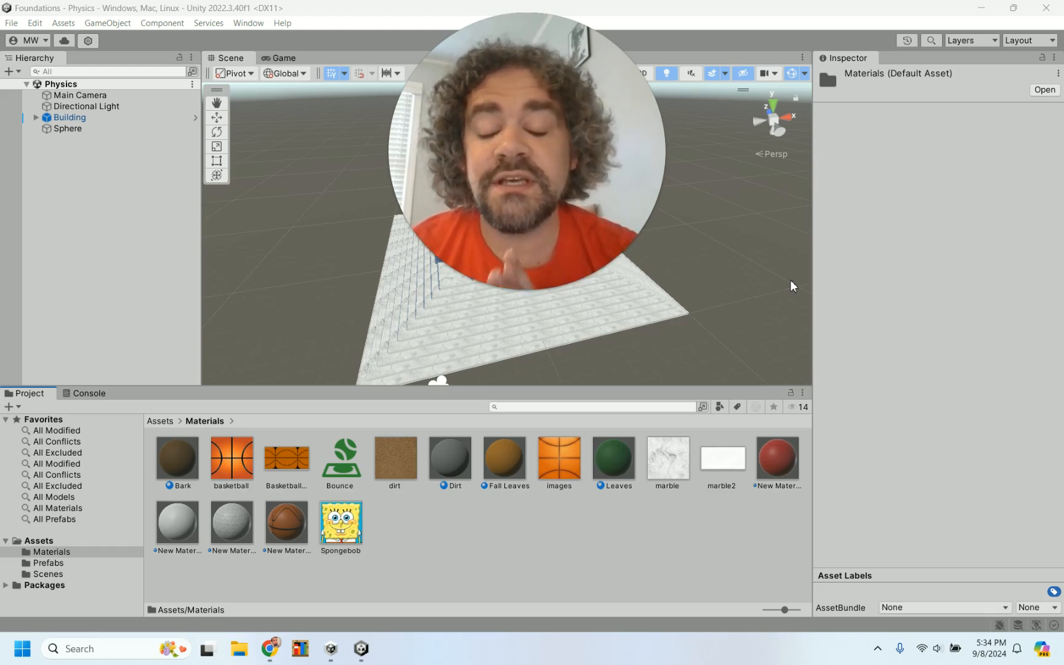
Run the Physics scene in play mode to preview it, and stop the playback.
drag(467, 111, 786, 282)
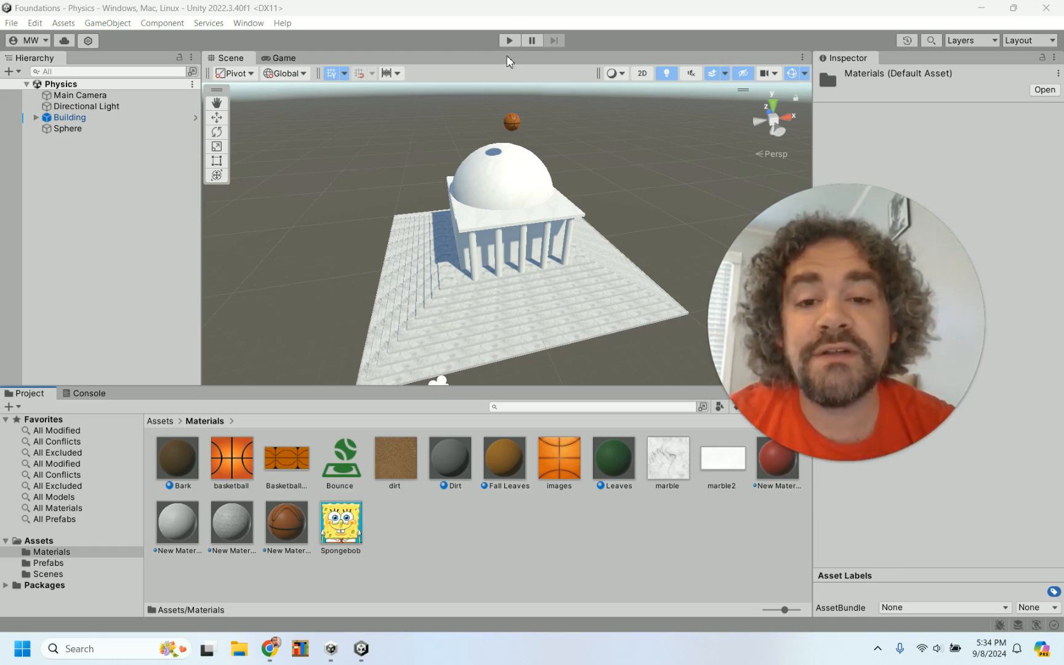
click(509, 41)
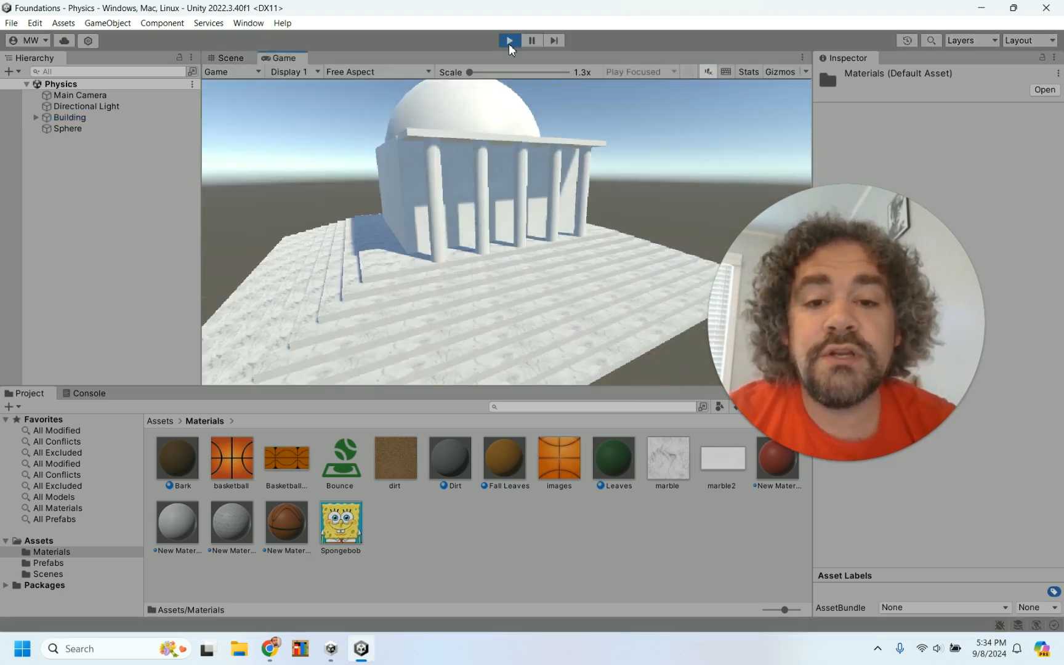
click(511, 41)
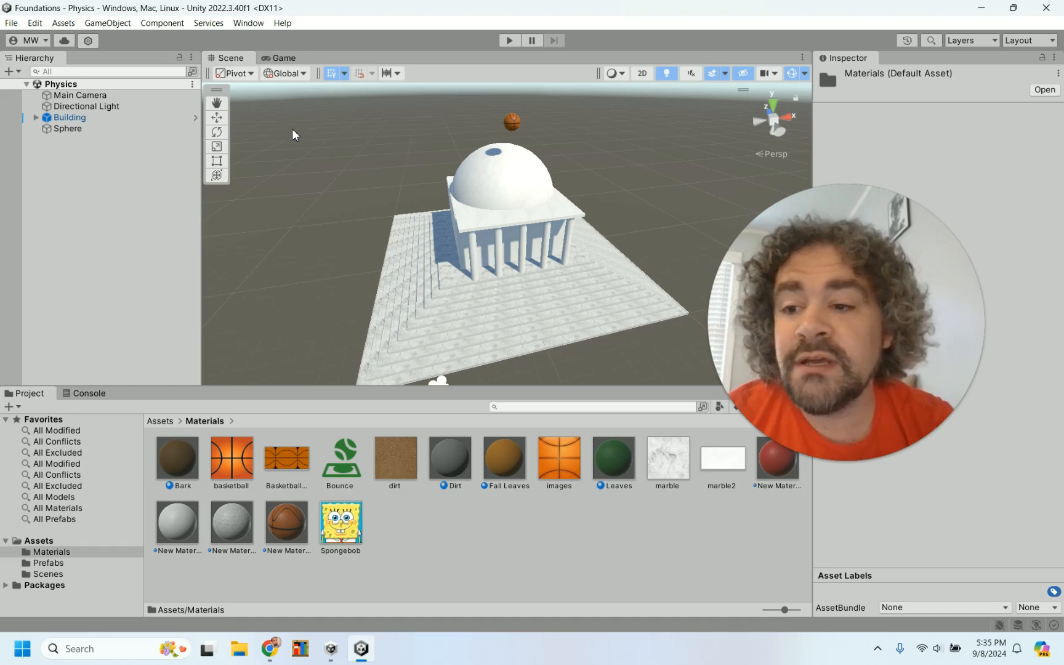
Open the Prefabs folder and examine the marble texture on the building's top and bottom steps from several angles.
click(54, 563)
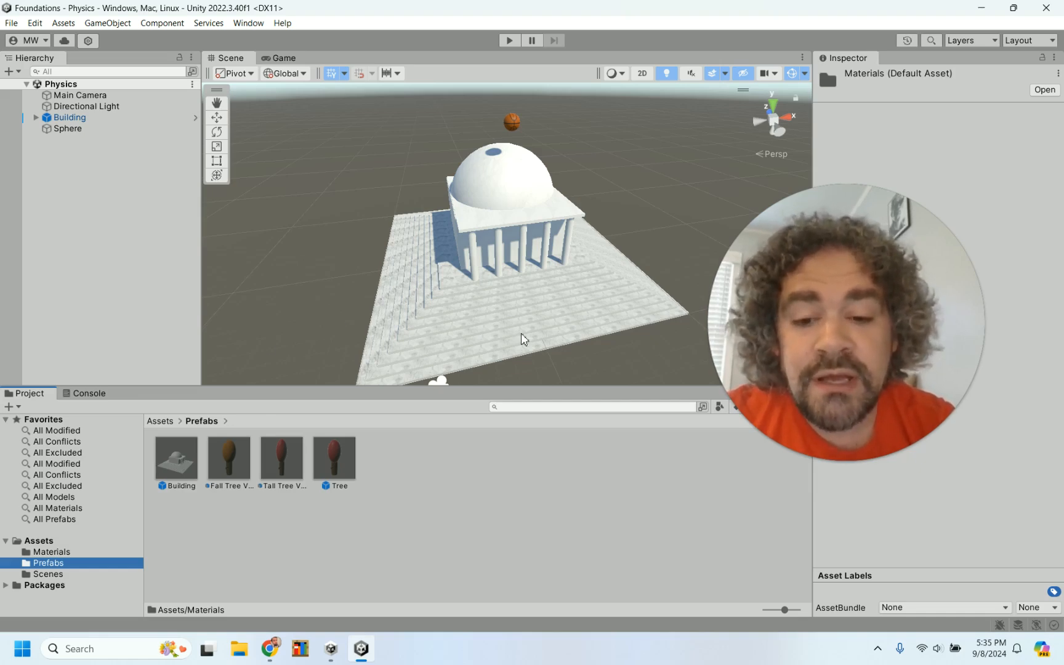
scroll(520, 338, up, 5)
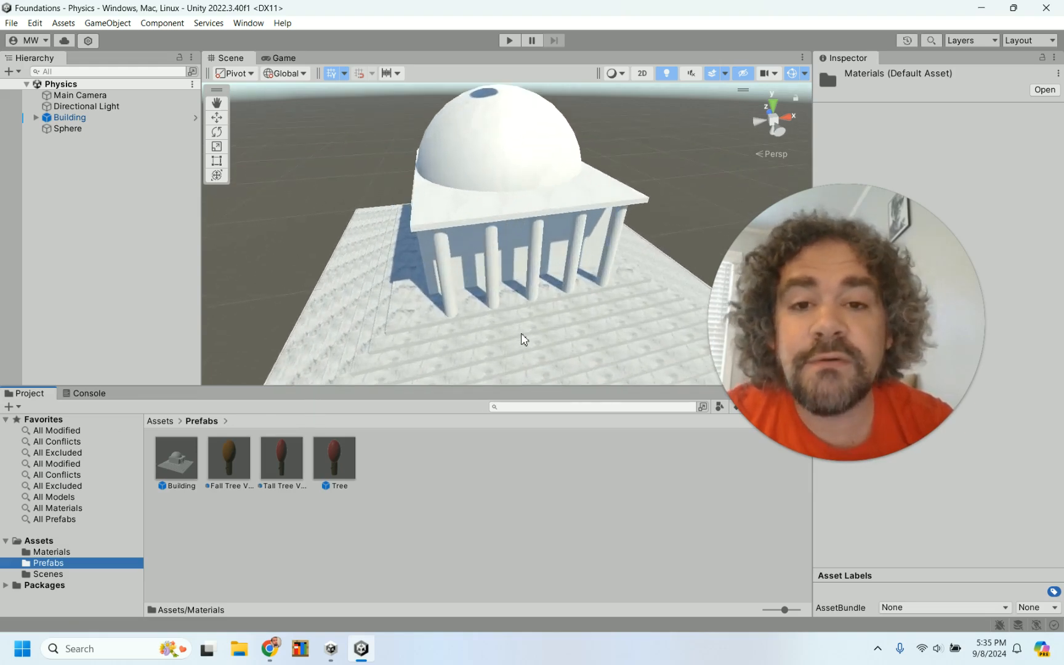
alt+drag(357, 234, 461, 292)
scroll(462, 293, down, 3)
scroll(464, 298, down, 2)
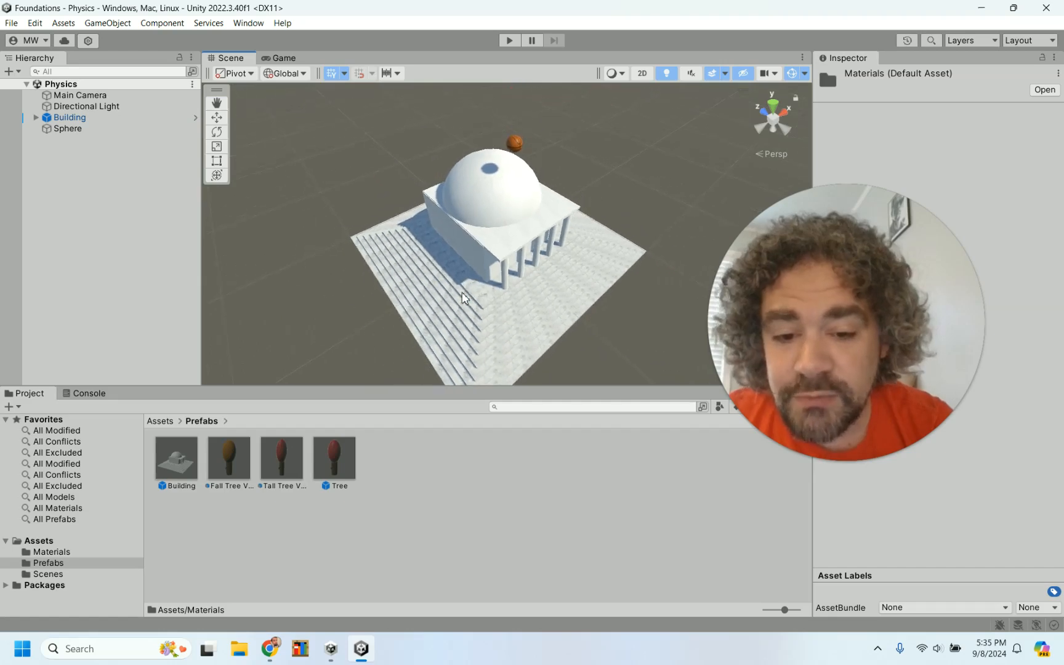
click(477, 295)
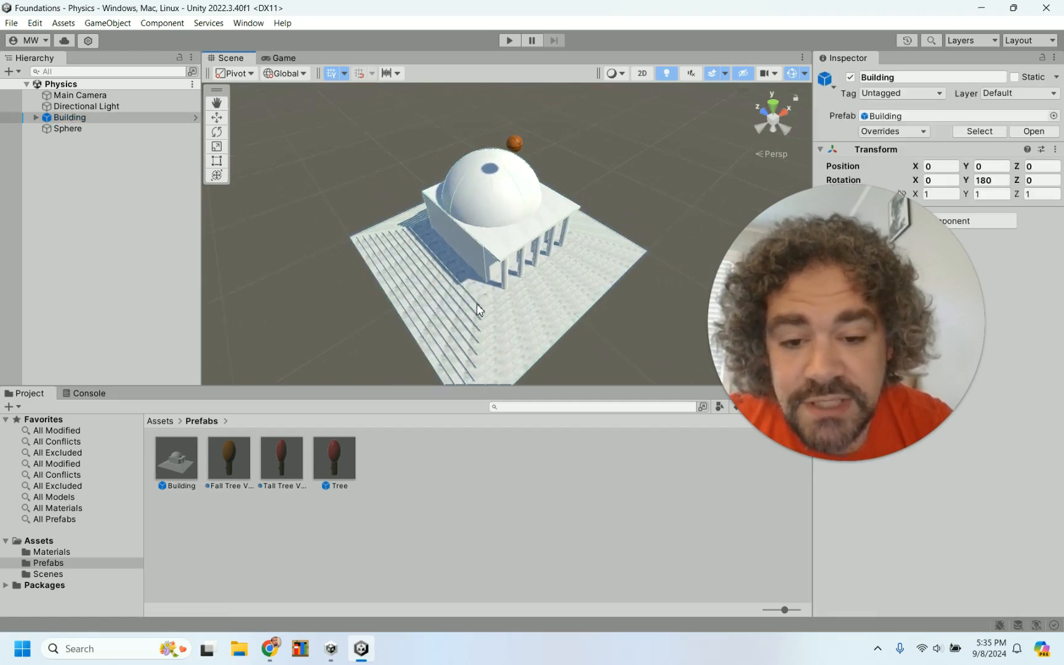
click(480, 295)
scroll(480, 295, down, 1)
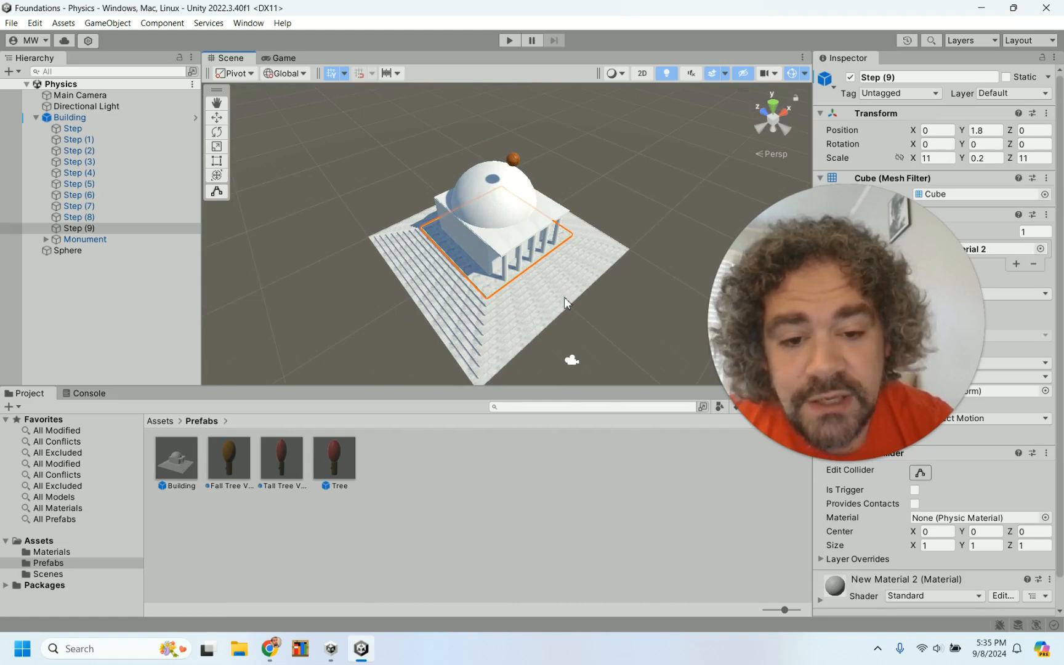
key(f)
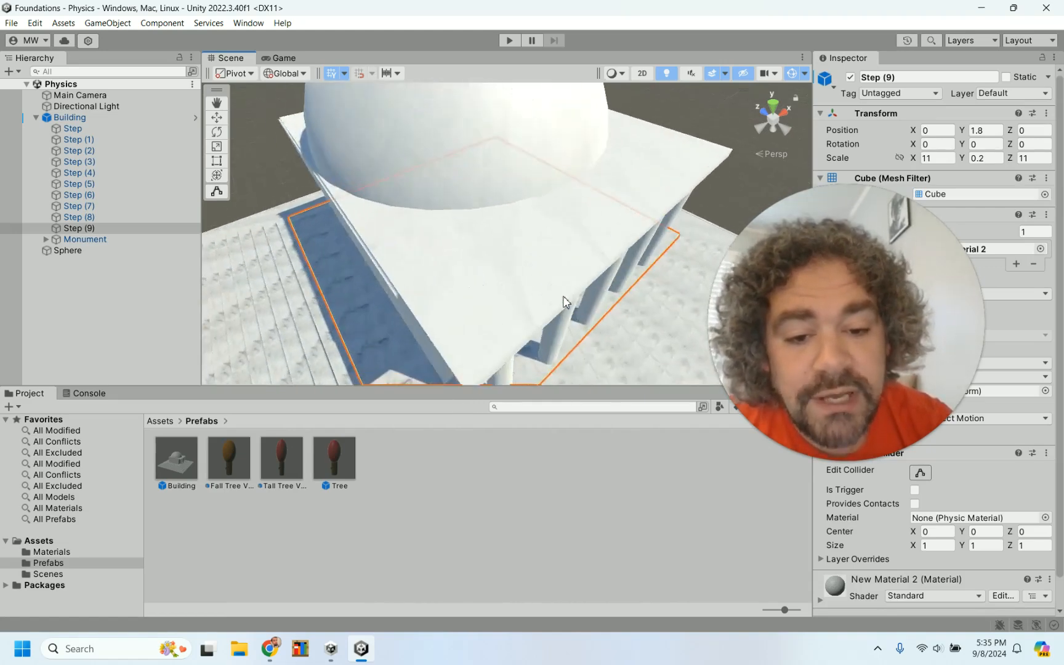
alt+drag(591, 318, 481, 230)
scroll(482, 230, down, 10)
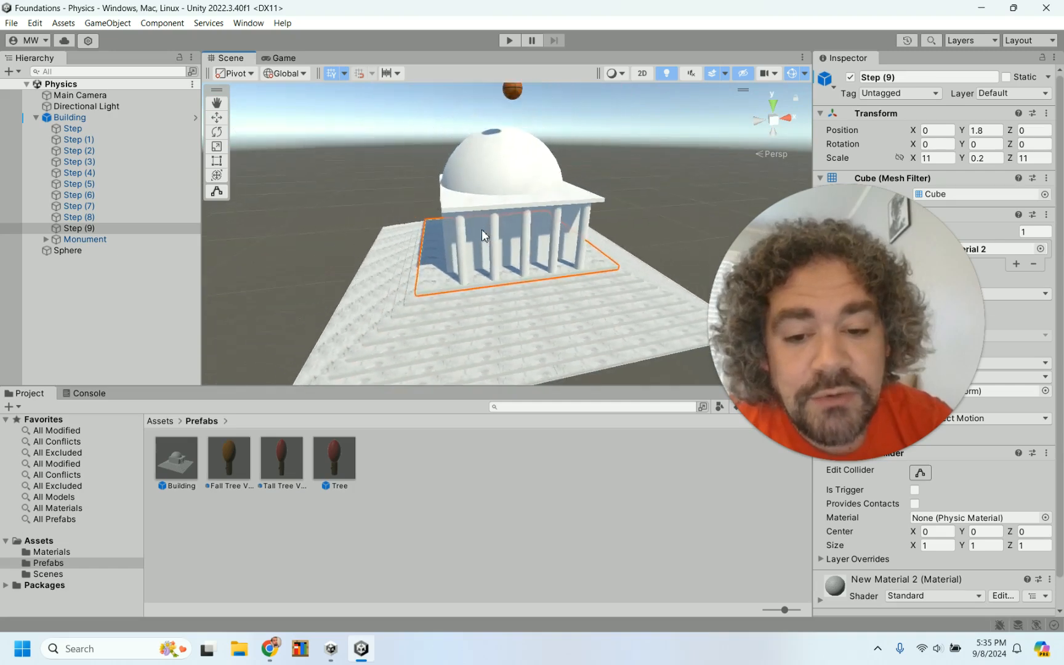
scroll(482, 230, up, 3)
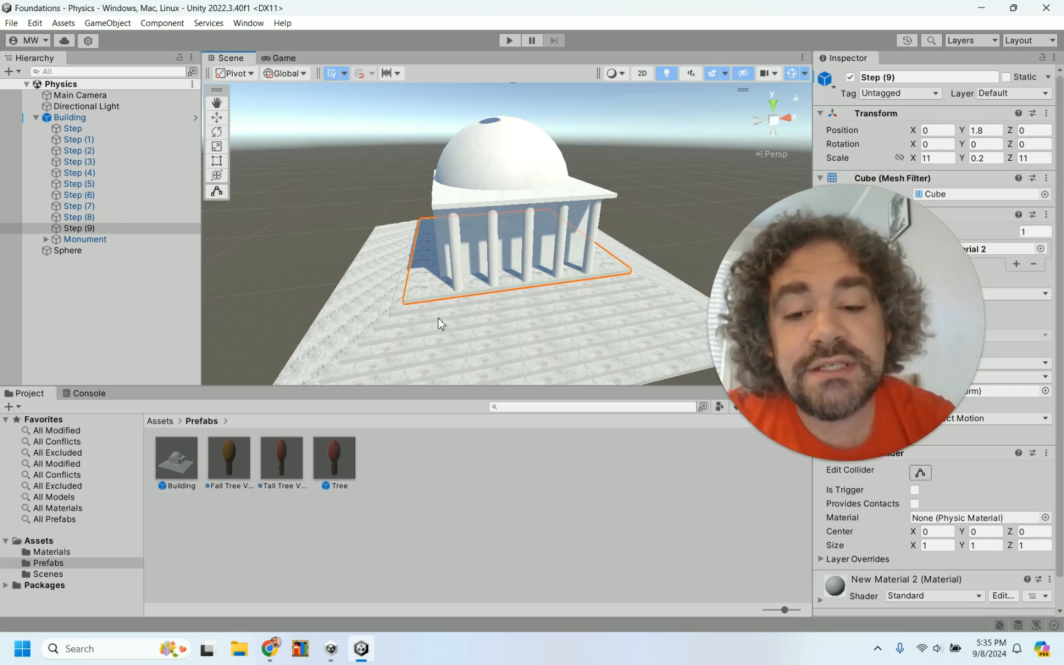
scroll(475, 331, down, 3)
scroll(475, 334, down, 1)
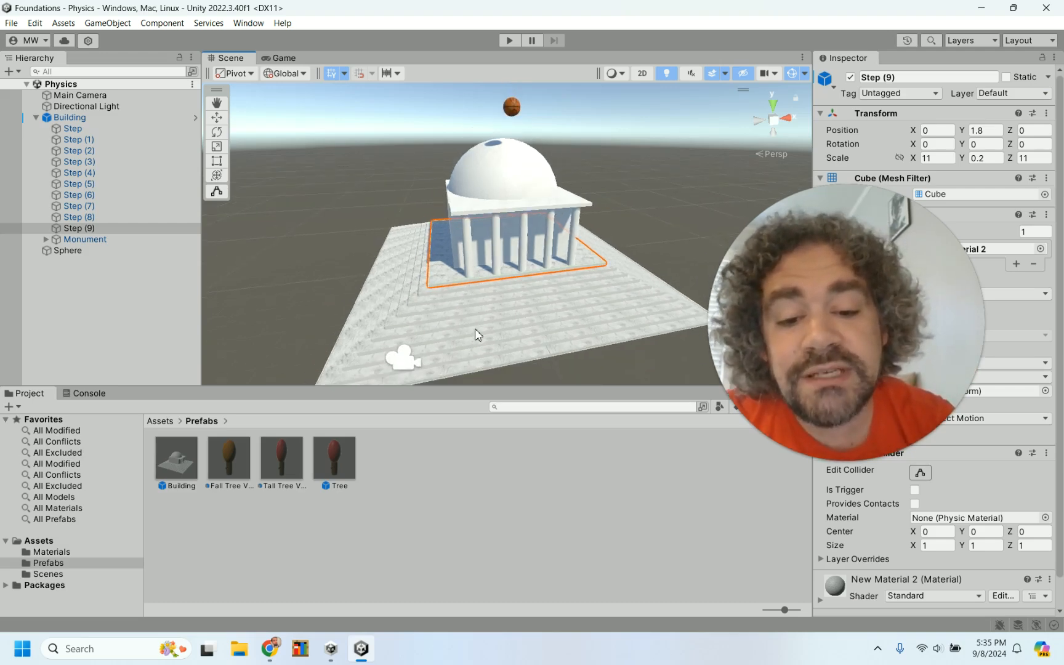
click(498, 367)
click(497, 367)
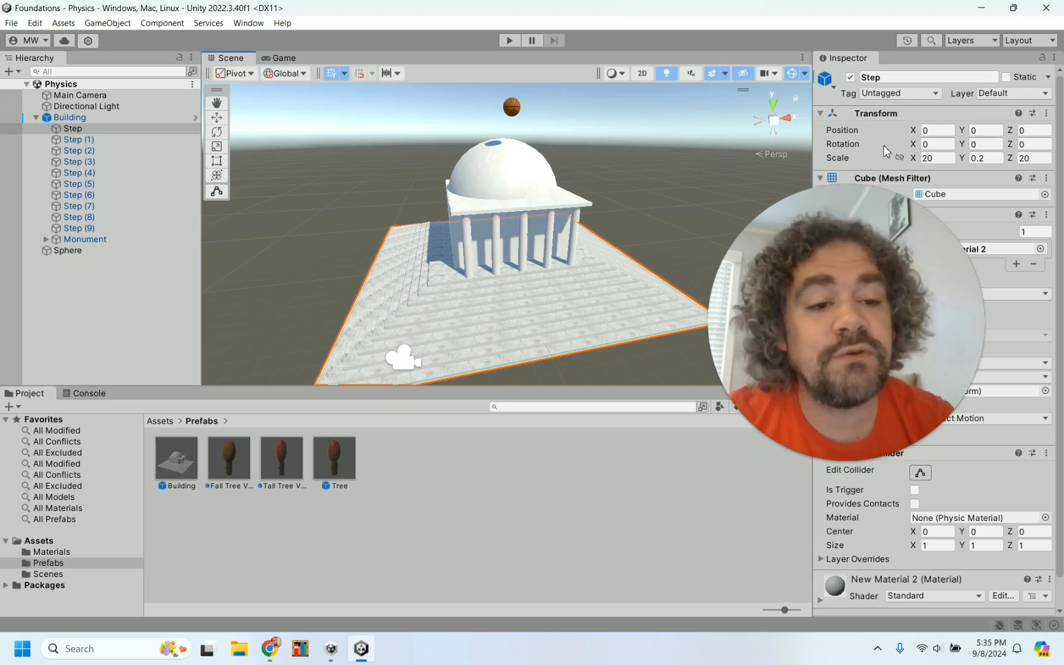
Set the Y rotation of Step (1), the second step from the base, to 90.
click(553, 338)
click(553, 338)
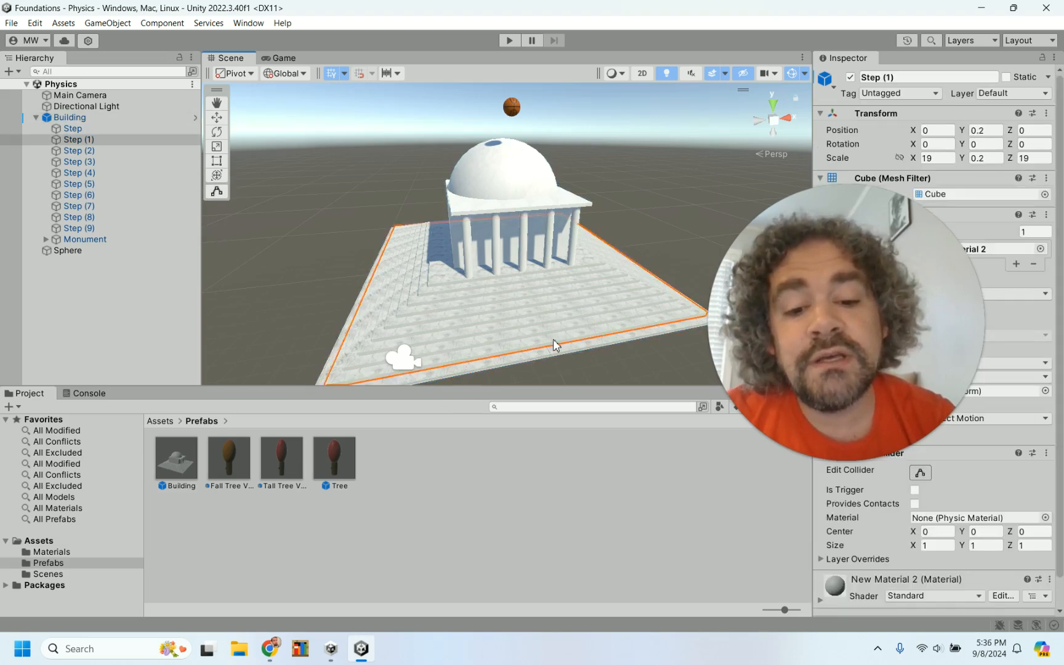
click(984, 145)
text(90)
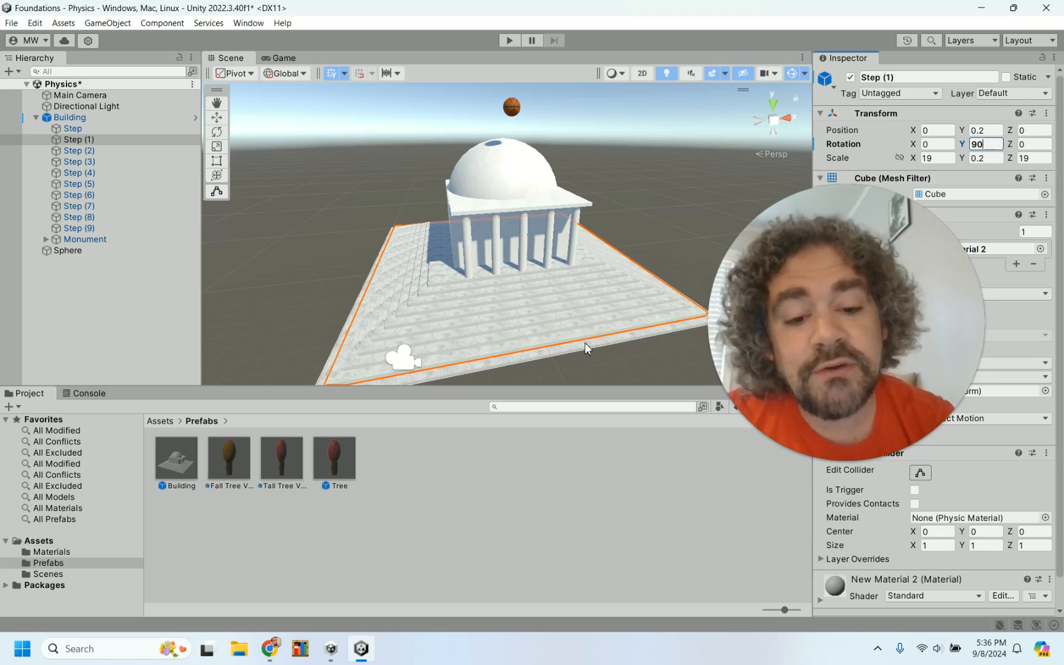
Set the Y rotation of Step (2) in the building's staircase to 180.
click(562, 327)
click(562, 328)
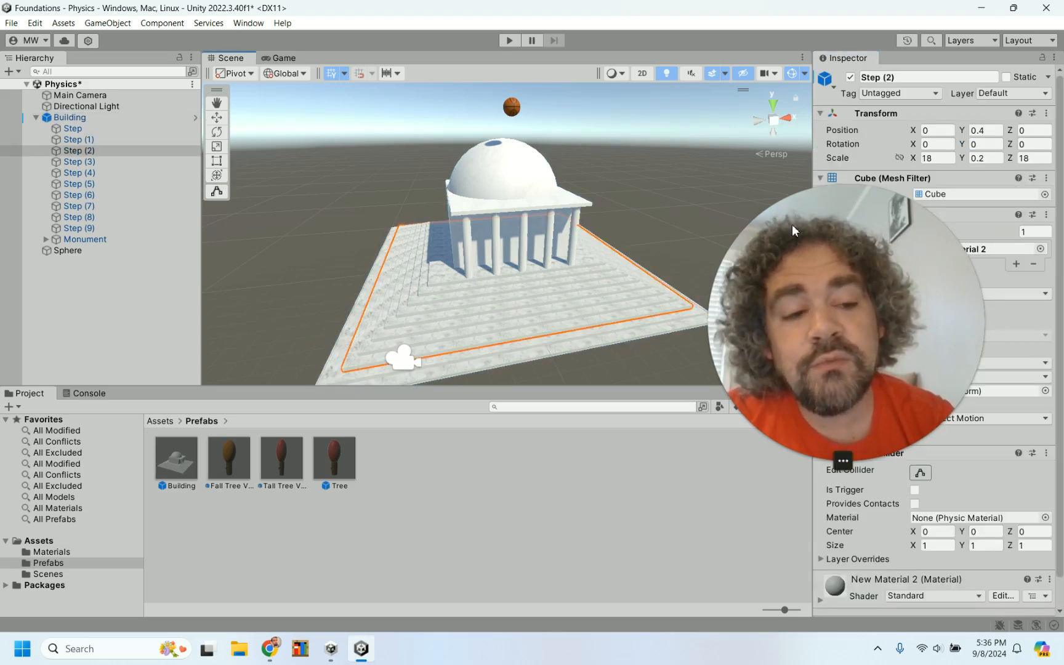
click(991, 146)
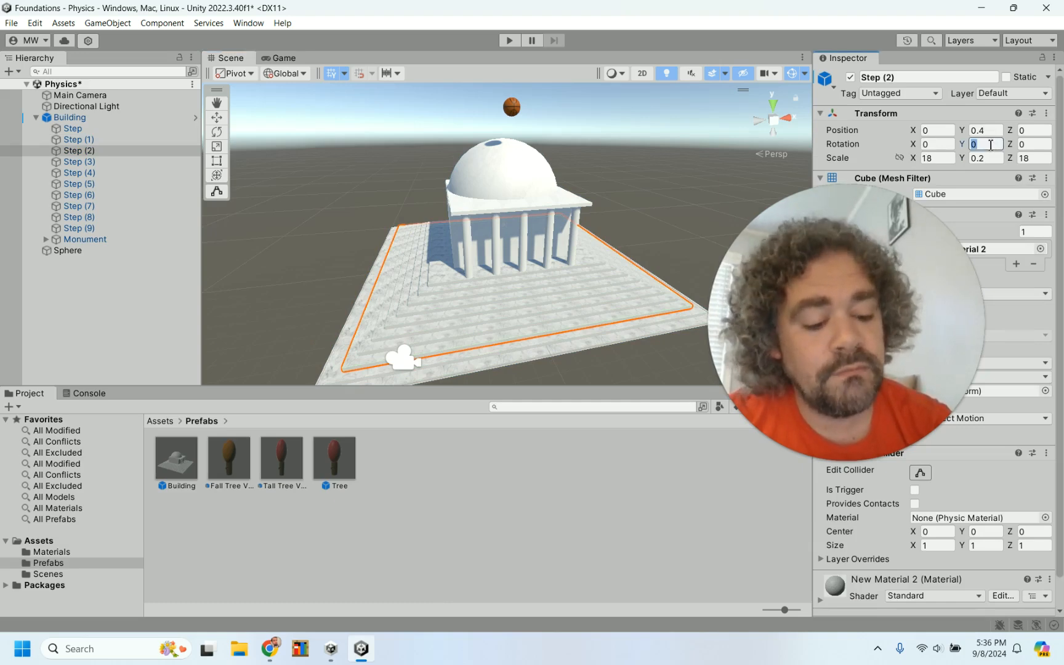
text(180)
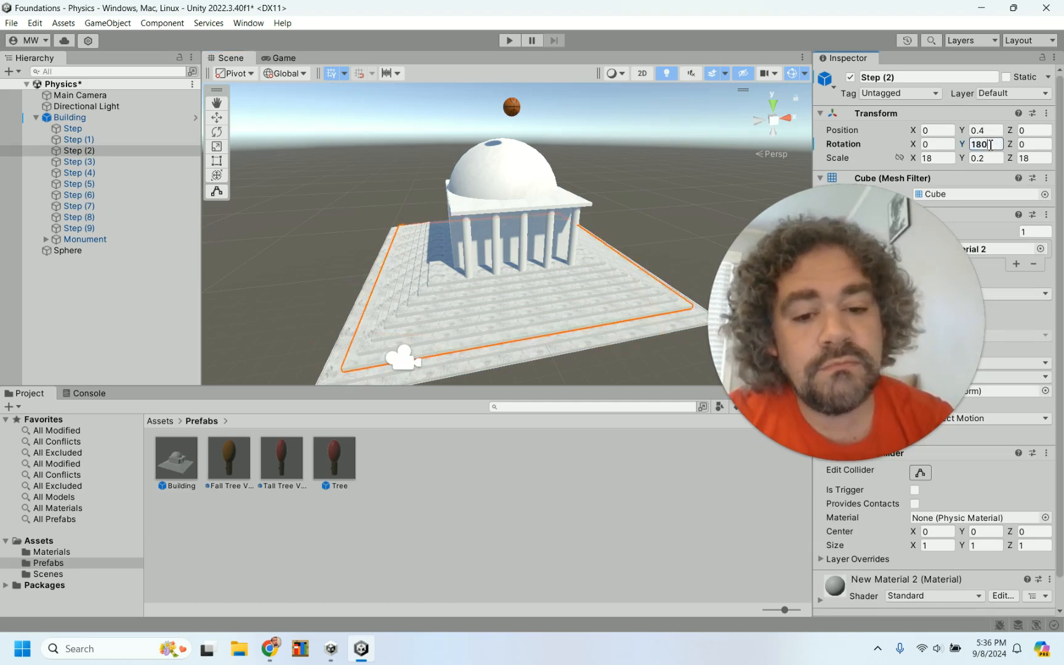
Set the Y rotation of Step (3) in the building's staircase to 270.
click(520, 328)
click(520, 328)
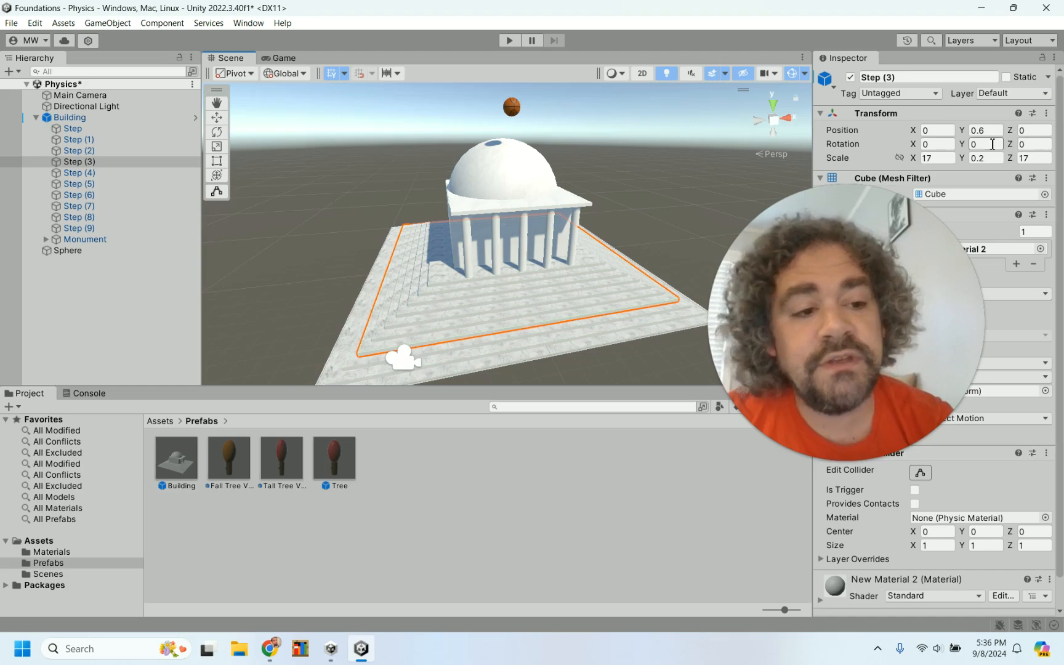
click(985, 144)
text(1)
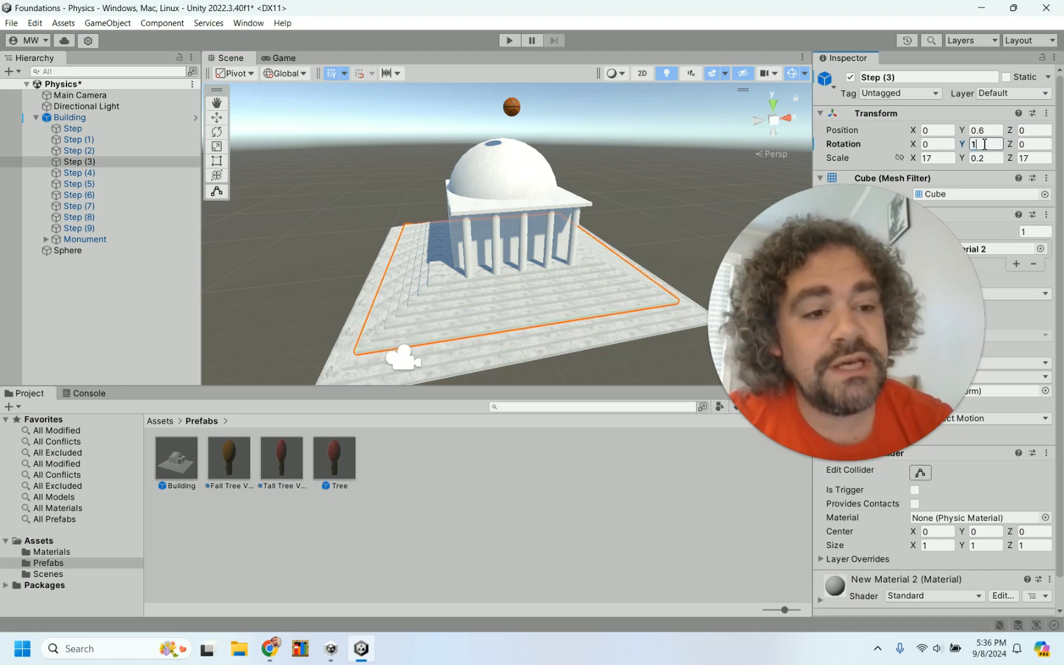
key(BackSpace)
text(270)
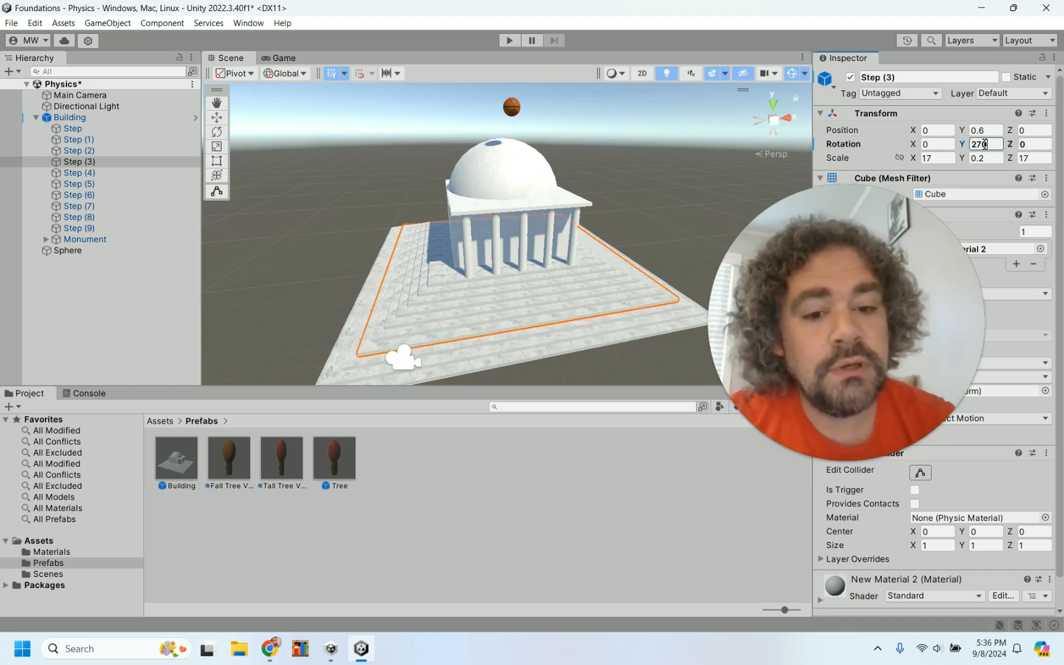
Leave Step (4) as it is and set the Y rotation of Step (5) to 90.
click(558, 313)
click(554, 315)
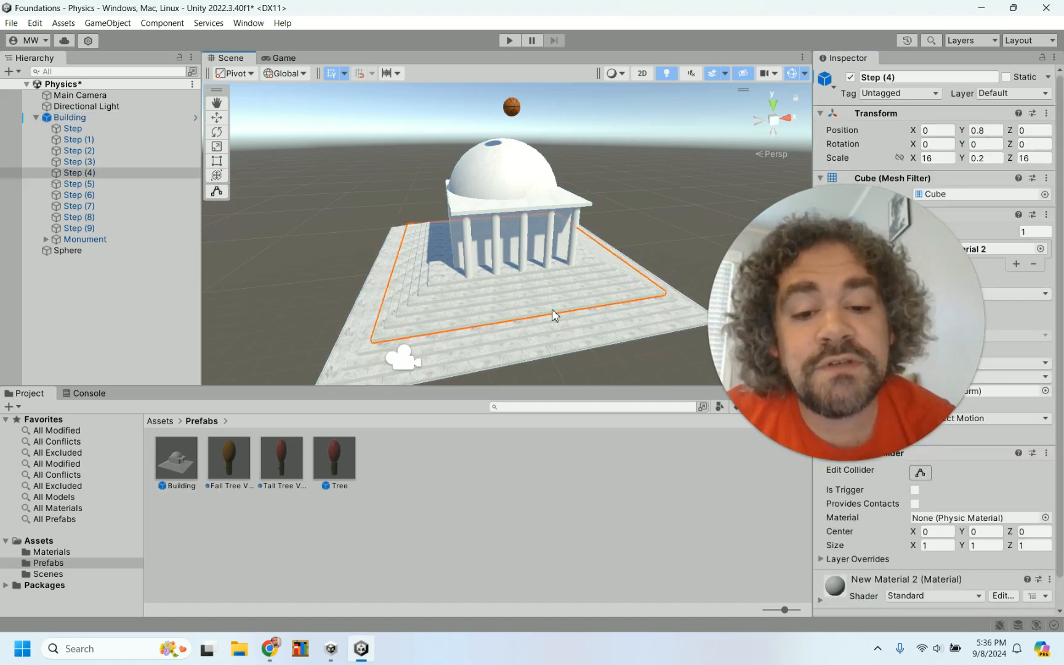
click(555, 302)
click(556, 301)
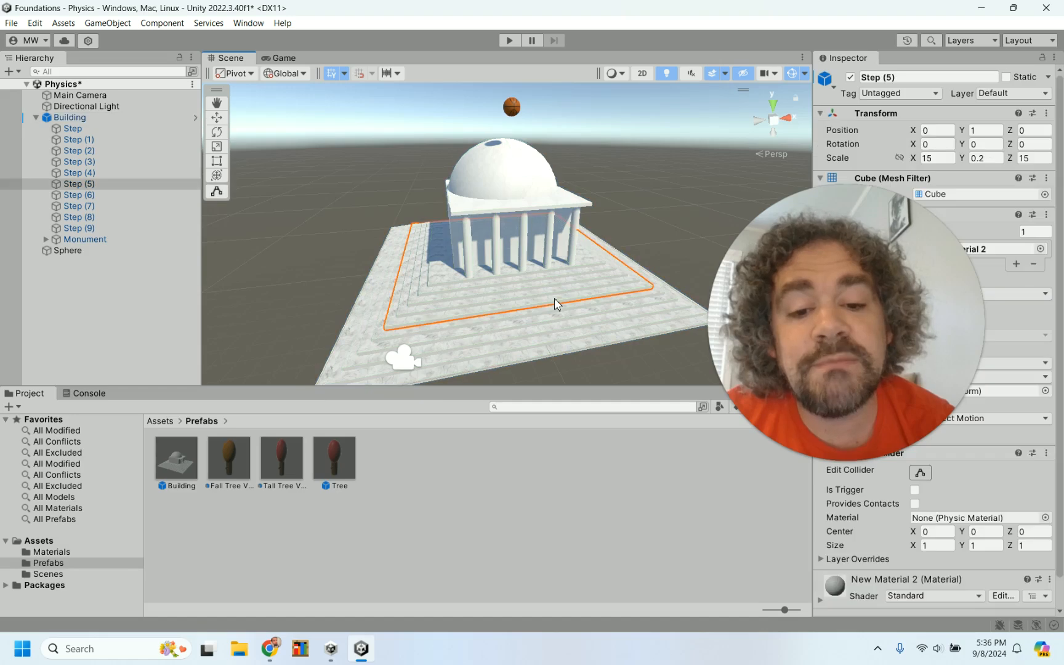
click(982, 144)
text(90)
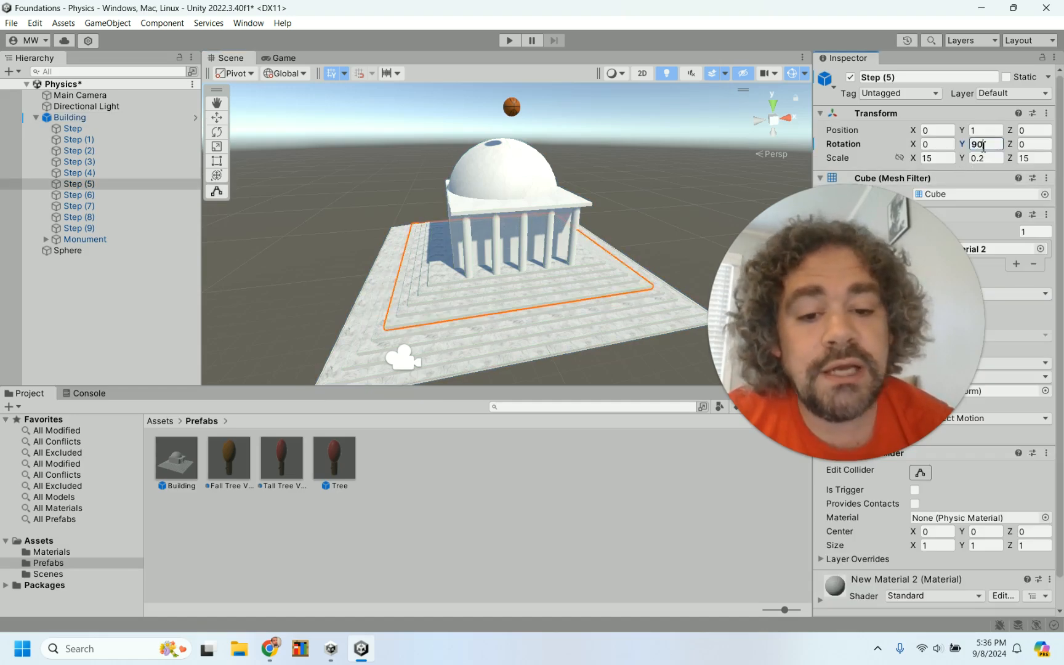
Set the Y rotation of Step (6) in the building's staircase to 180.
click(604, 291)
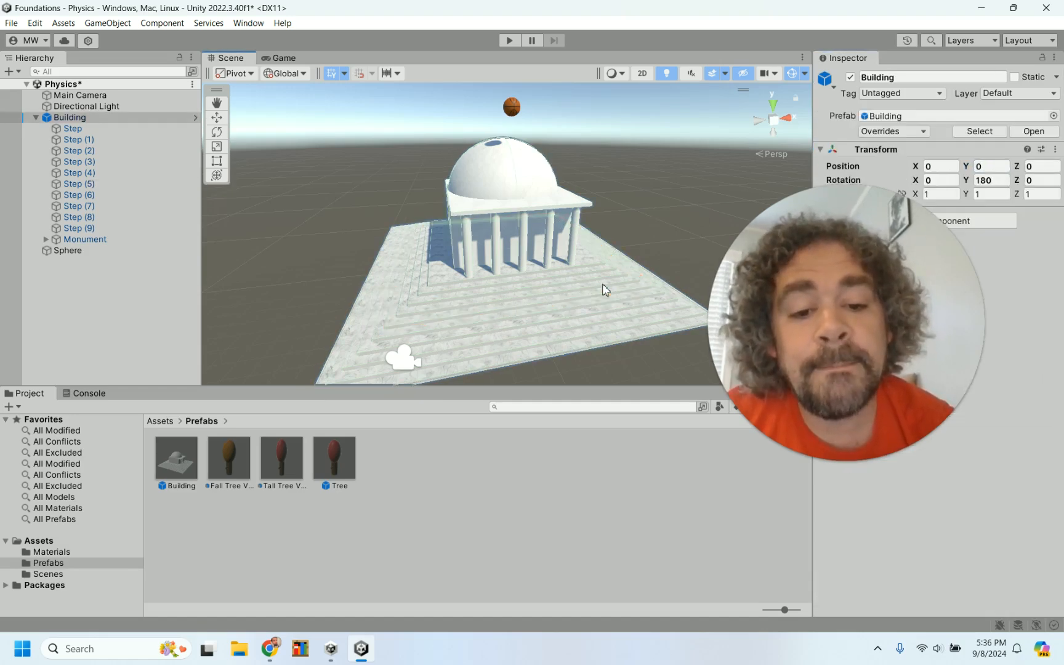
click(604, 290)
click(981, 143)
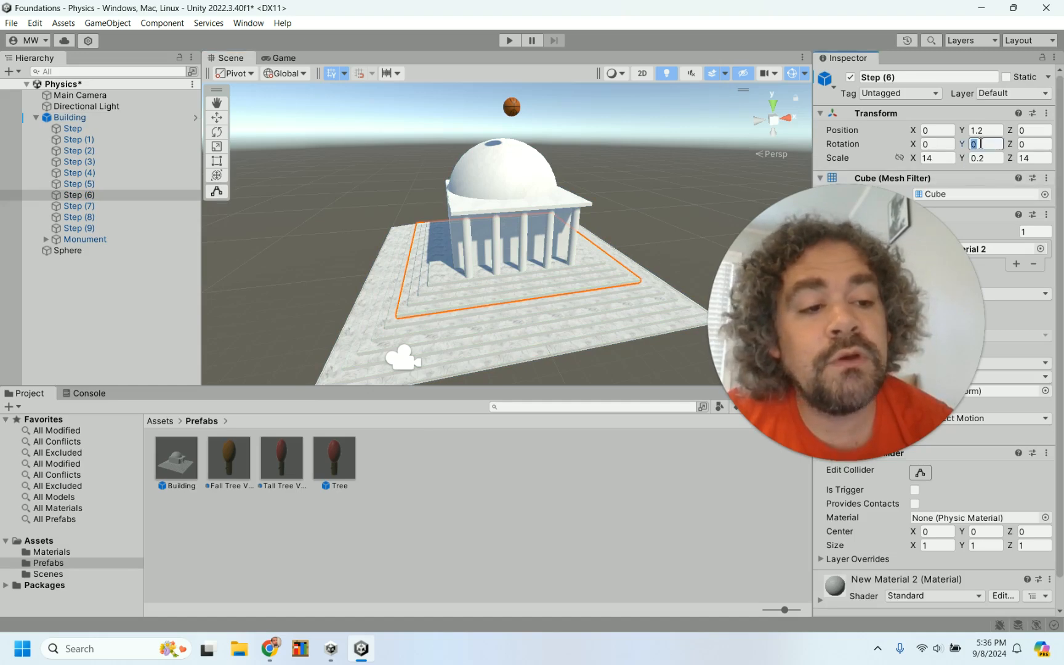
text(180)
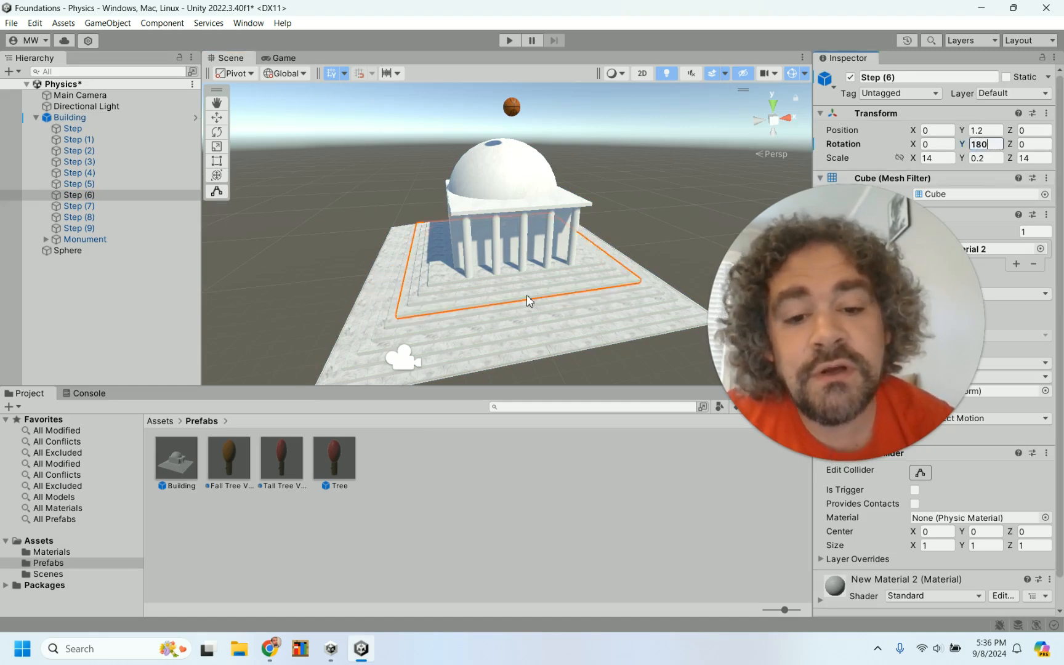
Set the Y rotation of Step (7) in the building's staircase to 270.
scroll(531, 292, up, 5)
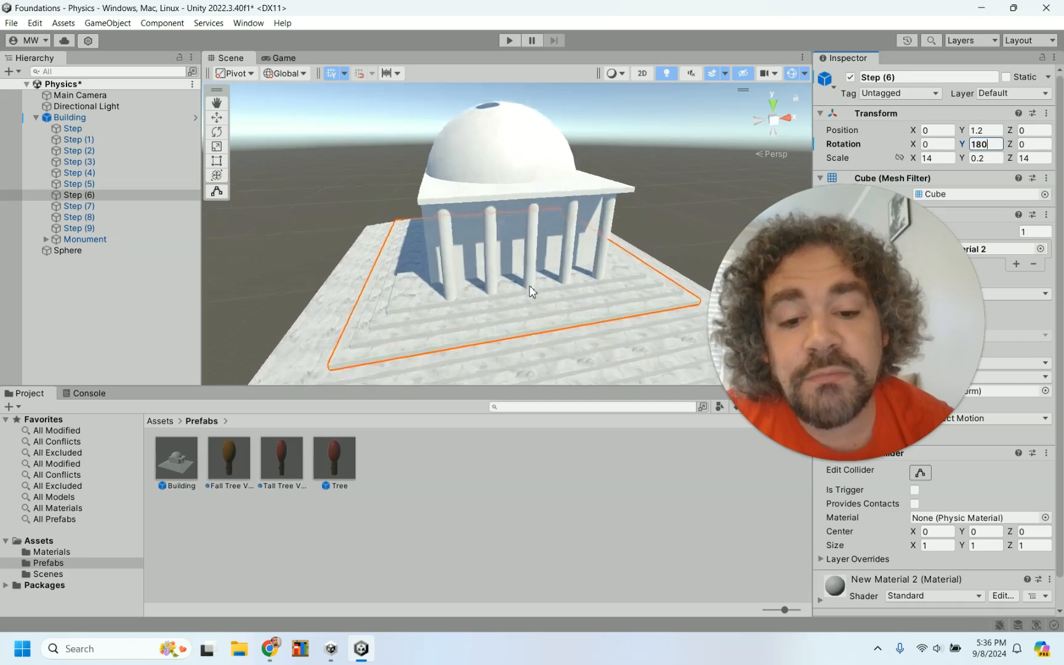
click(545, 332)
click(550, 332)
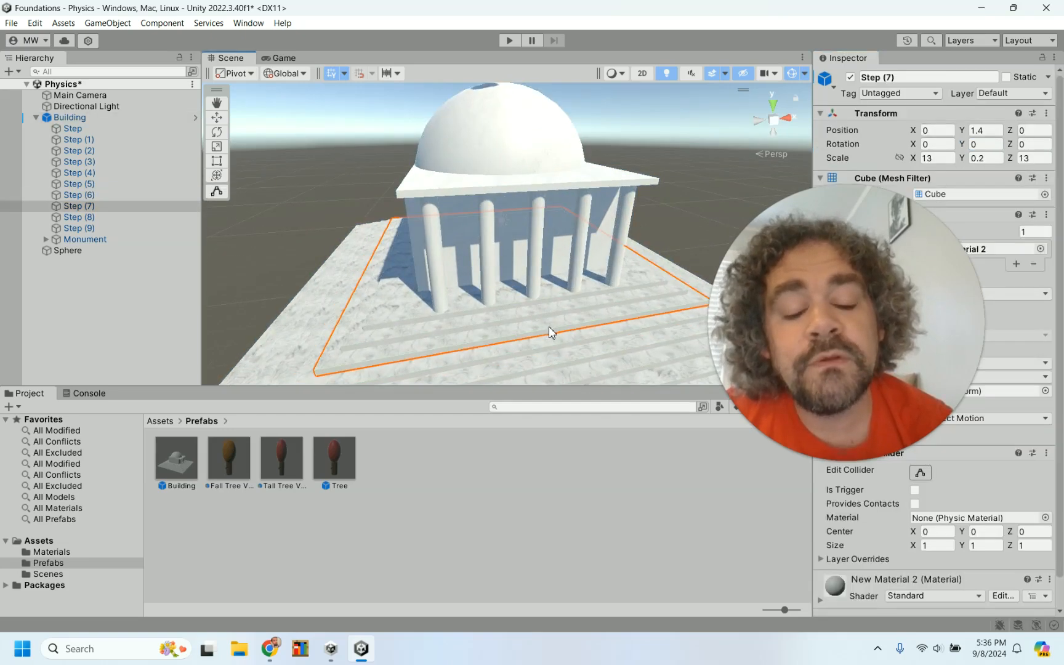
click(635, 333)
click(635, 333)
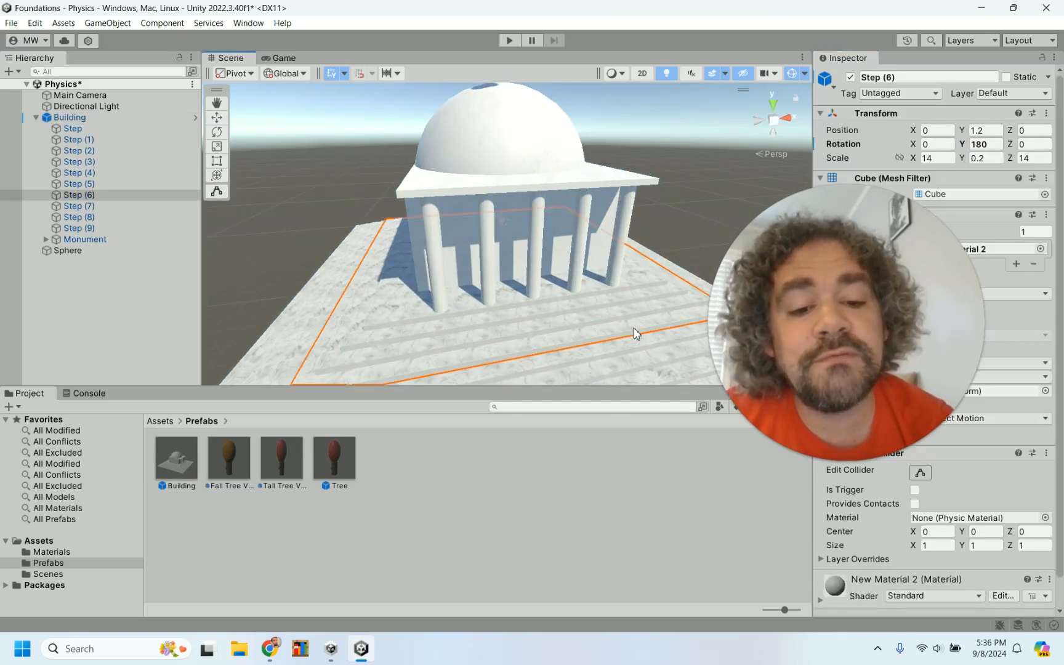
click(626, 311)
click(625, 311)
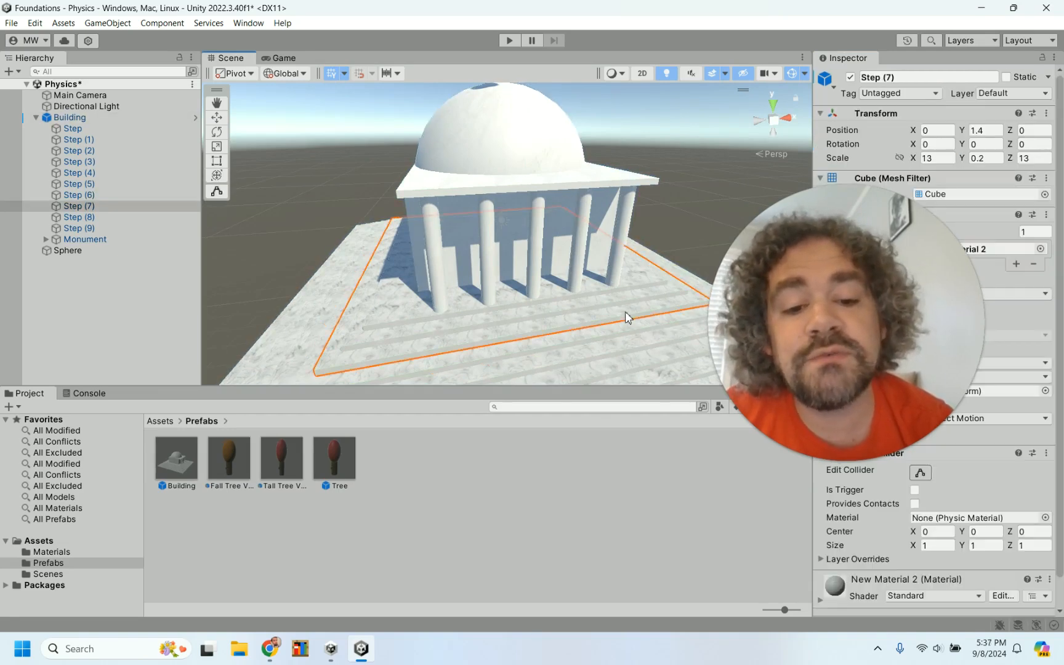
click(991, 143)
text(270)
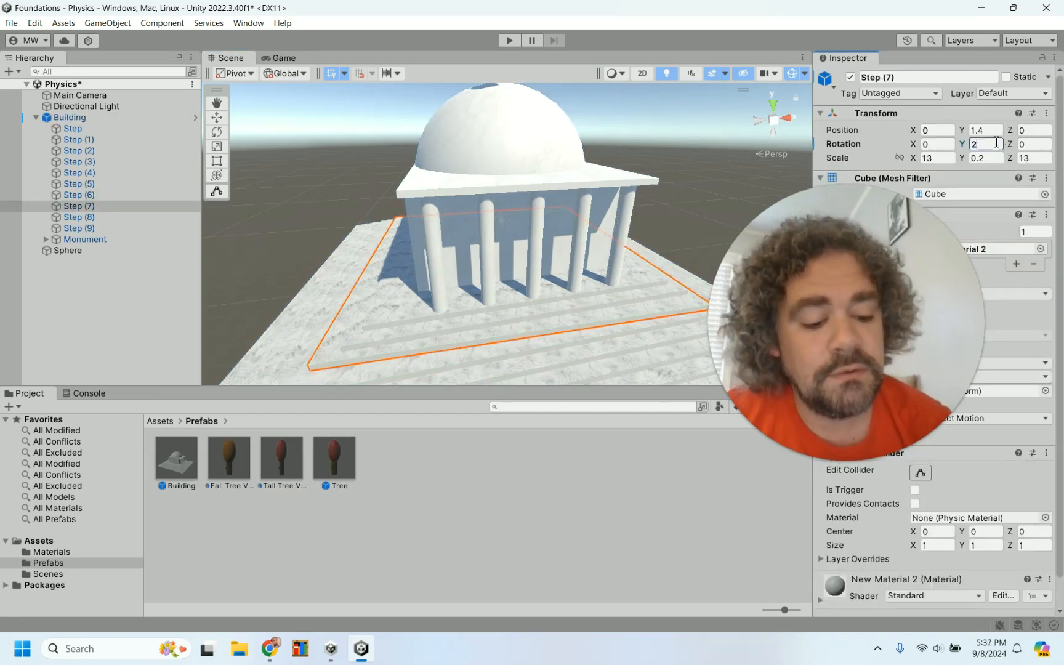
Leave Step (8) as it is and set the Y rotation of Step (9), the top step, to 90.
click(532, 315)
click(531, 314)
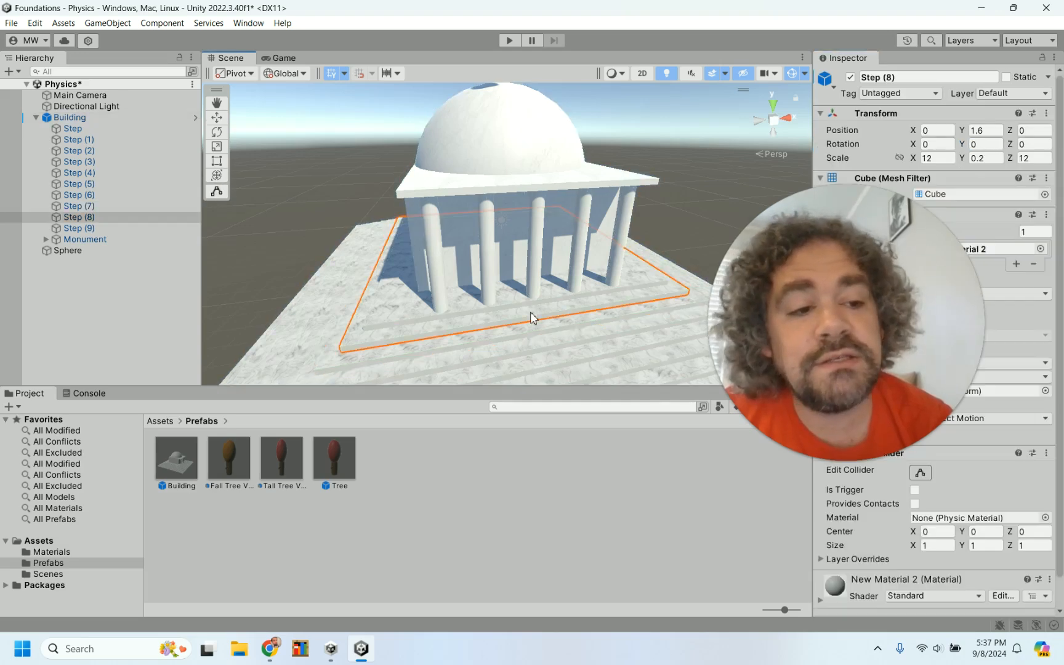
click(400, 320)
click(400, 320)
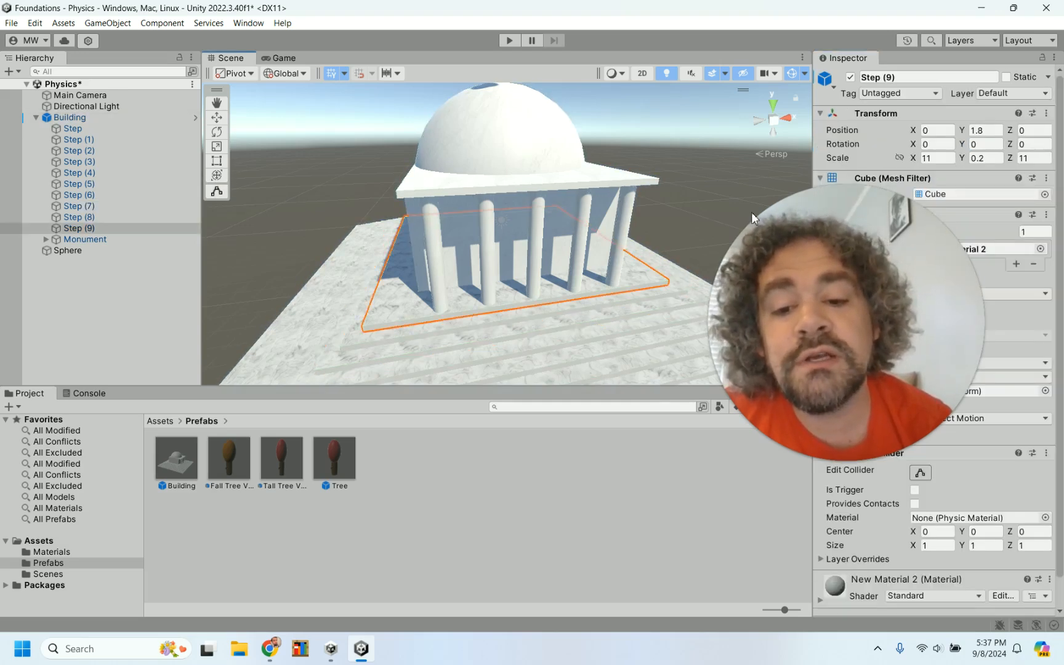
click(985, 144)
text(90)
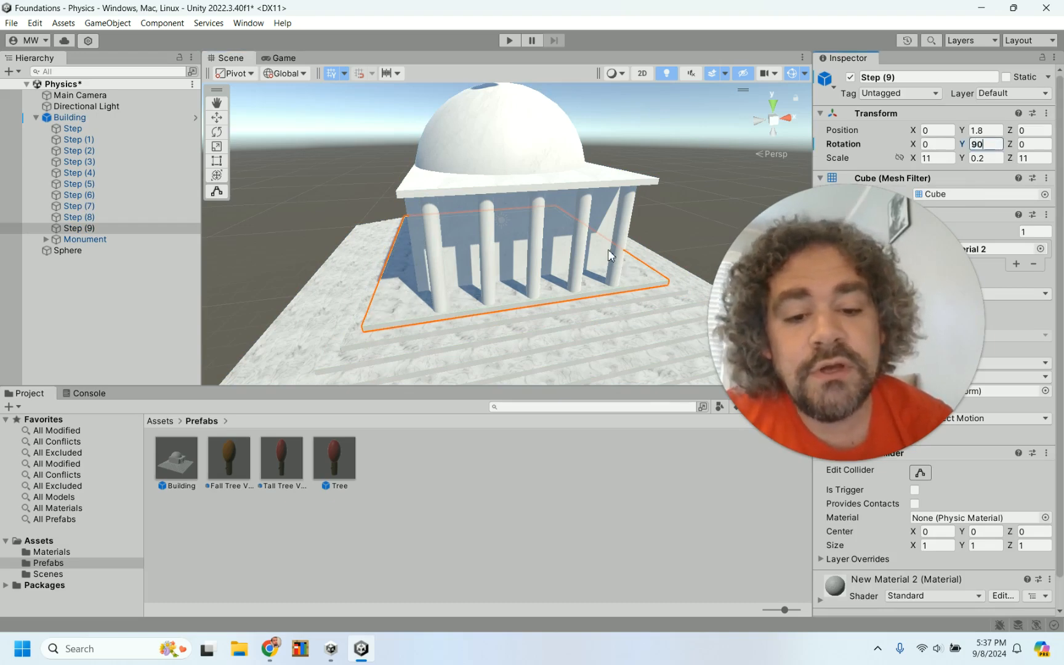
Inspect the marble texture on the building's bottom step, Step (4) and Step (8) in the scene, and clear the selection.
scroll(609, 255, down, 5)
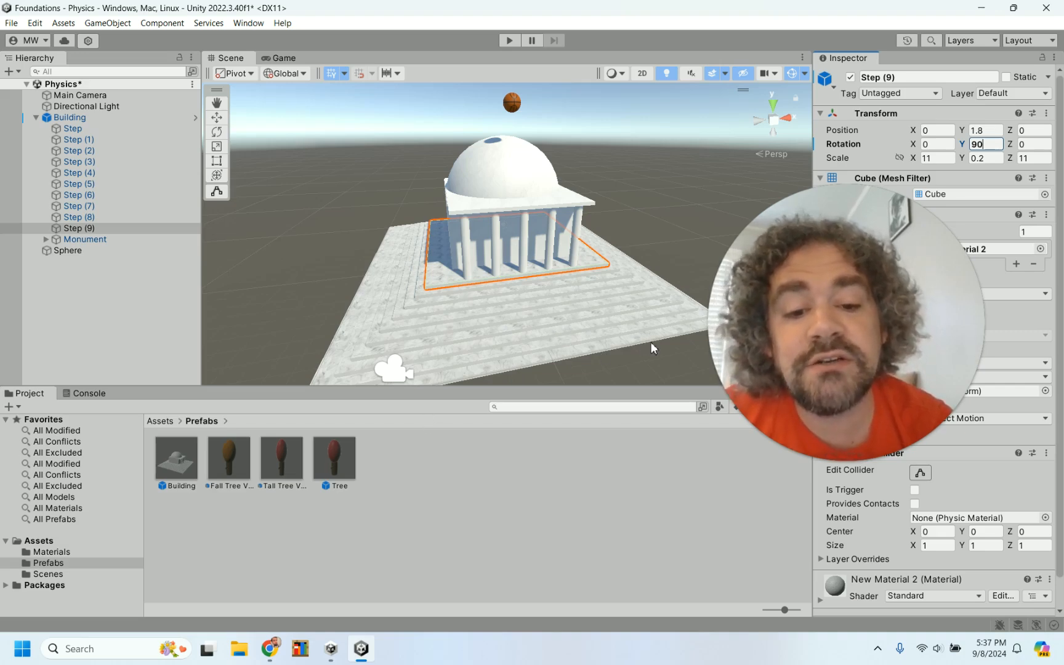
click(595, 352)
click(595, 352)
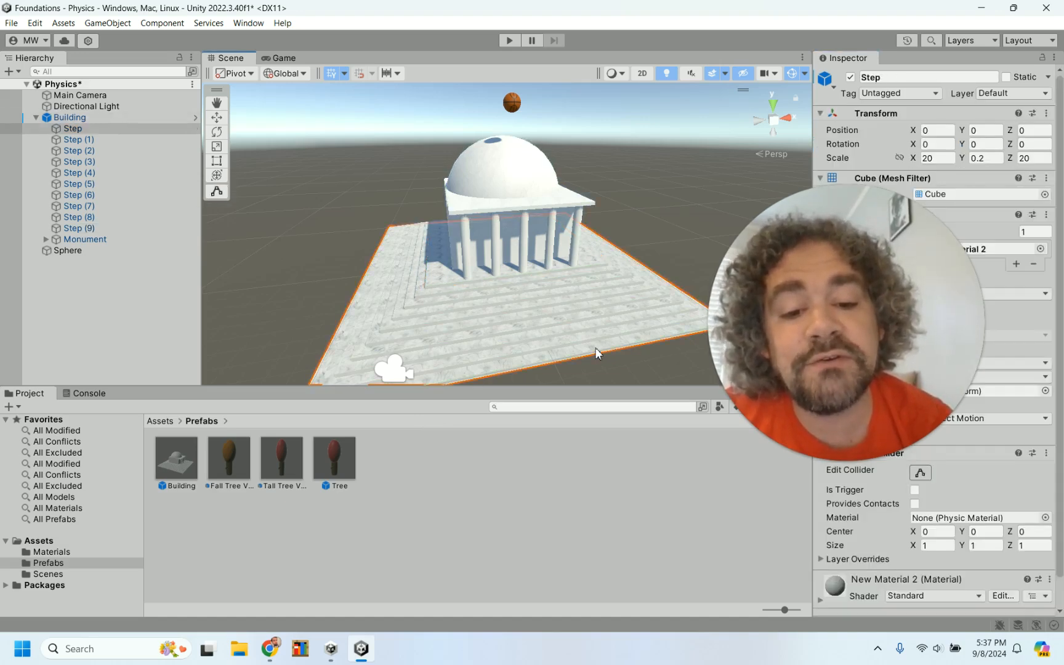
click(596, 352)
click(595, 351)
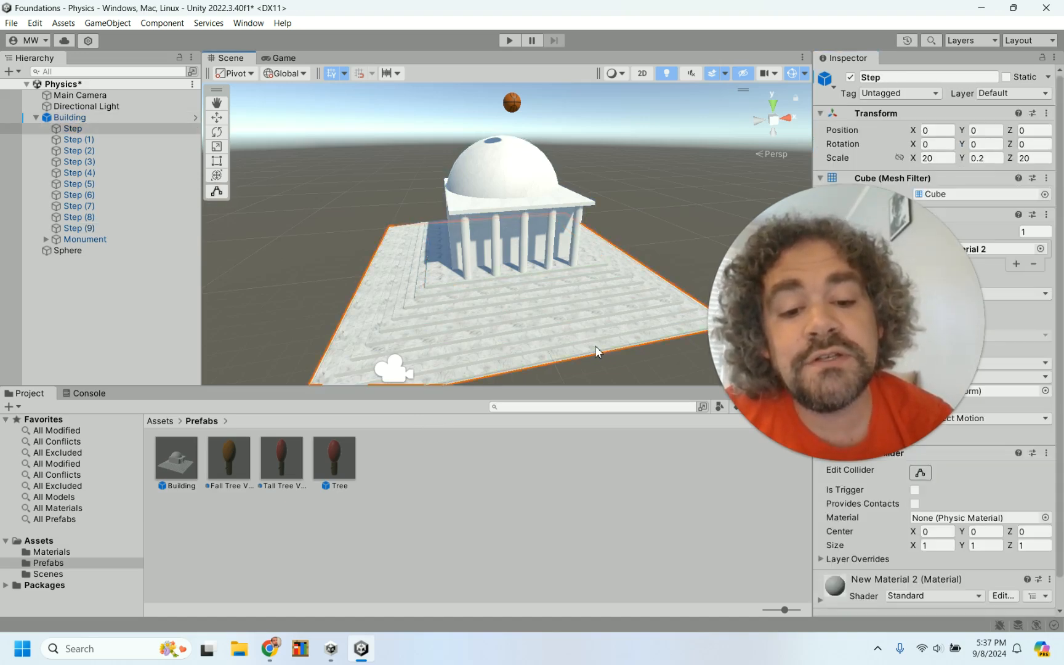
click(570, 314)
click(570, 313)
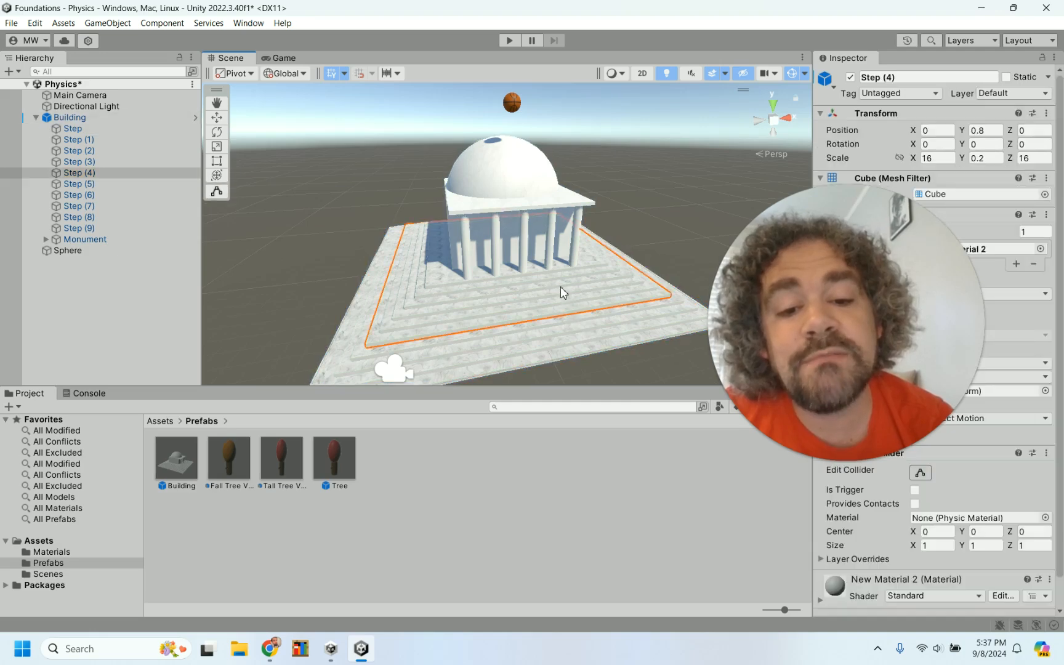
click(554, 283)
click(554, 283)
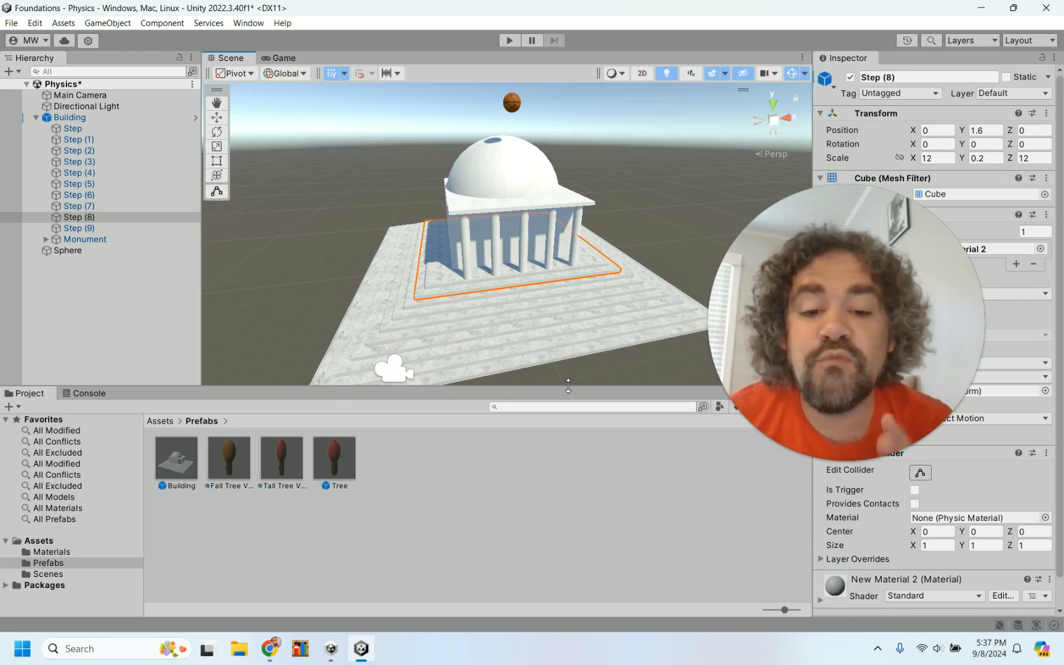
click(124, 312)
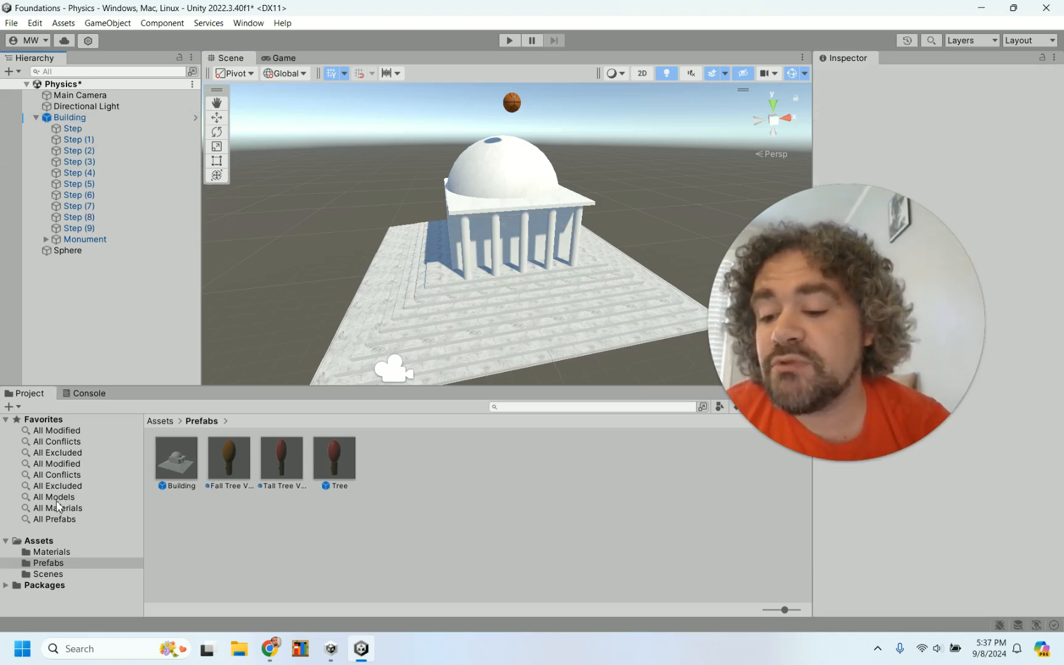
Save the scene's modified Building object as a prefab variant in the Prefabs folder.
click(38, 541)
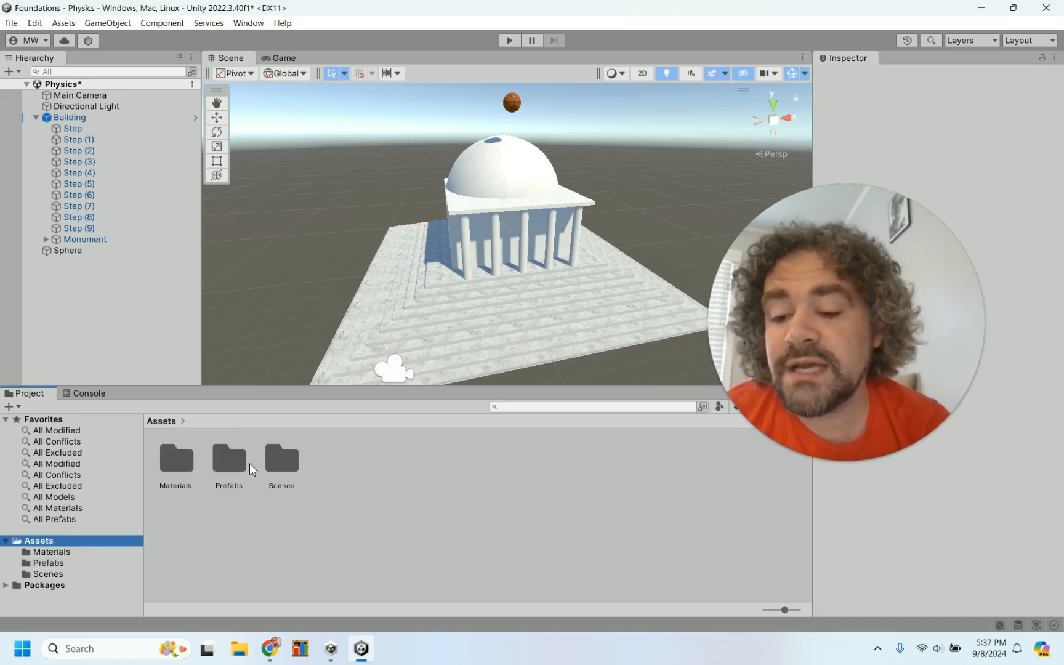
double_click(229, 456)
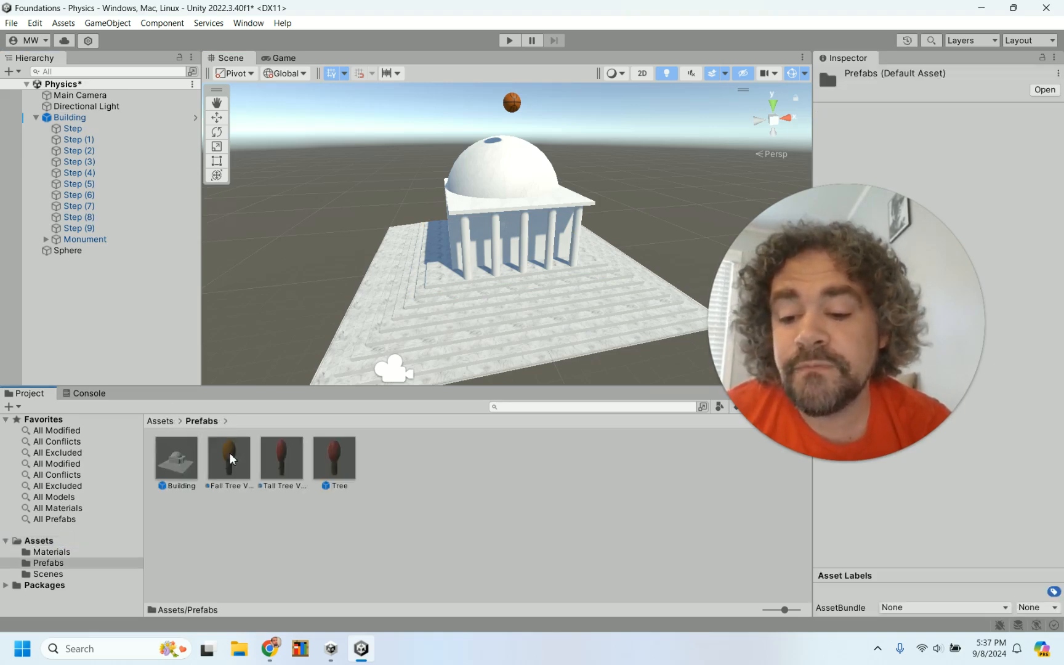
click(78, 119)
drag(79, 119, 405, 461)
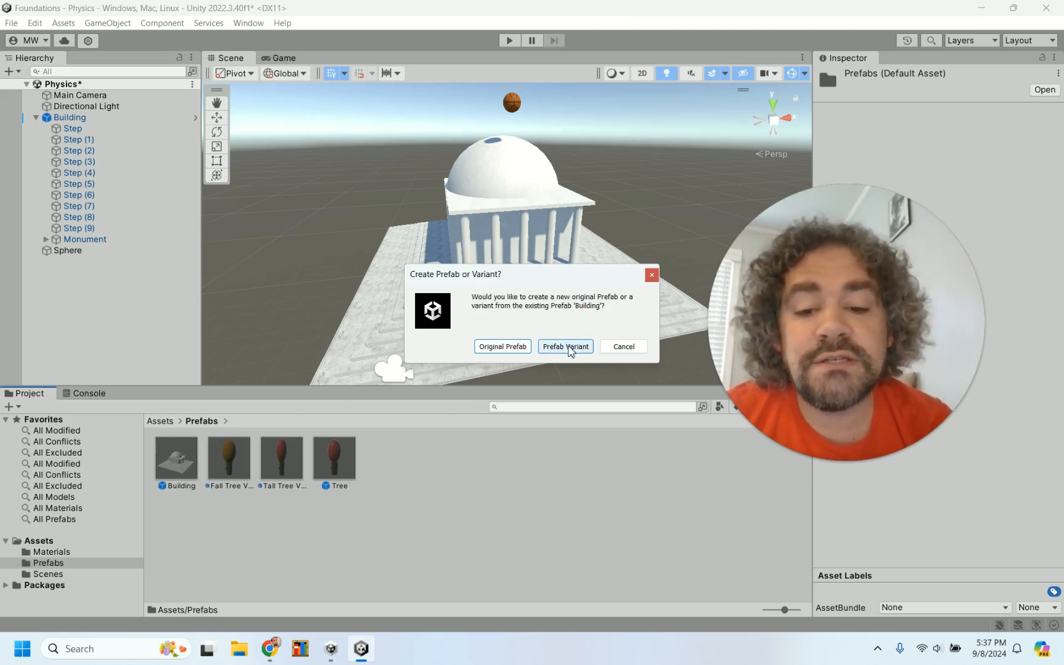
click(568, 347)
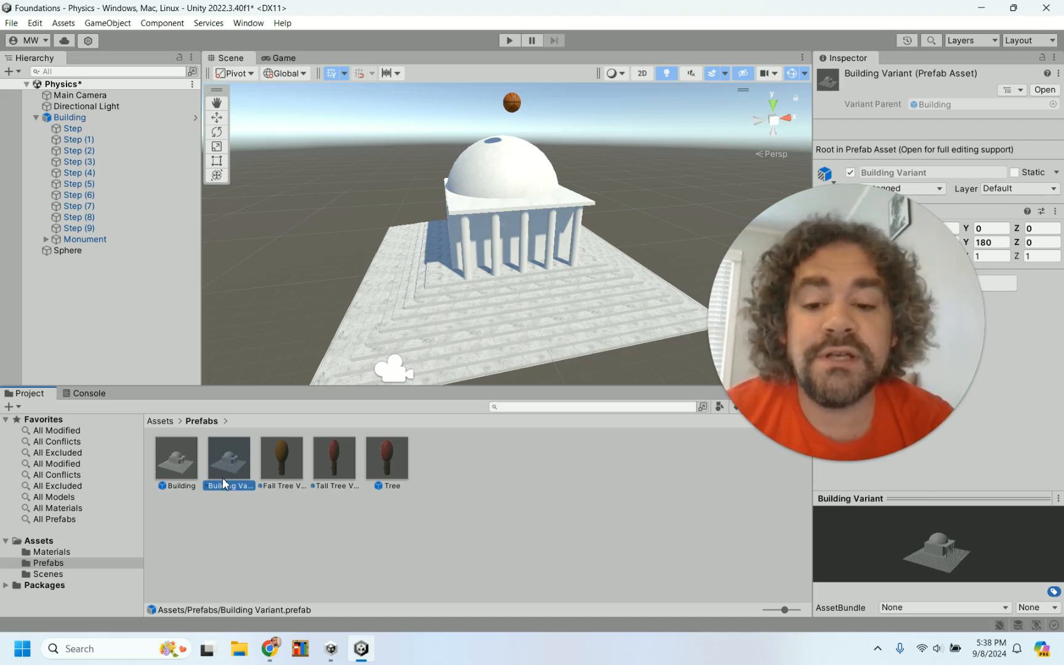
click(298, 540)
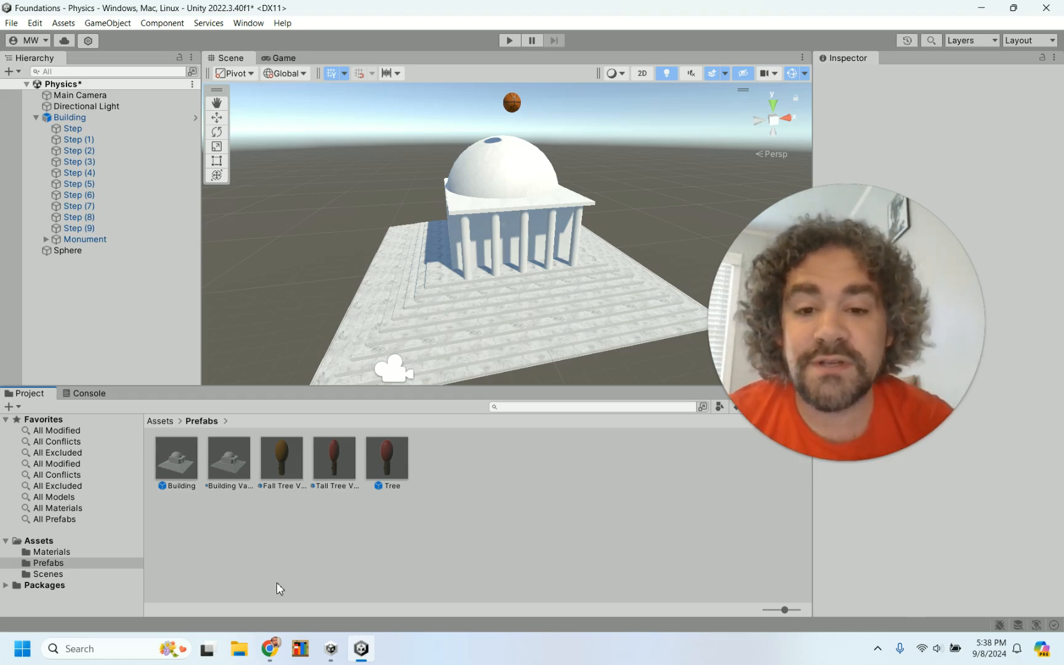
Rename the Sphere object to Basketball and save it as a prefab in the Prefabs folder.
click(65, 251)
click(67, 252)
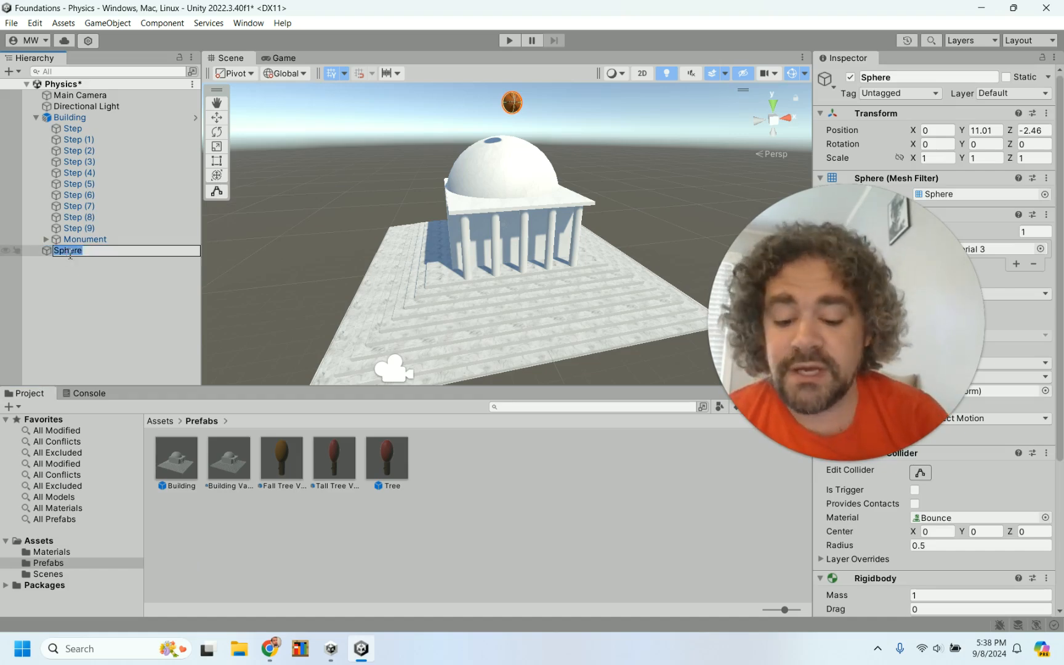
text(Basket)
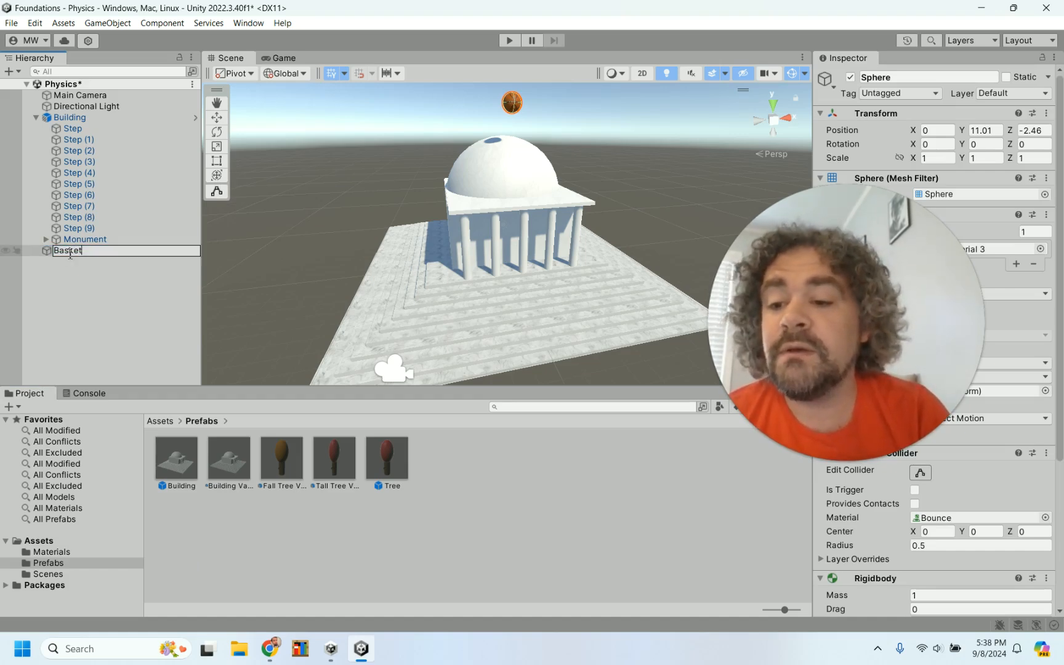
text(ball)
key(Return)
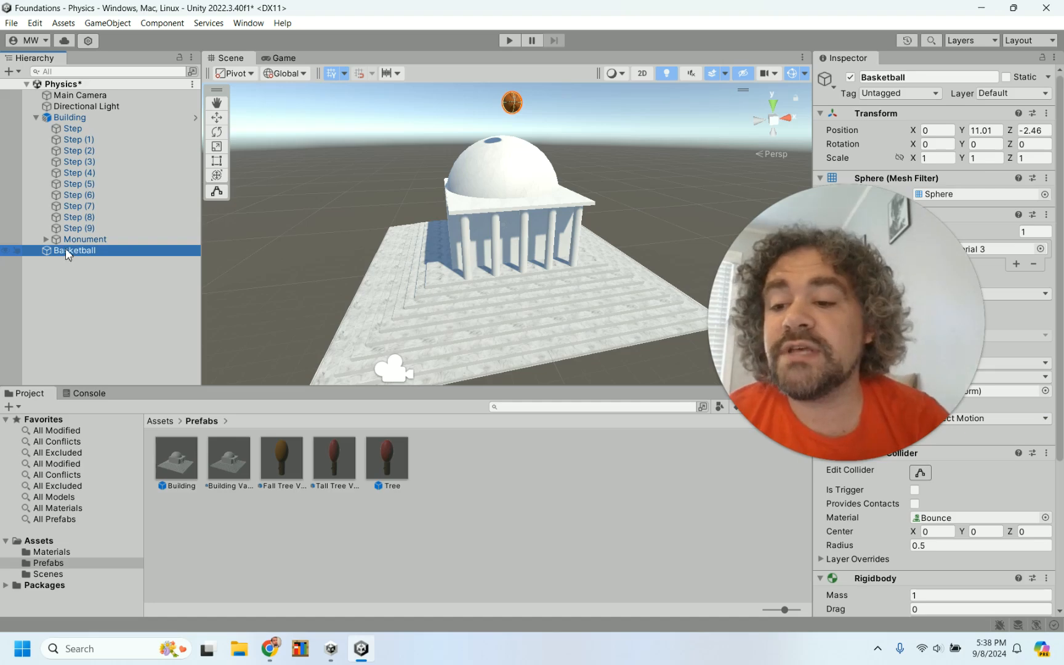
drag(66, 248, 485, 504)
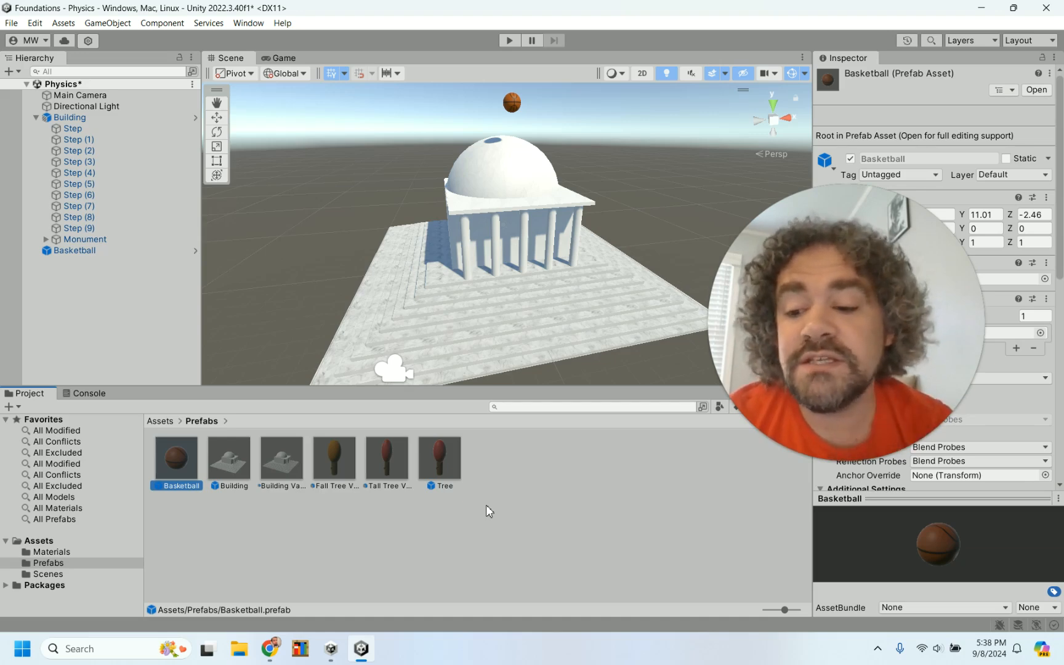
click(64, 24)
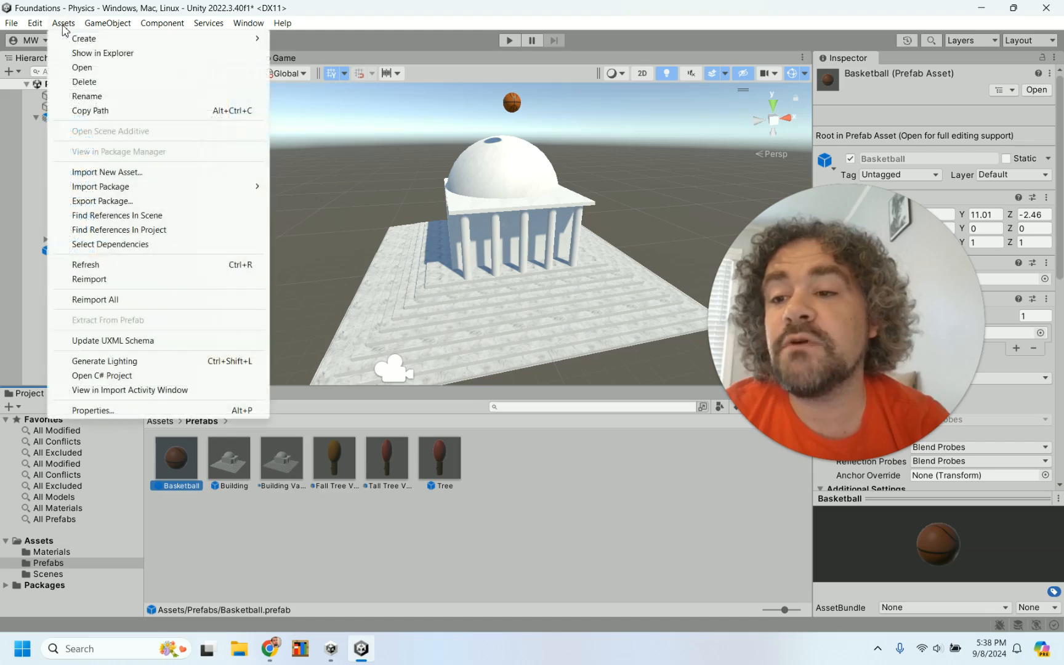
click(137, 201)
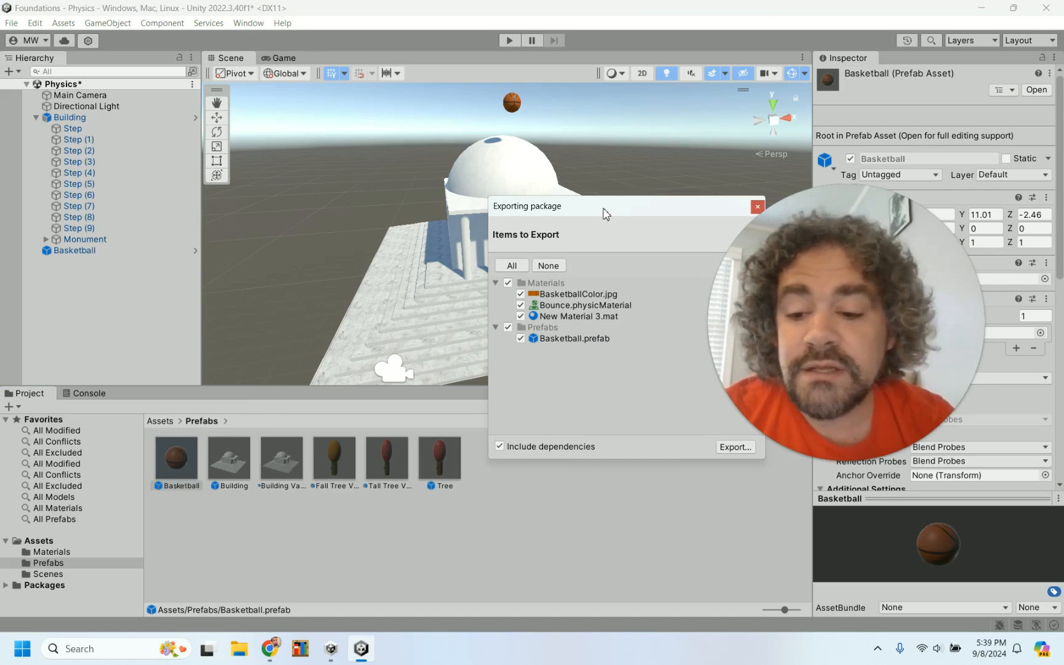
drag(605, 215, 540, 211)
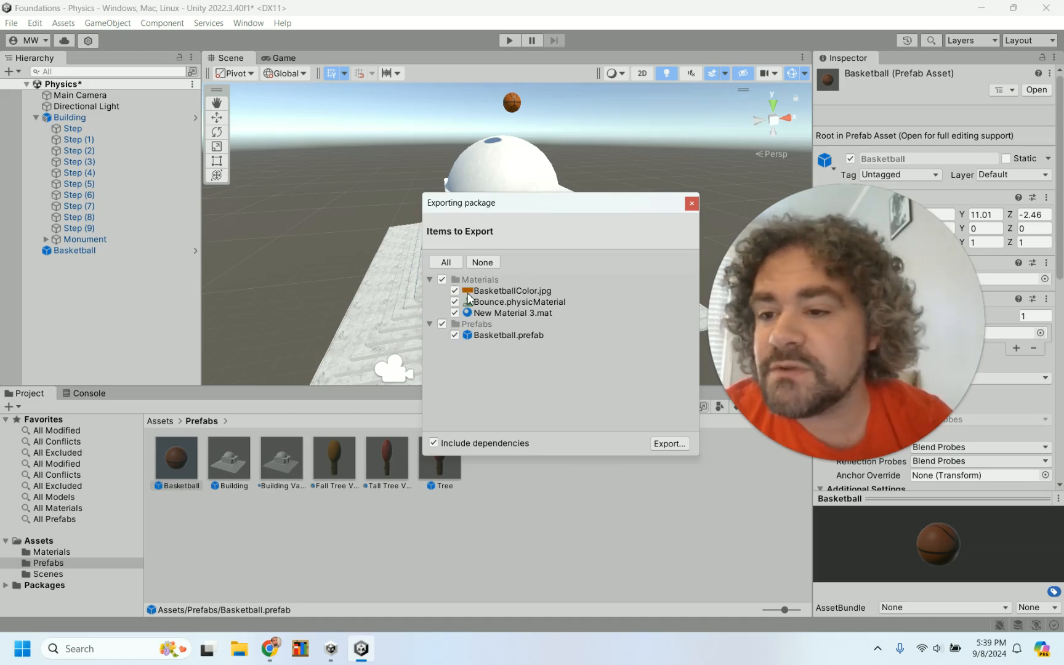
click(691, 203)
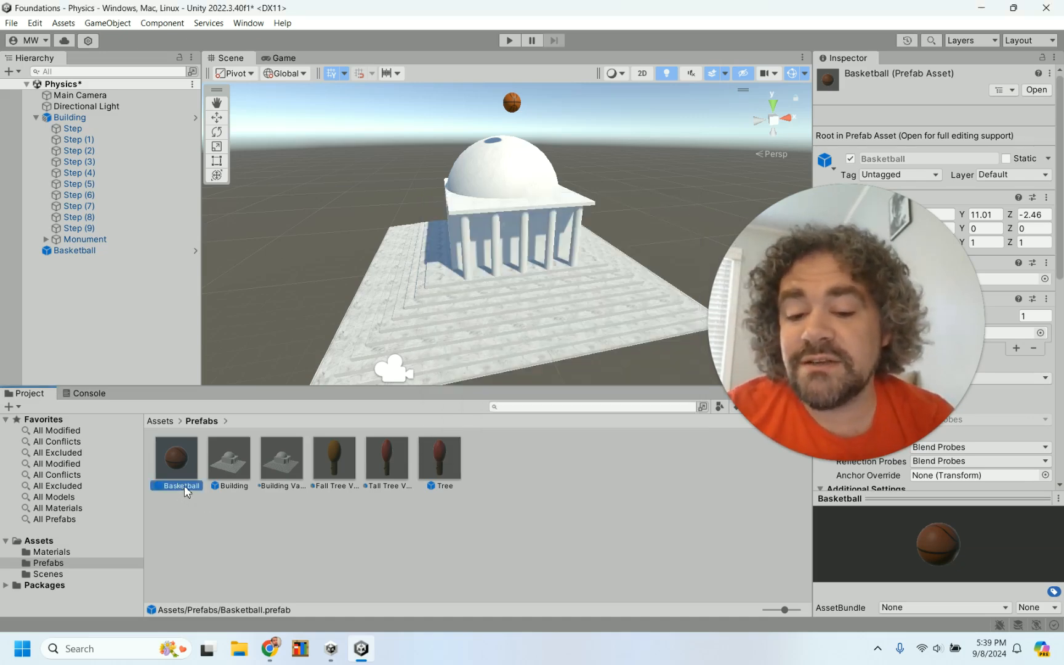
With no asset selected, start a package export of the project's assets with dependencies and exclude the Scenes folder.
click(242, 585)
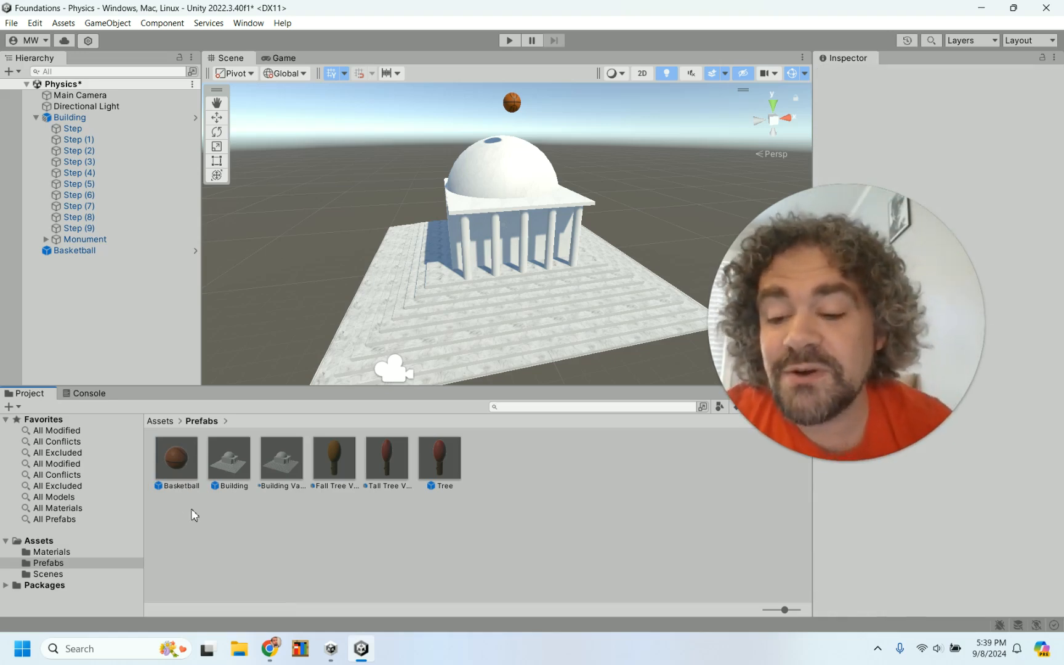
click(62, 24)
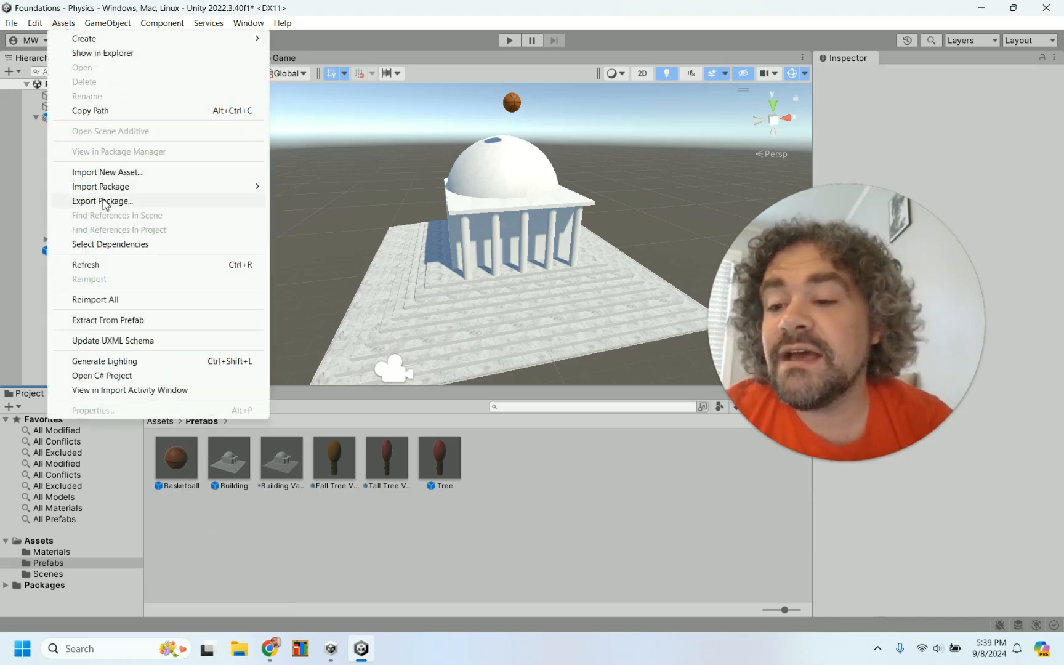
click(103, 200)
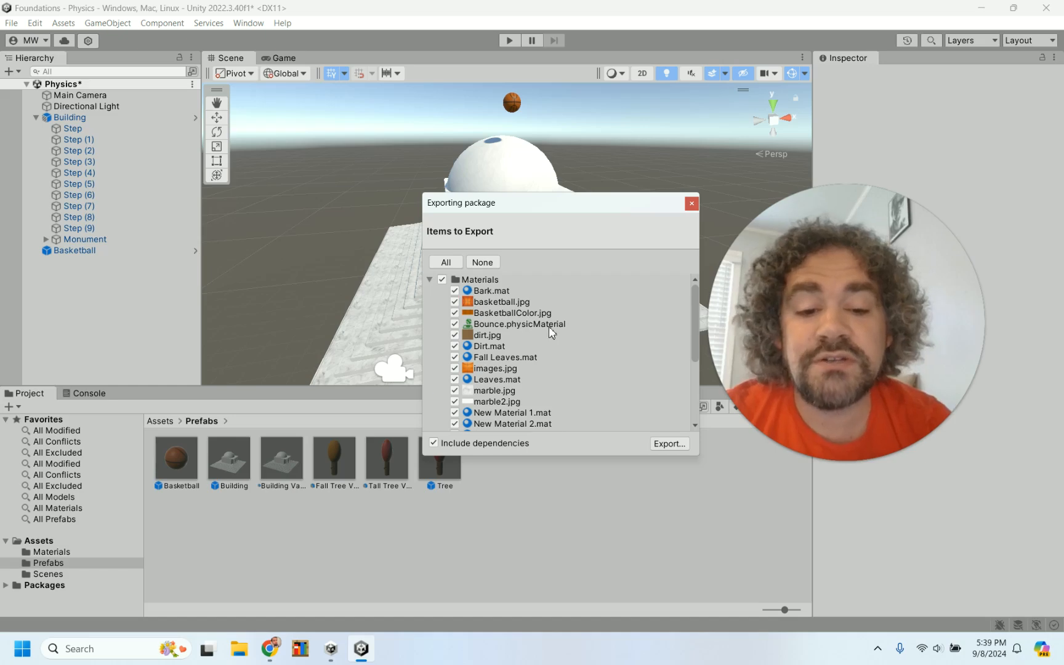
scroll(548, 327, down, 3)
scroll(548, 326, up, 3)
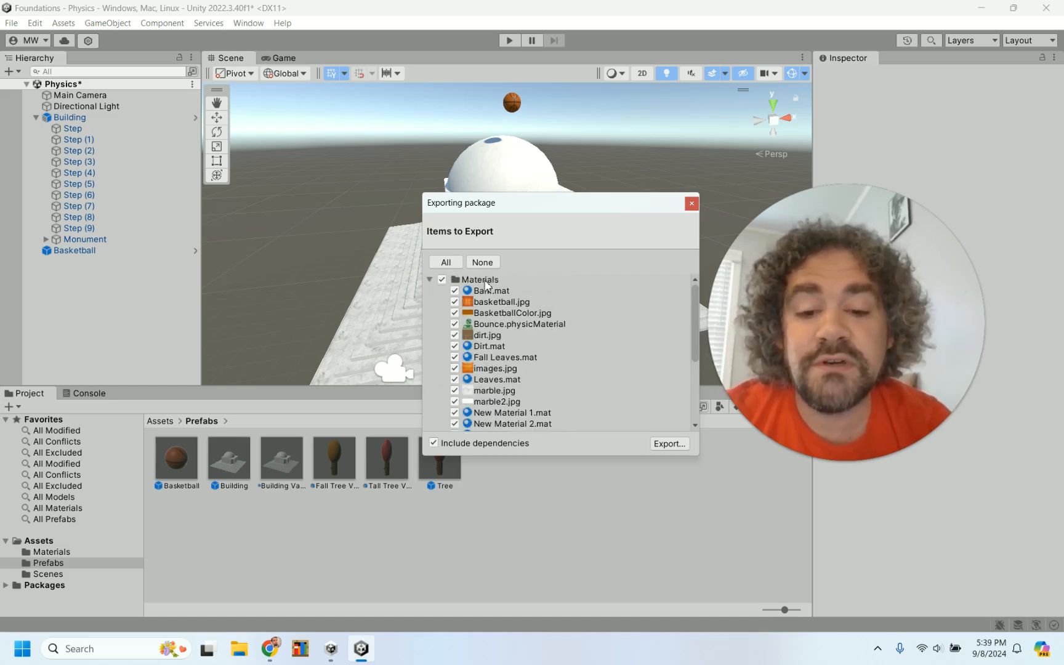
scroll(487, 362, down, 3)
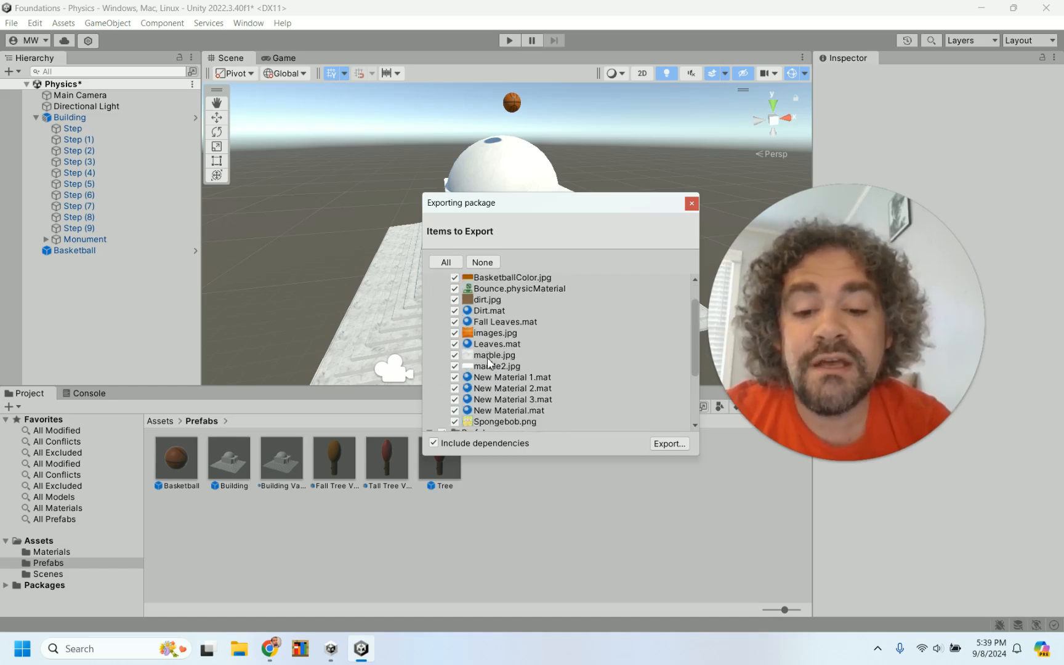
scroll(487, 362, down, 5)
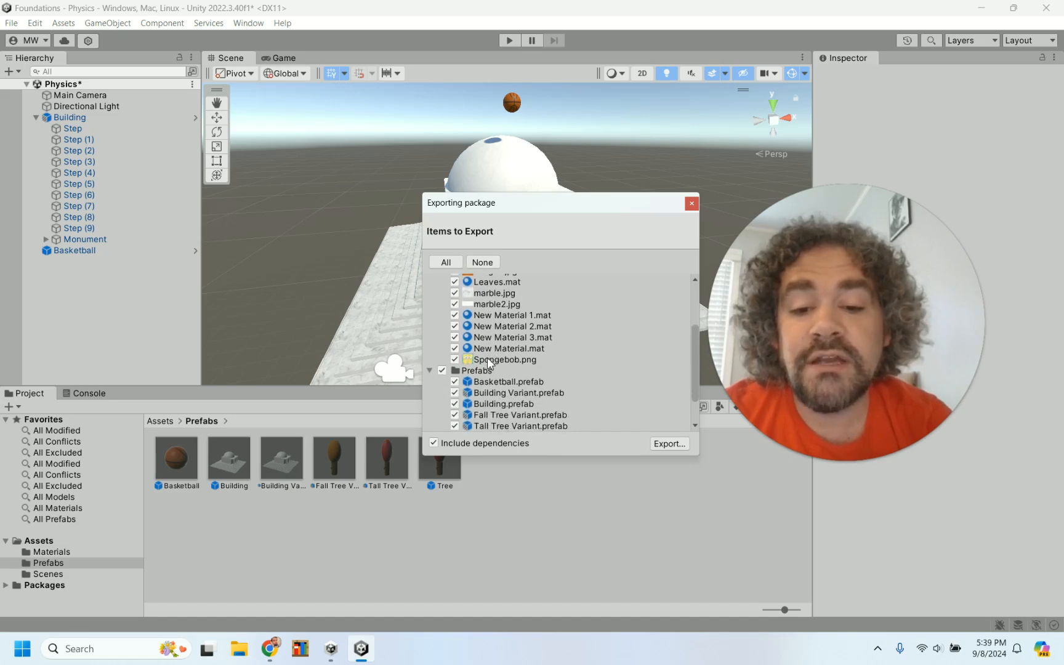
scroll(487, 357, up, 4)
scroll(491, 366, down, 2)
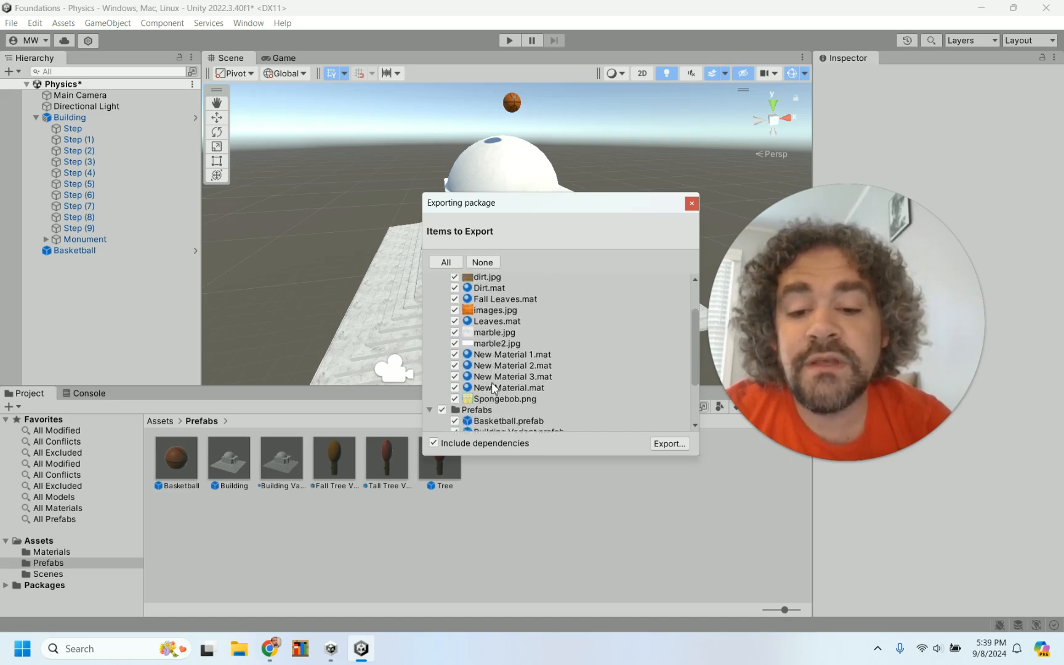
scroll(491, 385, up, 4)
scroll(476, 314, up, 1)
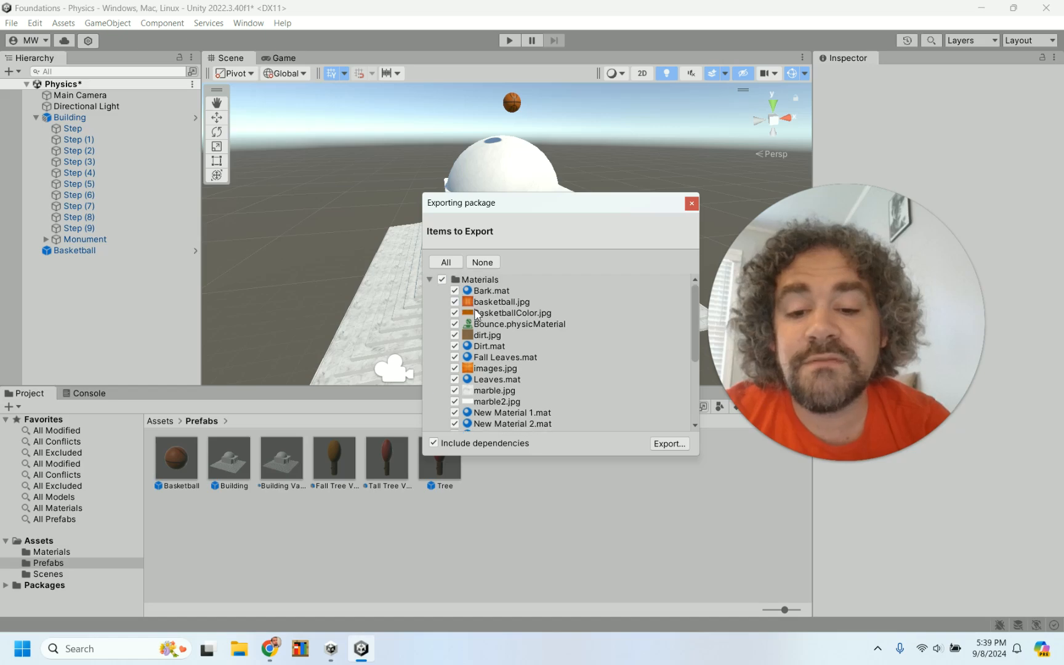
scroll(477, 317, down, 6)
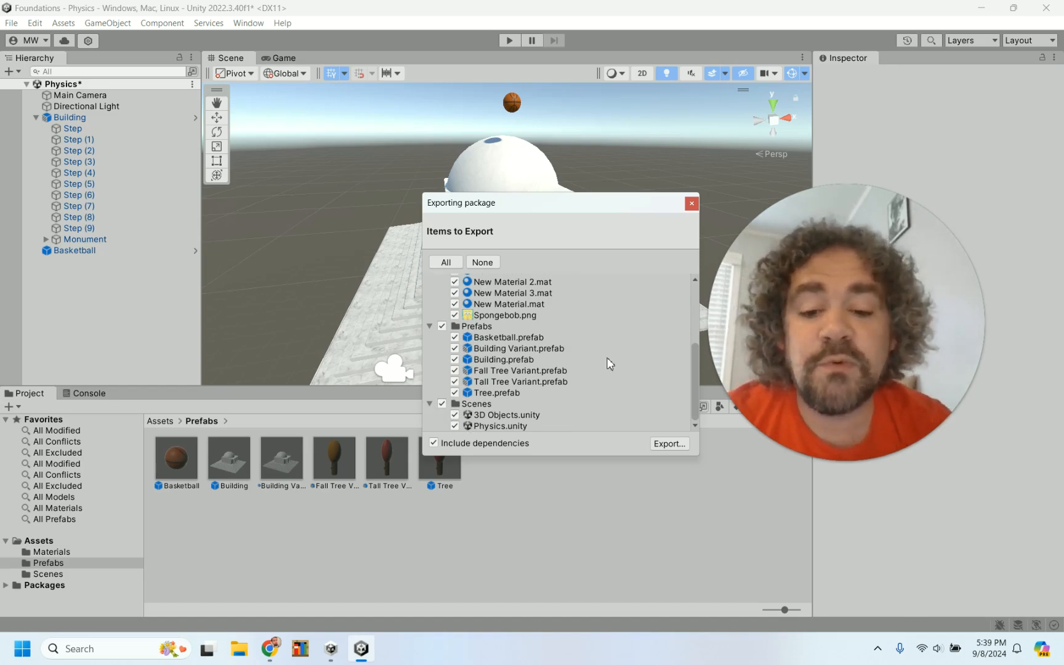
click(442, 404)
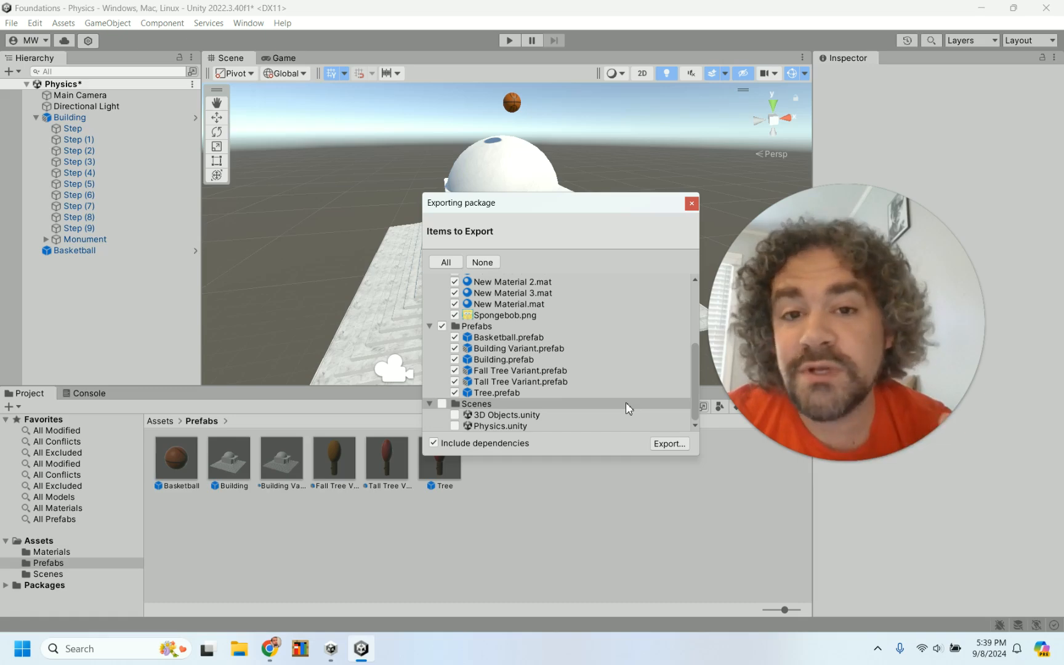
Review the materials and prefabs that are still included in the package export.
scroll(616, 341, up, 5)
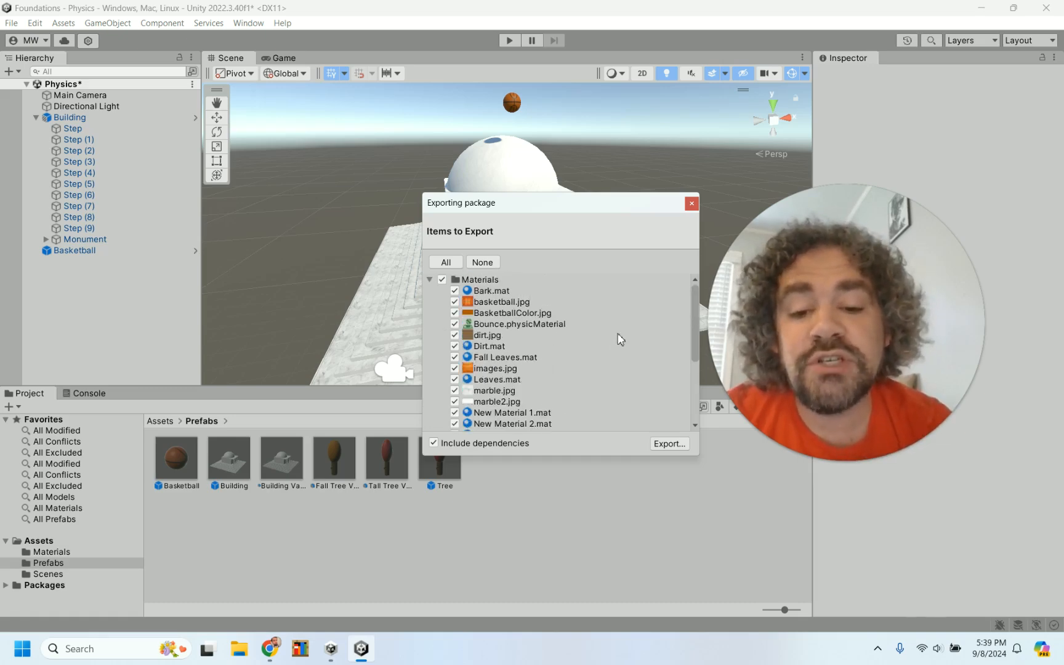
scroll(478, 363, down, 5)
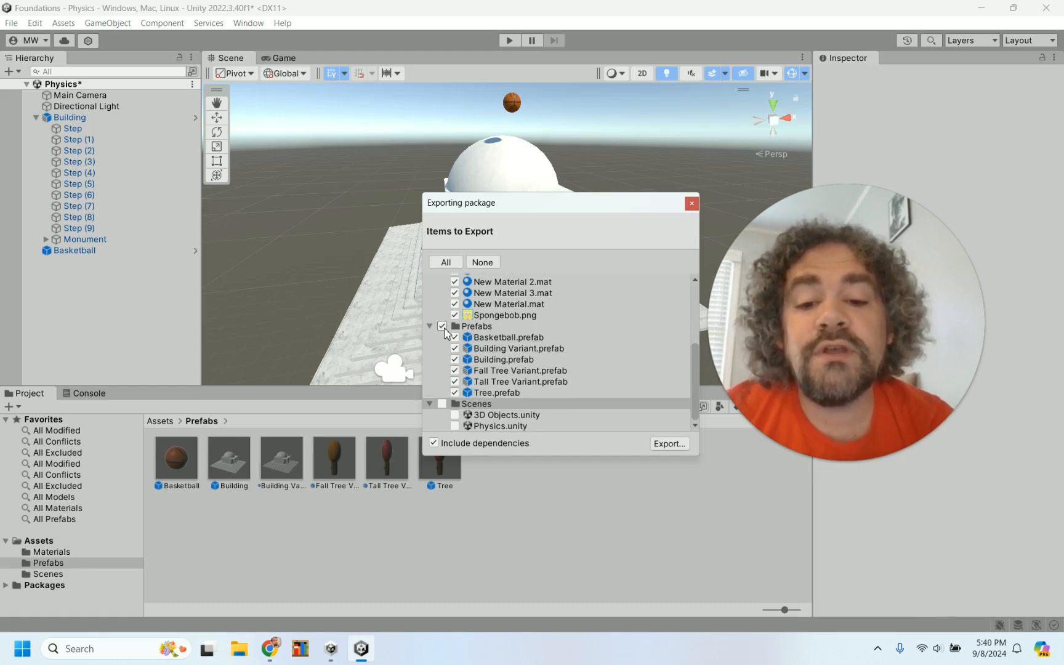
scroll(454, 330, up, 5)
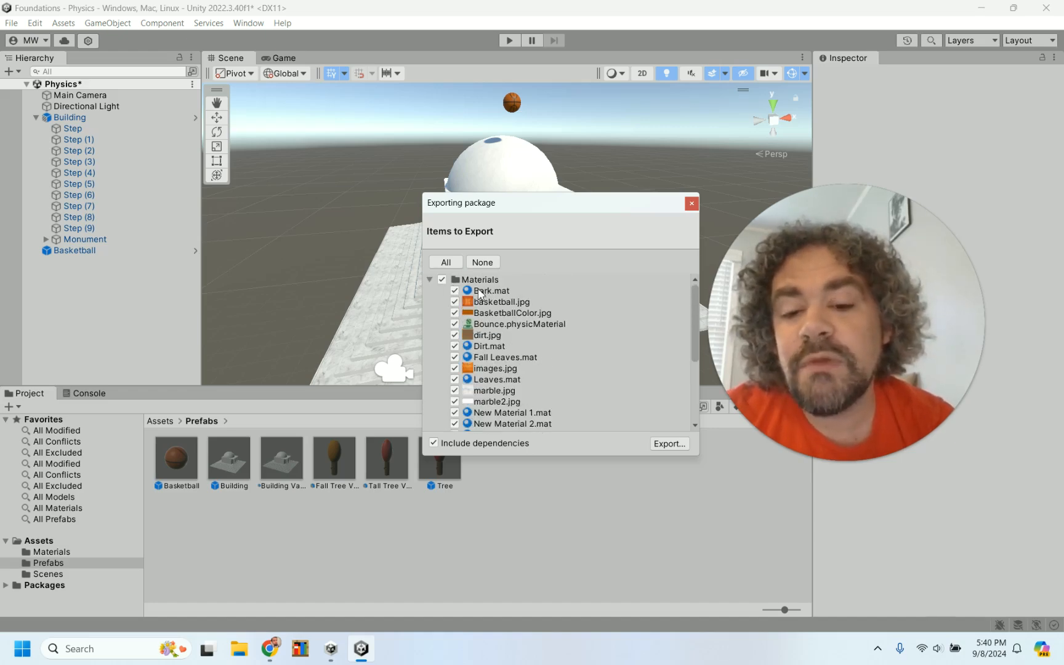
scroll(548, 370, down, 5)
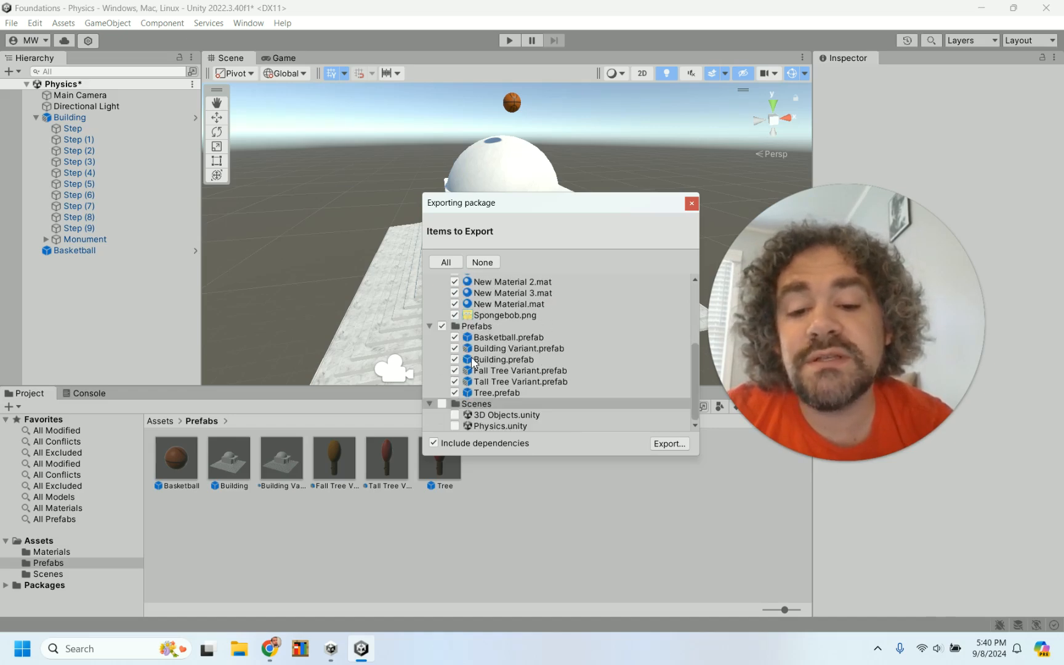
scroll(474, 363, up, 5)
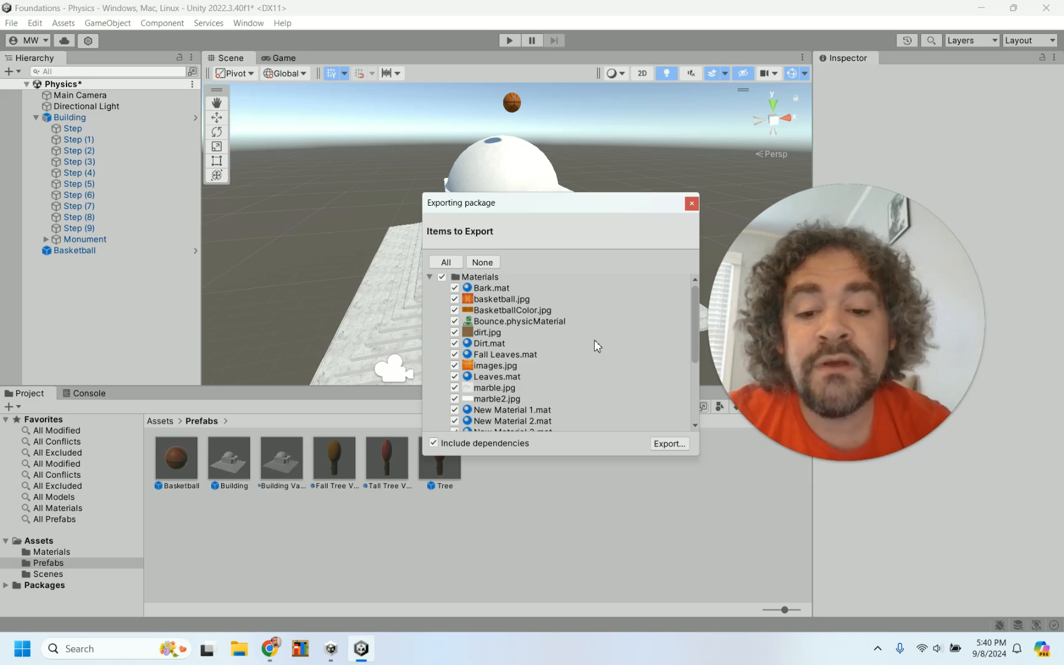
scroll(487, 391, down, 5)
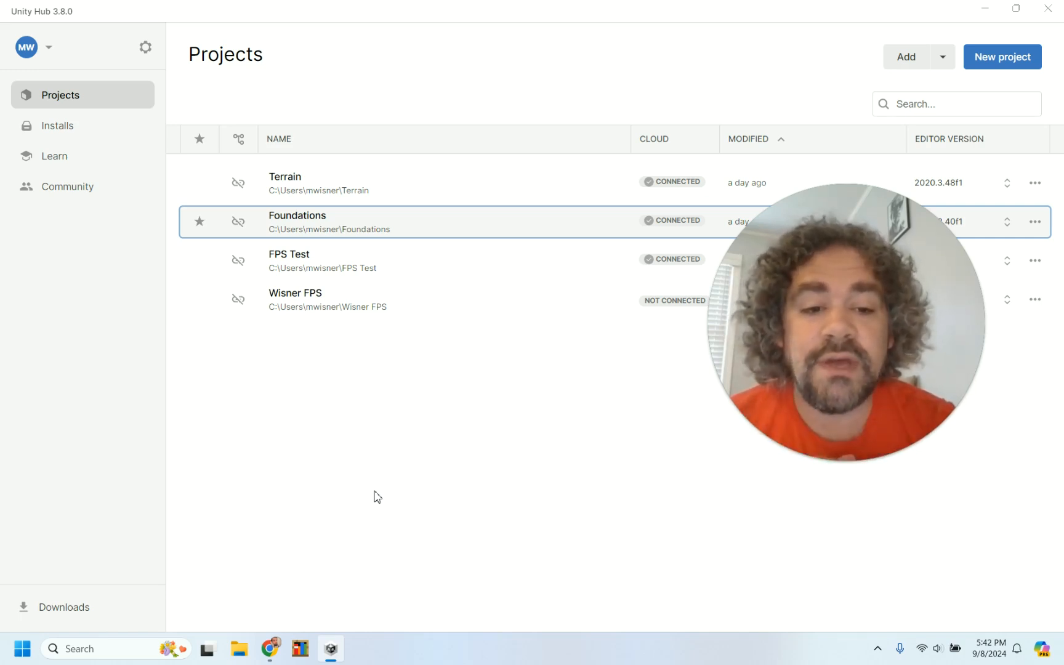
Create a new 3D (Built-In Render Pipeline) project named My World.
click(1002, 57)
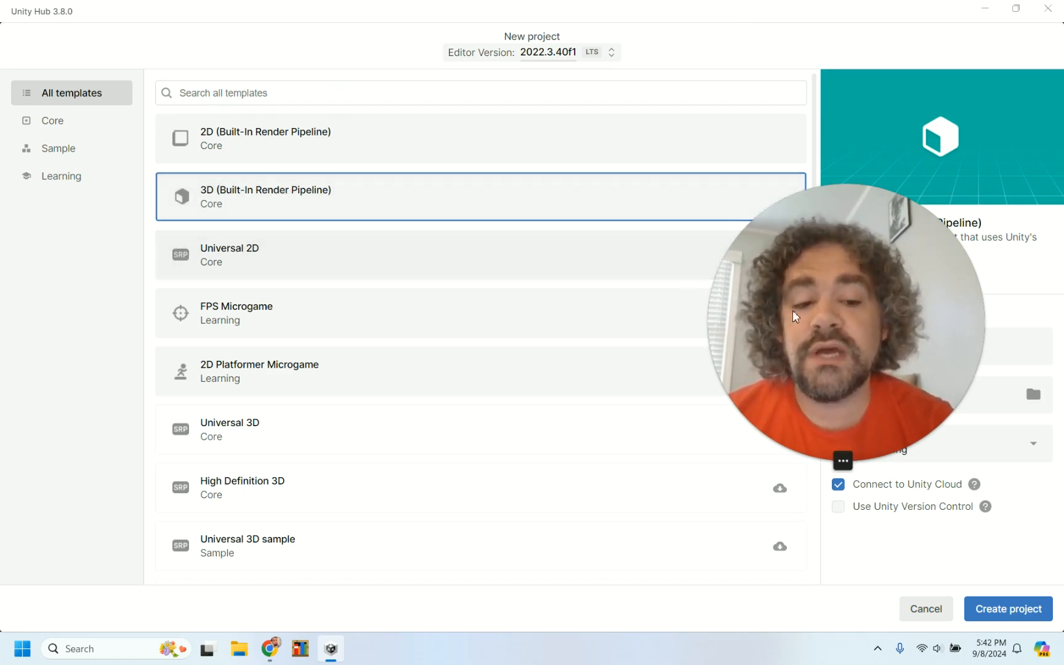
drag(815, 332, 713, 272)
drag(728, 220, 487, 465)
click(942, 358)
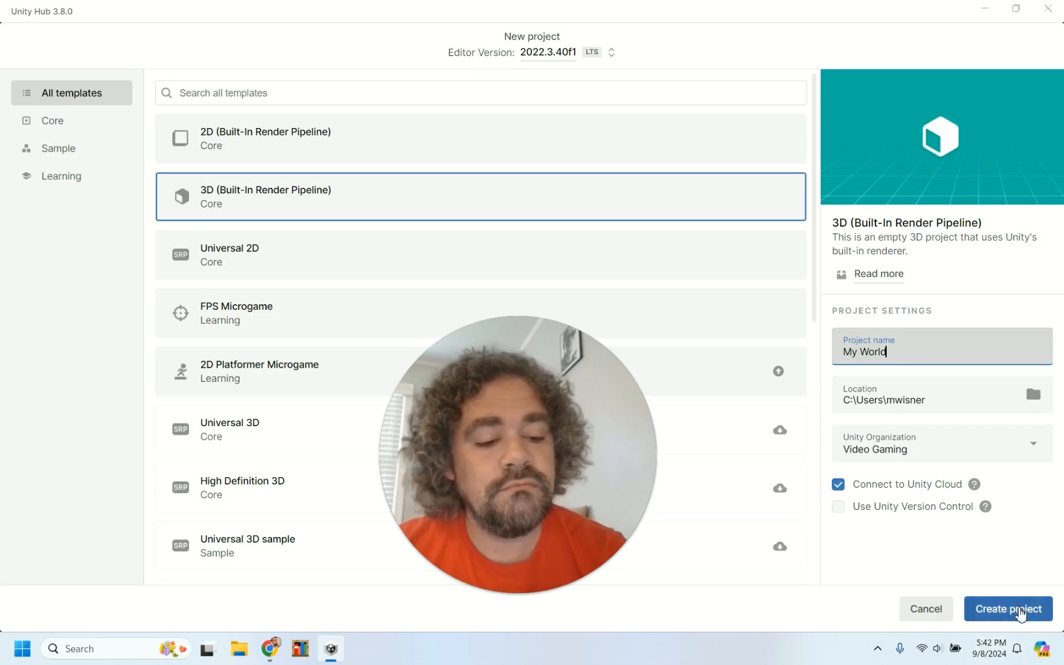
click(1019, 609)
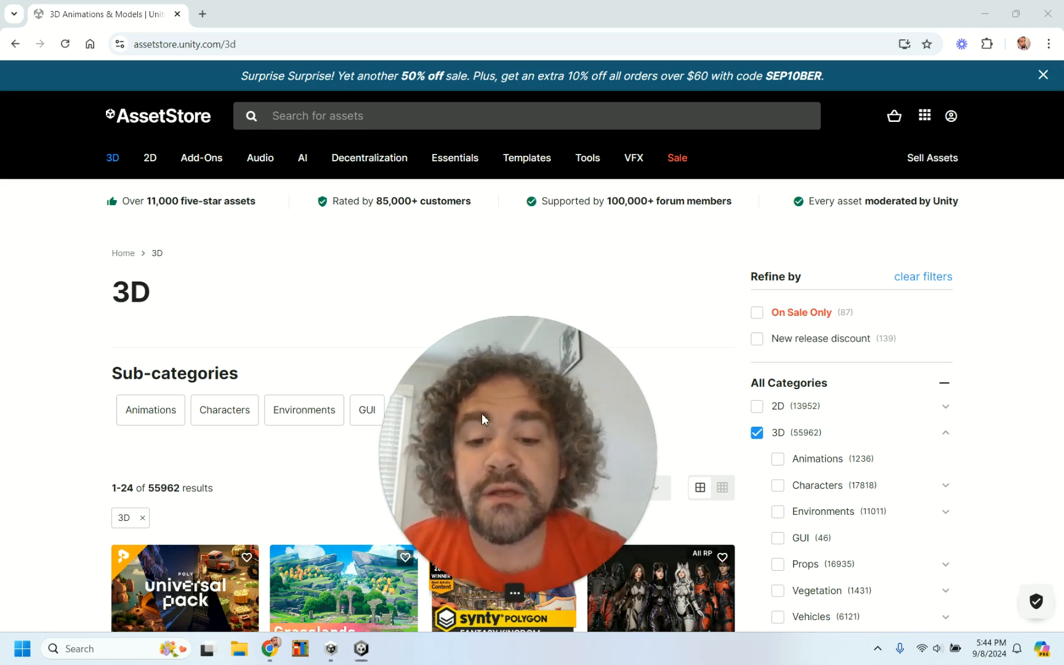
Search the Unity Asset Store for "car controller" using the recent search.
drag(482, 414, 911, 313)
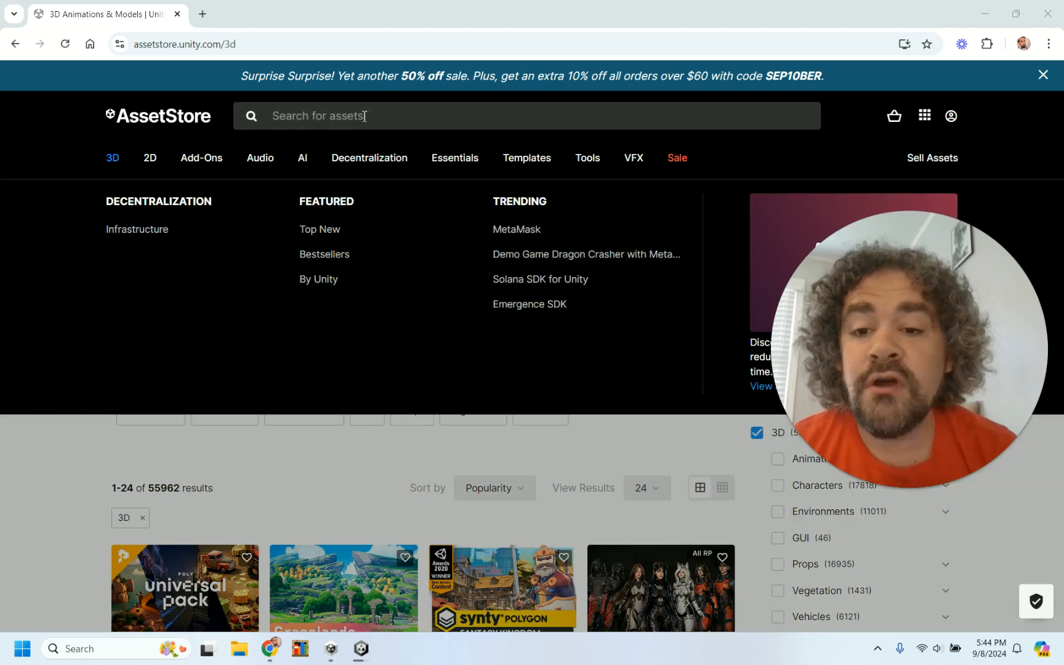
click(364, 116)
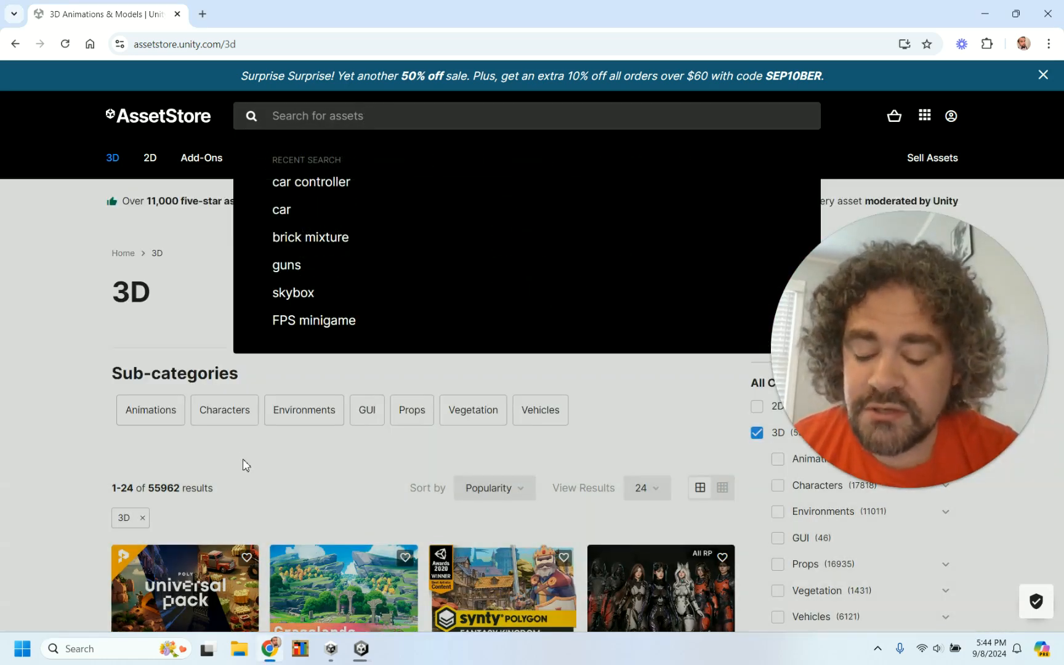
text(c)
key(BackSpace)
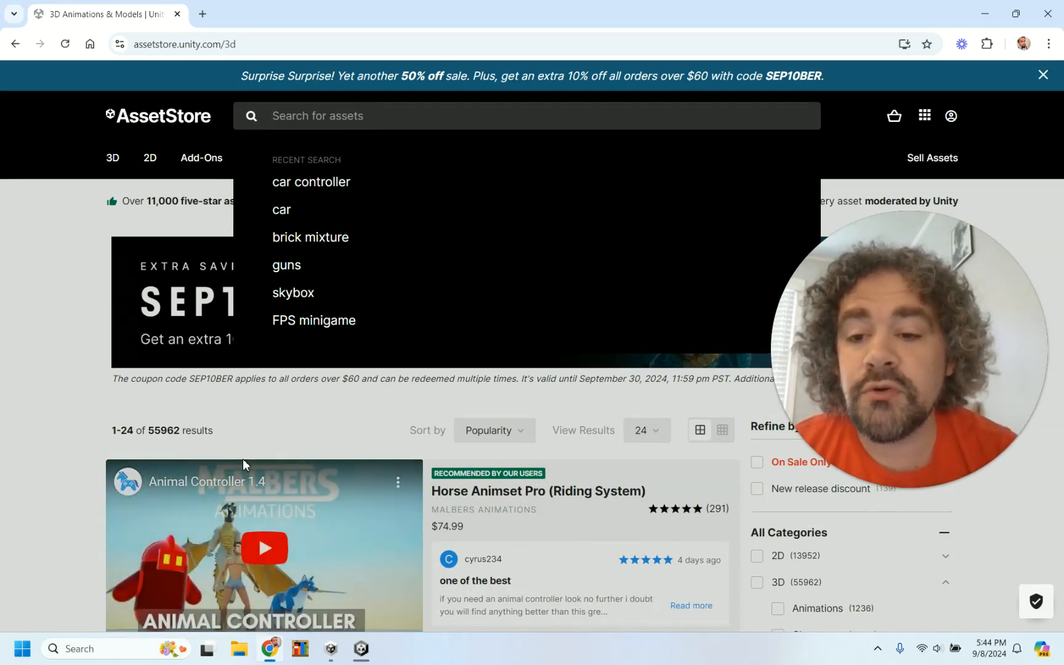
click(355, 185)
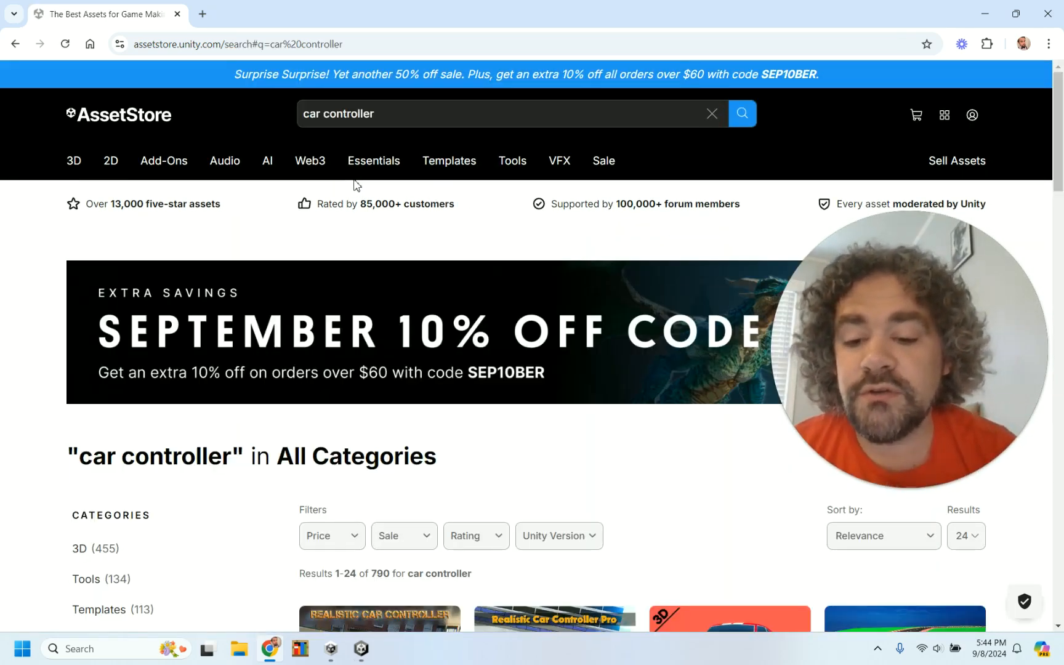
Filter the car controller results to show only free assets.
scroll(469, 429, down, 2)
click(347, 419)
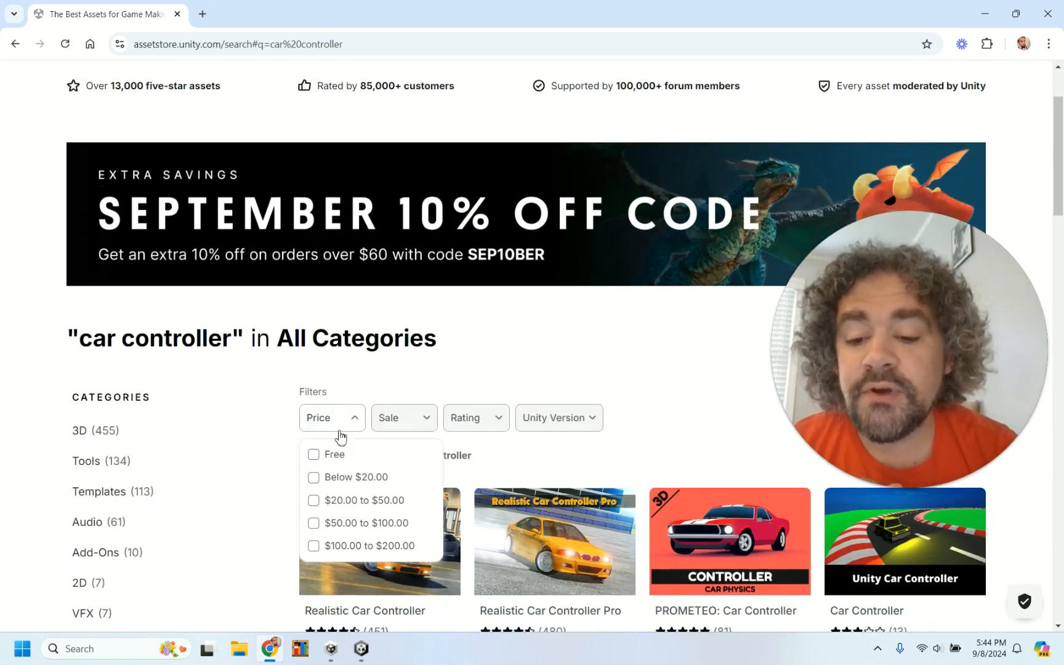
click(320, 454)
scroll(548, 360, down, 2)
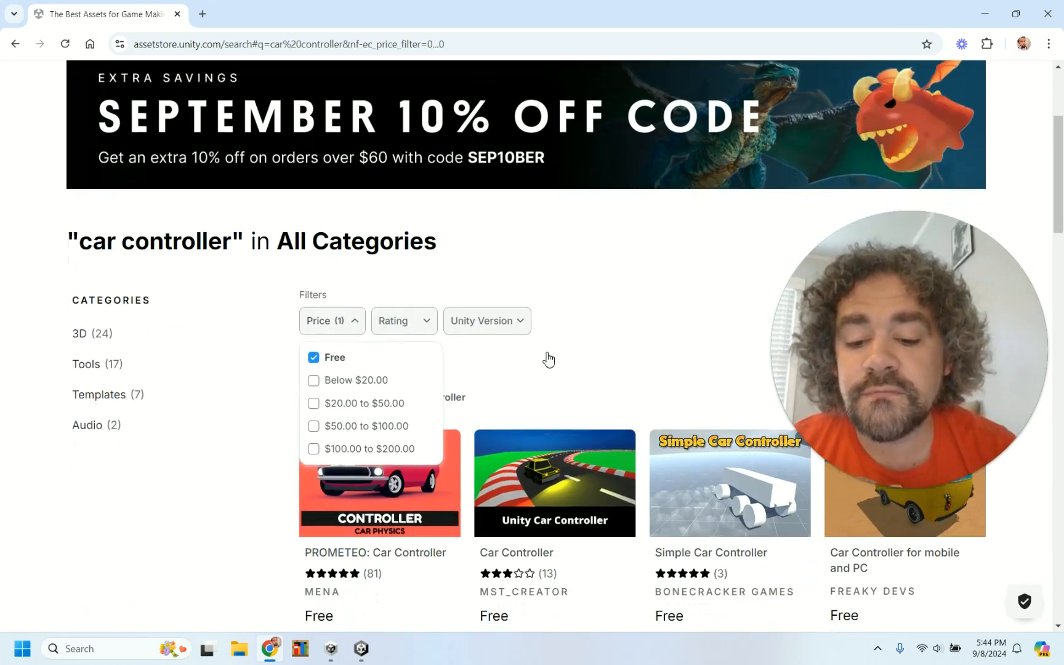
click(620, 325)
scroll(622, 325, down, 2)
drag(941, 314, 175, 418)
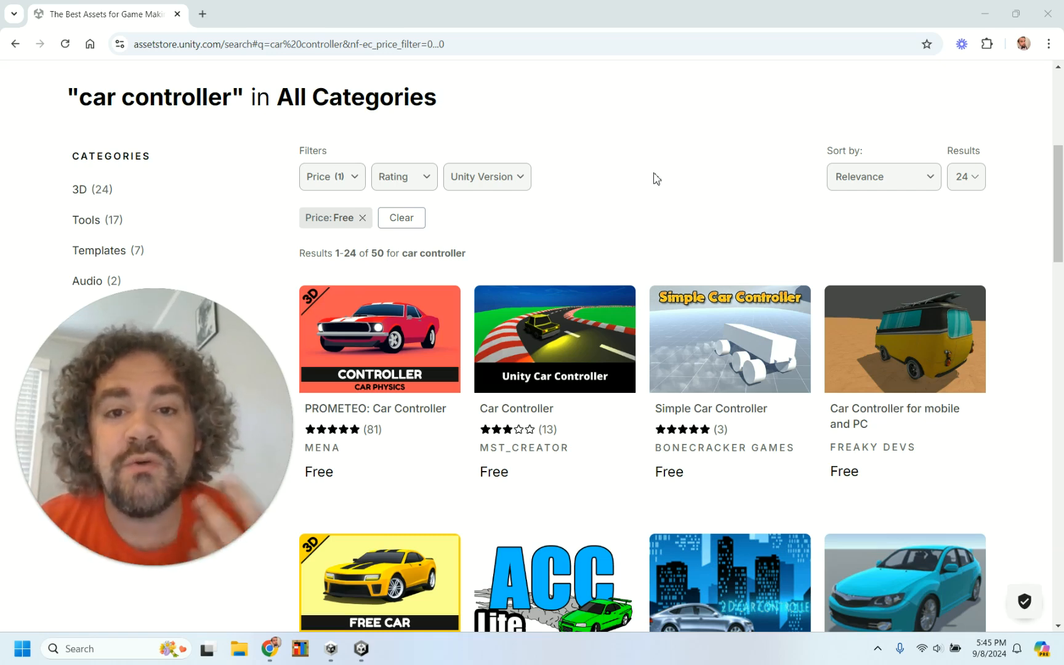
Search the Asset Store for "terrain texture".
scroll(655, 178, up, 5)
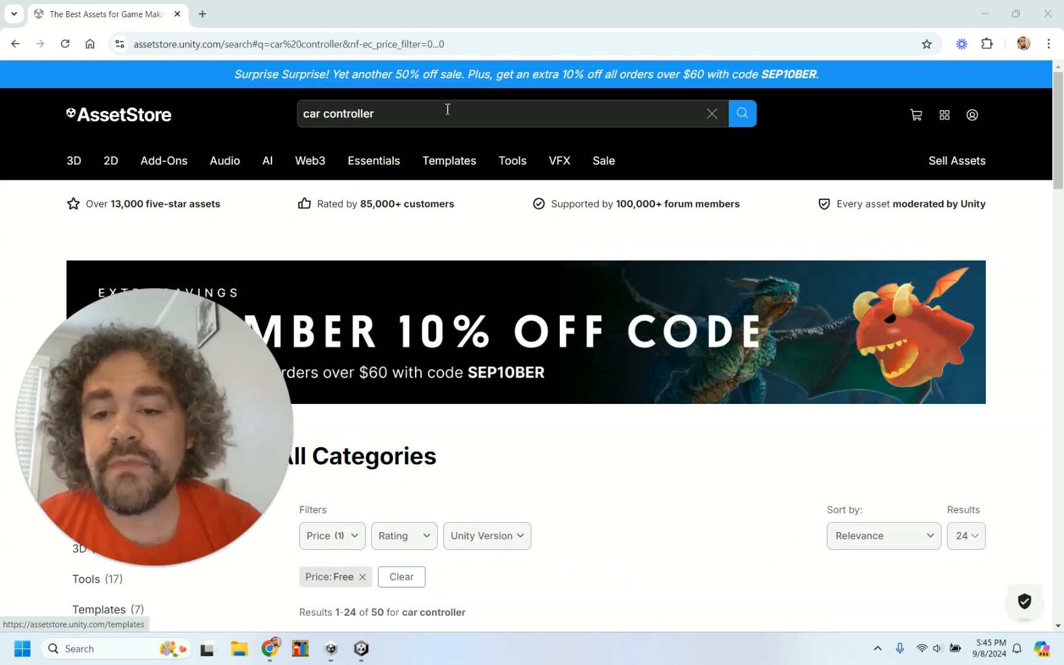
click(447, 111)
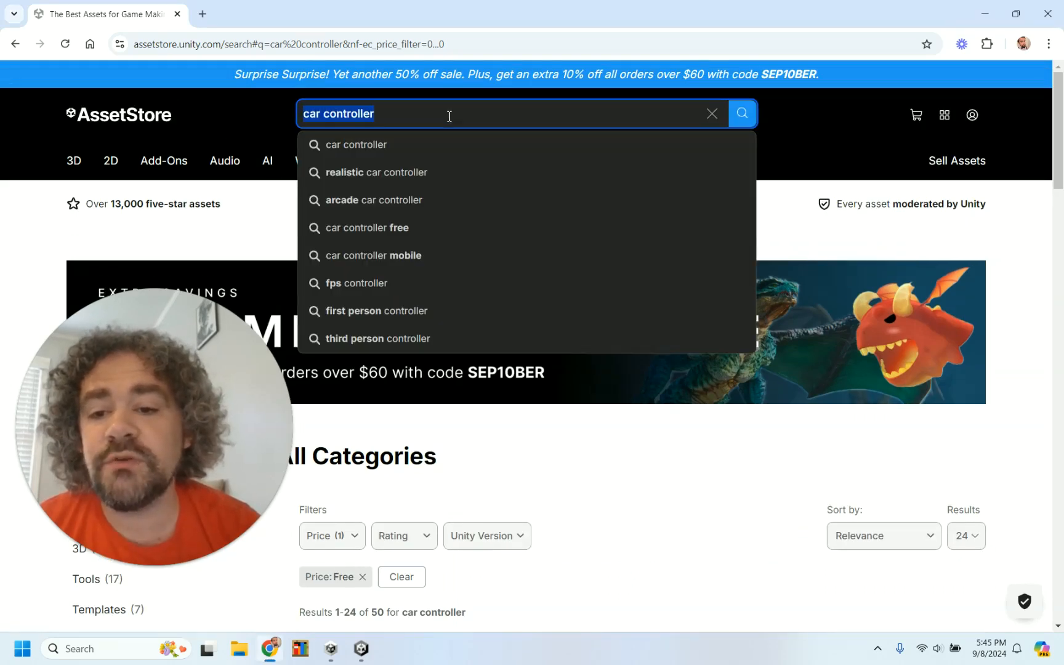
text(t)
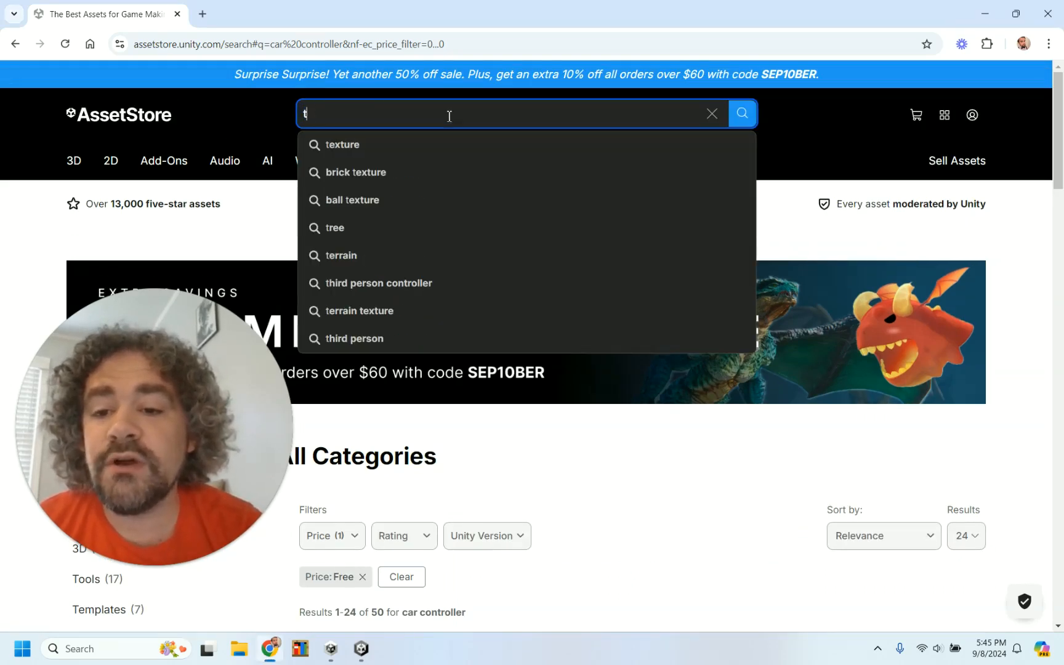
text(errai)
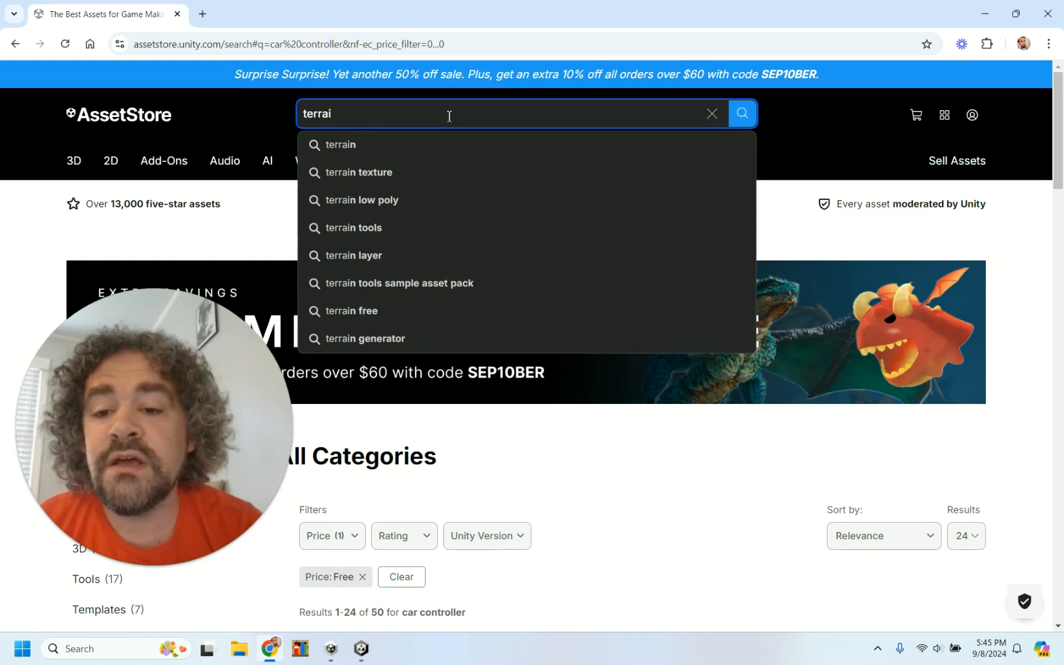
click(404, 173)
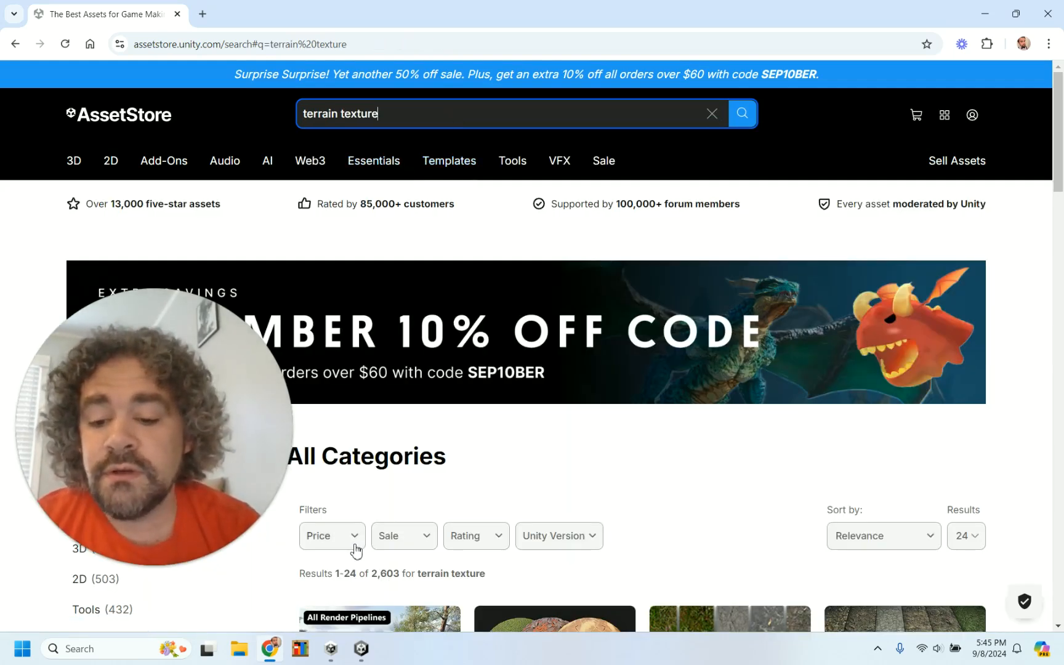
Filter the terrain texture results by price to show only free assets.
click(355, 546)
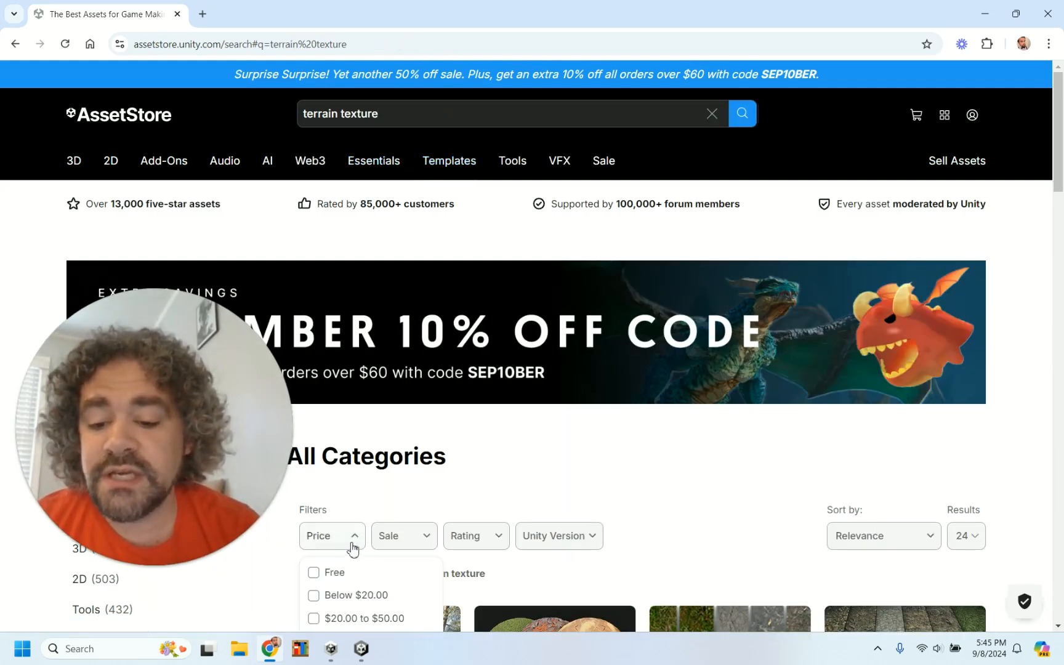
click(336, 565)
scroll(610, 449, down, 5)
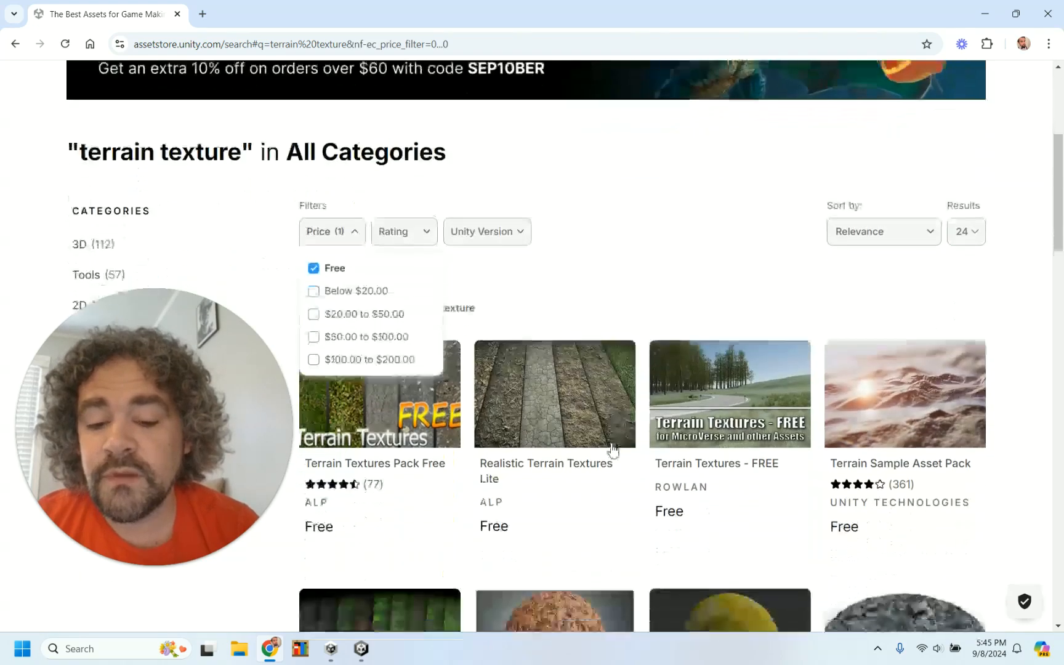
click(637, 179)
scroll(636, 177, down, 1)
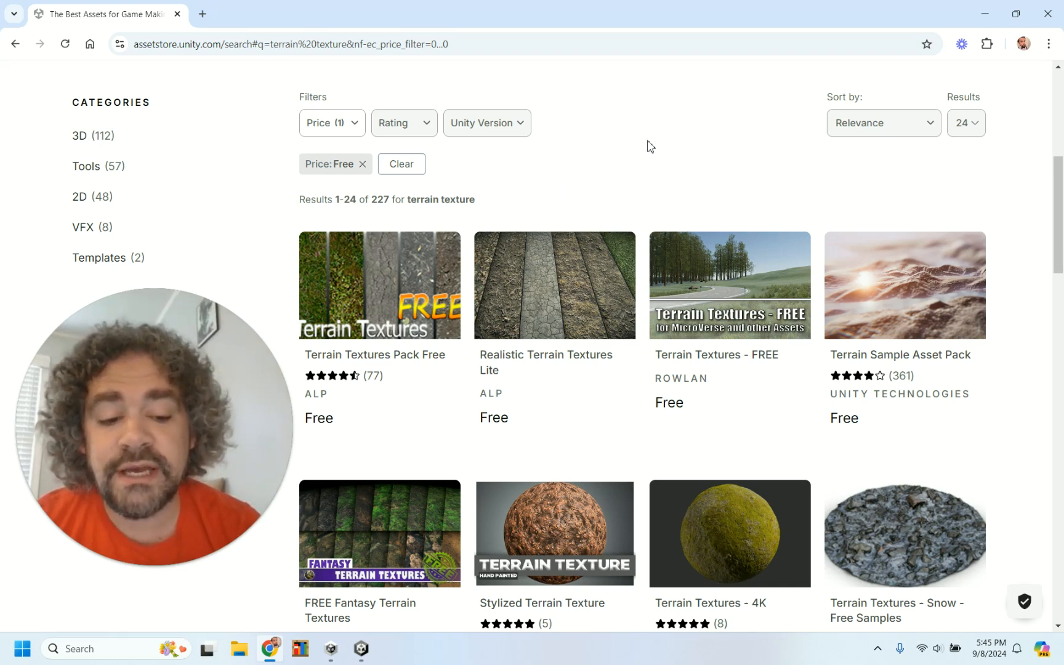
scroll(647, 146, down, 1)
Replace the terrain texture search with a search for "tree".
scroll(646, 147, up, 6)
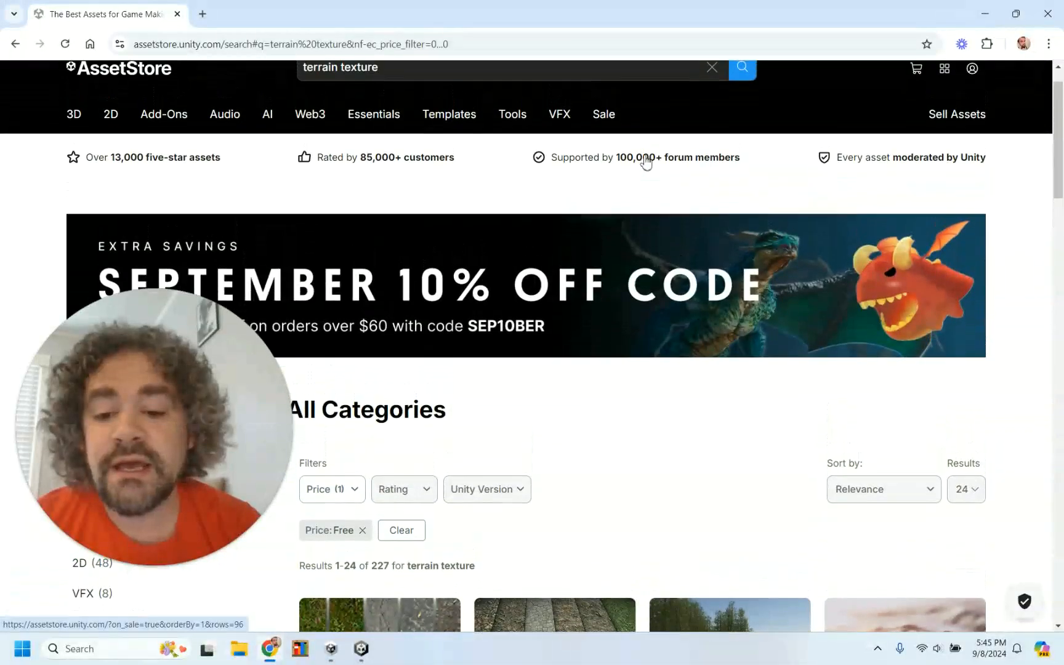
scroll(646, 158, up, 1)
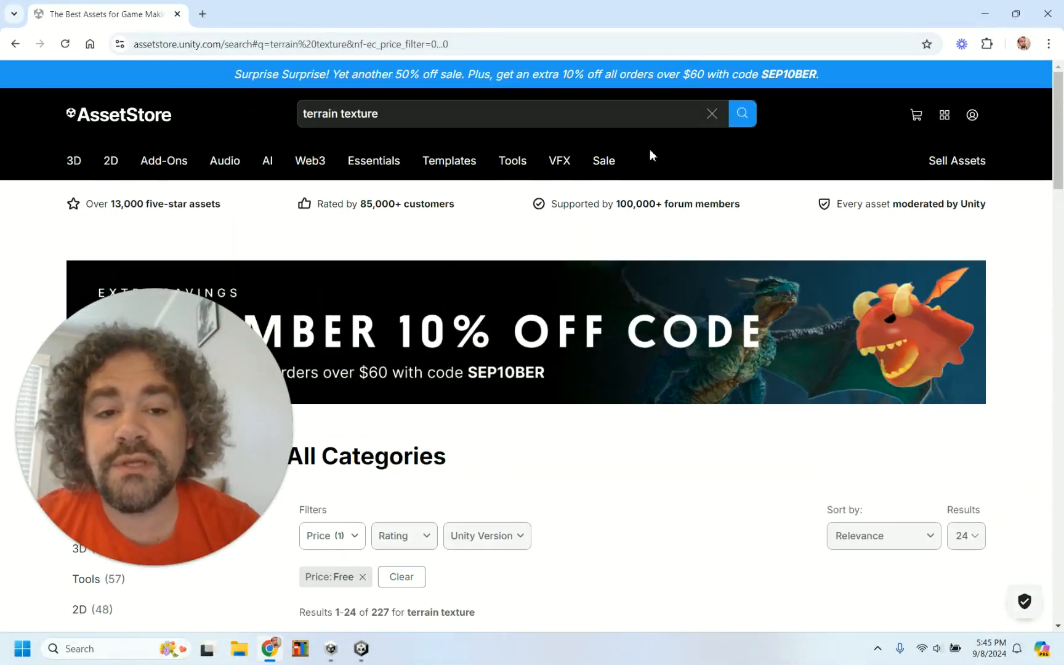
click(713, 114)
click(602, 116)
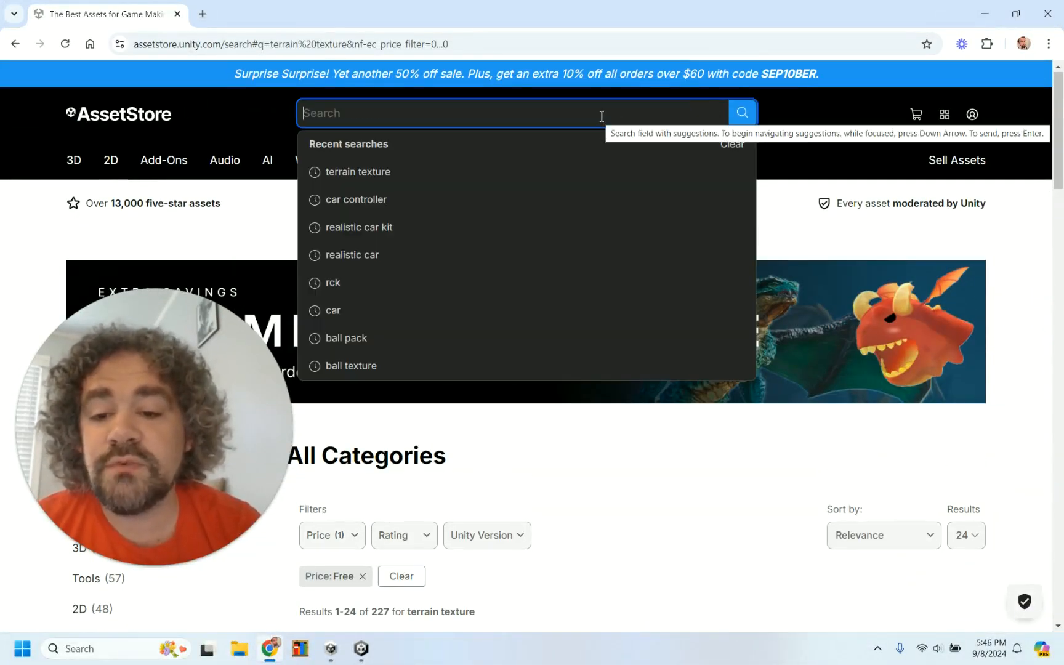
text(tree)
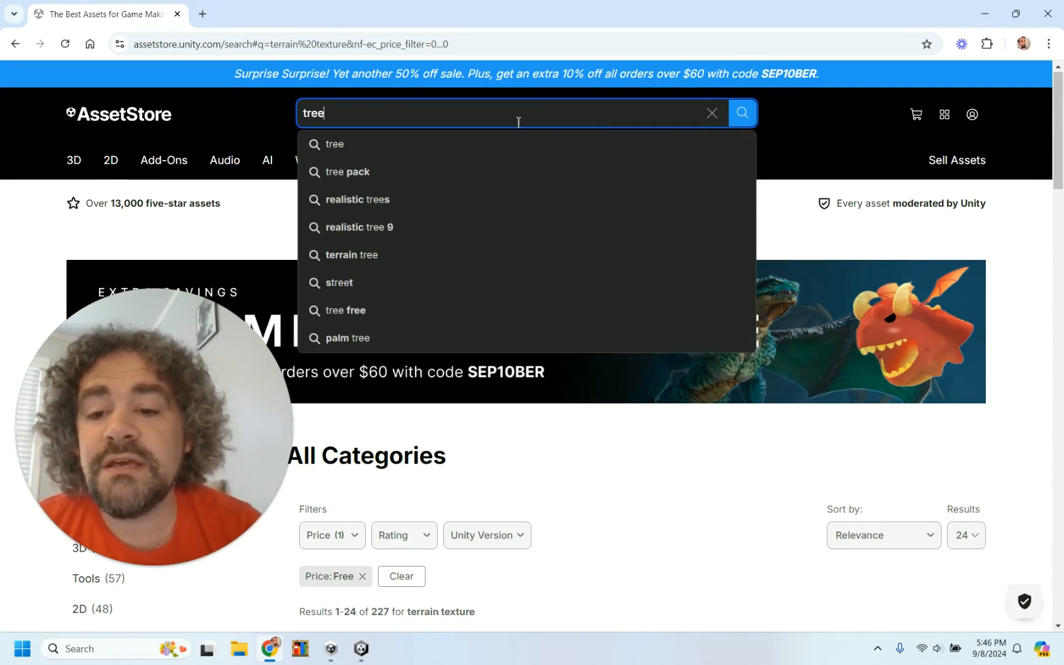
click(368, 155)
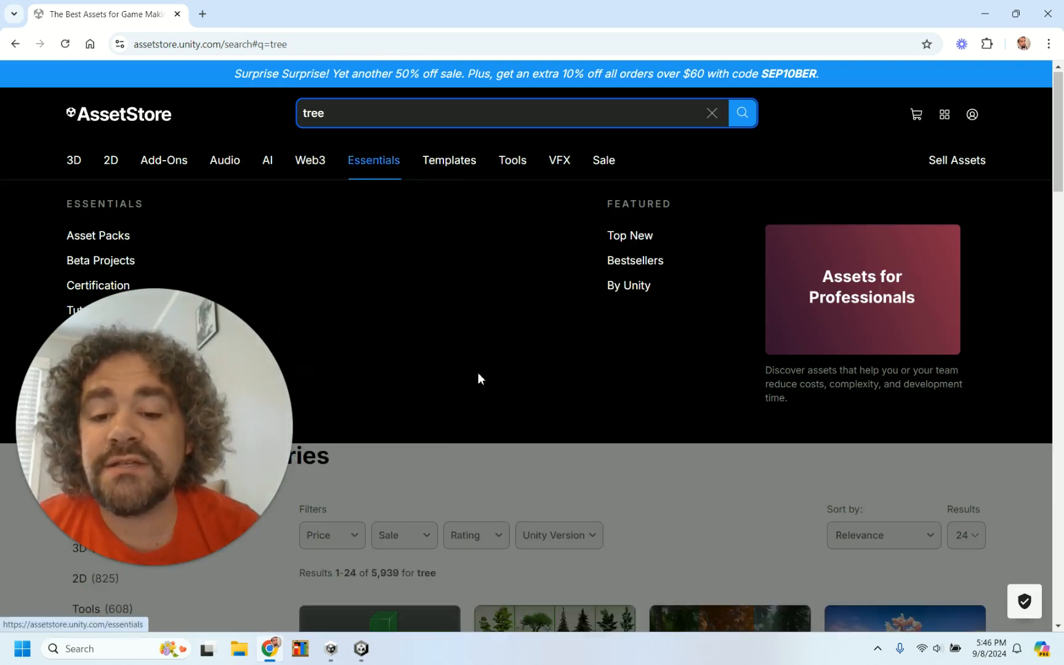
Limit the tree search results to free assets.
scroll(596, 497, down, 4)
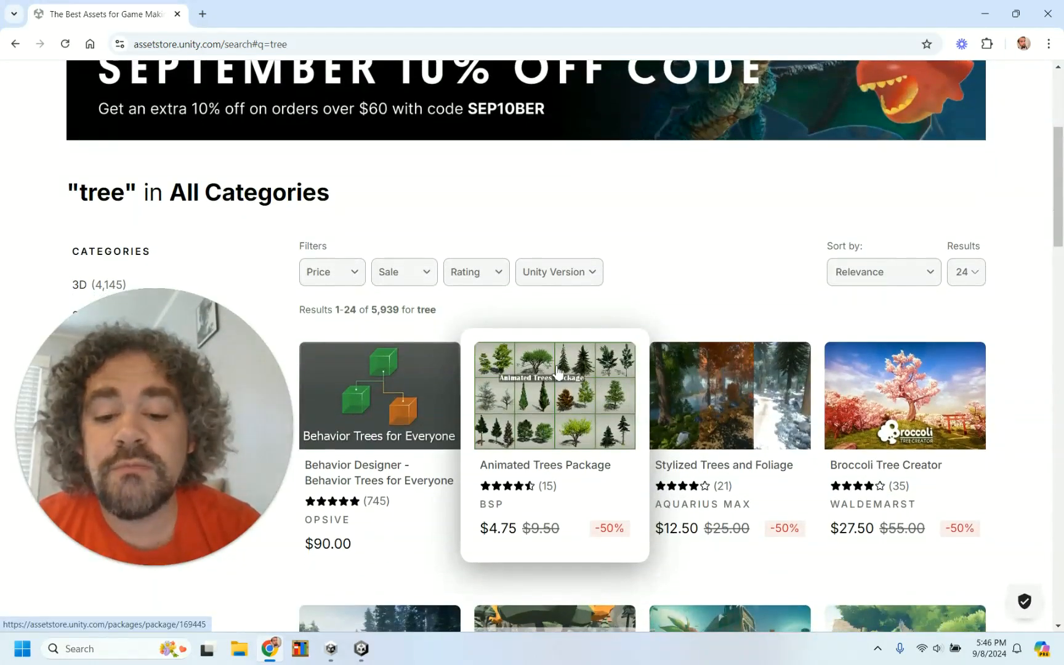
click(326, 274)
click(314, 308)
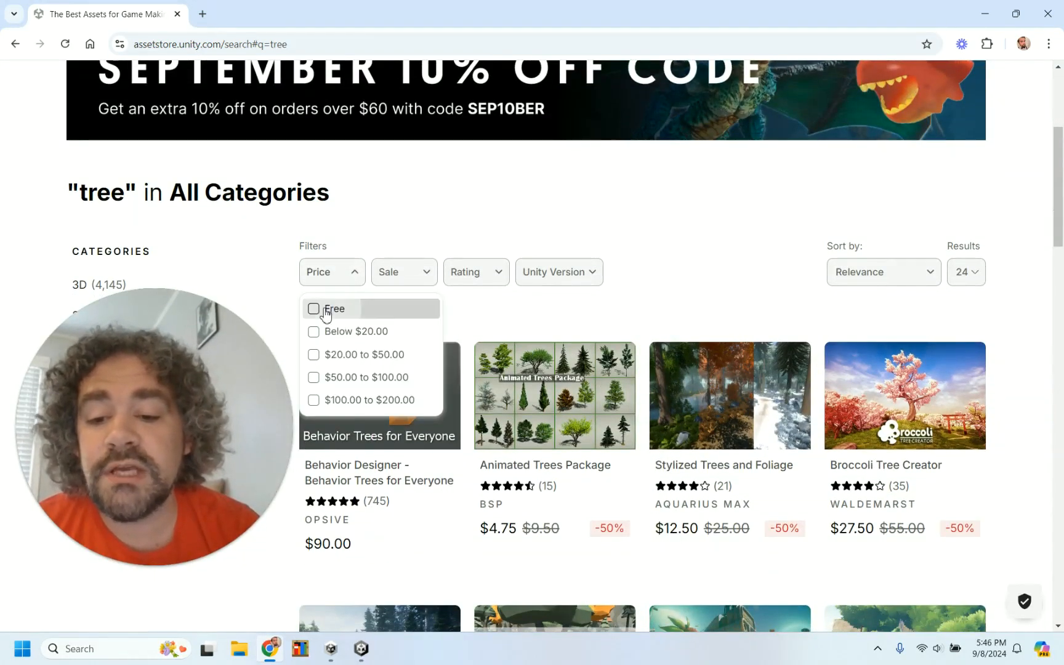
click(613, 273)
scroll(613, 273, down, 2)
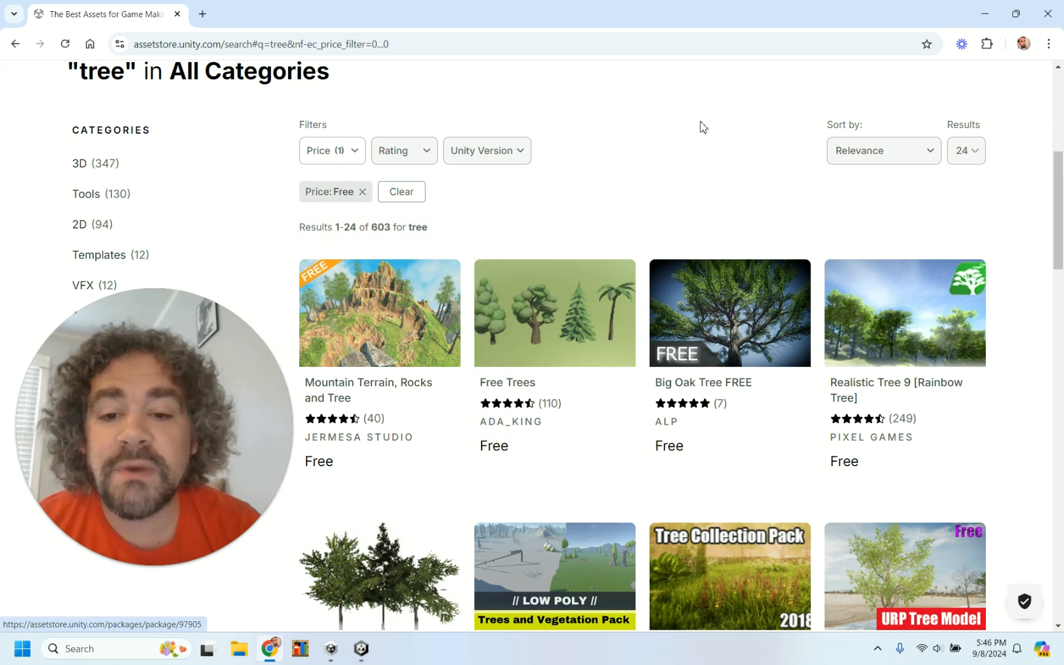
Search the Asset Store for "city" instead of trees.
scroll(698, 126, up, 6)
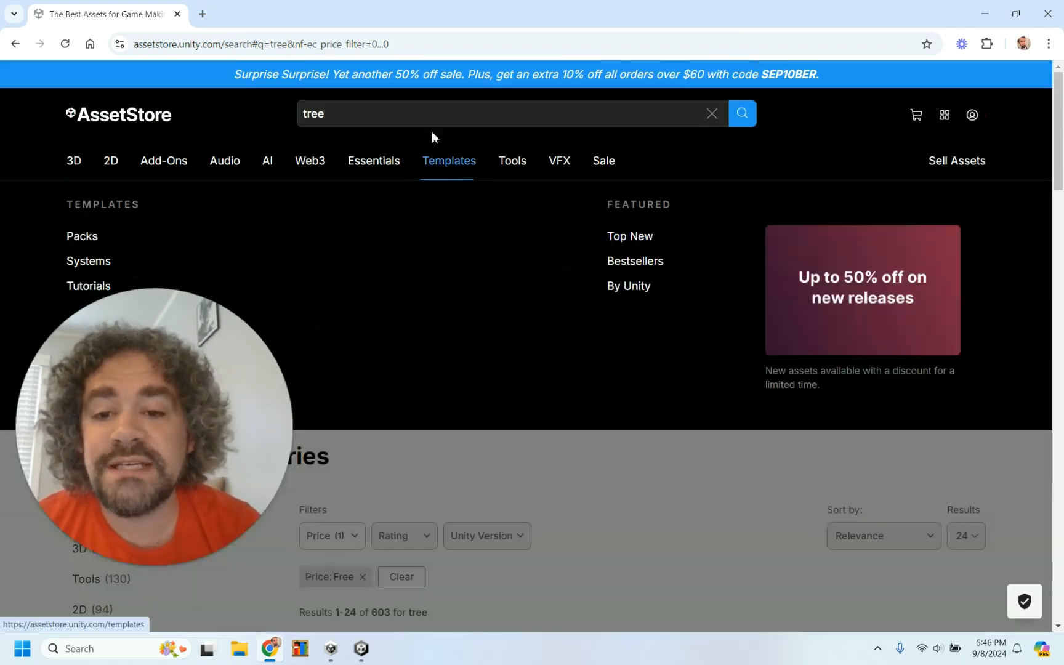
click(428, 118)
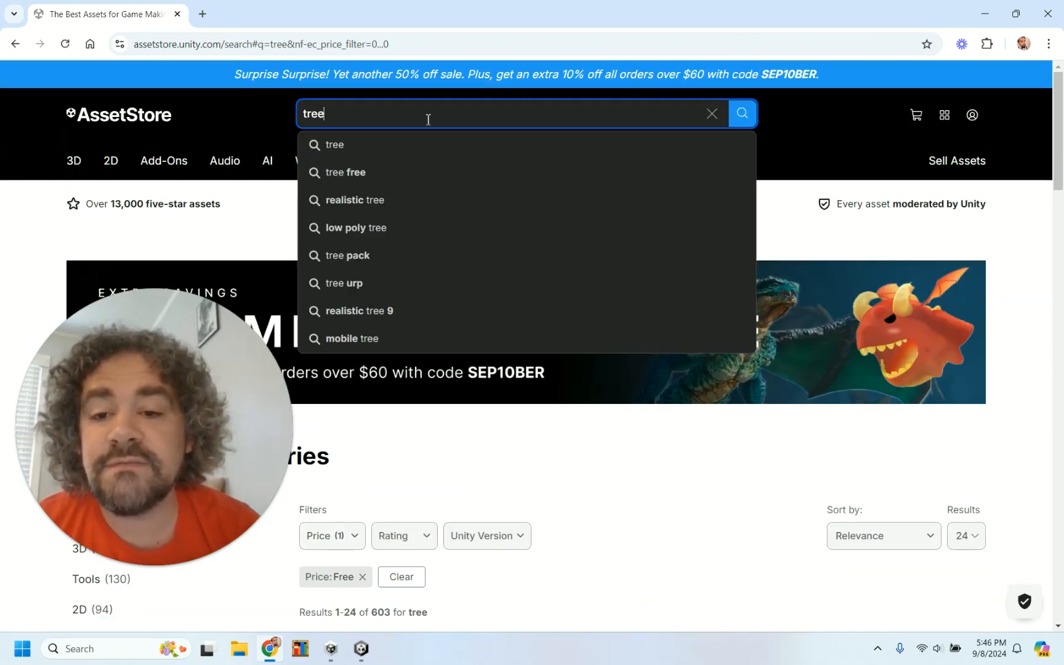
text(city)
key(Return)
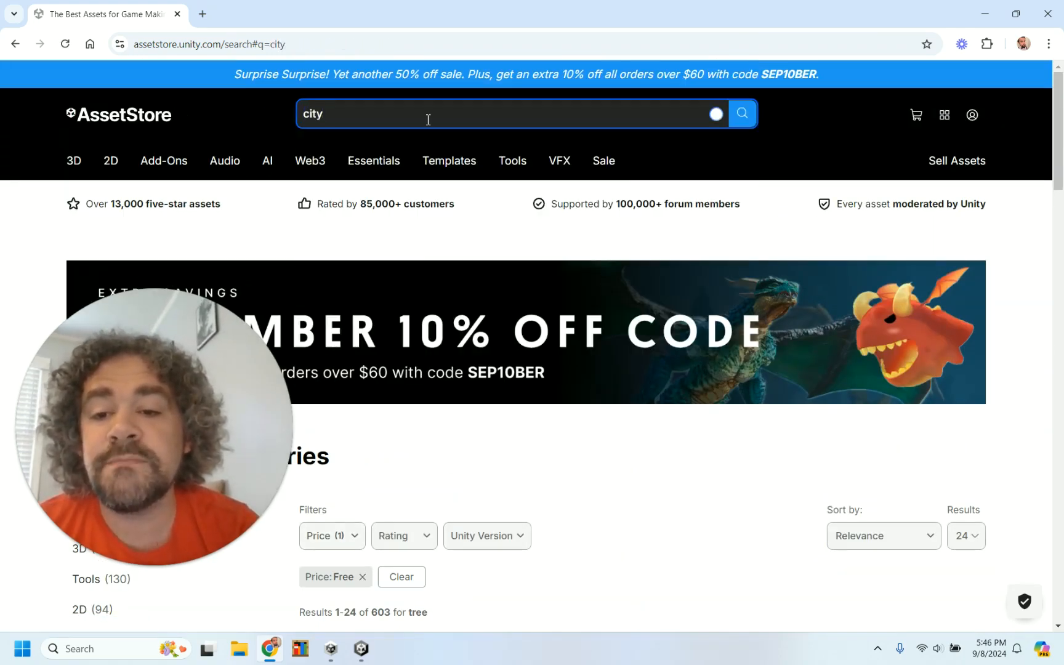
Restrict the city results to free assets and browse the listed city packs.
click(347, 533)
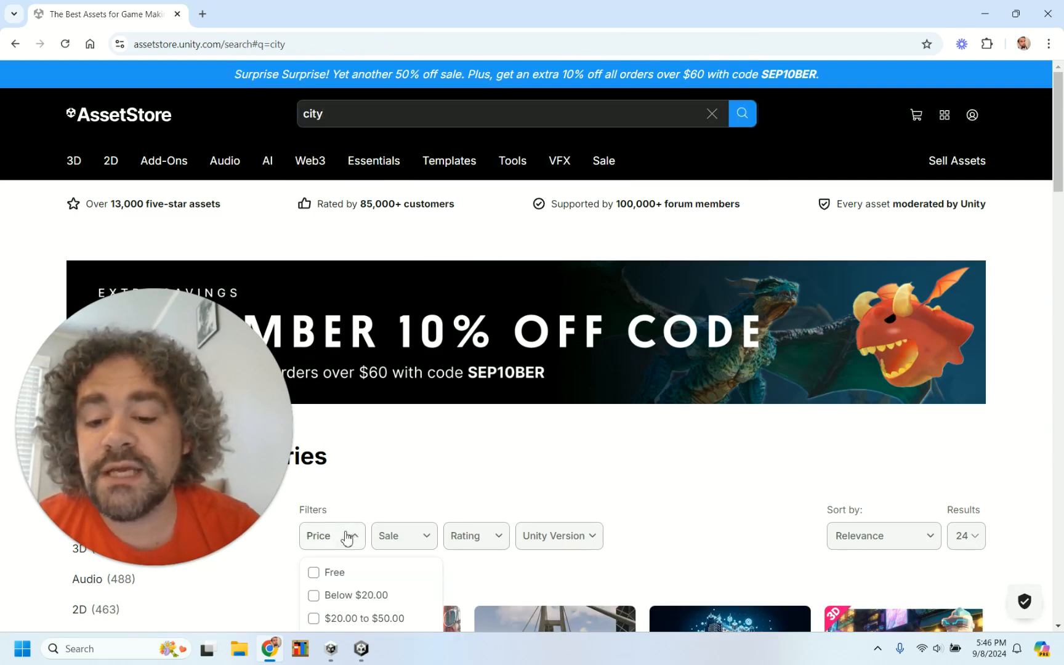
click(326, 572)
scroll(573, 531, down, 4)
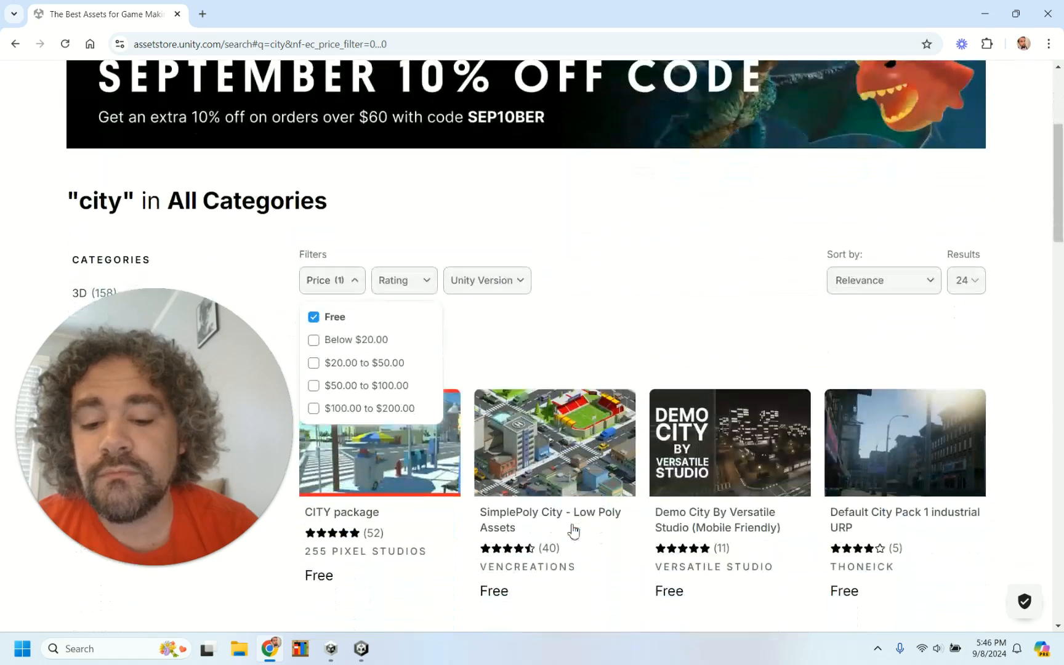
click(638, 275)
scroll(640, 274, down, 2)
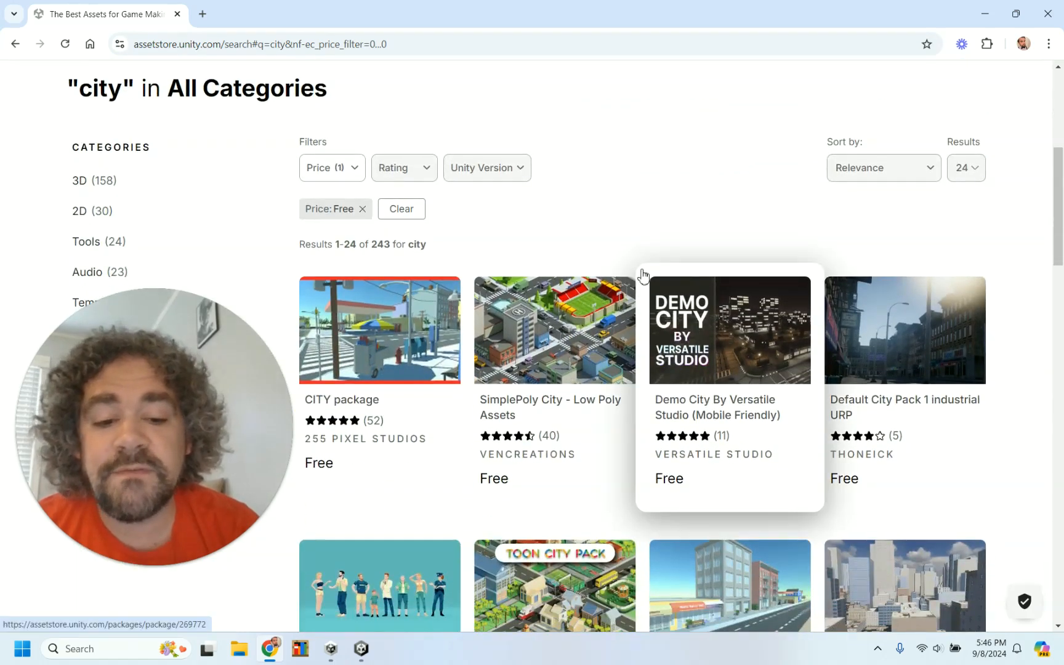
scroll(636, 165, down, 1)
scroll(636, 166, down, 7)
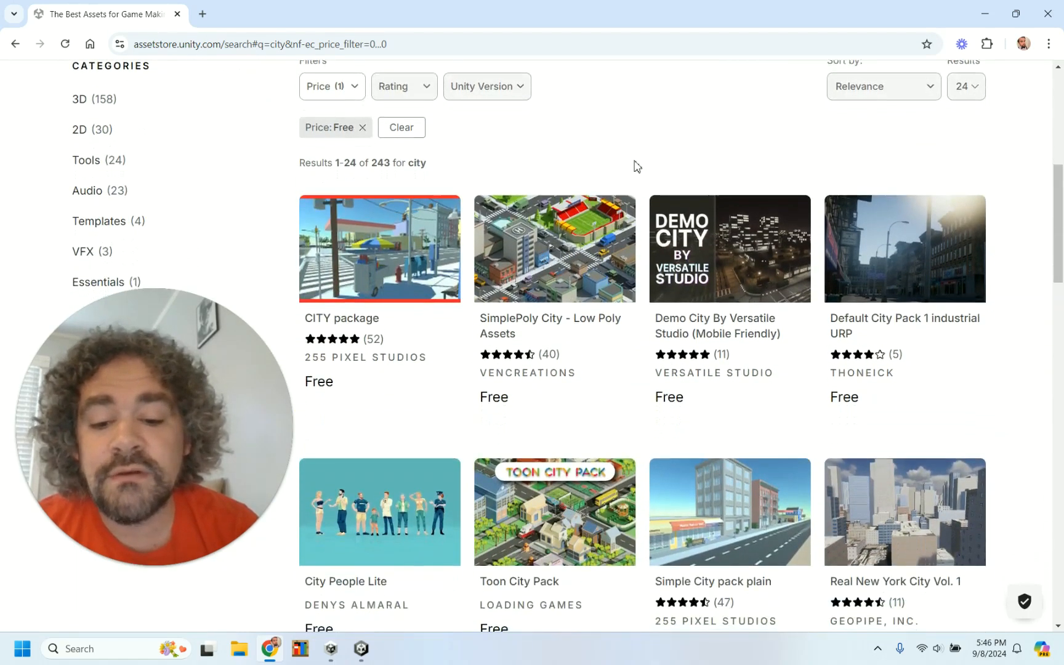
scroll(635, 166, down, 2)
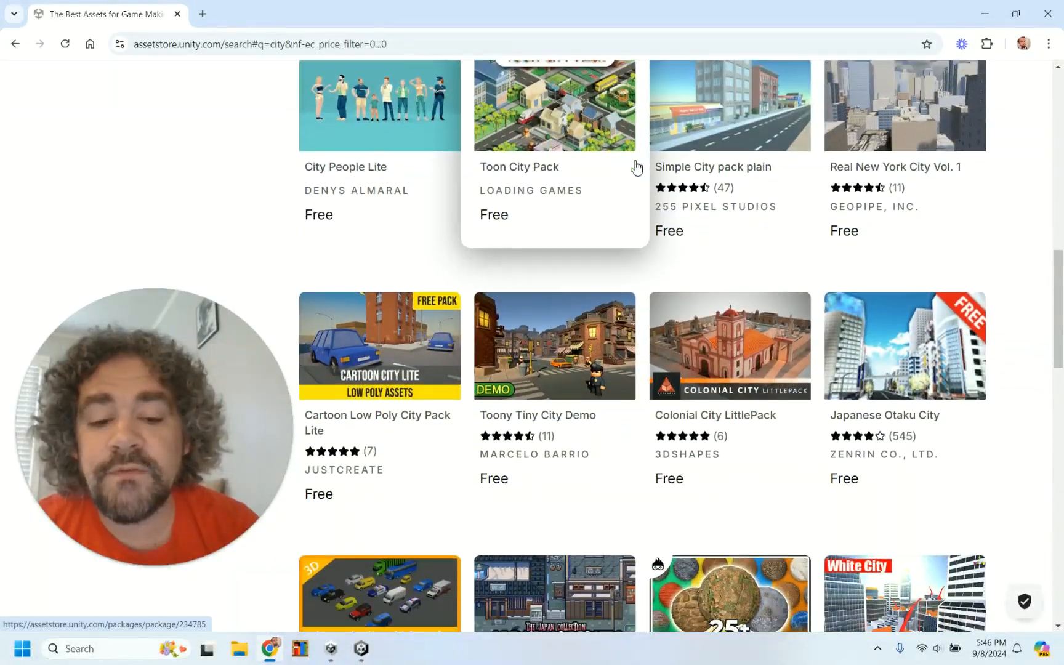
scroll(606, 327, up, 11)
scroll(606, 331, up, 4)
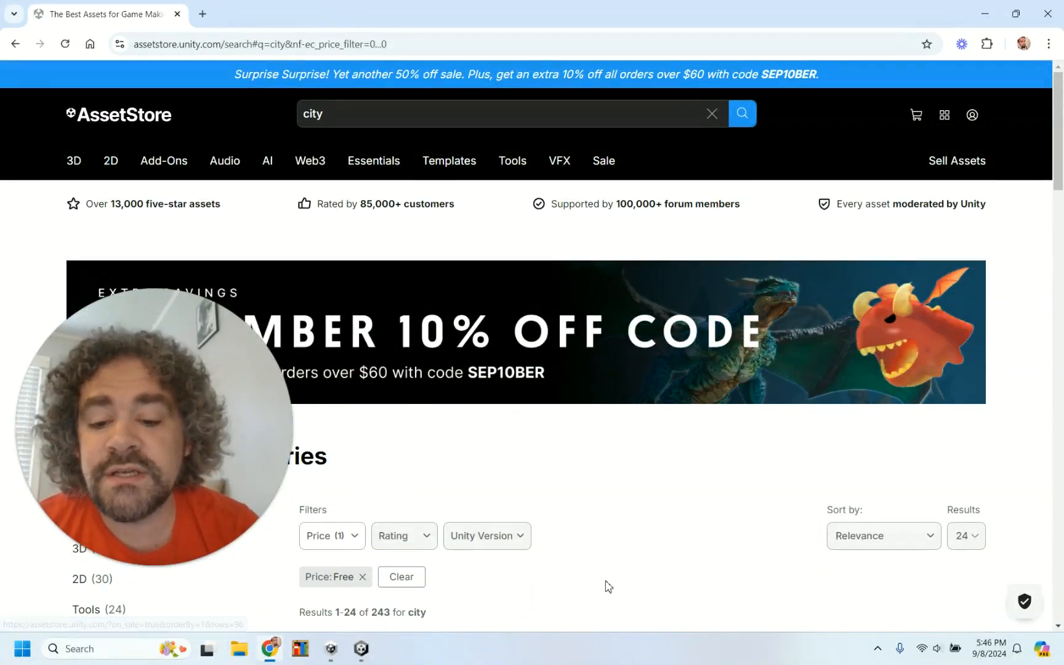
Look through the free city asset packs in the search results.
scroll(605, 584, down, 10)
scroll(608, 588, up, 1)
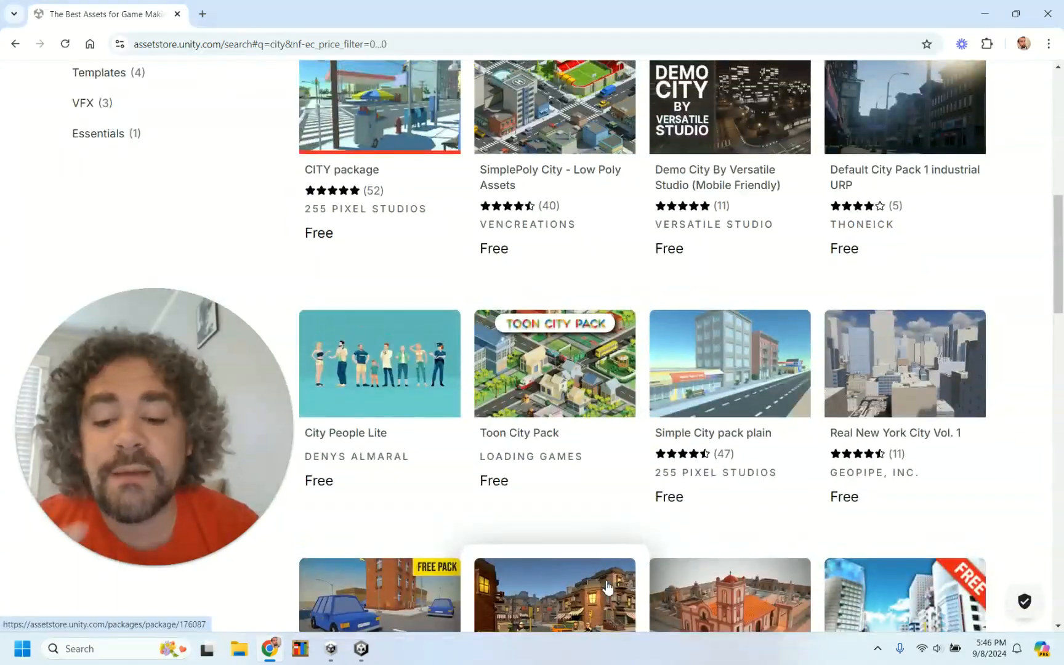
scroll(613, 482, down, 3)
scroll(612, 482, up, 13)
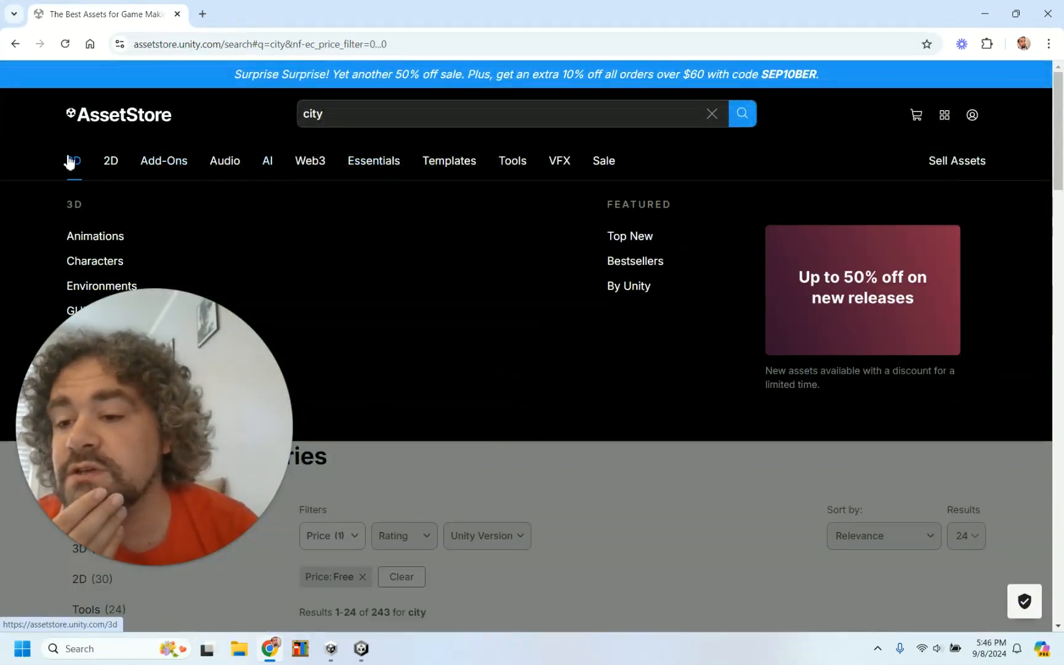
Open the Asset Store's 3D category and narrow it to Props with only free assets.
click(70, 162)
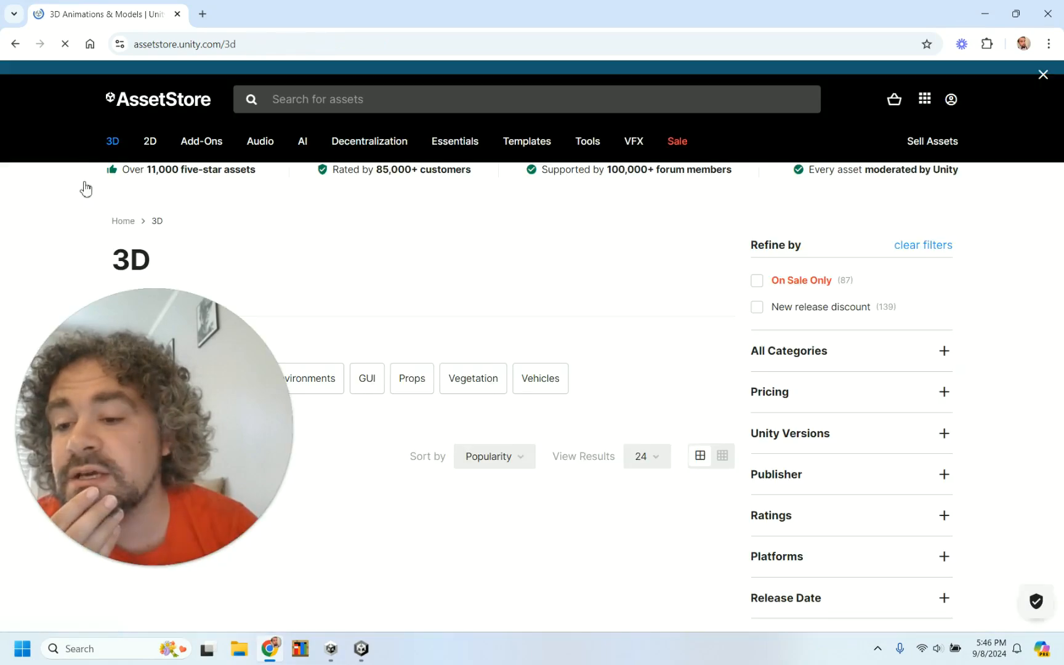
click(778, 564)
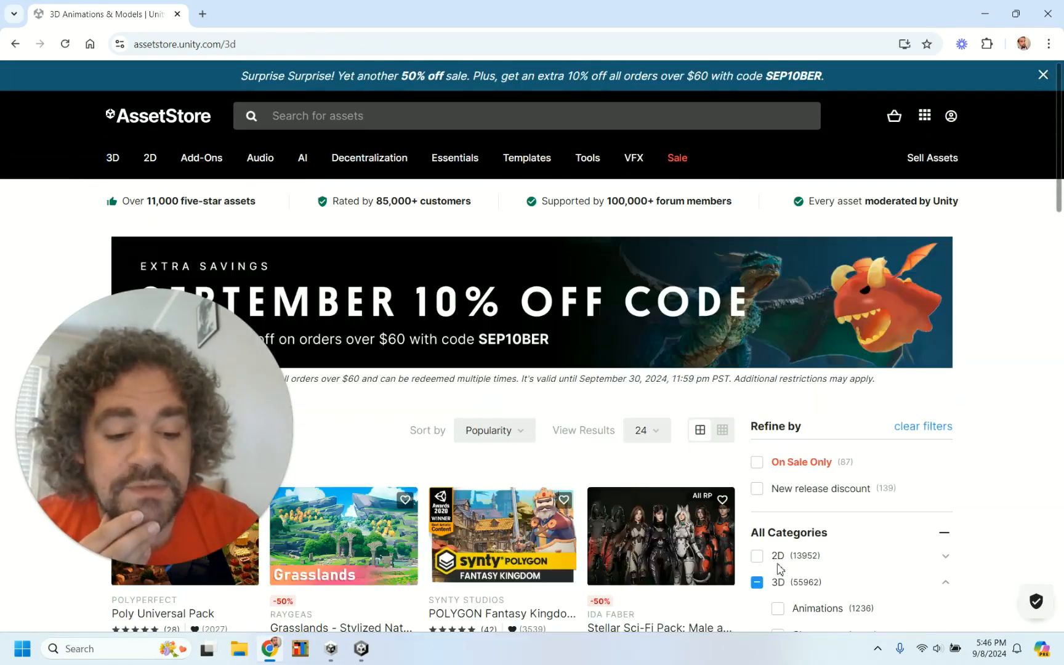
scroll(679, 552, down, 6)
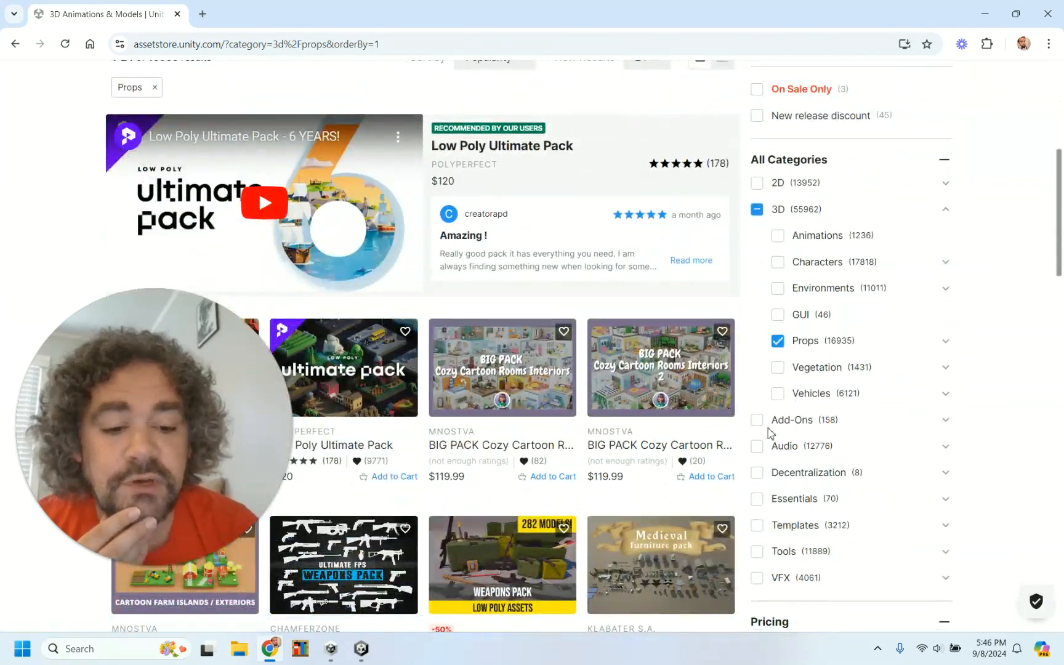
scroll(770, 432, down, 4)
click(759, 509)
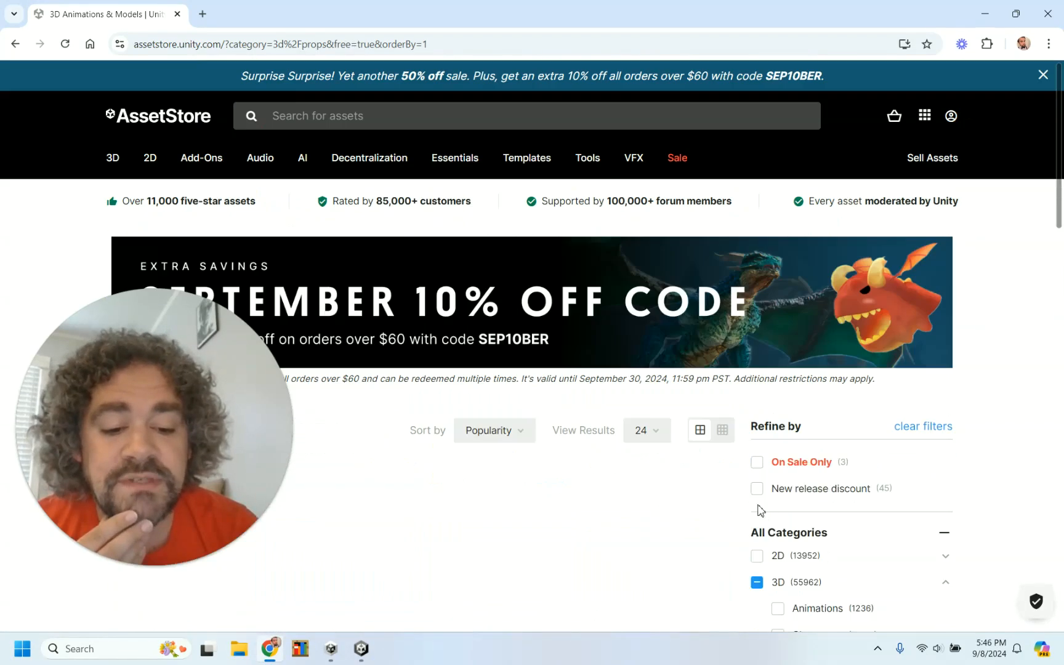
Browse the first page of free 3D props for usable furniture, rocks, street and medieval items.
scroll(422, 350, down, 4)
scroll(423, 349, down, 2)
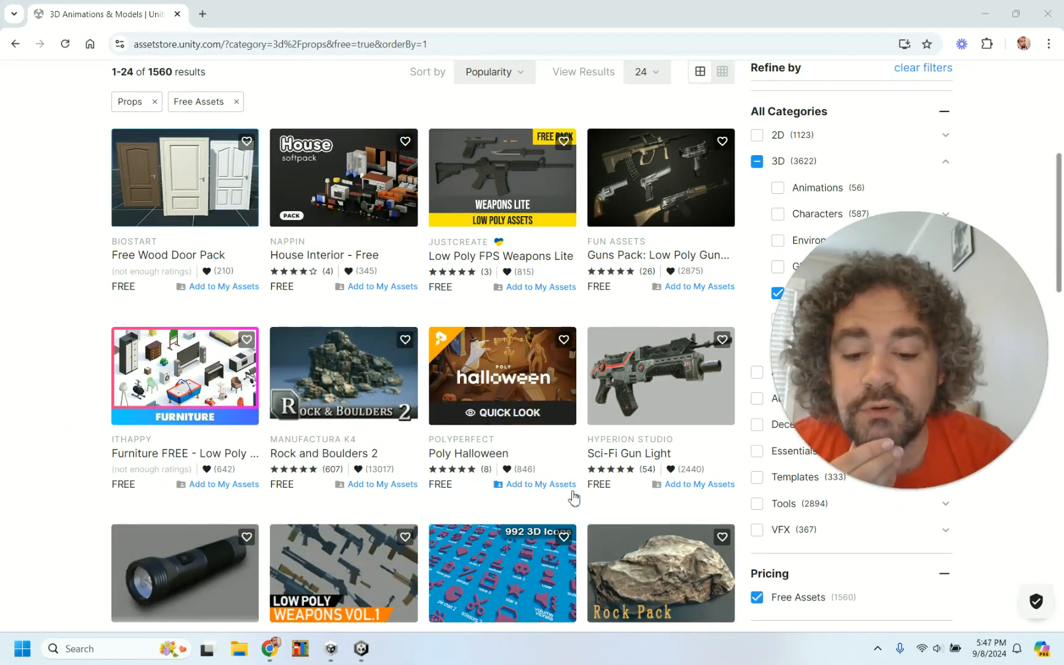
scroll(572, 497, down, 8)
scroll(572, 496, down, 2)
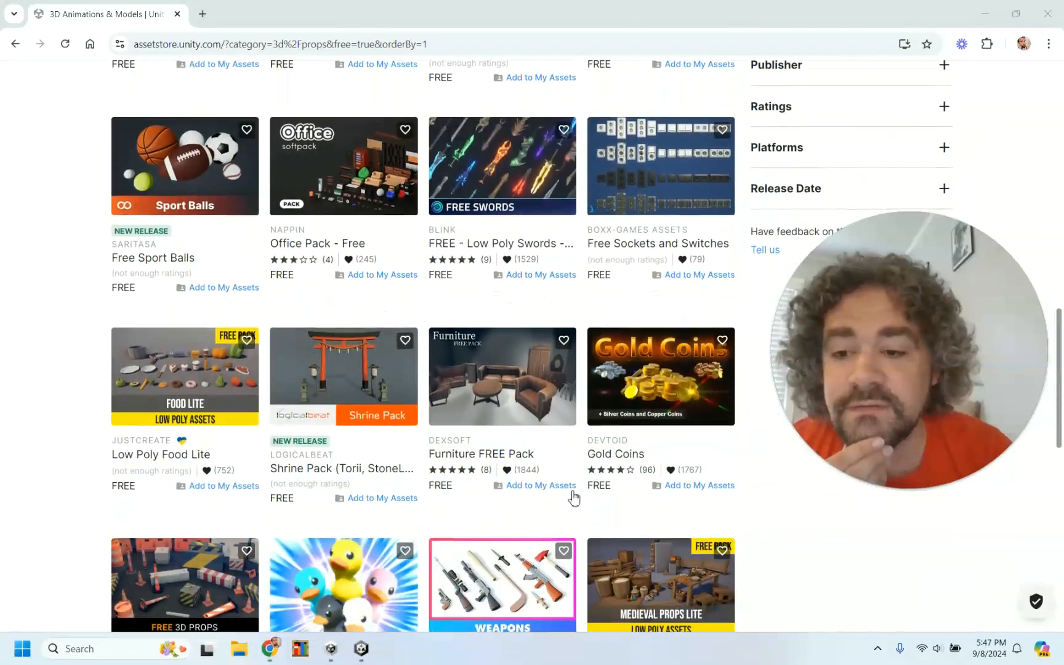
scroll(233, 410, down, 5)
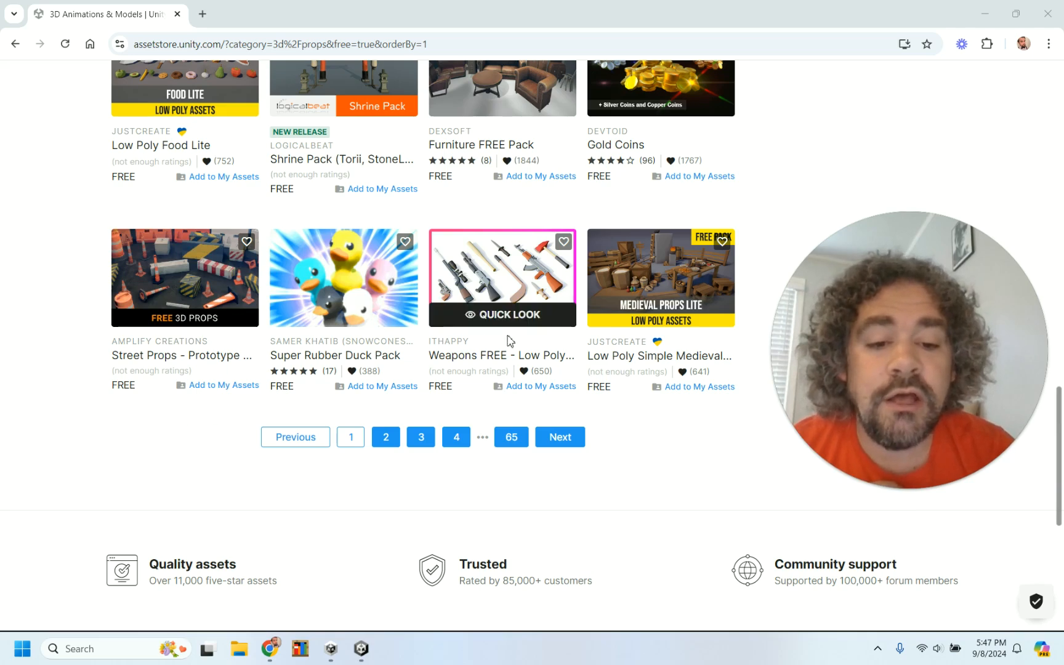
mouse_move(670, 311)
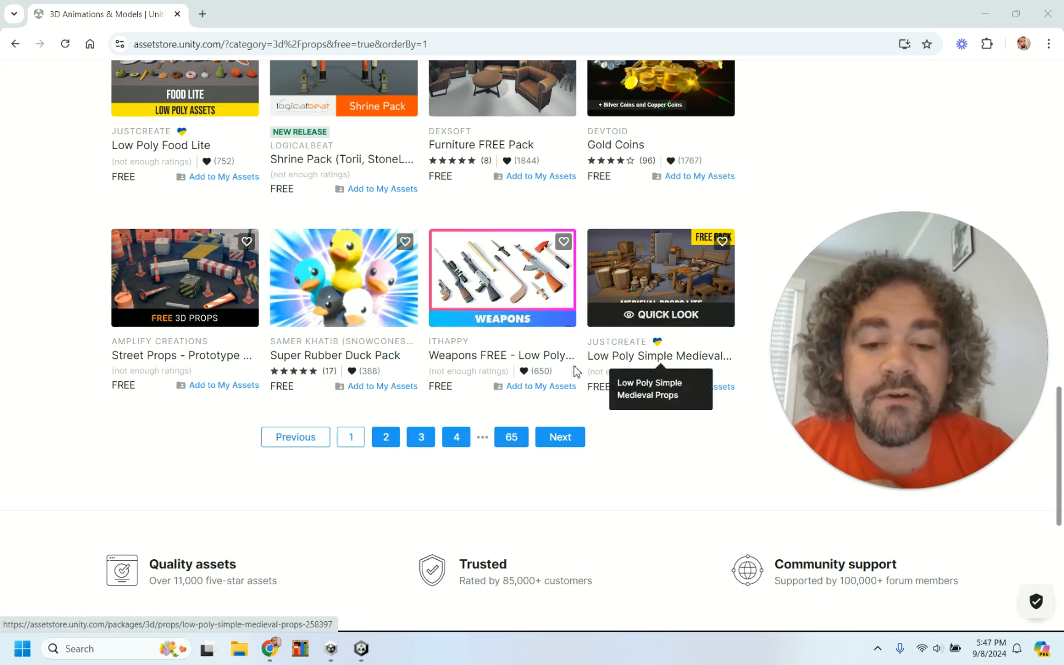
scroll(431, 360, up, 18)
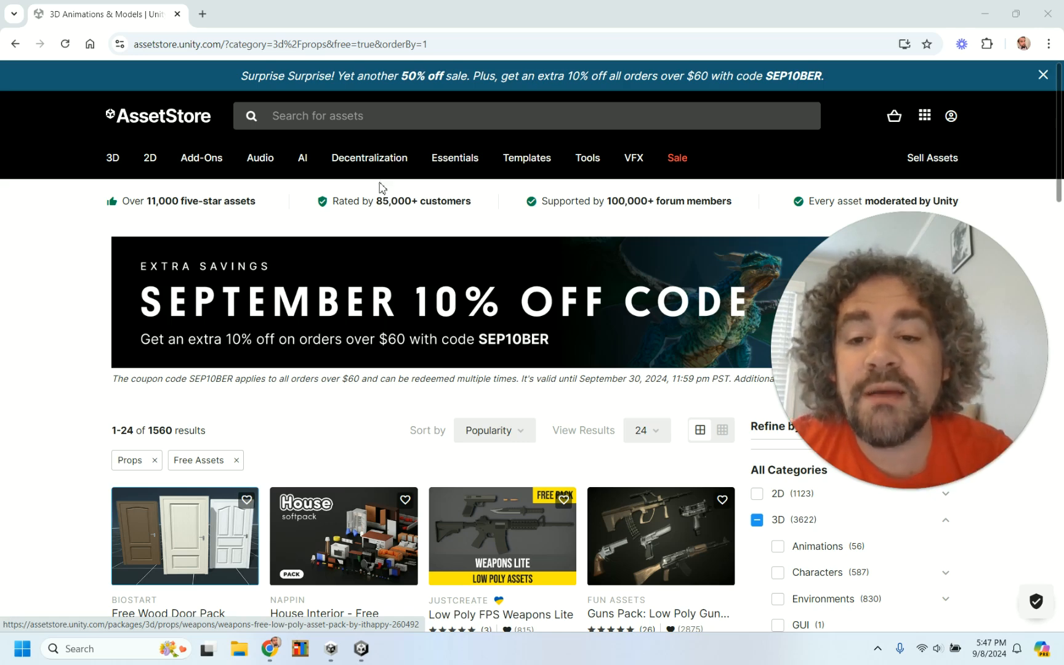
Search the Asset Store for "car controller" and limit the results to free assets.
click(368, 108)
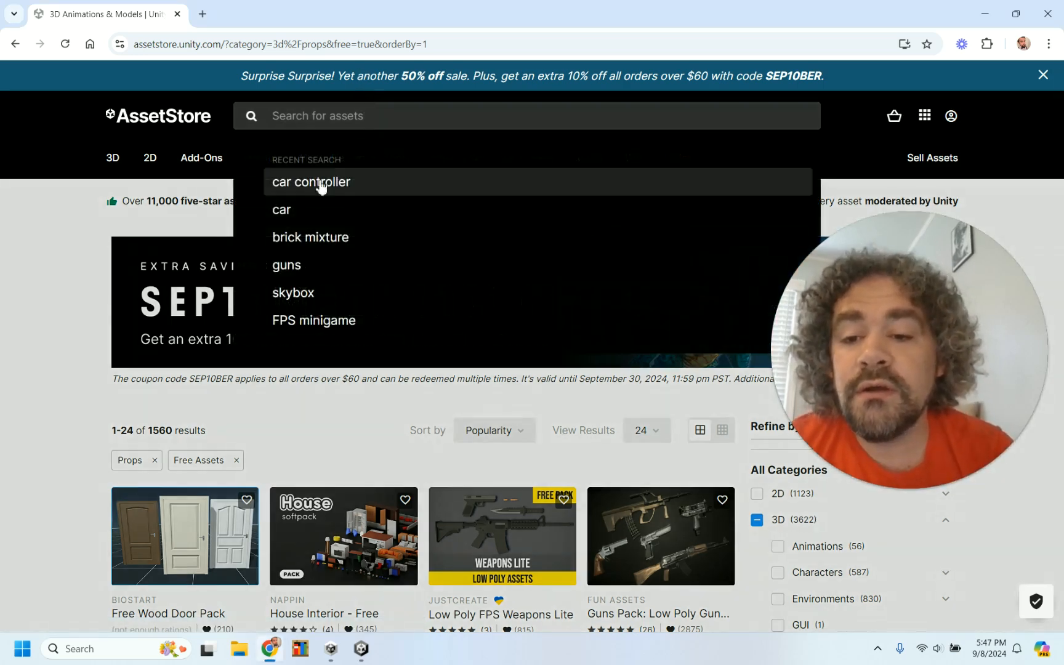
click(319, 183)
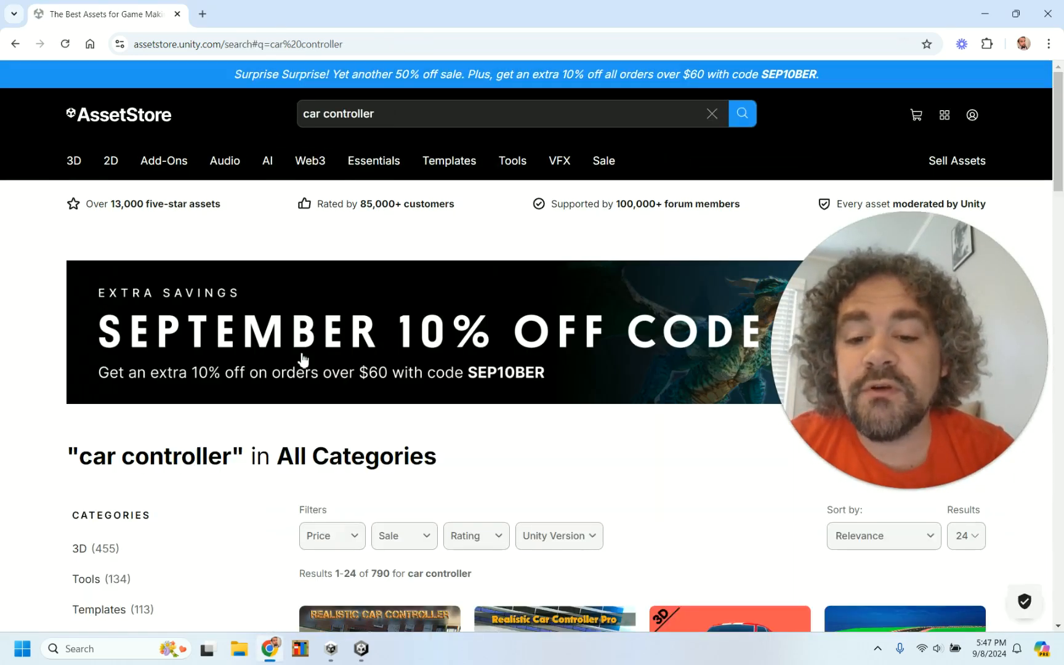
scroll(280, 510, down, 5)
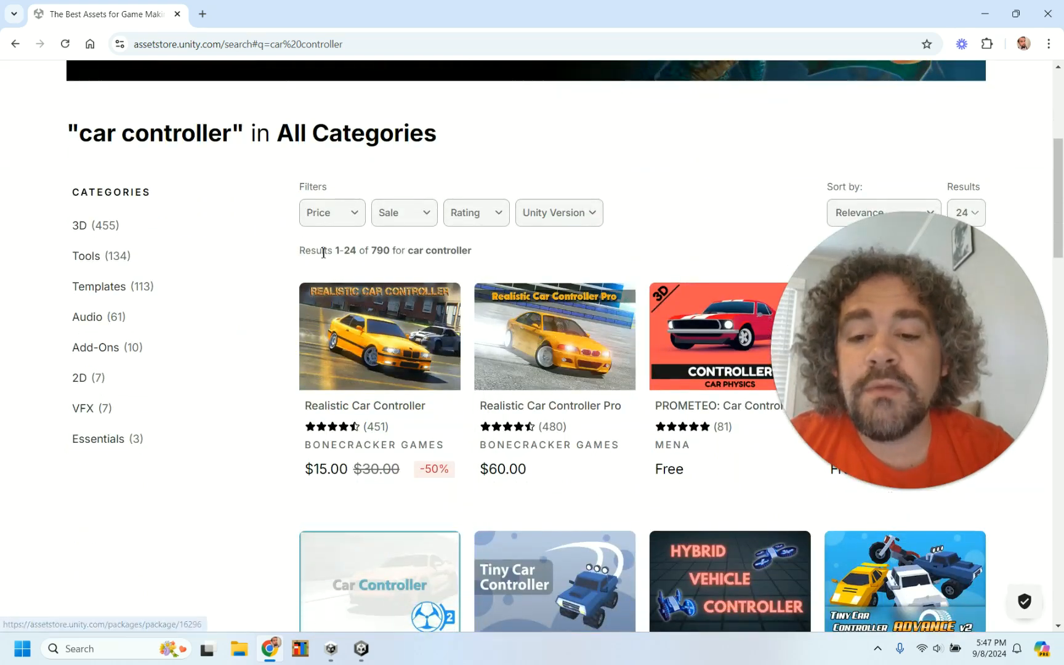
click(337, 215)
click(327, 252)
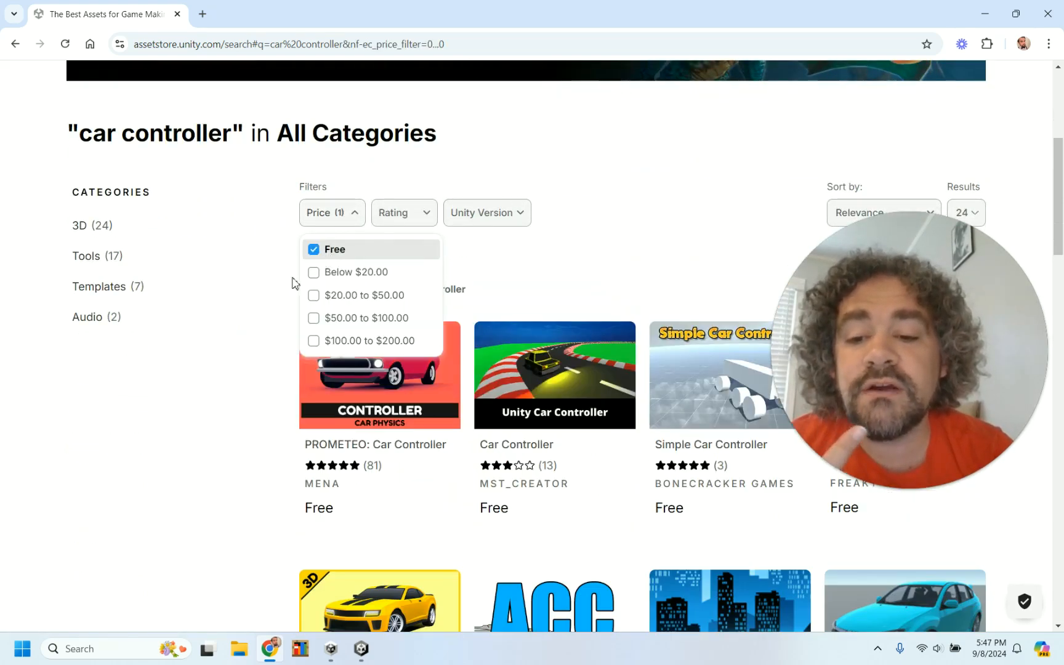
click(259, 400)
scroll(255, 233, up, 5)
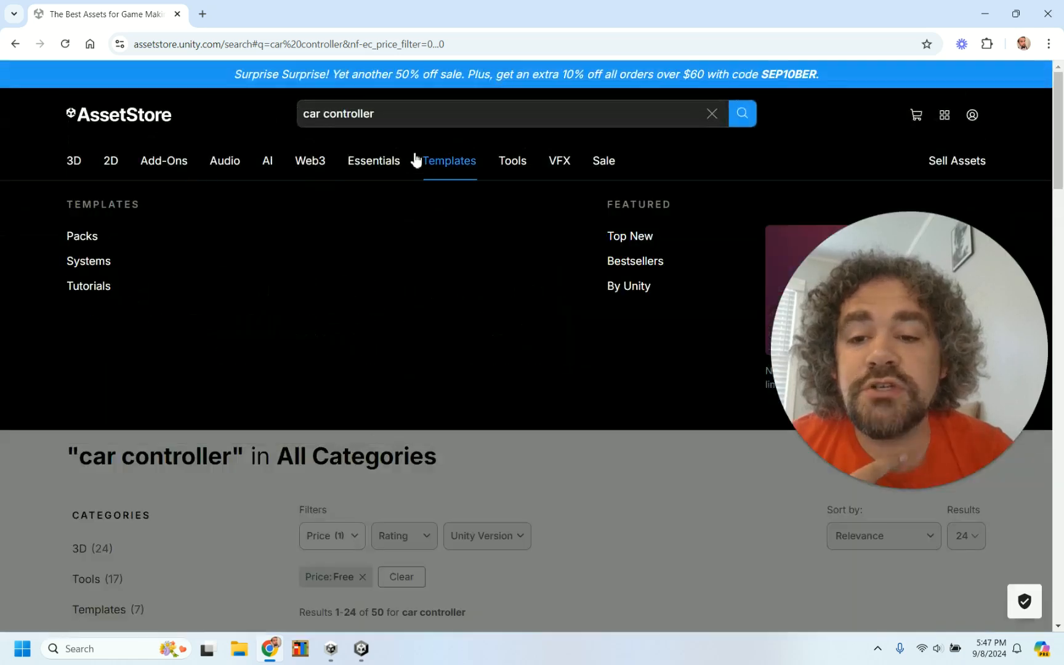
Clear the car controller search text and begin a new search term with "t".
click(418, 118)
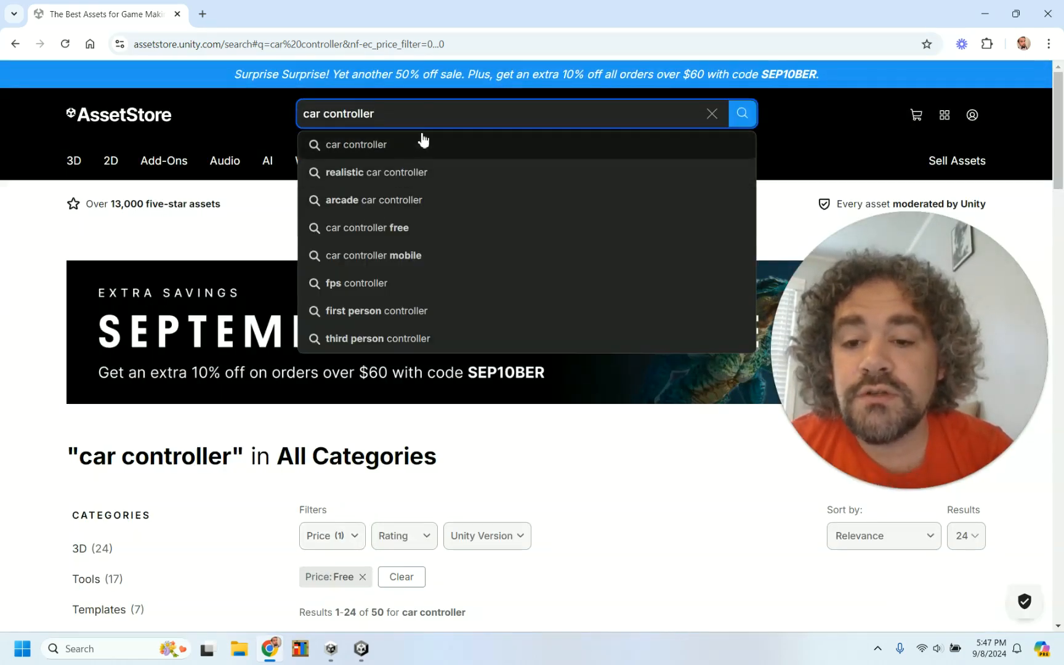
key(BackSpace)
key(BackSpace)
key(BackSpace)
key(BackSpace)
key(BackSpace)
key(BackSpace)
key(BackSpace)
key(BackSpace)
key(BackSpace)
key(BackSpace)
key(BackSpace)
key(BackSpace)
key(BackSpace)
key(BackSpace)
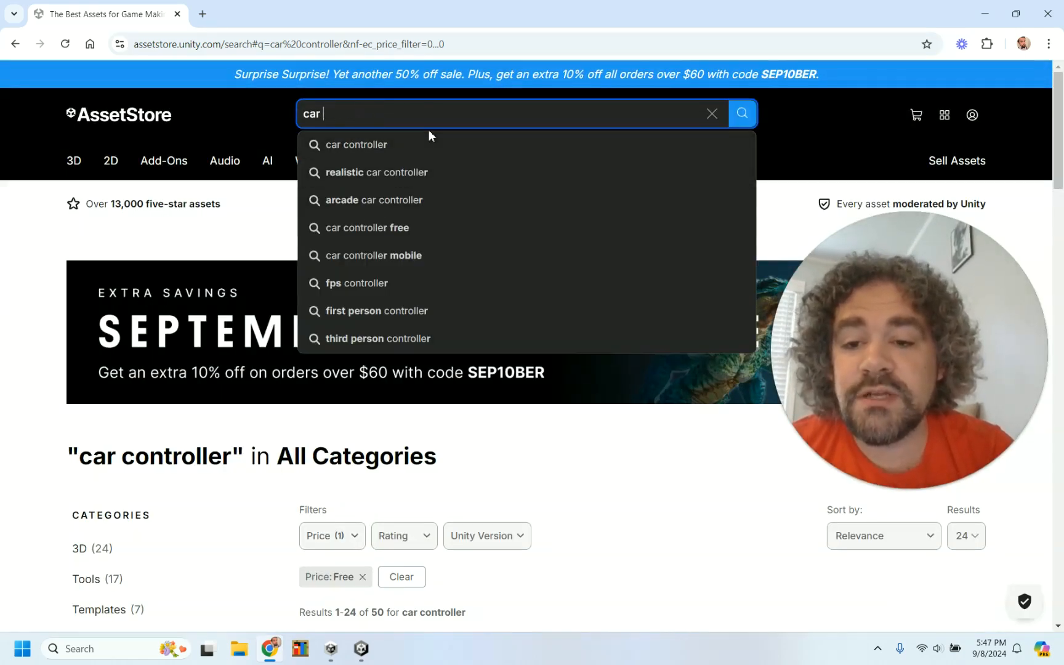
text(t)
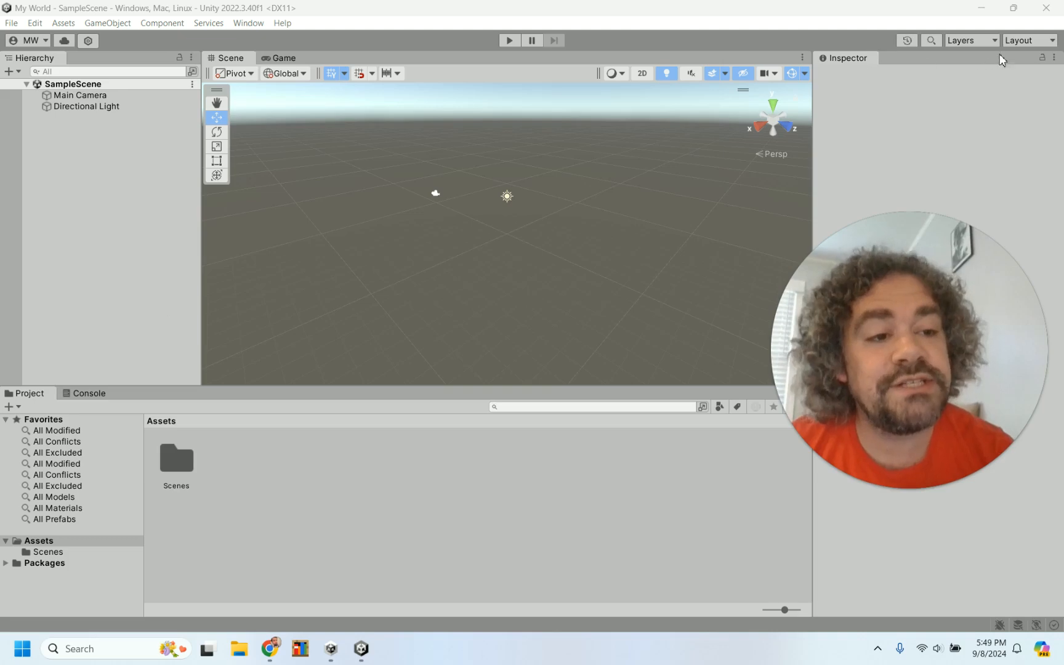
click(1036, 42)
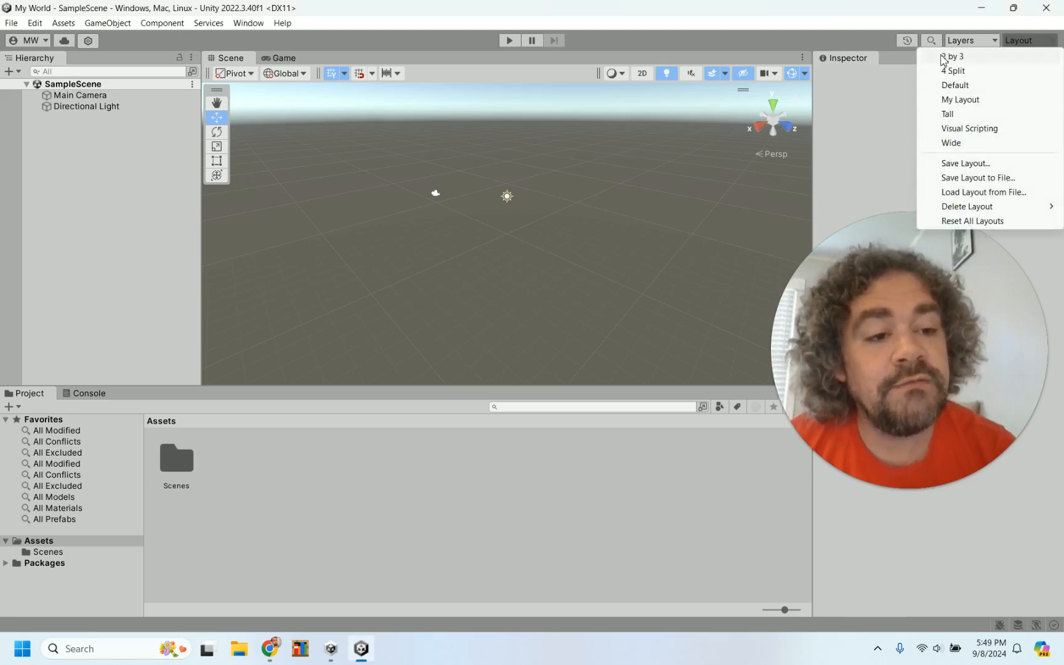
click(1033, 42)
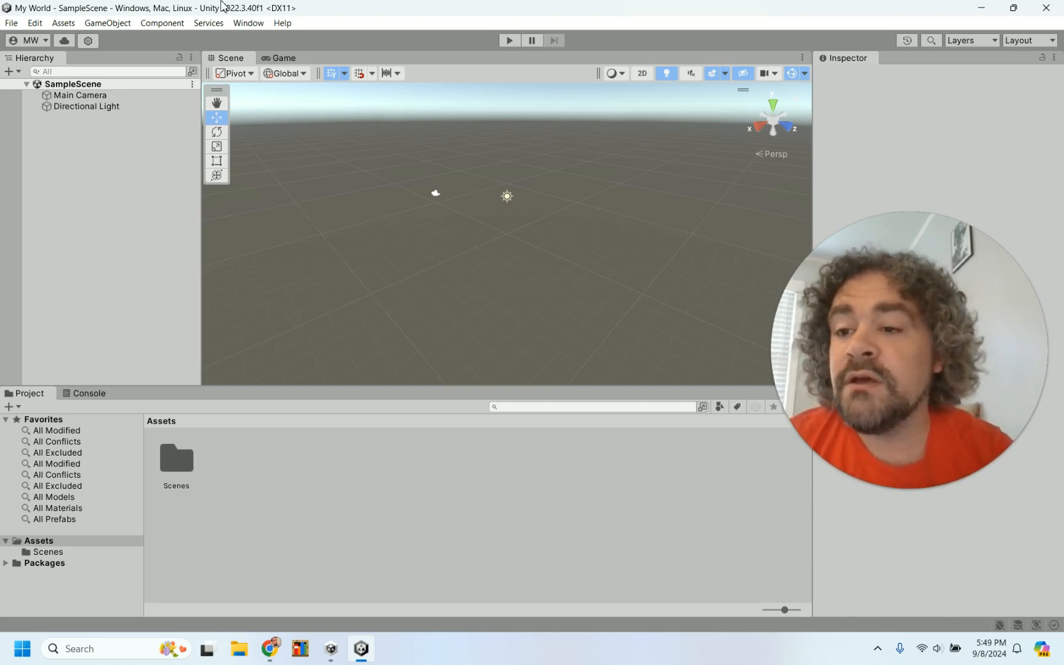
Import all materials and prefabs from the FoundationsPrefabs custom package, and inspect the imported Prefabs and Materials folders.
click(61, 24)
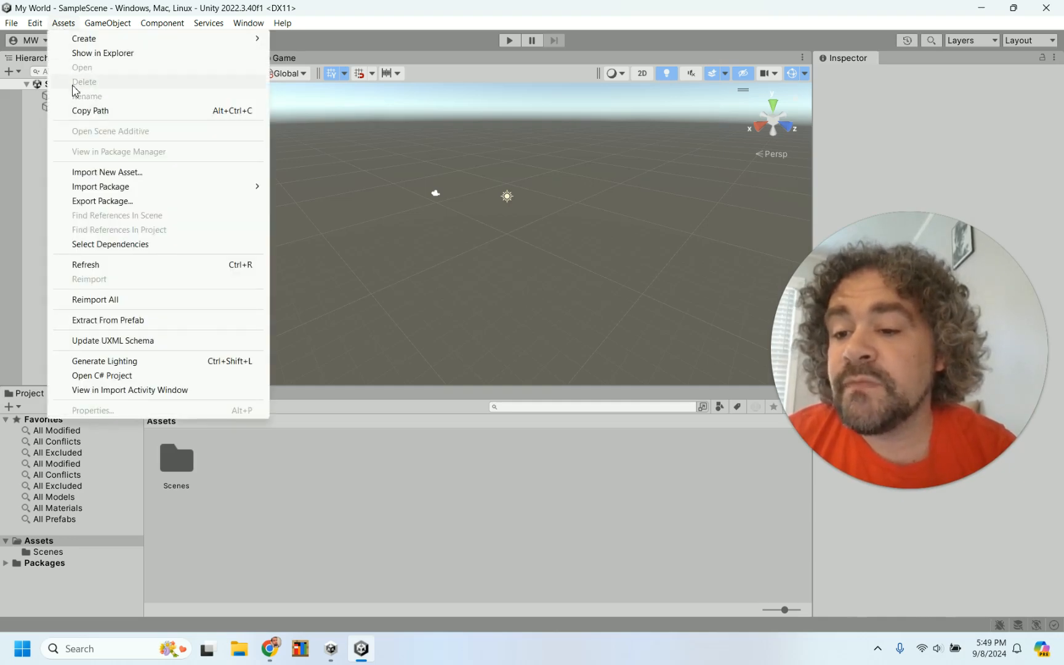
mouse_move(100, 189)
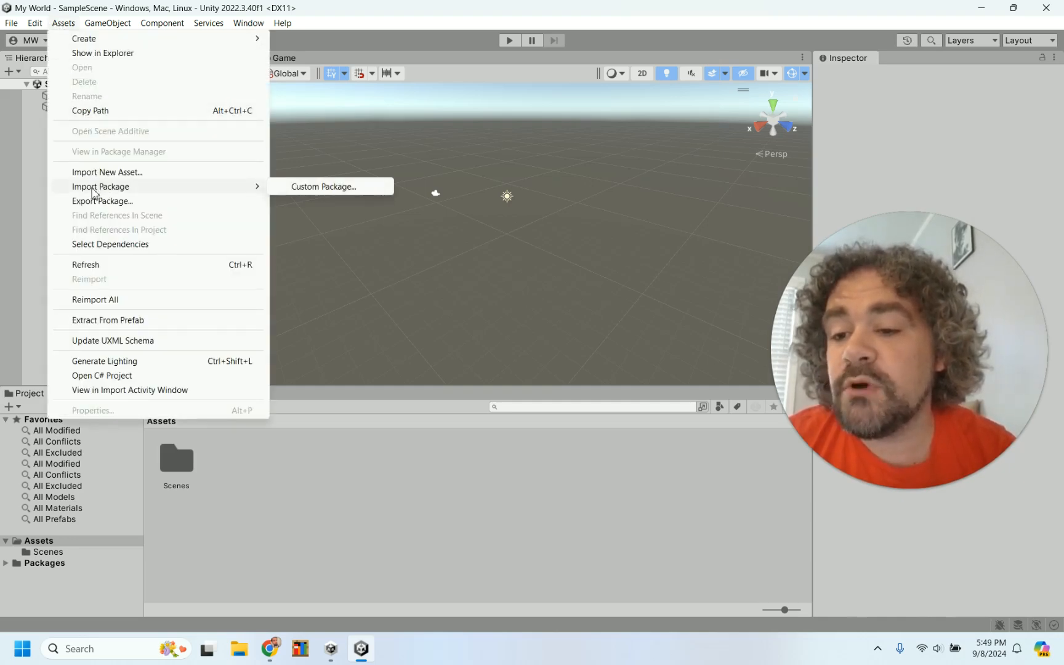
click(320, 187)
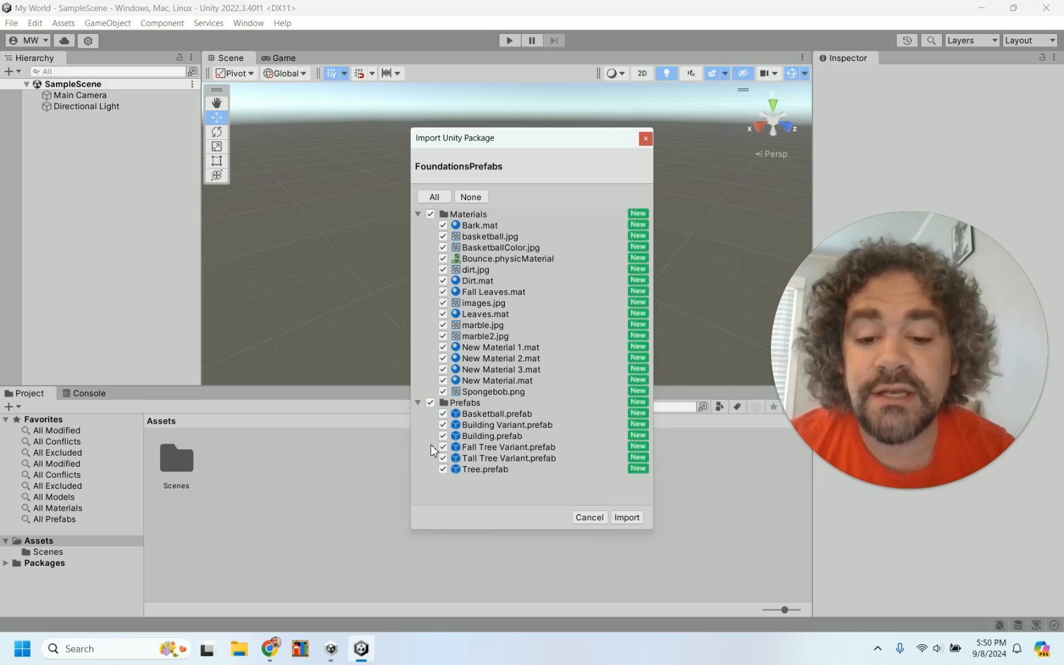
click(443, 415)
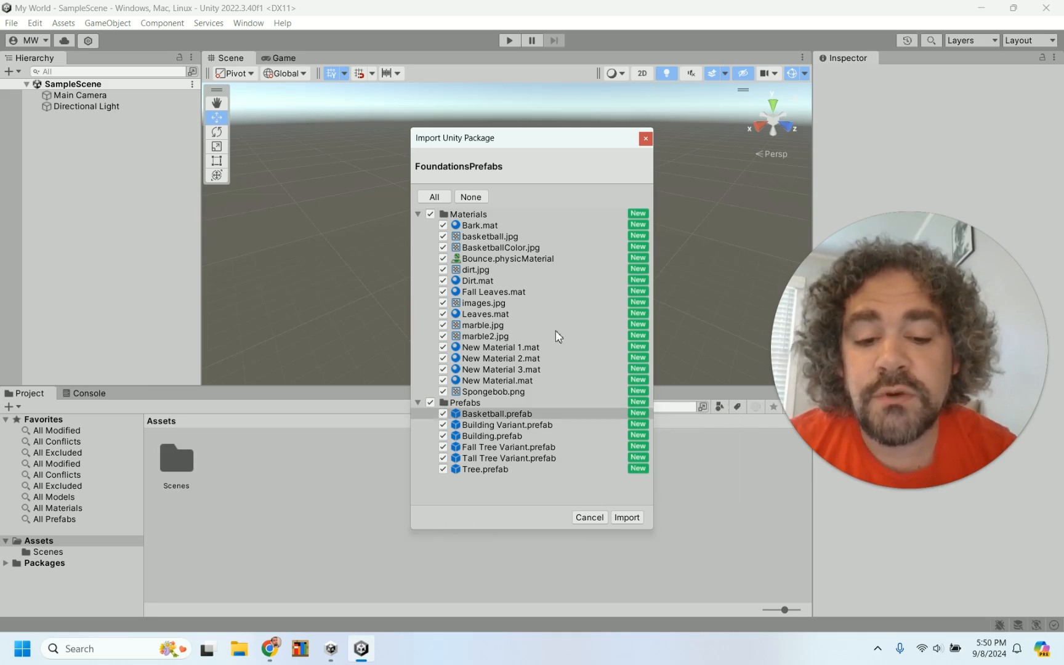
click(626, 519)
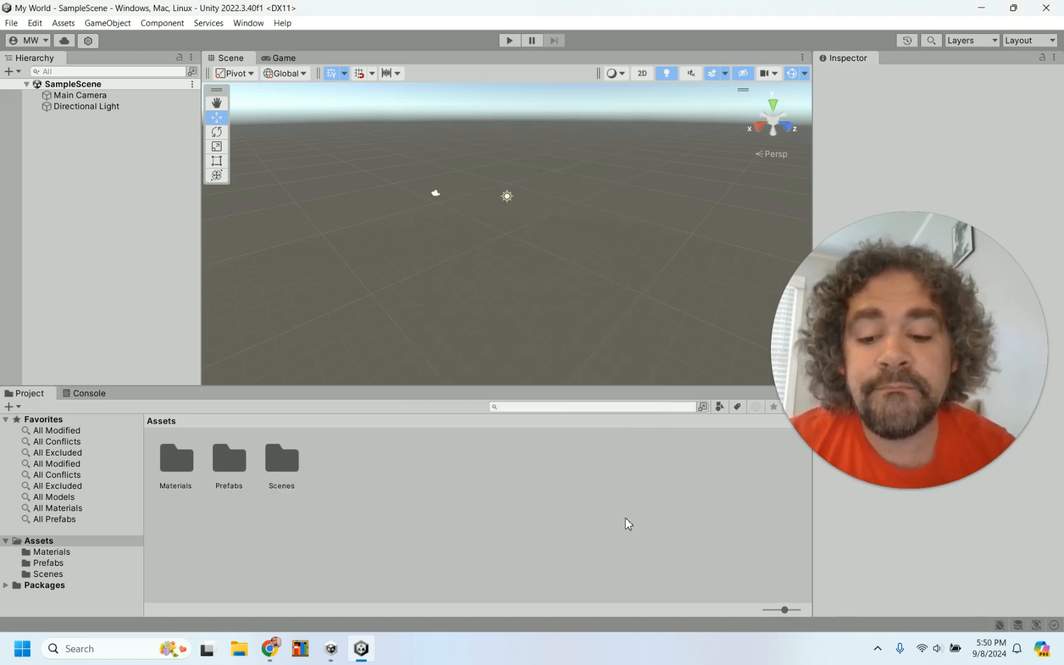
double_click(234, 460)
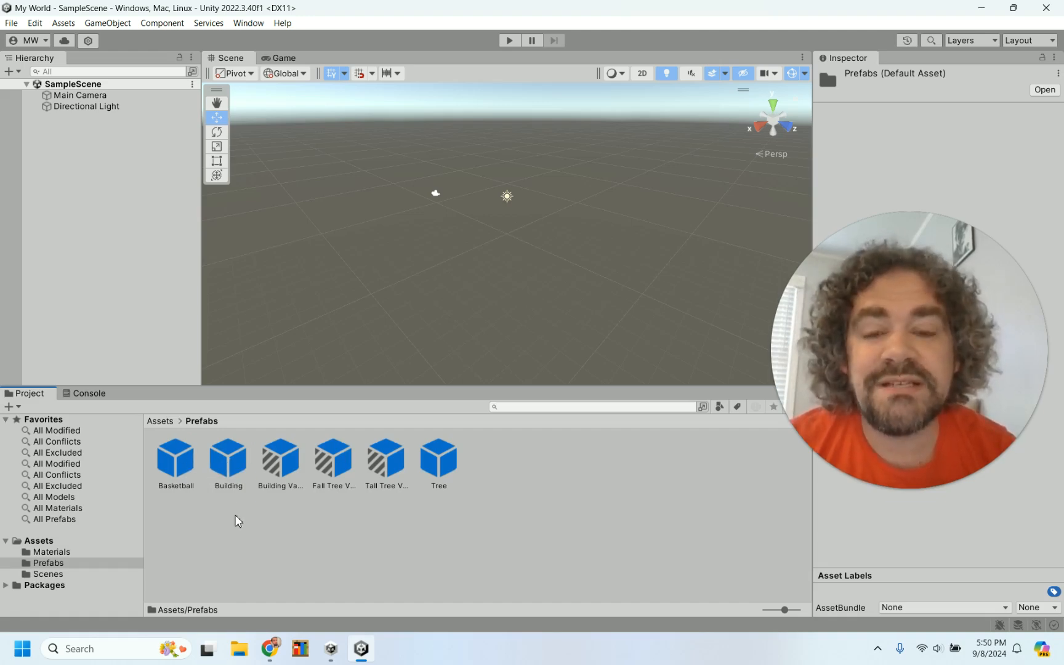
click(52, 551)
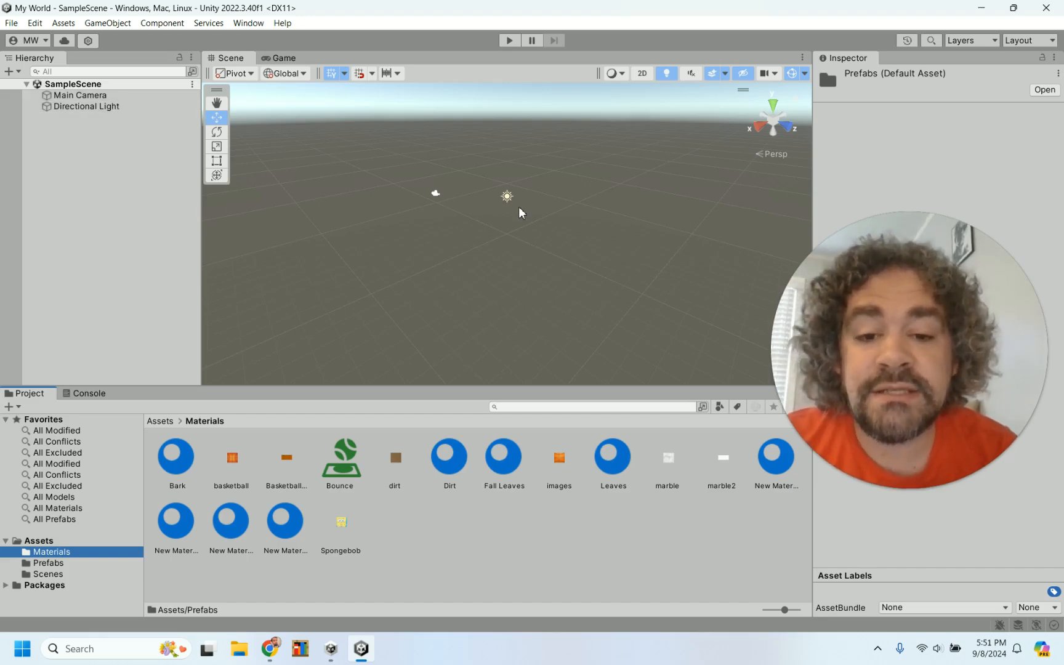
Add a 3D plane to SampleScene as the ground.
right_click(98, 158)
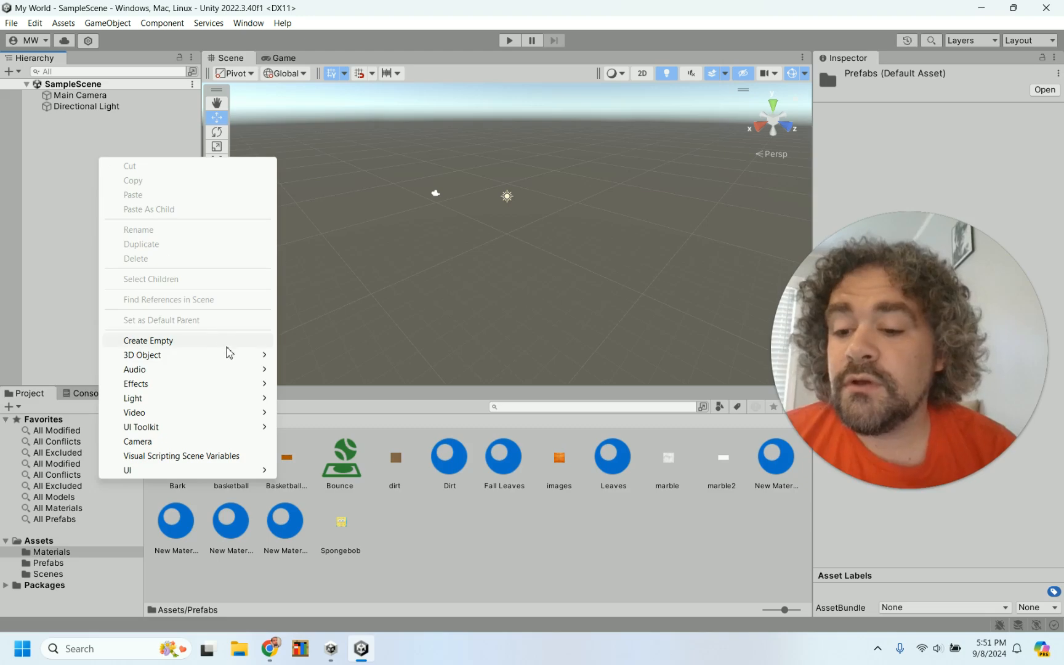
mouse_move(230, 357)
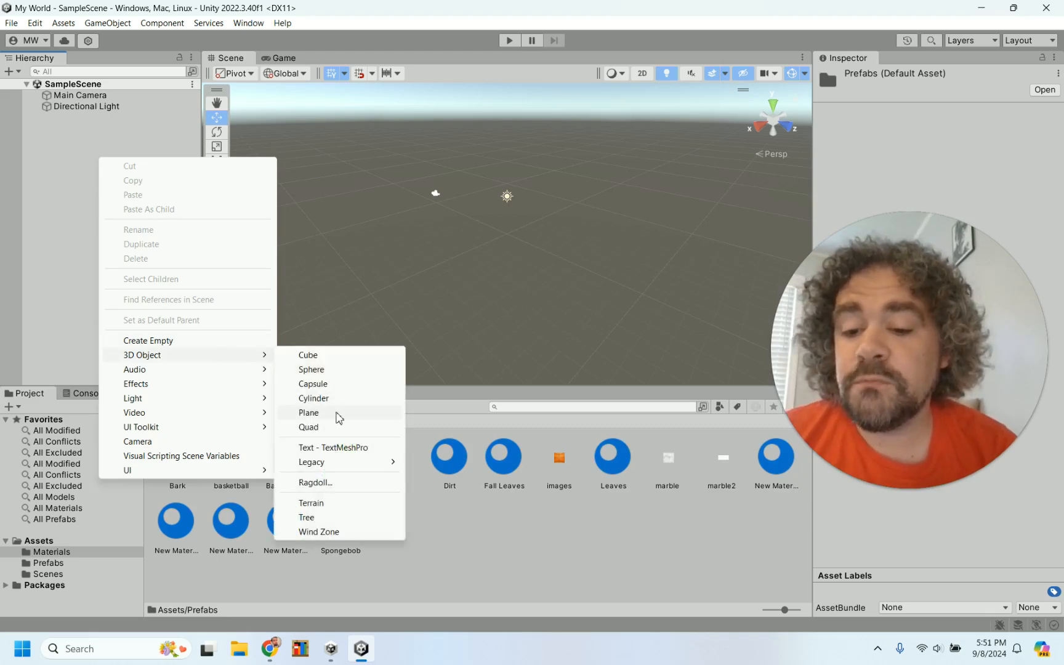
click(338, 418)
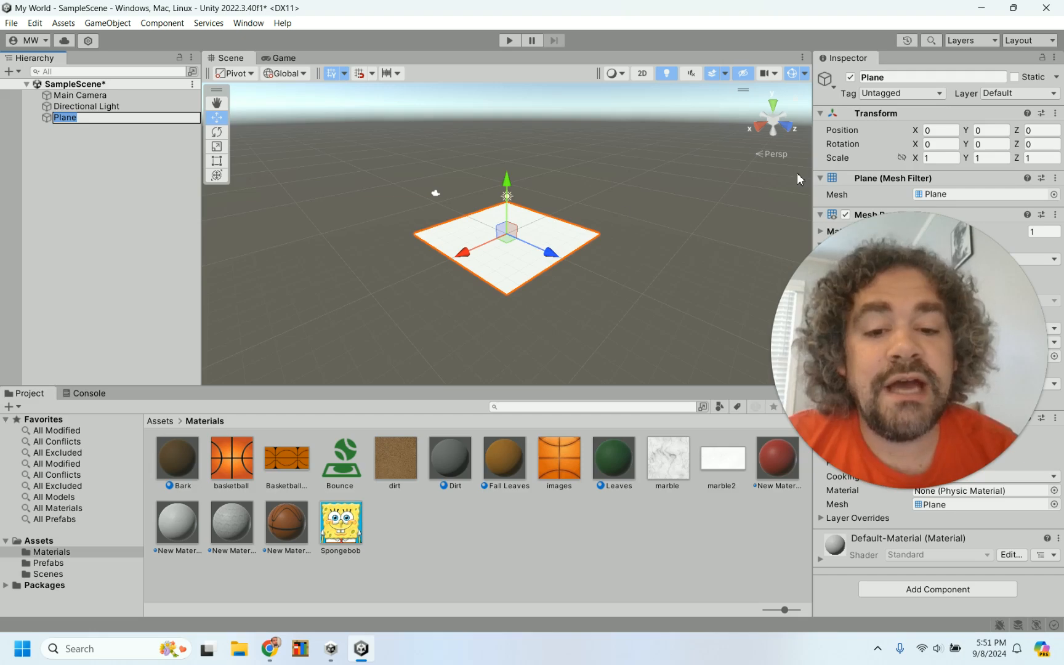
Set the ground plane's scale to 1000 in X and 1000 in Z.
click(957, 159)
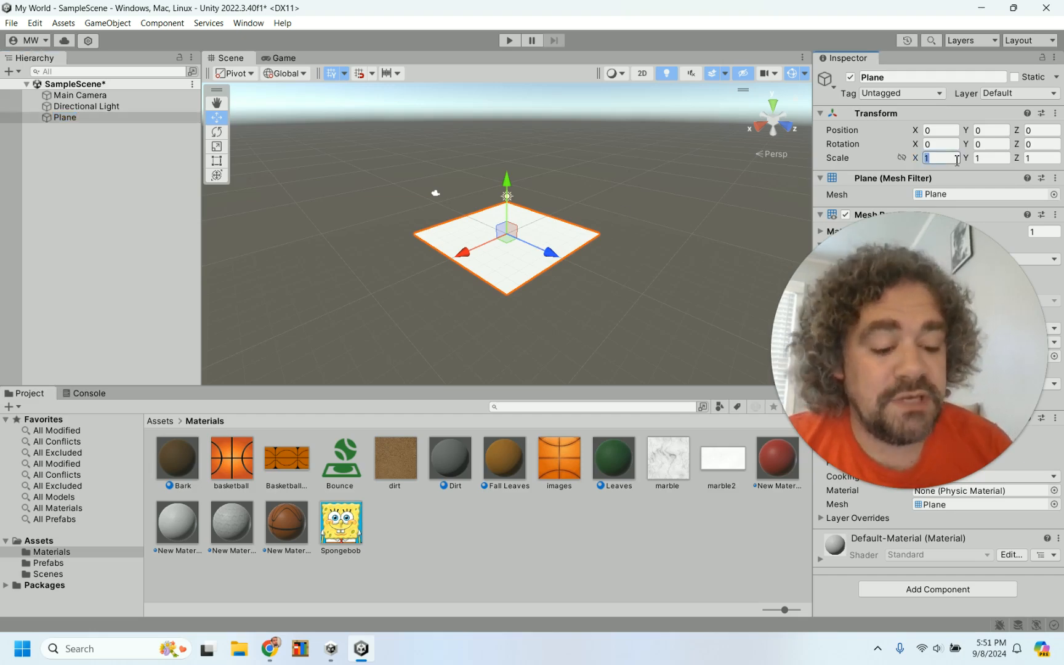
text(100)
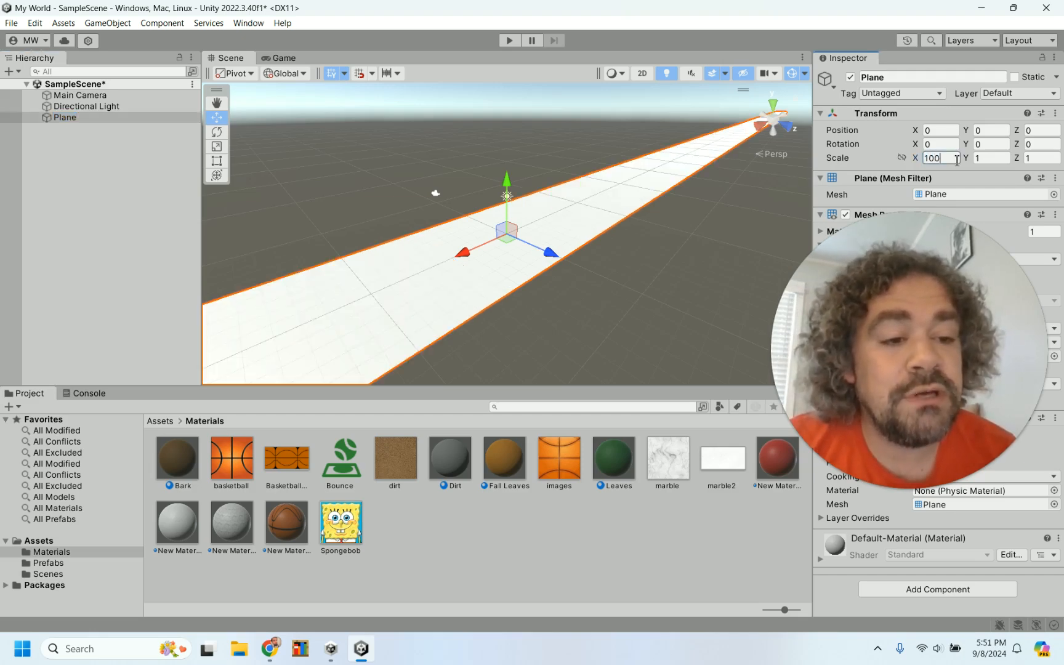
text(0)
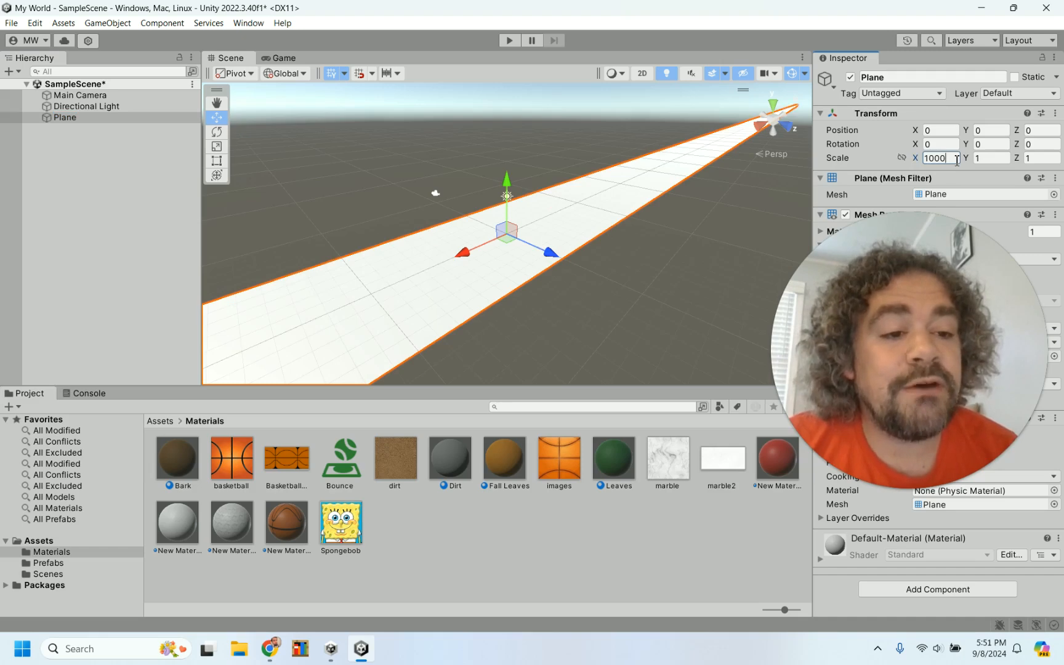
click(993, 159)
click(1044, 157)
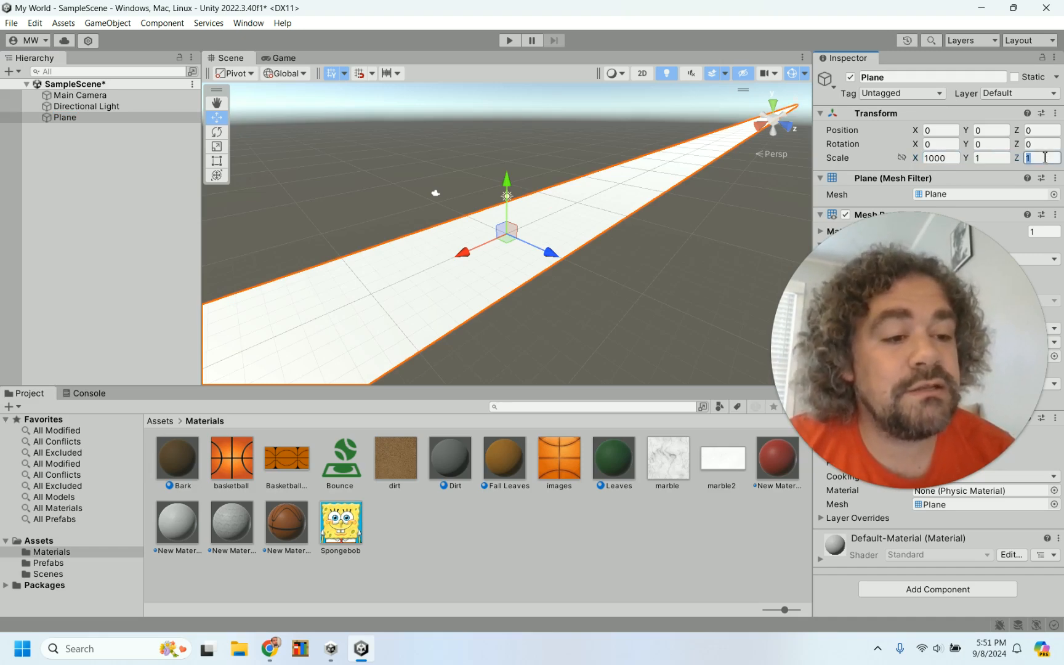
text(1000)
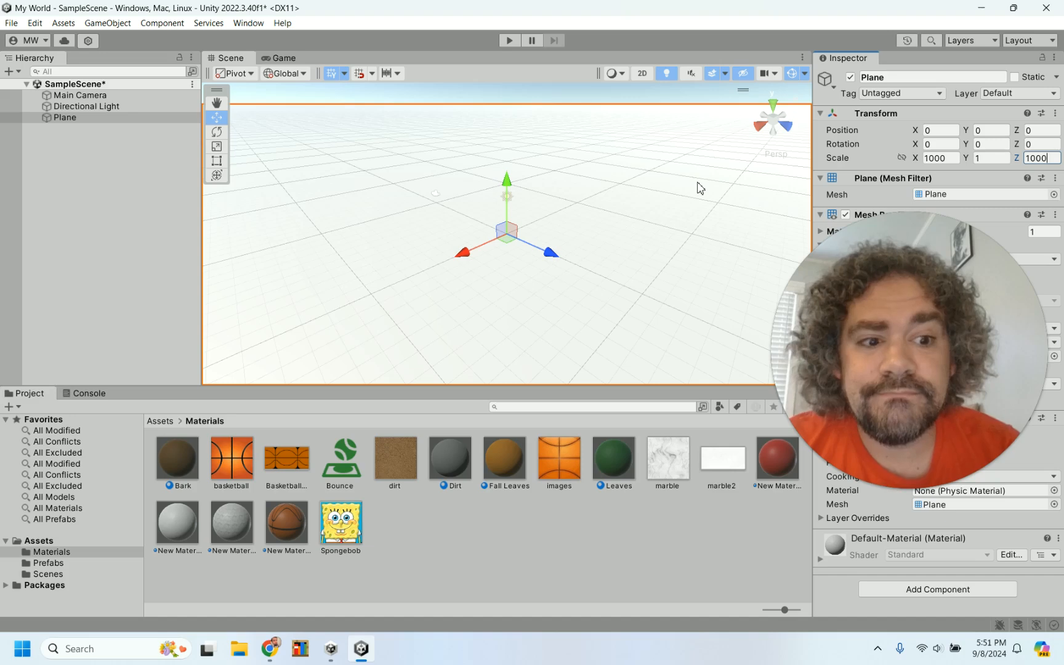
Apply the Dirt material from the Materials folder to the ground plane.
scroll(701, 188, down, 20)
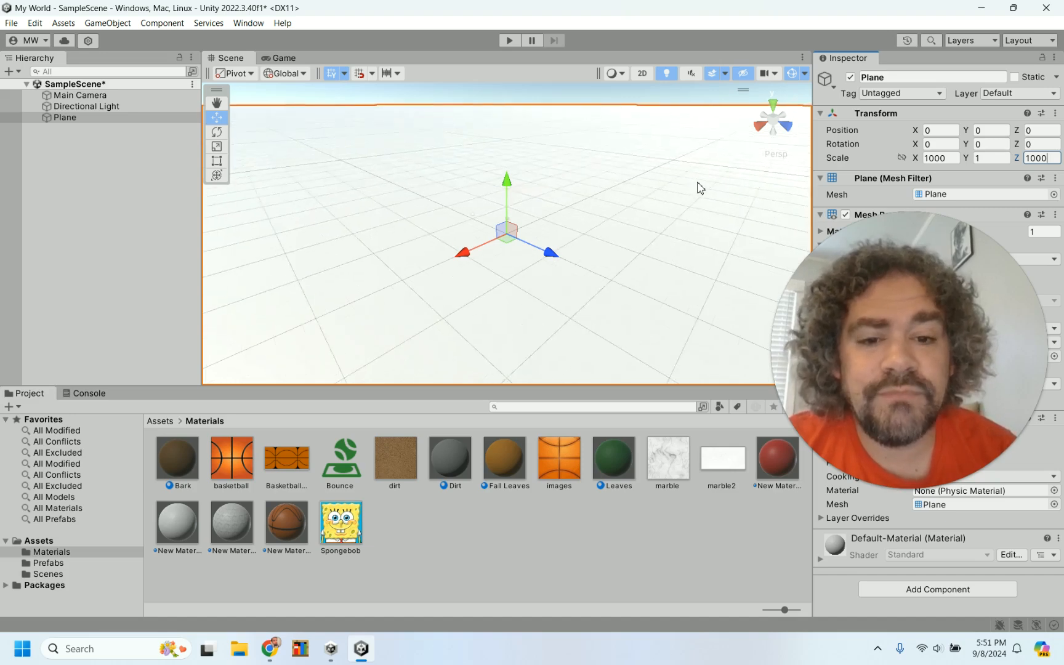
scroll(701, 188, down, 10)
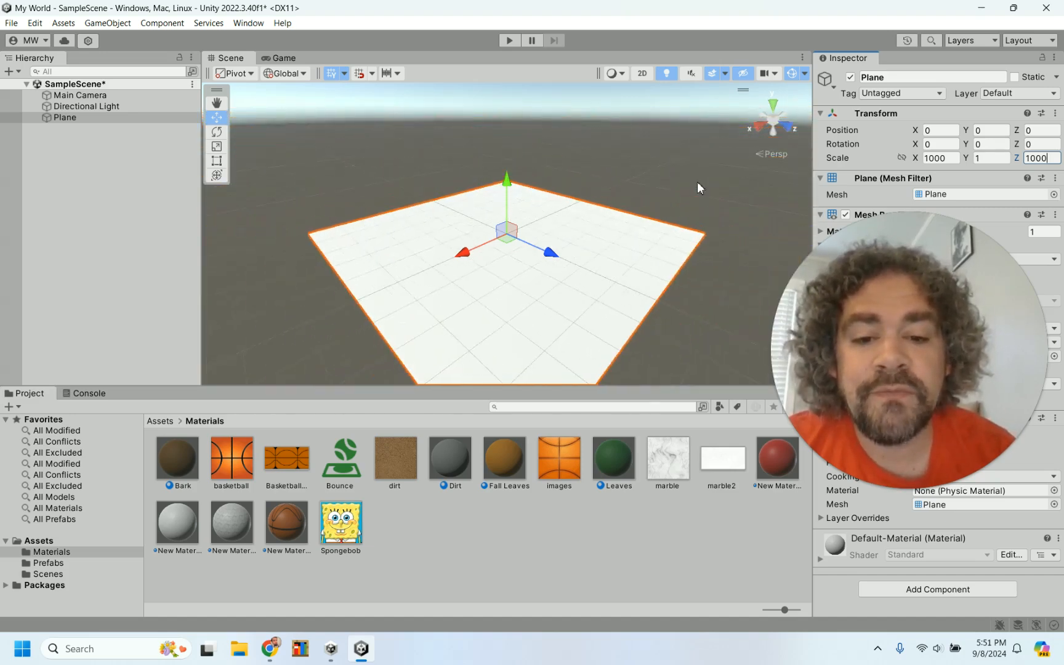
scroll(701, 188, up, 8)
scroll(701, 189, up, 5)
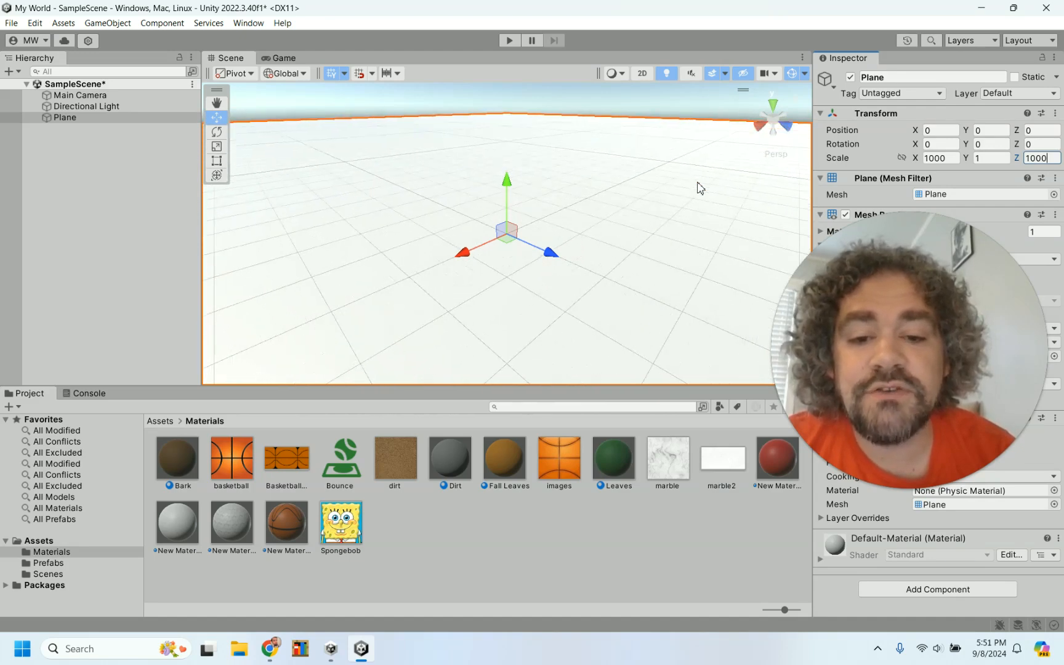
scroll(700, 189, up, 2)
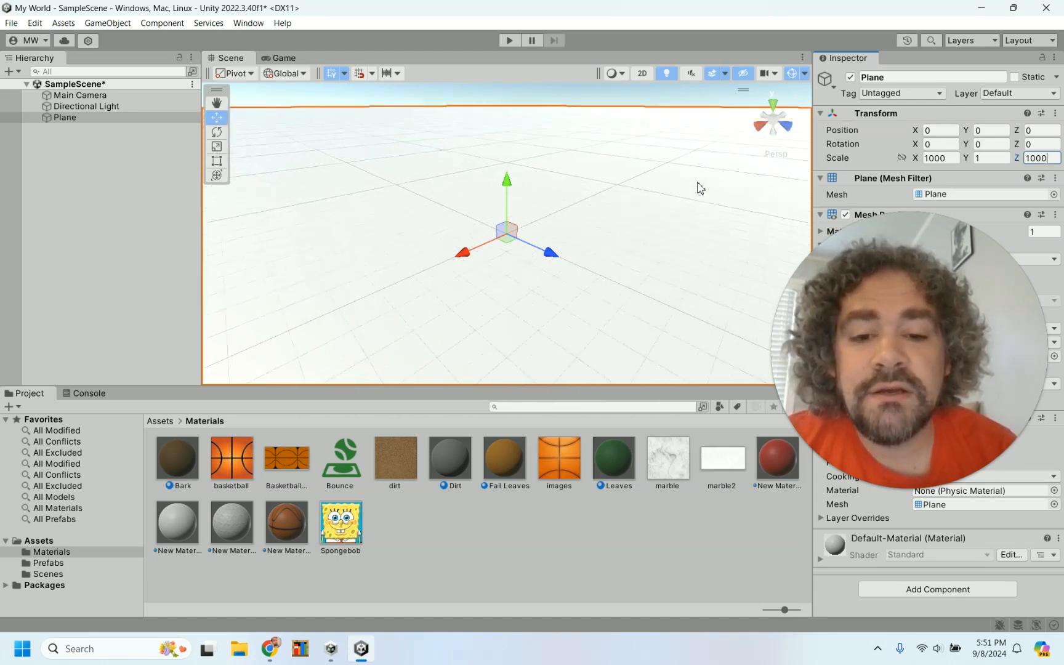
scroll(701, 189, down, 4)
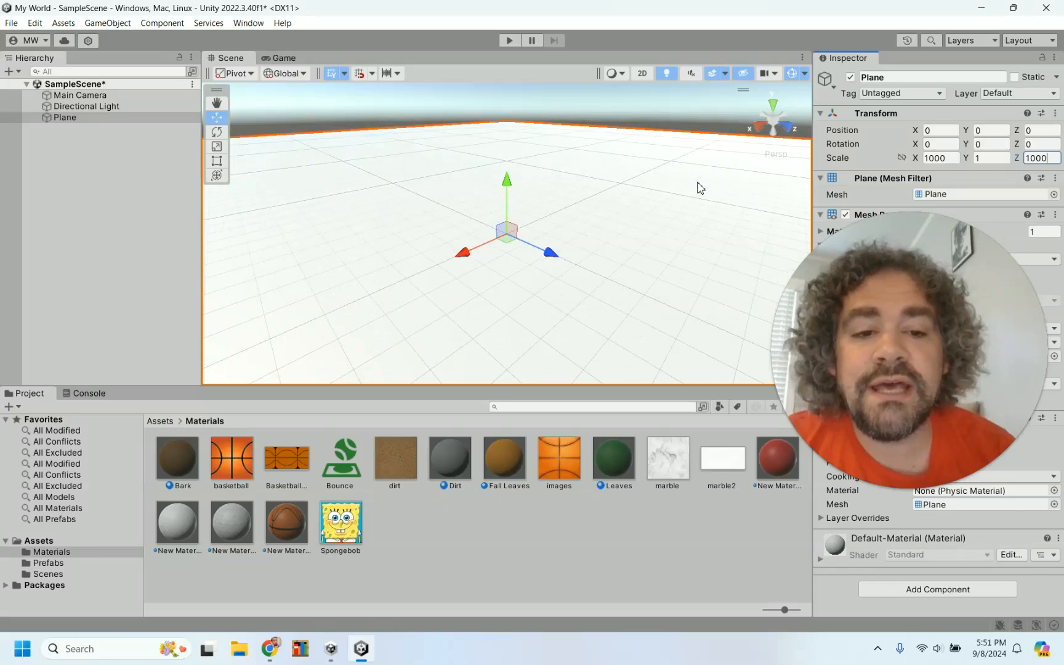
click(450, 459)
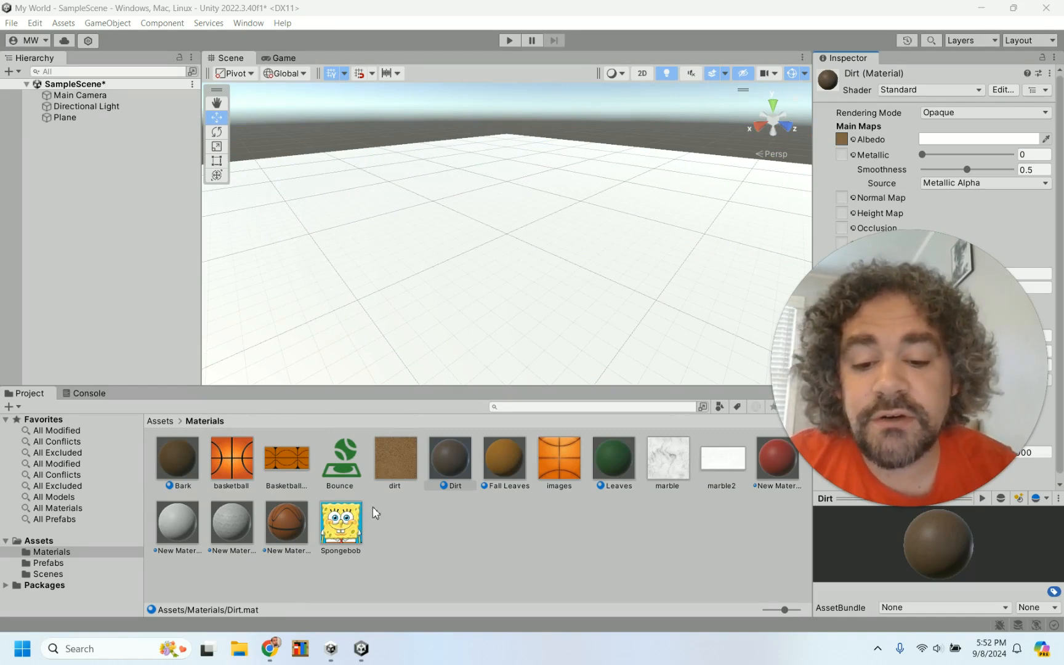
drag(462, 461, 455, 326)
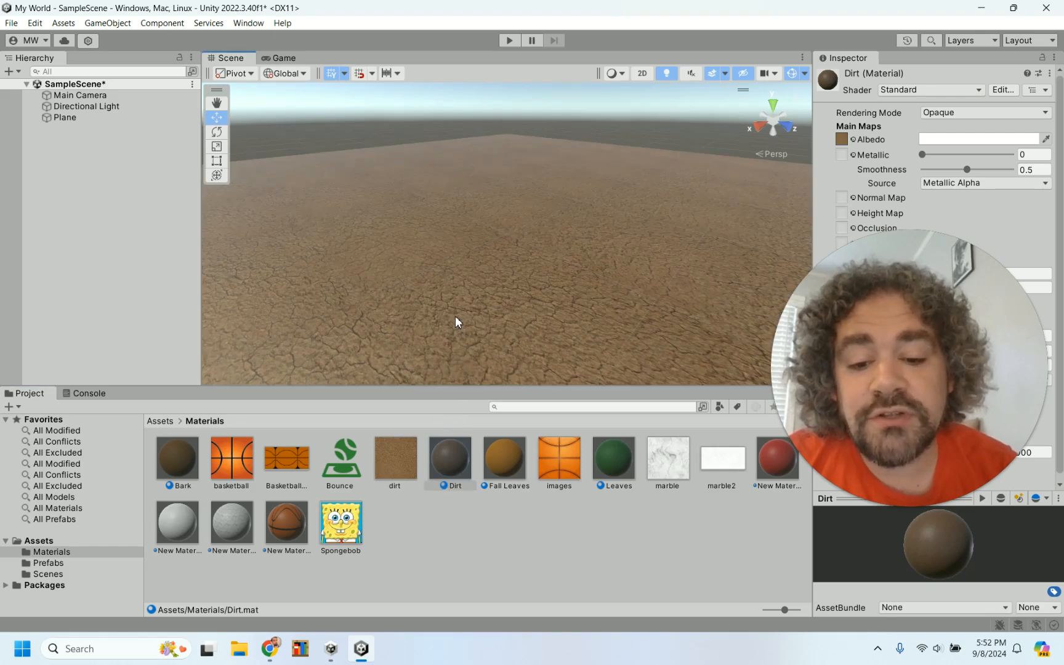
Set the Dirt material's main map tiling to 1 in X and 1 in Y.
click(399, 453)
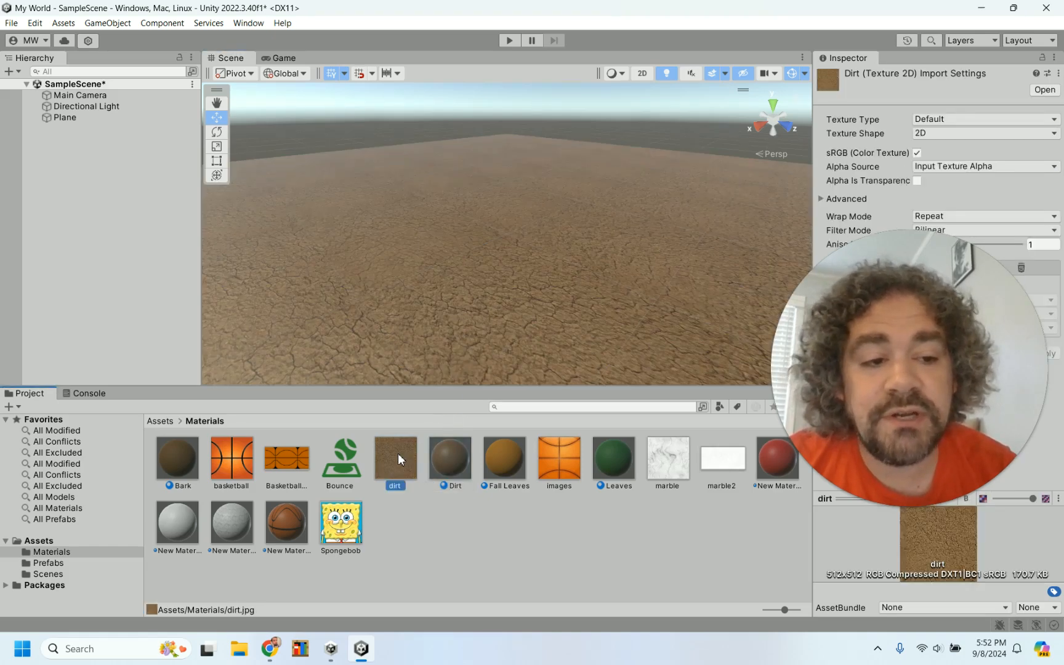
click(443, 450)
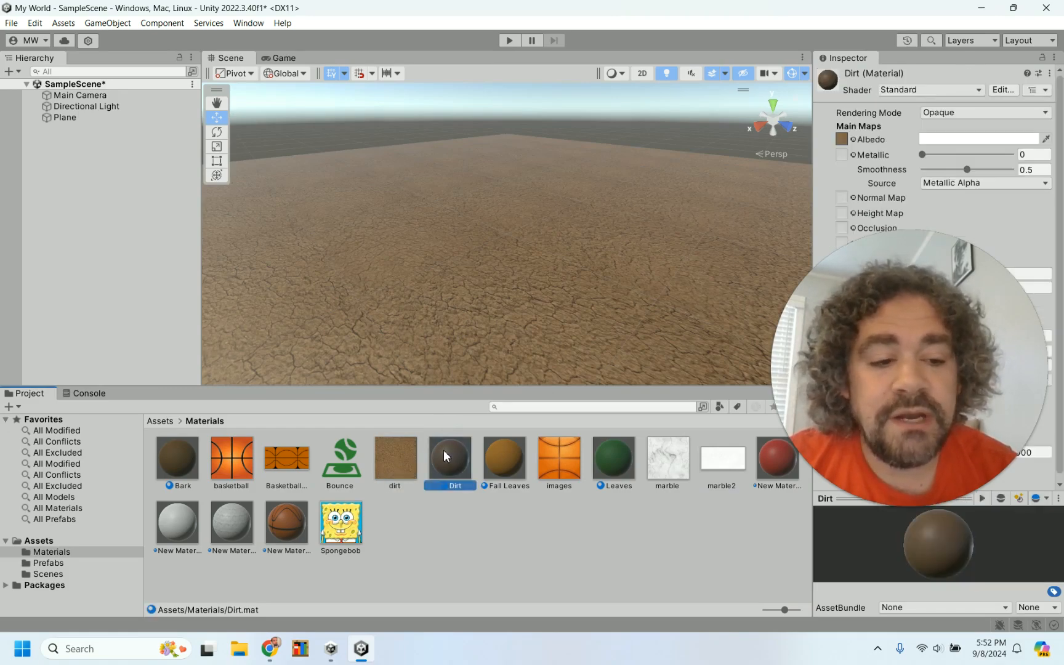
drag(953, 376, 736, 463)
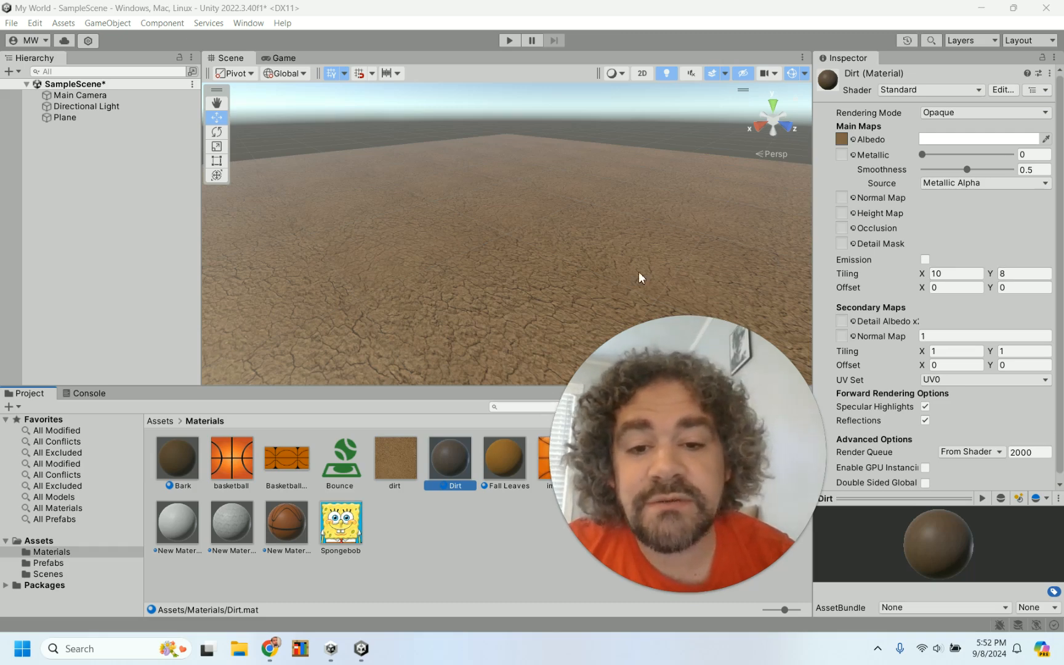
click(971, 275)
text(1)
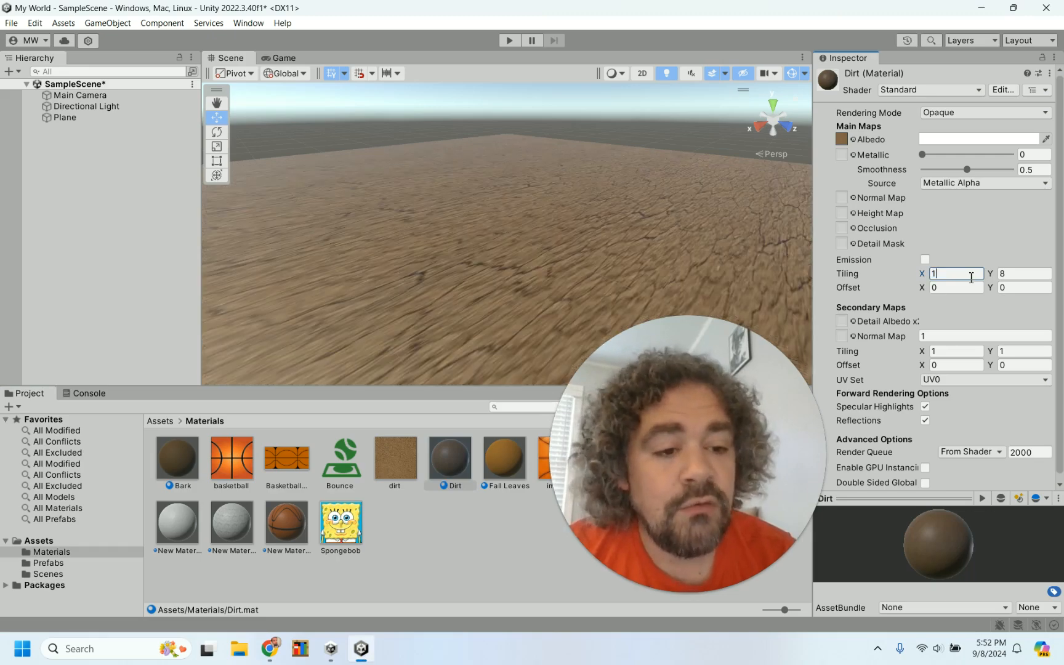
click(1026, 274)
text(1)
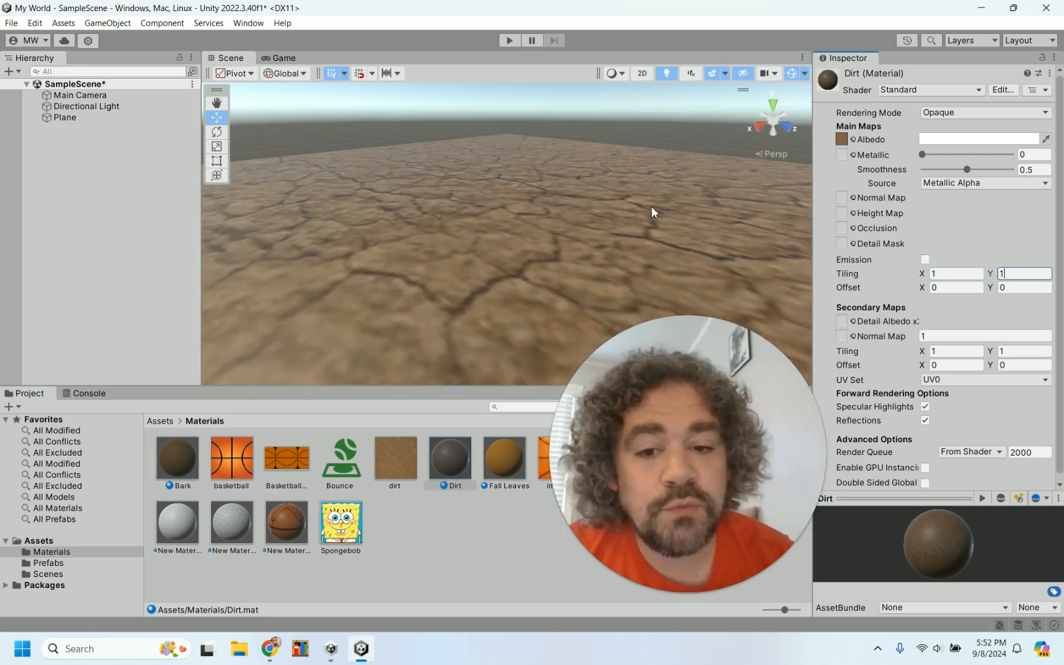
scroll(584, 155, down, 5)
scroll(584, 157, up, 8)
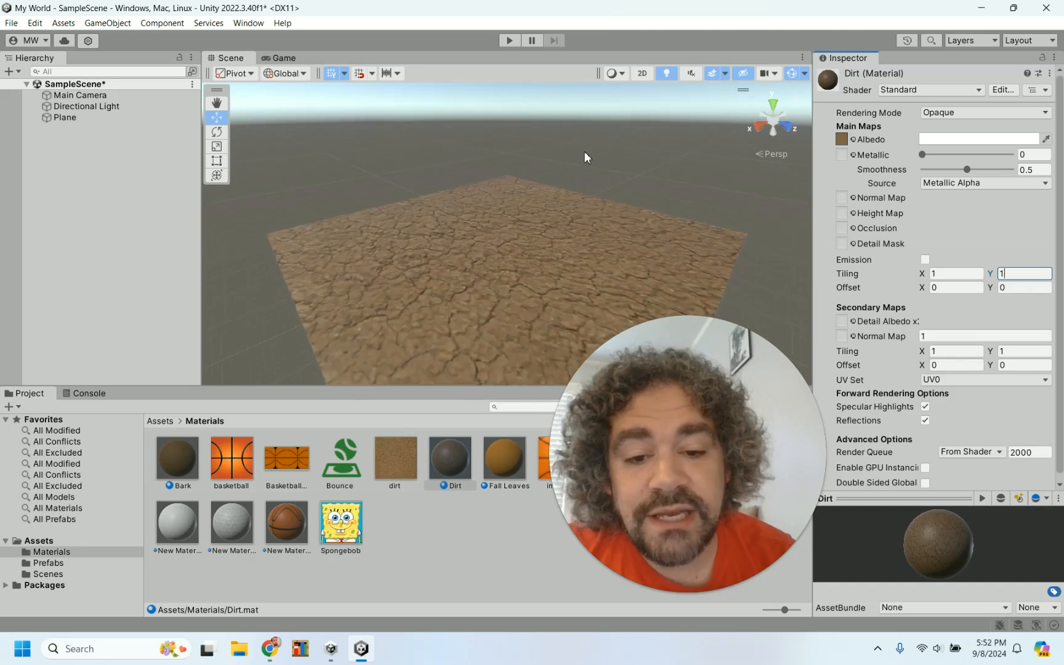
Set the Dirt material's main map tiling to 100 in X and 100 in Y.
click(946, 277)
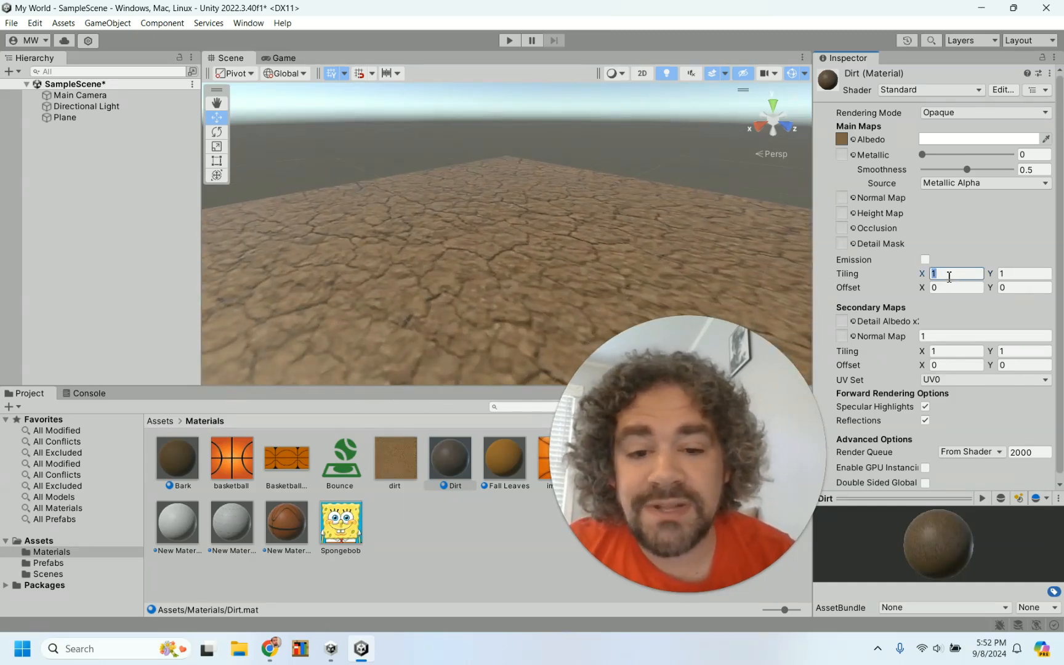
text(00)
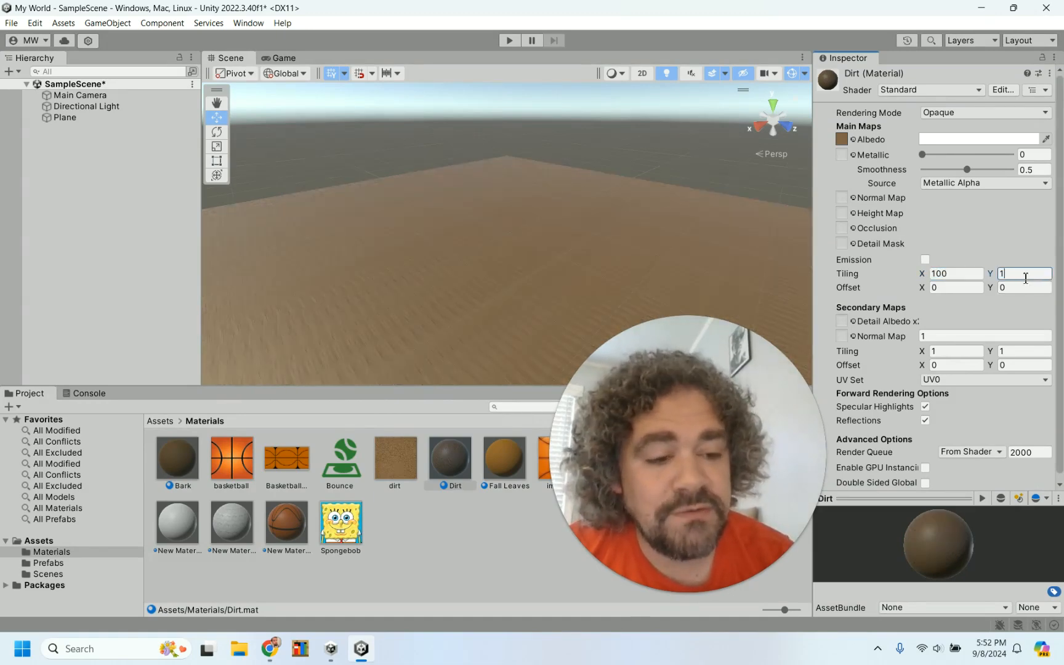
scroll(445, 340, up, 10)
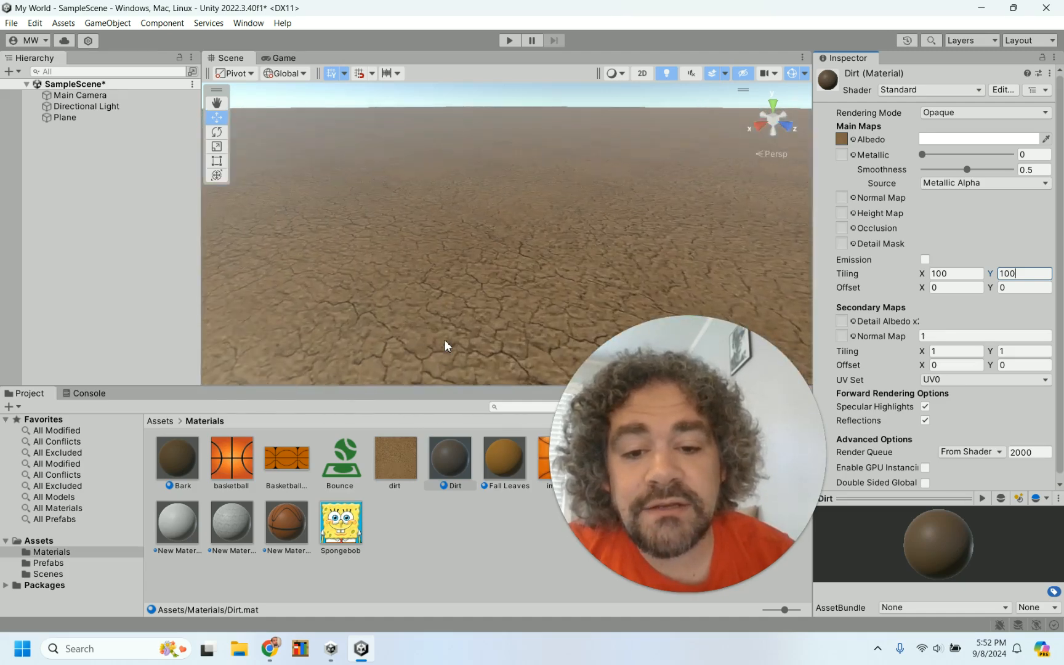
scroll(445, 340, up, 4)
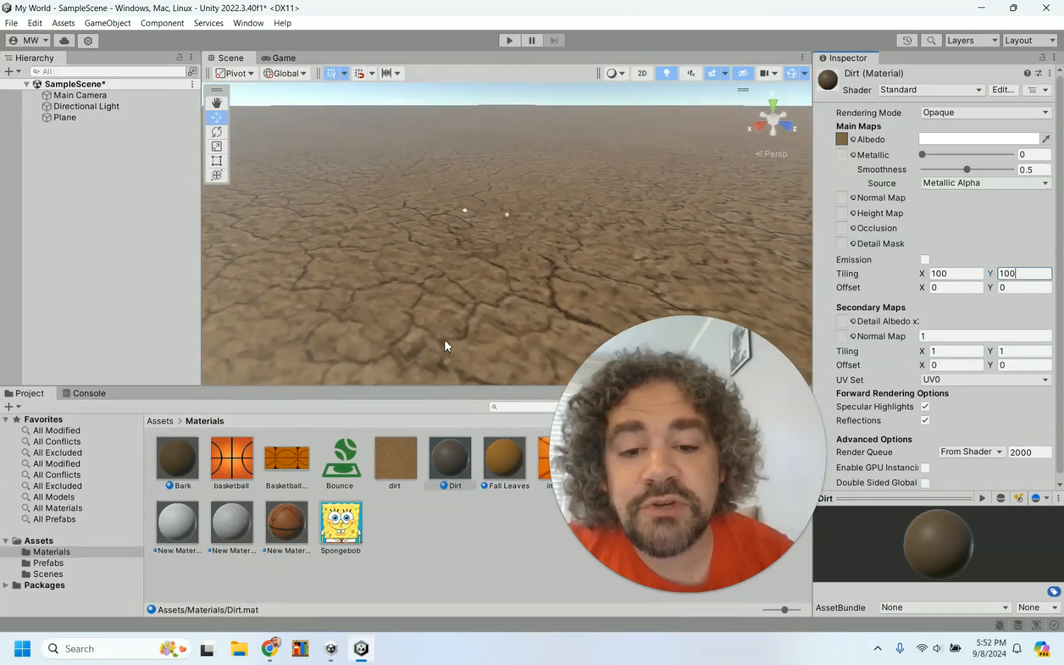
scroll(444, 340, down, 2)
scroll(445, 339, down, 3)
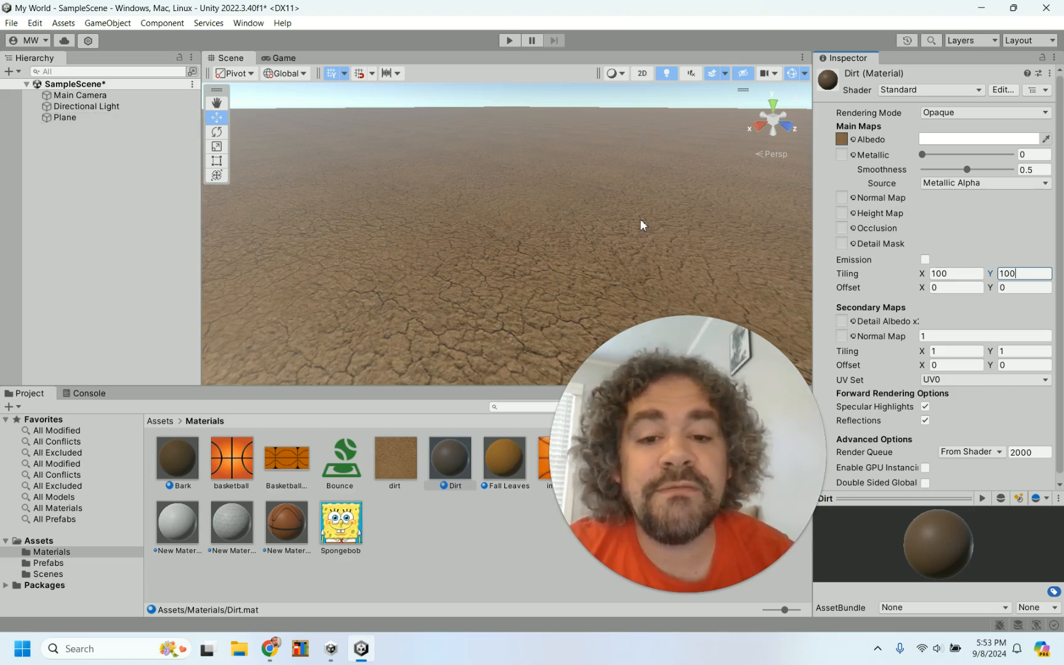
scroll(641, 220, down, 10)
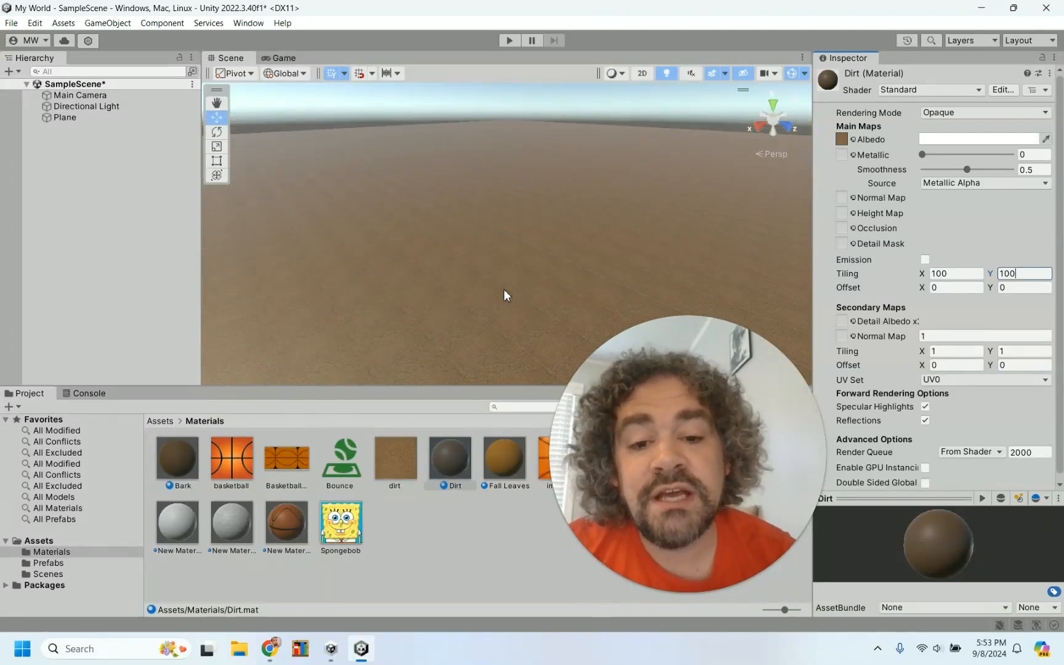
scroll(504, 289, up, 4)
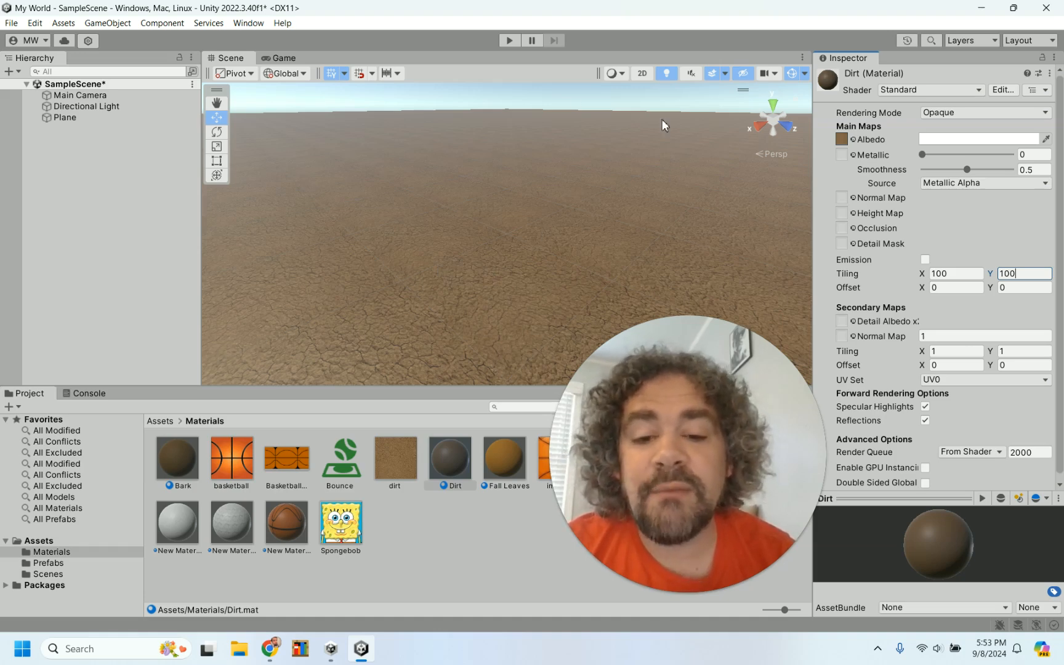
Show the My Assets packages in the Package Manager and search them for "car".
click(254, 25)
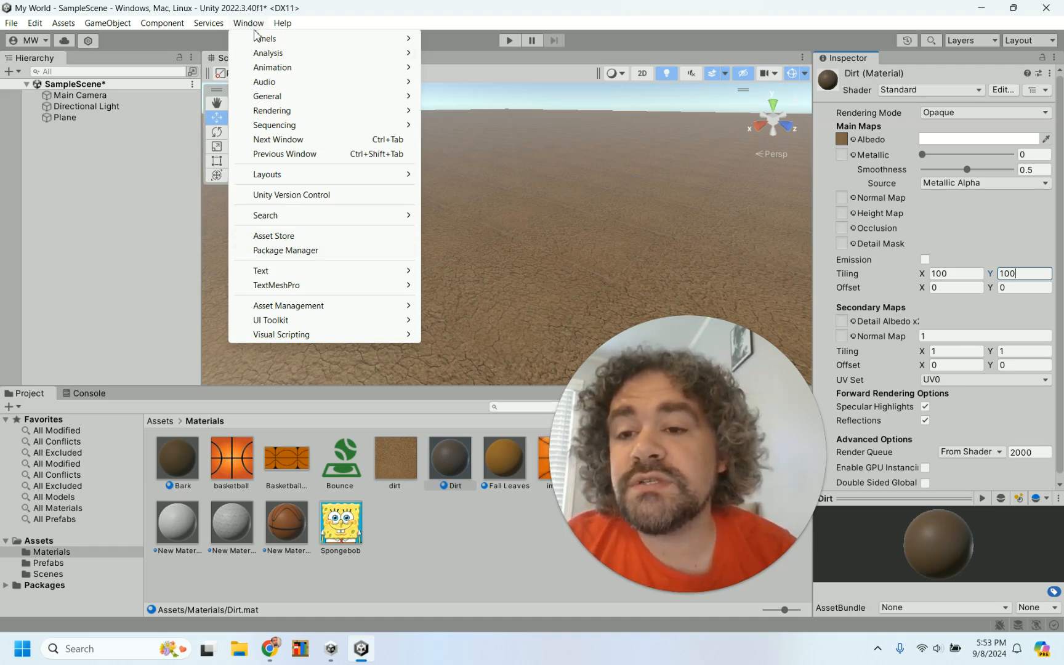
click(276, 251)
click(102, 26)
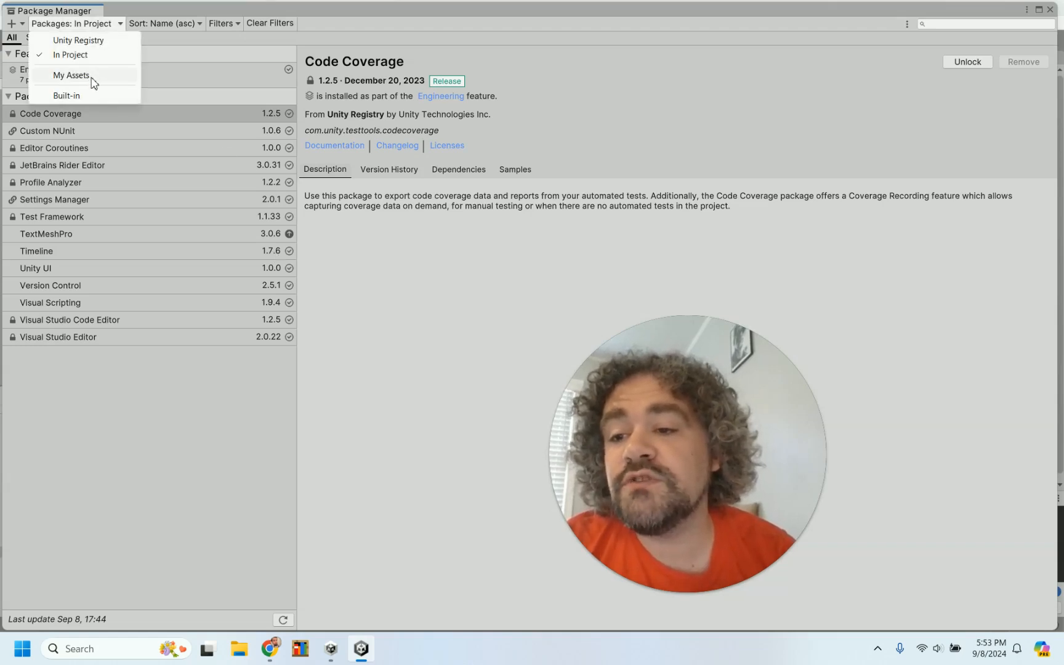
click(72, 75)
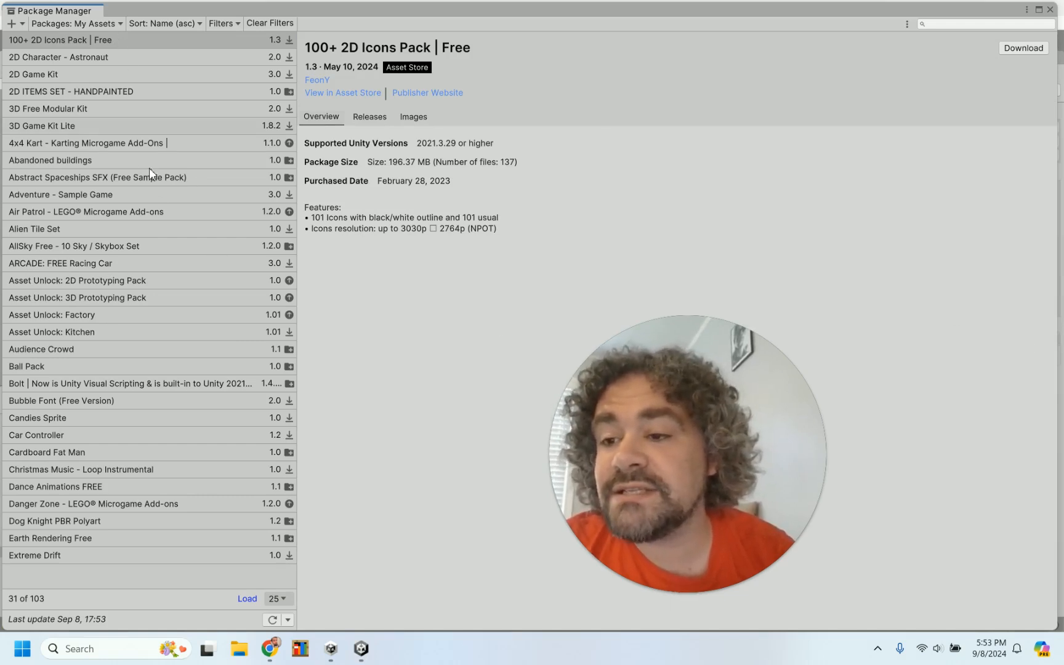
click(979, 25)
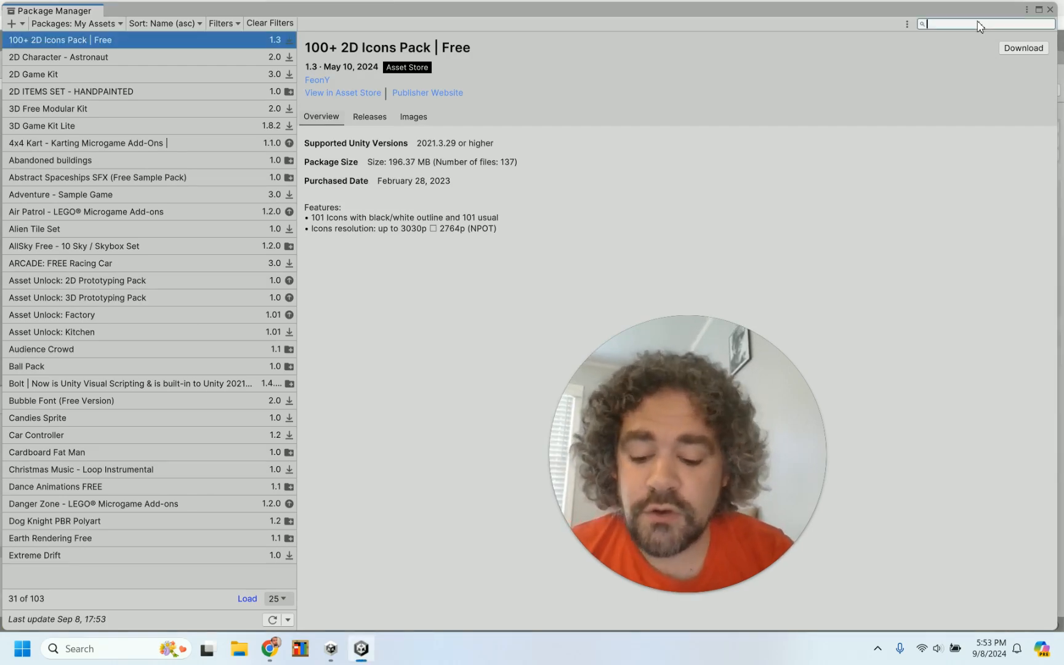
text(car)
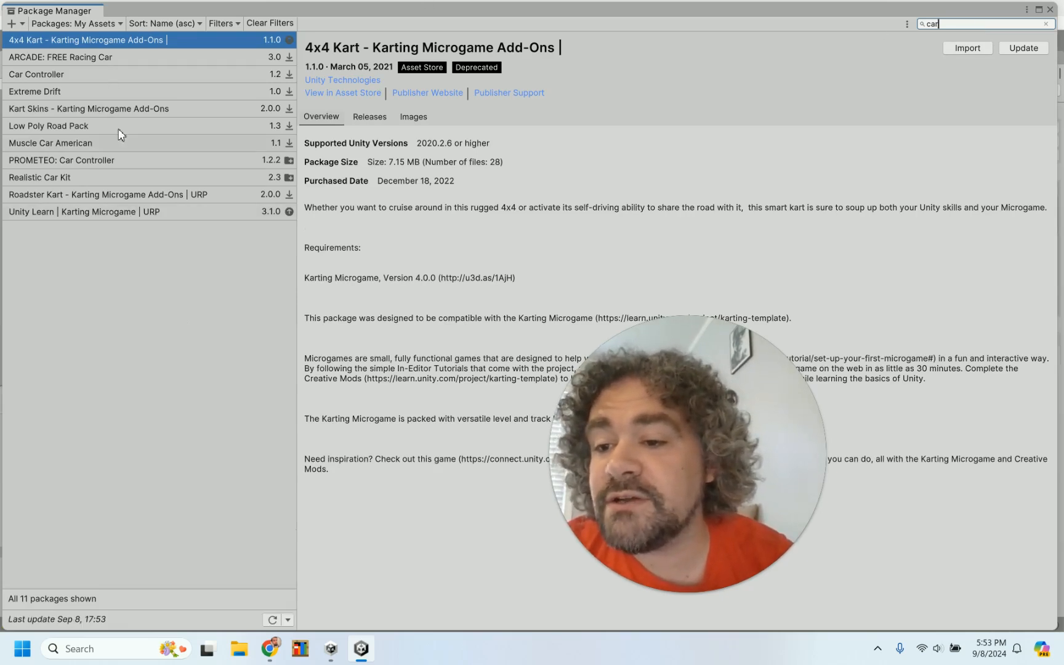
Preview the Car Controller package's images, and import all contents of the PROMETEO: Car Controller package into the project.
click(125, 77)
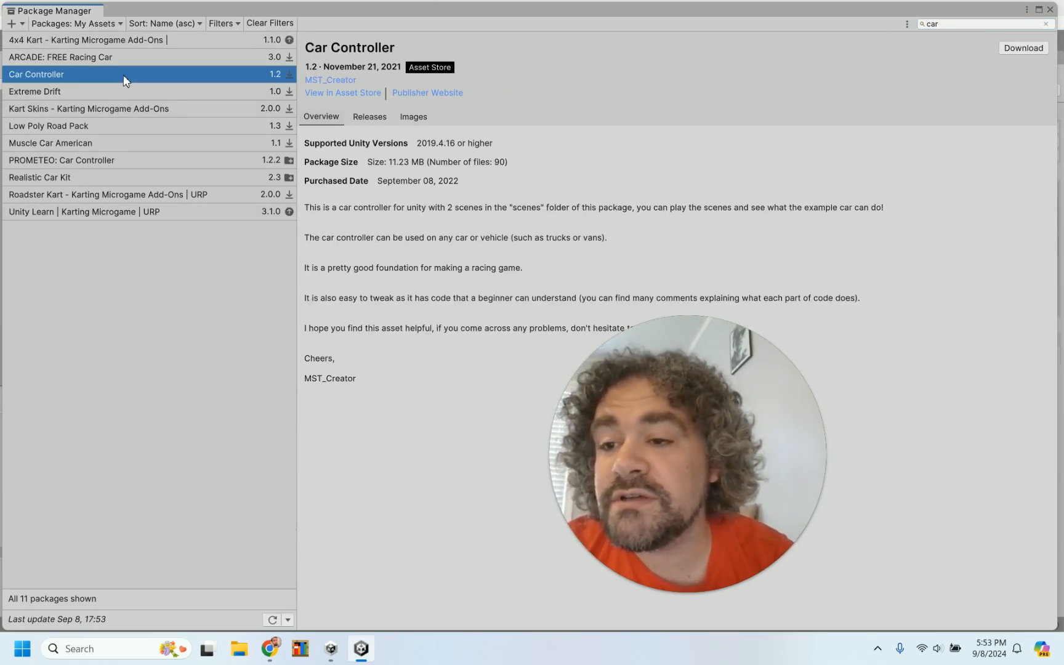
click(414, 117)
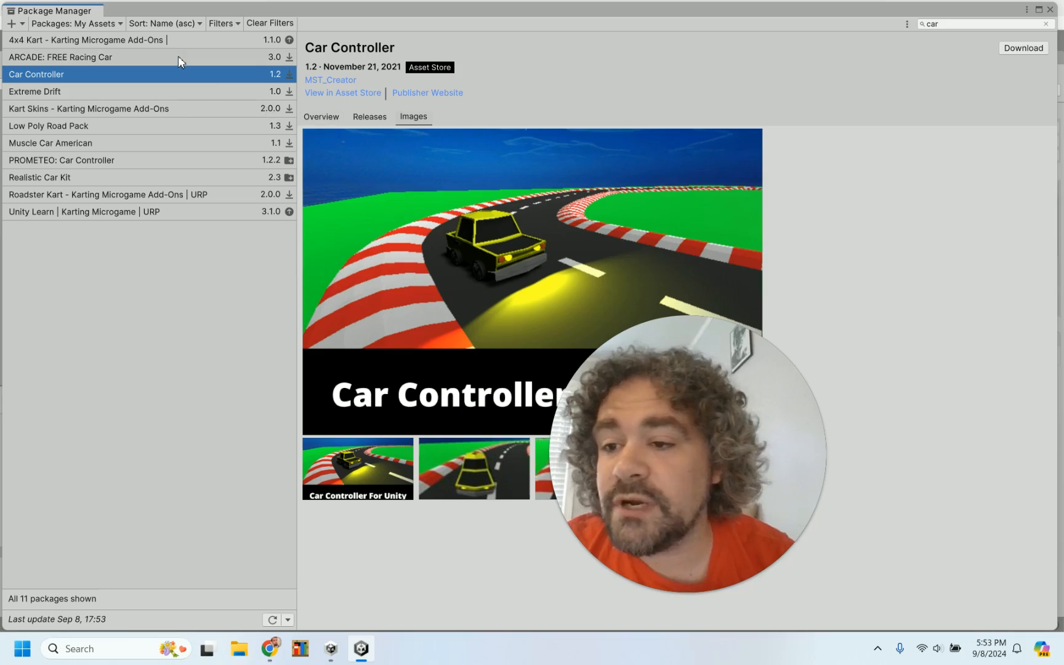
click(131, 160)
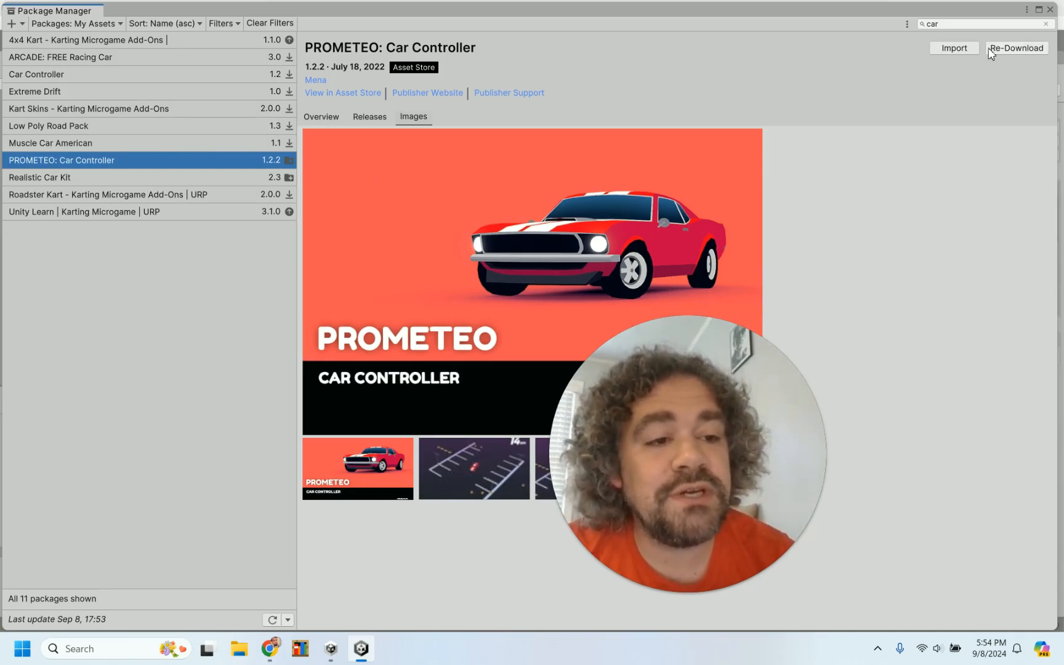
click(952, 48)
drag(693, 399, 841, 351)
scroll(604, 417, down, 5)
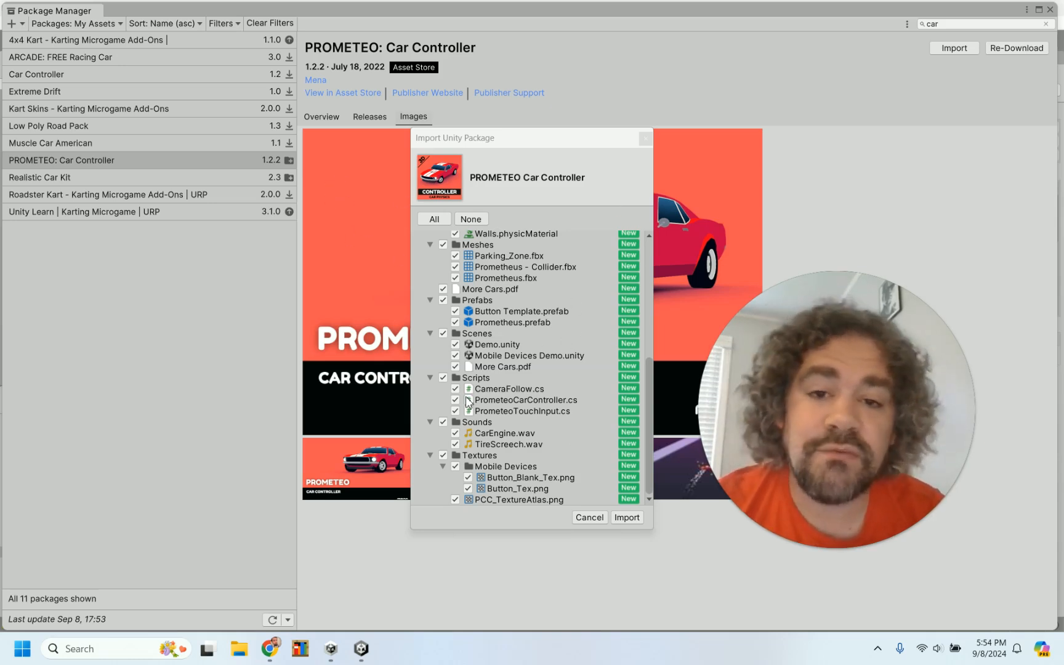
click(621, 518)
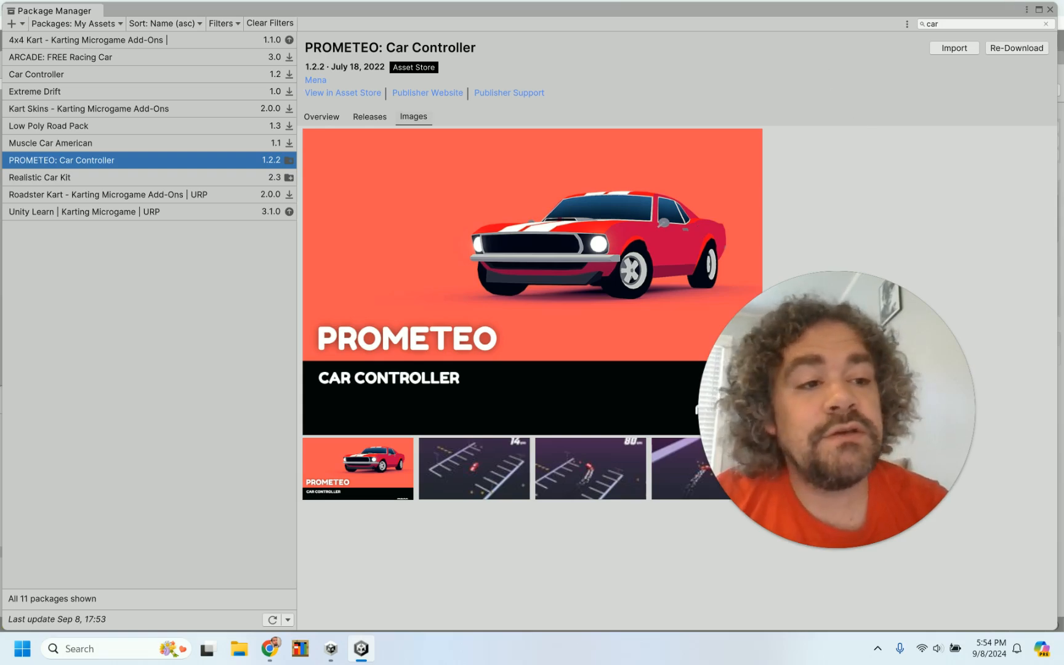
Close the Package Manager and list all prefabs in the project.
click(1050, 10)
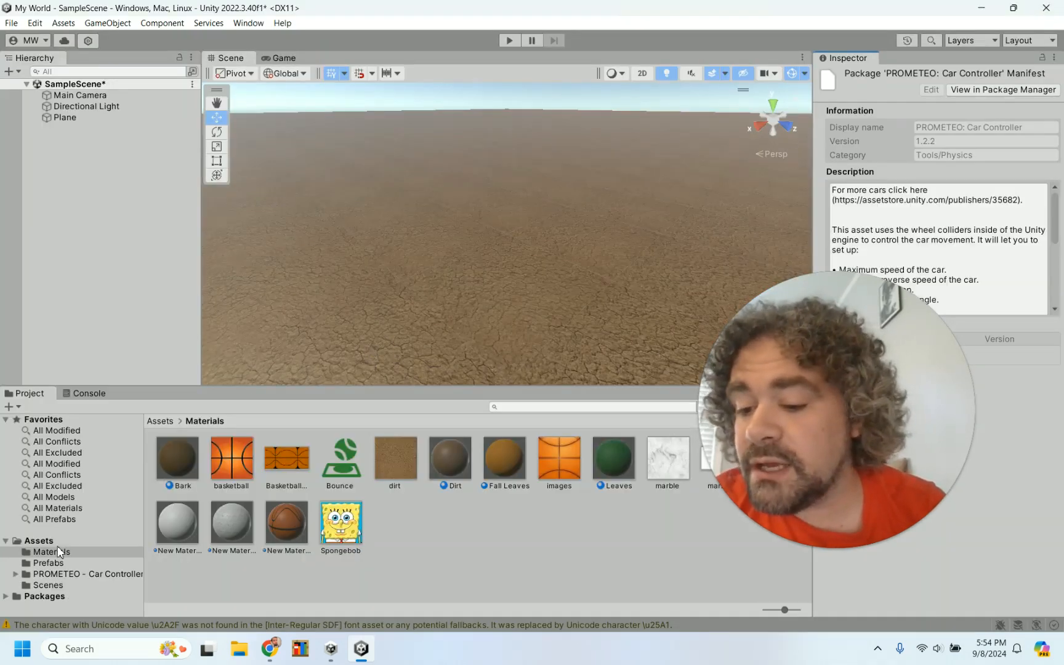
click(56, 573)
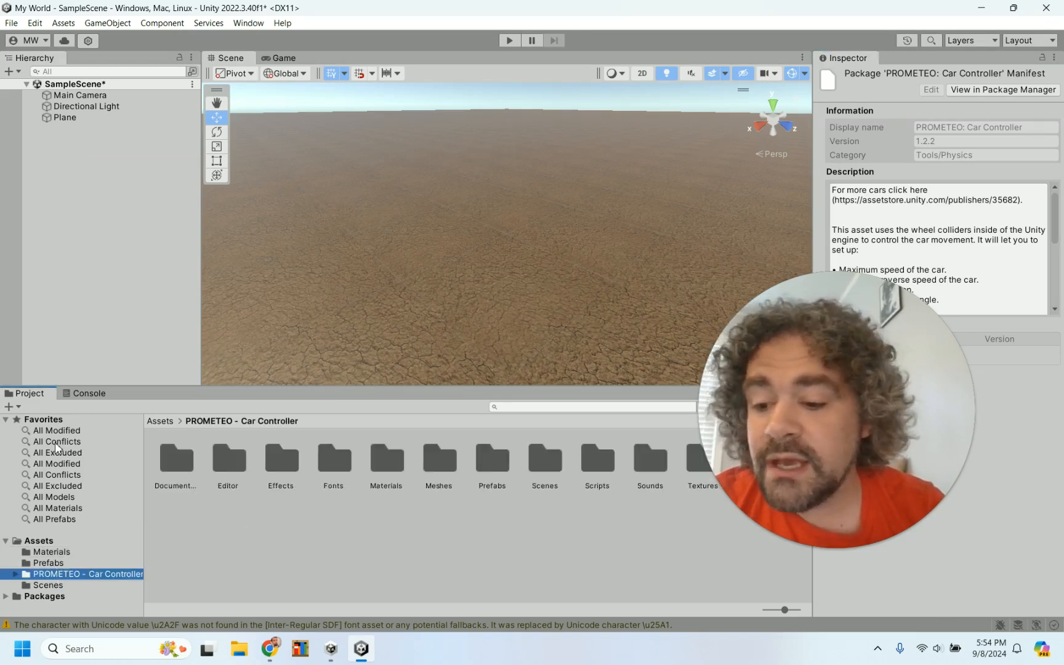
click(64, 520)
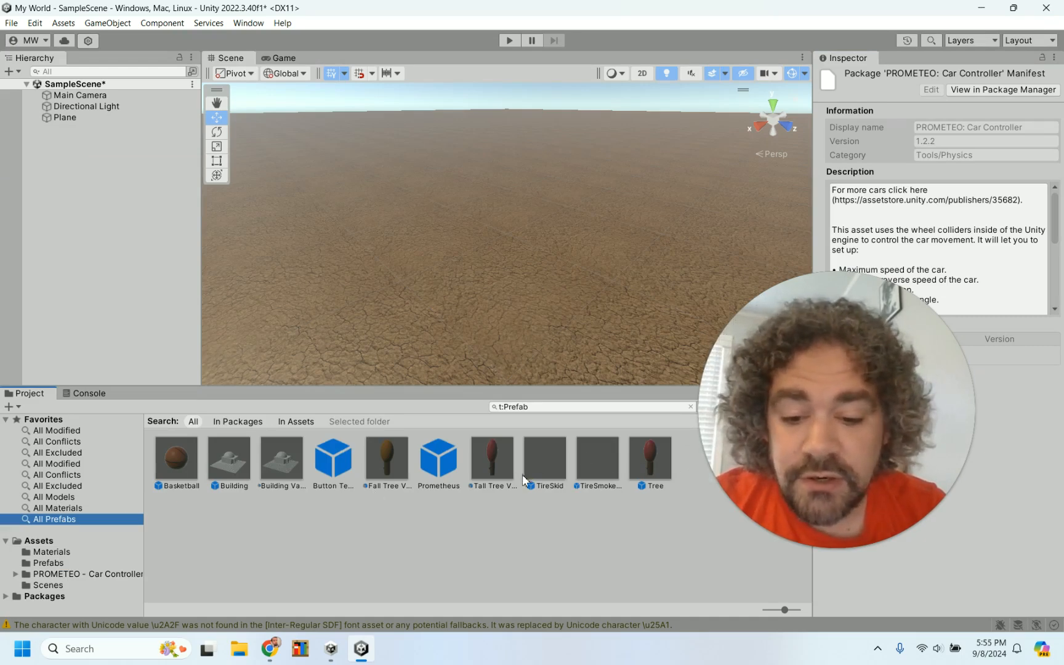
Place the Prometheus car prefab on the dirt plane at about X 34.6, Y 0, Z 13.12.
click(439, 462)
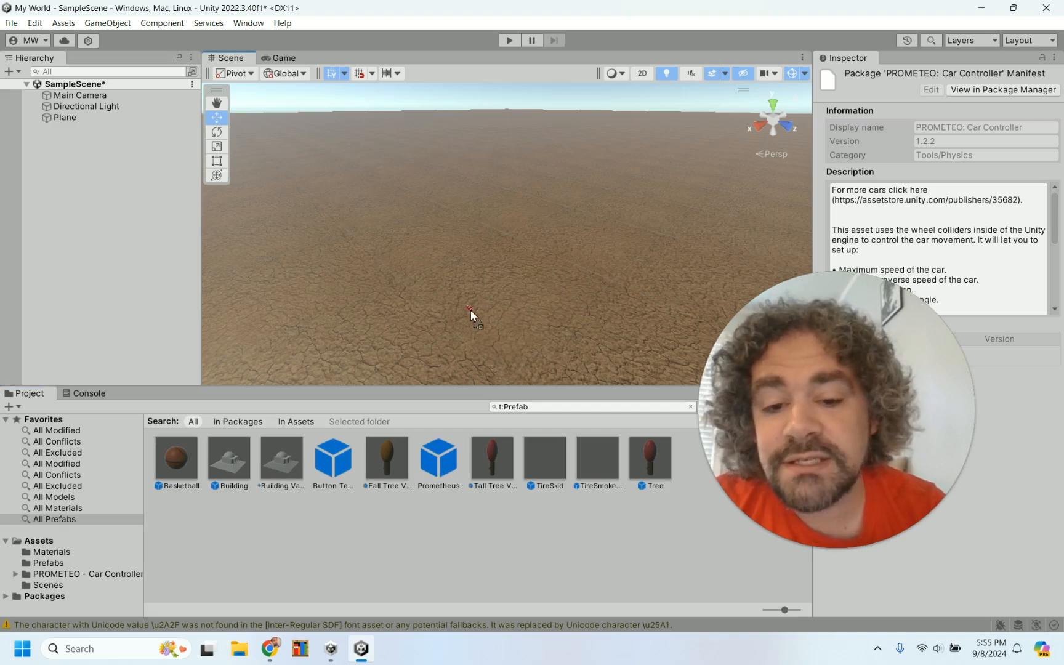
drag(491, 258, 489, 257)
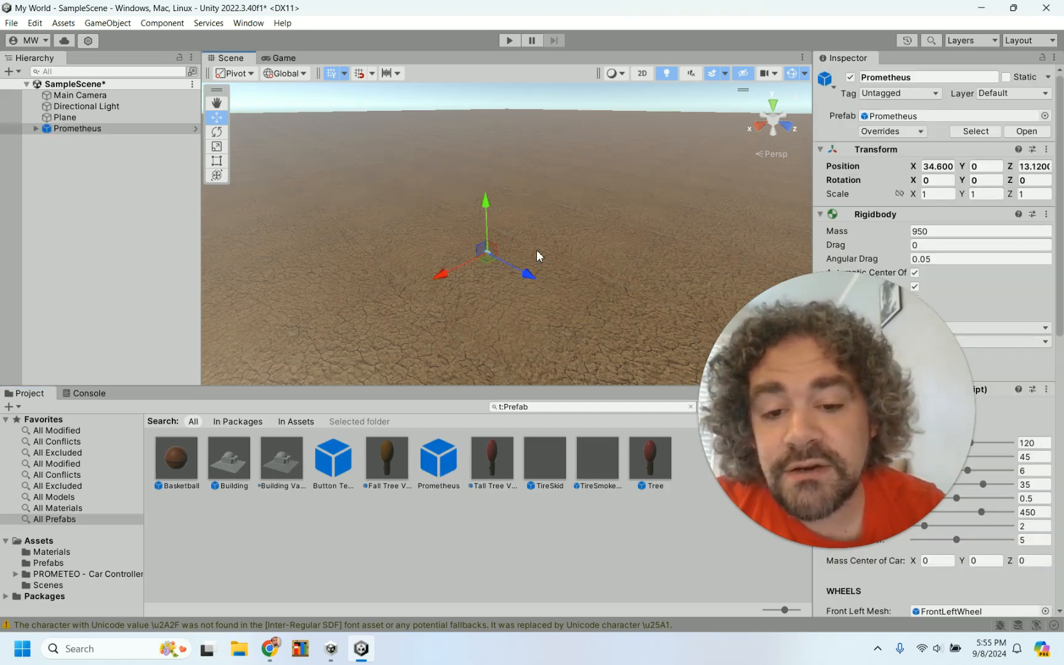
scroll(536, 249, up, 5)
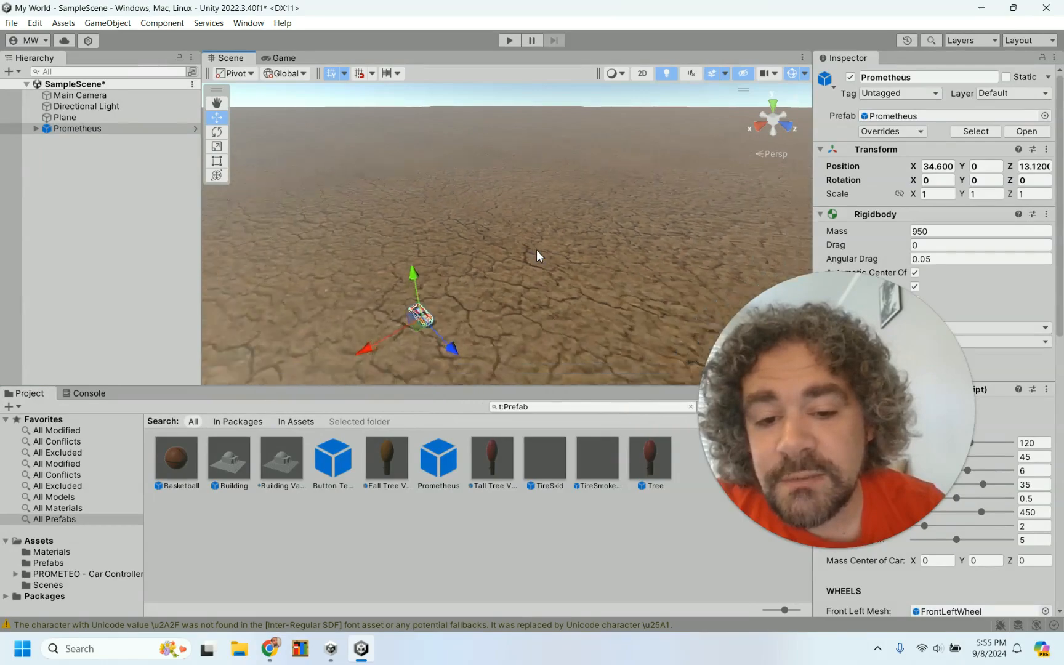
scroll(537, 249, down, 1)
scroll(536, 249, down, 4)
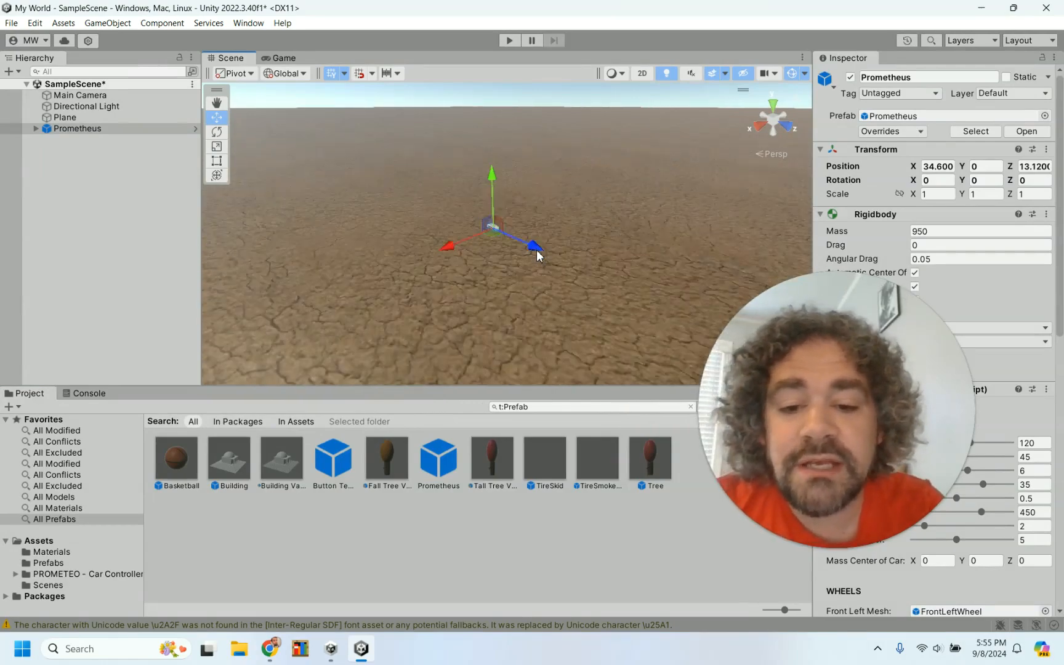
scroll(537, 252, down, 1)
scroll(537, 252, down, 3)
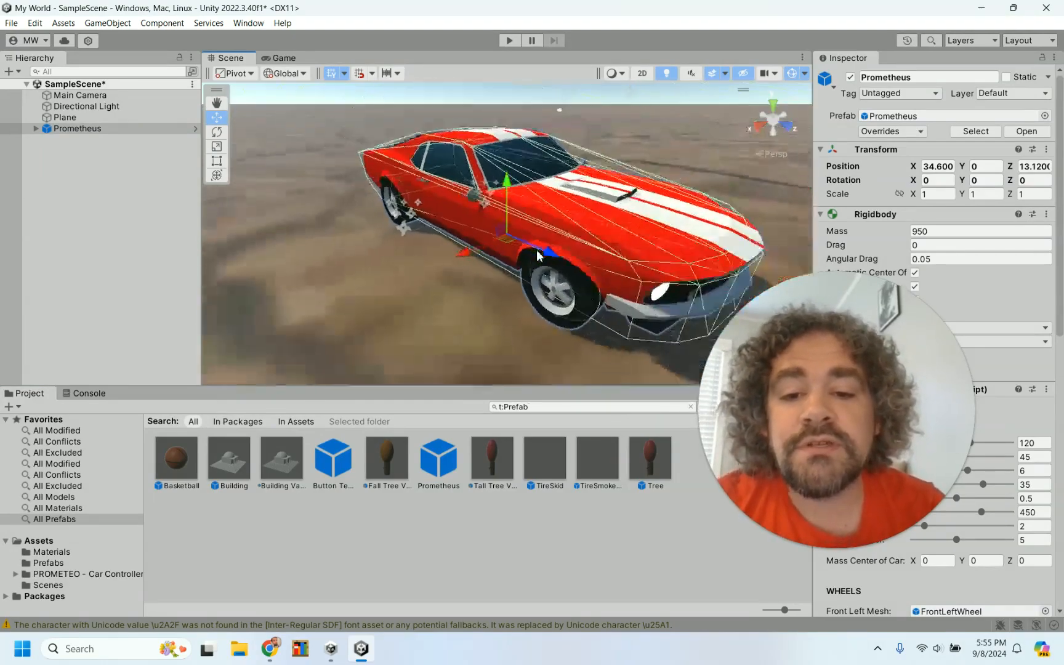
scroll(536, 254, down, 2)
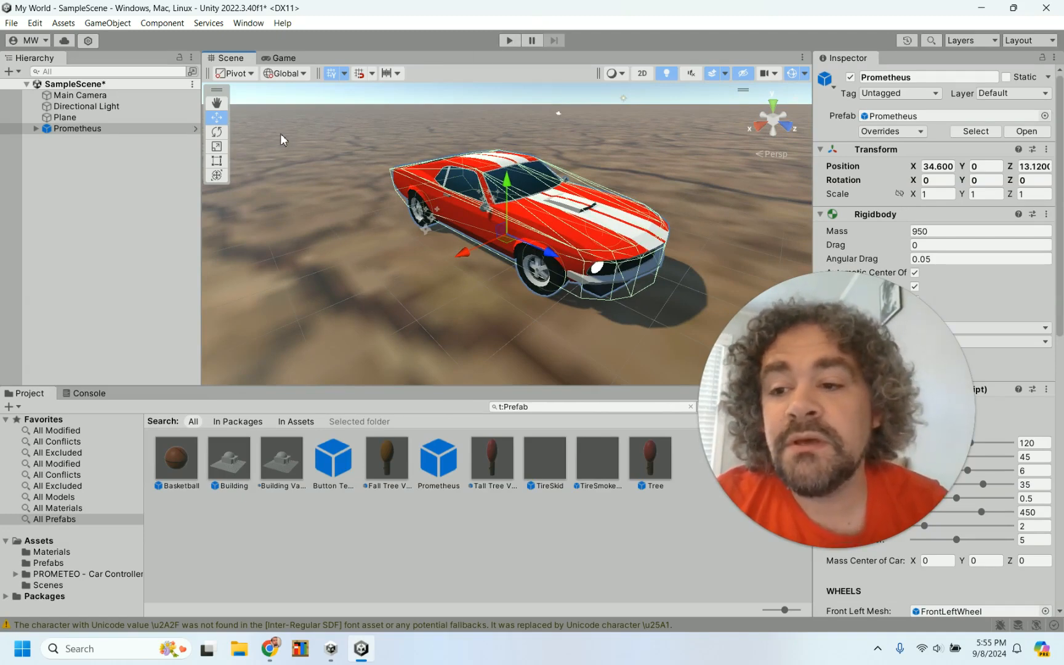
Select the Main Camera, run the scene in Play mode to check its view, and stop playback.
click(67, 96)
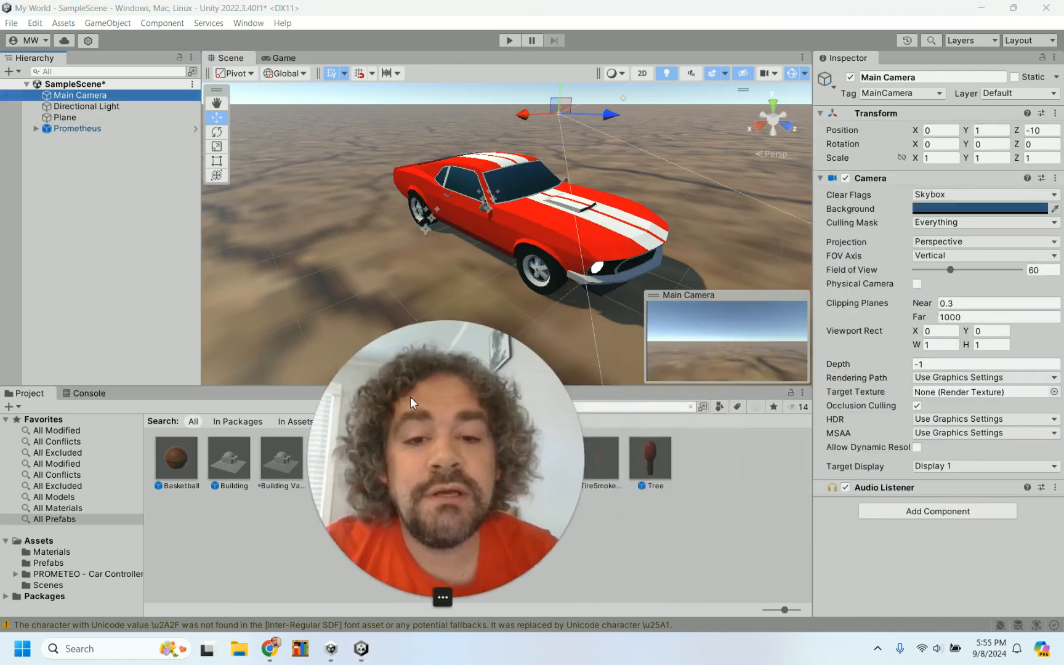
drag(410, 397, 373, 390)
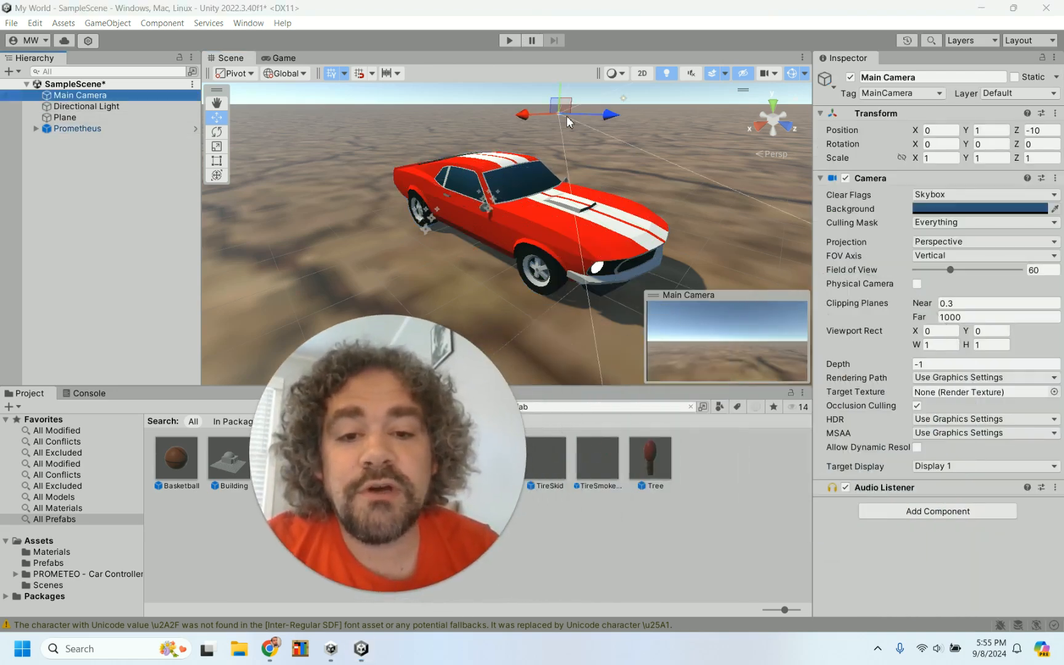
key(ctrl+p)
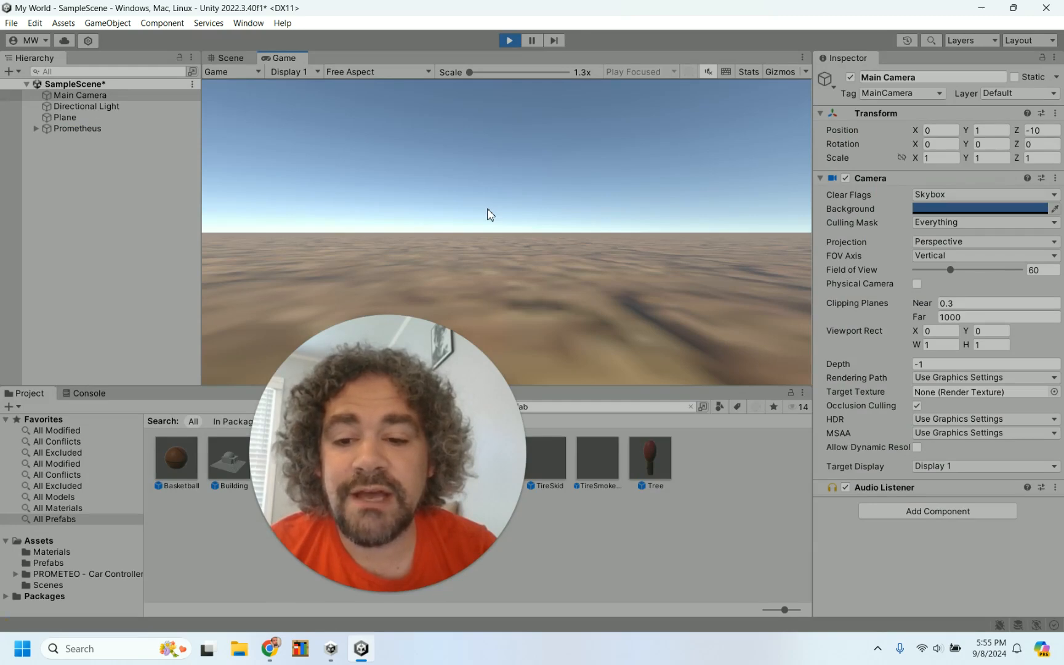
click(510, 40)
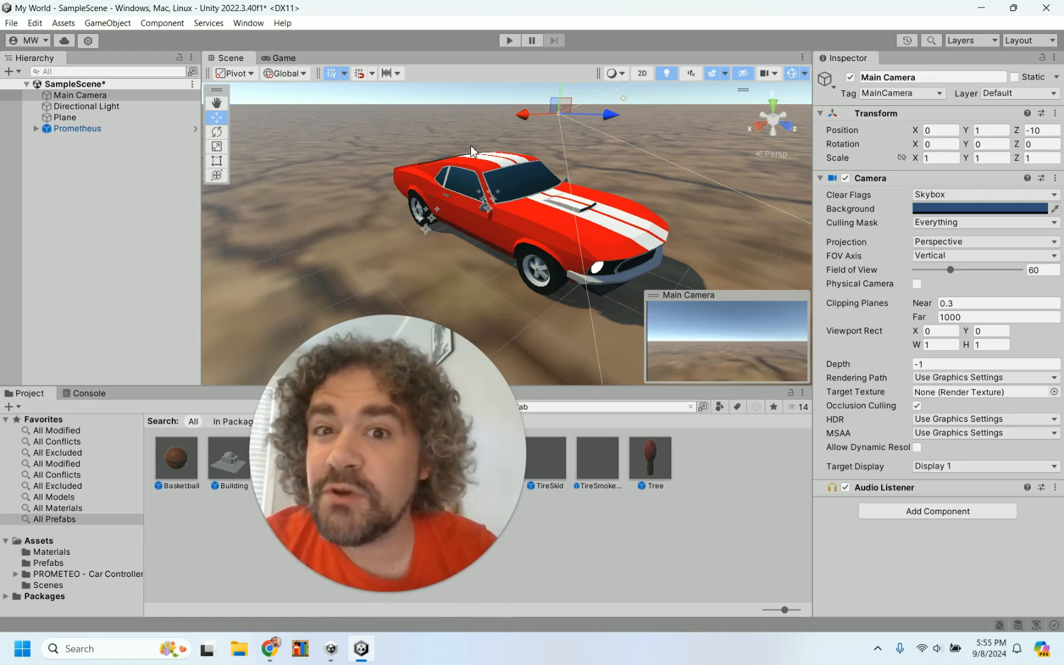
Make the Main Camera a child of the Prometheus car and test driving forward in Play mode.
click(95, 95)
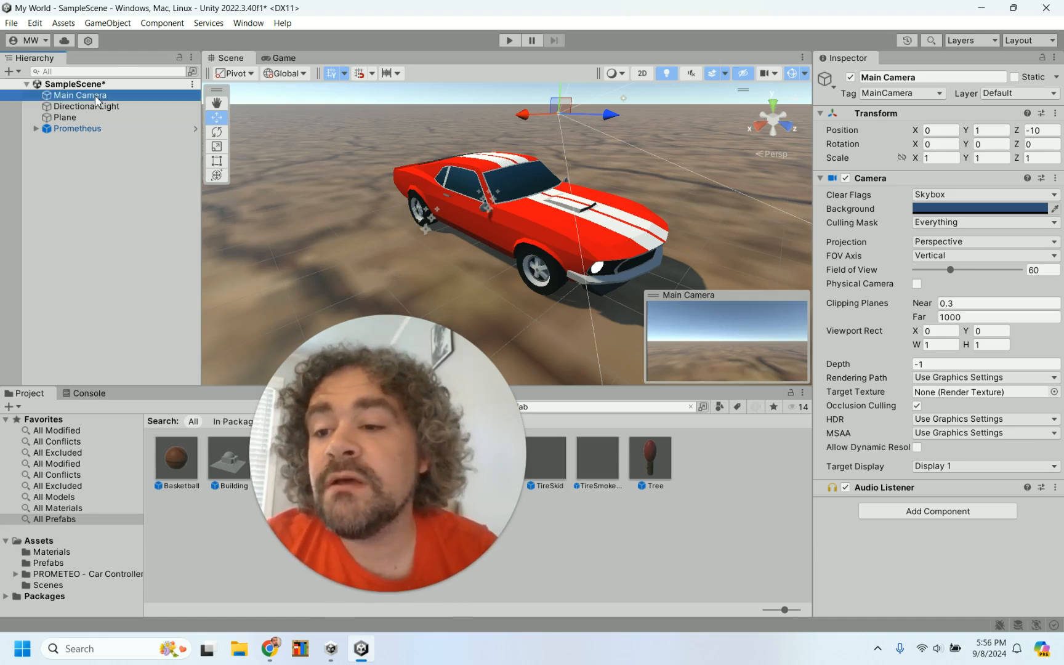
drag(95, 95, 75, 132)
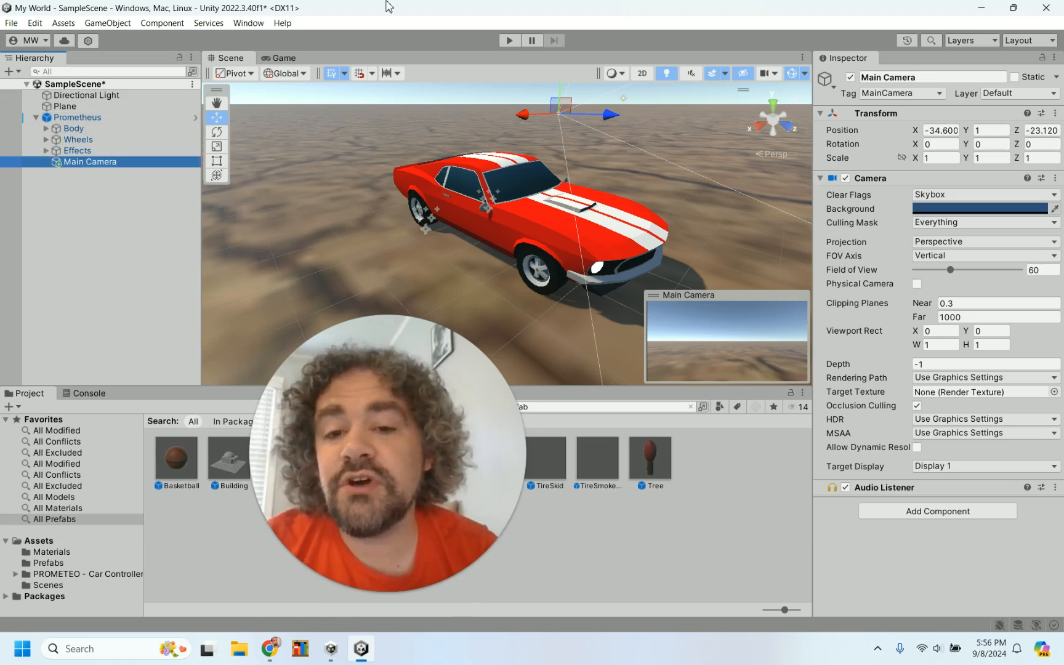
click(515, 38)
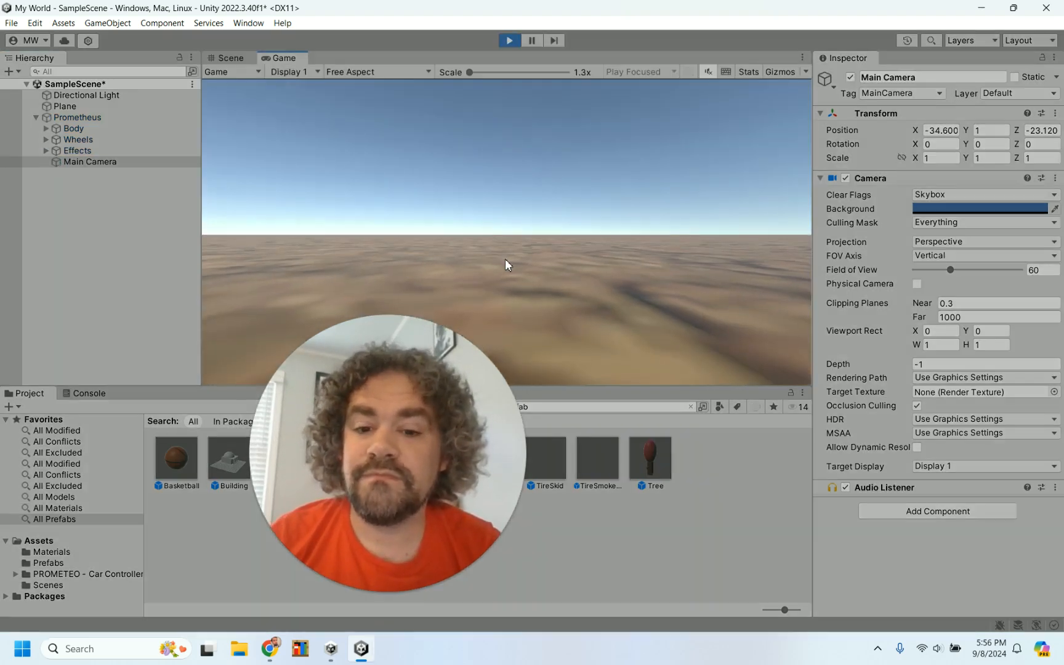
key(w)
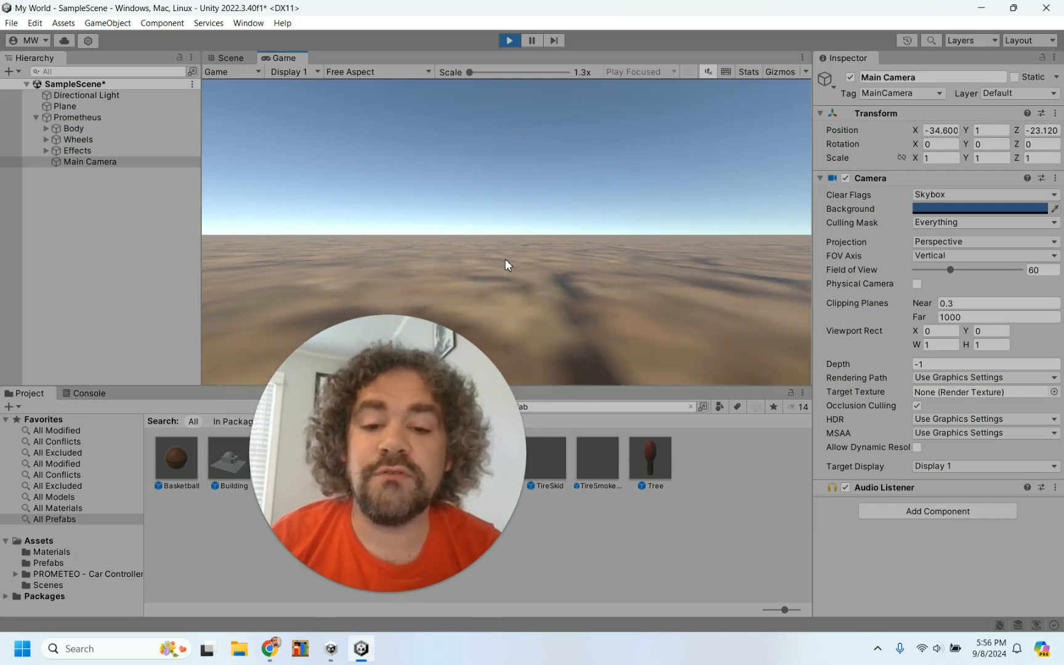
key(w)
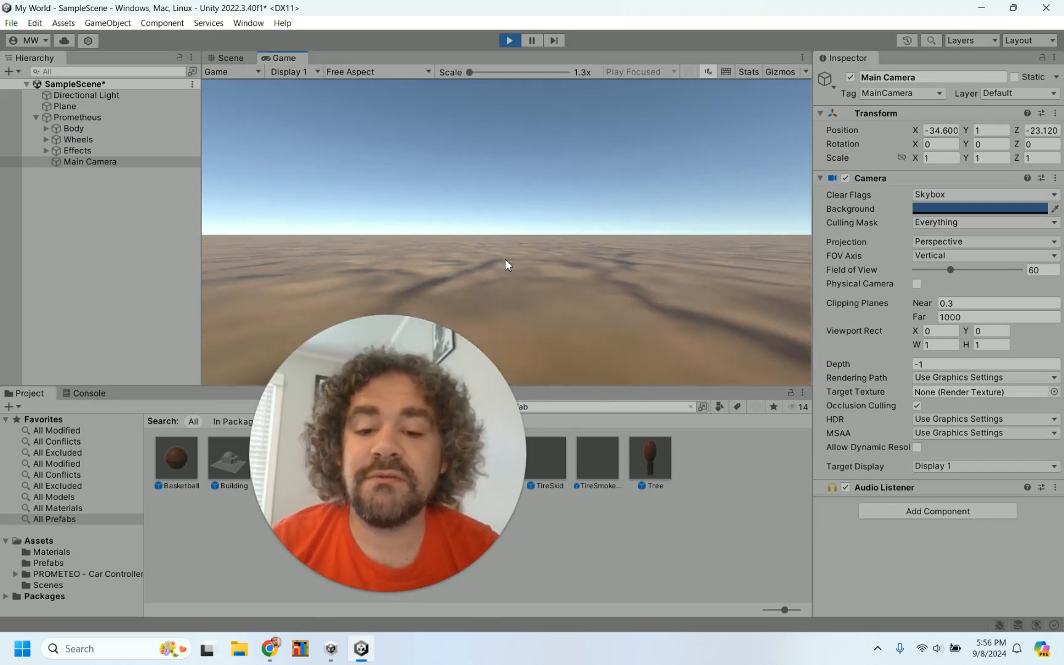
click(507, 41)
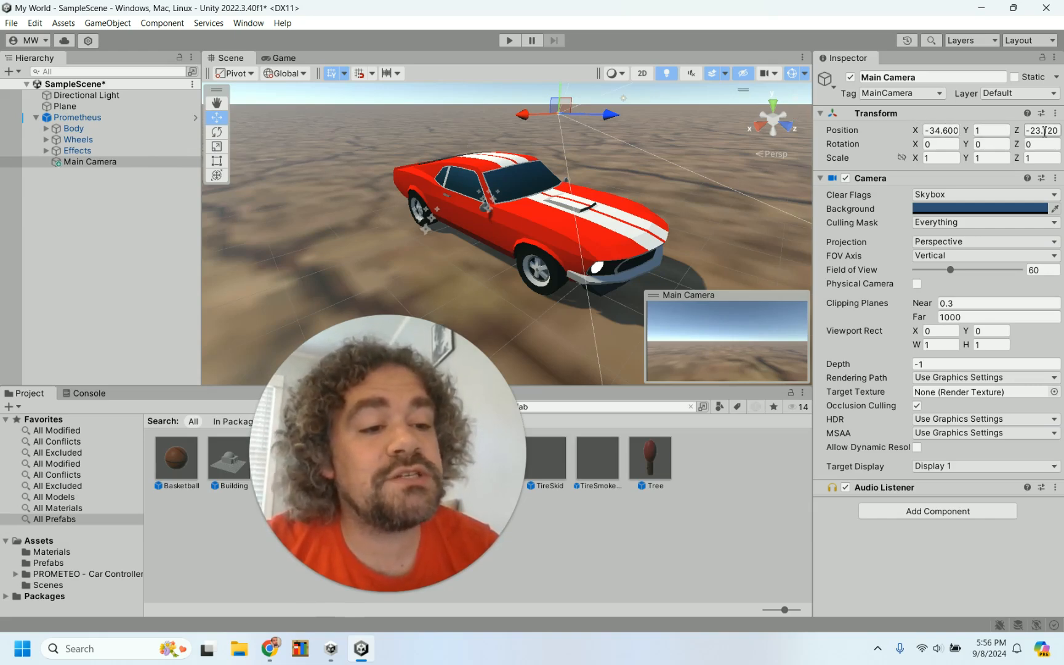
Set the Main Camera's position to 0 in X and 0 in Z relative to the car.
click(940, 130)
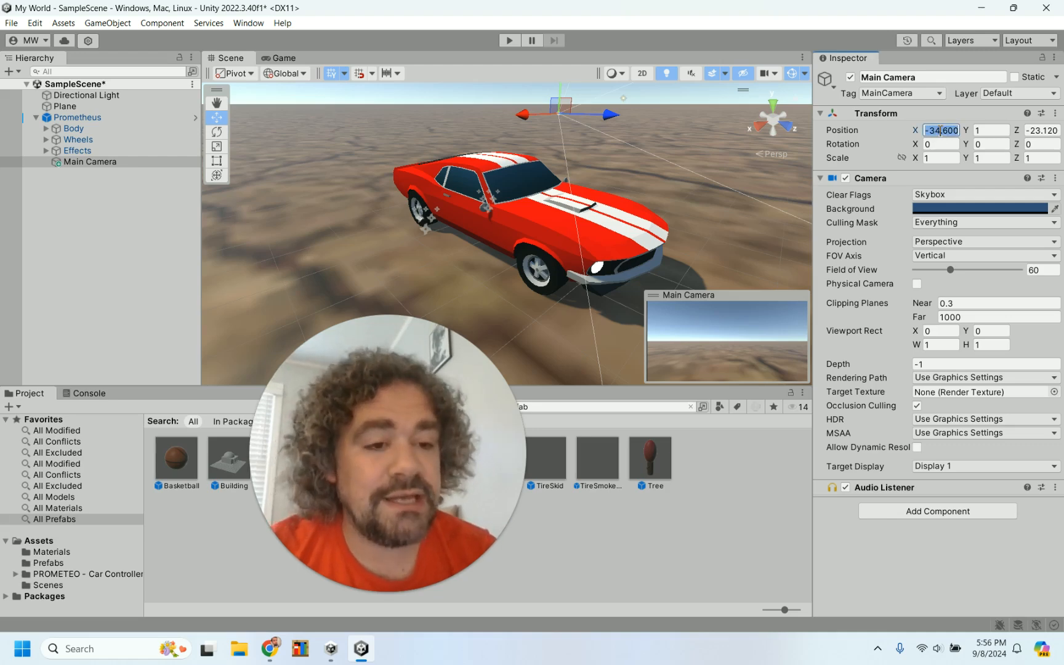
text(0)
key(Tab)
key(Tab)
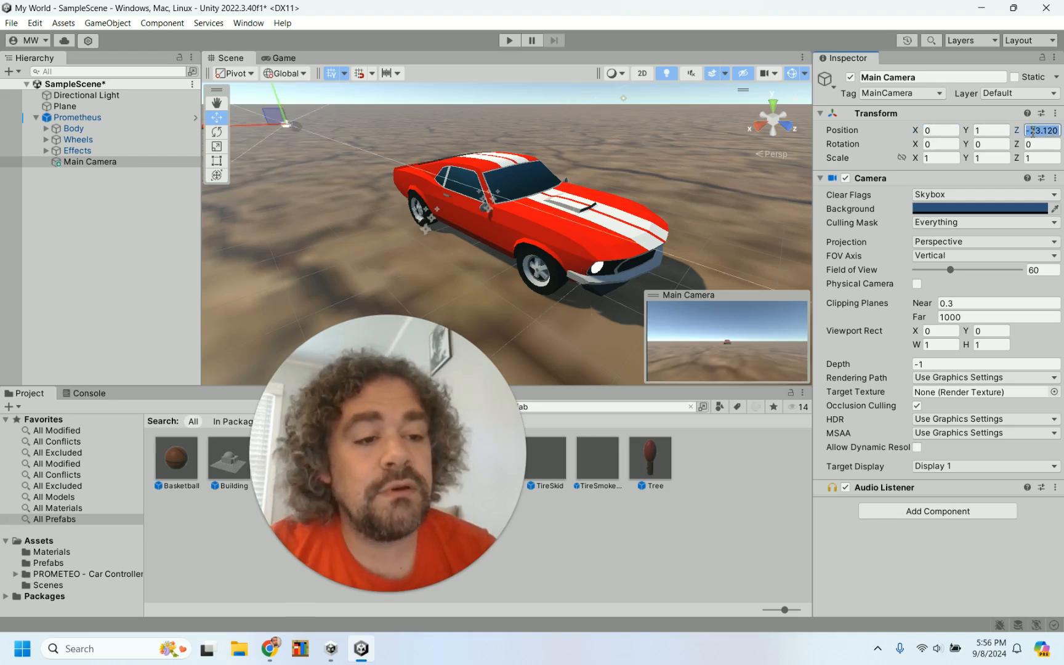
text(0)
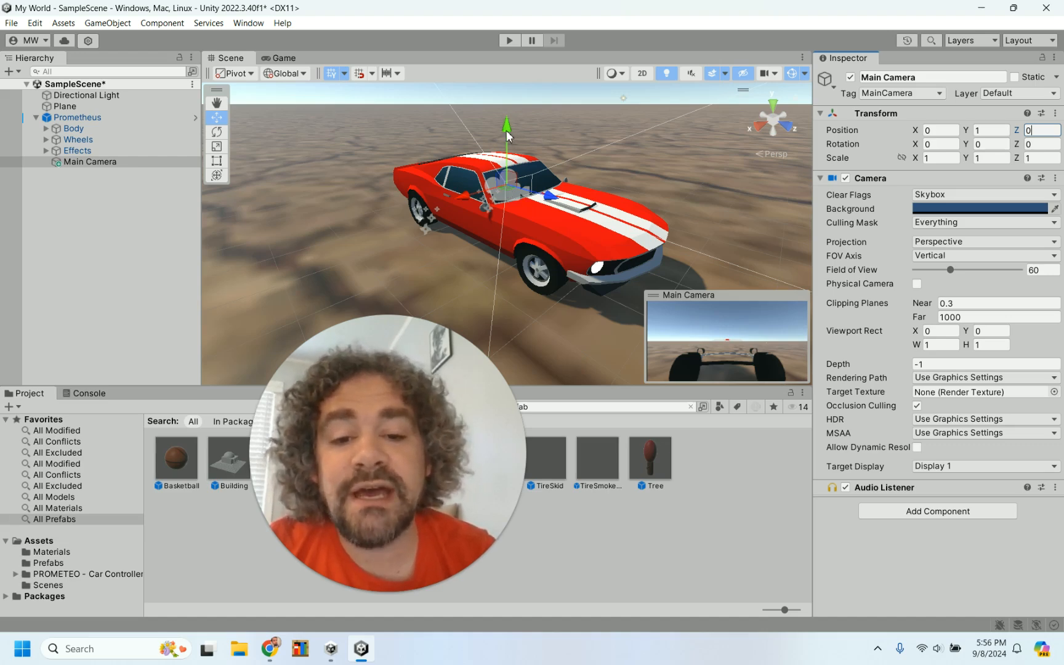
Move the Main Camera above and behind the car, to about Y 2.38 and Z -3.77.
drag(508, 136, 515, 74)
drag(550, 142, 432, 127)
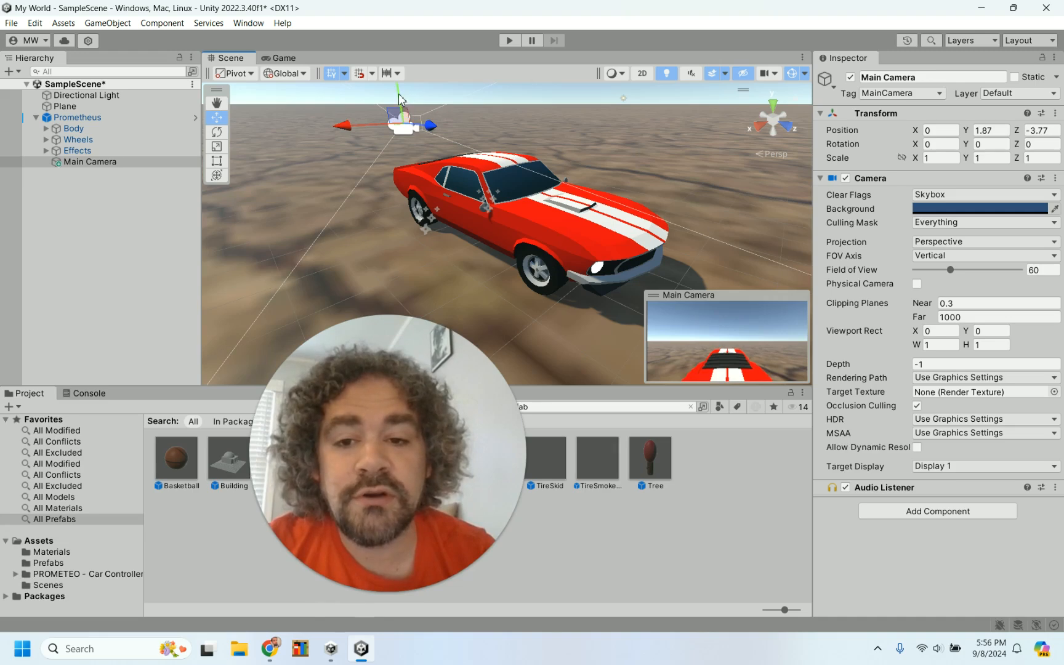
drag(398, 92, 415, 74)
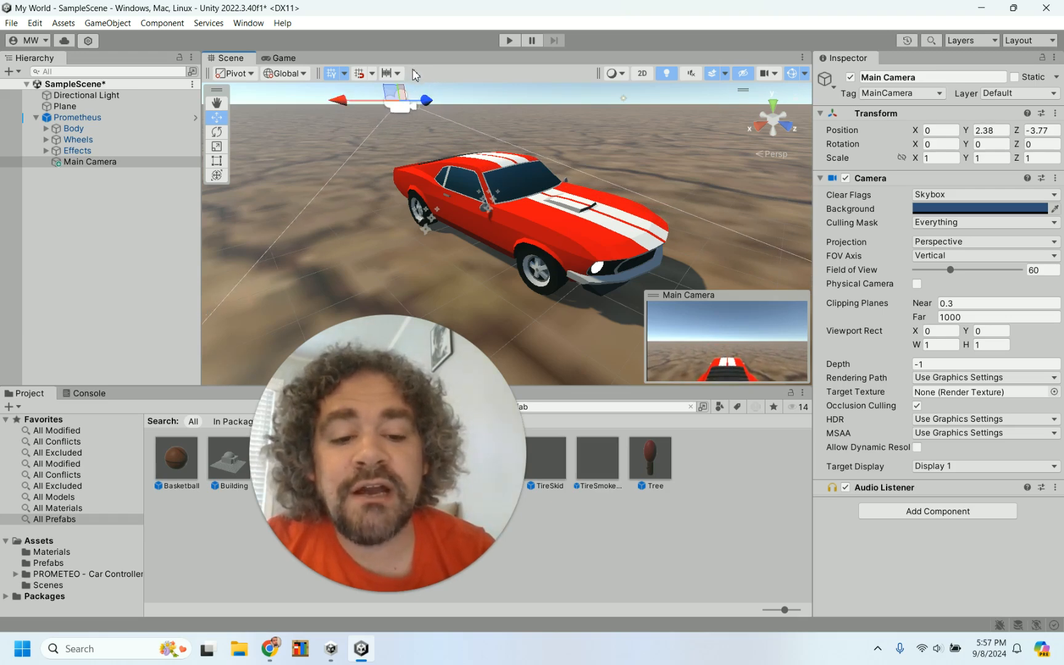
Tilt the Main Camera down to an X rotation of about 15.65 and raise it to about Y 2.85.
click(216, 131)
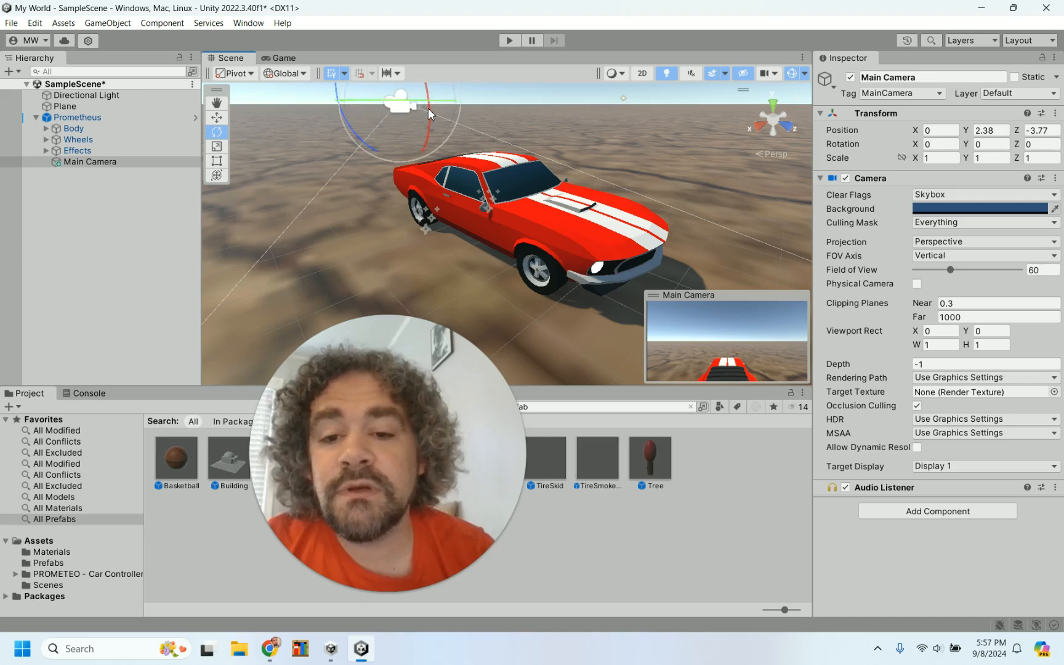
drag(428, 109, 435, 140)
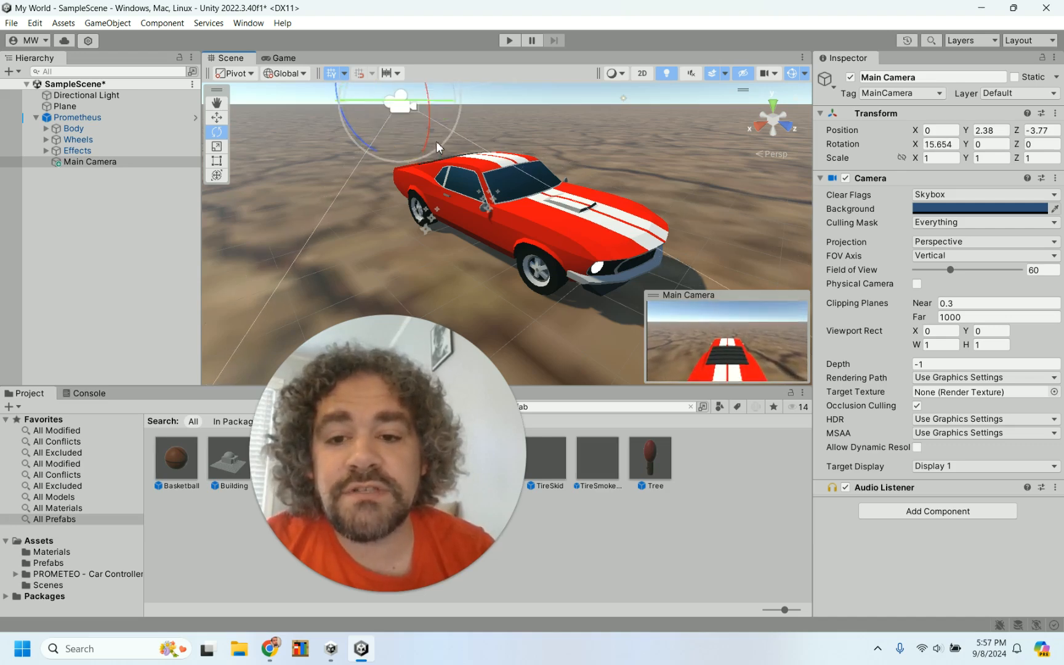
click(216, 117)
scroll(402, 119, down, 2)
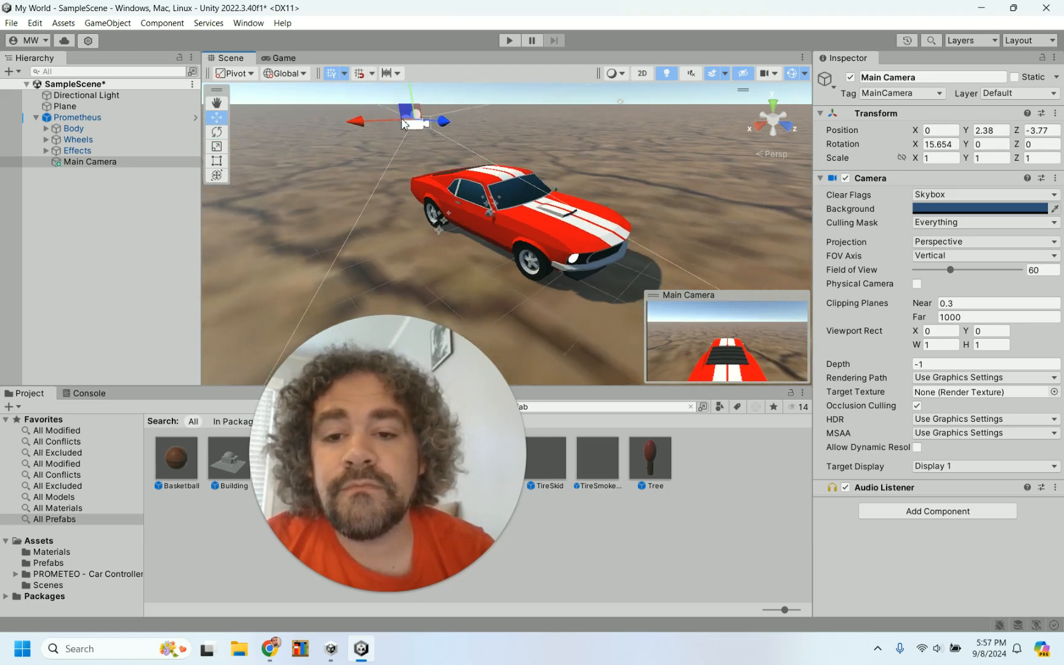
mouse_move(414, 105)
mouse_down()
mouse_move(413, 73)
mouse_move(416, 85)
mouse_up()
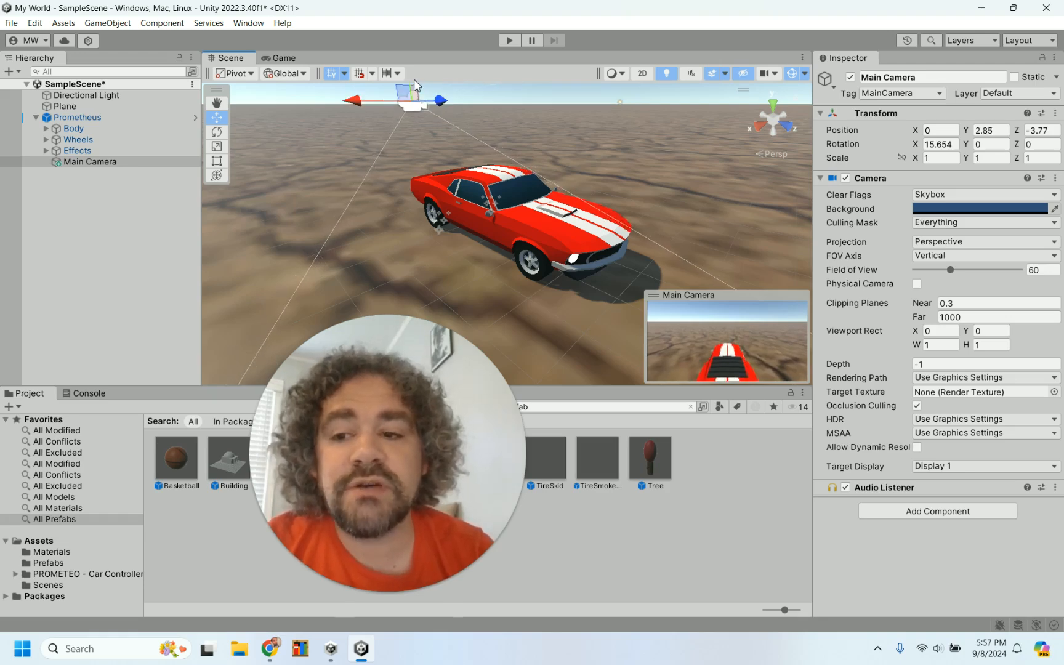
Test driving the car forward in Play mode with the camera behind it, and stop playback.
click(509, 40)
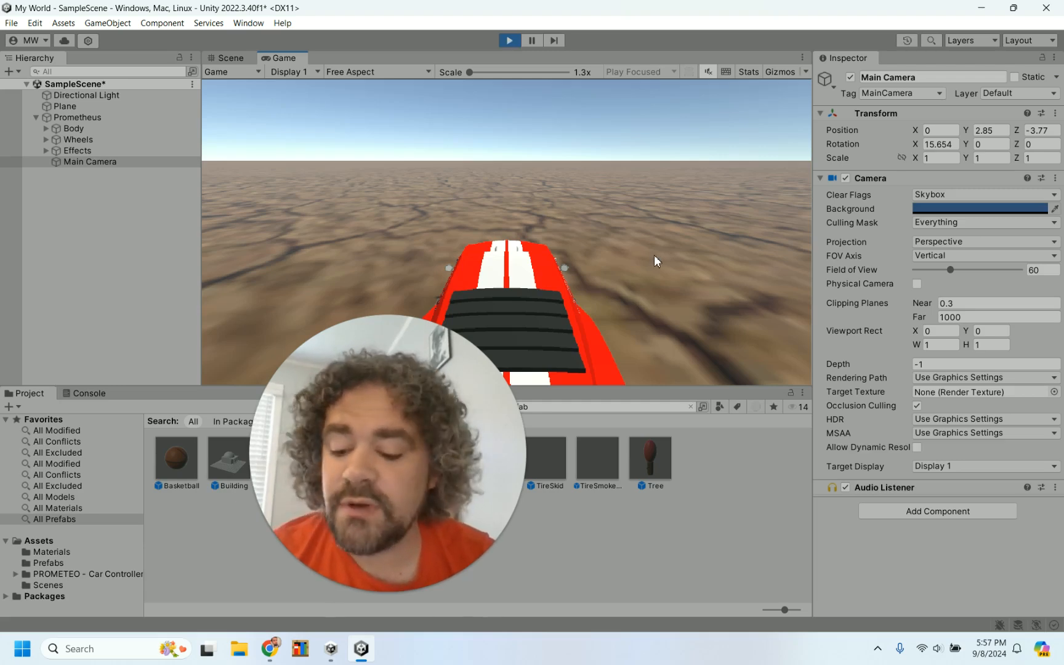
key(w)
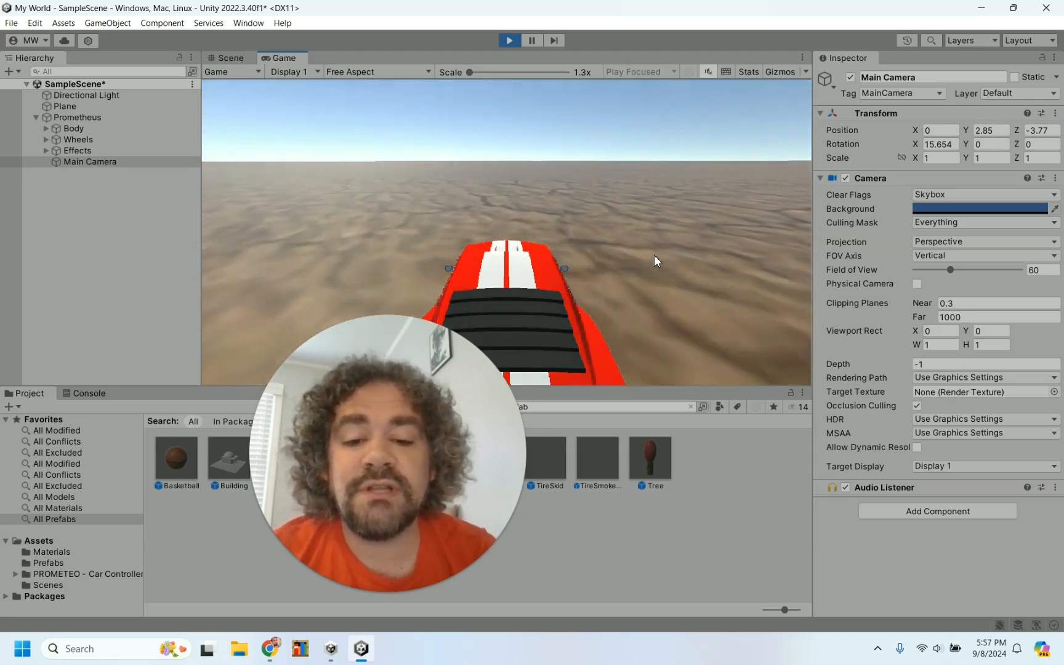
click(509, 40)
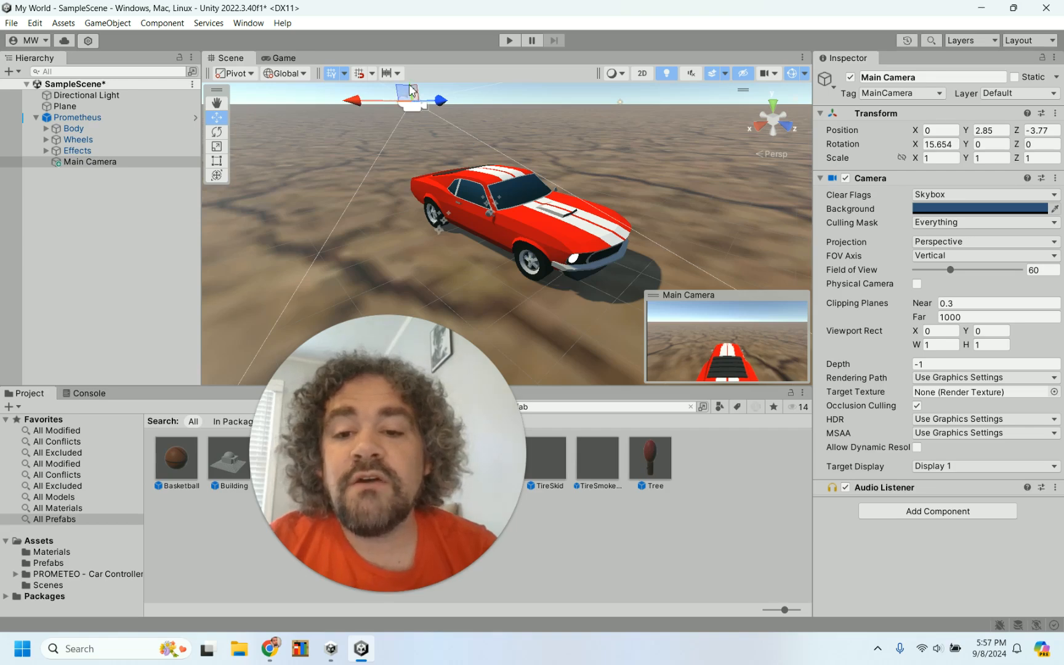
Move the Main Camera forward and down into the car, to about Y 1.31 and Z -0.51.
scroll(410, 91, down, 2)
drag(429, 100, 435, 116)
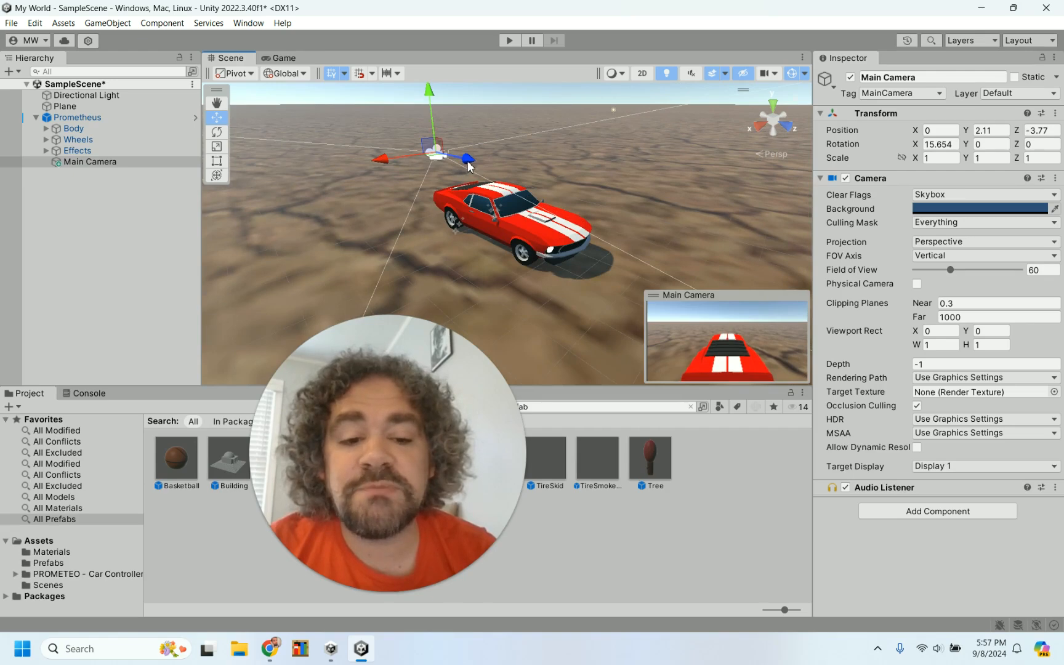
drag(467, 161, 541, 150)
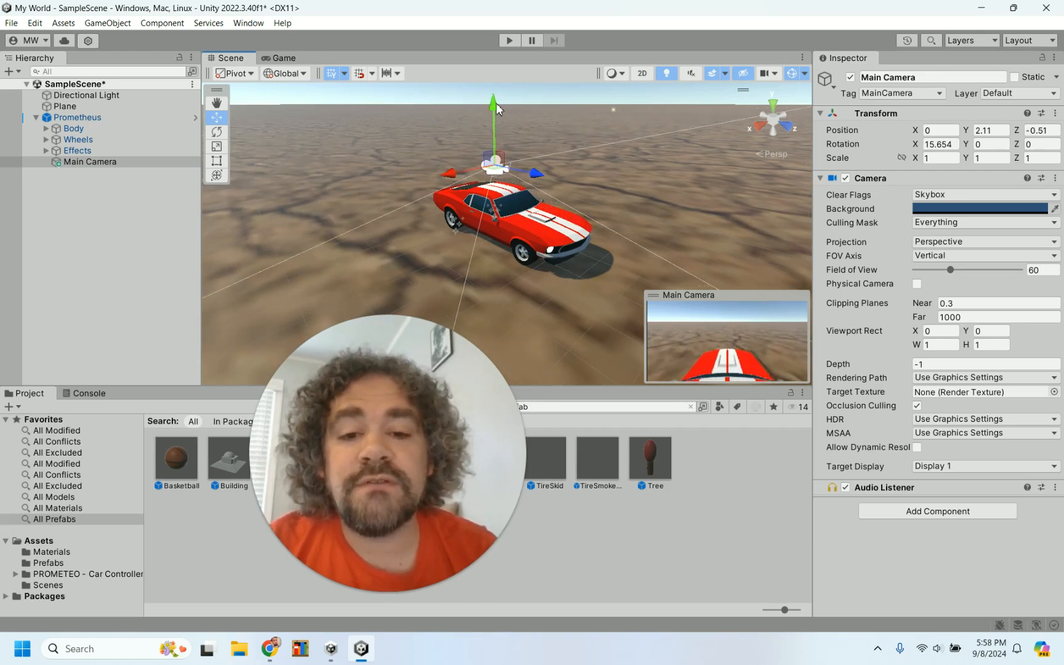
drag(496, 109, 494, 141)
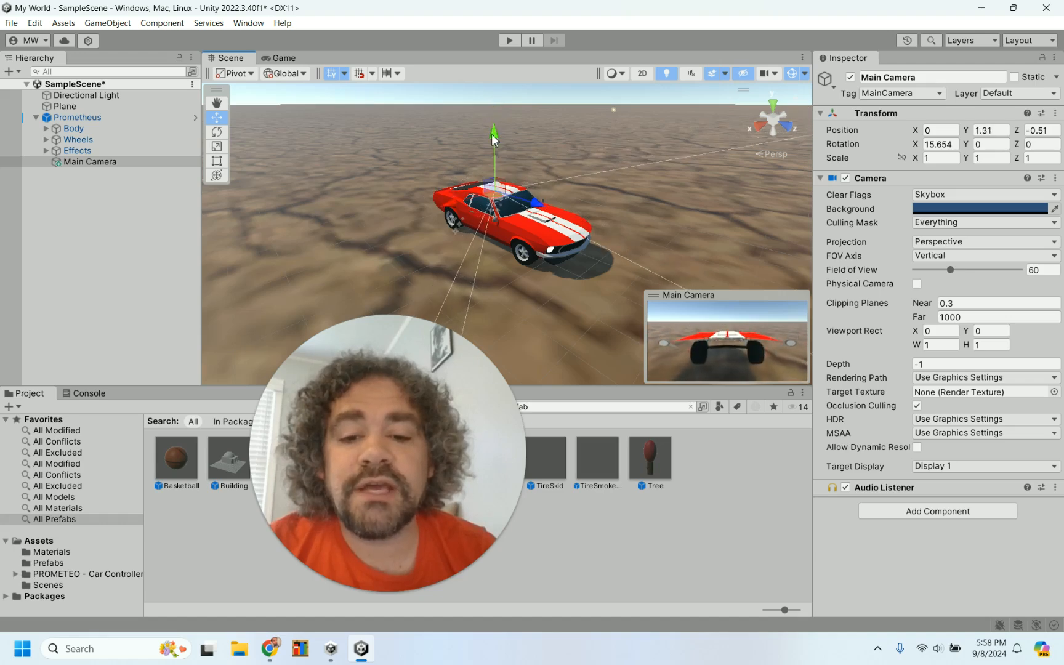
Set the Main Camera's X rotation to 0 and move it forward over the hood to about Z 0.38.
click(217, 133)
click(940, 146)
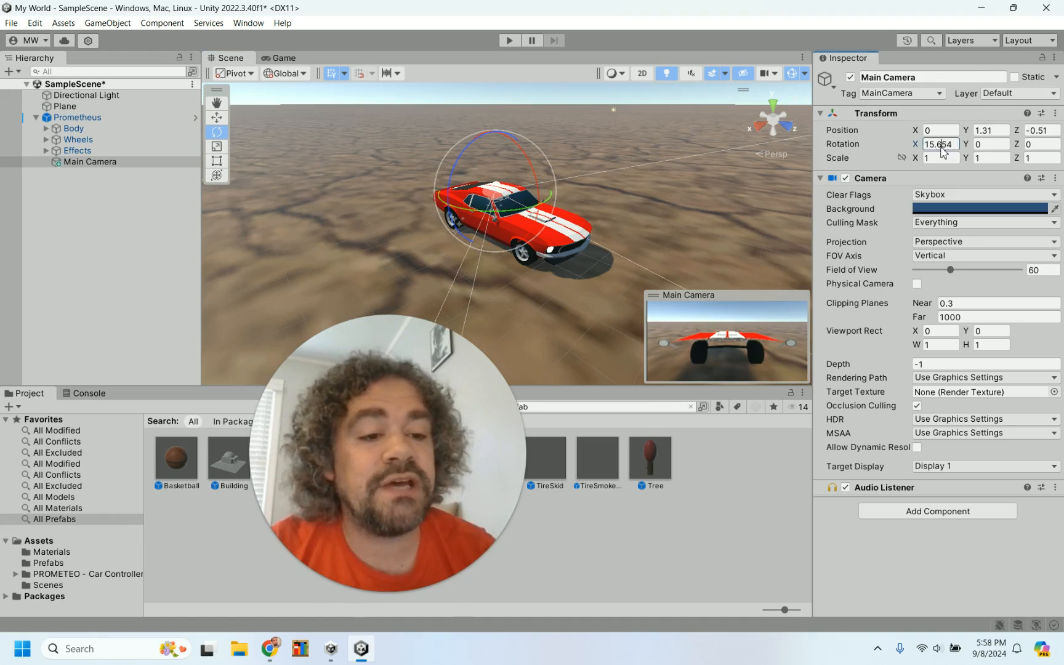
text(0)
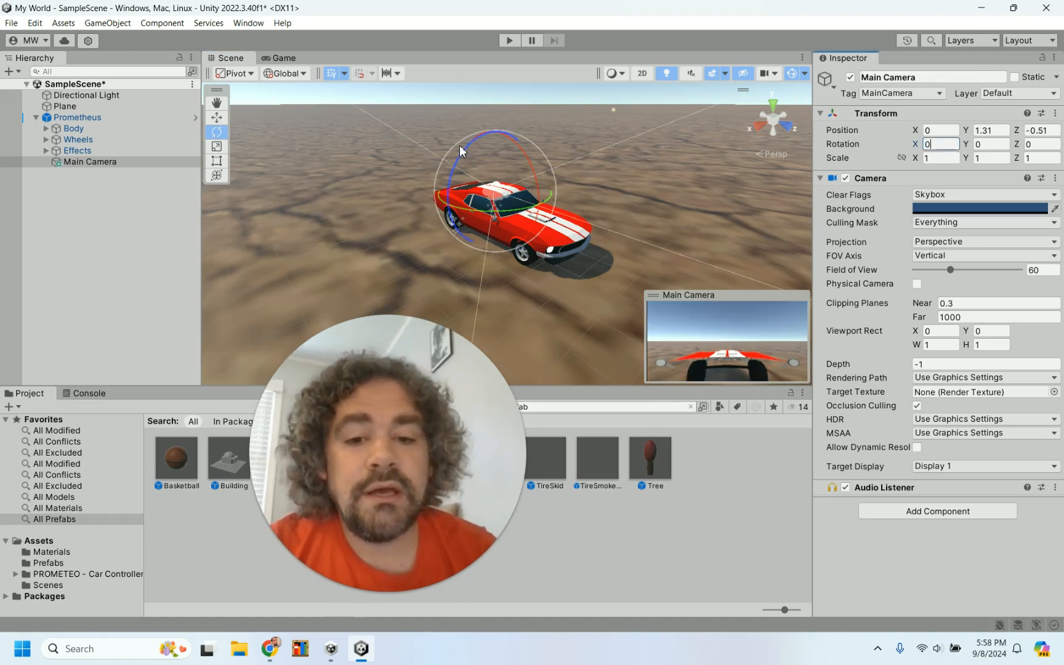
click(217, 117)
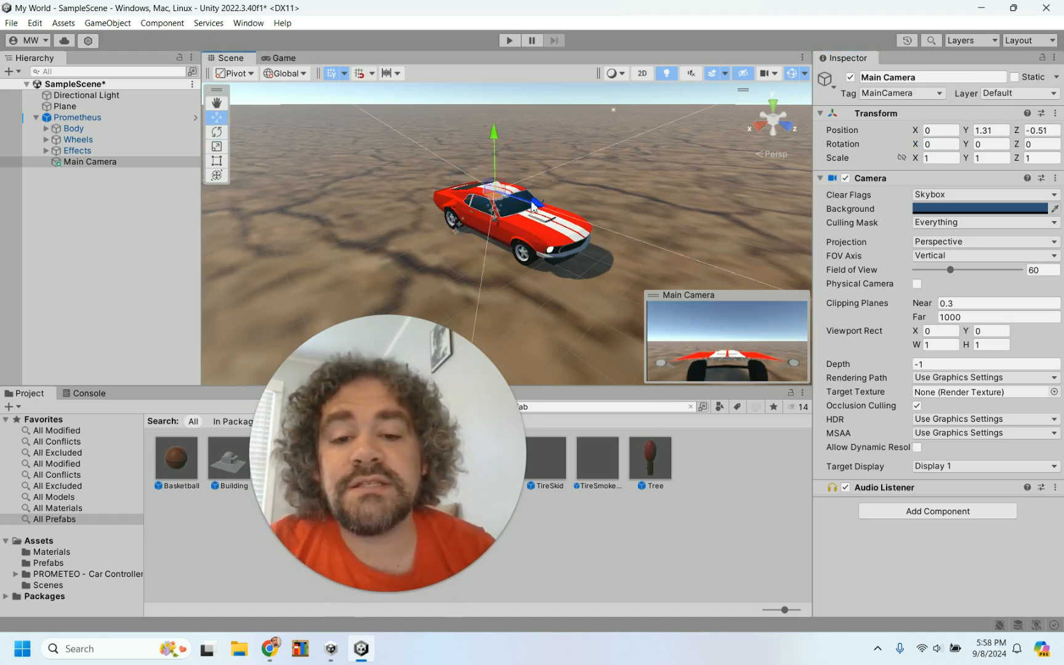
drag(535, 208, 563, 203)
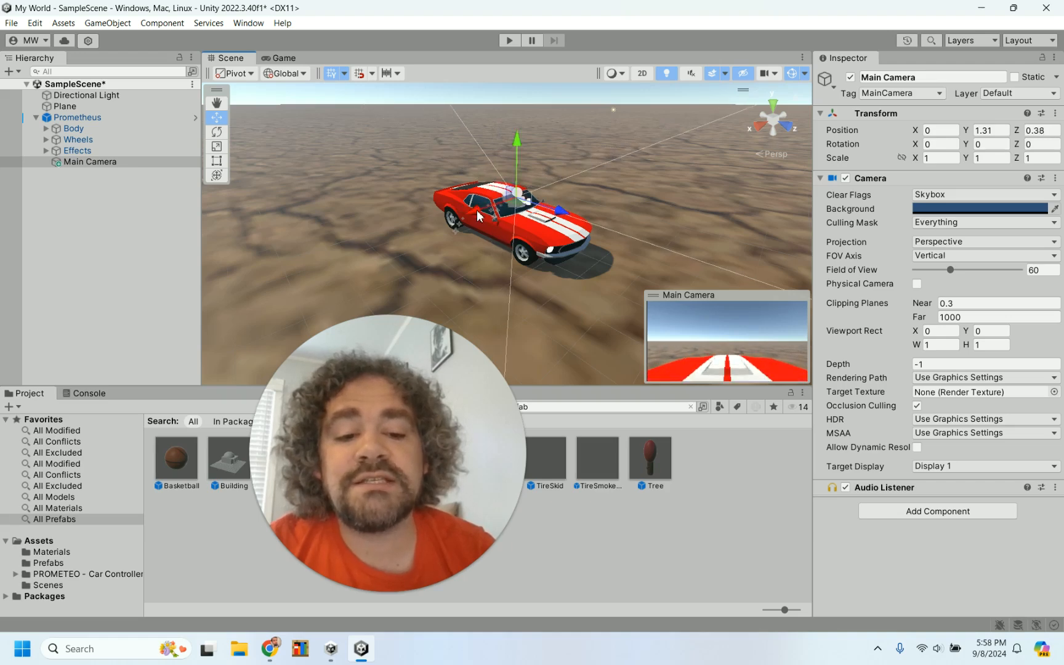
Test the forward-facing hood camera view in Play mode, and stop playback.
click(509, 40)
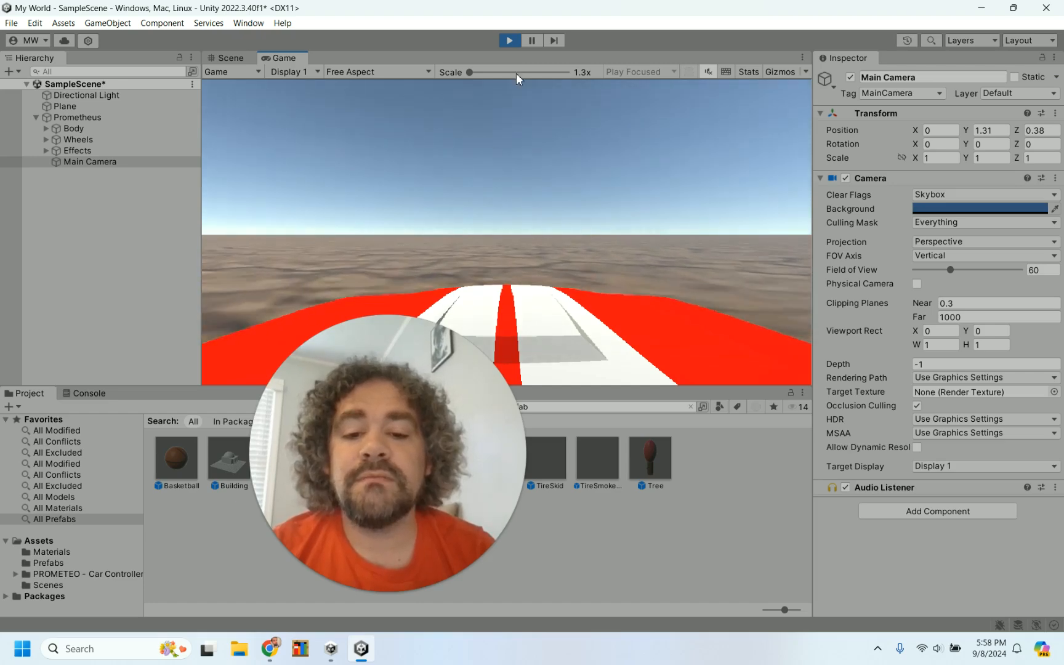
click(510, 40)
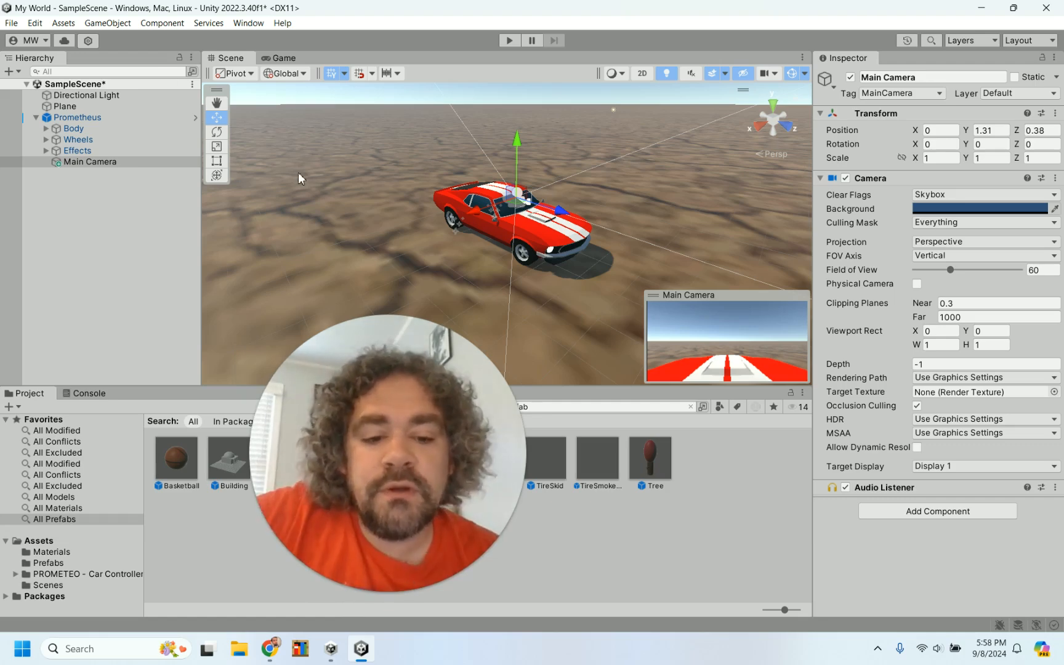
scroll(436, 161, down, 5)
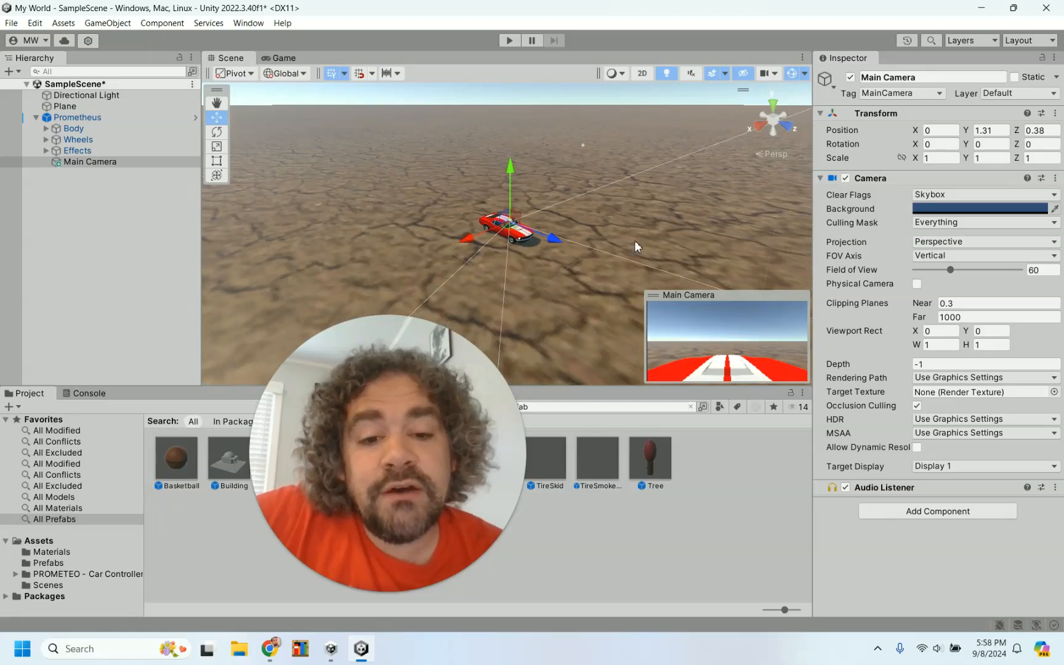
click(511, 40)
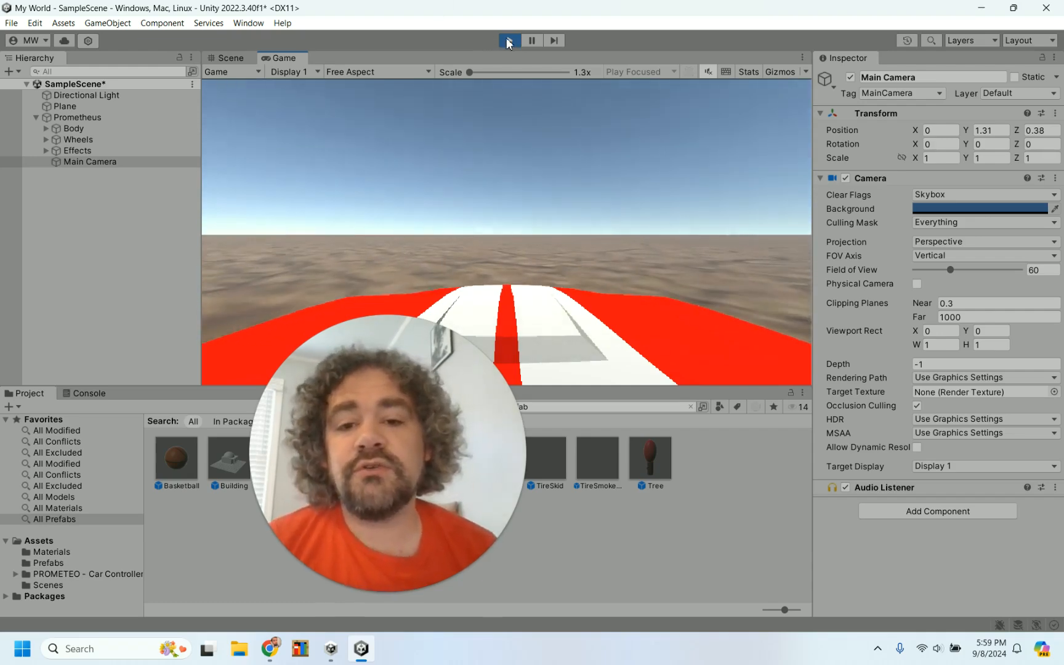
click(510, 40)
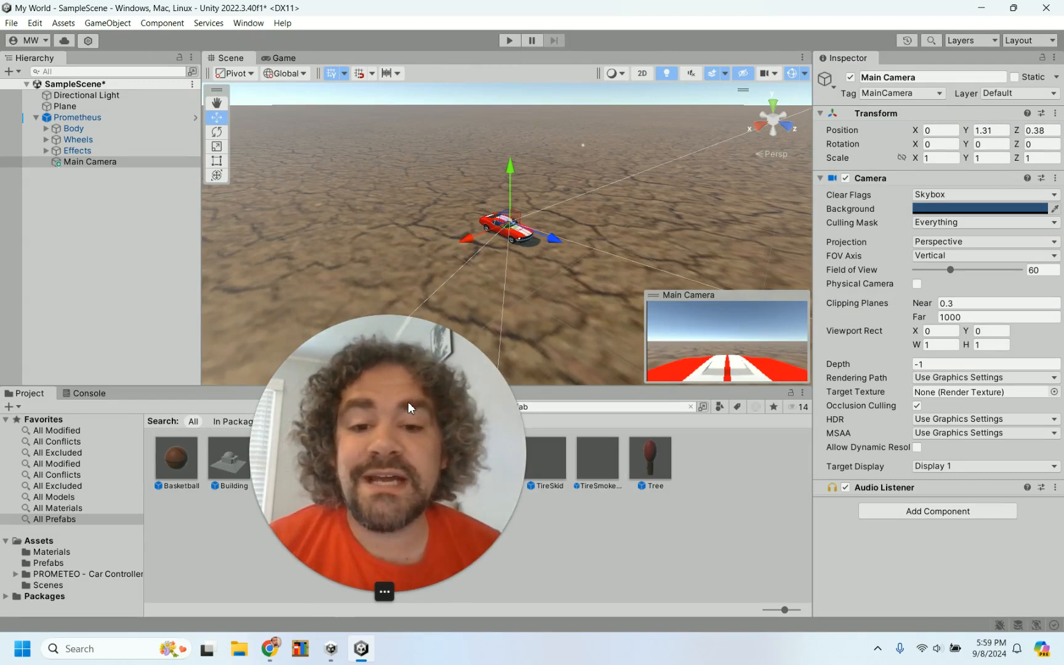
drag(408, 401, 692, 386)
drag(745, 387, 761, 387)
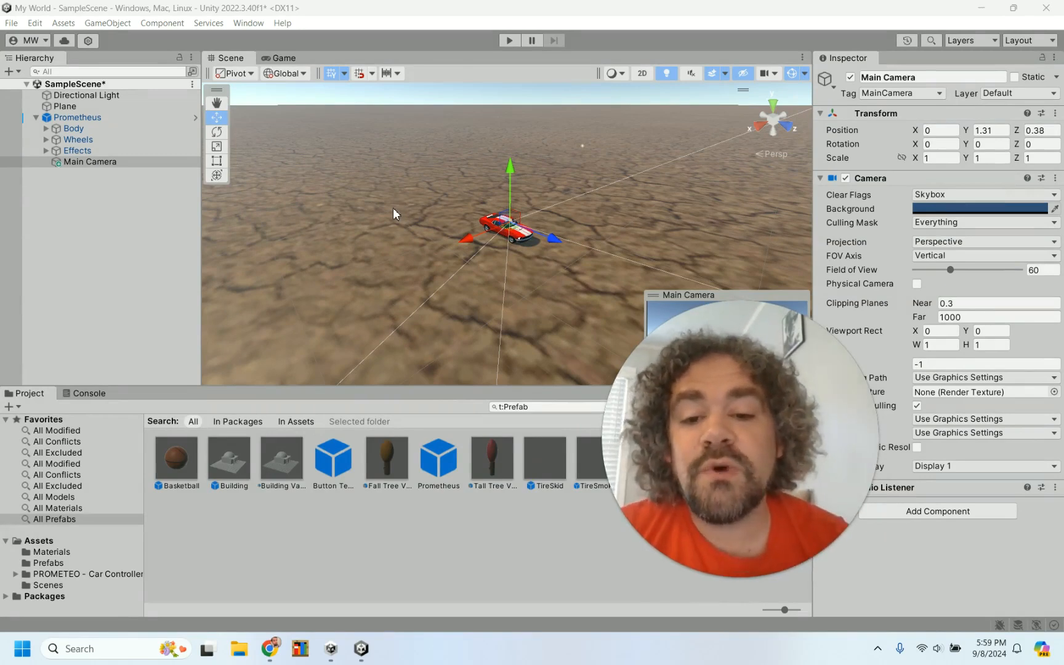
Delete the ground Plane from the scene and create a Terrain object in its place.
click(86, 110)
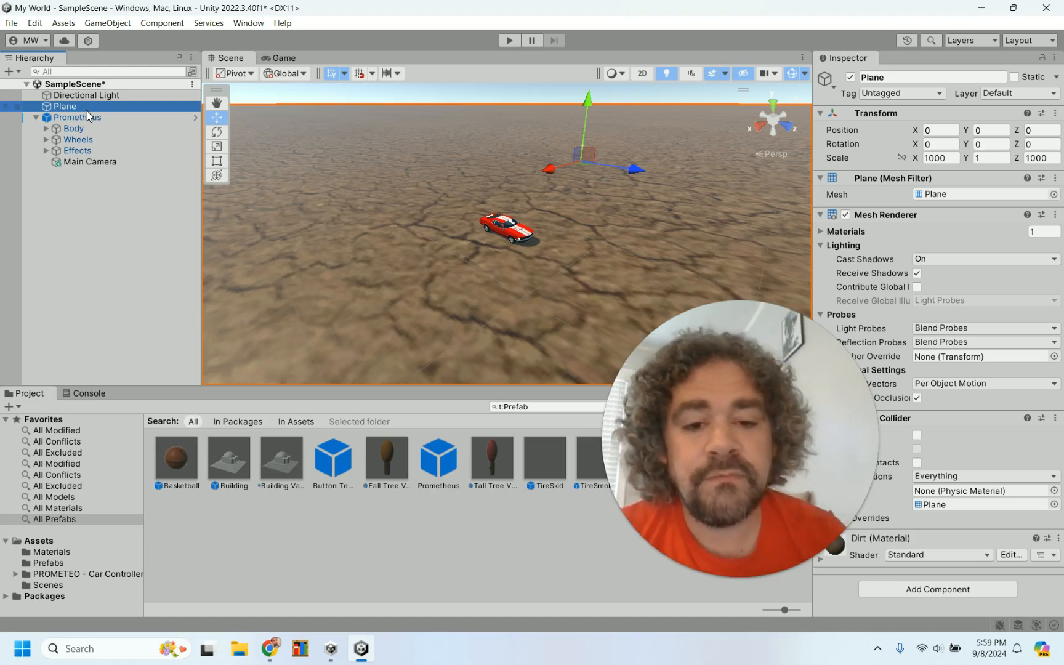
key(Delete)
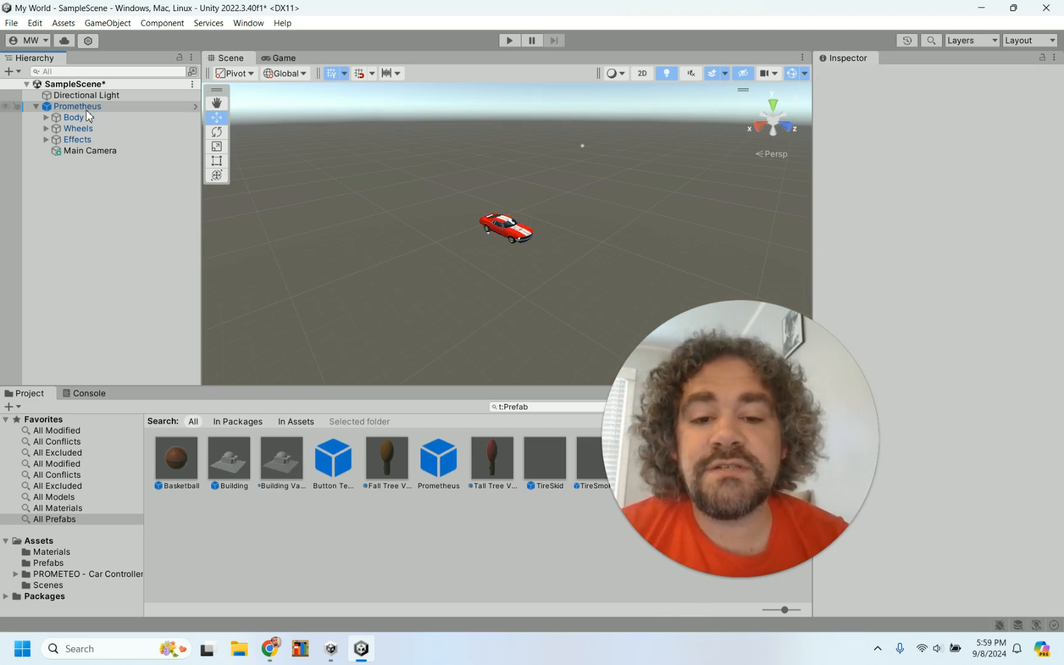
right_click(79, 217)
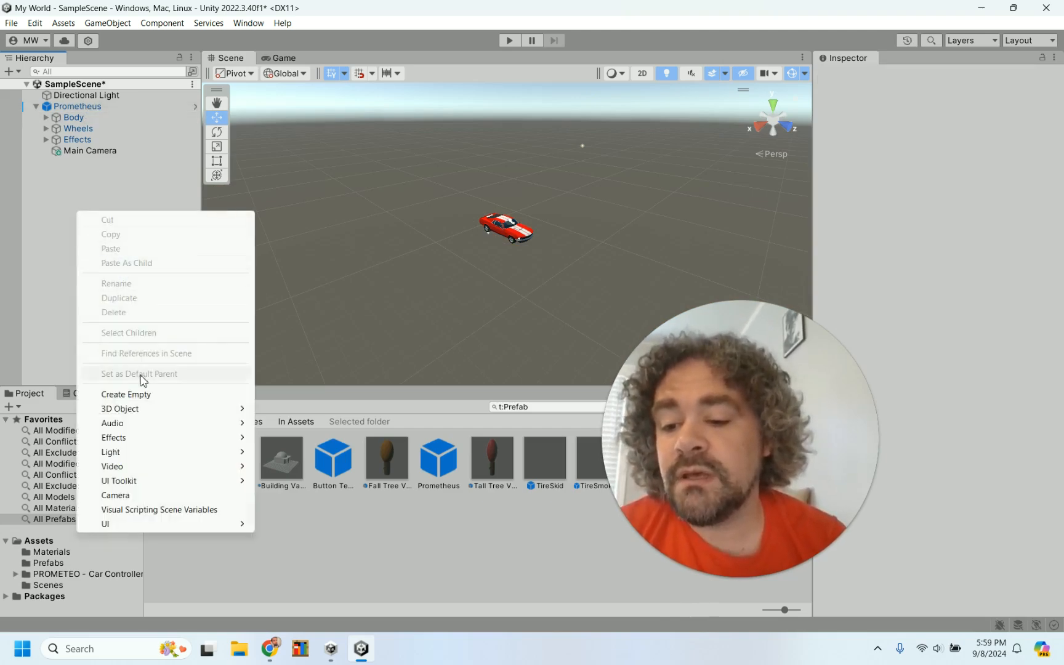
mouse_move(160, 411)
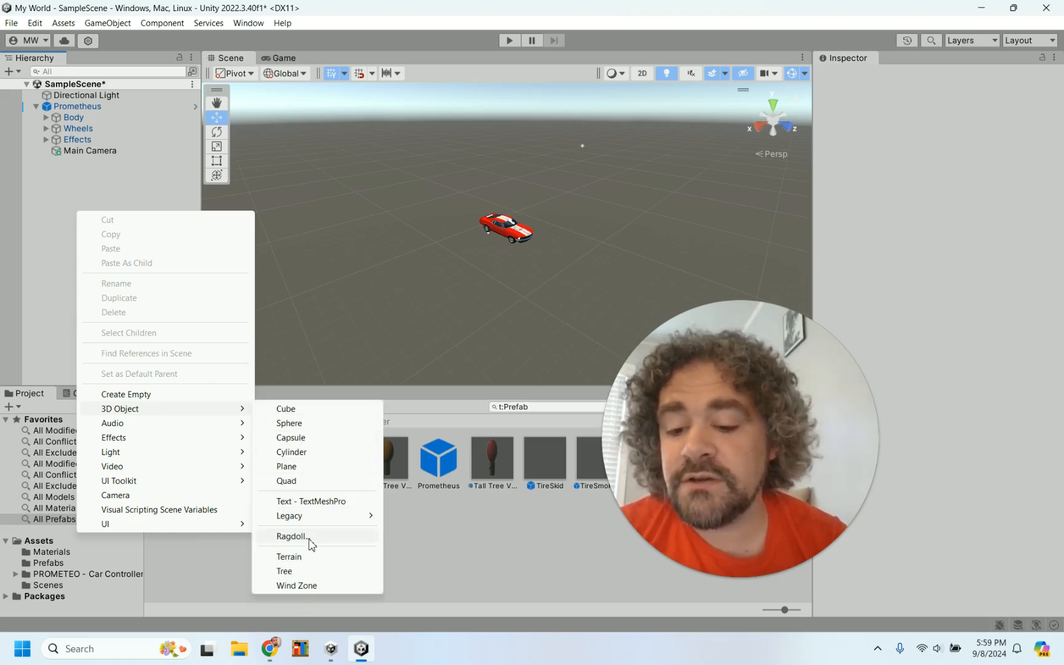
click(335, 557)
Examine the extent of the new terrain relative to the Prometheus car.
scroll(483, 315, down, 5)
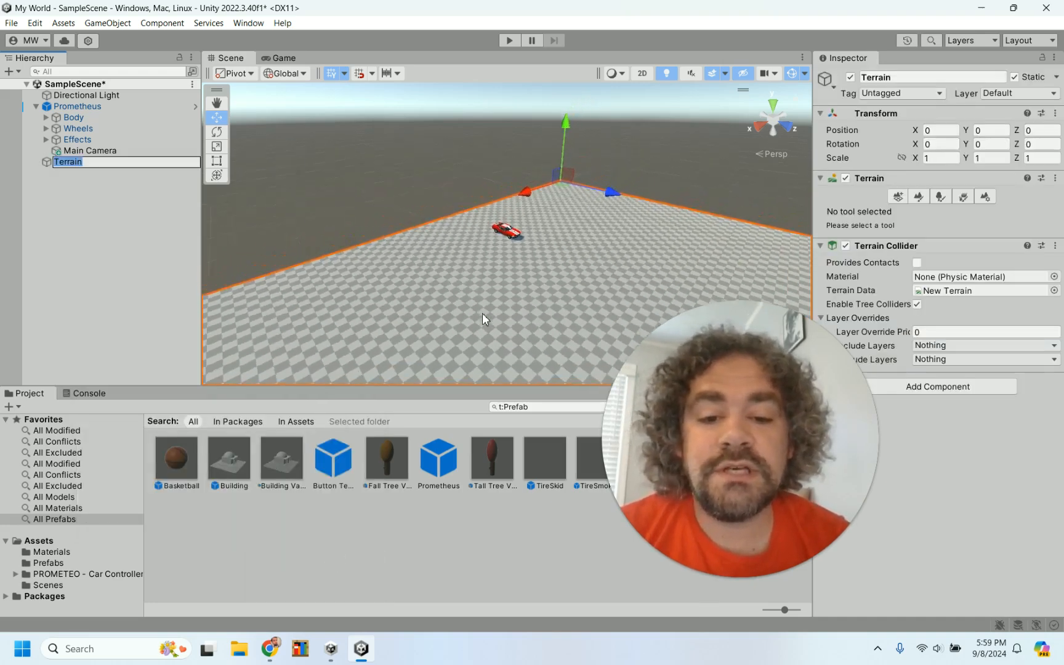
scroll(482, 314, down, 8)
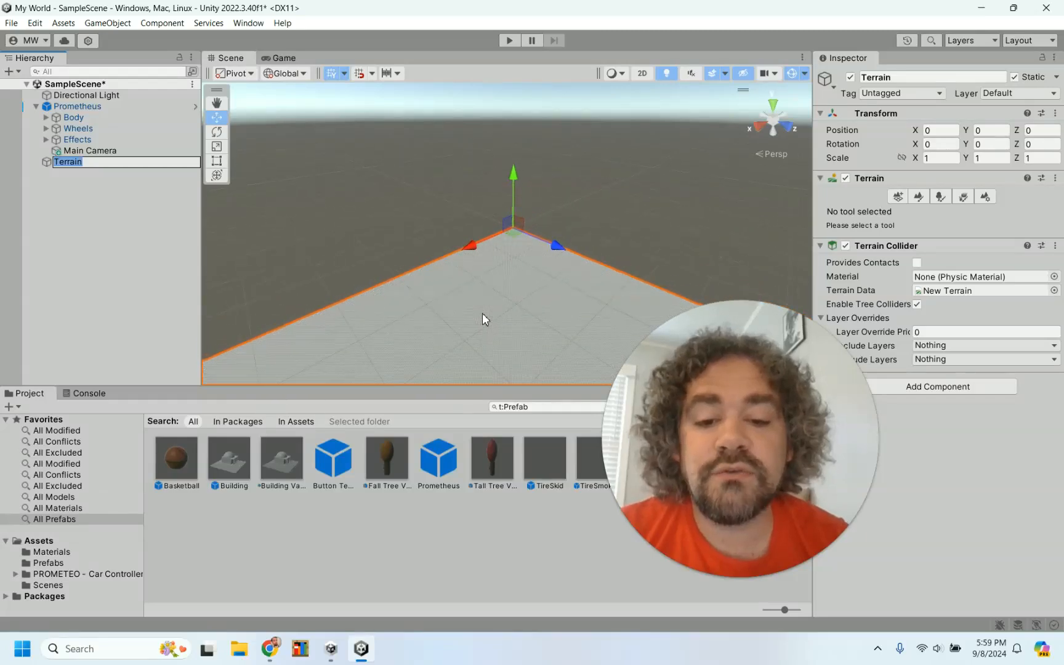
scroll(482, 317, up, 10)
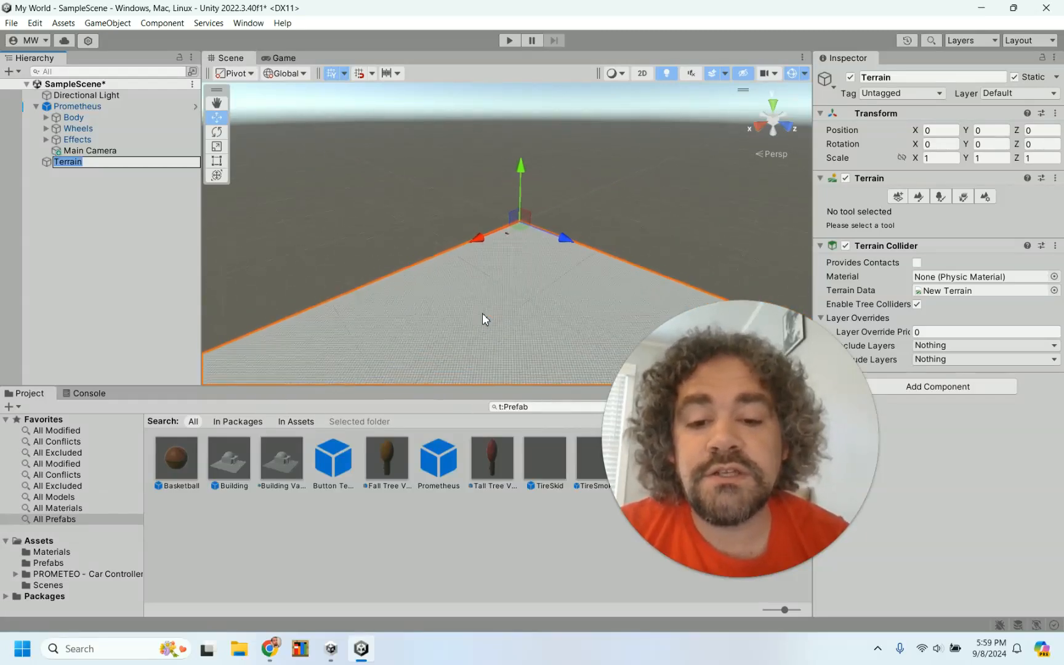
scroll(482, 314, up, 4)
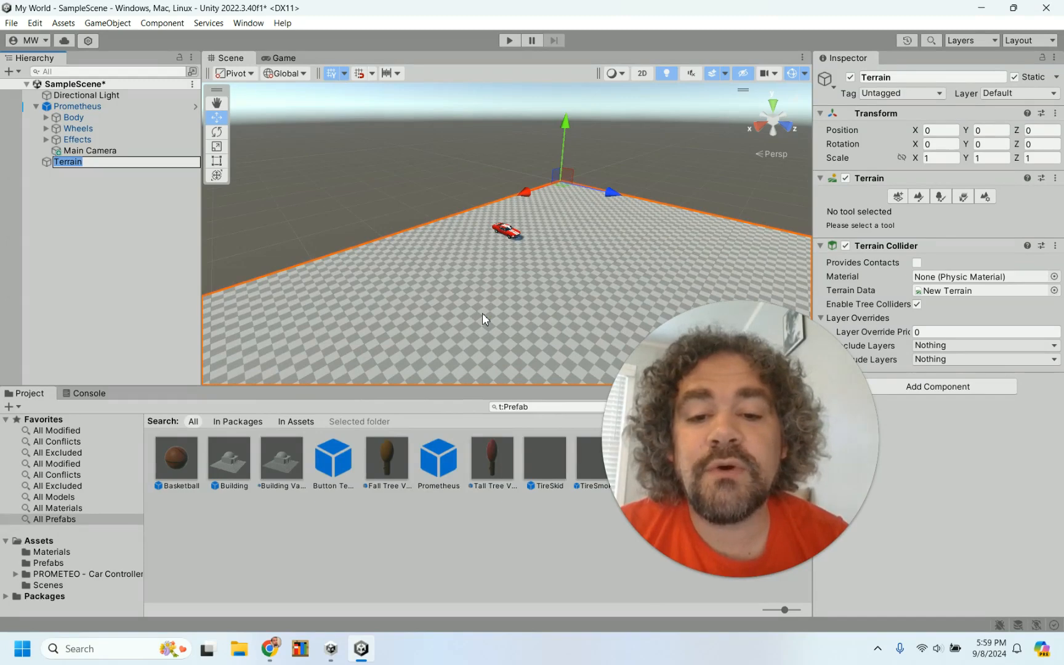
scroll(482, 318, down, 3)
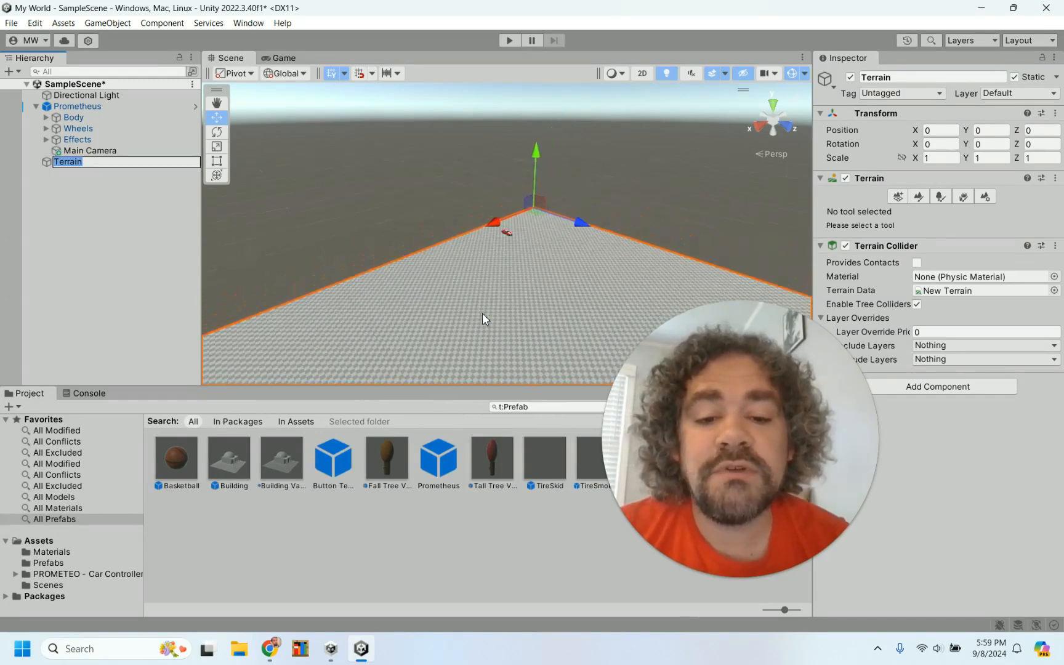
scroll(482, 313, up, 5)
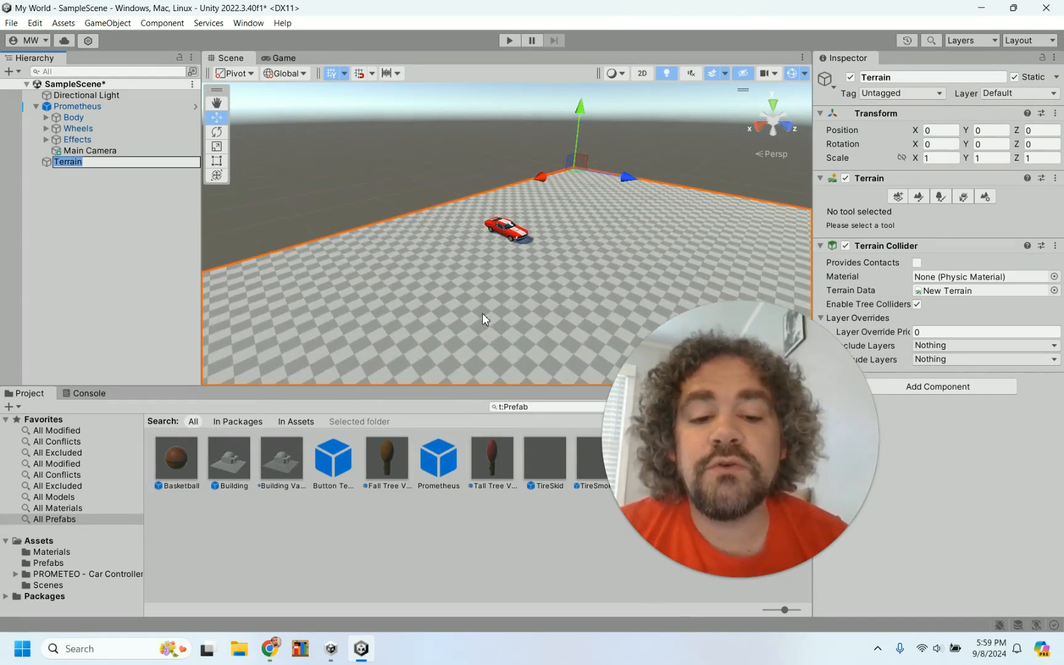
drag(740, 387, 952, 458)
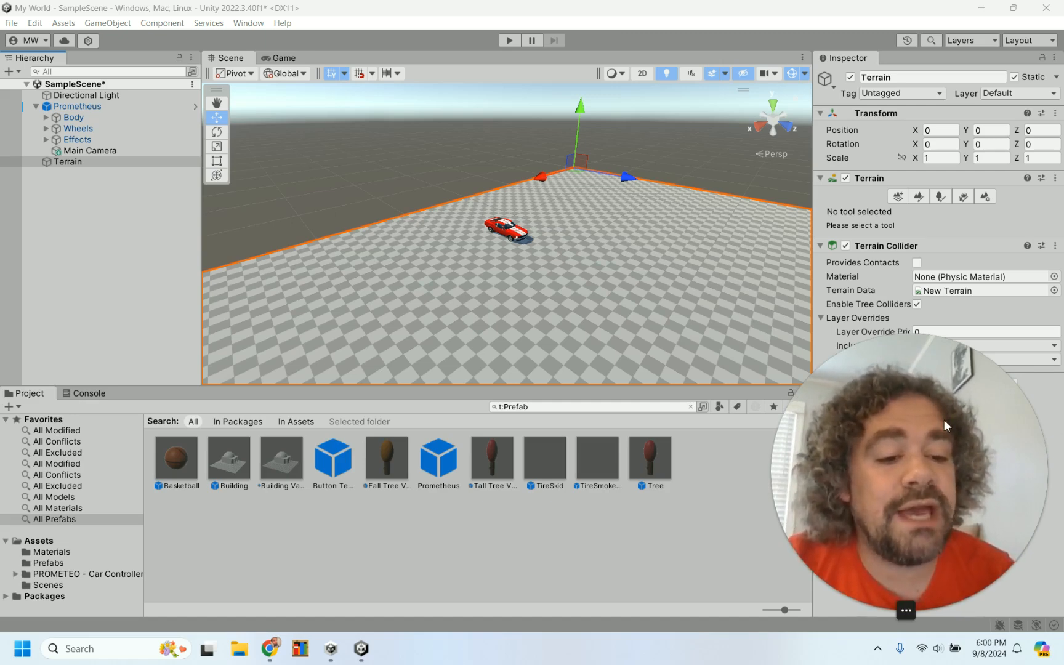
drag(943, 421, 713, 436)
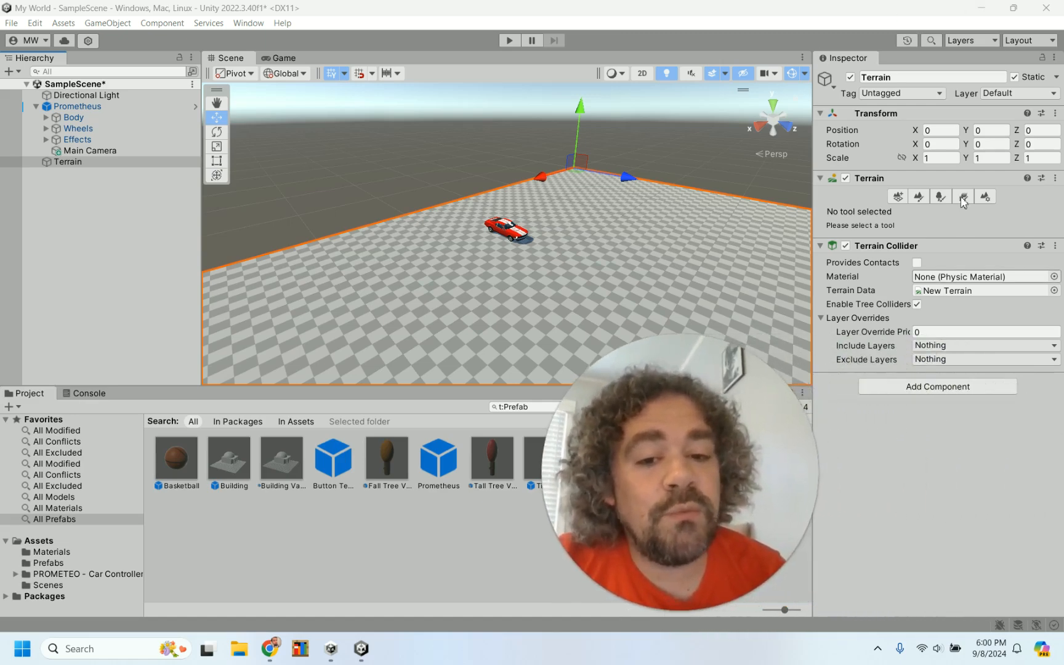
Create three neighbor terrains at (-1000, 0, 0), (0, 0, -1000) and (-1000, 0, -1000) so the car is surrounded by ground.
click(897, 197)
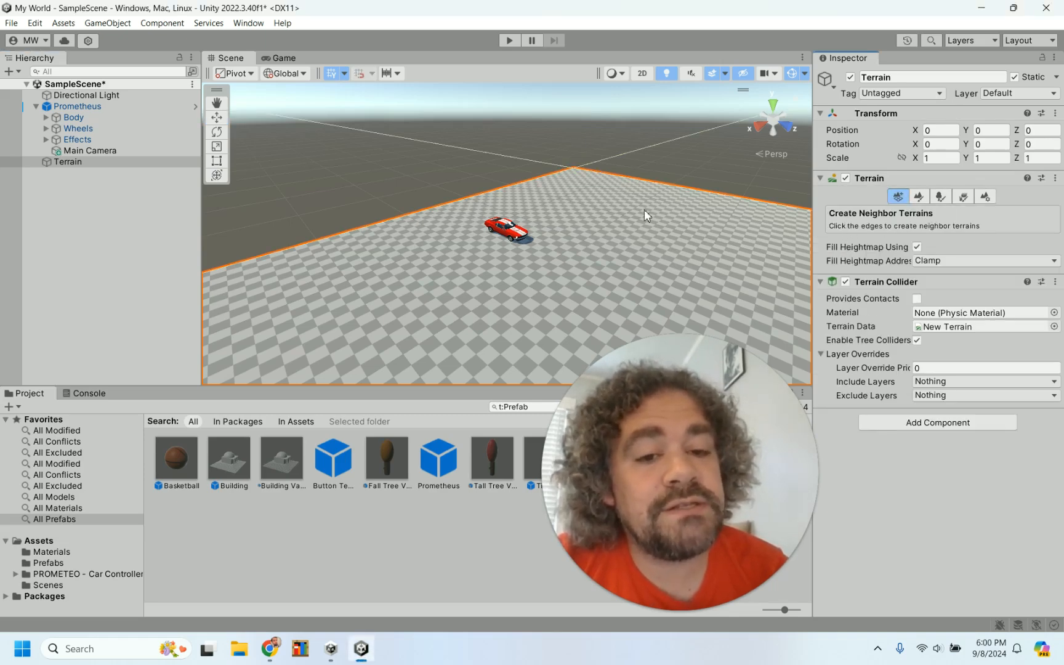
scroll(644, 215, down, 10)
scroll(644, 211, down, 8)
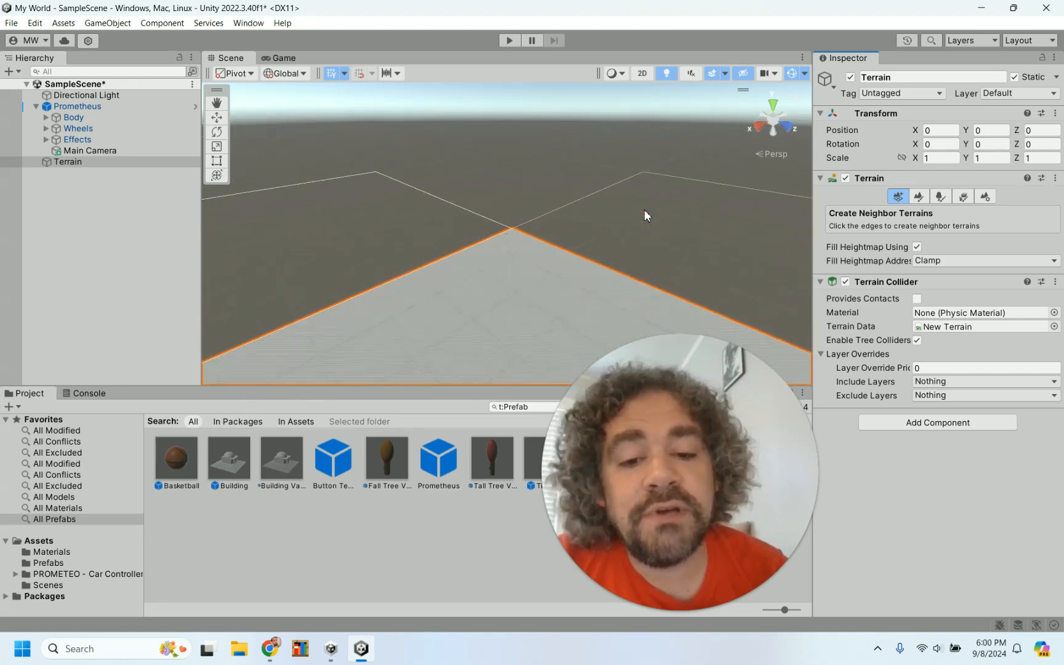
scroll(644, 210, up, 4)
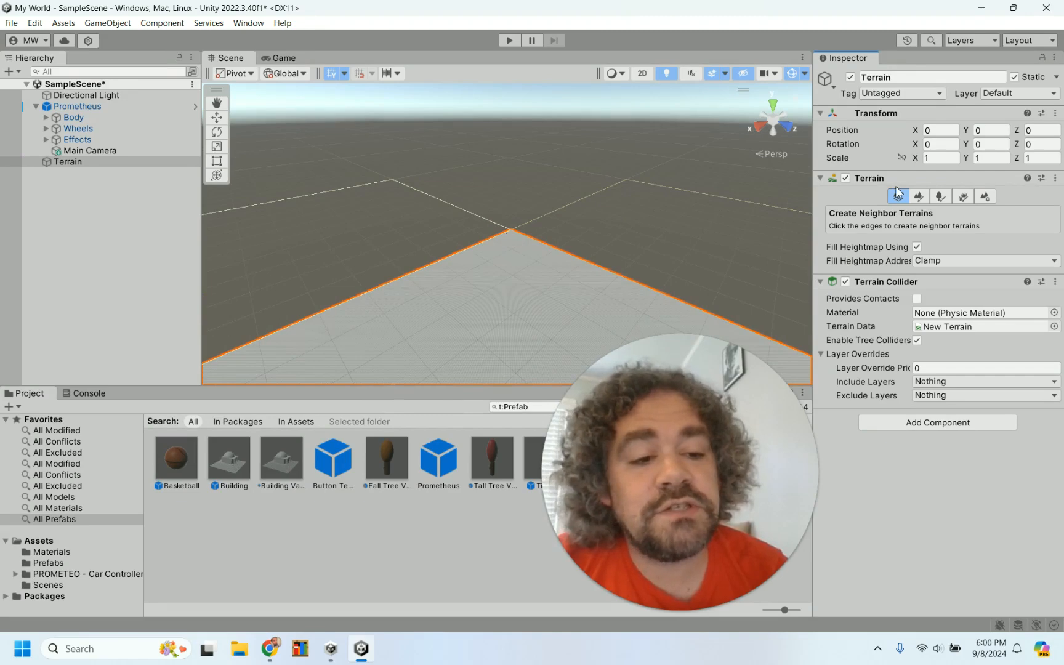
click(634, 225)
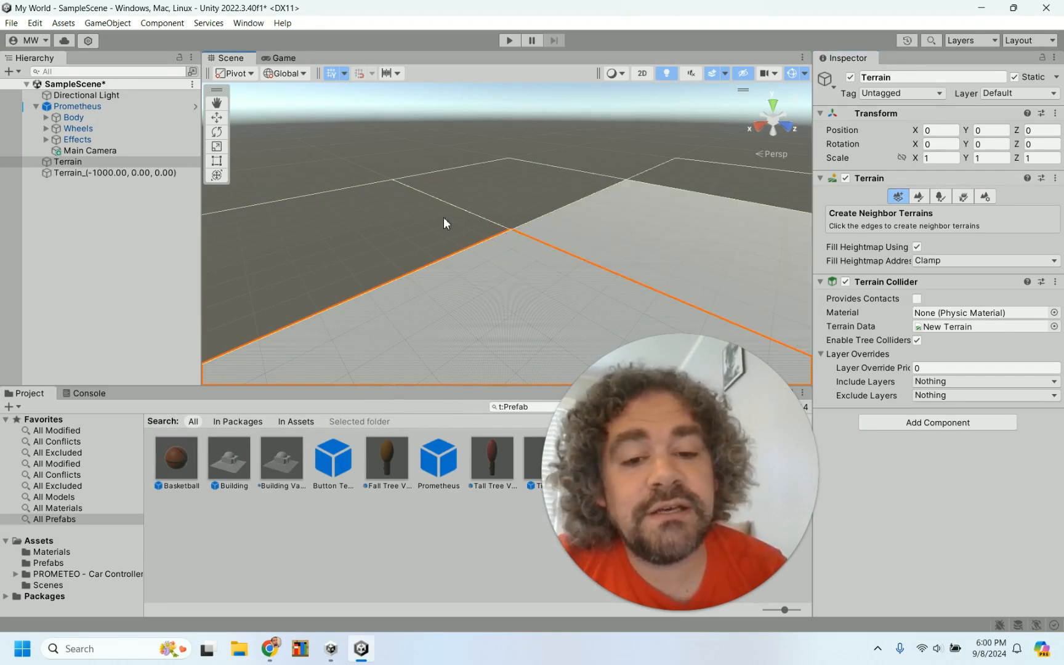
click(405, 236)
click(490, 185)
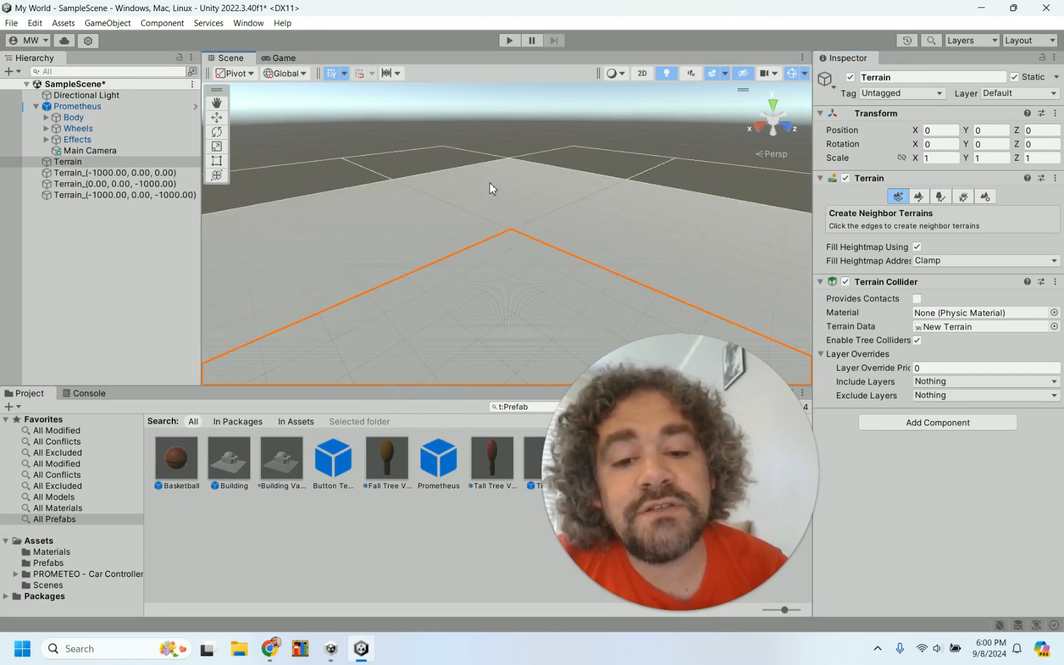
scroll(490, 182, down, 4)
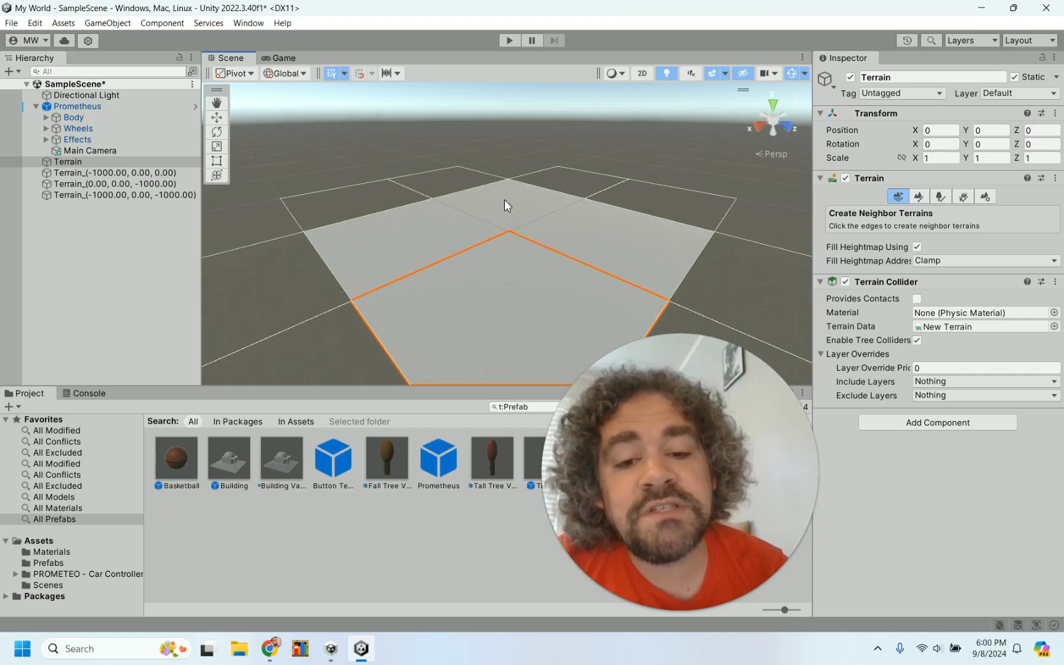
scroll(528, 283, up, 6)
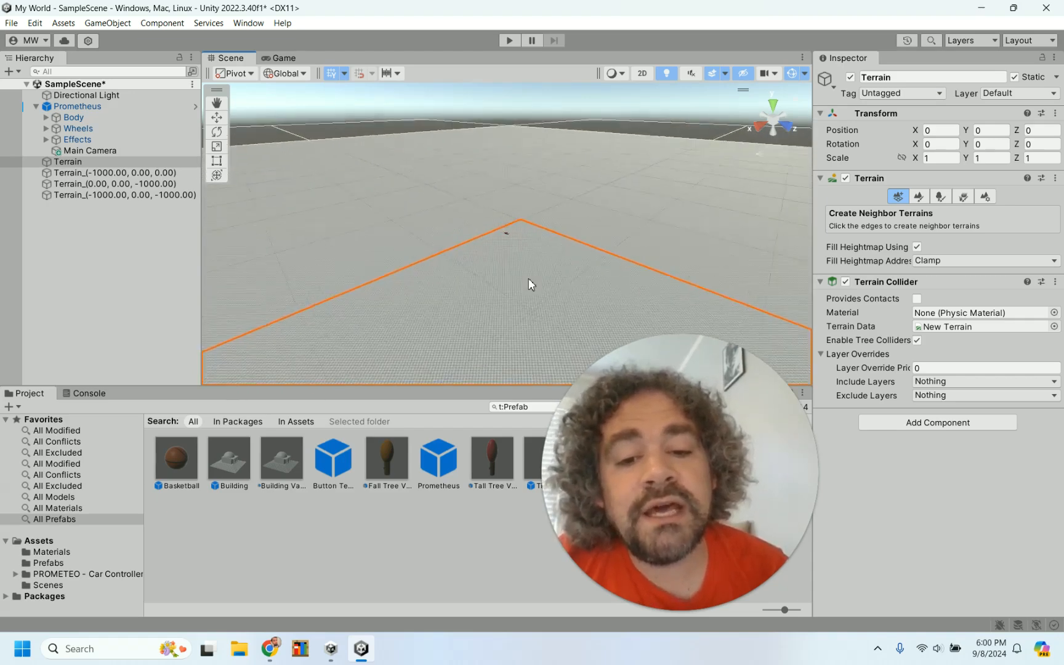
scroll(528, 284, up, 2)
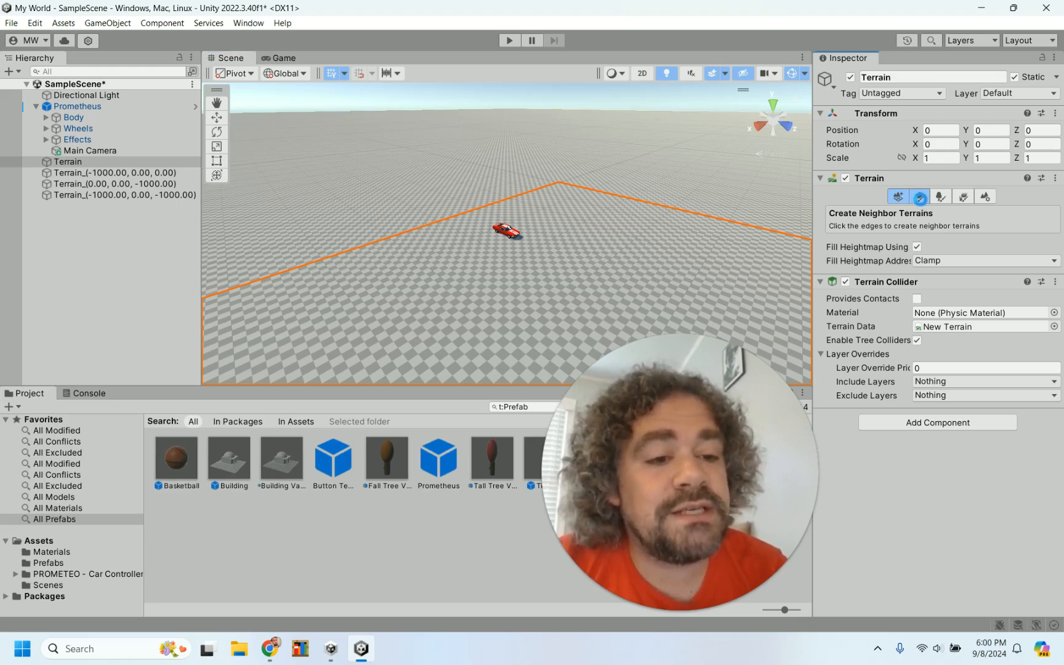
Set the Terrain's paint mode to Paint Texture and list all materials in the project.
click(919, 198)
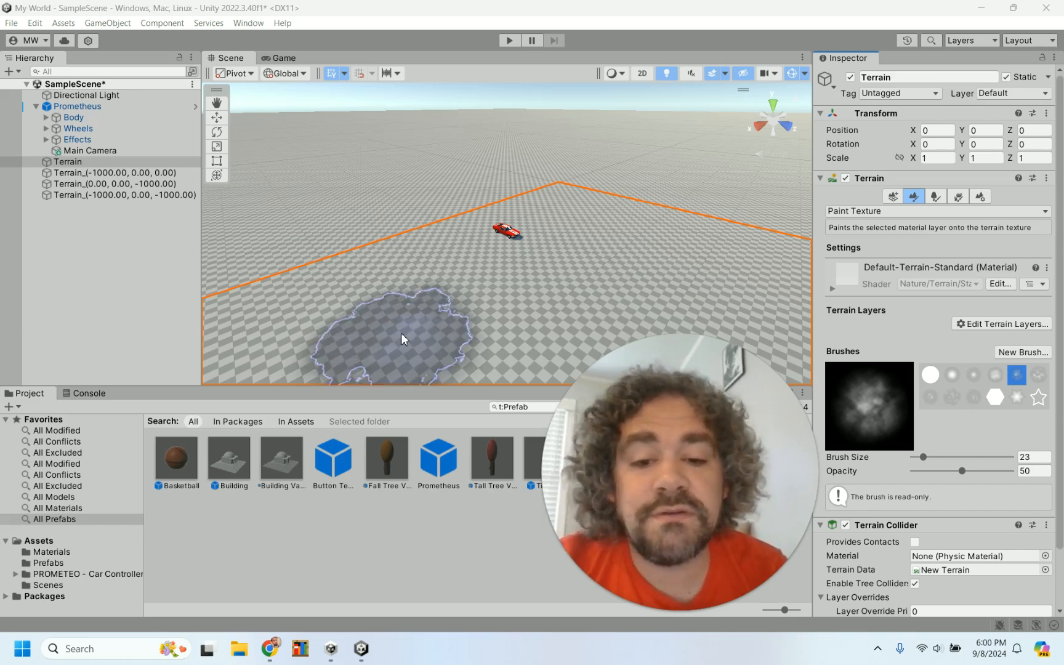
click(883, 212)
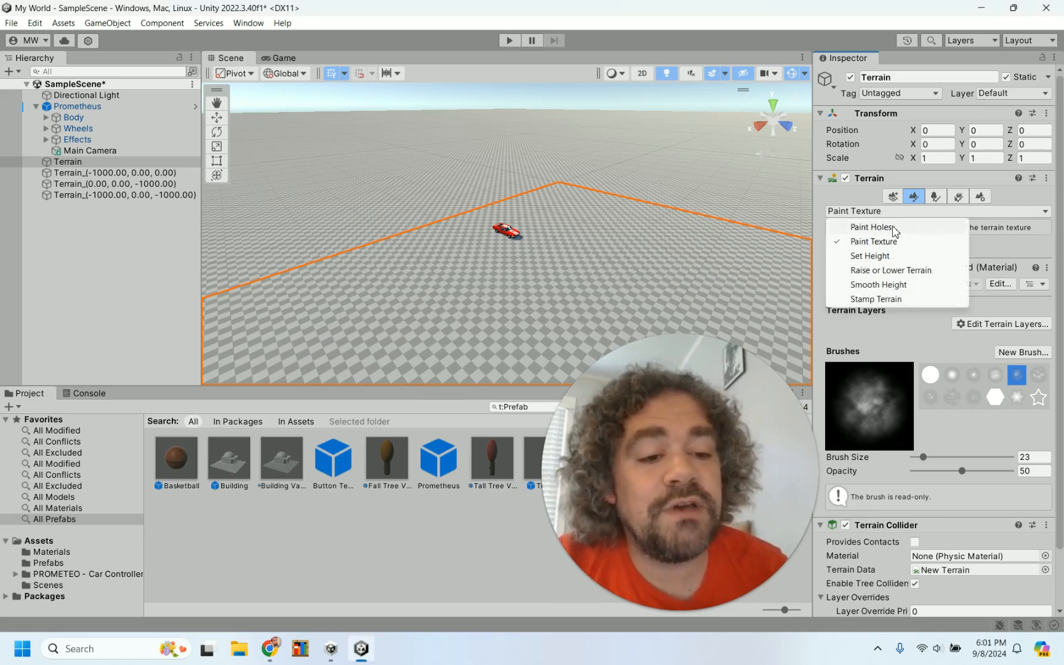
click(893, 228)
click(887, 214)
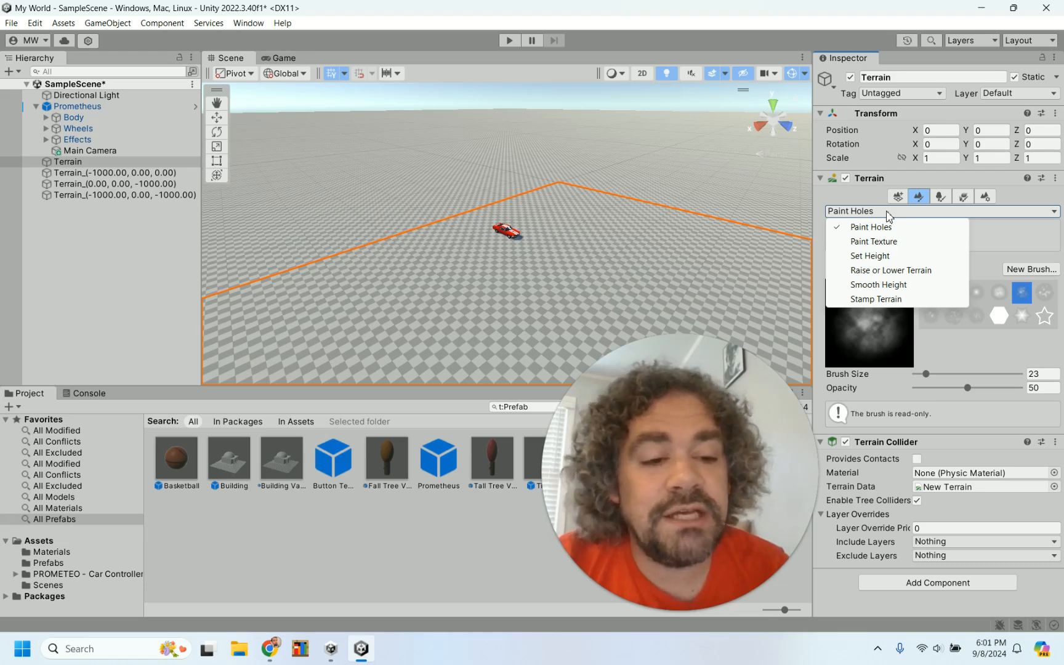
click(881, 242)
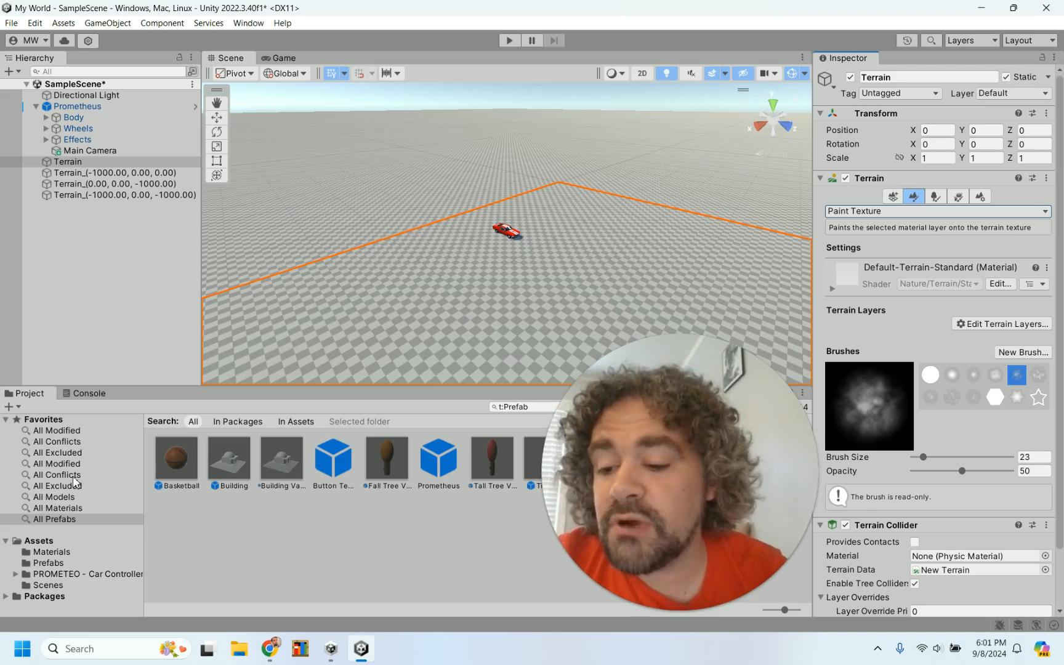
click(68, 509)
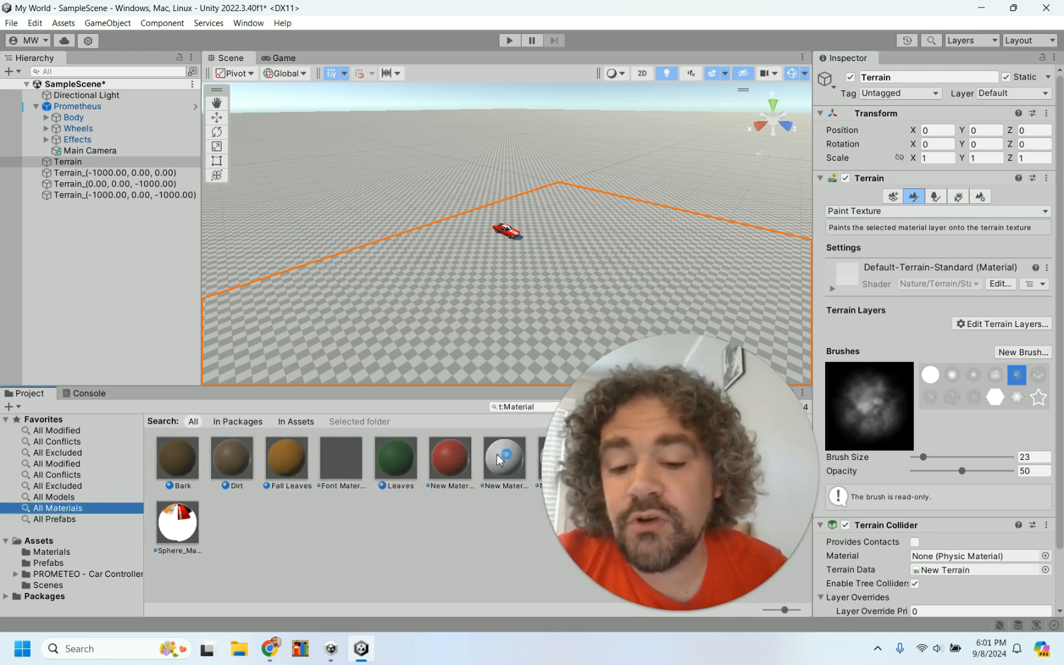
Import every file of the Terrain Textures Pack Free package from My Assets into the project and close the package window.
mouse_move(235, 470)
mouse_down()
mouse_move(293, 377)
mouse_move(369, 345)
mouse_move(208, 487)
mouse_move(361, 259)
mouse_move(274, 496)
mouse_up()
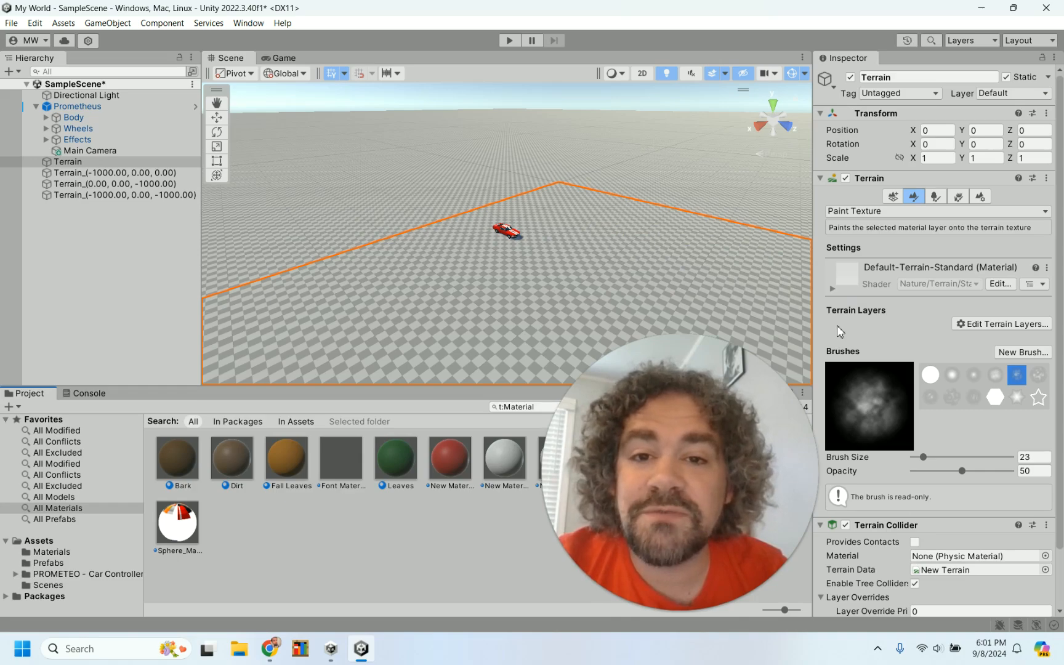
click(249, 23)
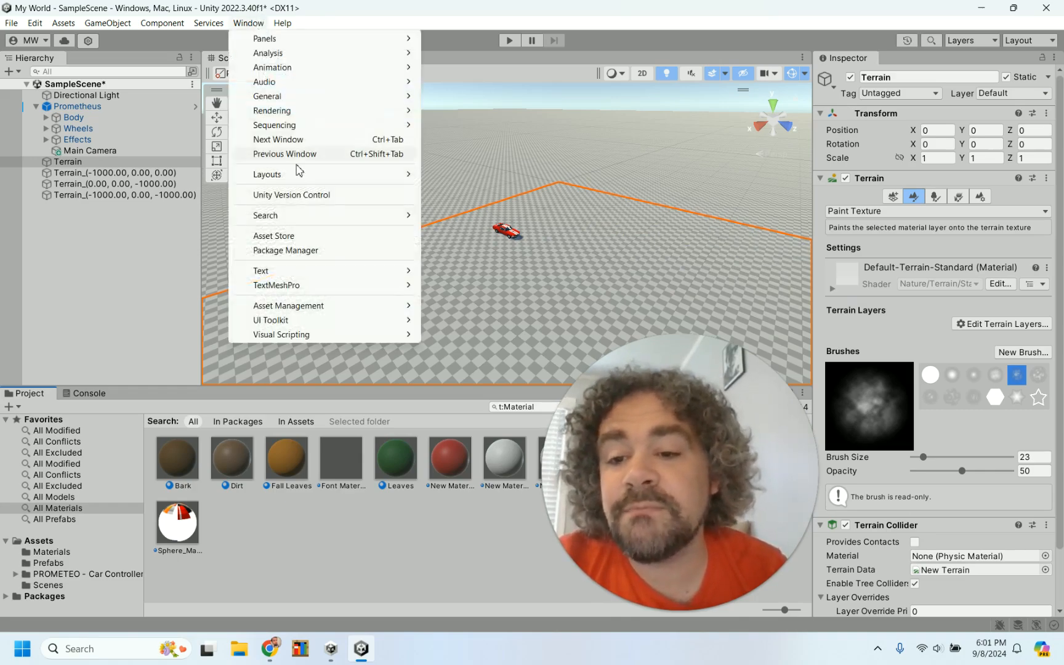
click(331, 250)
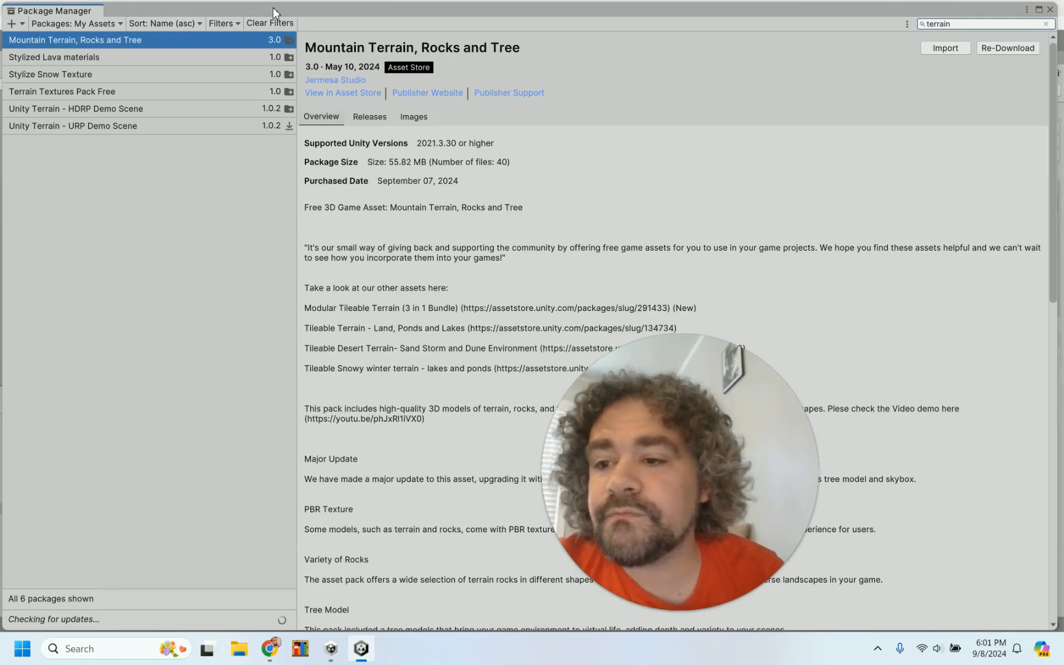
click(112, 93)
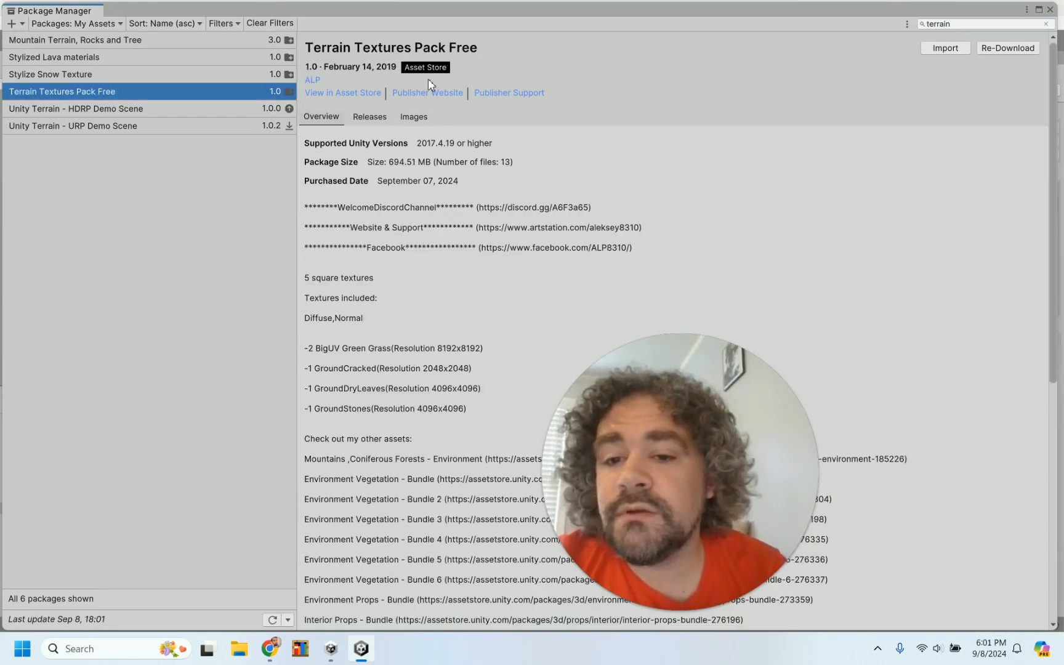
click(421, 123)
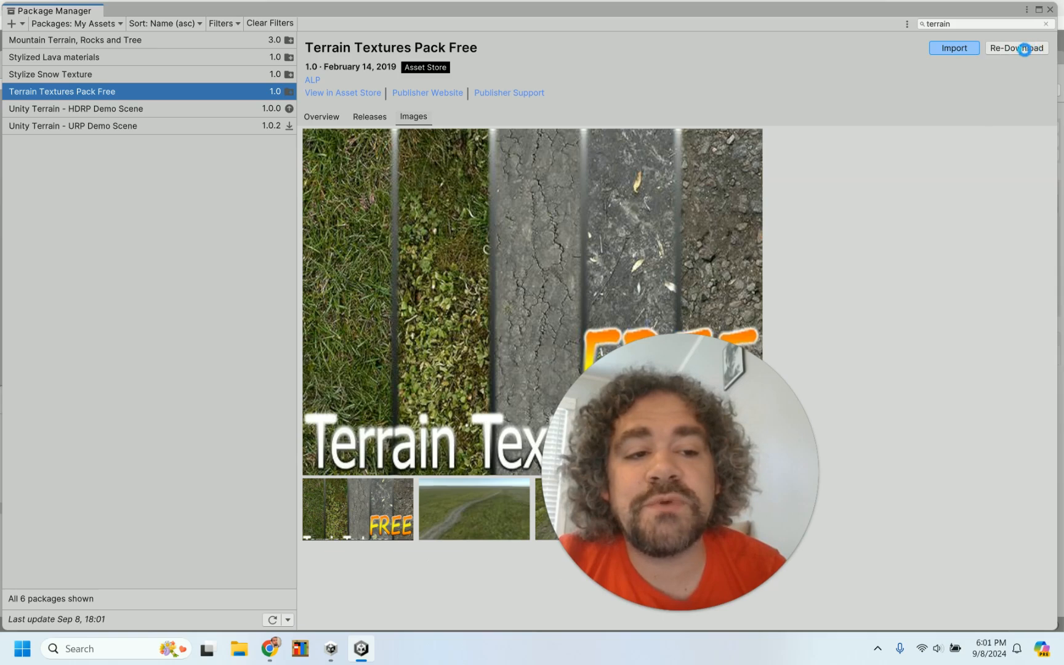
click(953, 48)
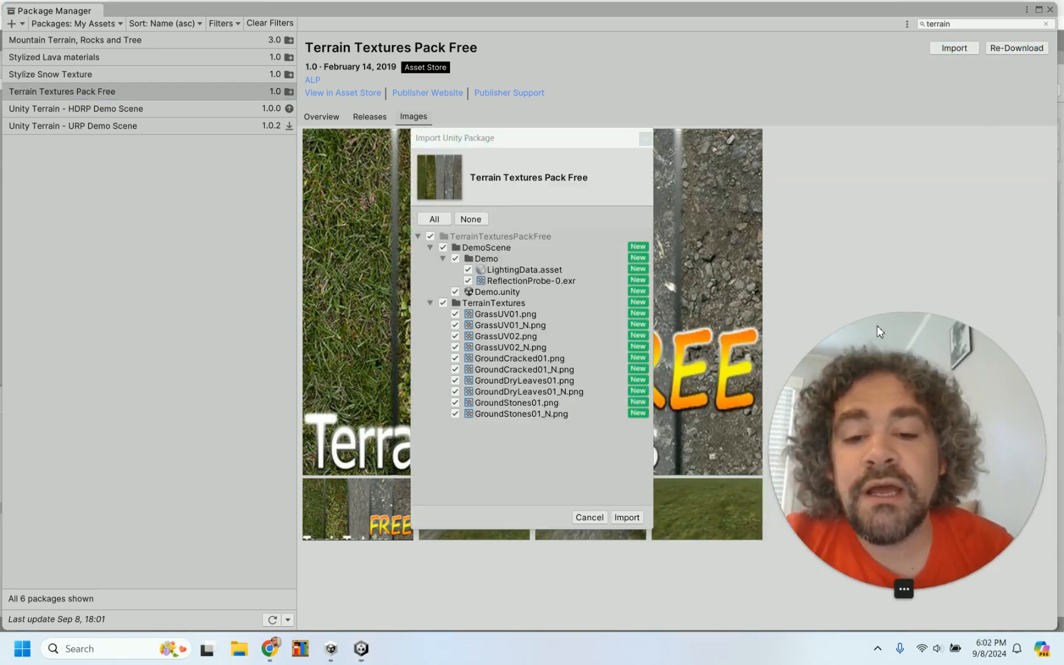
click(626, 517)
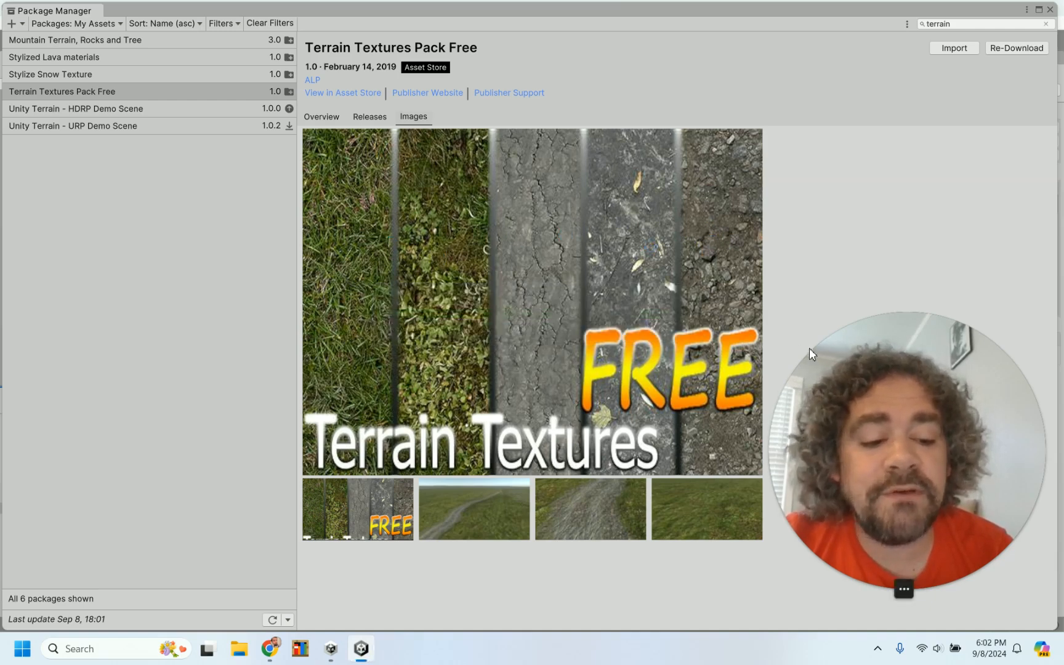
drag(847, 402, 183, 397)
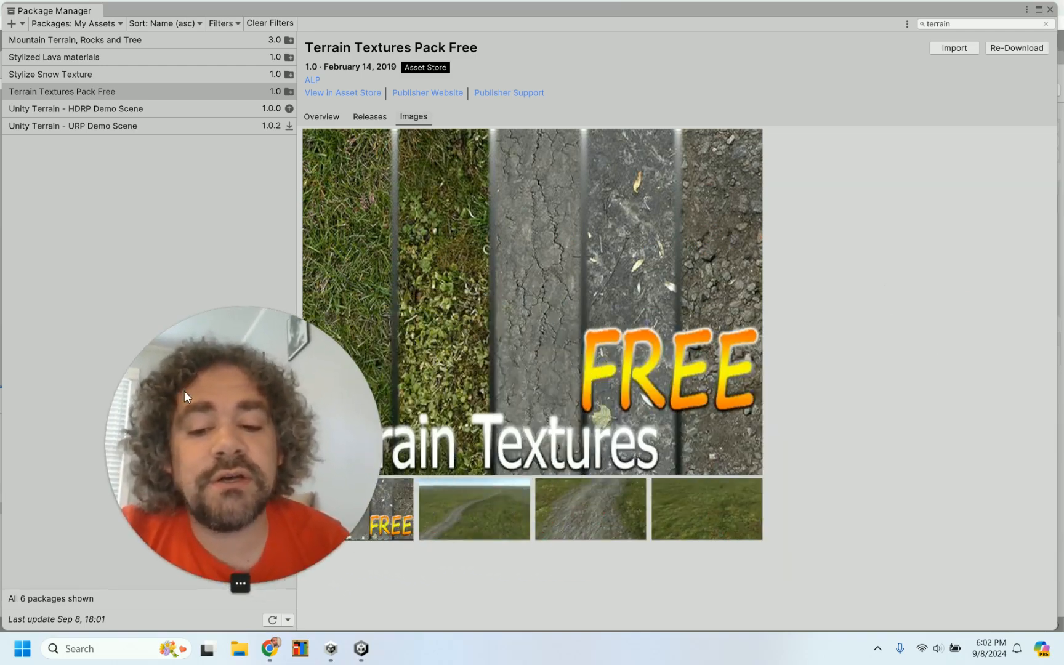
click(1049, 10)
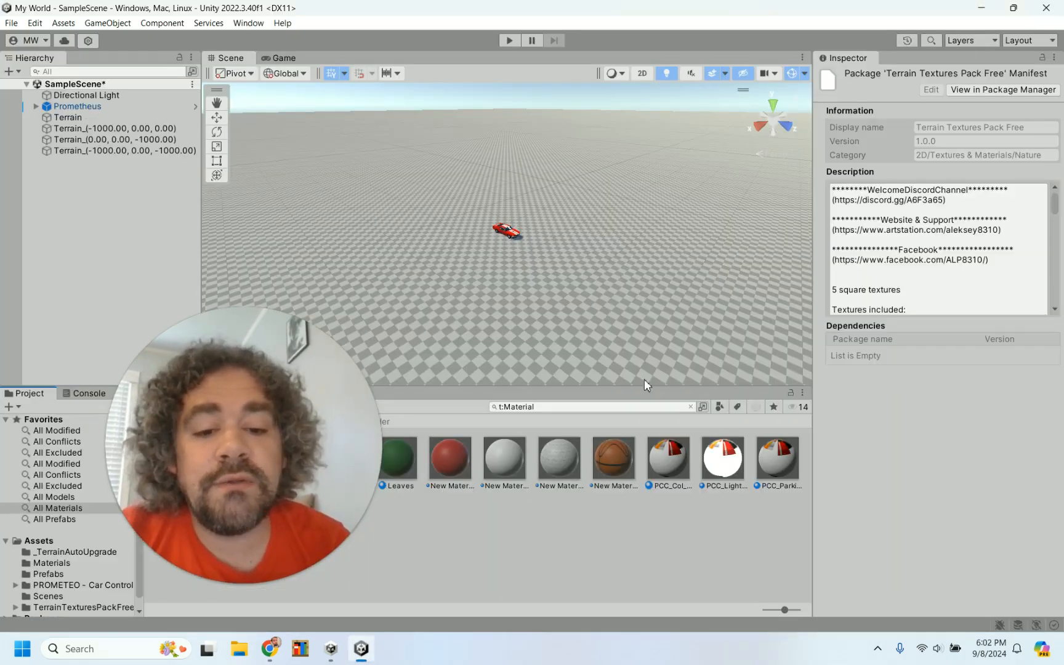
Select the Terrain and its three neighbor tiles one after another to check which area each covers.
click(82, 118)
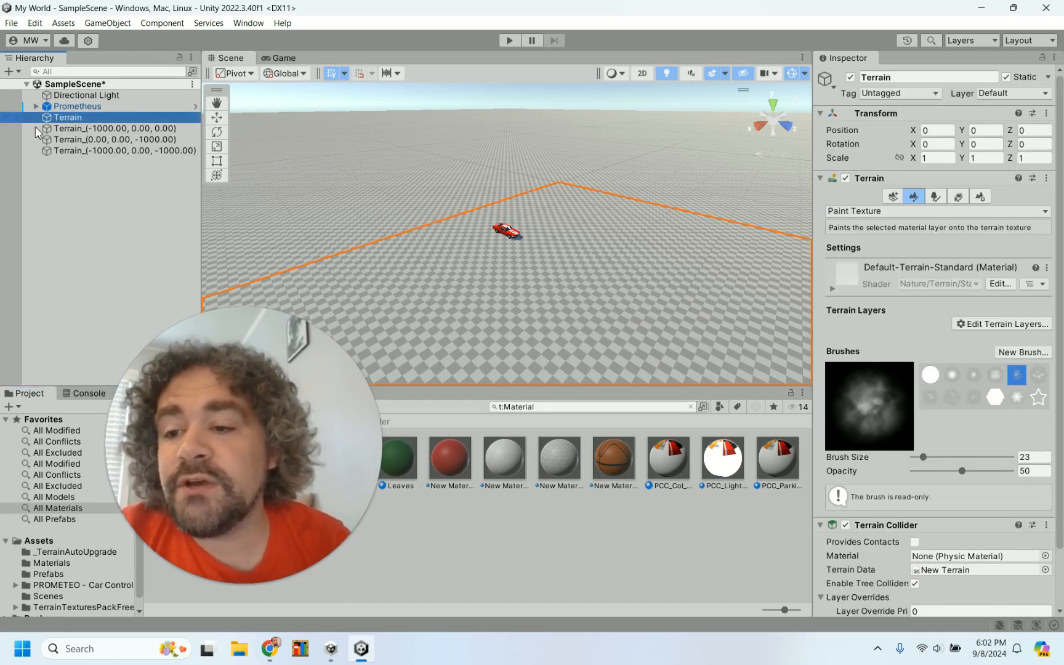
click(80, 129)
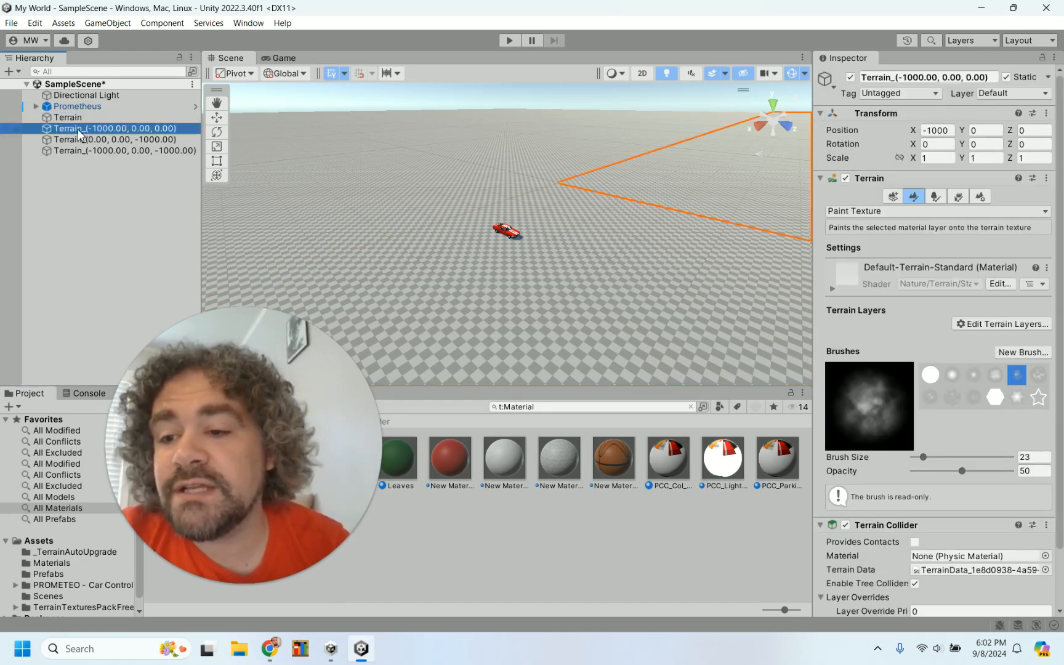
click(79, 140)
click(77, 150)
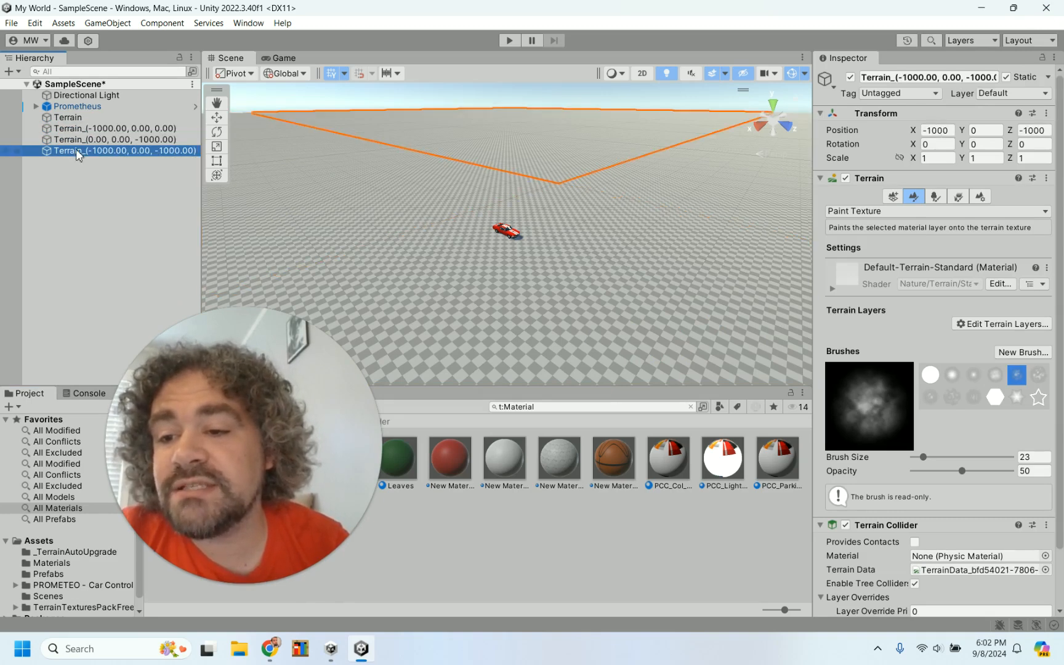
In Paint Texture mode, add the GrassUV01 terrain layer to the original Terrain tile and inspect the grass around the car.
click(77, 118)
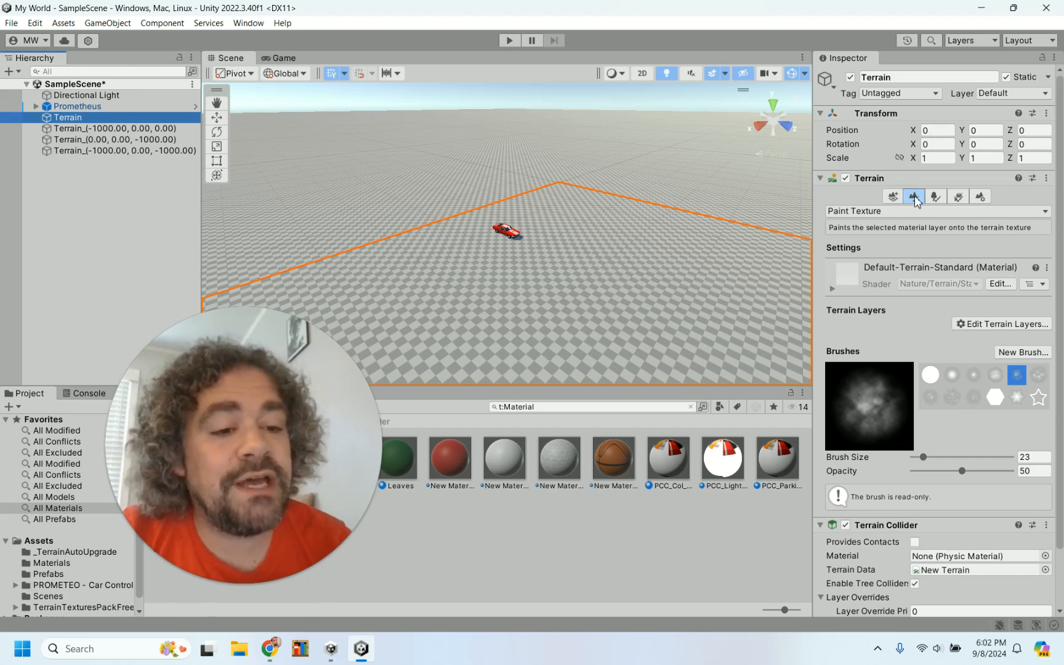
click(898, 212)
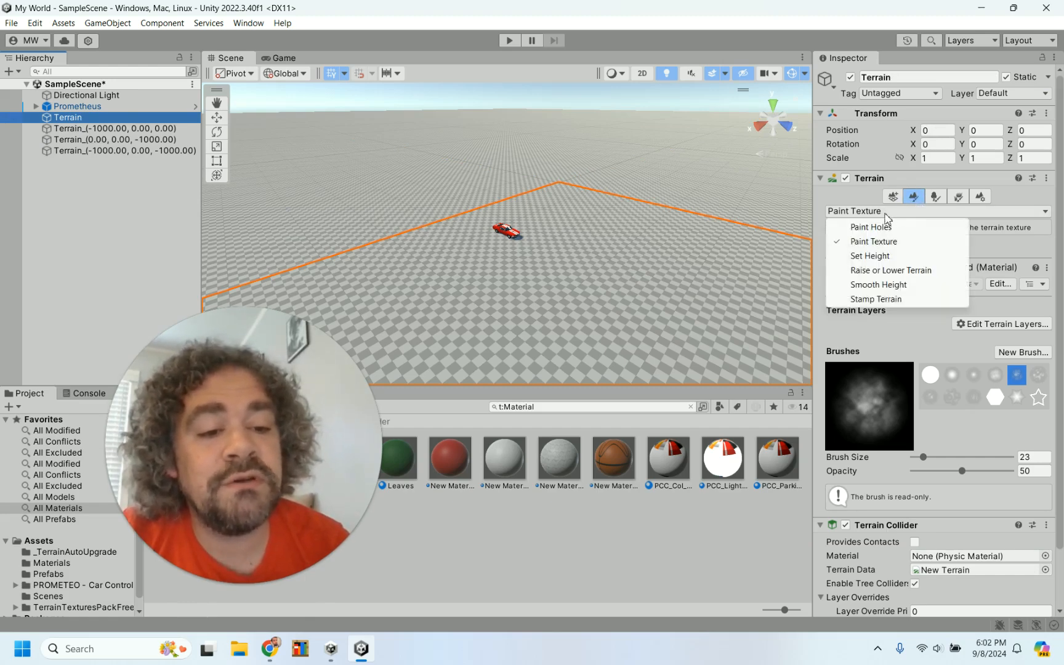
click(890, 241)
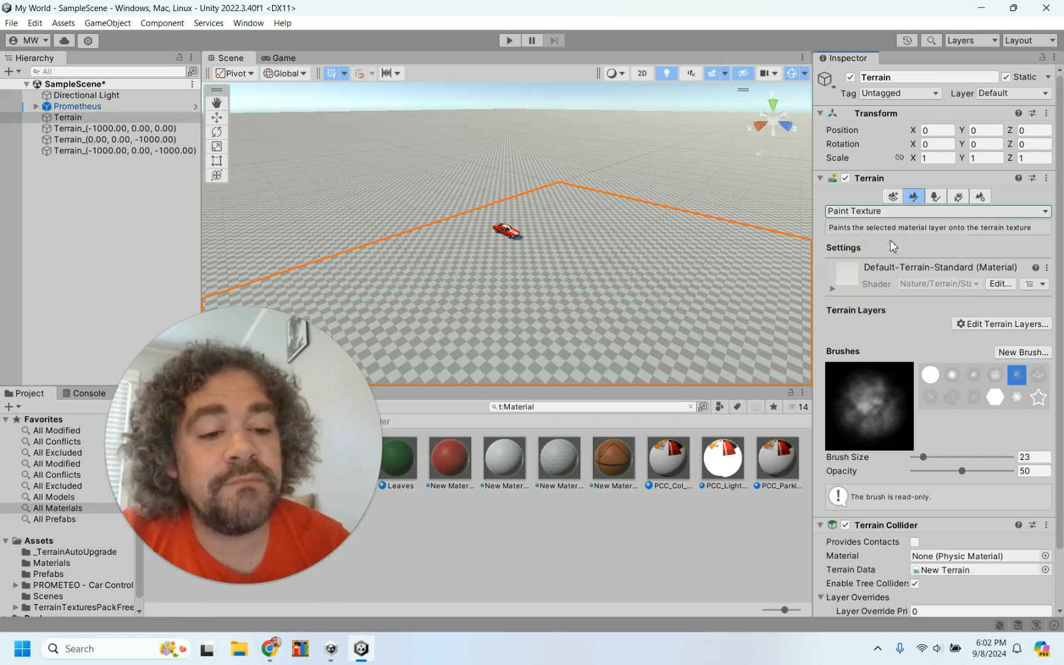
scroll(851, 309, down, 1)
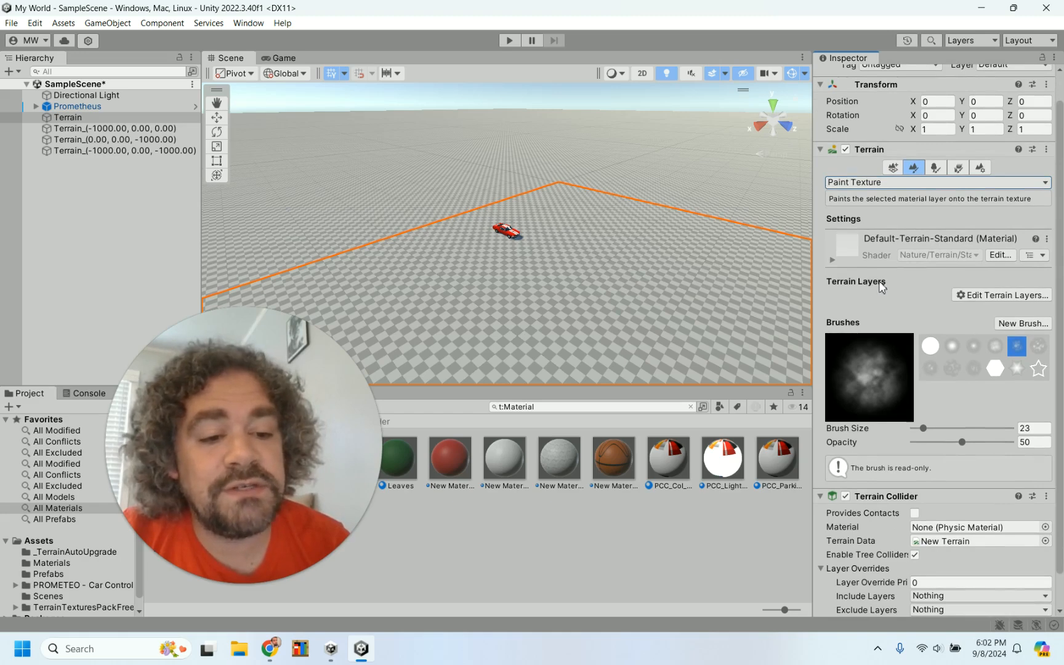
click(1007, 296)
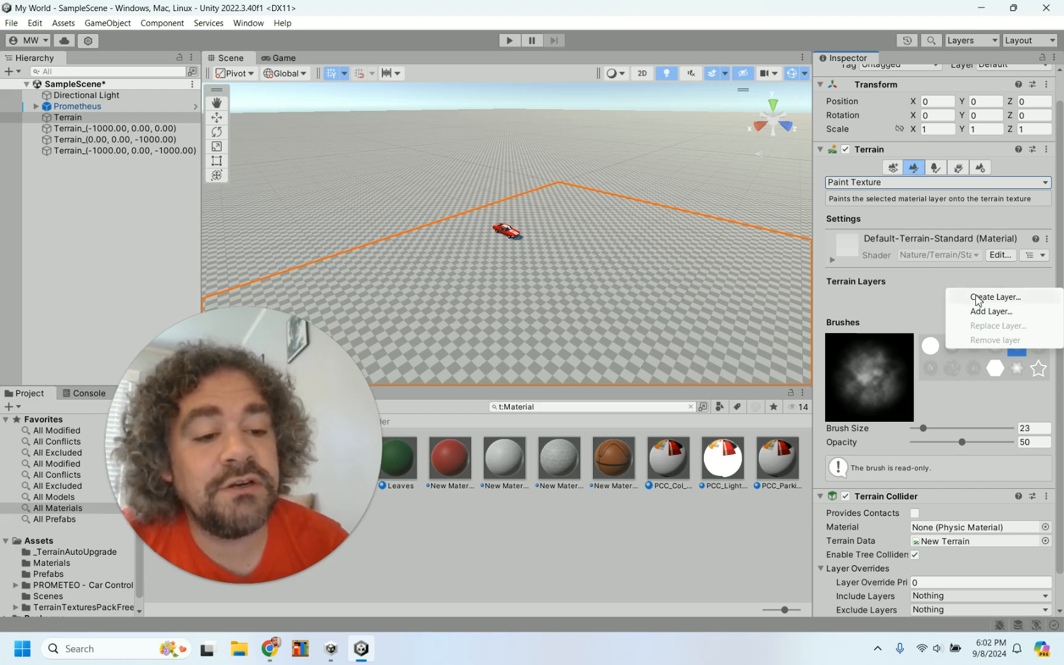
click(910, 302)
click(974, 300)
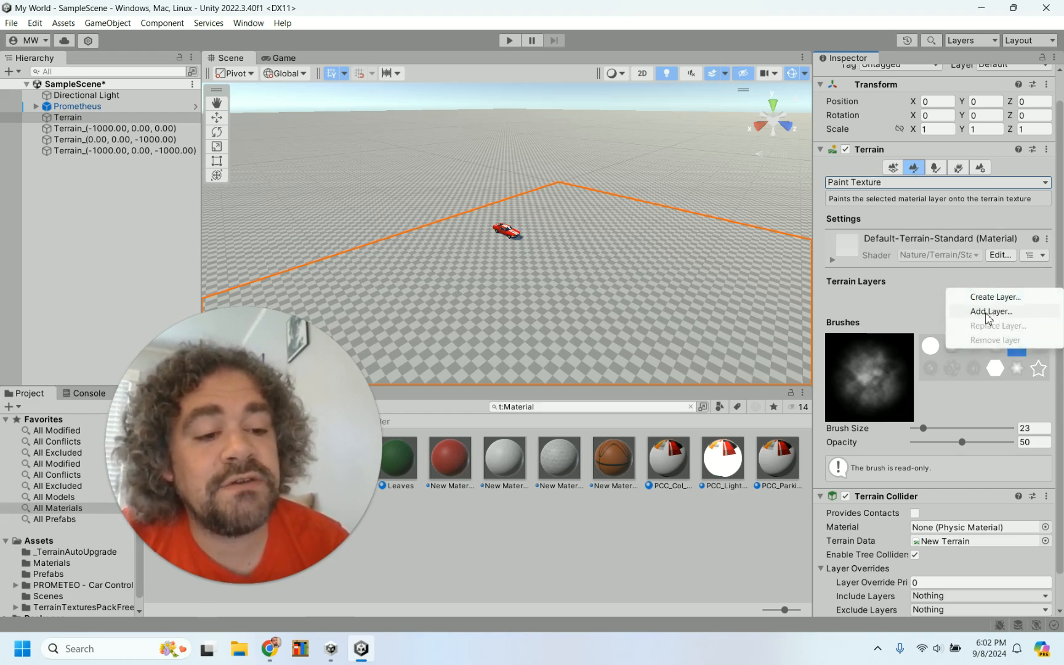
click(993, 311)
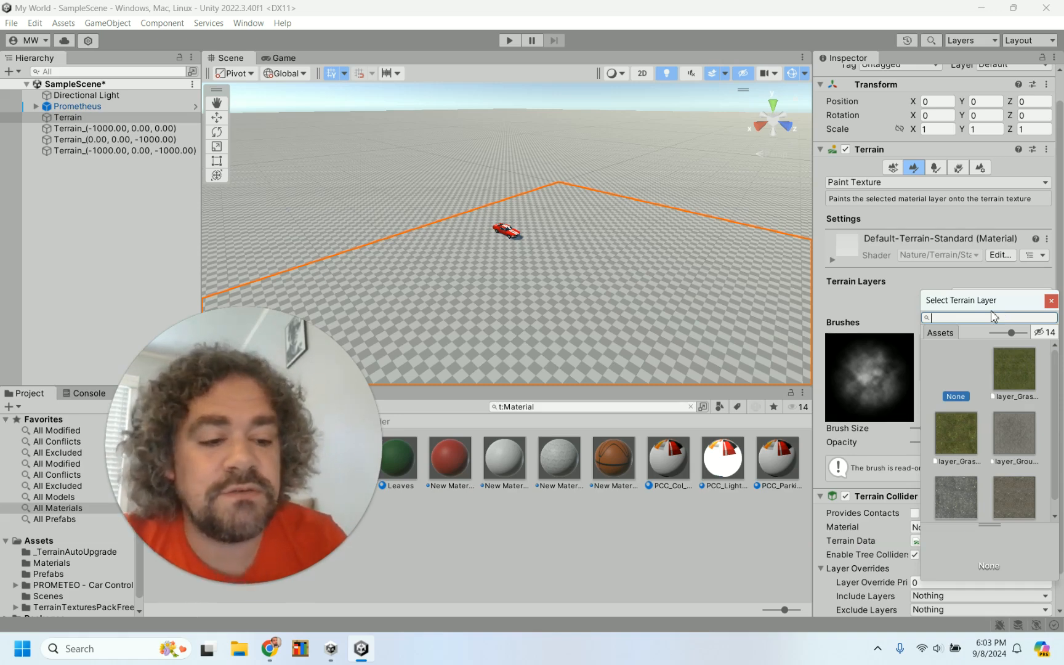
scroll(1019, 481, down, 1)
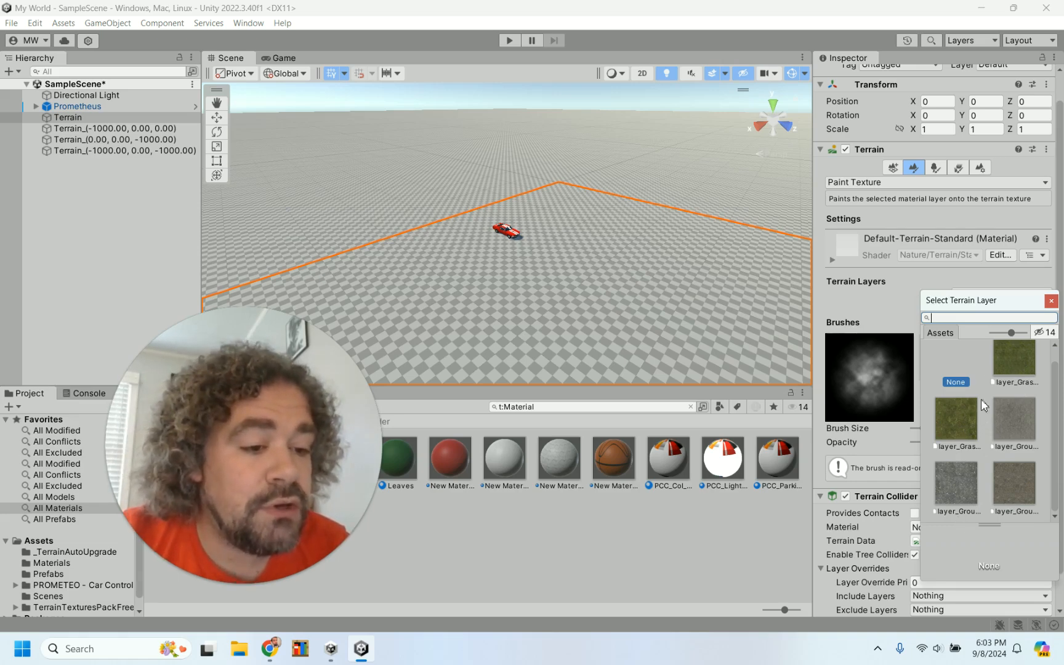
click(1013, 357)
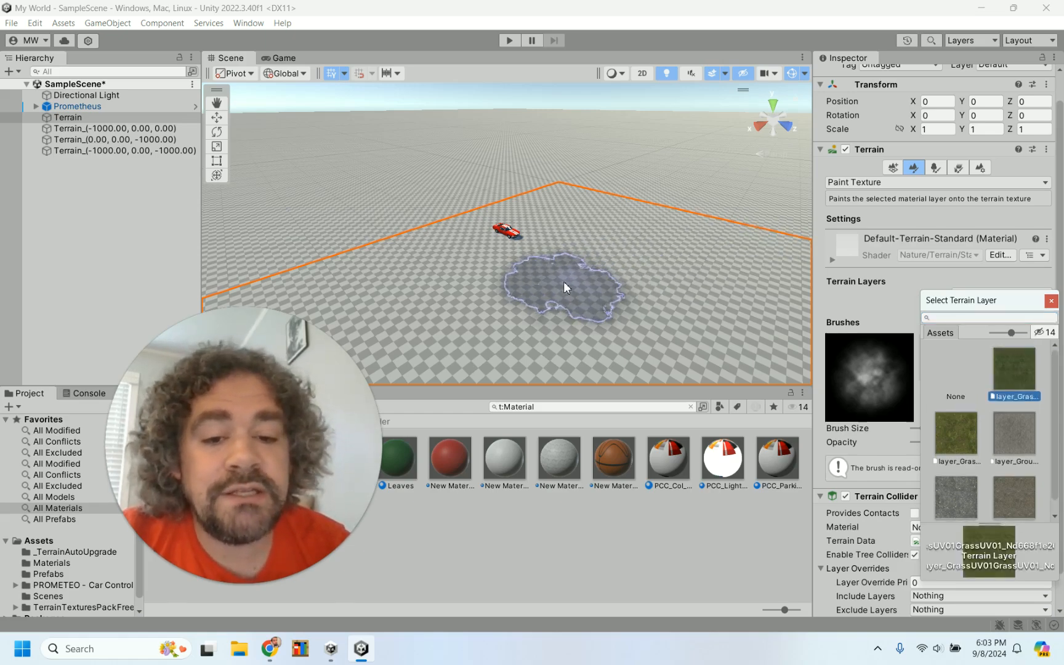
click(564, 282)
scroll(687, 299, up, 10)
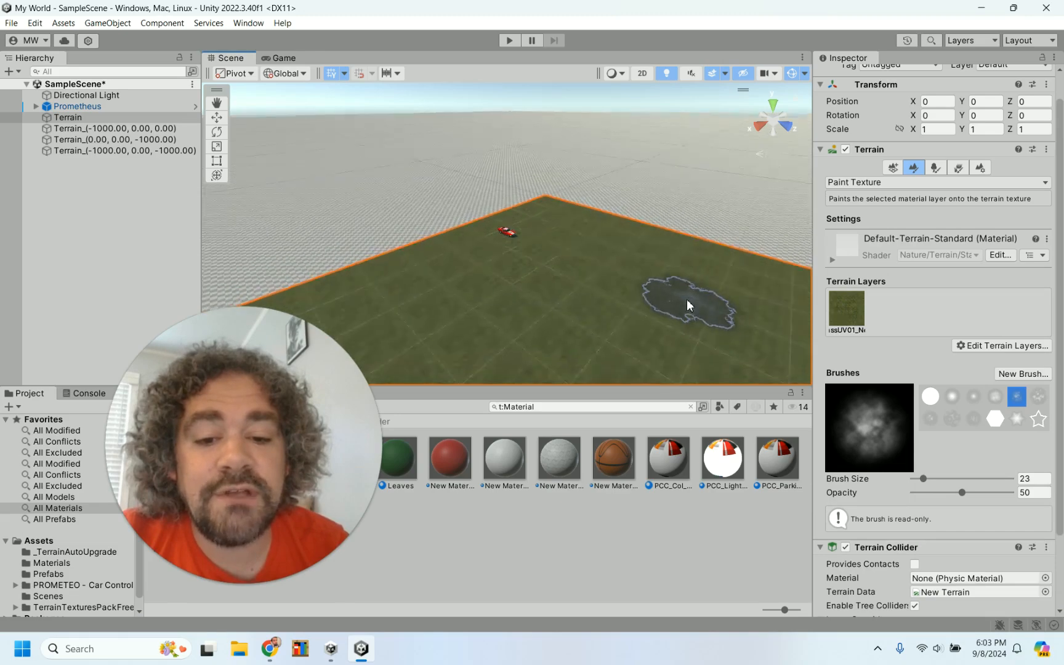
scroll(707, 230, down, 10)
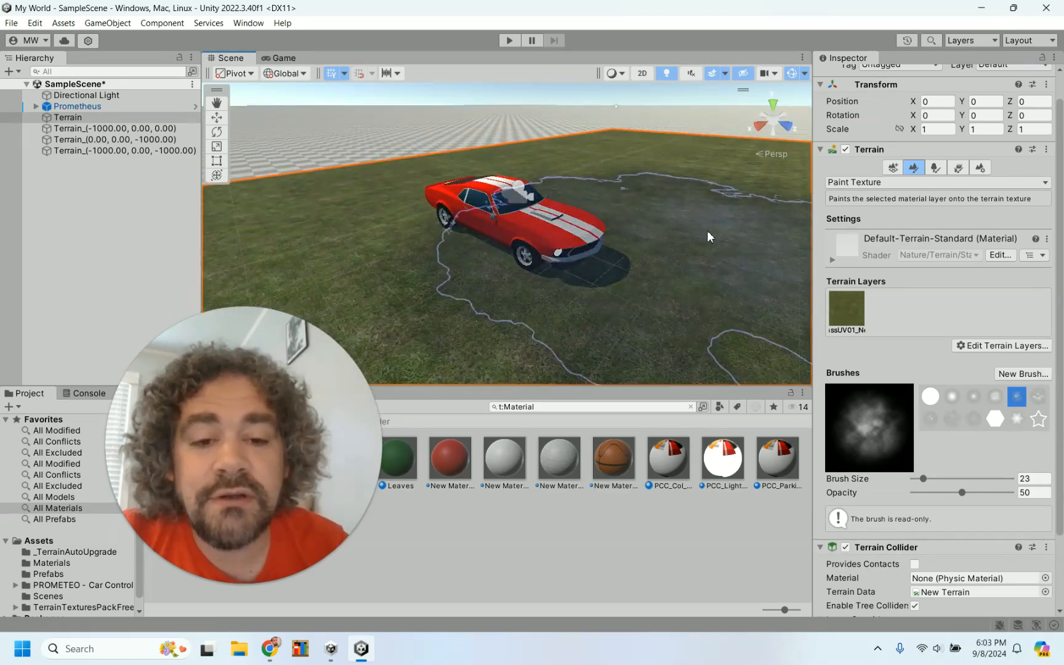
Add the same GrassUV01 terrain layer to the neighbor tile at (-1000, 0, 0).
click(702, 206)
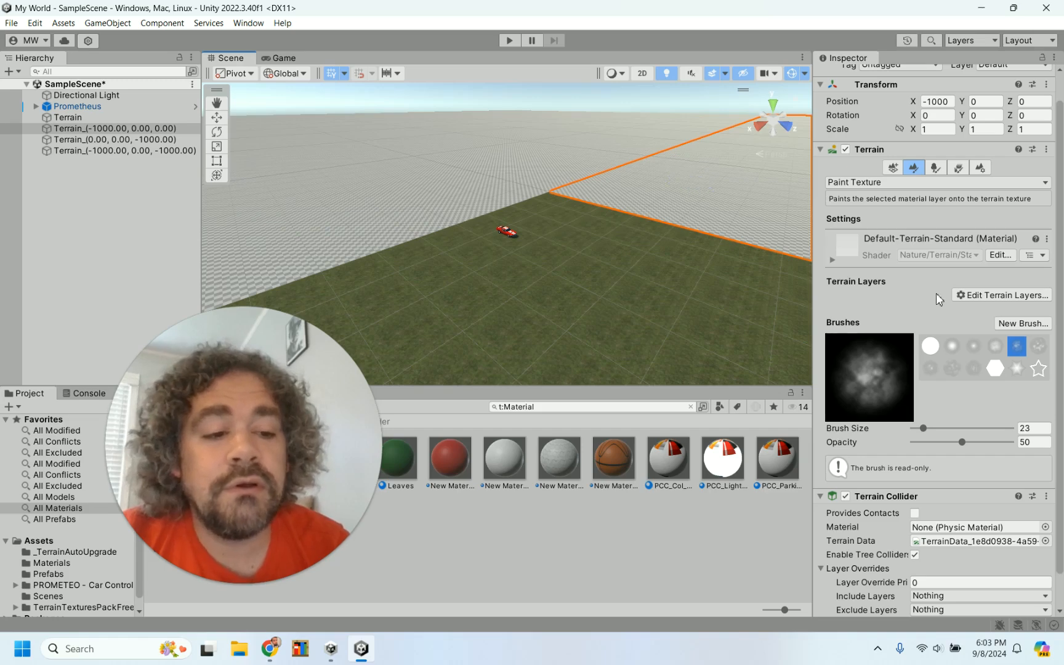
click(979, 297)
click(985, 312)
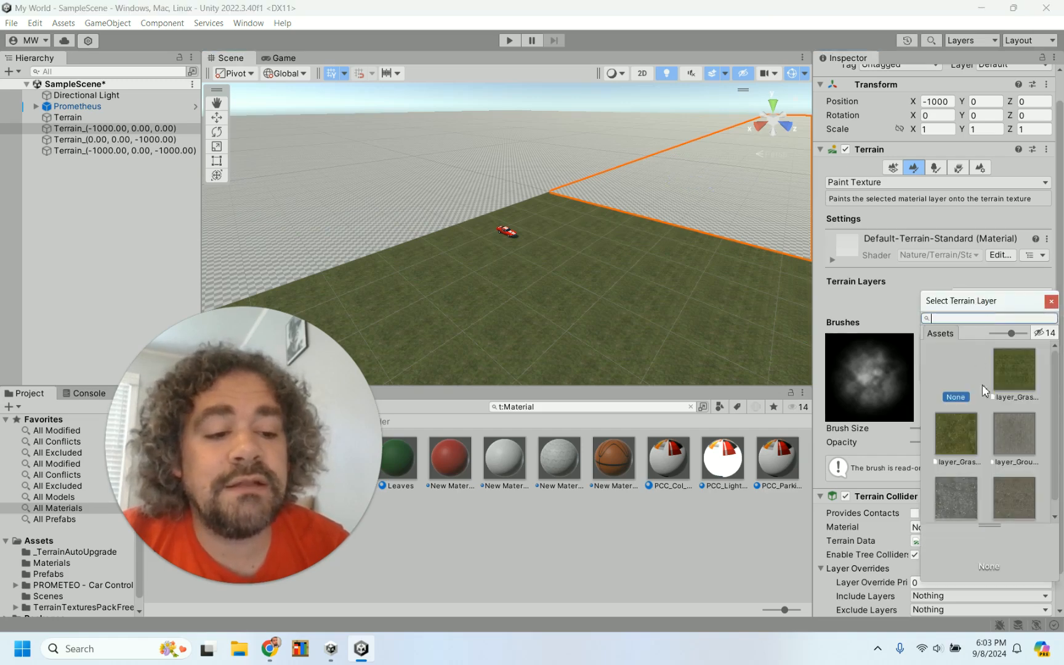
double_click(1014, 377)
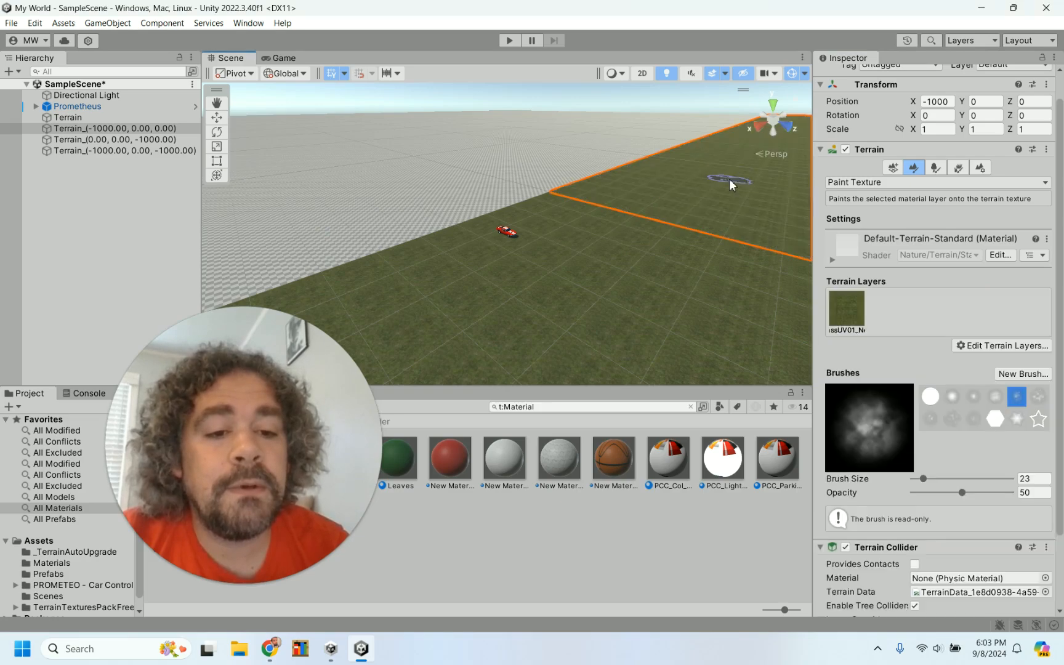
Add the GrassUV01 terrain layer to the diagonal neighbor tile at (-1000, 0, -1000).
click(601, 143)
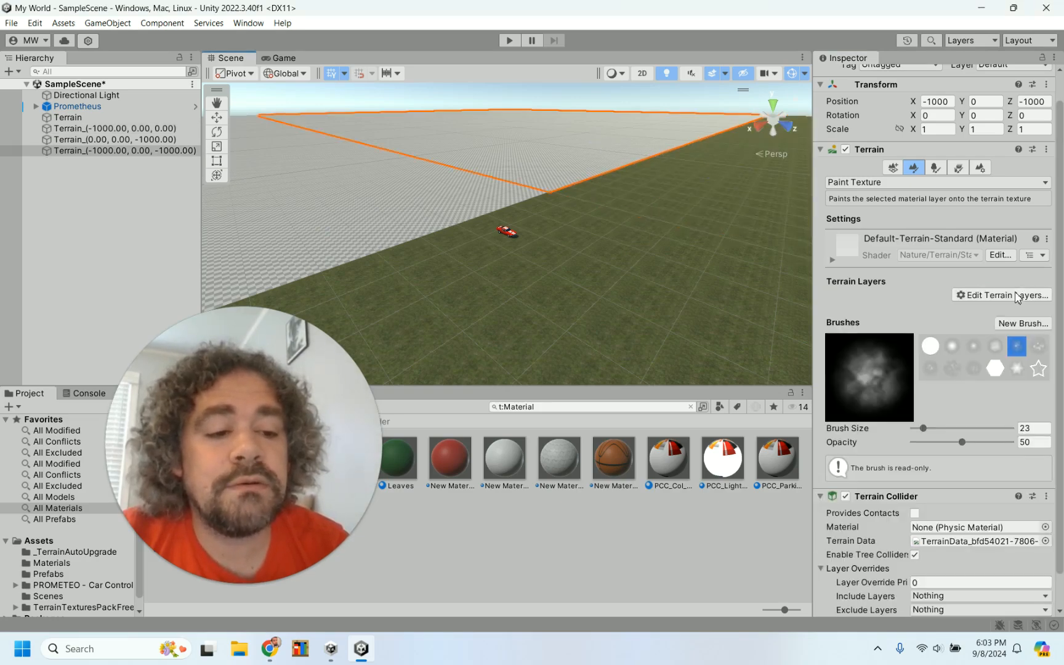
click(1015, 296)
click(1009, 313)
click(570, 144)
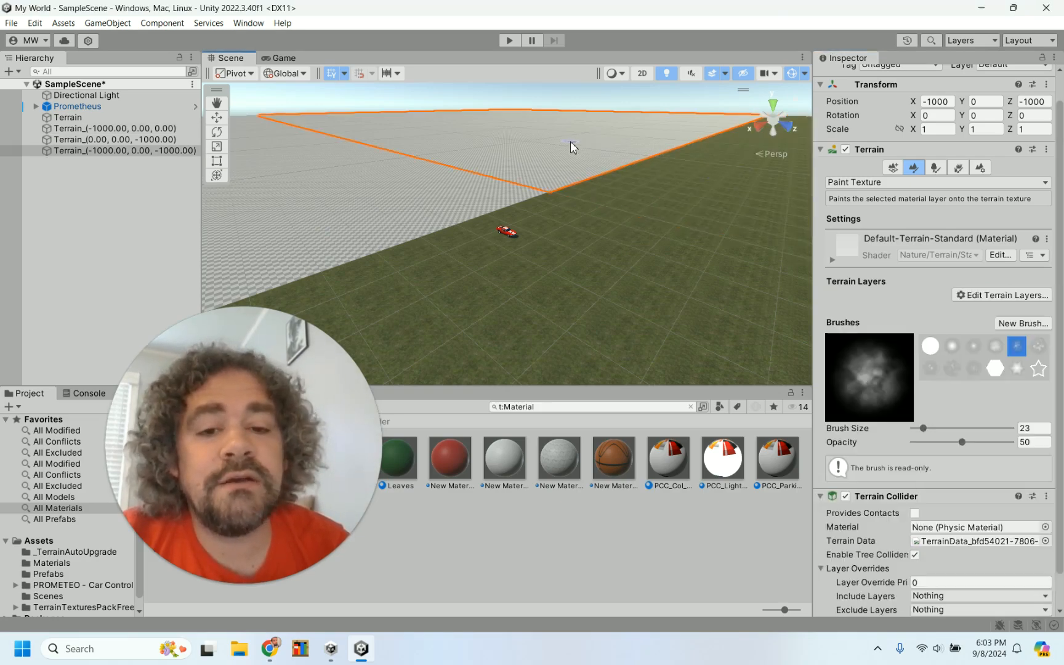
click(1002, 295)
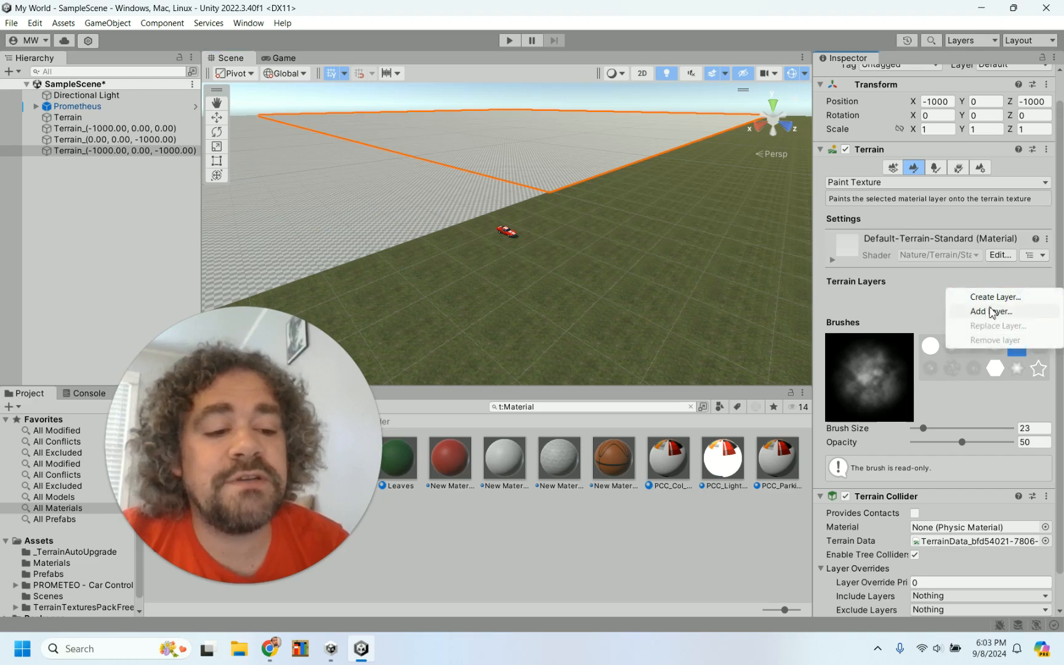
click(993, 312)
click(1026, 383)
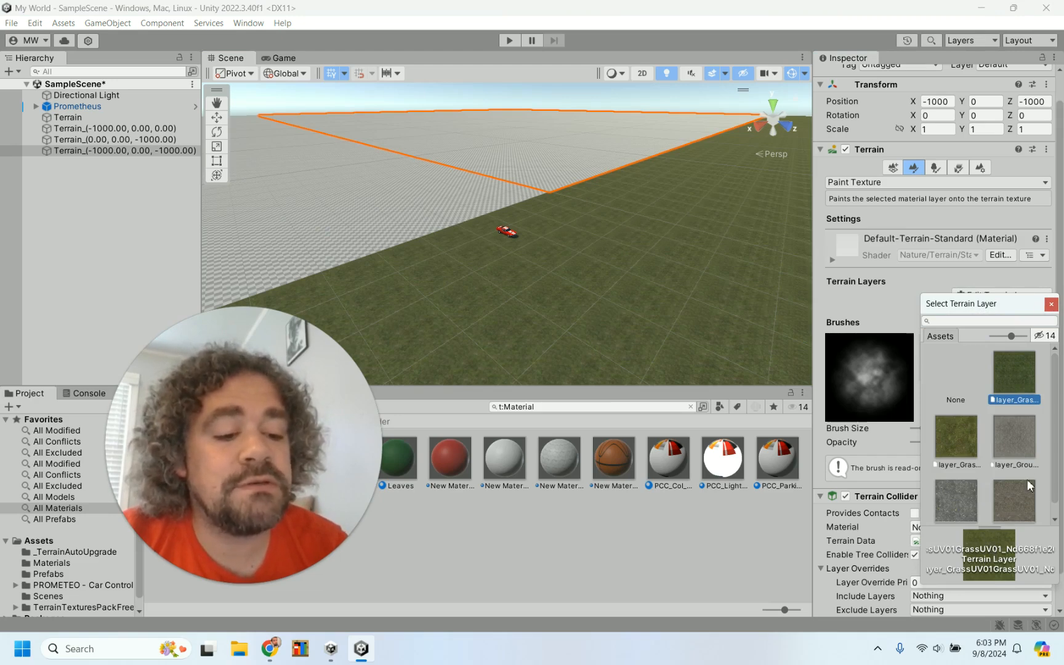
scroll(1035, 431, down, 1)
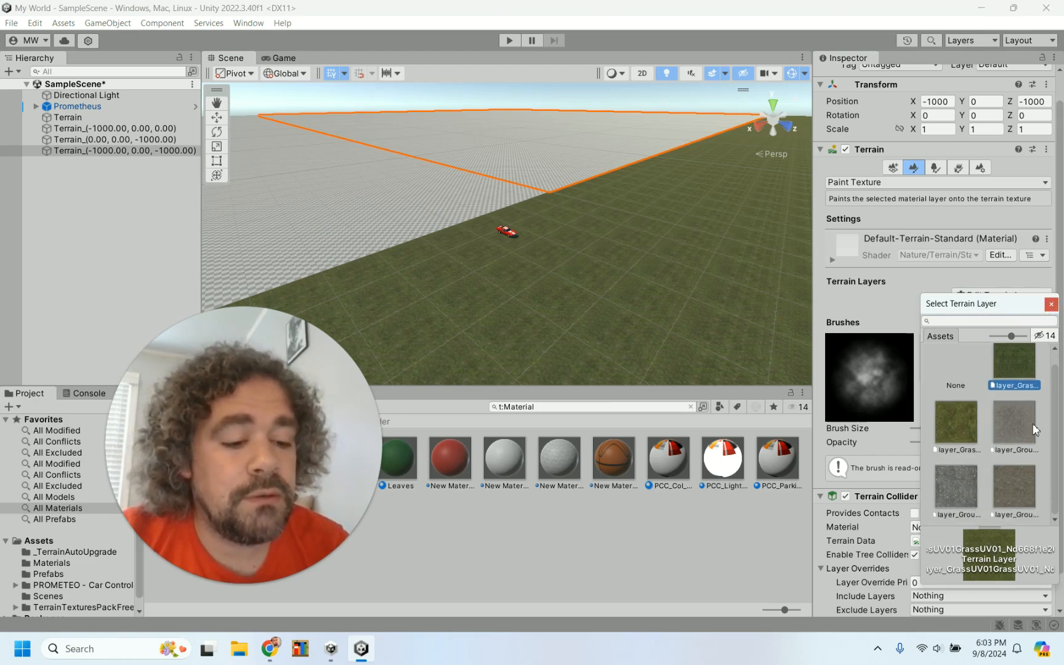
click(1051, 306)
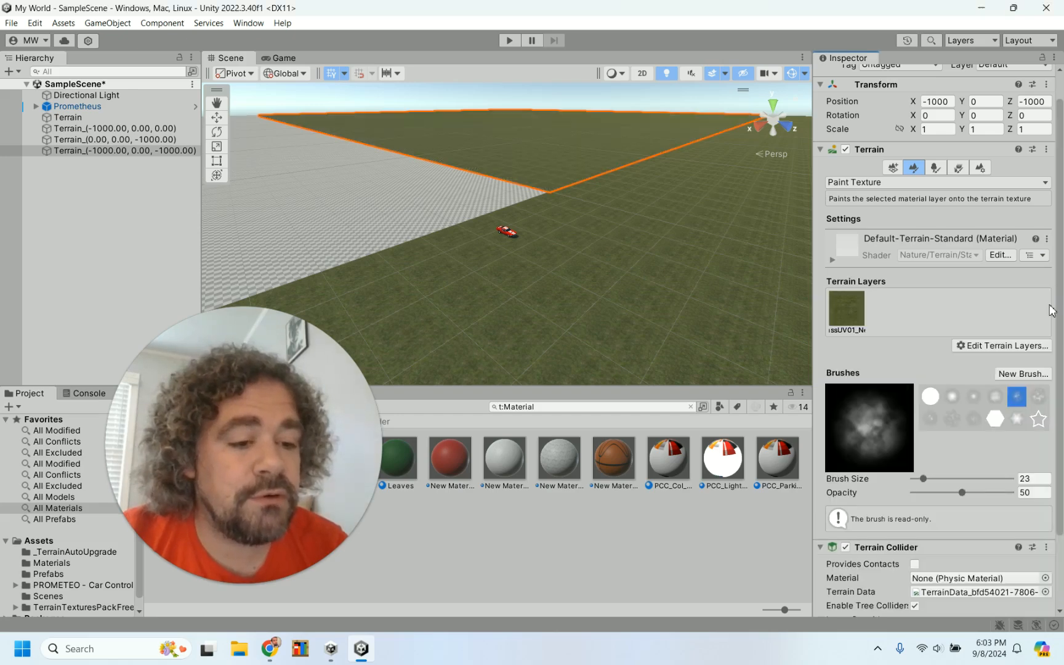
Add the GrassUV01 terrain layer to the remaining neighbor tile at (0, 0, -1000) and view the whole ground.
click(368, 177)
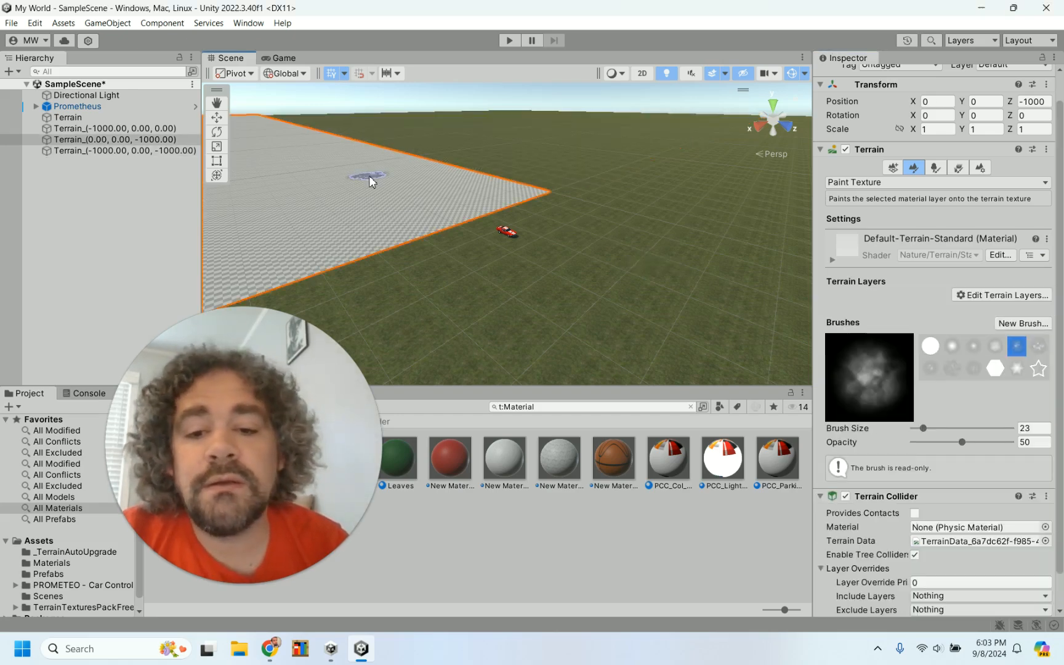
click(1015, 297)
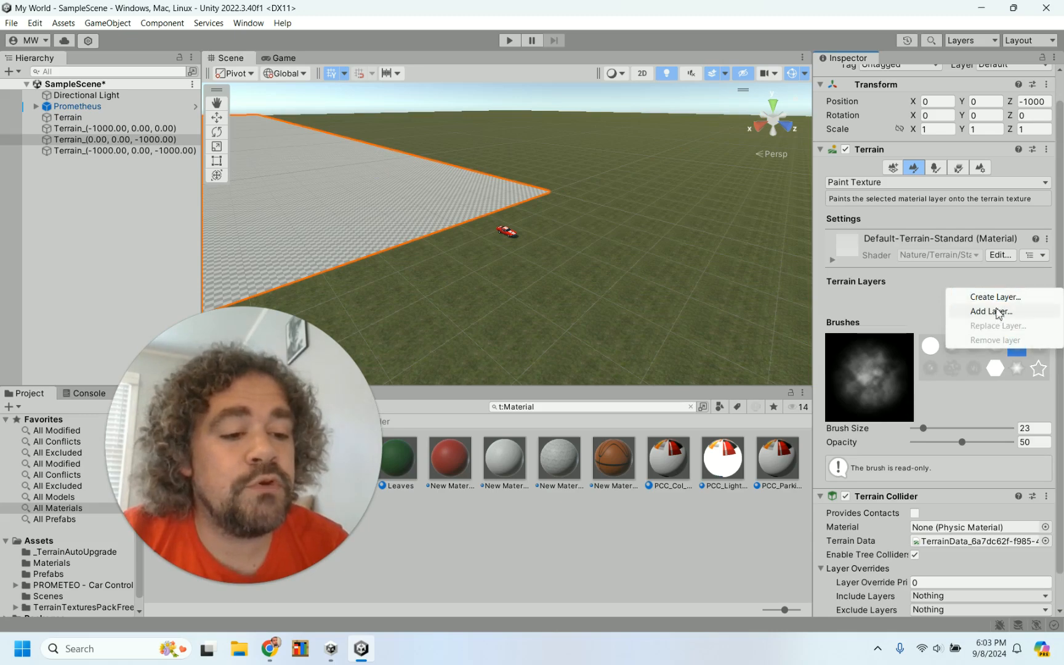
click(992, 313)
click(1010, 389)
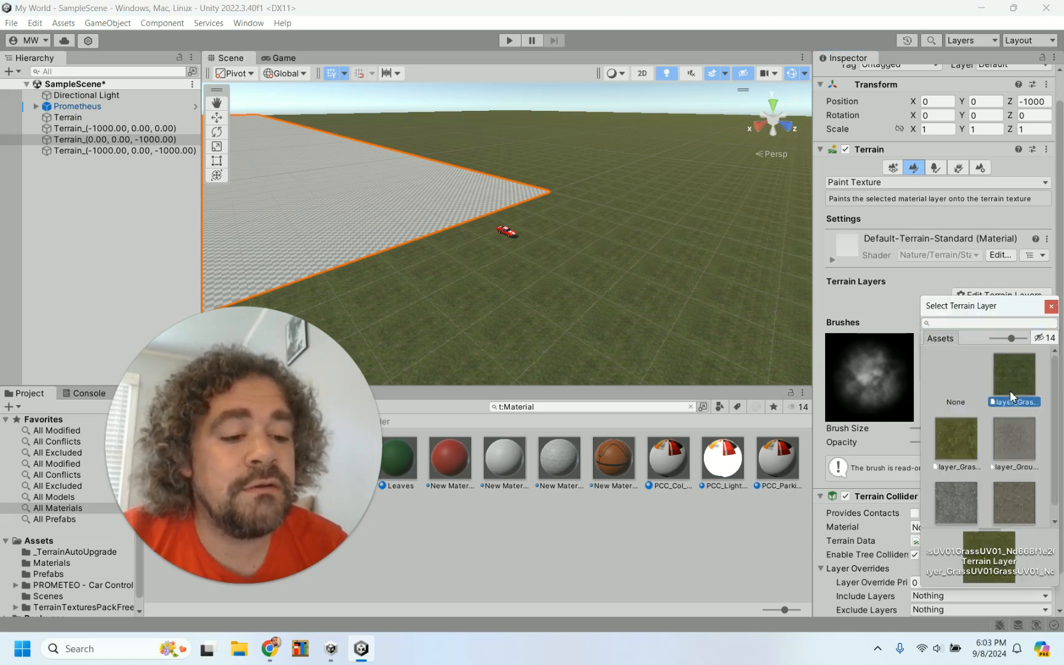
click(1051, 308)
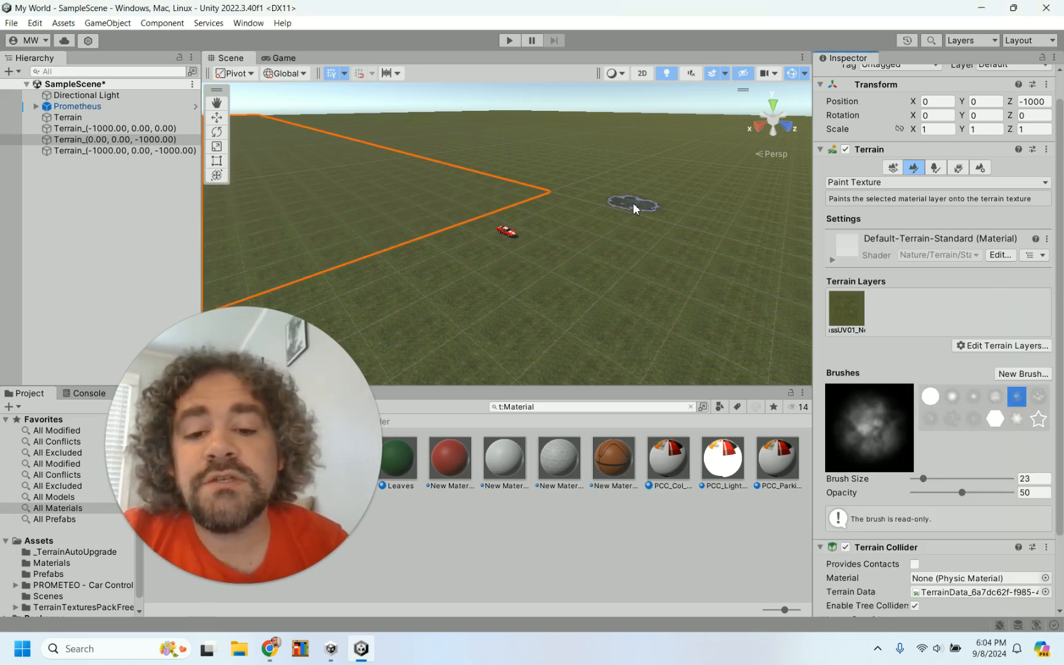
scroll(635, 209, down, 12)
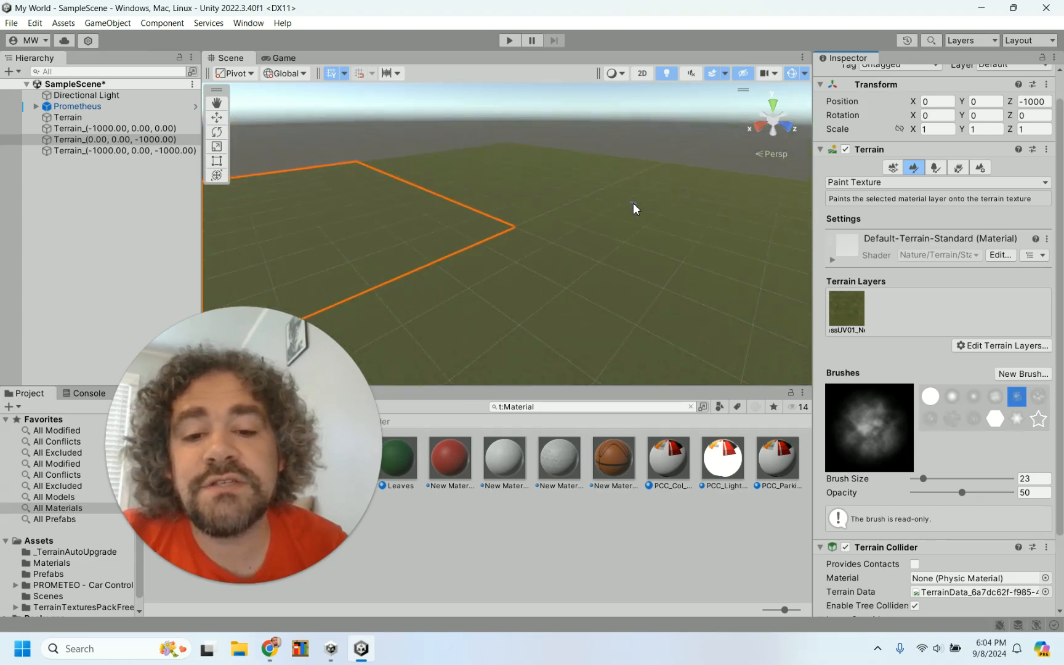
Run the scene in play mode to view the grass terrain from the car, and stop the run.
scroll(635, 209, up, 10)
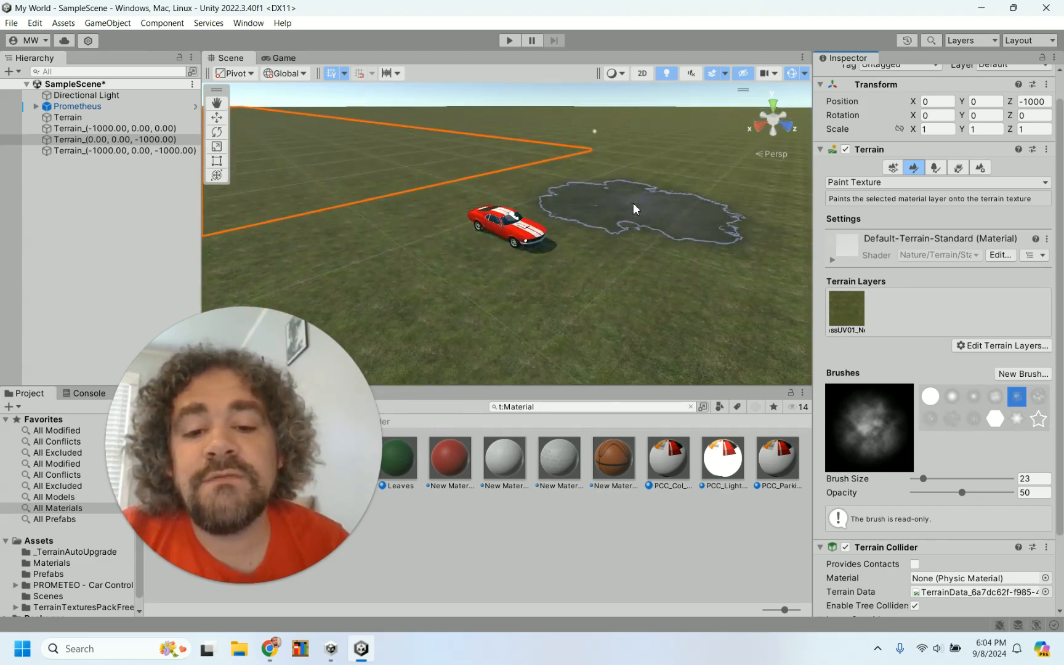
click(510, 40)
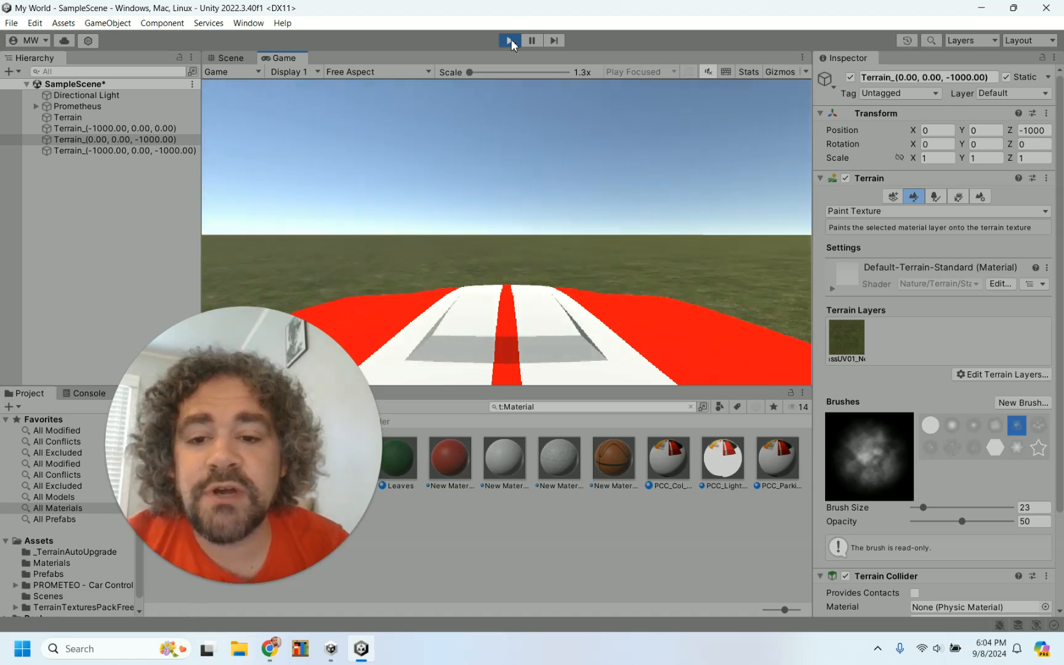
click(510, 41)
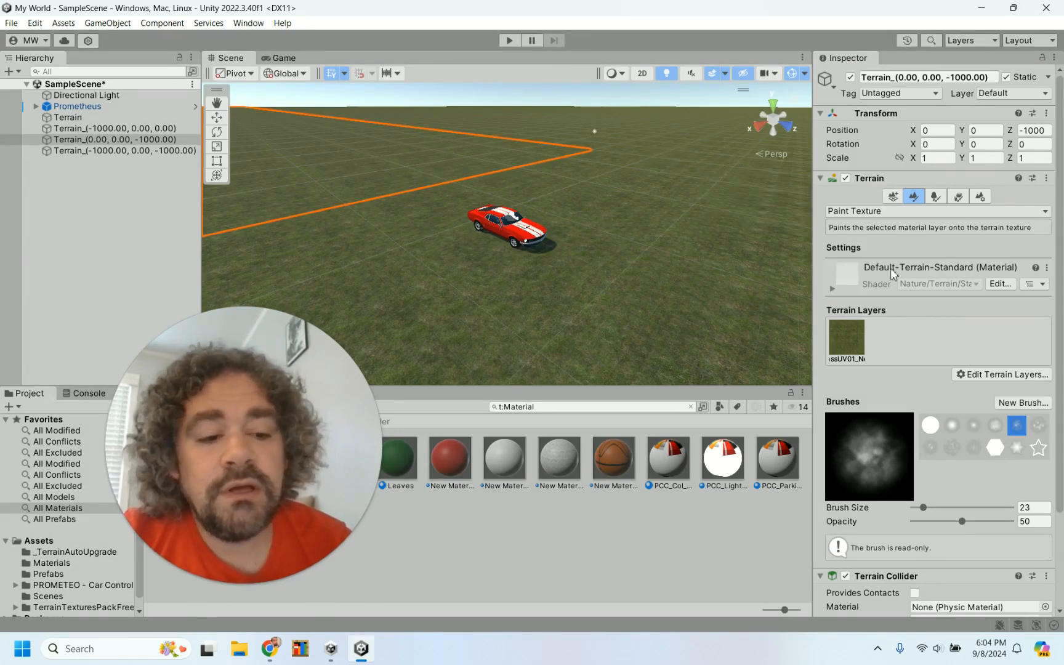
Add the Ground Dry Leaves 01 layer to the terrain layers of the Terrain tile under the car.
click(992, 375)
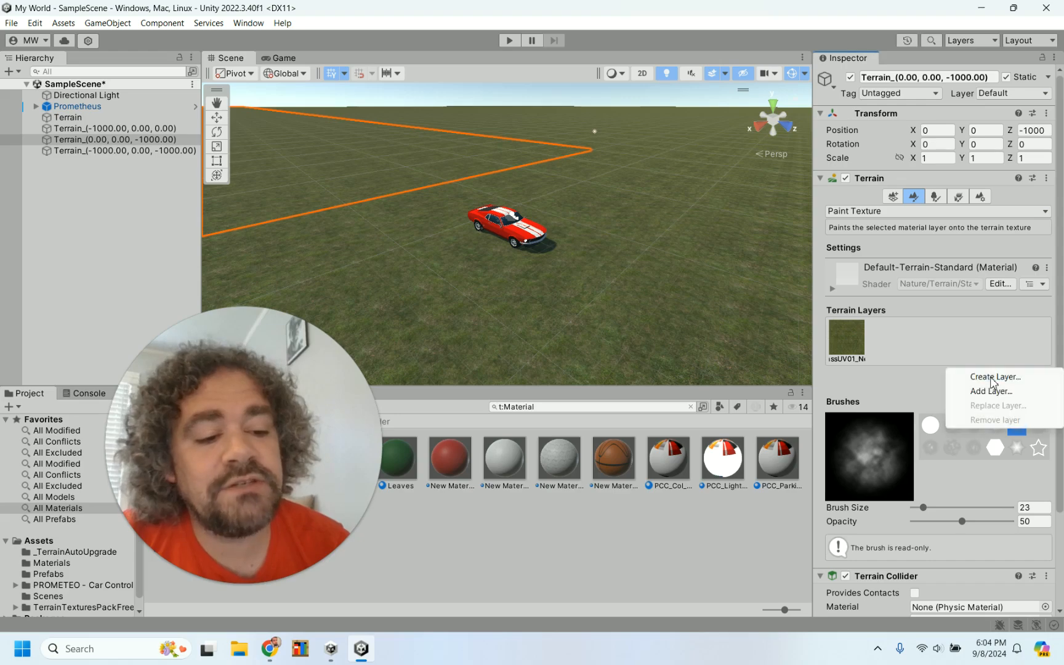
click(631, 268)
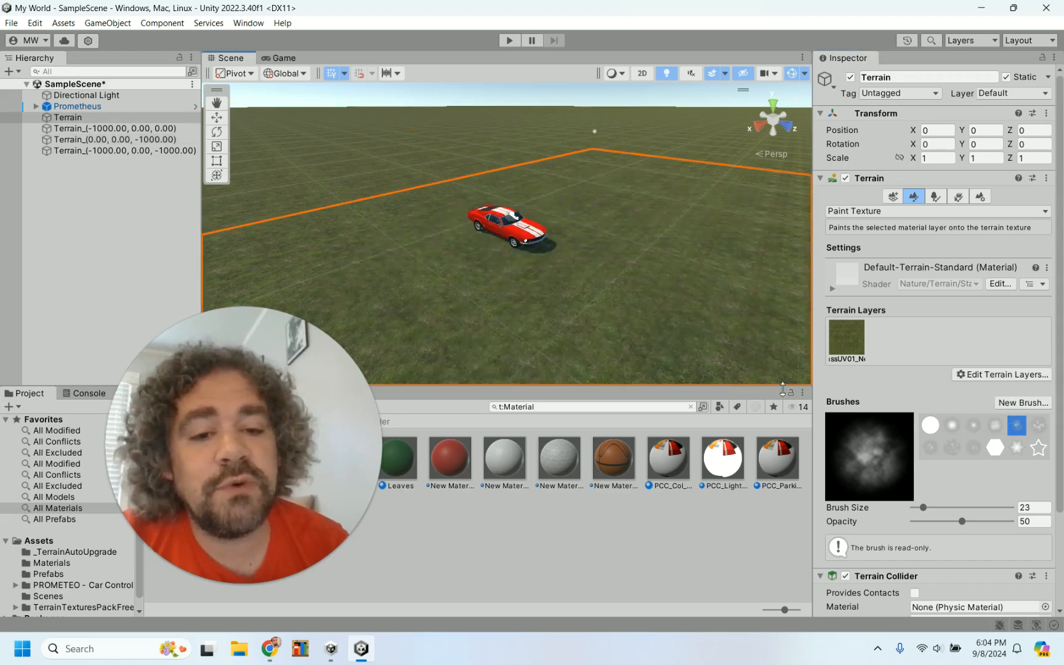
click(993, 373)
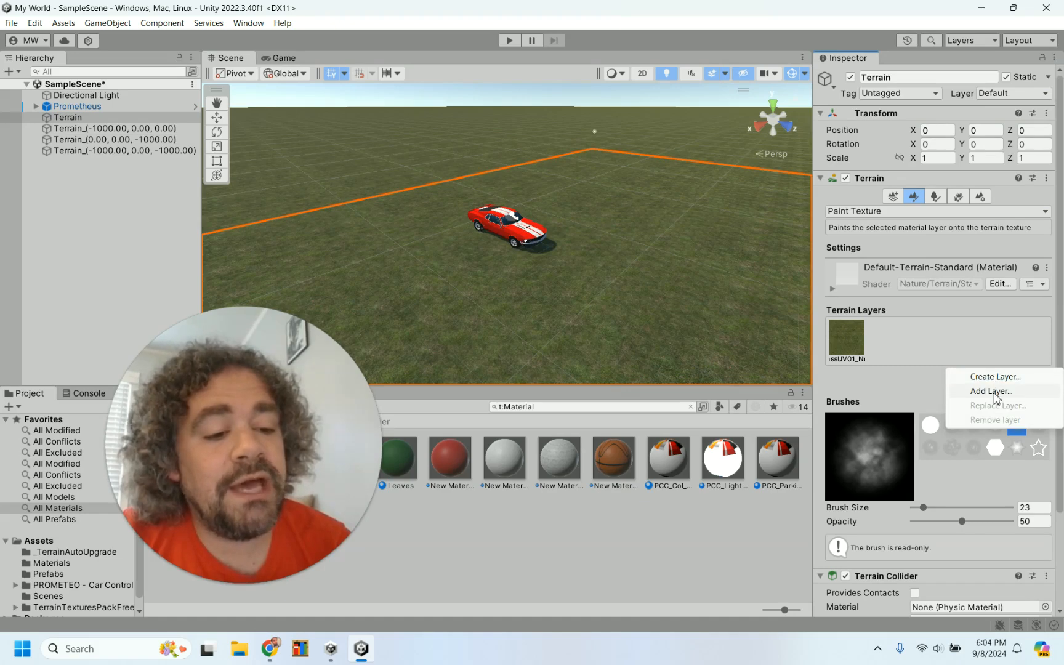
click(995, 390)
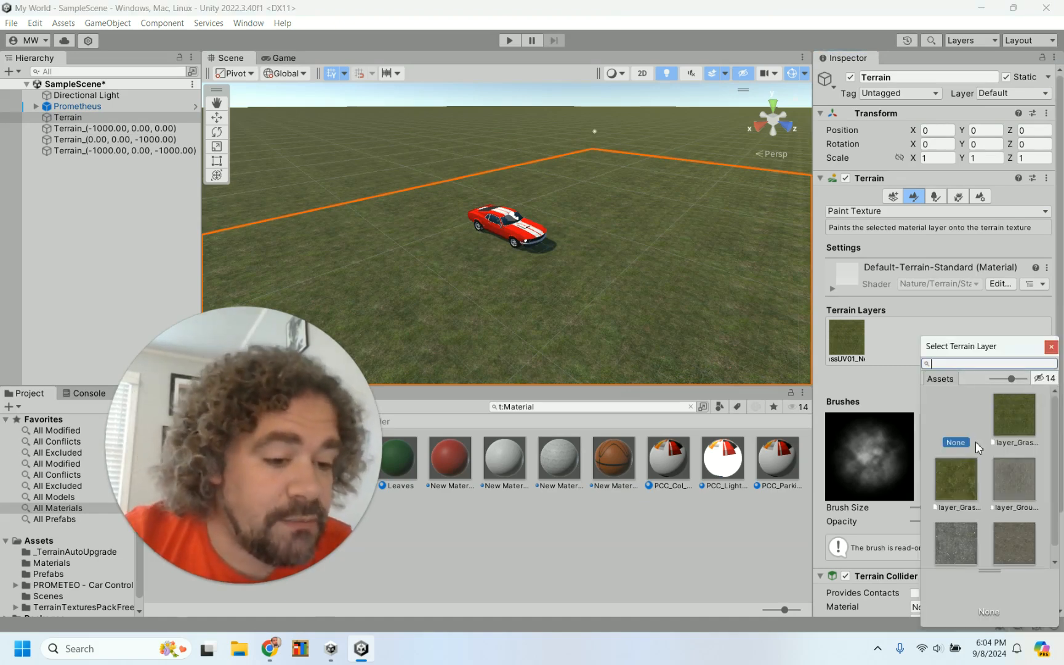
click(964, 546)
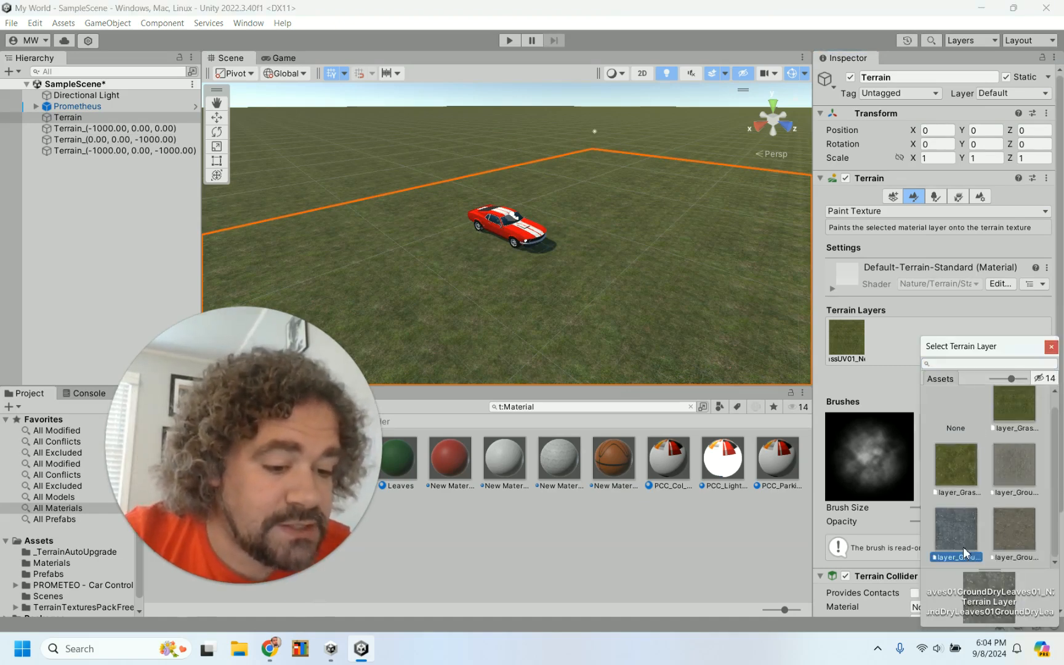
click(1051, 346)
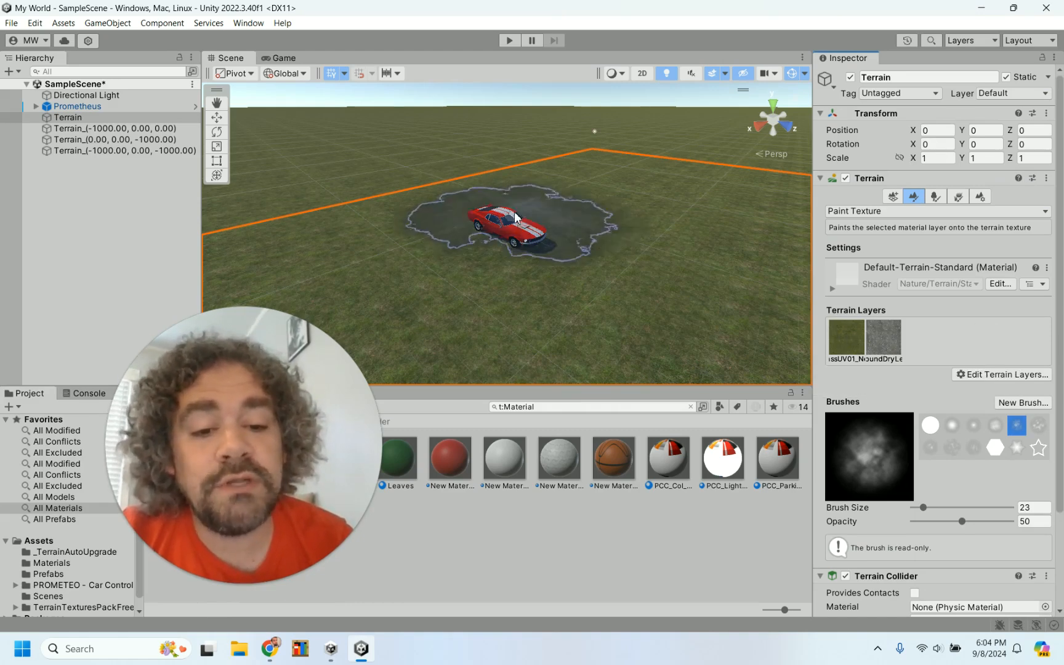
Select the Ground Dry Leaves 01 layer for texture painting and collapse its properties.
click(888, 344)
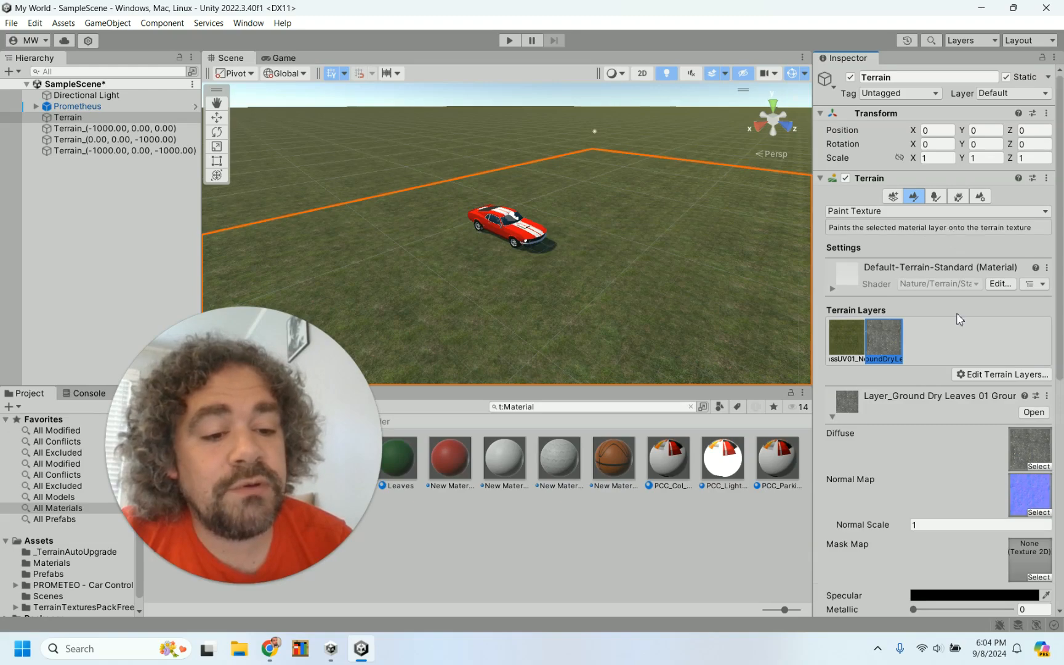
scroll(955, 313, down, 5)
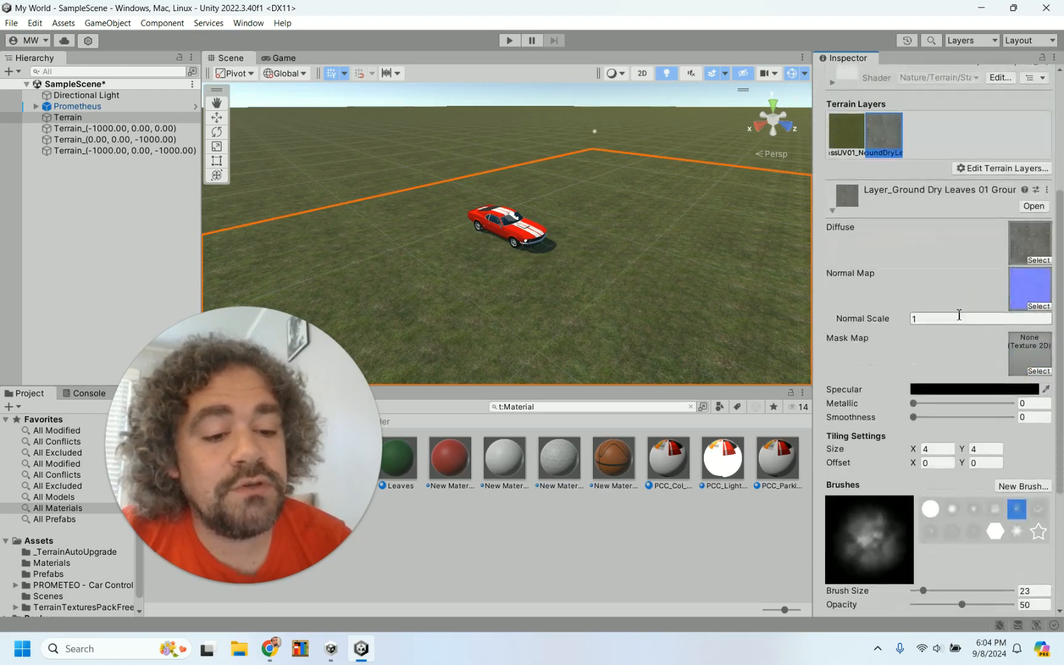
click(833, 212)
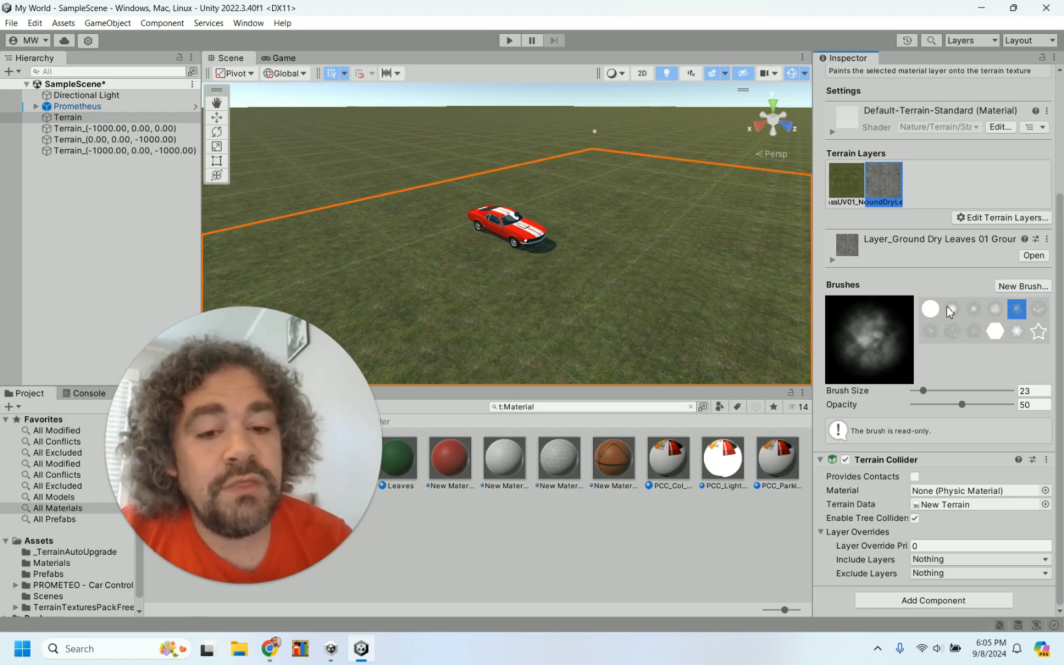
scroll(693, 299, down, 2)
scroll(692, 297, down, 3)
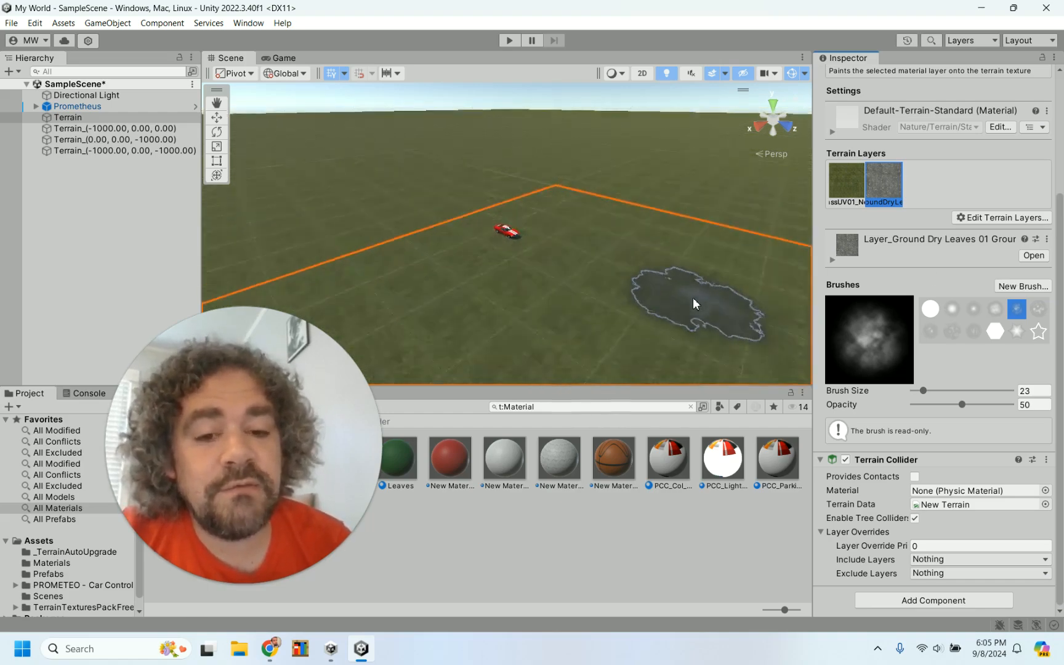
Try out the solid circle, soft round, cloudy, speckled and hexagon brush shapes, and settle on the irregular cloud brush with the jagged outline.
click(929, 308)
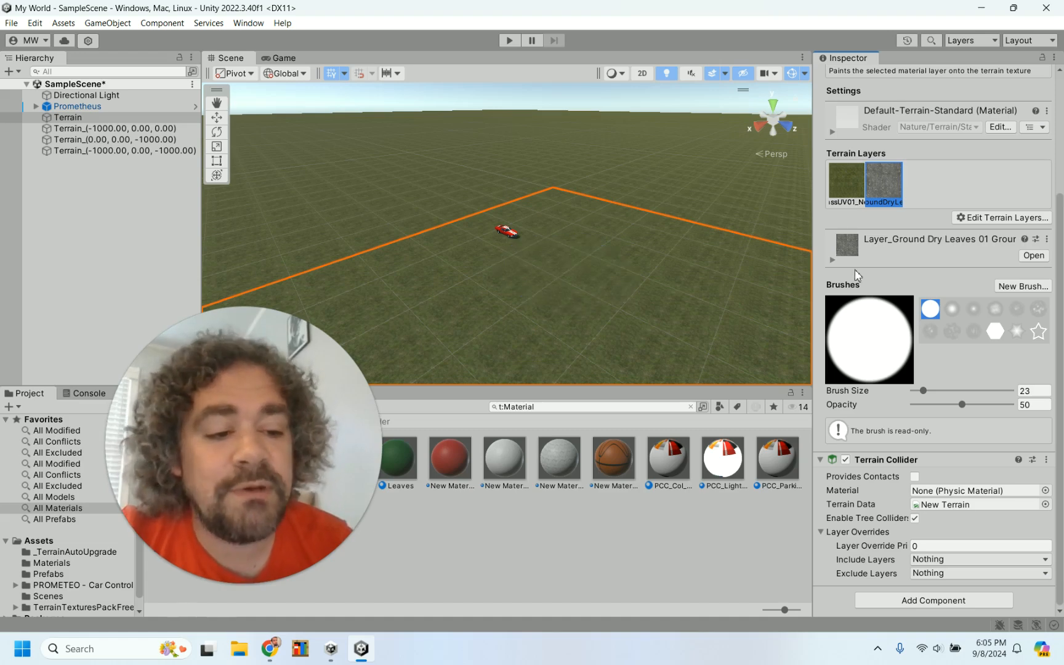
click(956, 312)
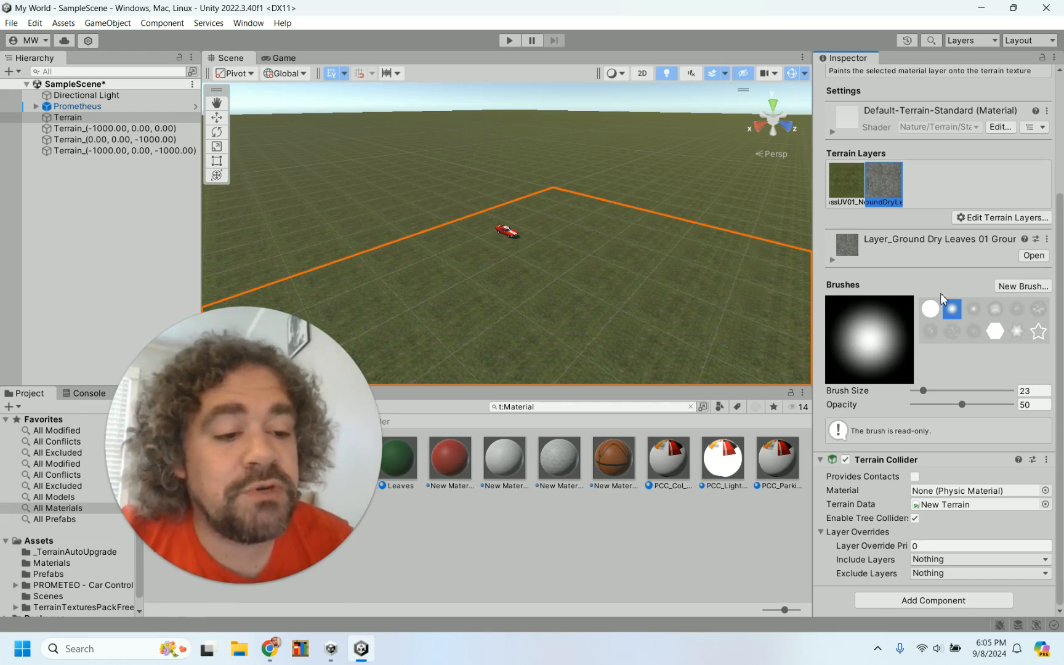
click(974, 308)
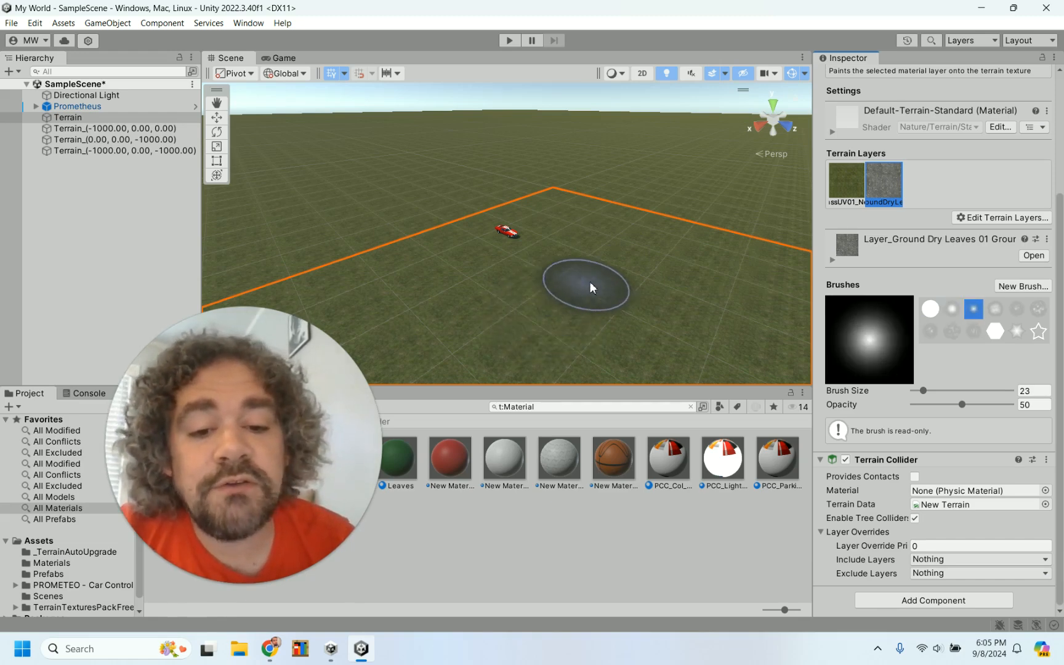
click(995, 309)
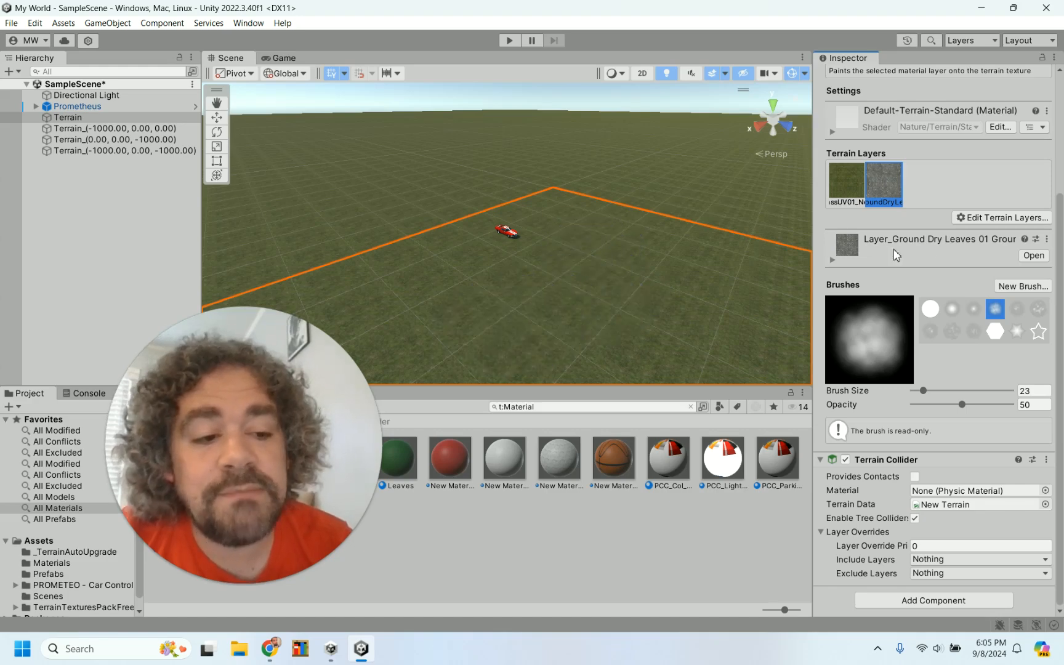
click(1022, 309)
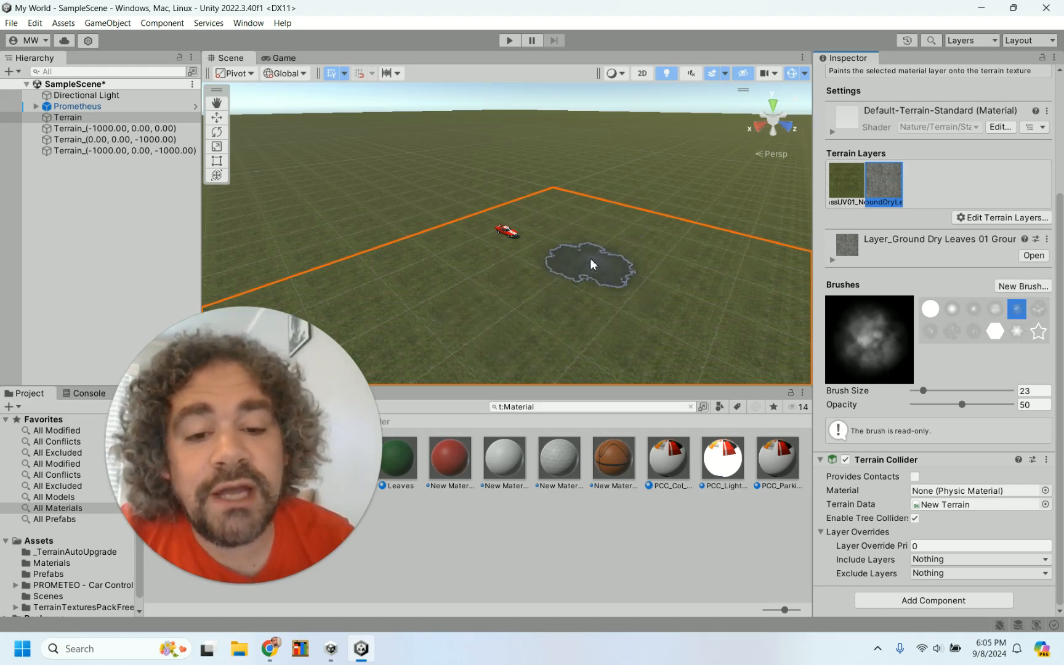
click(1039, 310)
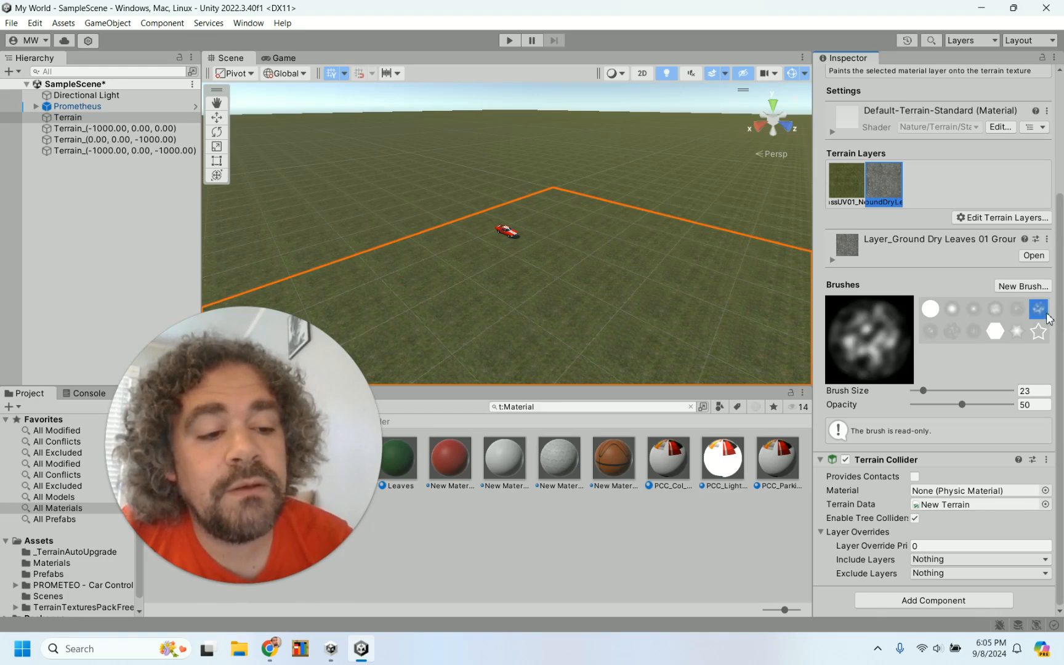
click(934, 331)
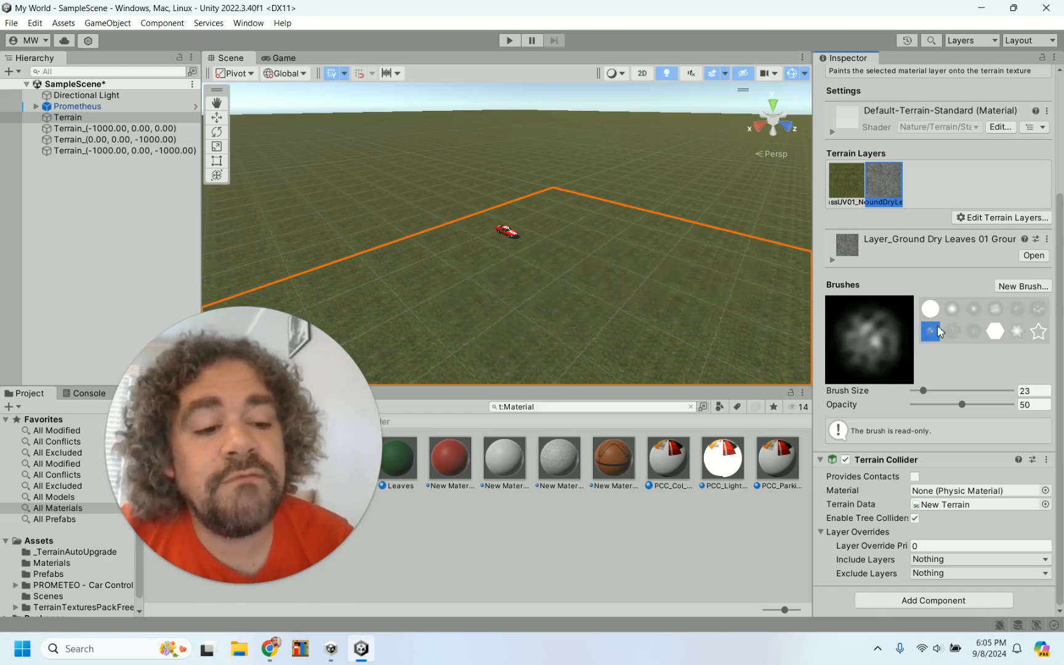
click(995, 331)
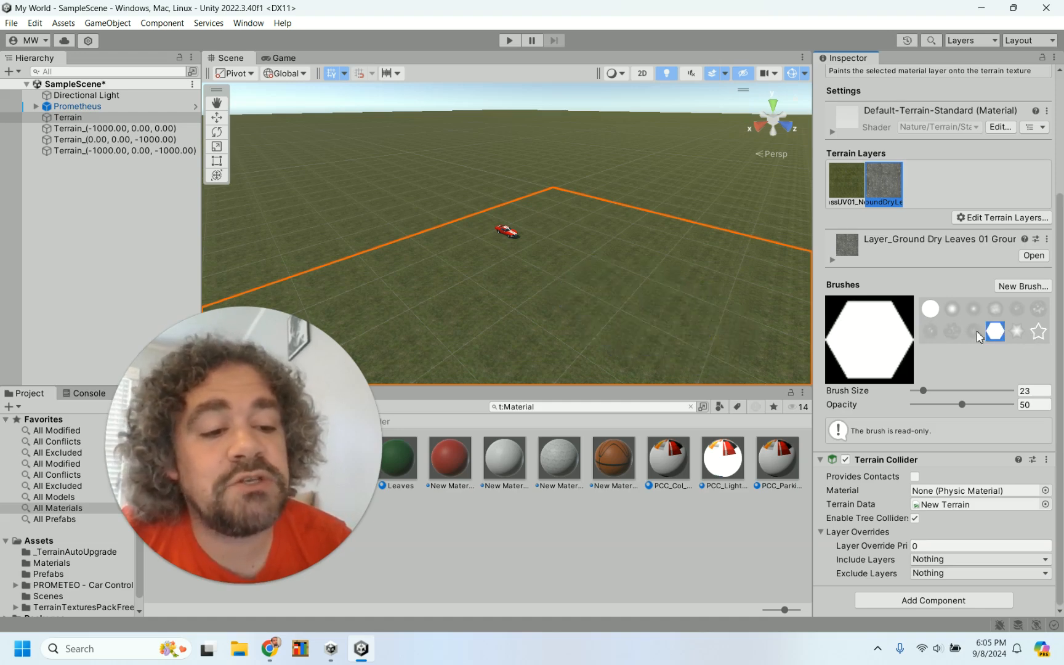
click(994, 308)
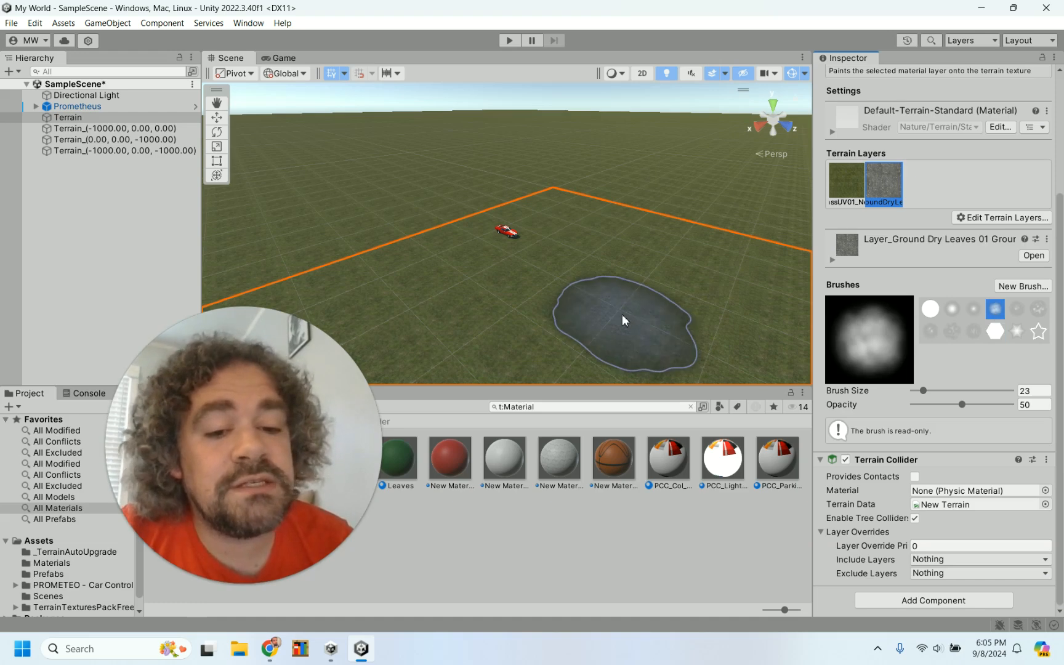
click(1017, 309)
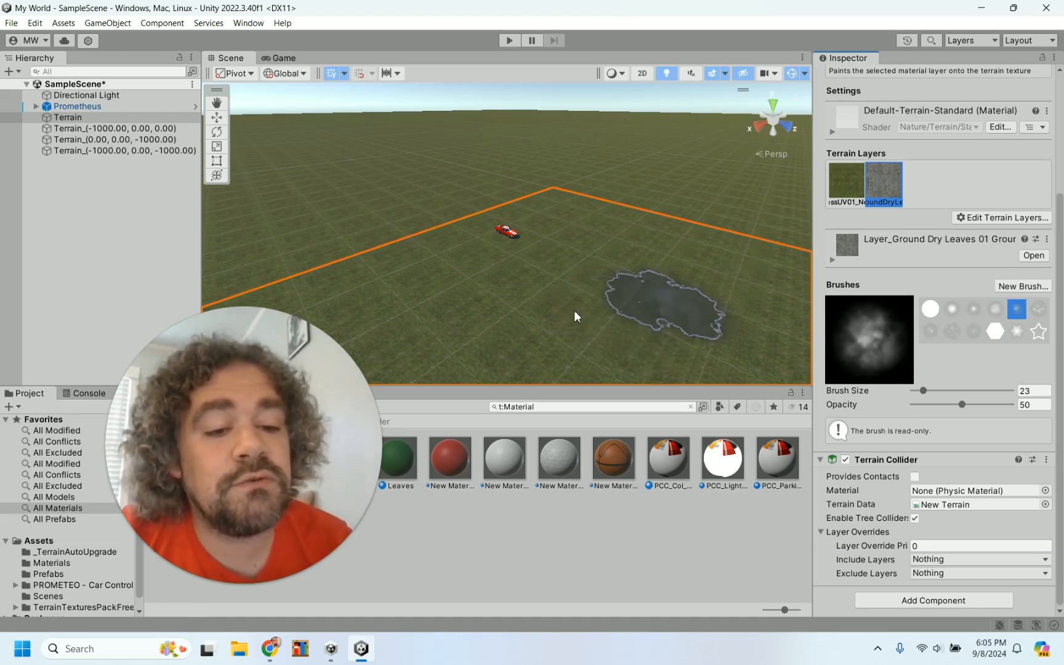
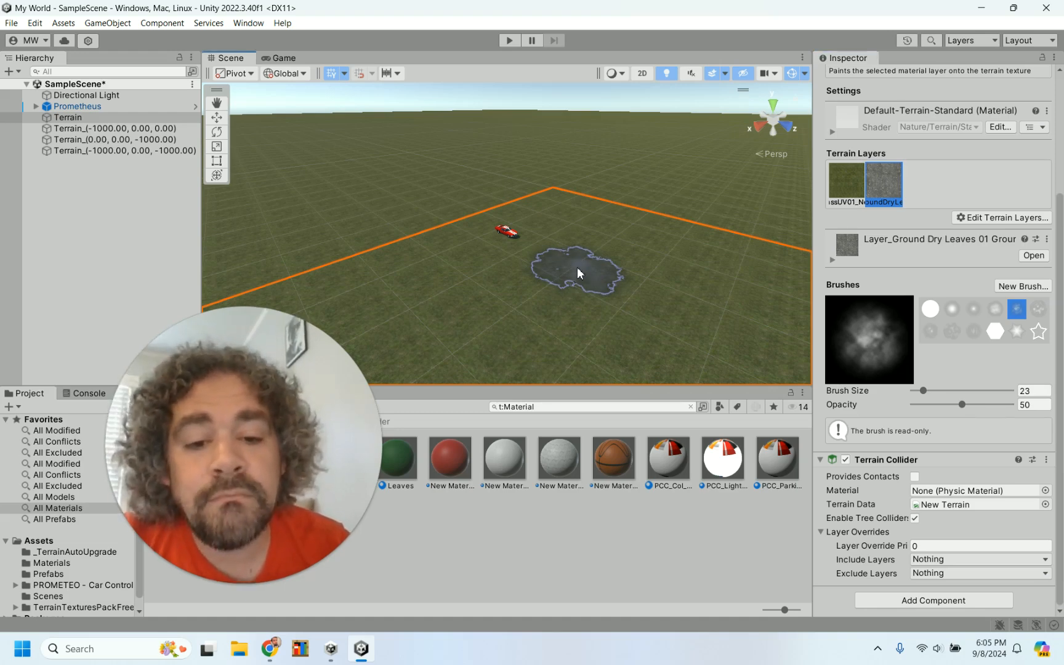
Stamp the dry leaves texture twice on the same spot in front of the car, testing each pass in play mode.
click(577, 266)
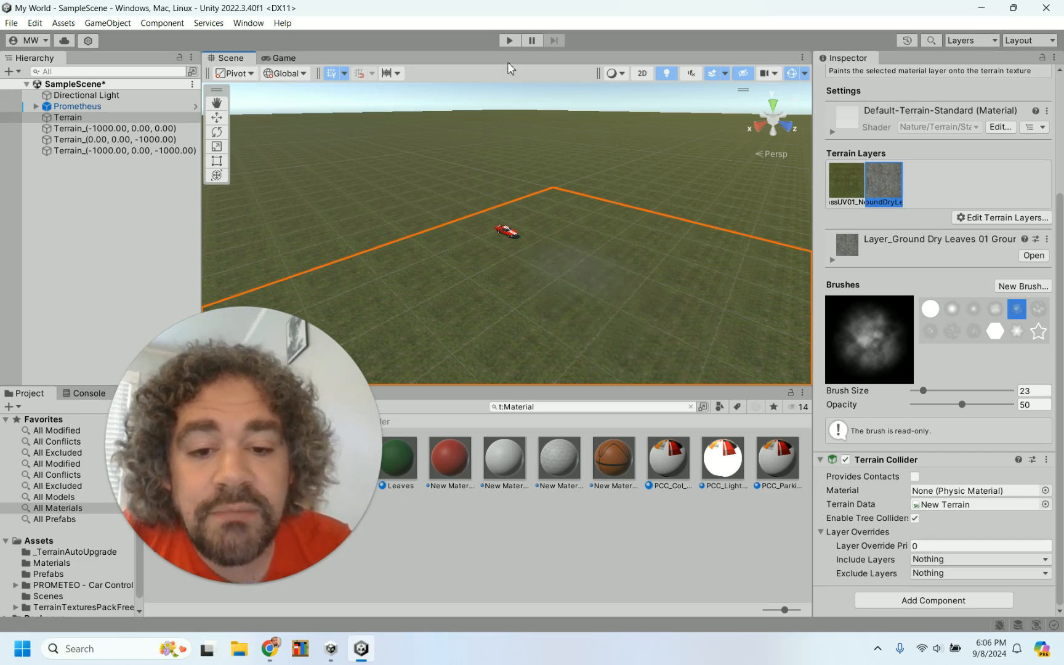
click(509, 41)
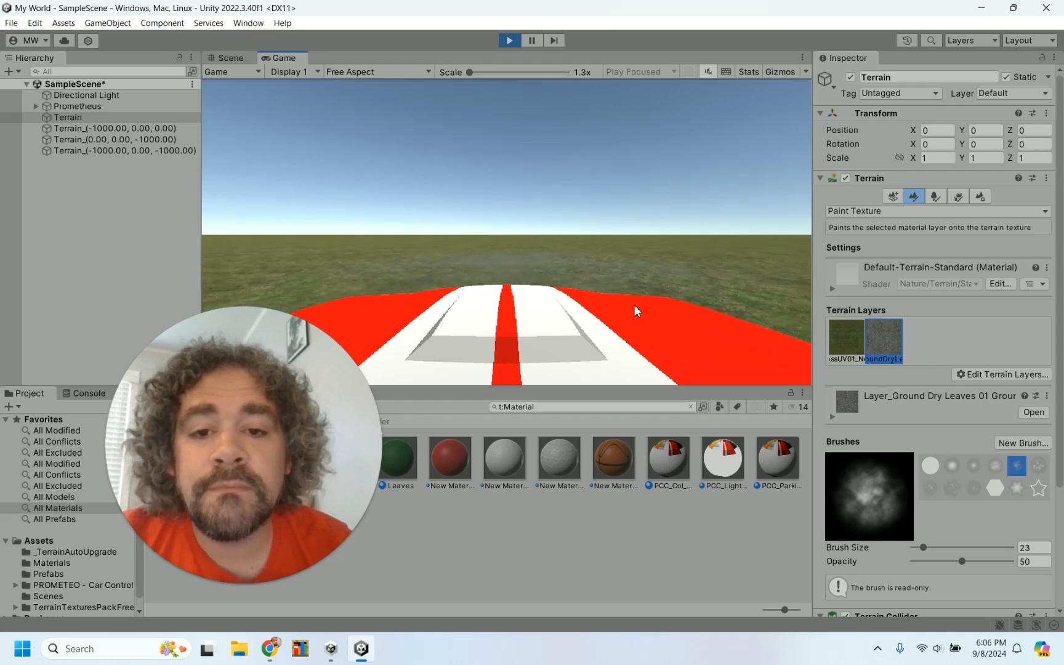
click(510, 41)
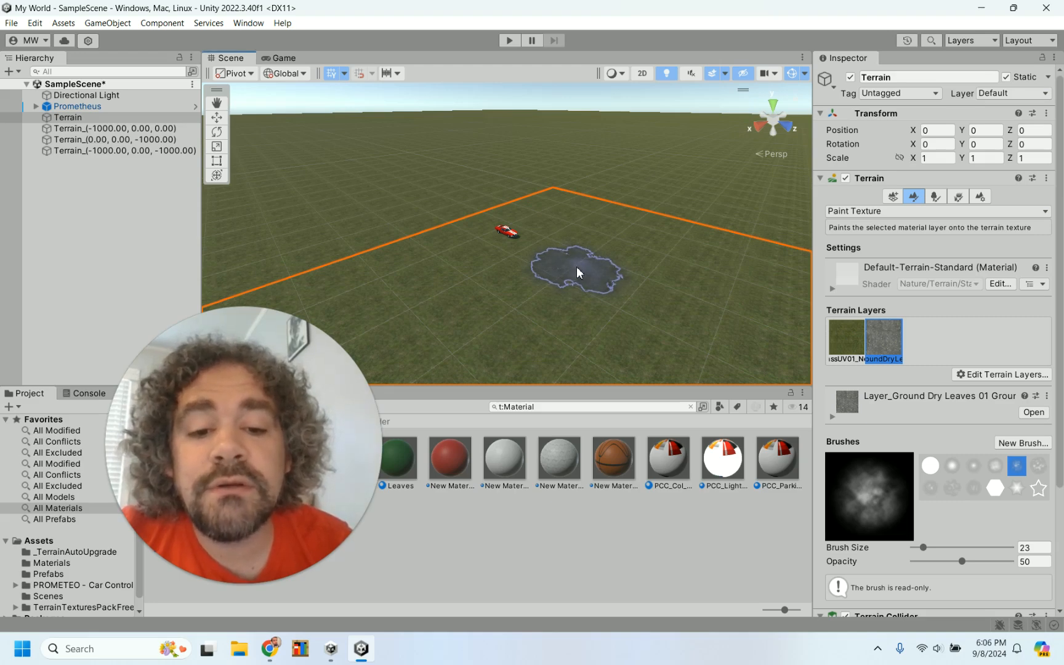
click(577, 273)
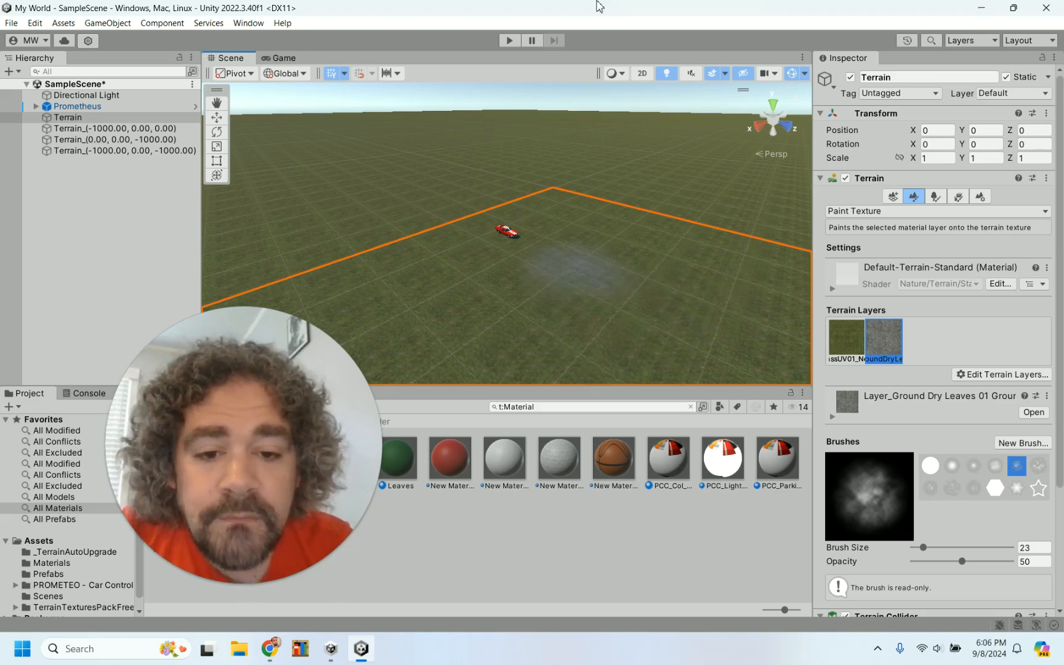
click(516, 40)
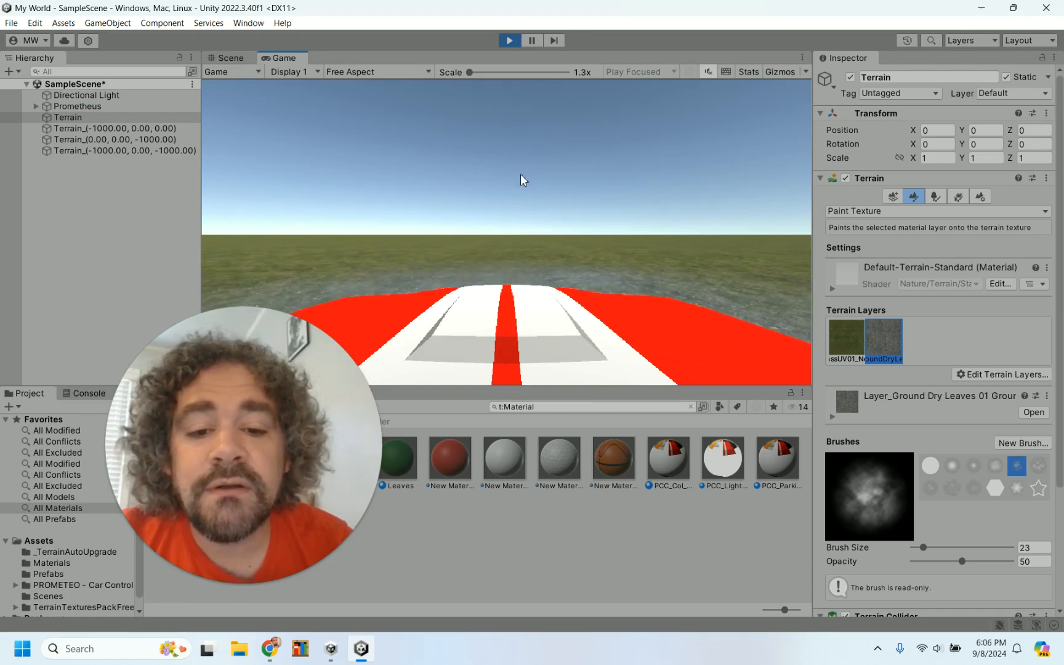
click(509, 40)
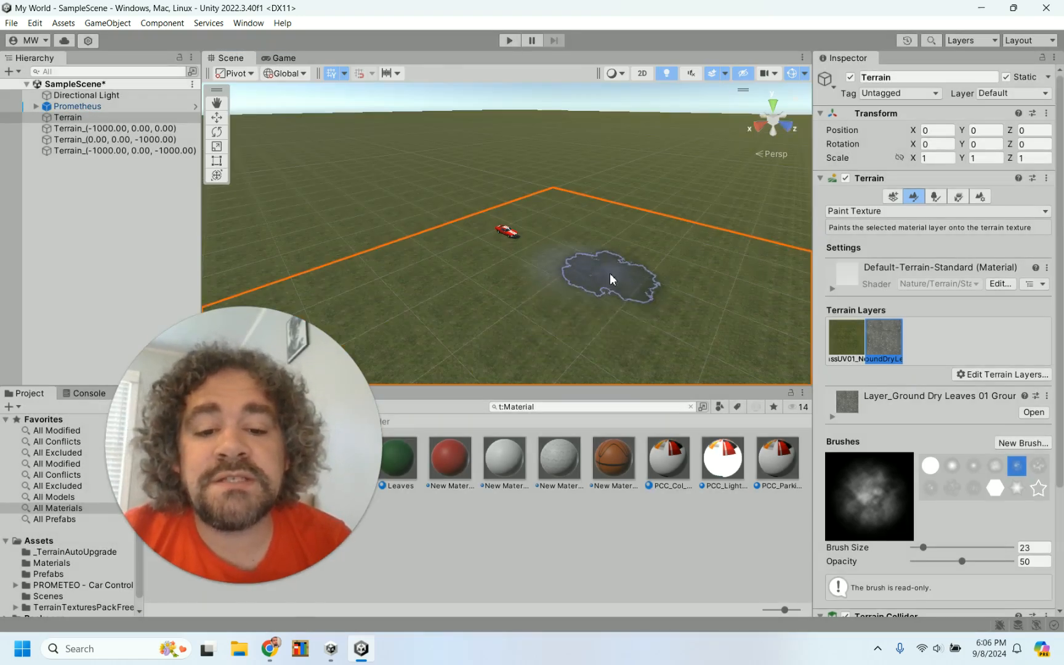
Paint a large, winding area of dry leaves texture on the Terrain tile beyond the stamped patch at opacity 50.
scroll(610, 276, down, 5)
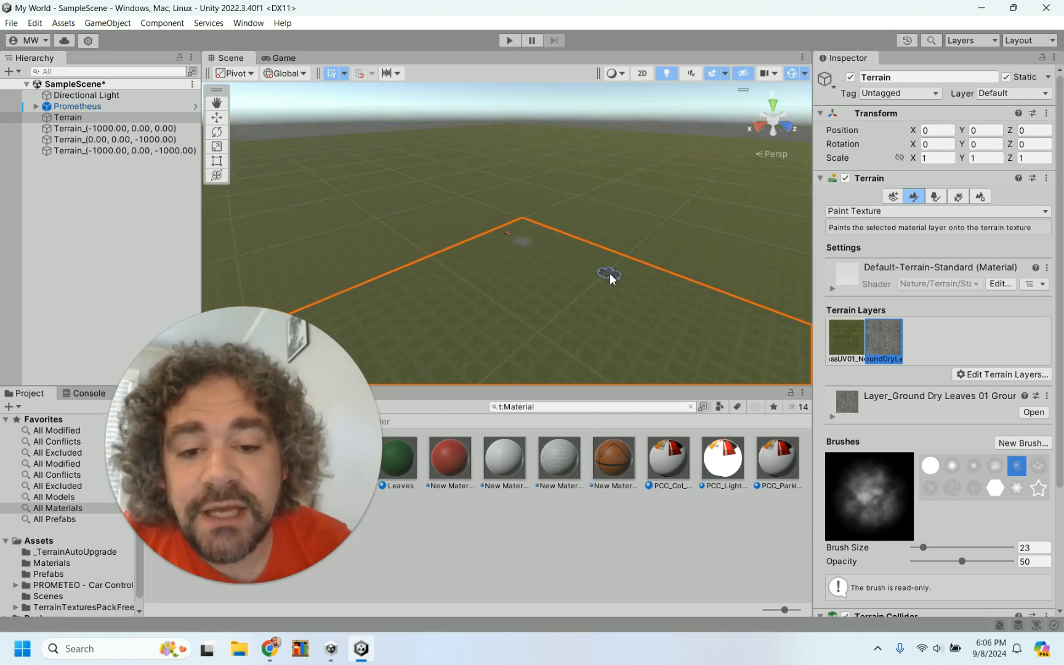
mouse_move(578, 280)
mouse_down()
mouse_move(437, 299)
mouse_move(600, 357)
mouse_move(556, 313)
mouse_move(462, 306)
mouse_move(563, 318)
mouse_move(506, 311)
mouse_move(603, 288)
mouse_move(696, 340)
mouse_move(606, 308)
mouse_up()
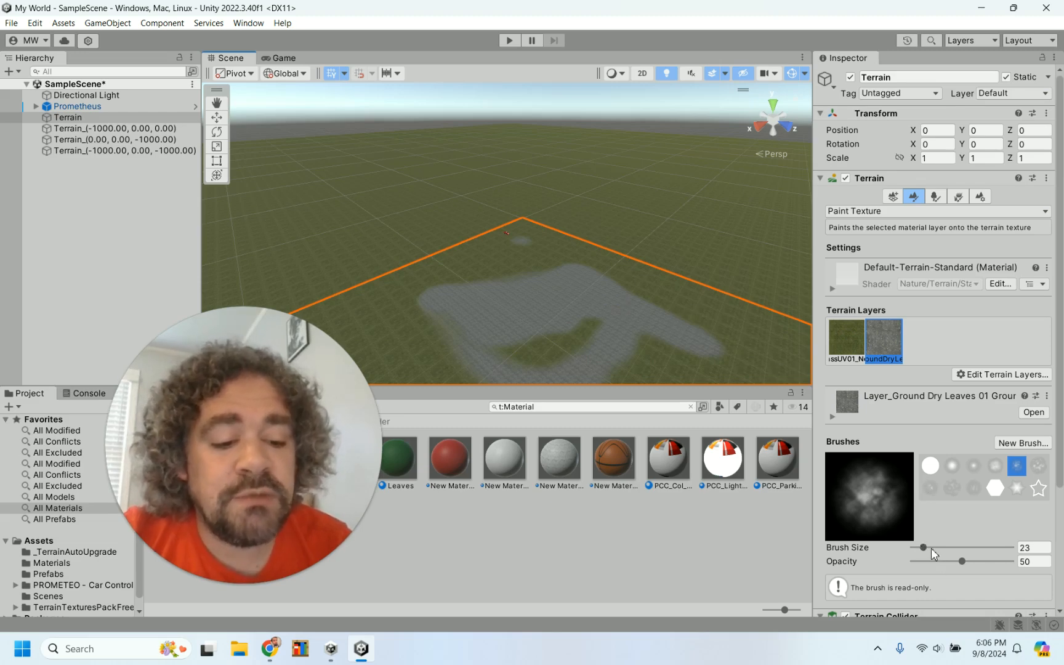
Set the brush opacity to 16.5, paint faint dry leaves strokes around the car and across the tile, and run the scene.
drag(933, 563, 929, 561)
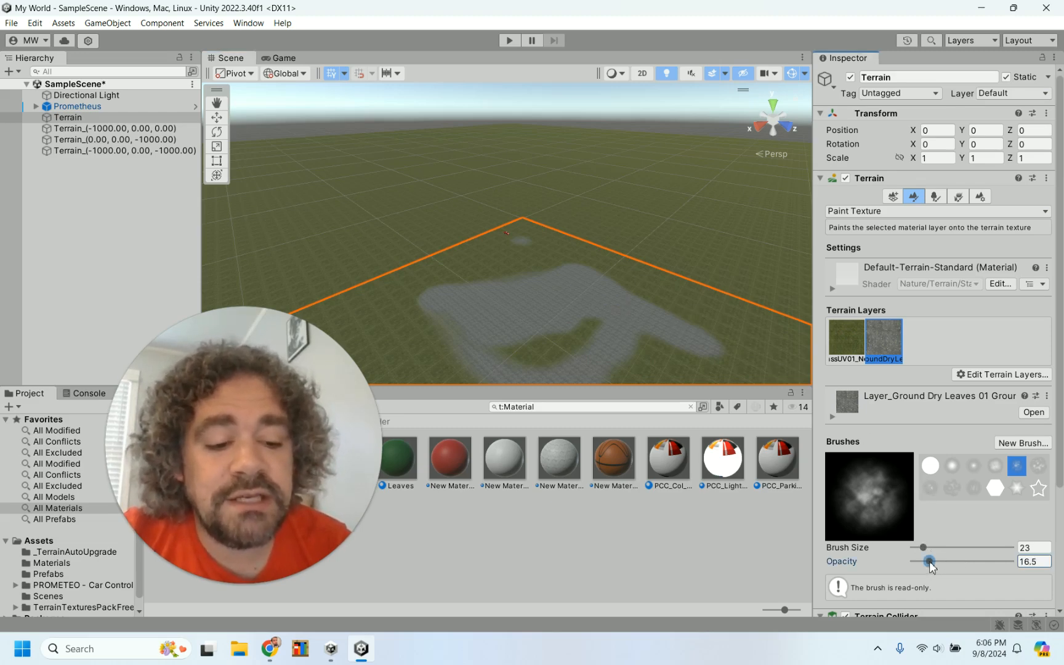
mouse_move(739, 326)
mouse_down()
mouse_move(646, 294)
mouse_move(688, 292)
mouse_move(754, 333)
mouse_move(771, 312)
mouse_move(564, 213)
mouse_up()
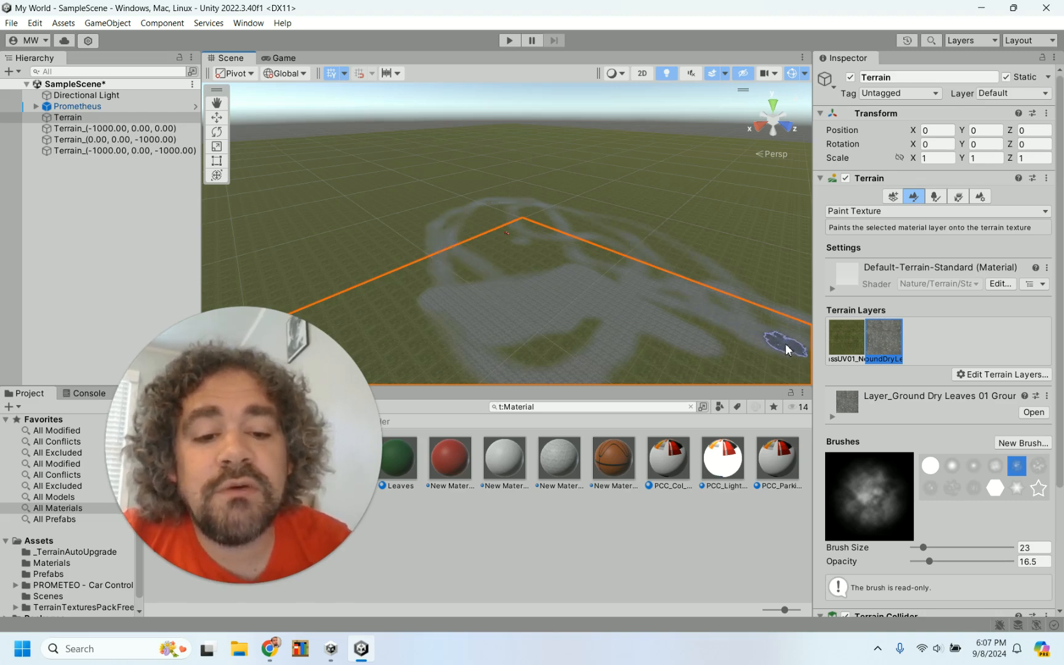
click(510, 40)
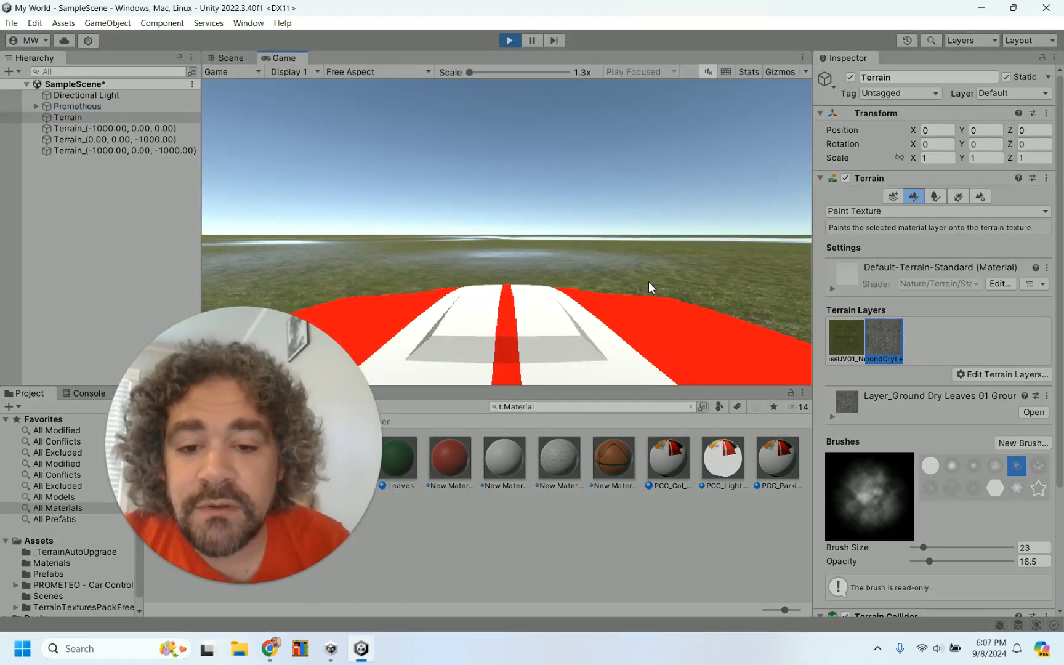
Drive the car across the faint and dense dry leaves patches to examine the painted ground, and stop play mode.
key(w)
key(a)
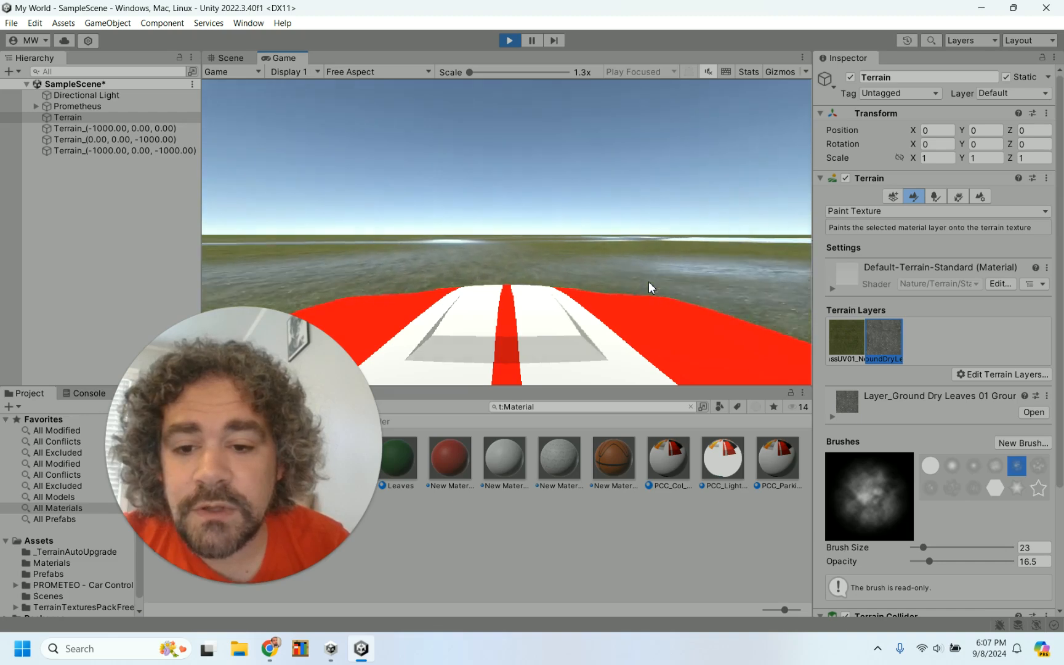
key(w)
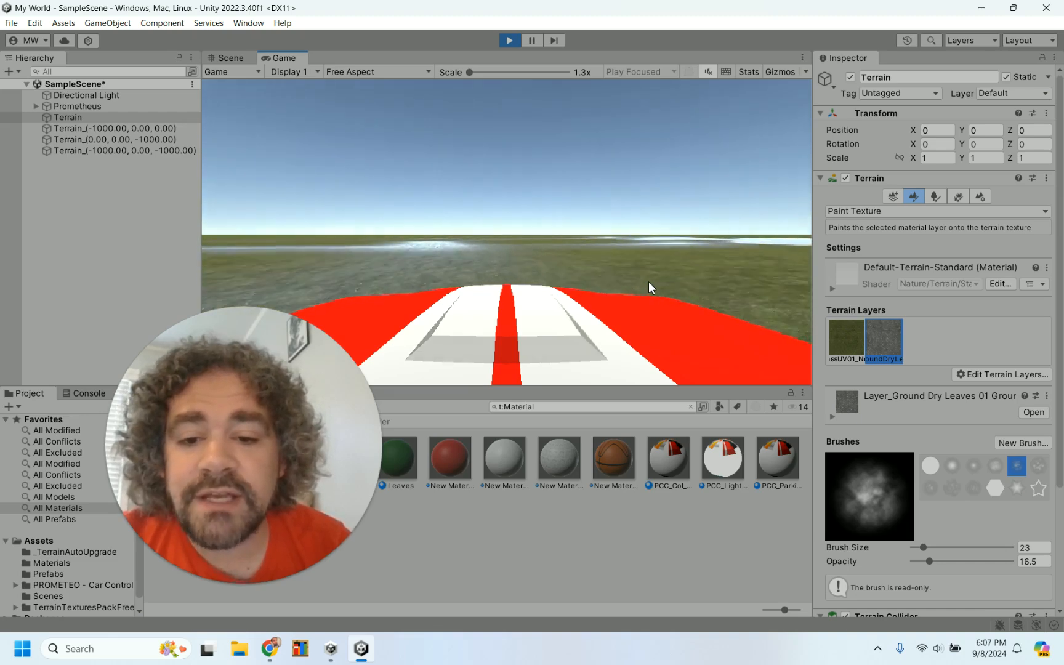
key(w)
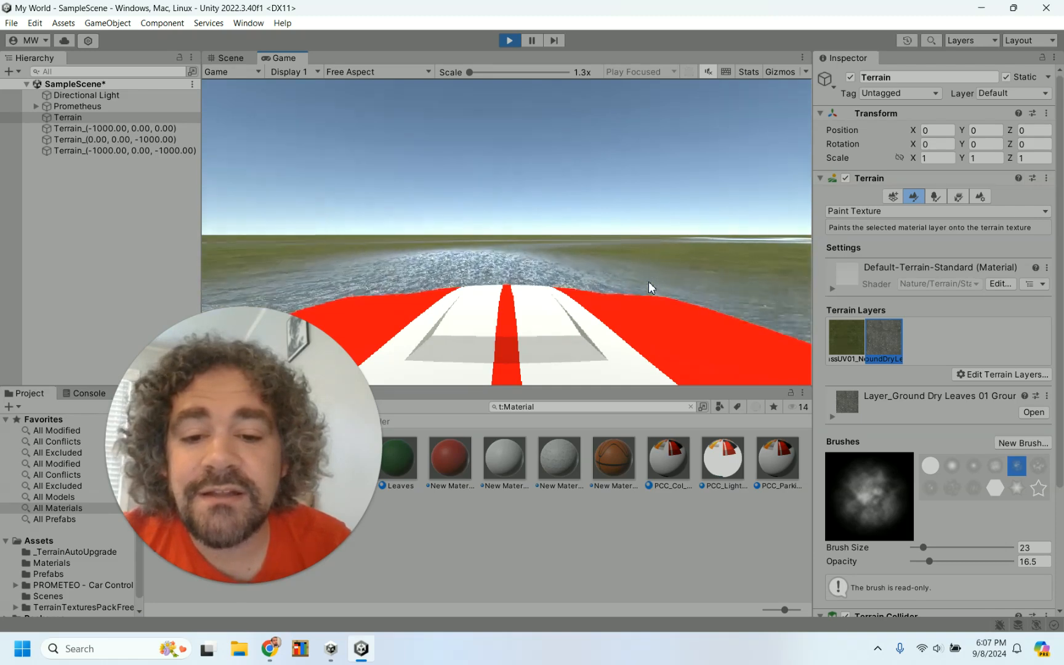
key(w)
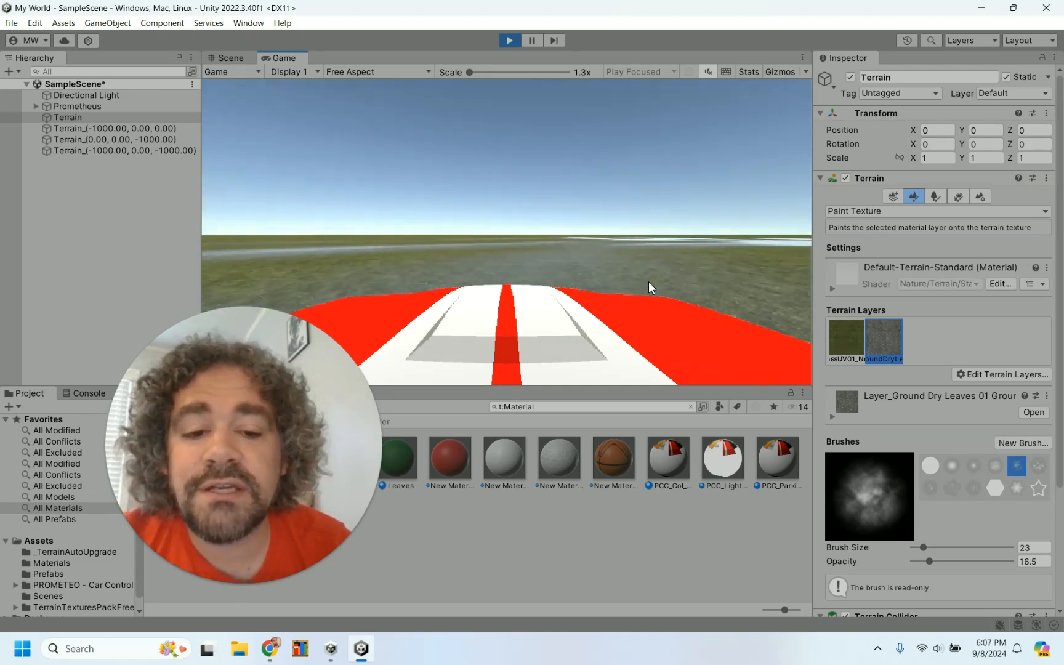
key(w)
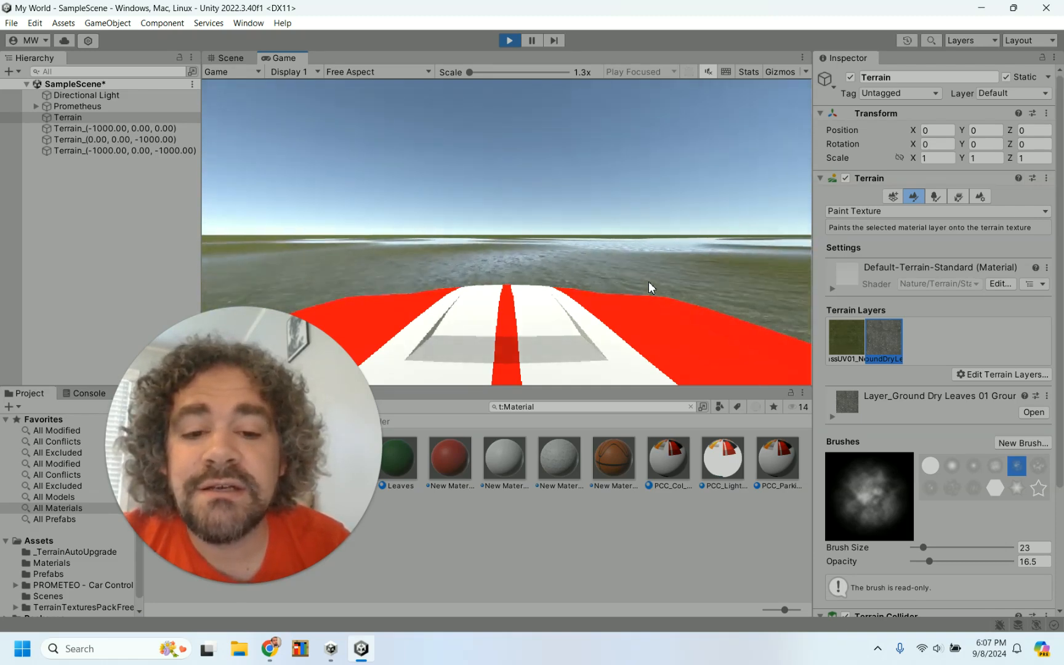
key(w)
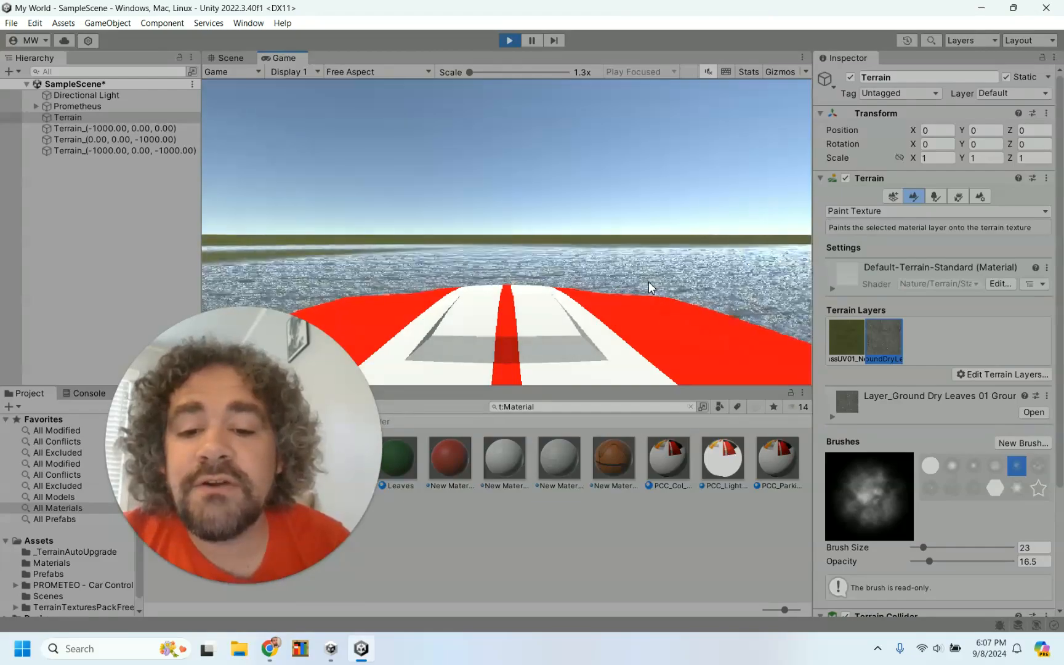
click(510, 41)
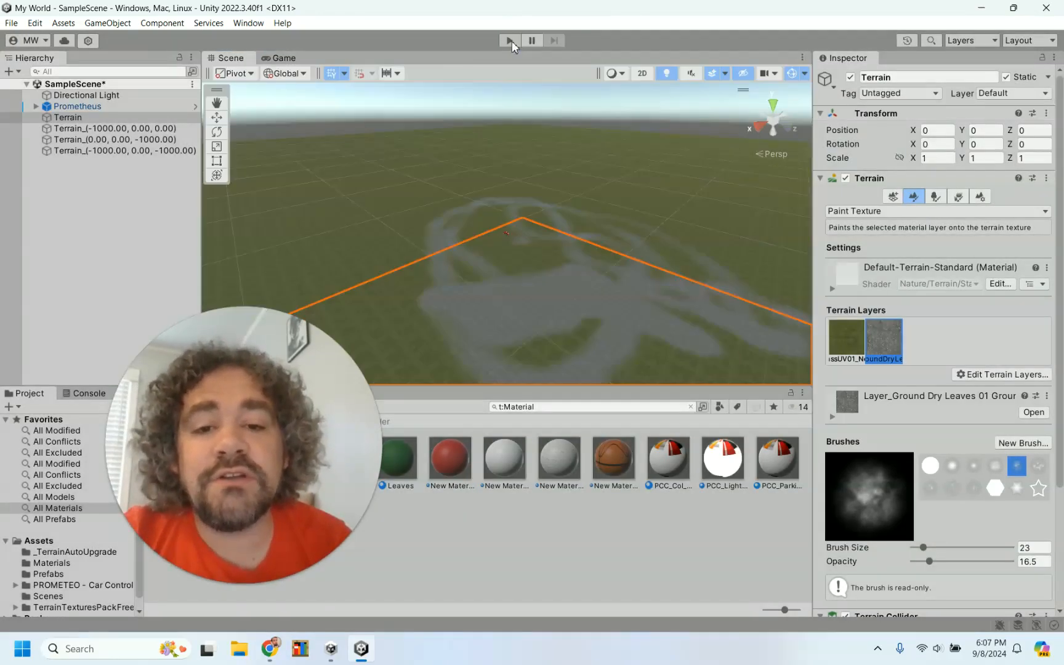
Add the Grass UV02 texture as a third terrain layer on the Terrain tile.
click(1041, 379)
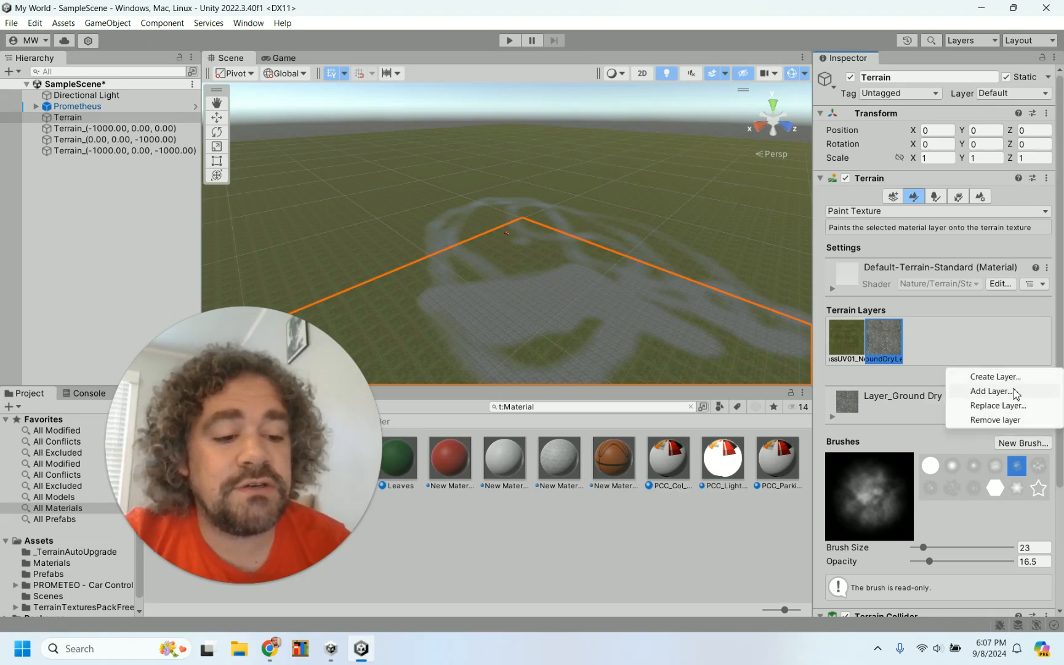
click(1011, 392)
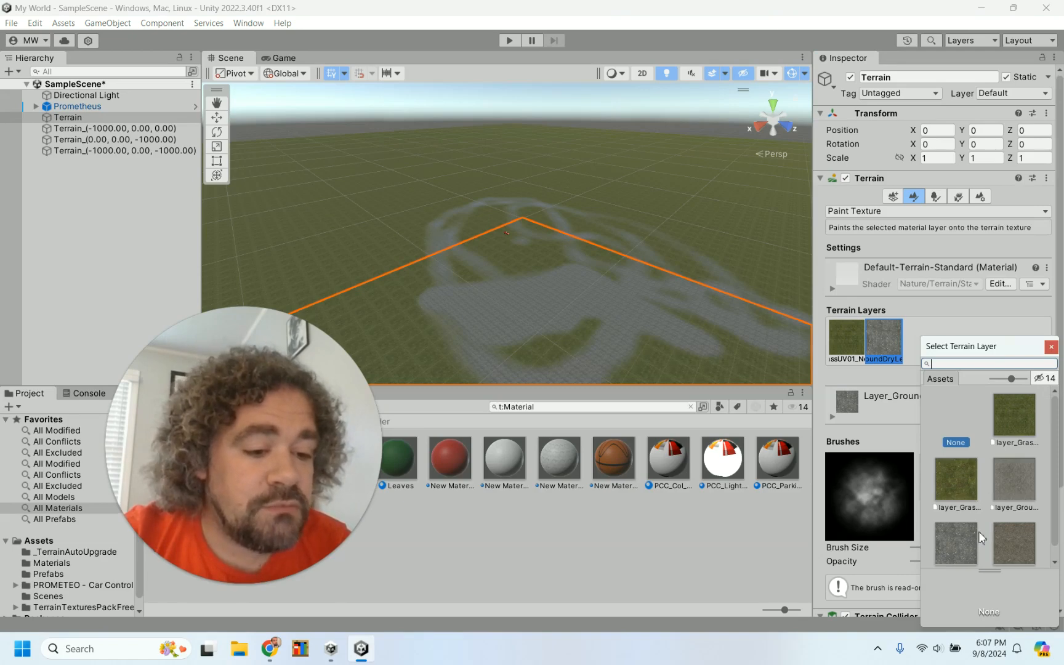
click(955, 477)
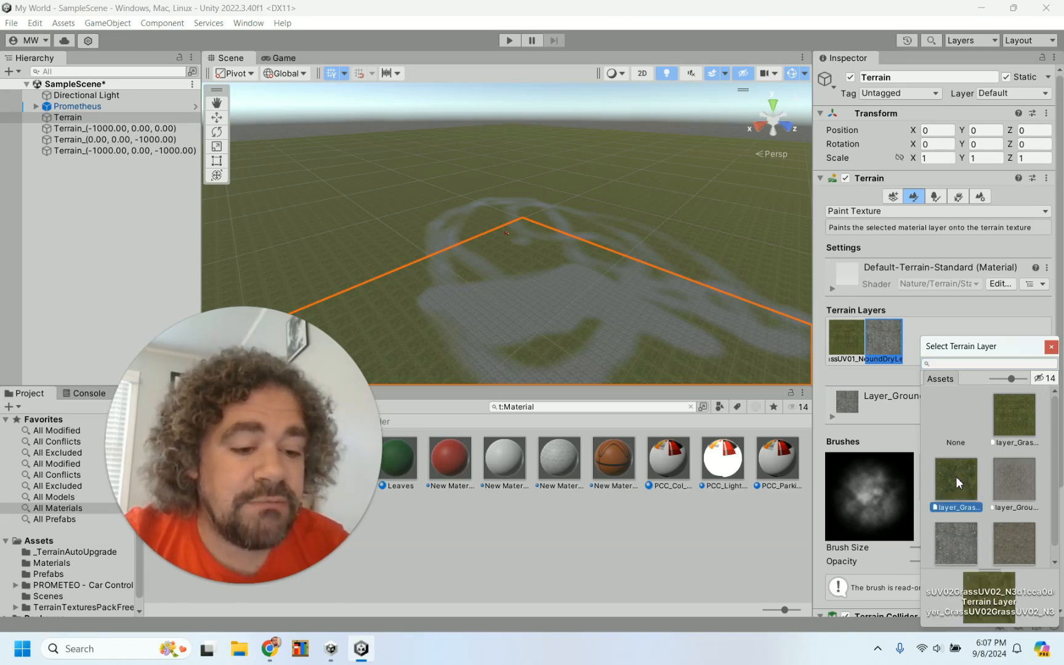
click(1051, 346)
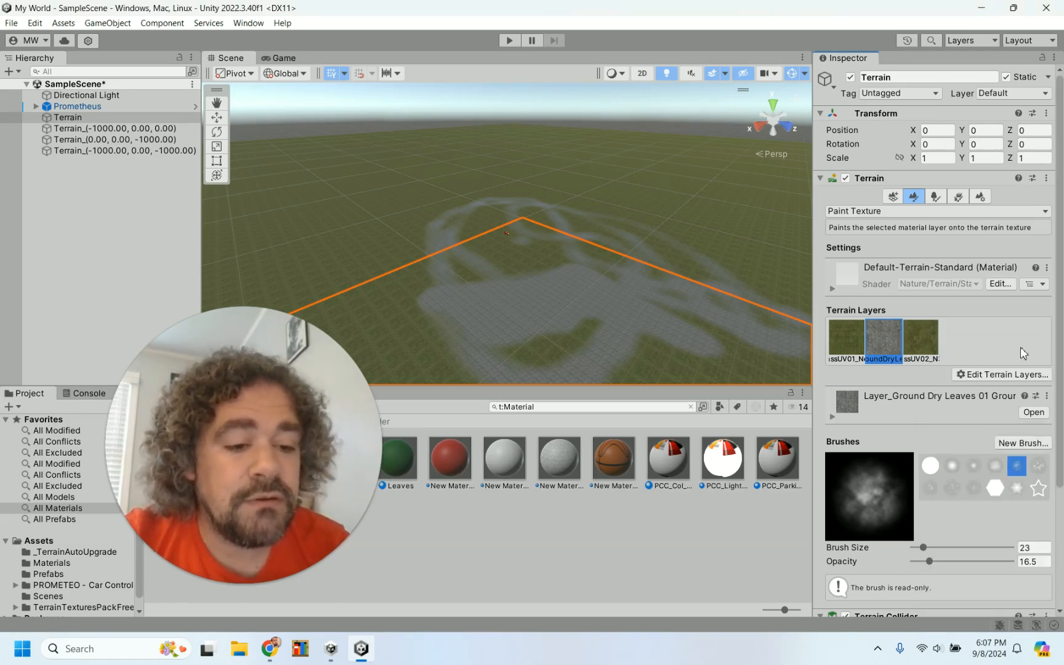
Paint a Grass UV02 patch inside the dry leaves area with the cloudy builtin_brush_4, and test-drive the scene in play mode.
click(916, 351)
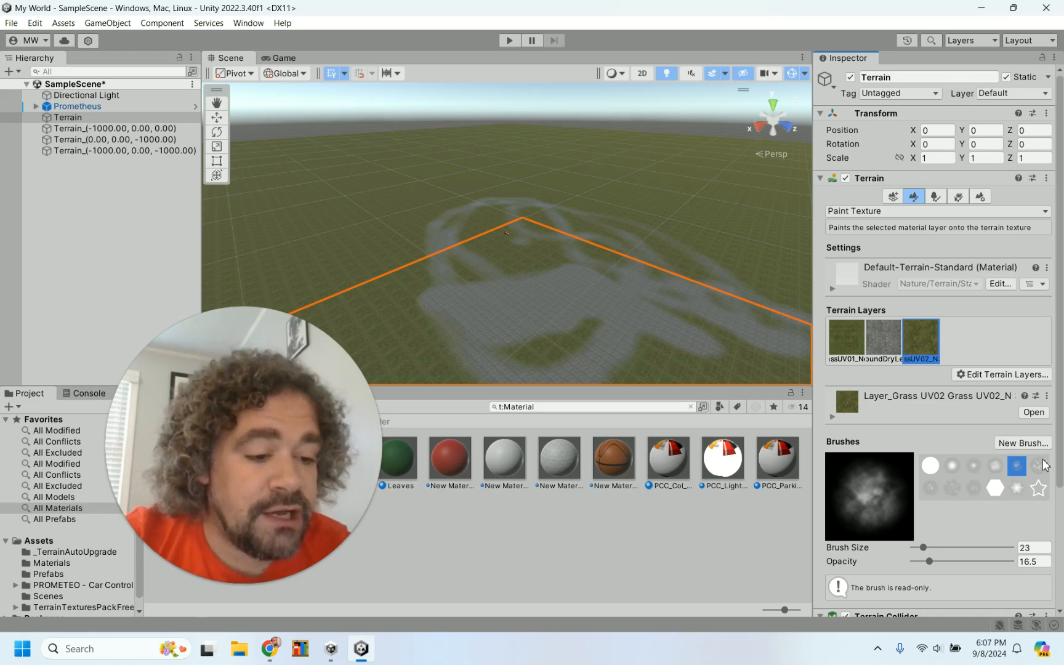
click(995, 469)
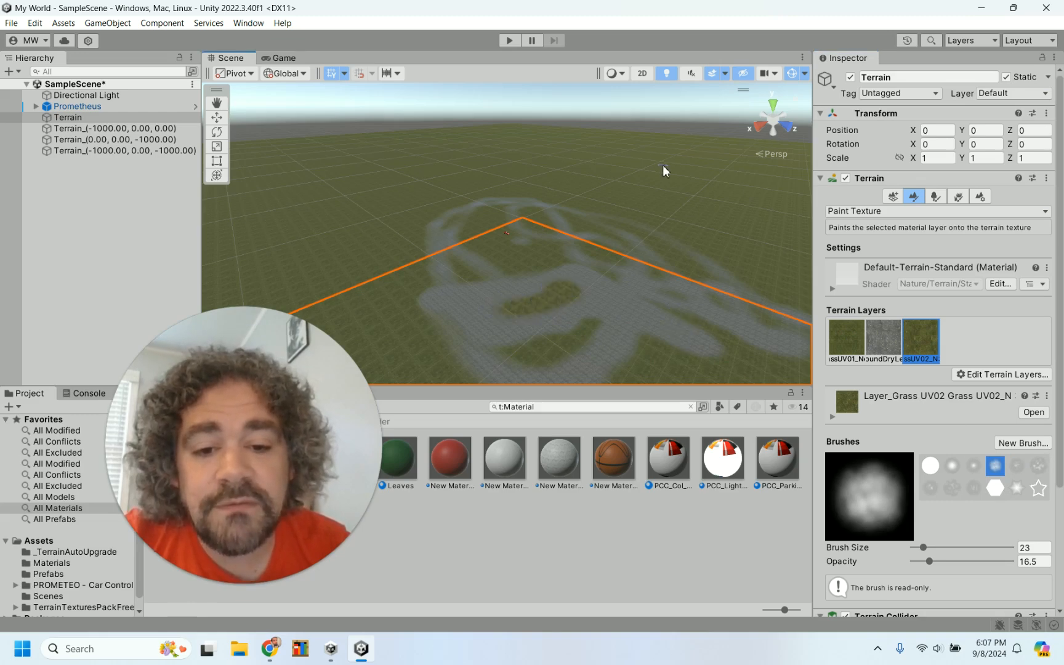
click(509, 41)
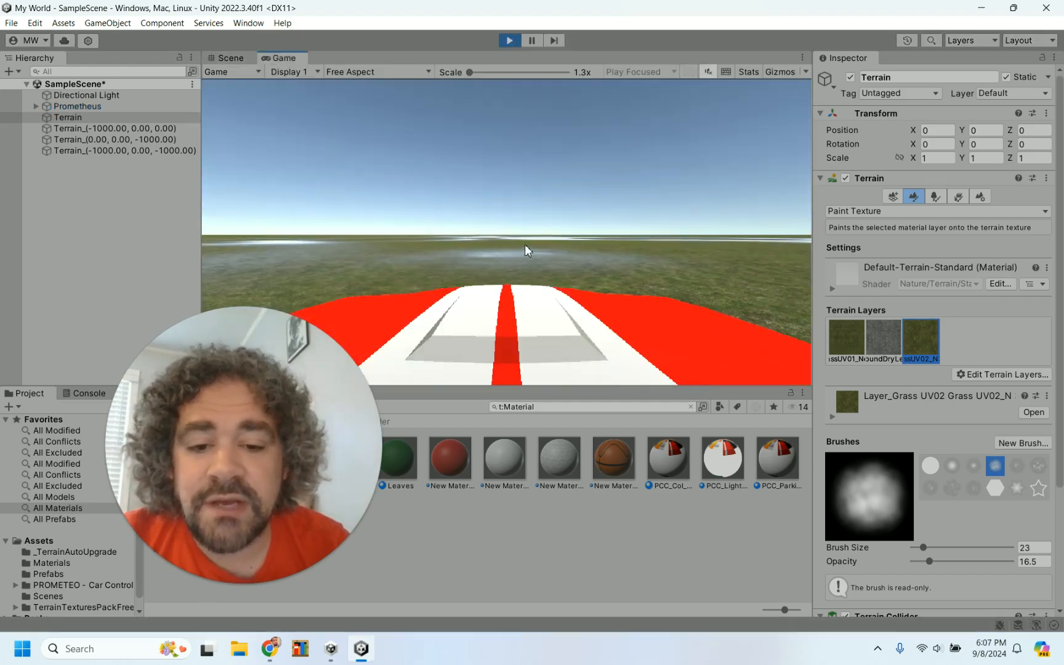
key(w)
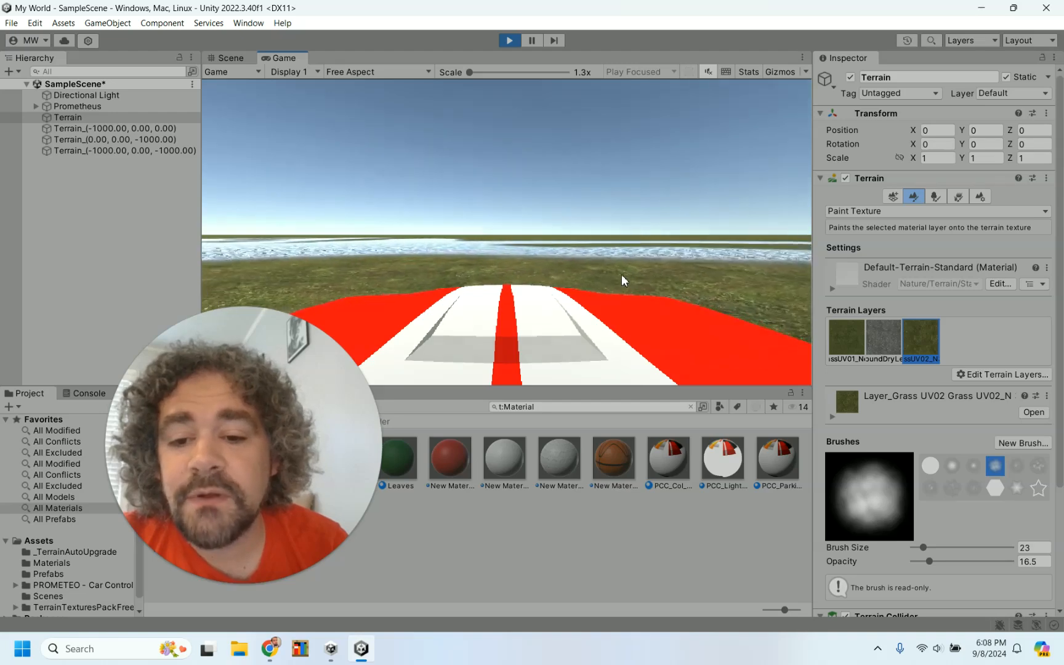
click(509, 40)
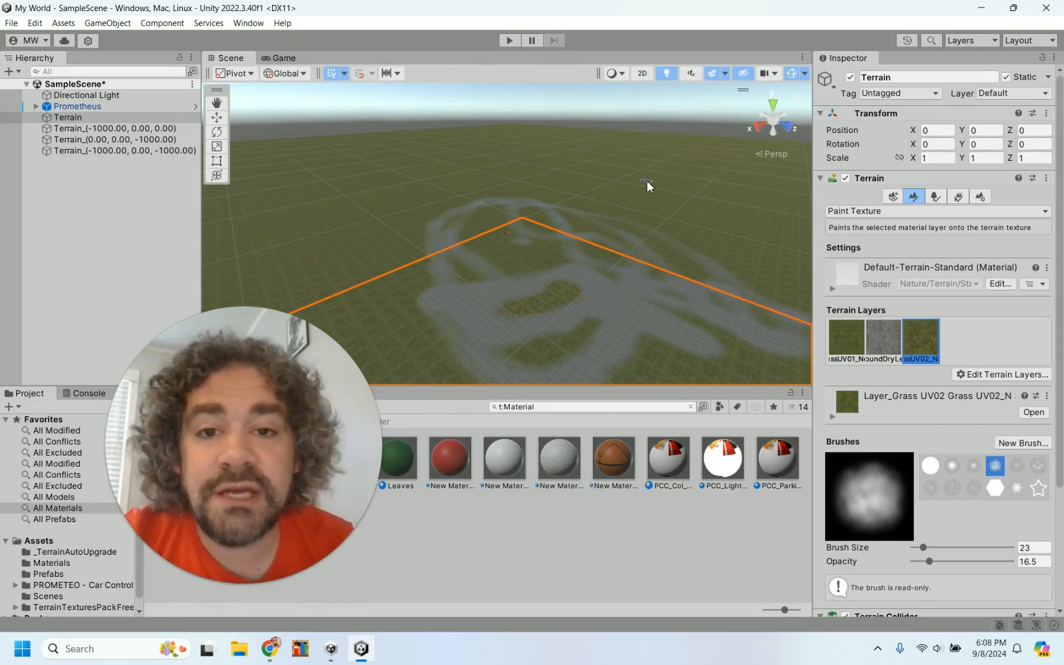
Switch to Raise or Lower Terrain, try several brush shapes, and raise low mounds near the car with the faint, irregular cloud brush.
click(913, 210)
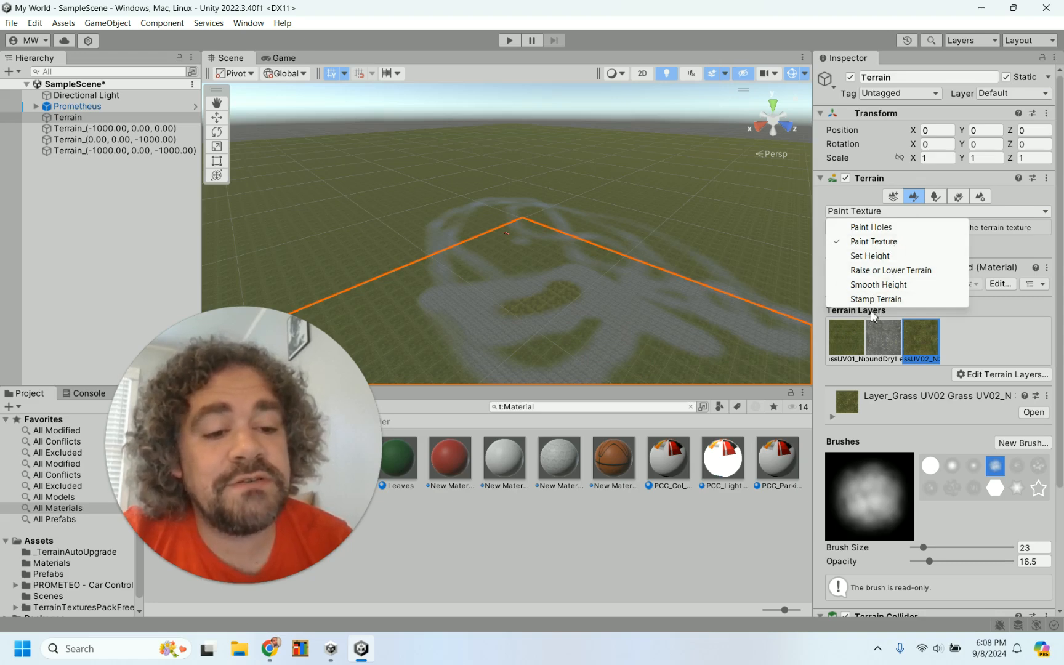
click(892, 270)
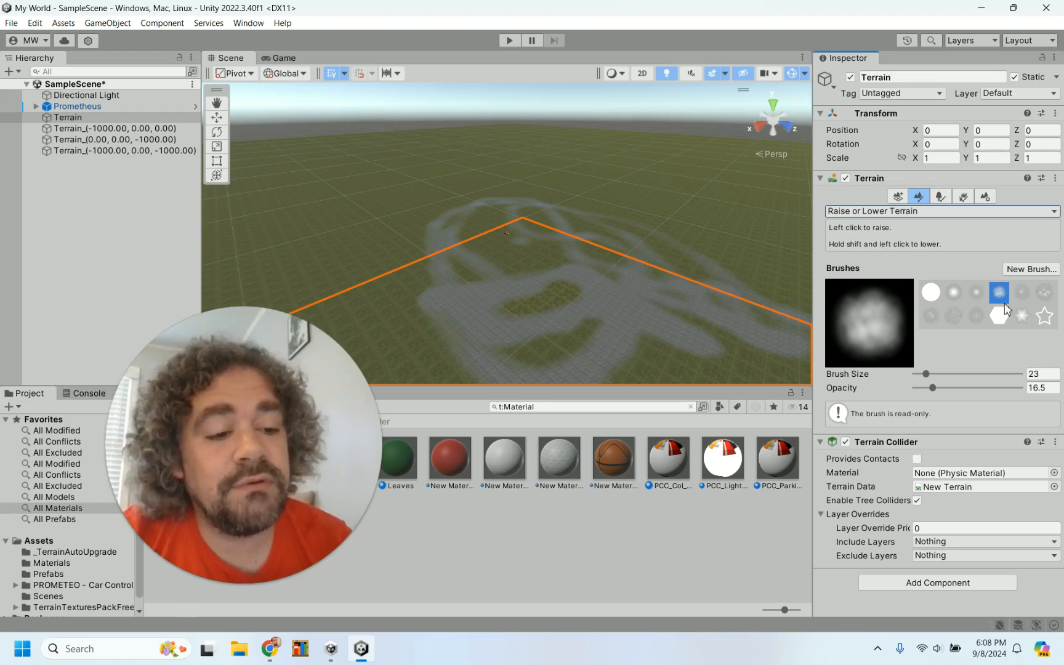
click(1041, 294)
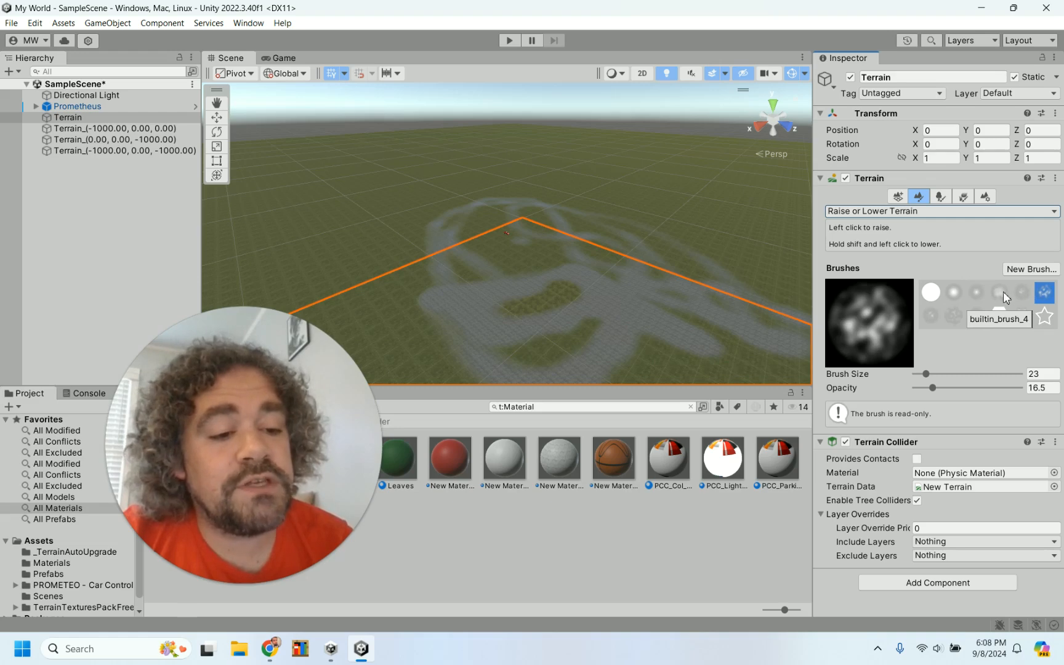
click(955, 291)
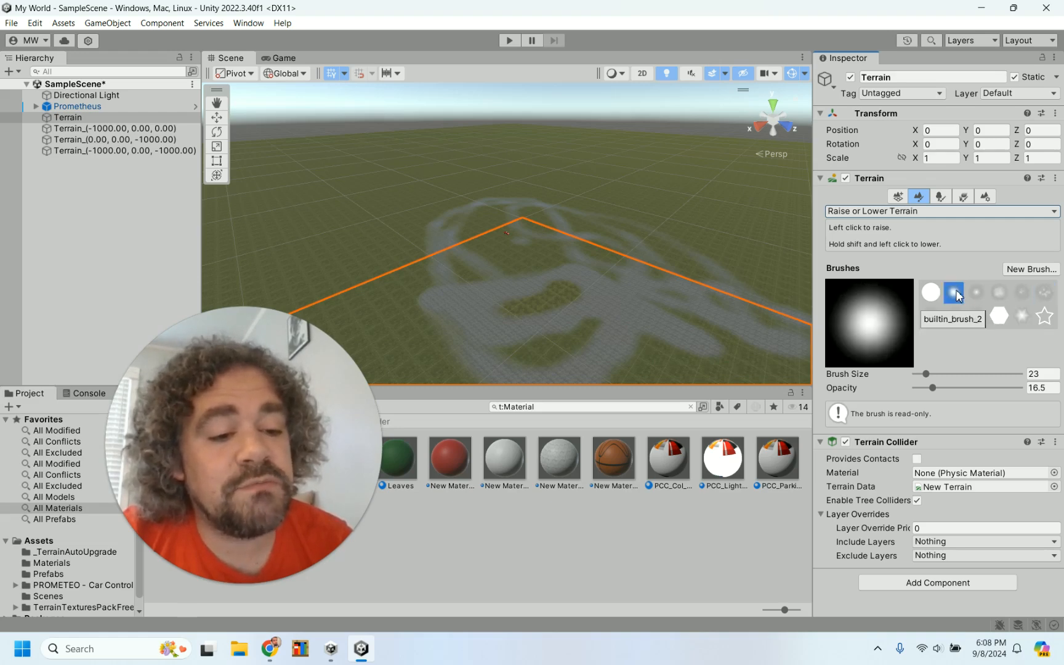
click(975, 295)
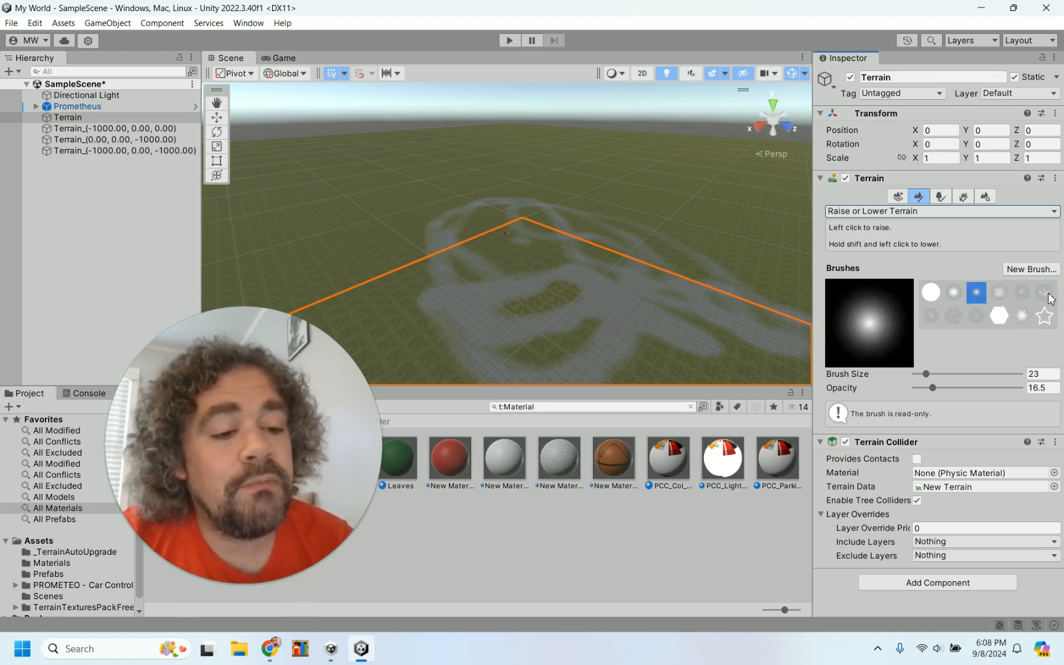
click(954, 316)
click(937, 316)
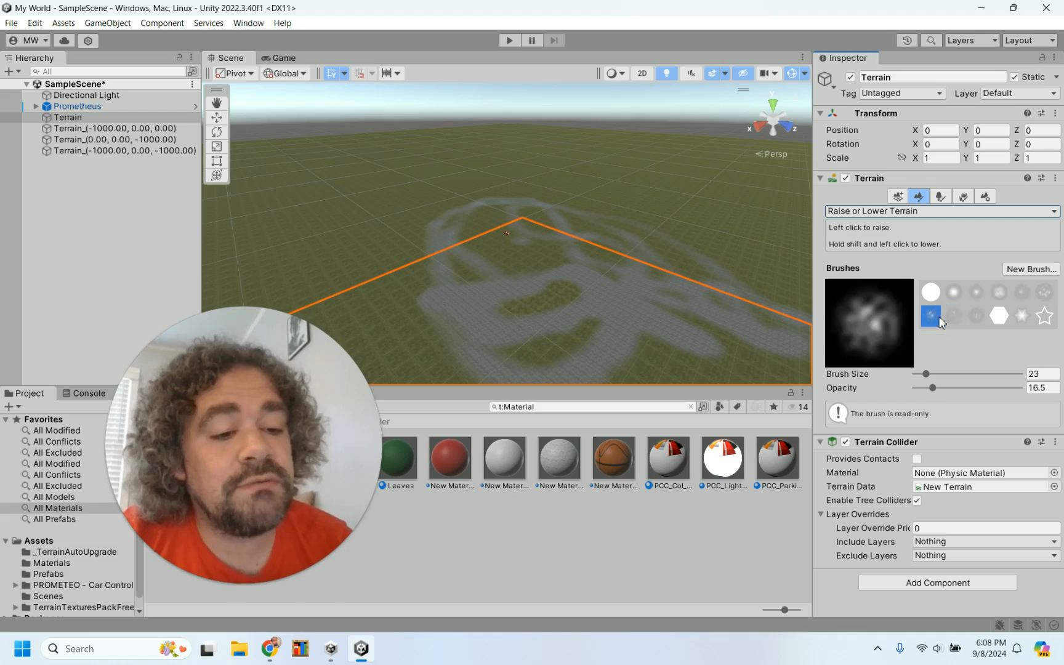
click(995, 295)
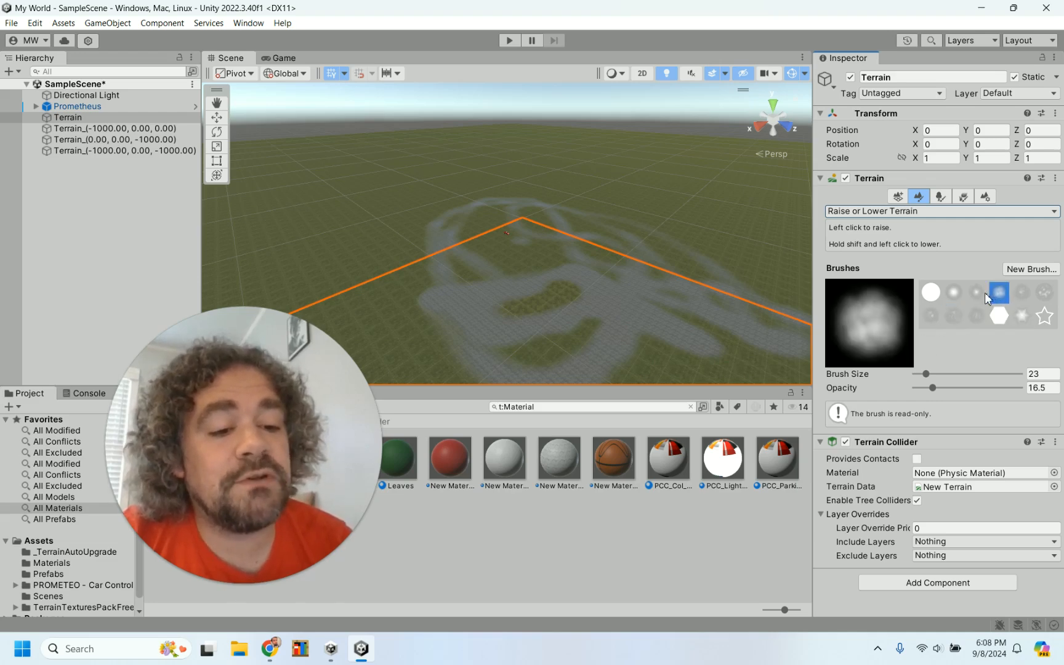
click(1021, 294)
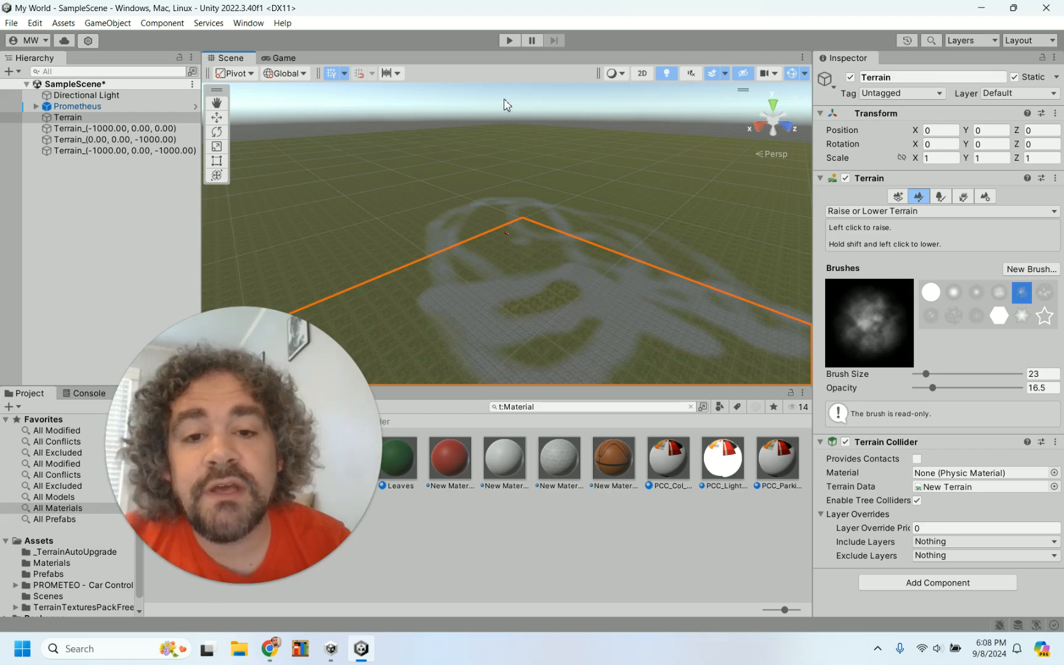
Run the scene, drive the car over the raised mounds toward the dry leaves area, and stop play mode.
click(514, 43)
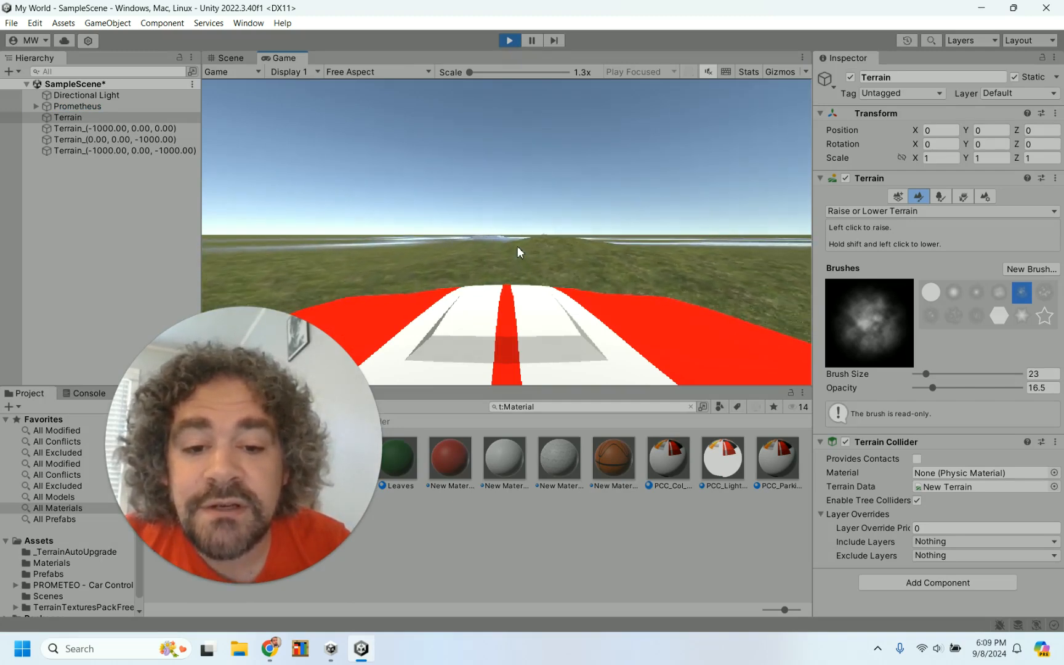
key(w)
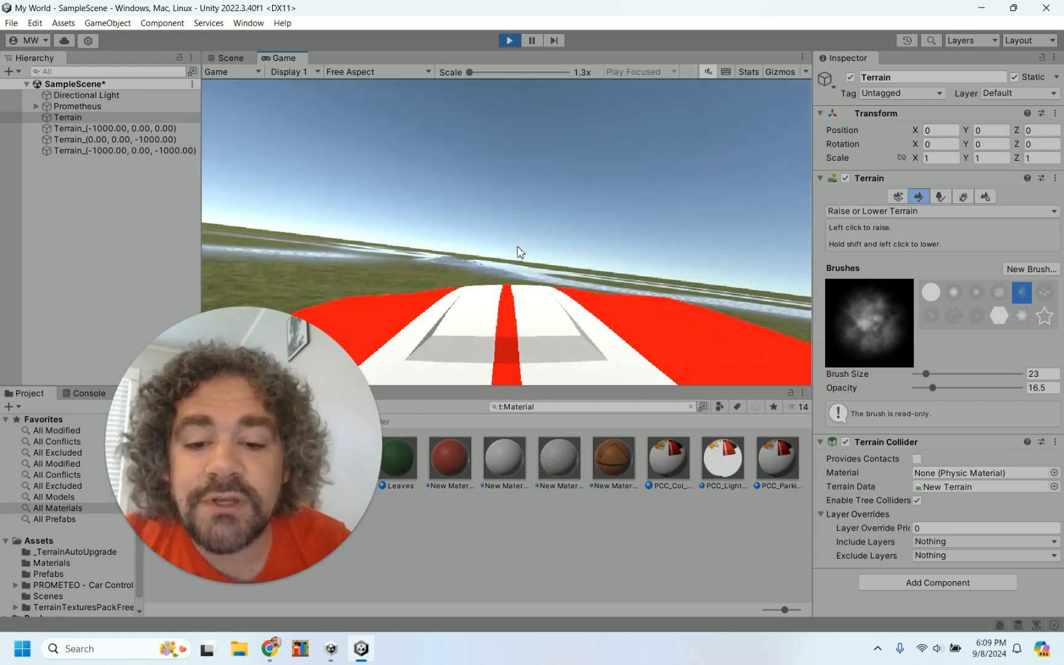
key(w)
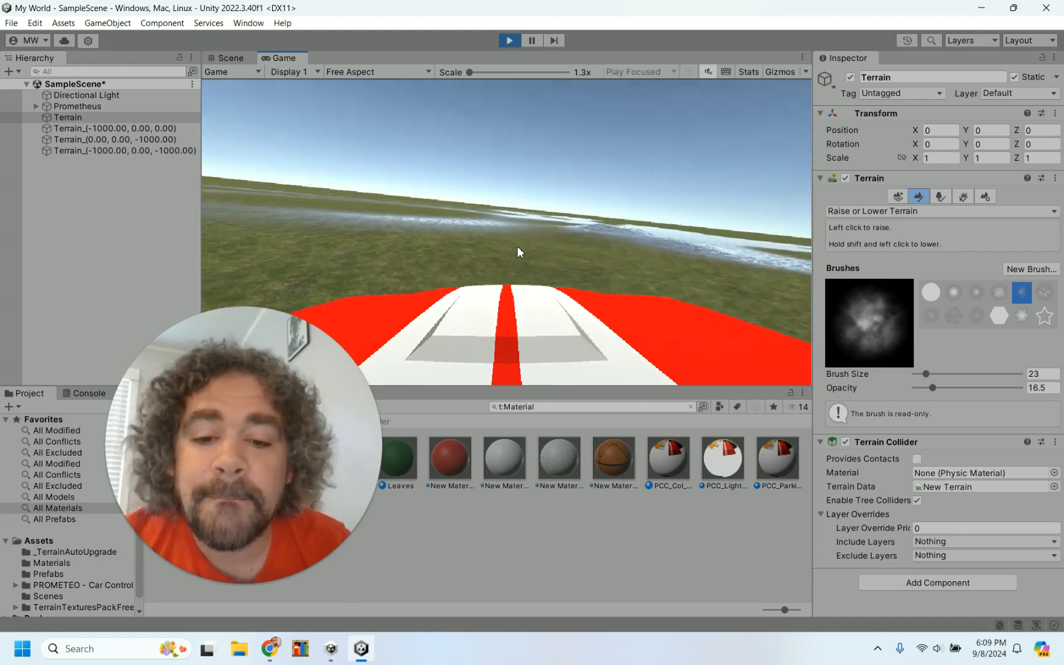
key(w)
key(d)
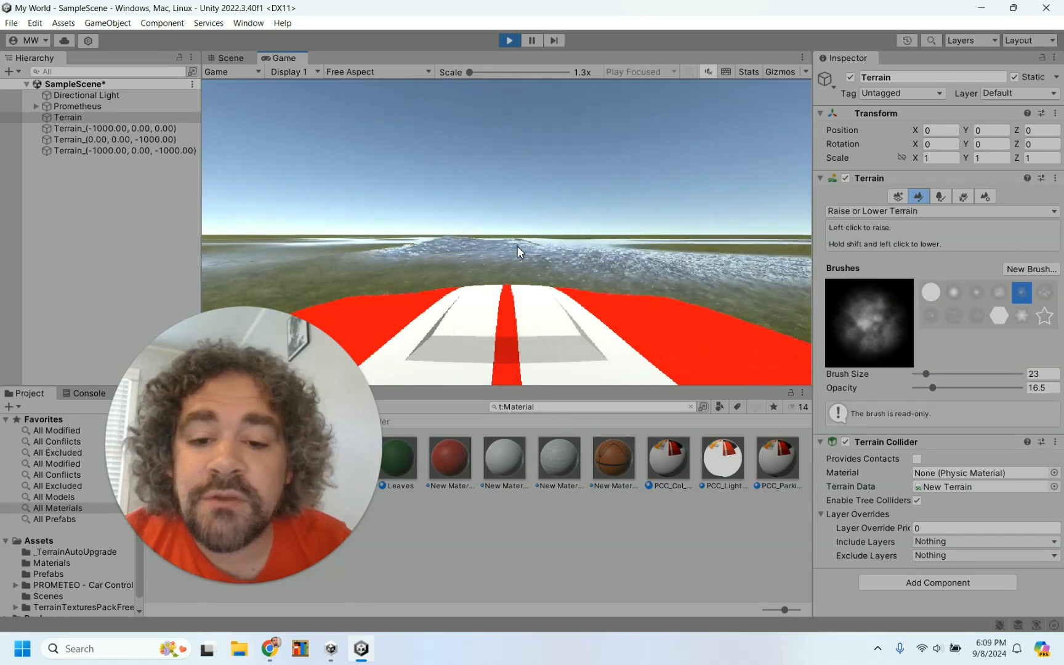
key(w)
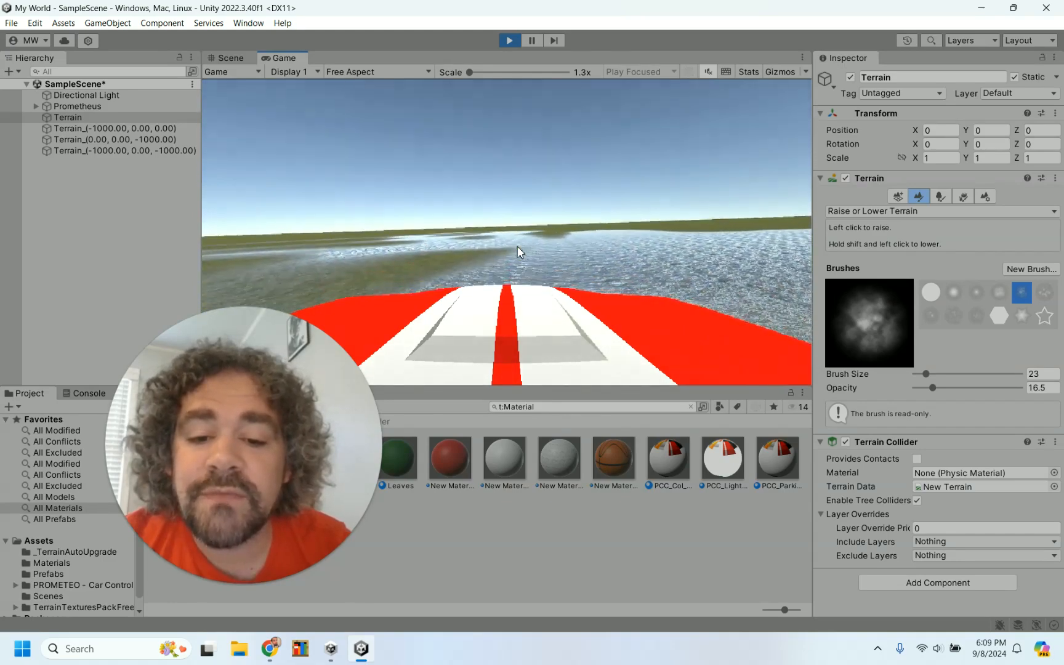
key(w)
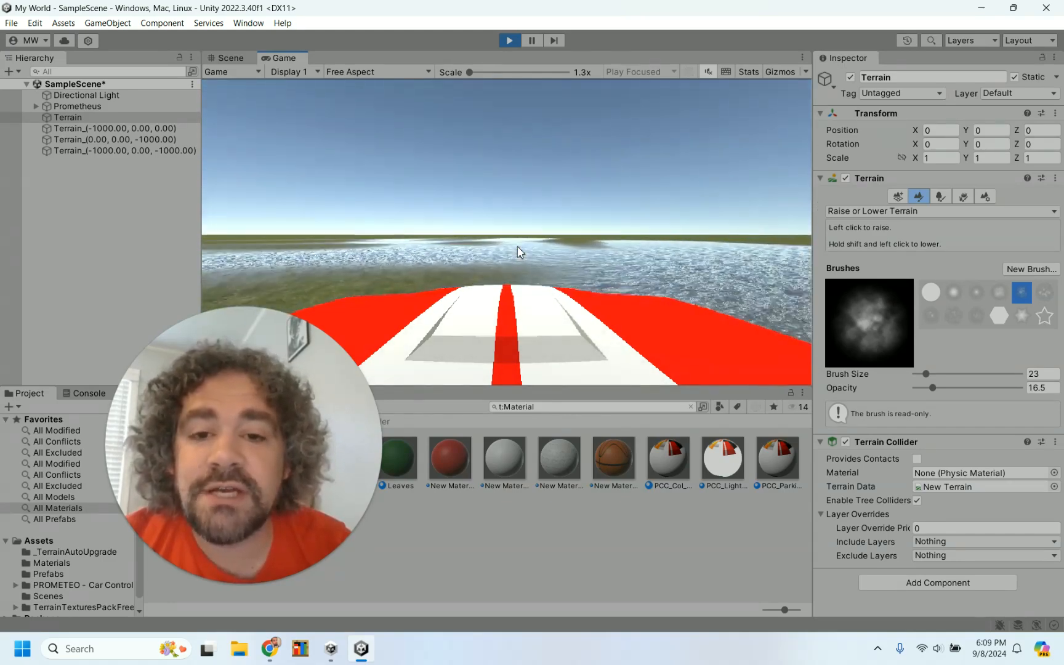
click(510, 41)
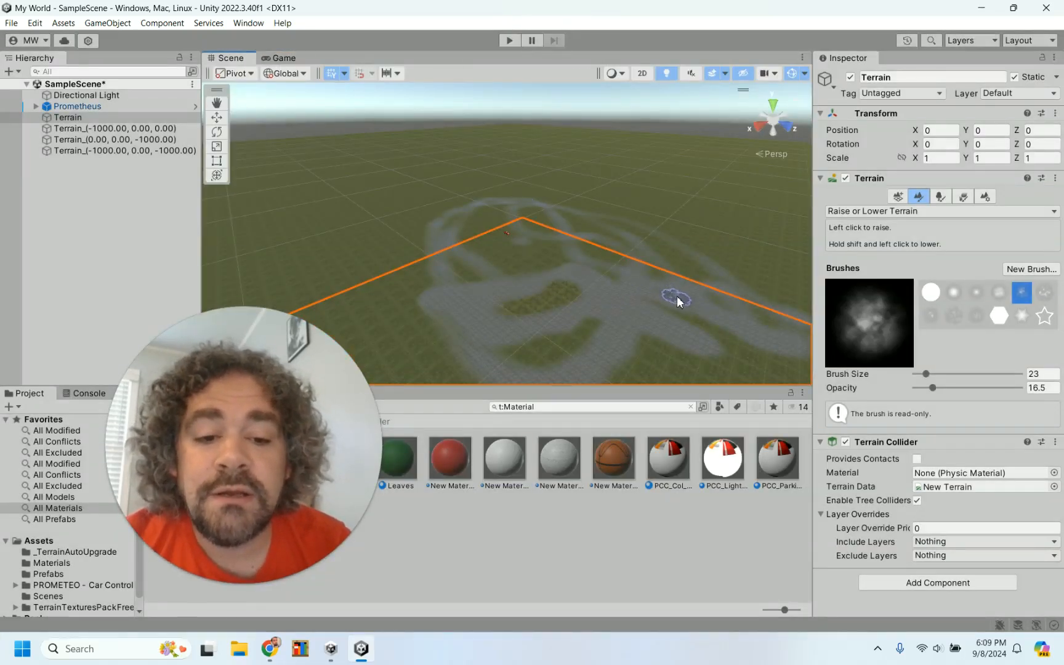
Raise hills and steep peaks across and around the dry leaves area at brush size 23 and opacity 16.5, and briefly run the scene.
mouse_move(674, 300)
mouse_down()
mouse_move(527, 332)
mouse_move(612, 269)
mouse_move(661, 357)
mouse_move(416, 313)
mouse_move(556, 290)
mouse_move(739, 330)
mouse_move(699, 225)
mouse_move(437, 220)
mouse_move(540, 326)
mouse_move(607, 251)
mouse_up()
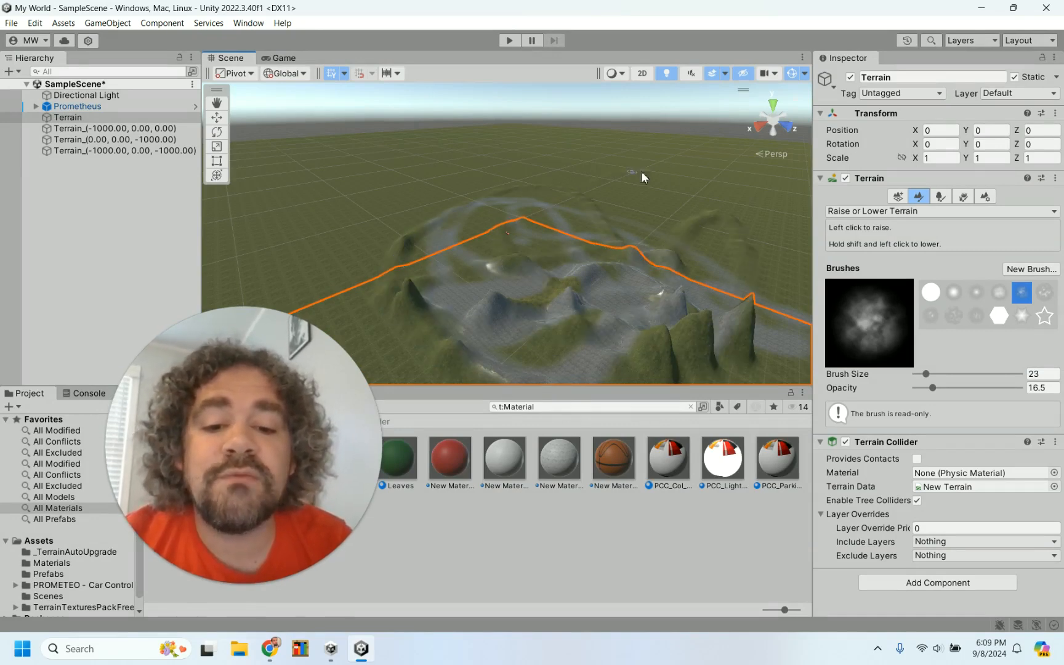
mouse_move(779, 324)
mouse_down()
mouse_move(802, 339)
mouse_move(751, 260)
mouse_up()
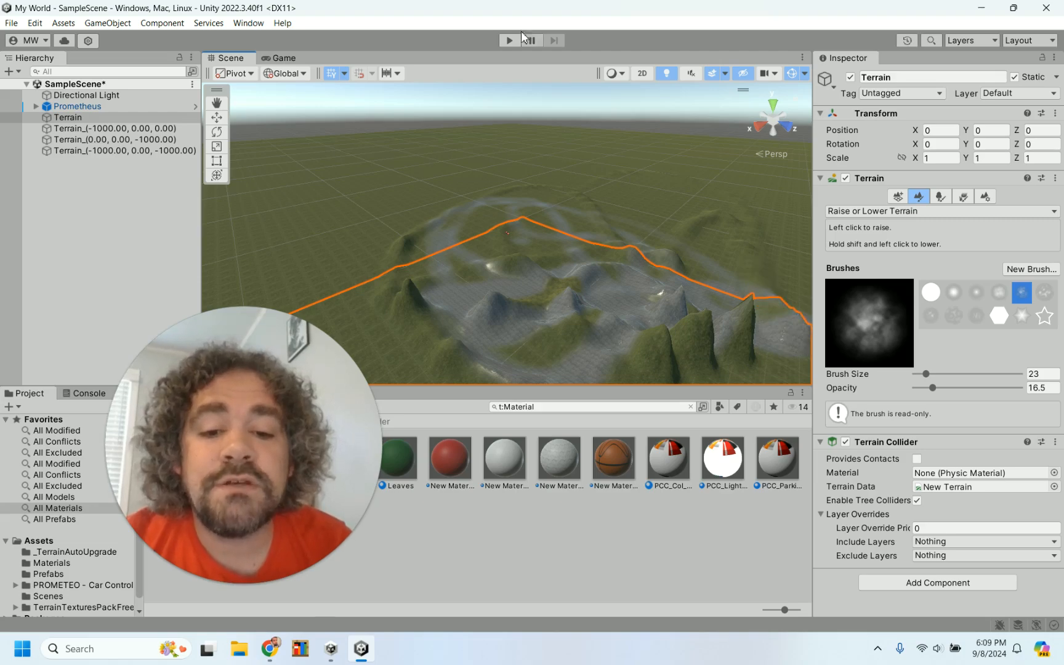
click(509, 40)
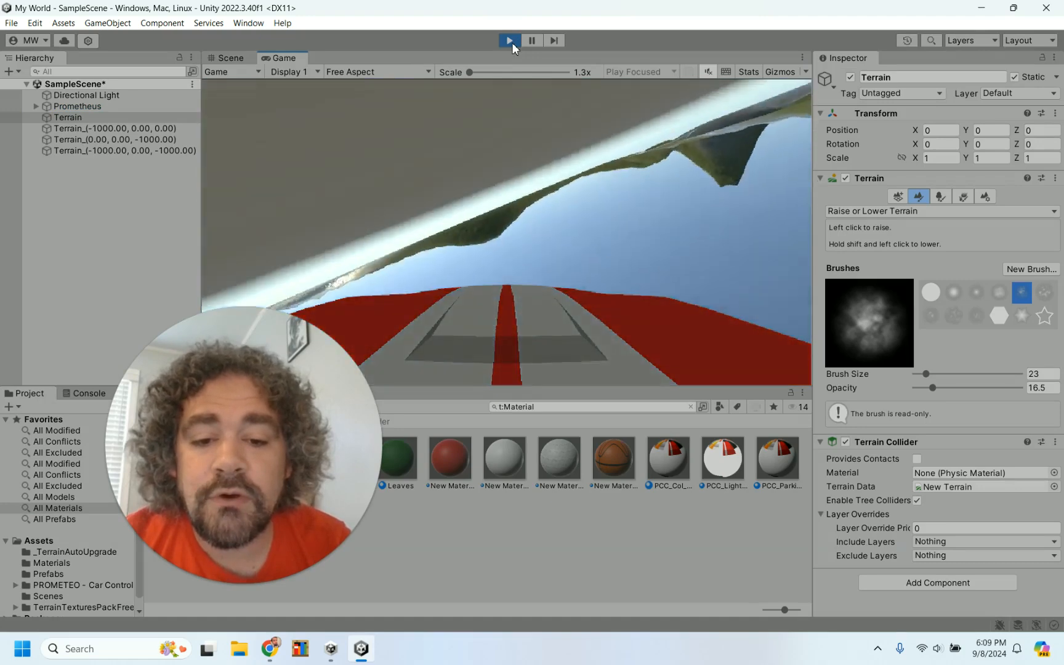
click(508, 40)
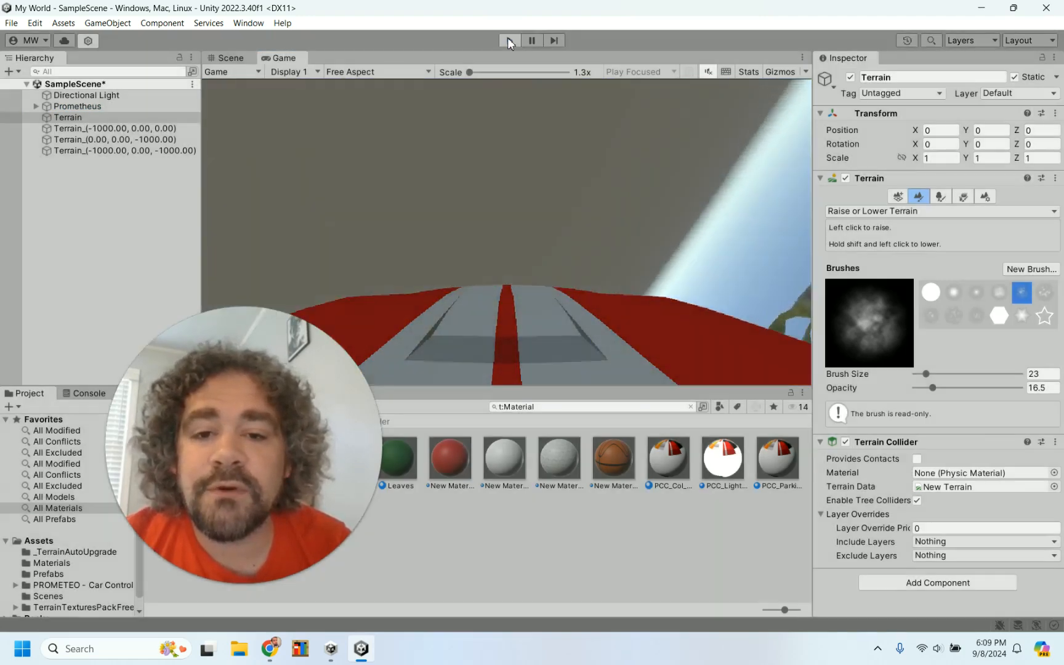
Move the Prometheus car clear of the raised ground to Y 1.04 and Z 16.85, and test-drive the scene in play mode.
scroll(514, 258, down, 3)
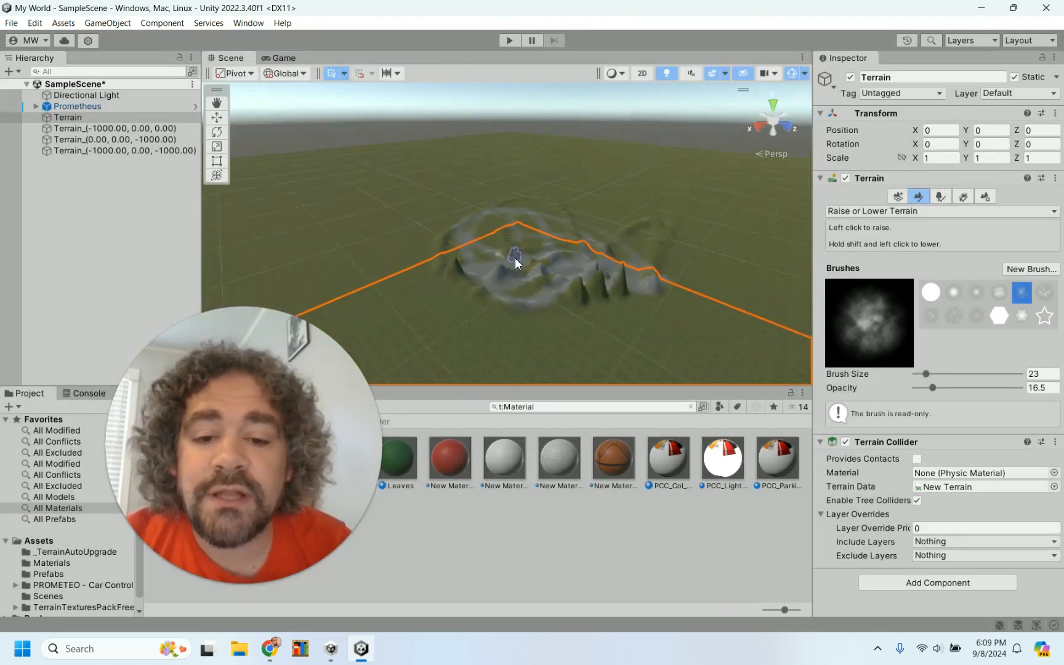
scroll(514, 258, up, 12)
scroll(515, 258, up, 5)
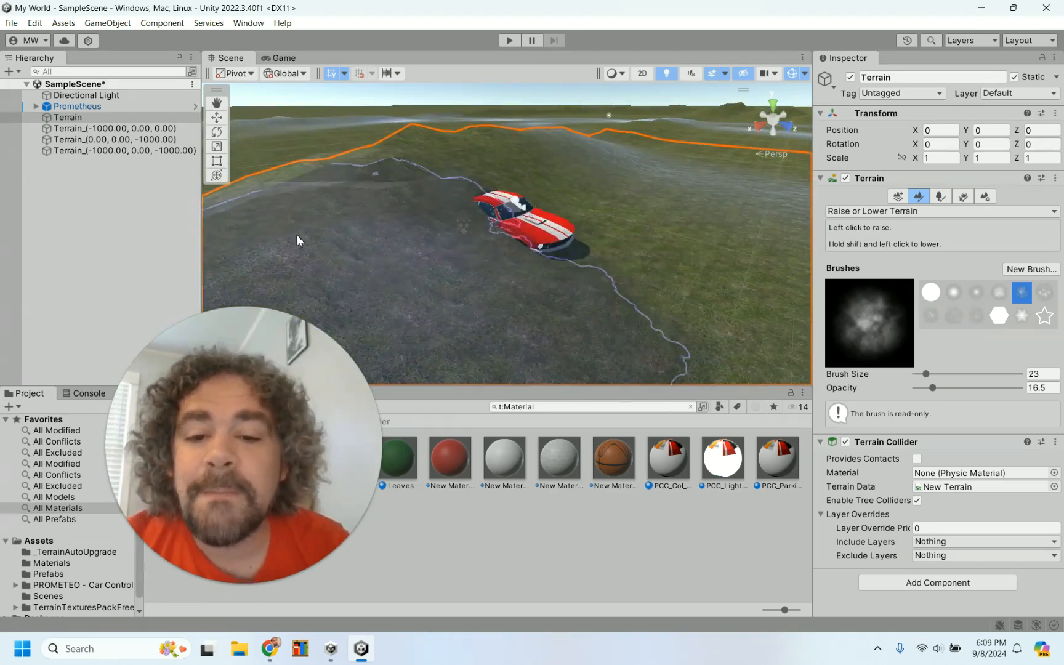
click(58, 108)
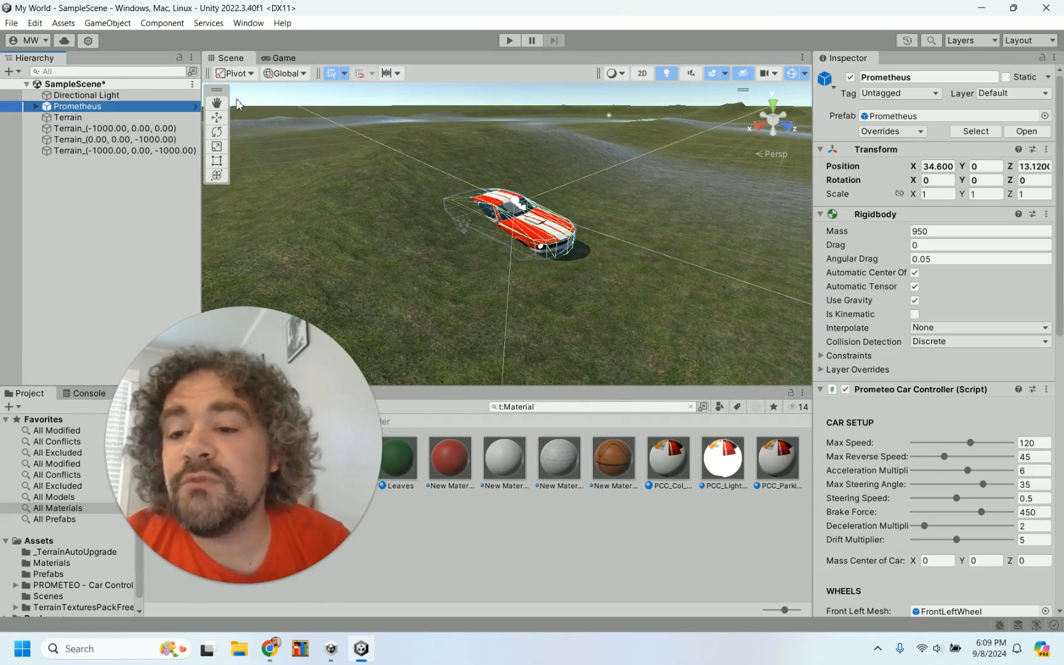
click(217, 117)
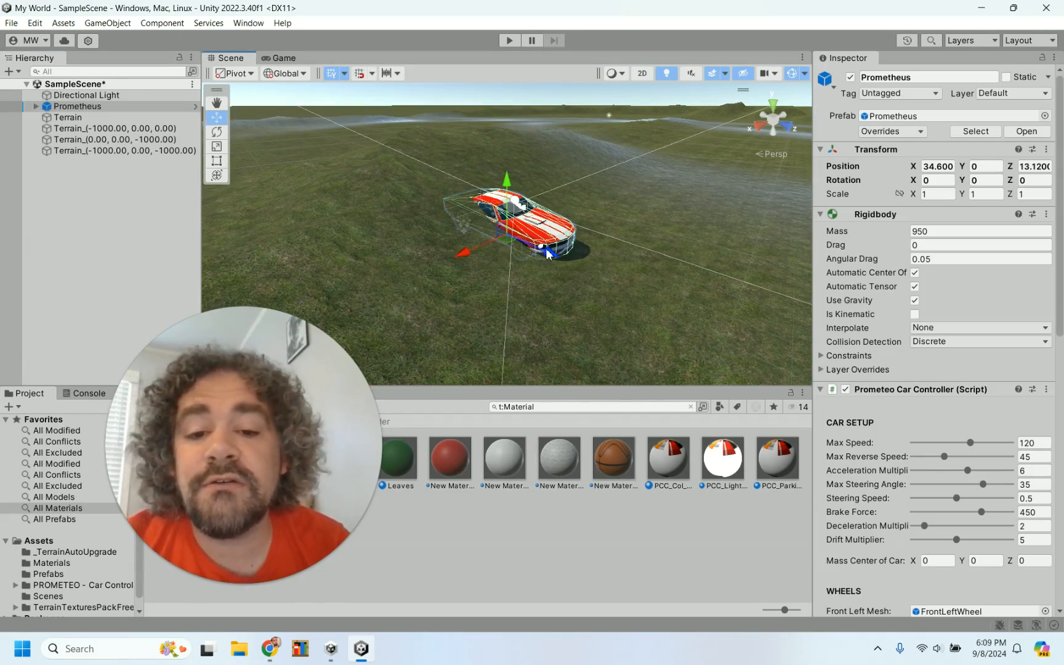
drag(548, 256, 662, 275)
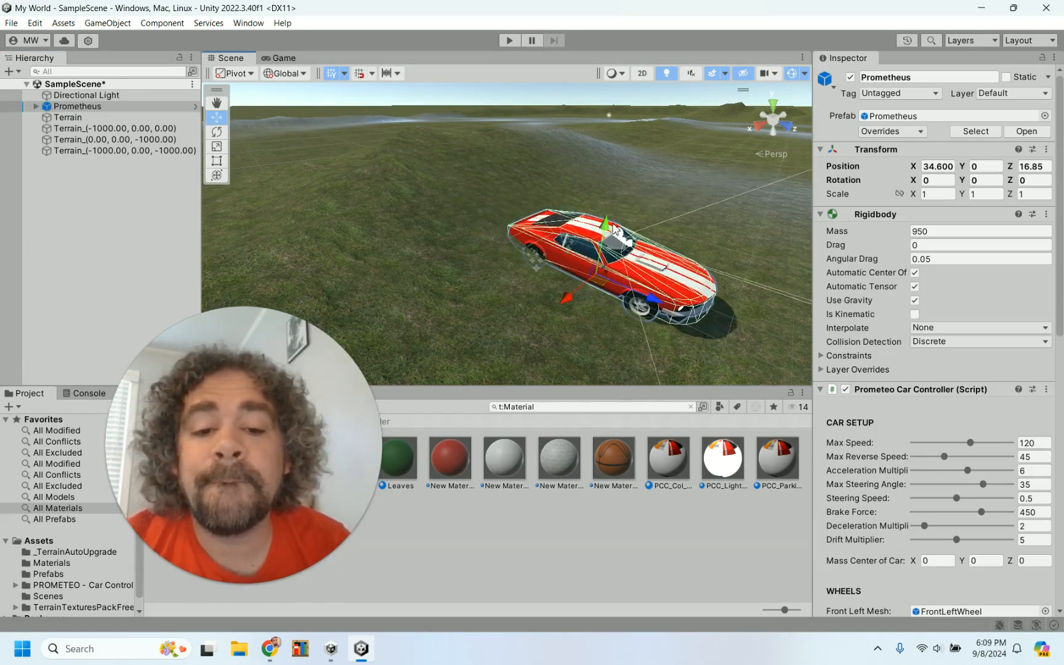
drag(614, 226, 621, 195)
click(509, 40)
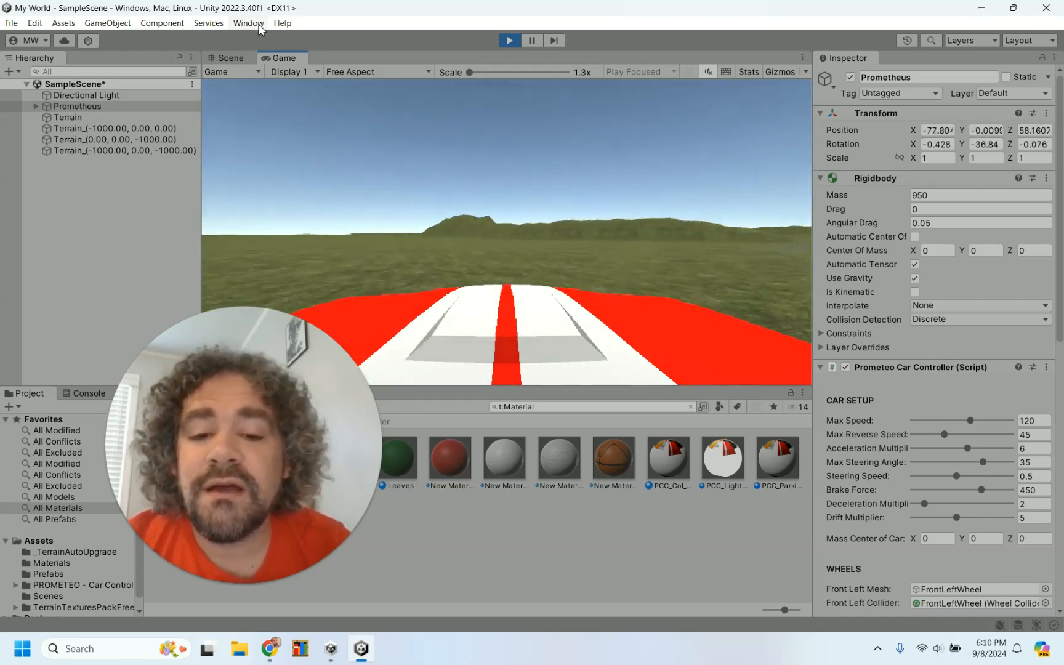
click(508, 40)
Lower the outermost steep peak beside the dry leaves area using Raise or Lower Terrain at brush size 23 and opacity 16.5.
scroll(648, 258, down, 4)
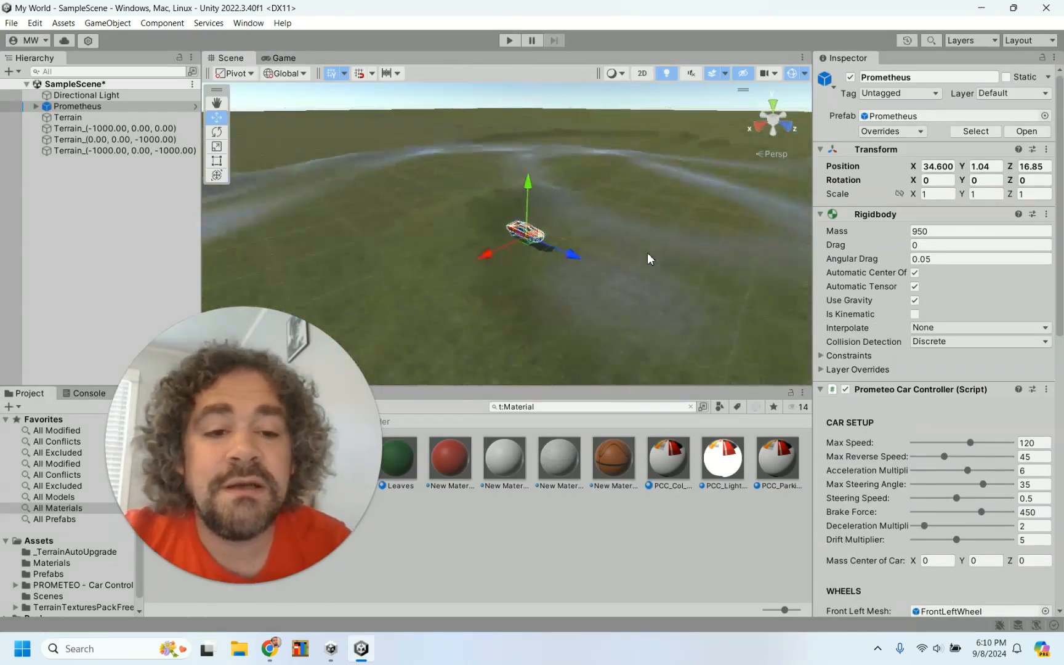
scroll(648, 254, down, 2)
scroll(647, 252, down, 2)
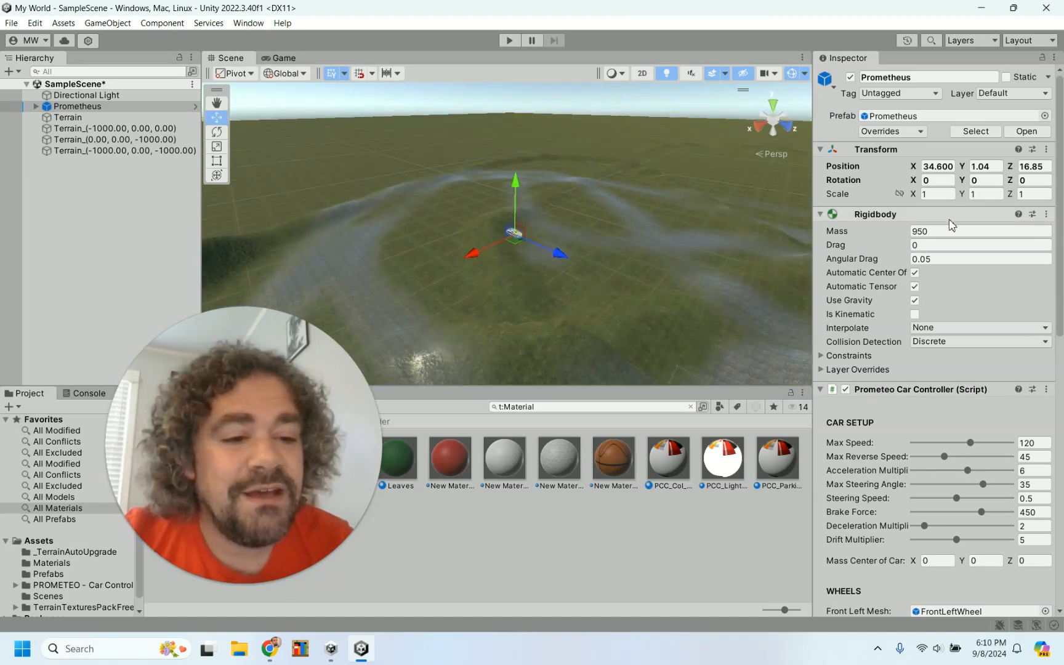
scroll(565, 315, down, 1)
click(572, 308)
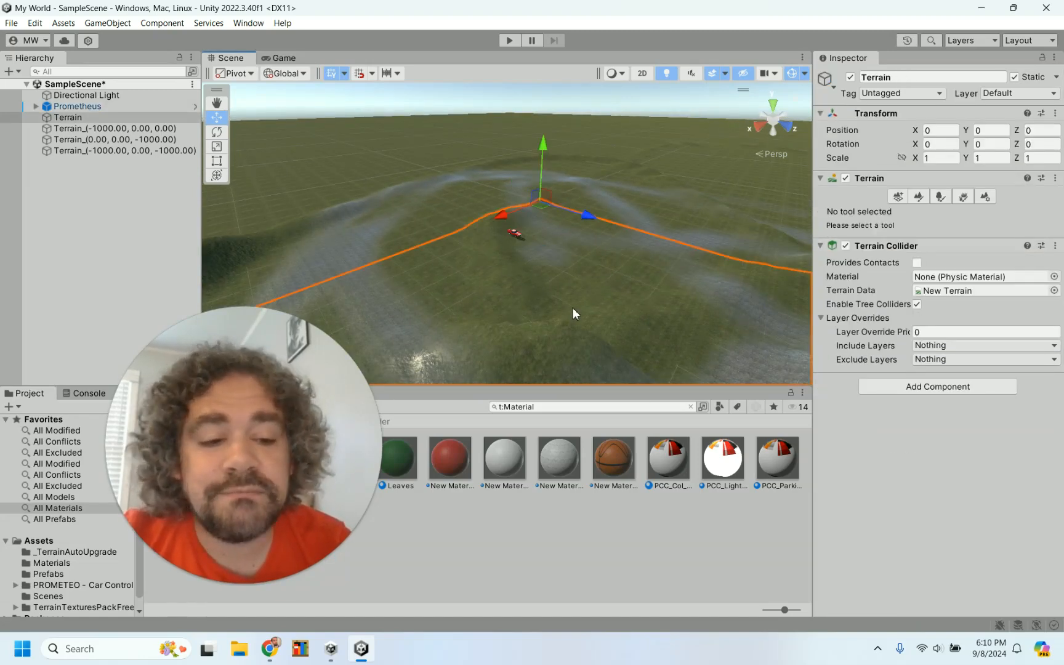
click(918, 196)
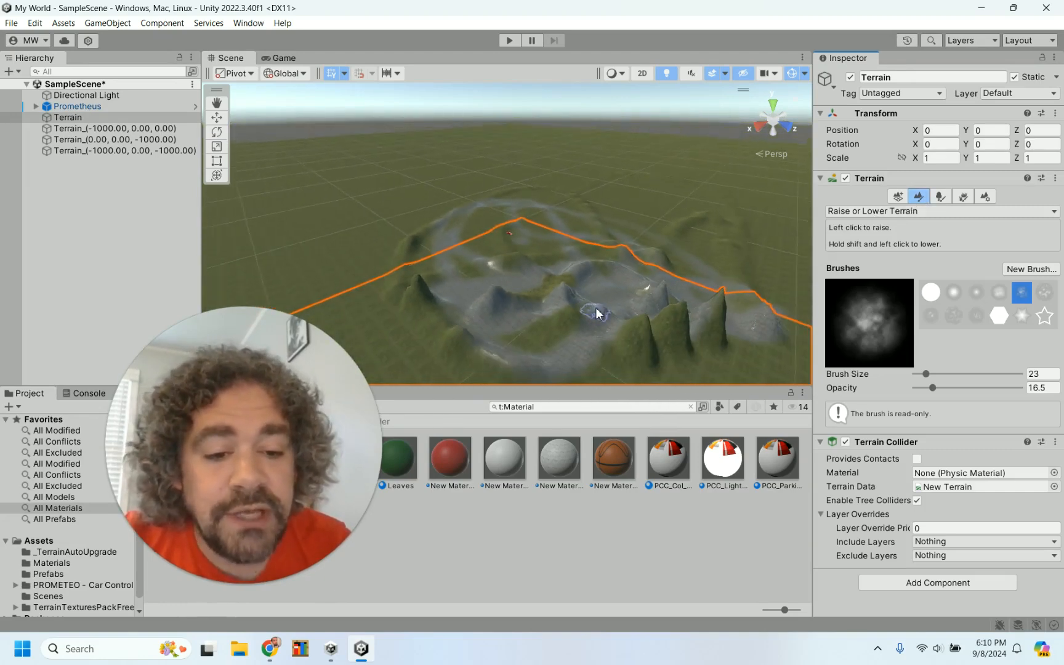
drag(730, 325, 723, 306)
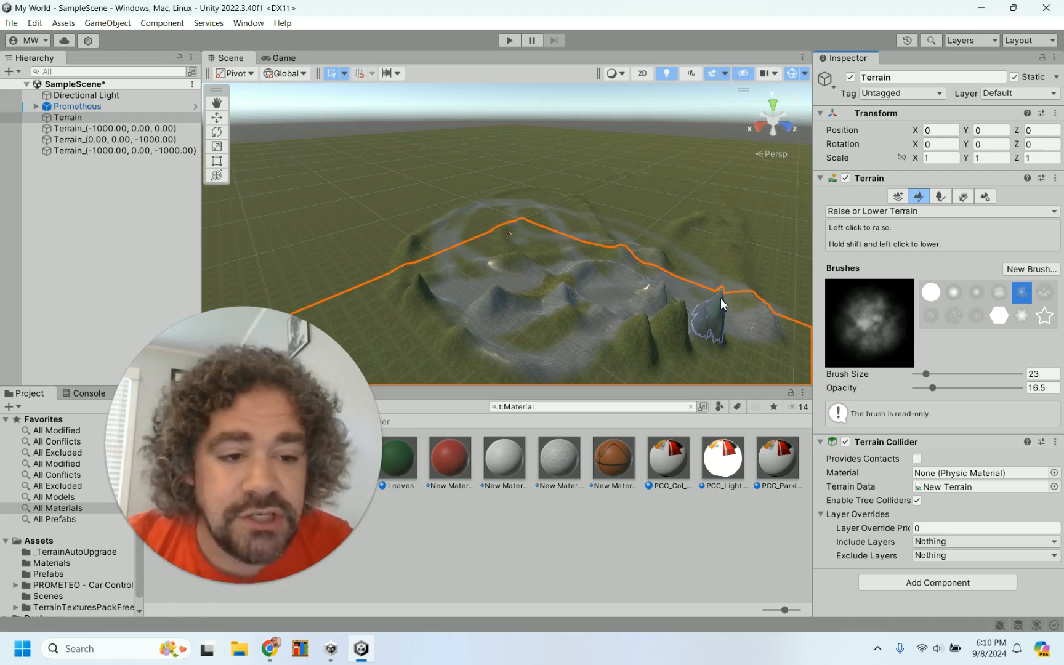
click(721, 299)
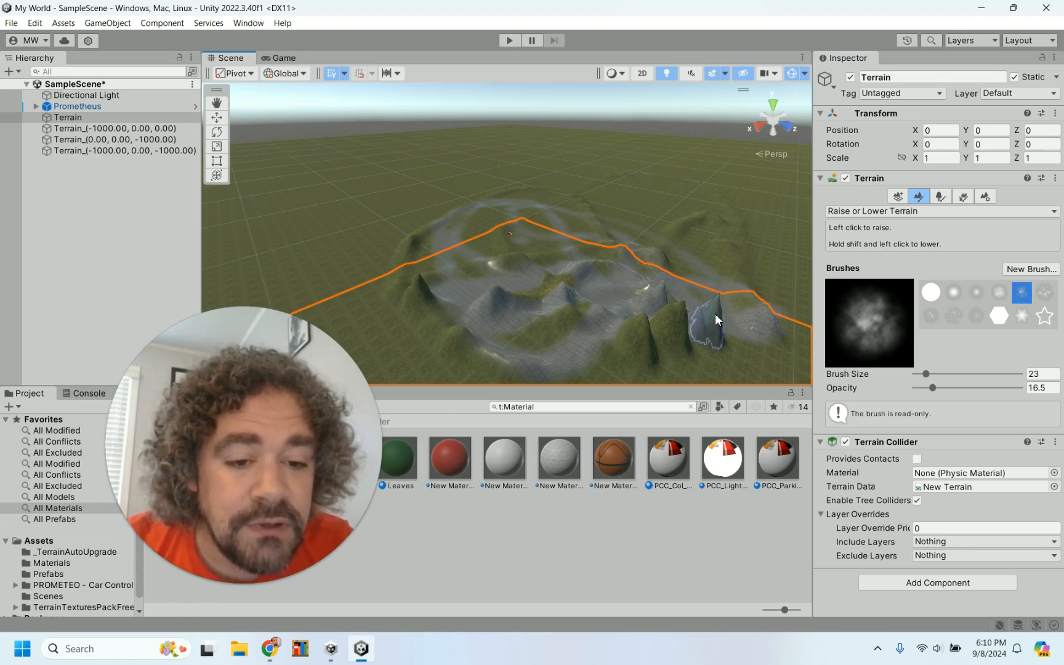
Smooth the steep peaks beside the dry leaves area with Smooth Height at brush size 23 and opacity 16.5.
click(914, 211)
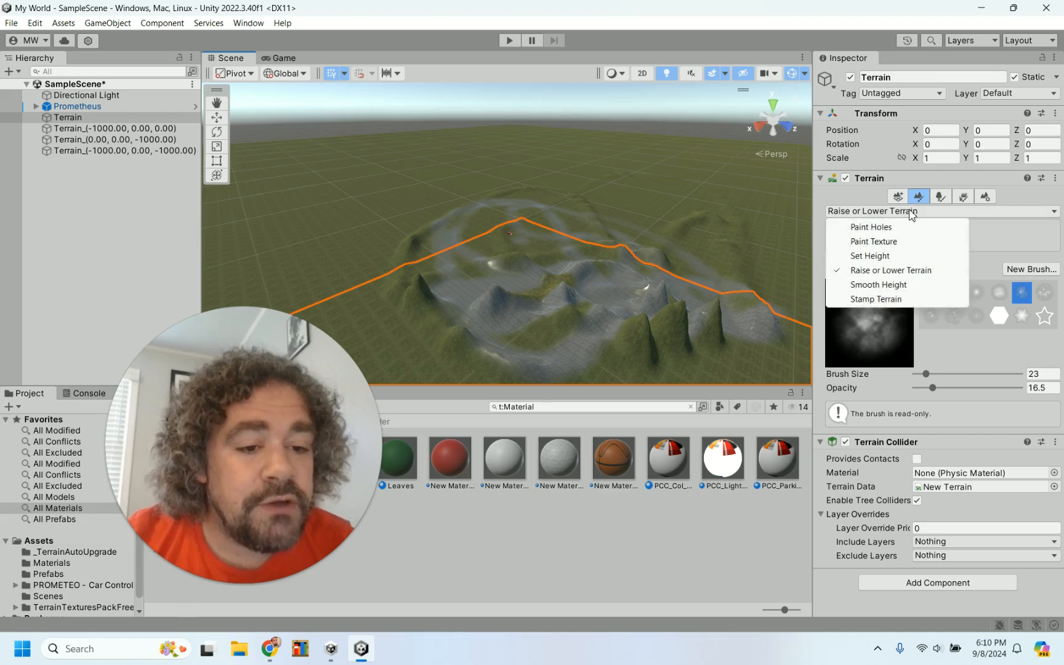
click(887, 284)
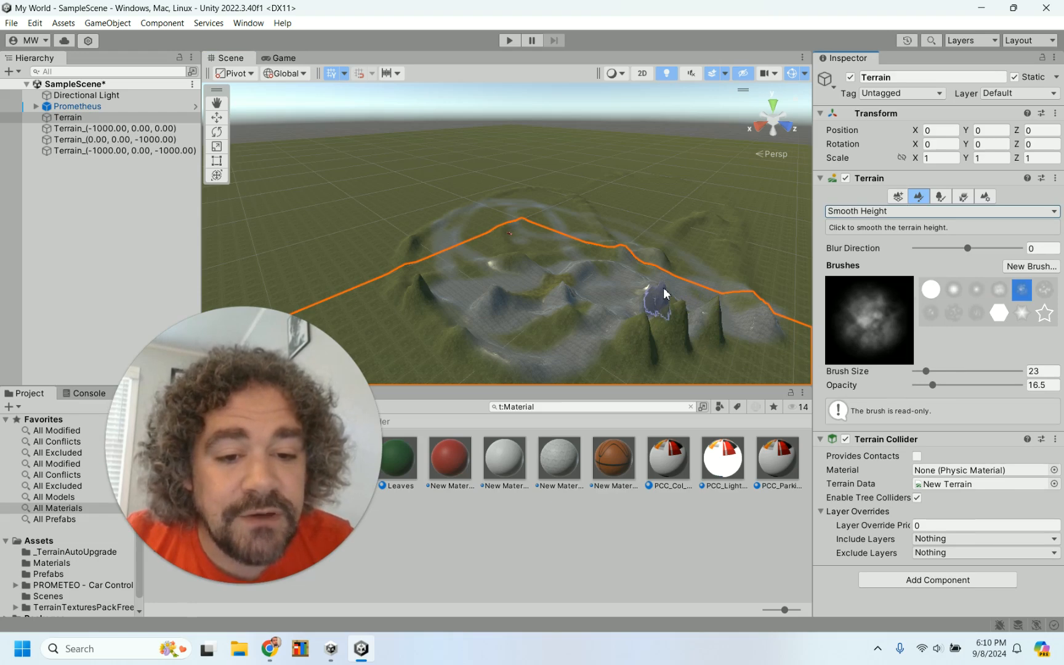
mouse_move(664, 291)
mouse_down()
mouse_move(714, 308)
mouse_move(760, 351)
mouse_move(677, 320)
mouse_move(696, 309)
mouse_move(681, 315)
mouse_up()
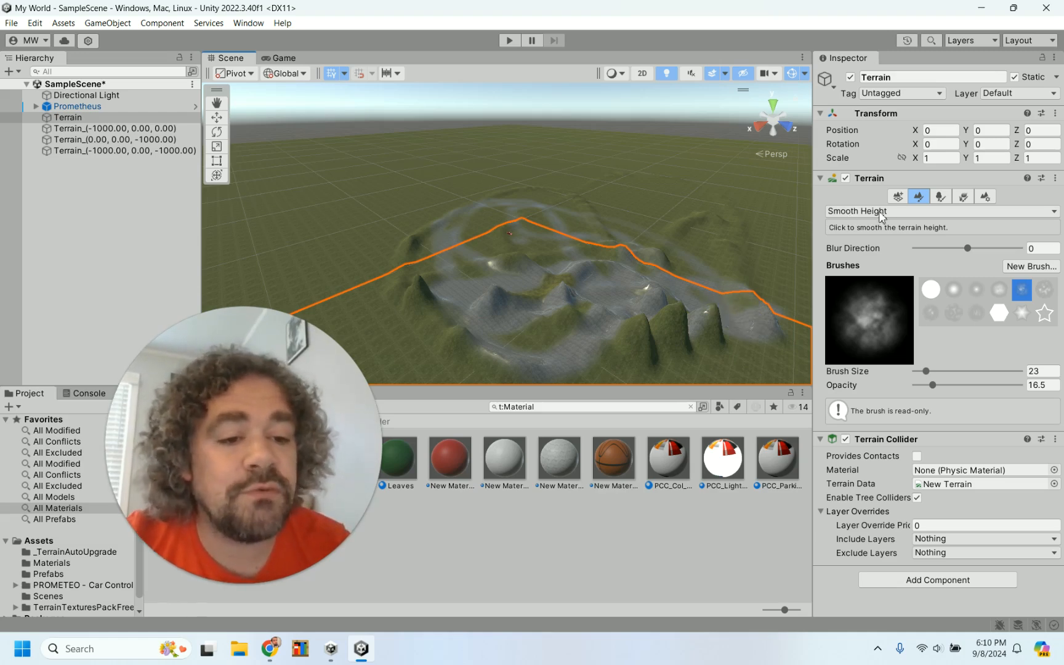
Switch to the Set Height terrain tool and look at its options.
click(940, 211)
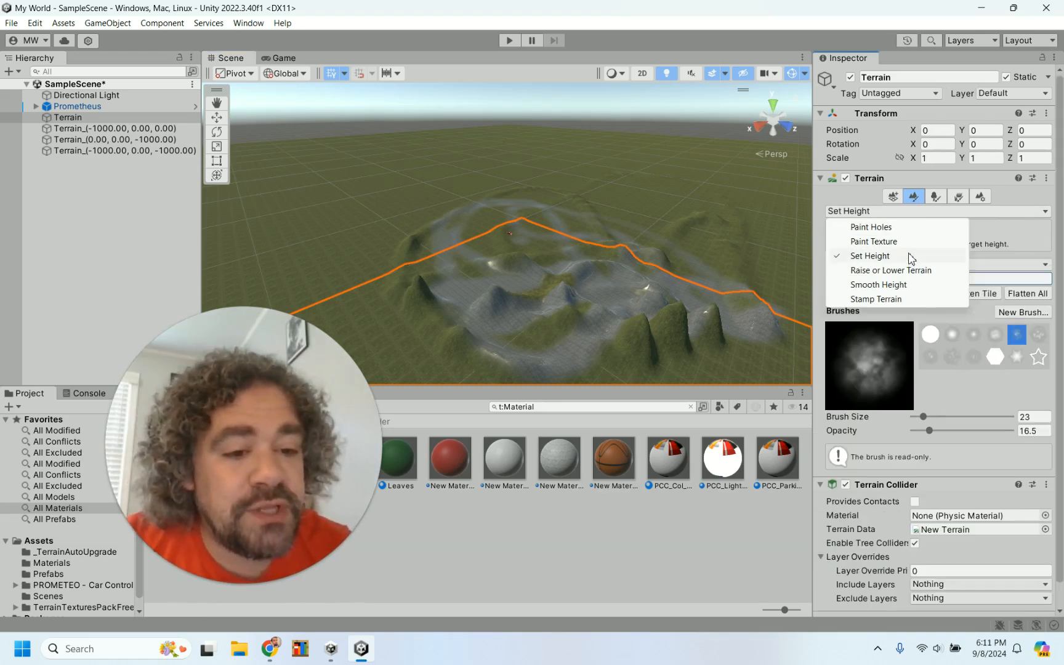
click(910, 257)
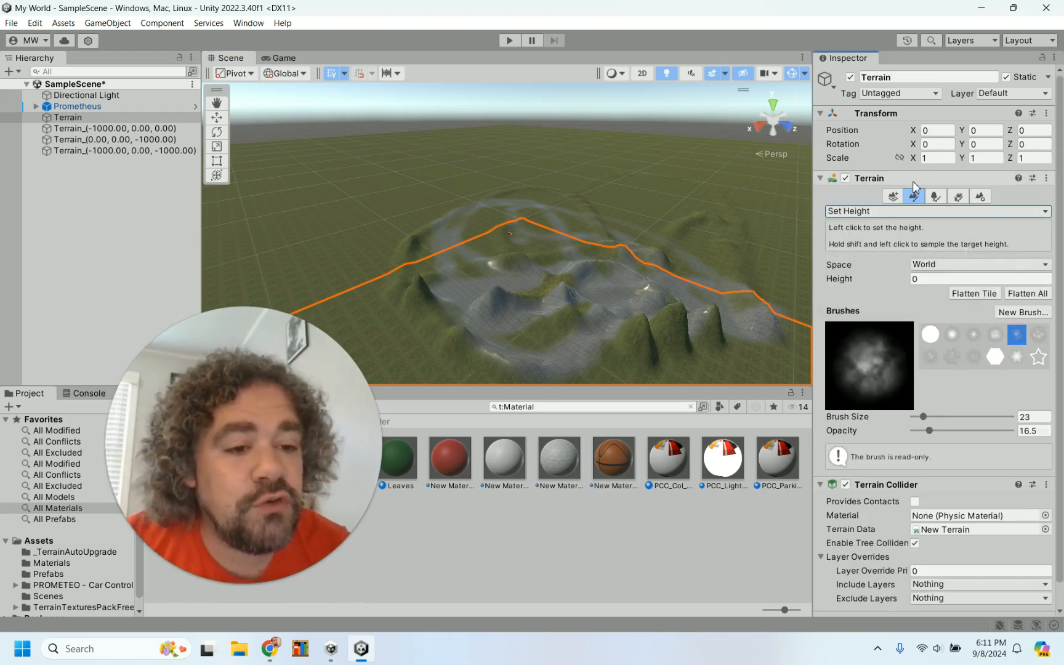
Paint a hole in the ground between the hills using Paint Holes with the soft round brush, and undo it.
click(913, 211)
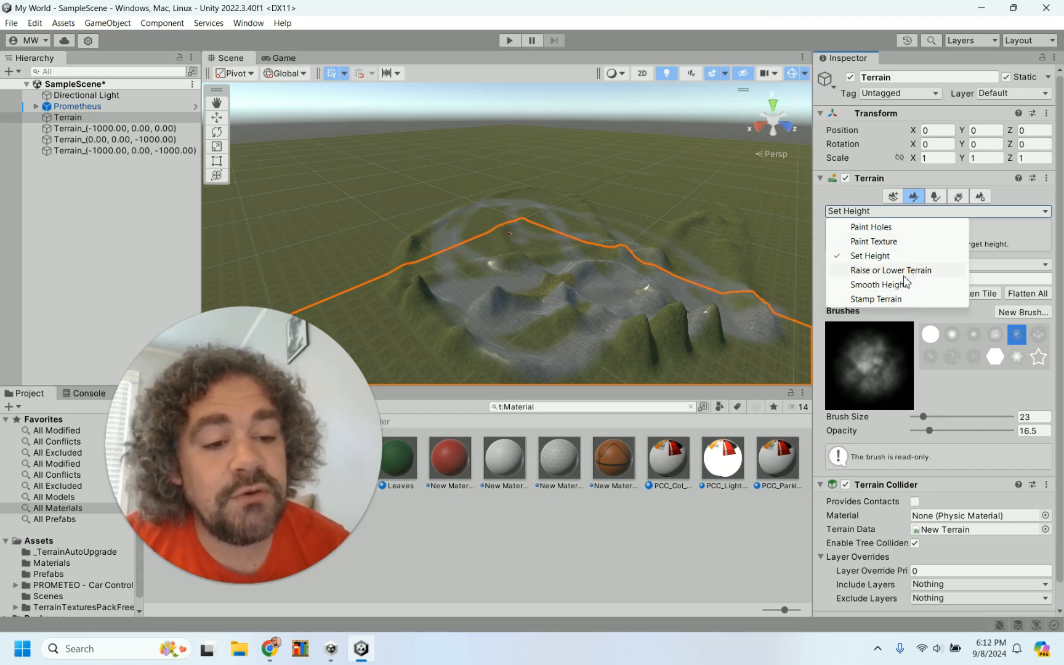
click(887, 228)
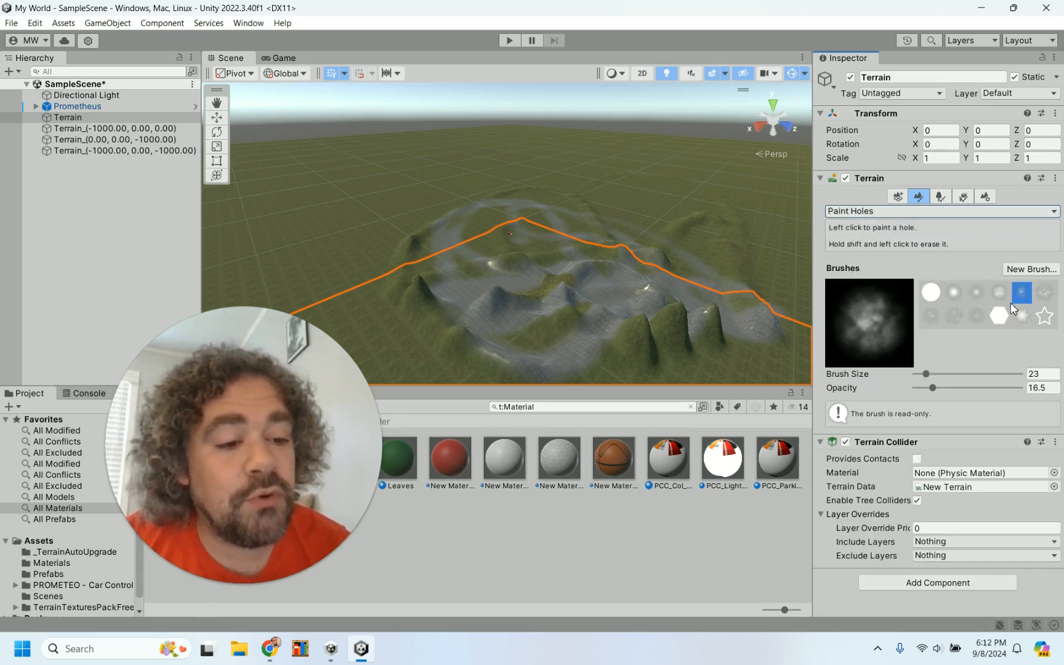
click(953, 292)
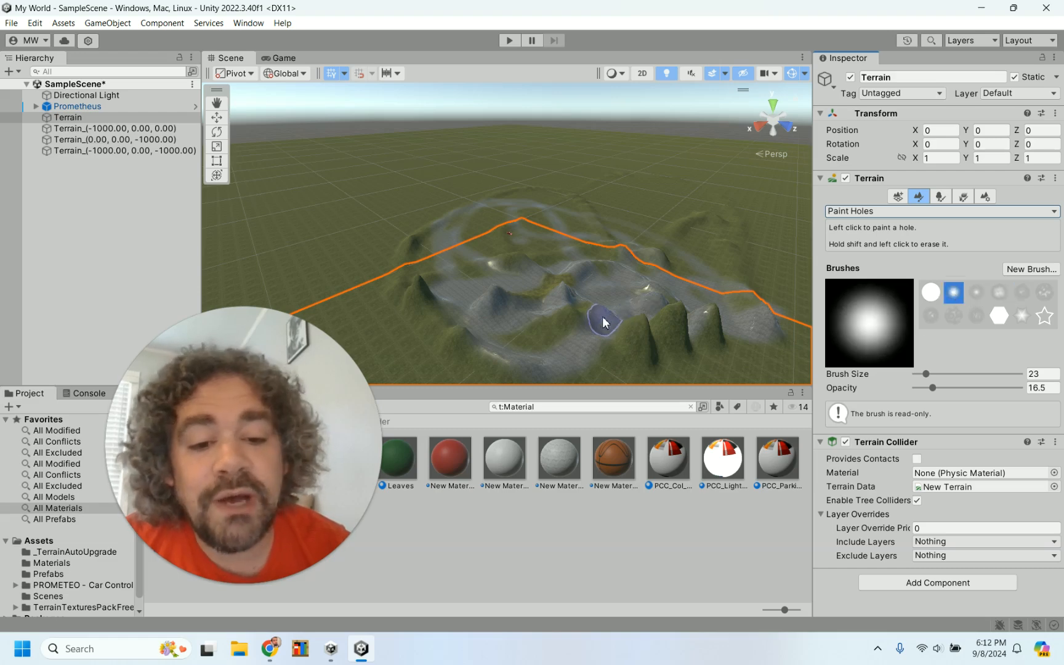
click(570, 323)
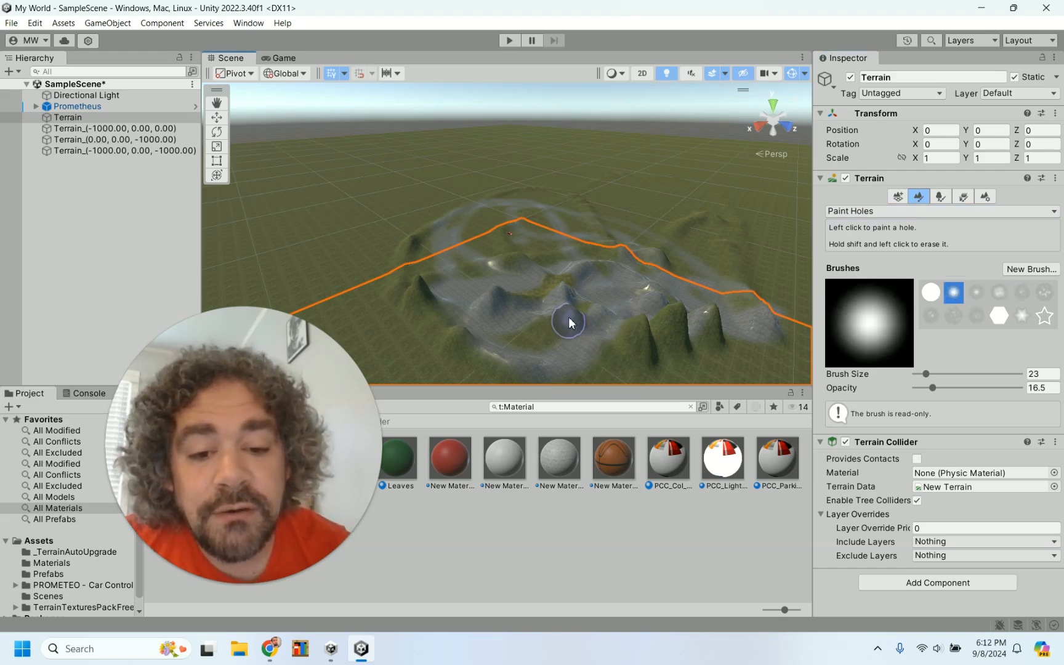
scroll(609, 341, up, 3)
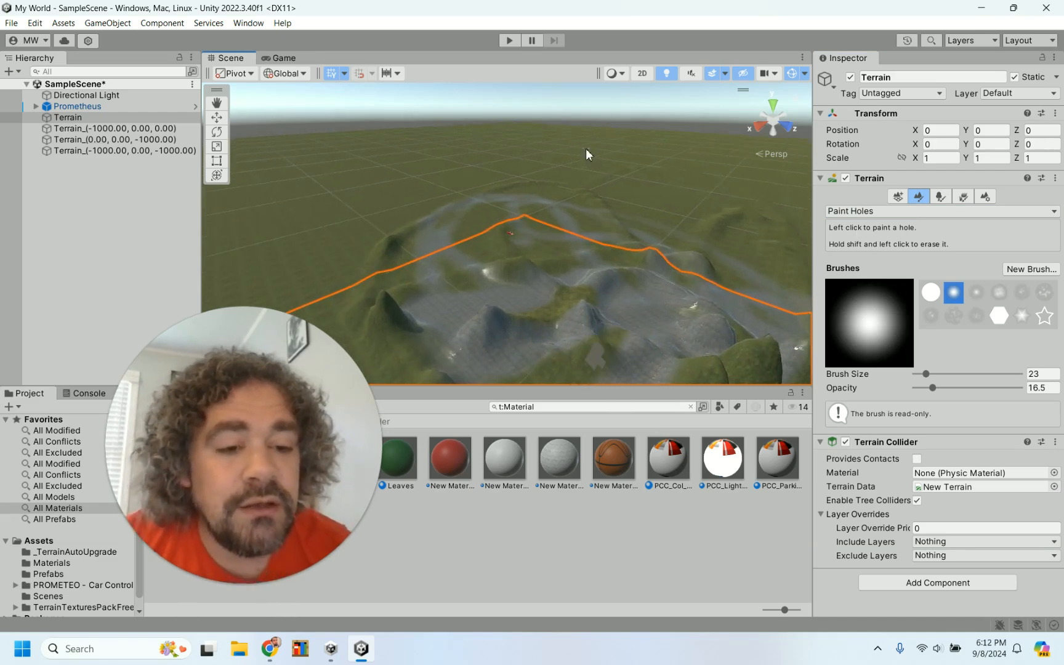
click(36, 23)
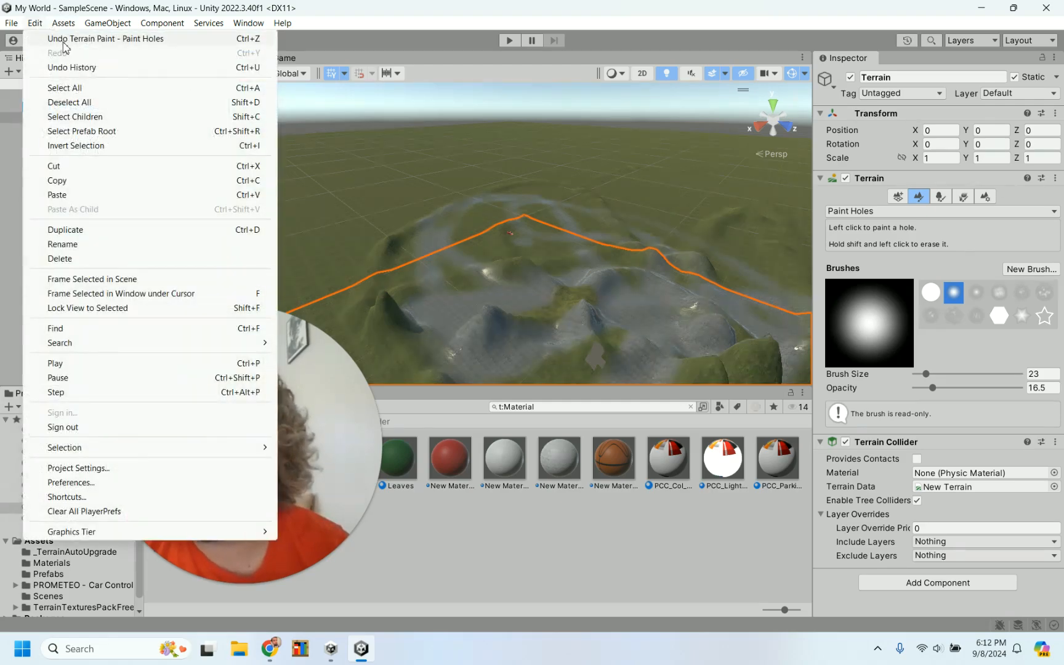
click(62, 39)
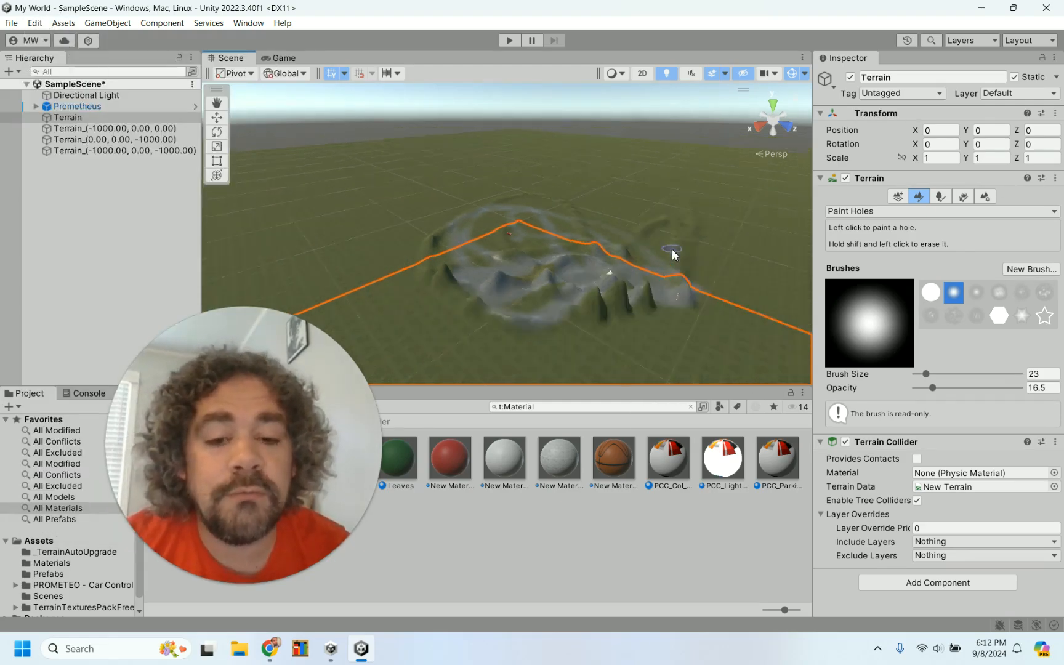
Switch to Paint Trees, browse the available game objects for a tree prefab, and close the Add Tree dialog without assigning one.
click(911, 211)
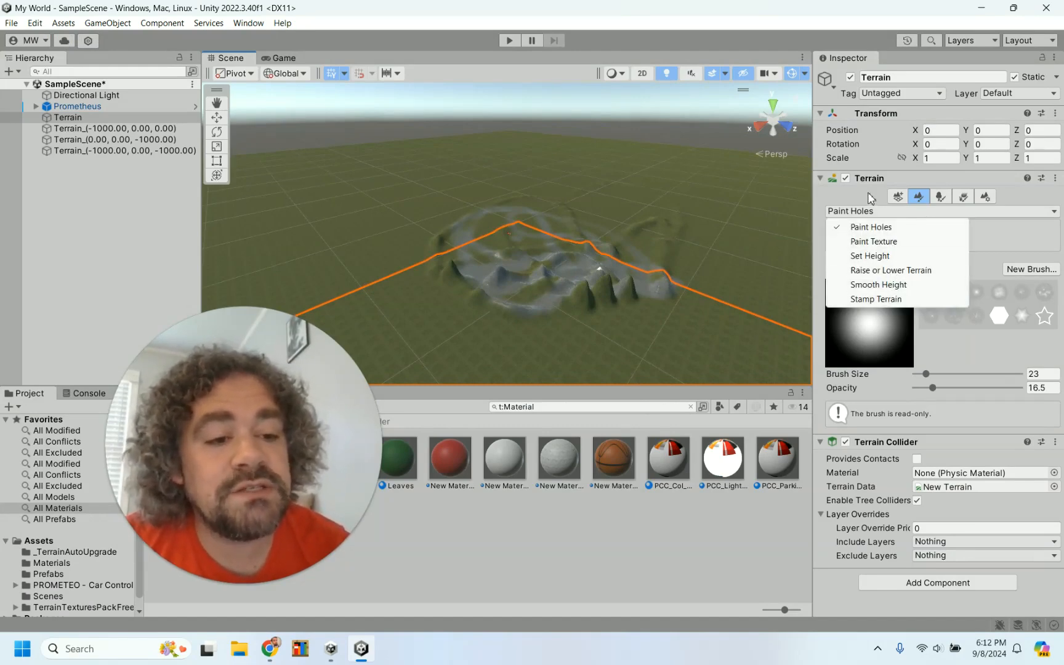
click(941, 197)
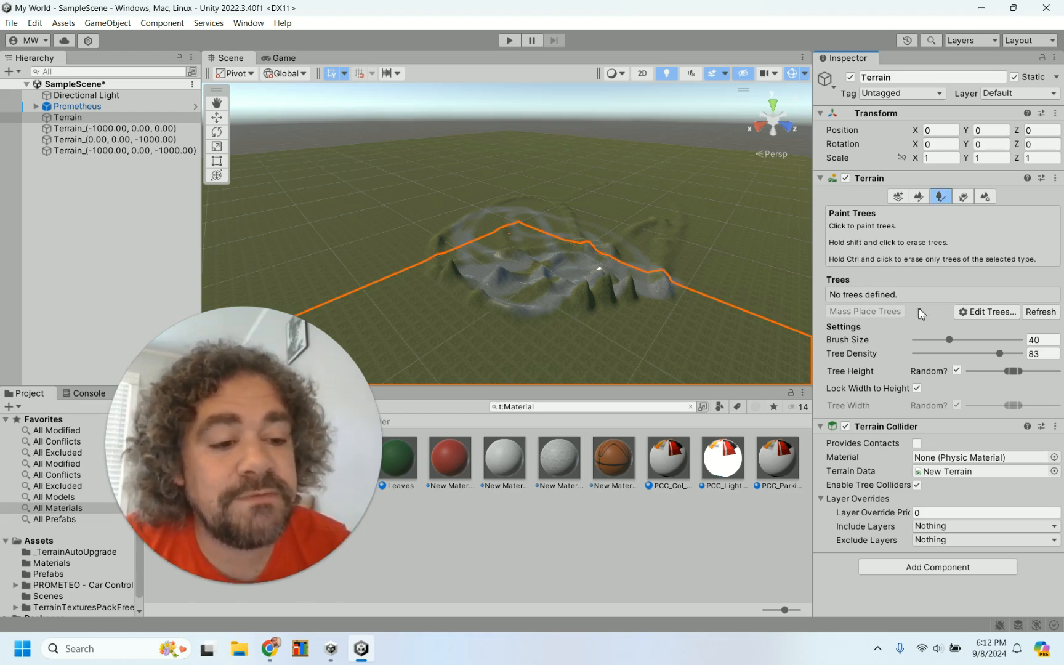
click(991, 313)
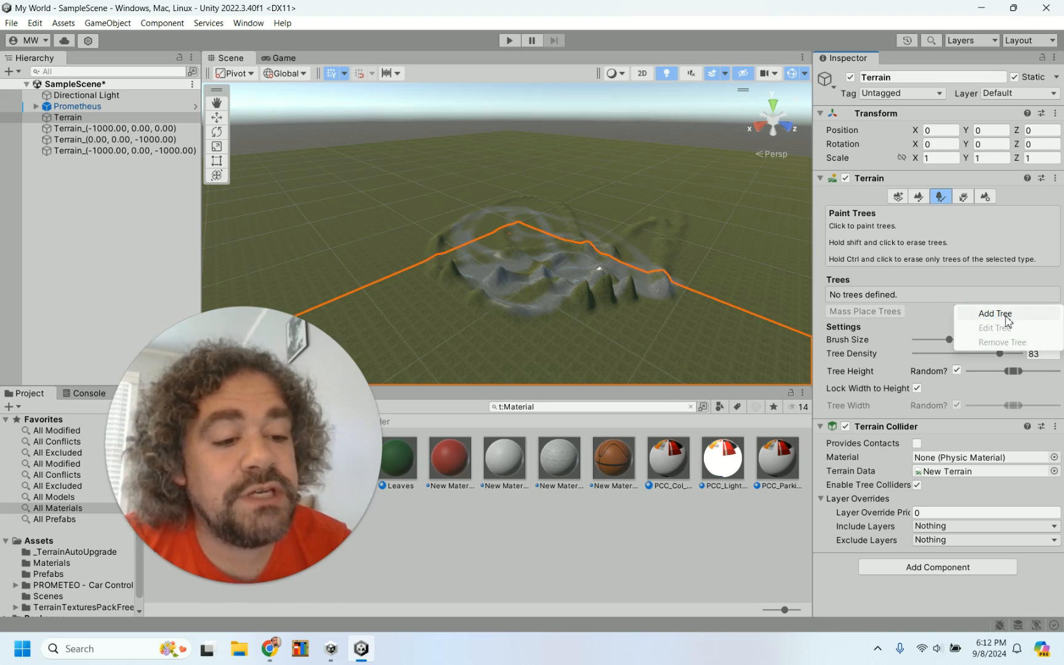
click(930, 313)
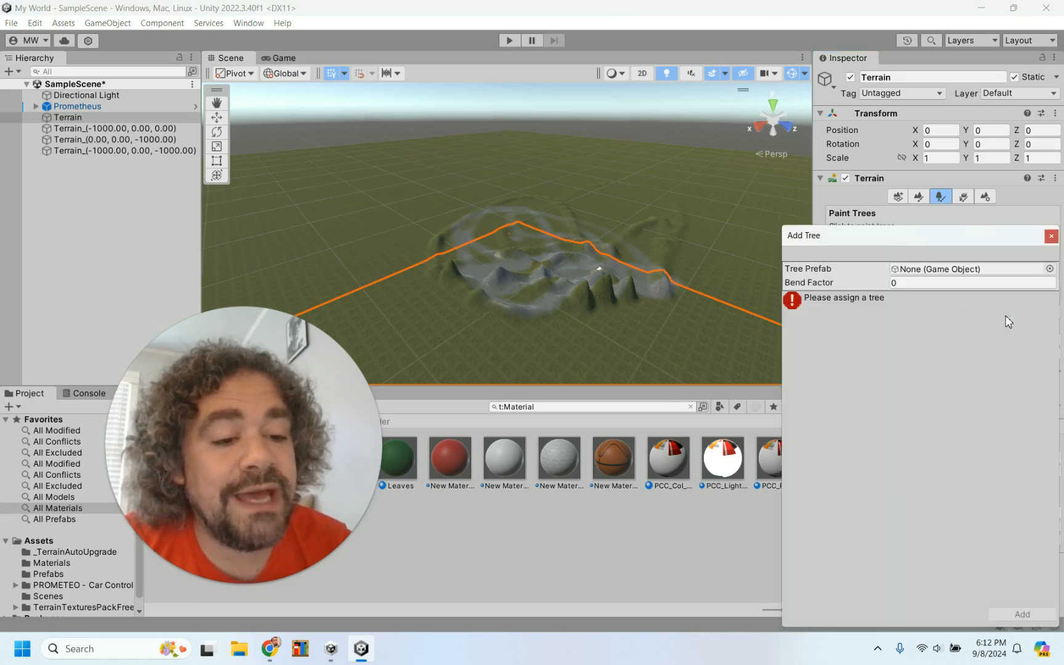
click(1050, 269)
scroll(989, 405, down, 3)
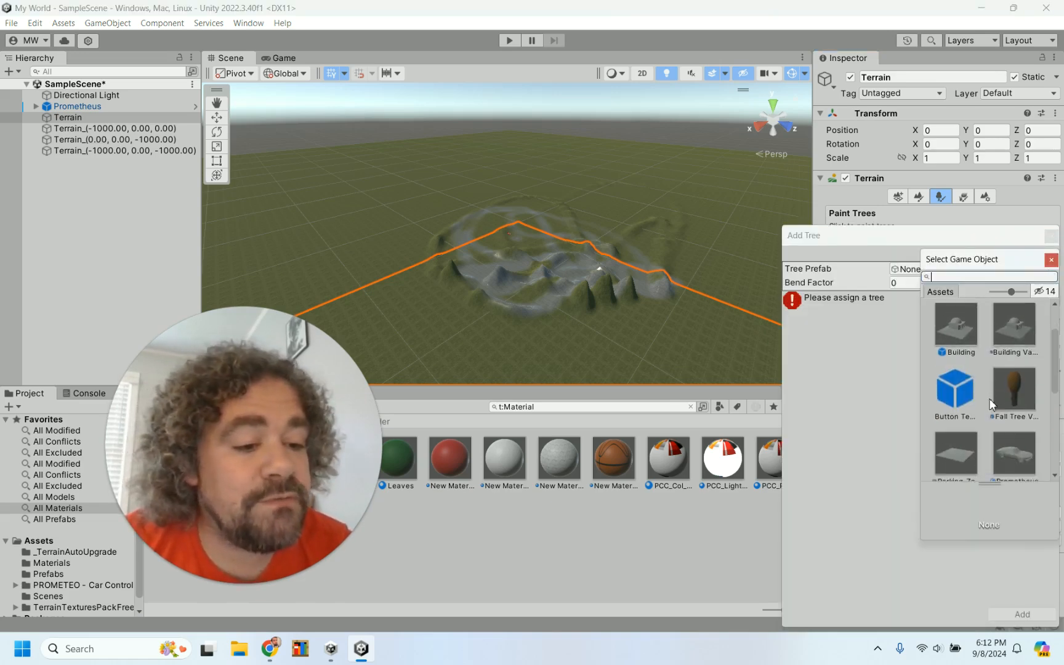
scroll(990, 405, down, 3)
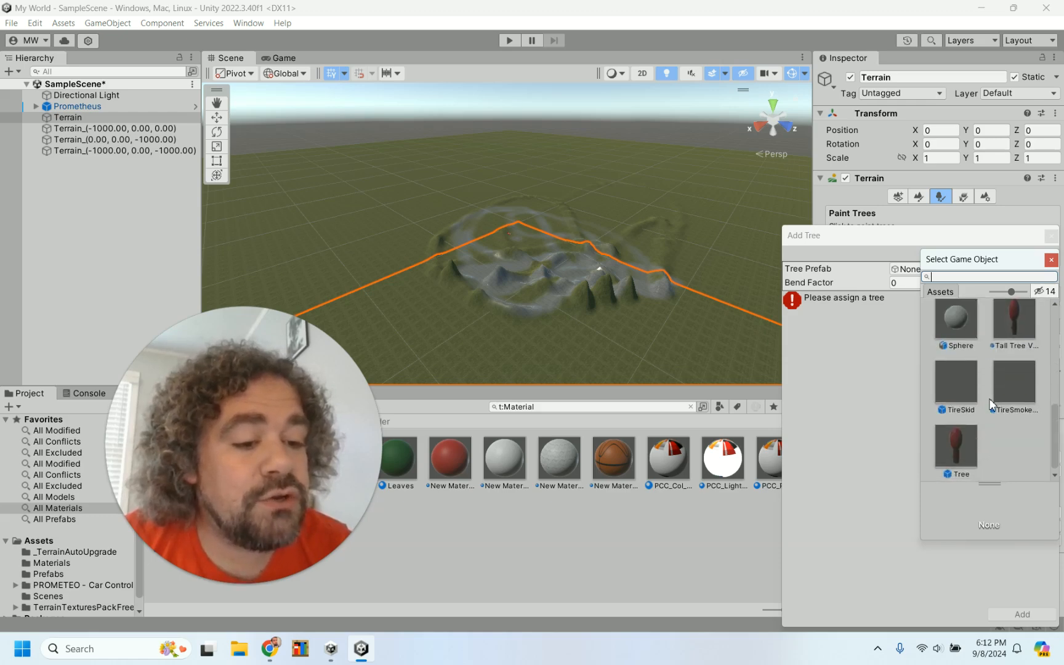
scroll(990, 405, up, 6)
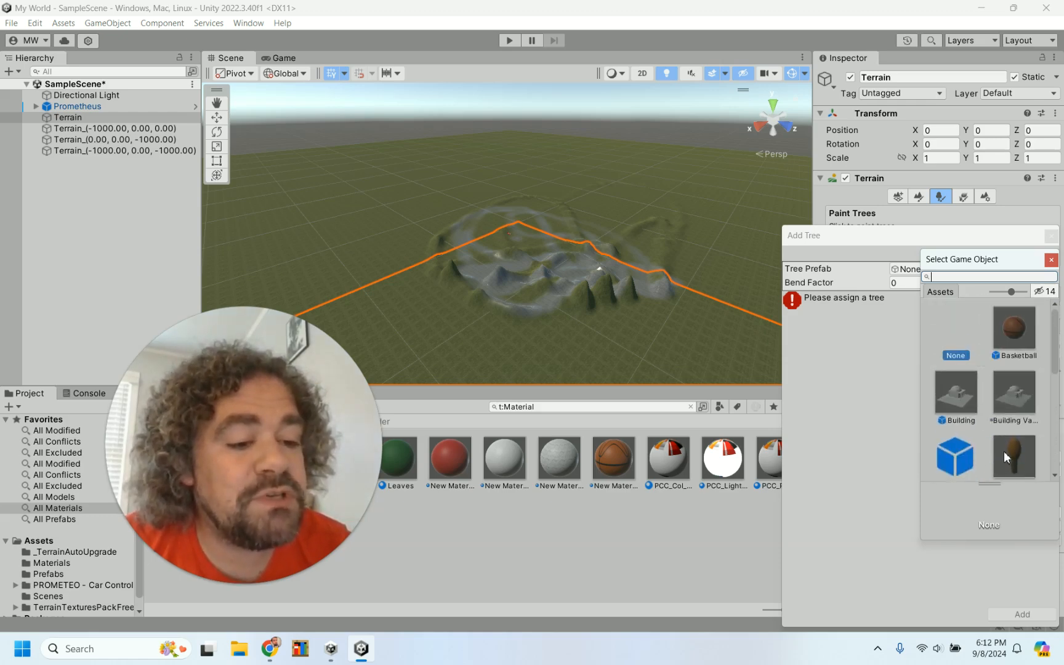
scroll(1016, 472, down, 5)
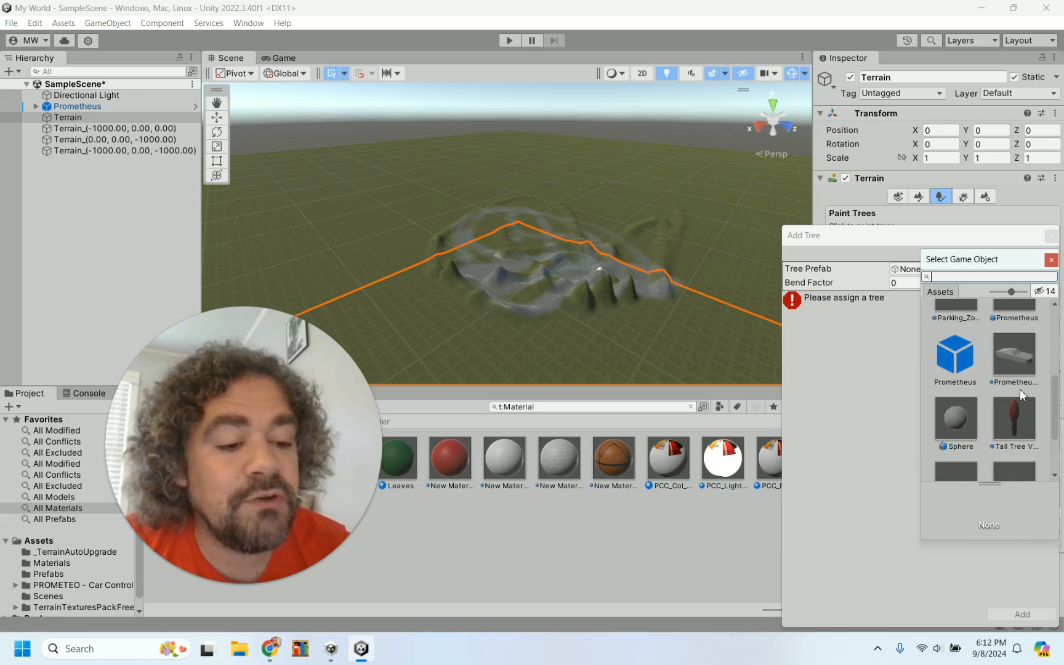
scroll(1020, 389, down, 3)
click(1052, 260)
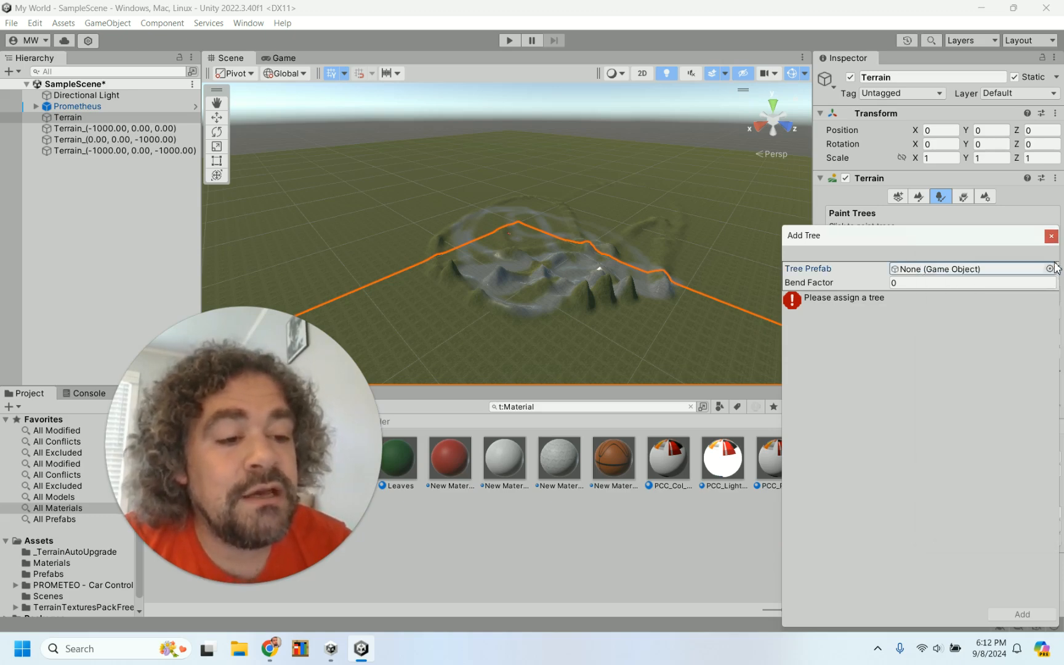
click(1051, 236)
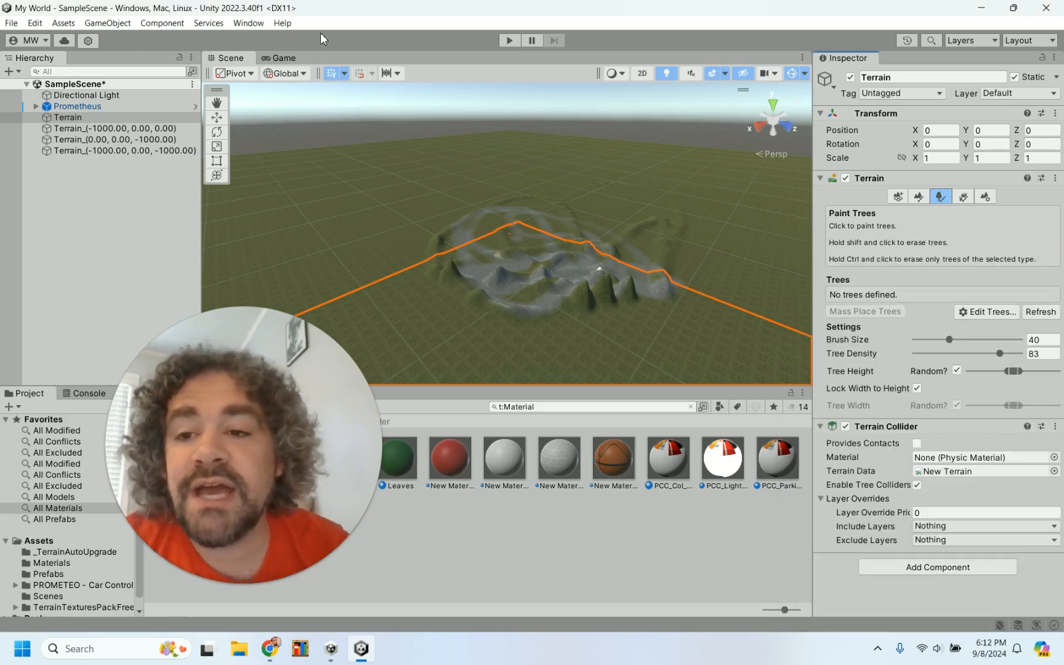
Import the complete Mountain Terrain, Rocks and Tree package from My Assets in the Package Manager, then close the manager.
click(248, 23)
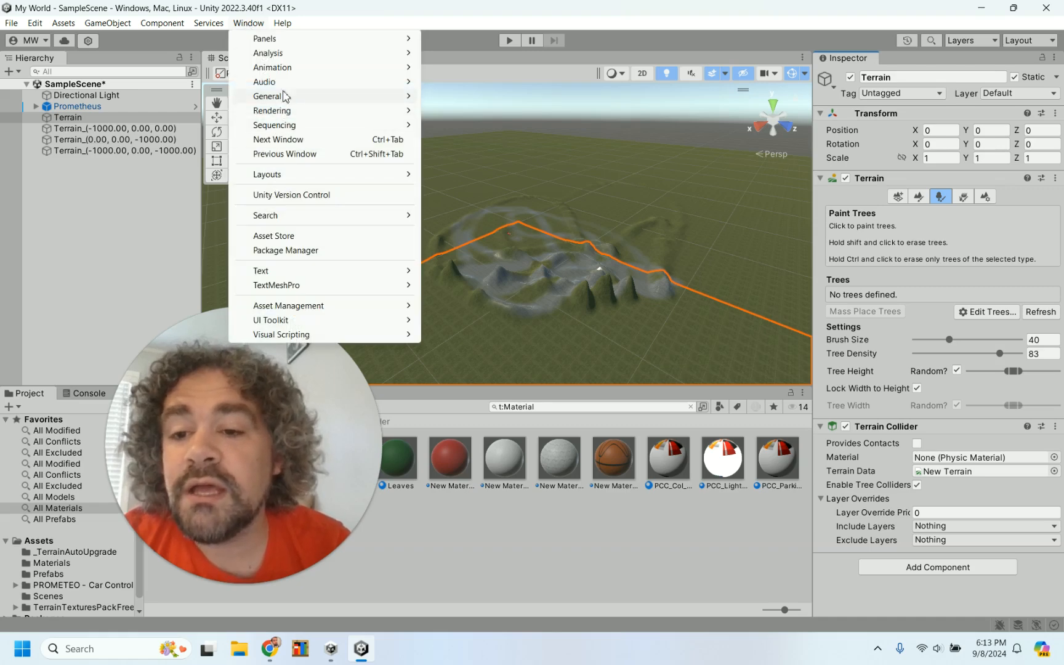
click(297, 252)
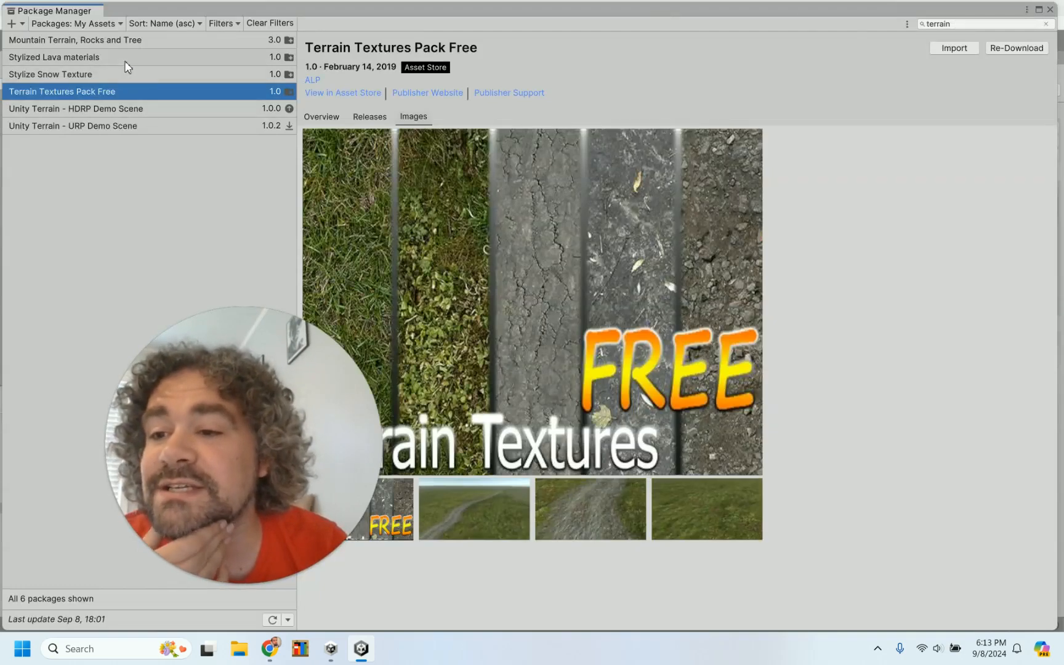
click(137, 42)
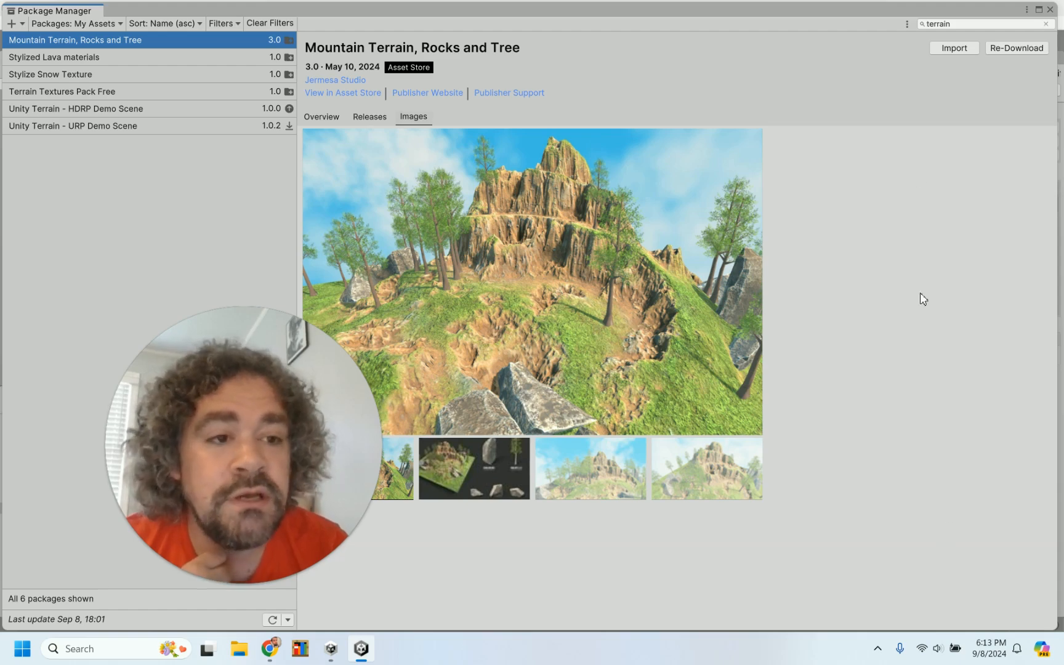
click(965, 48)
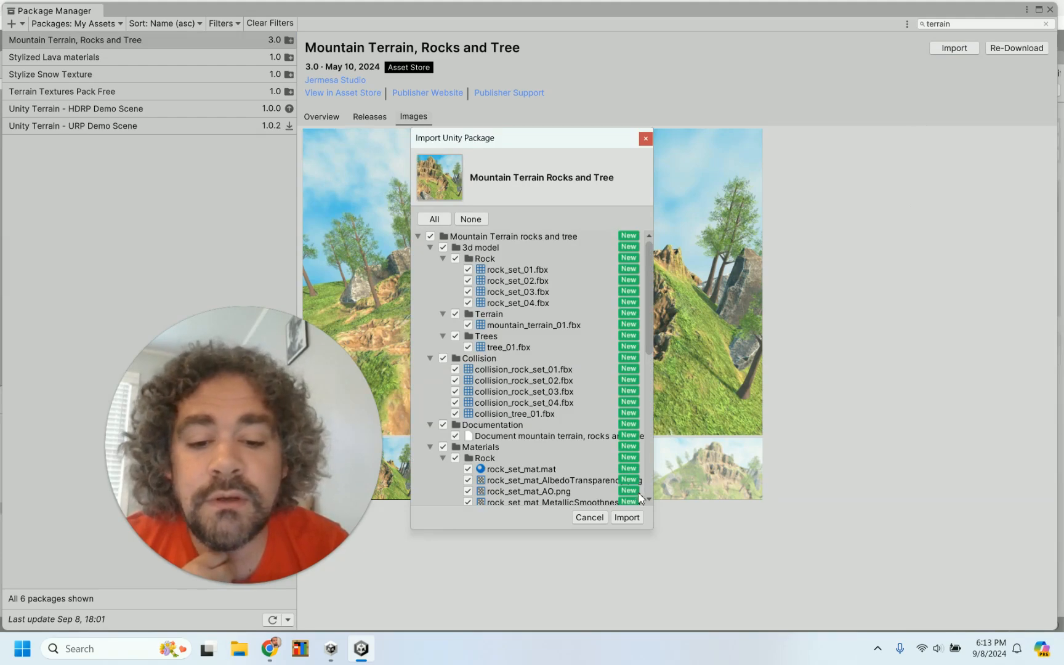
click(626, 517)
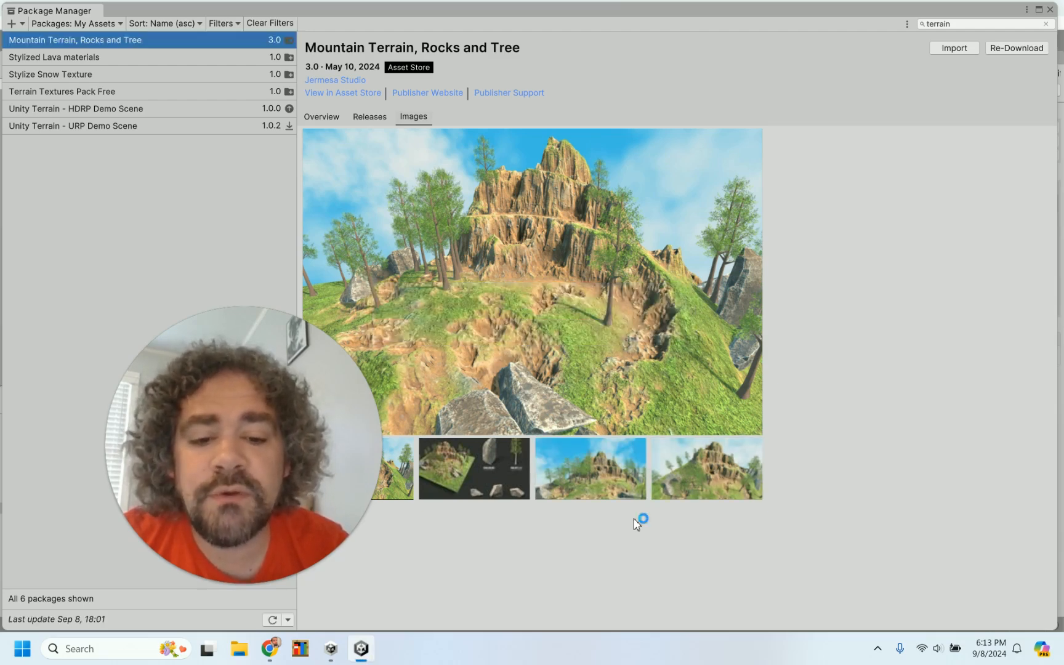
click(1049, 11)
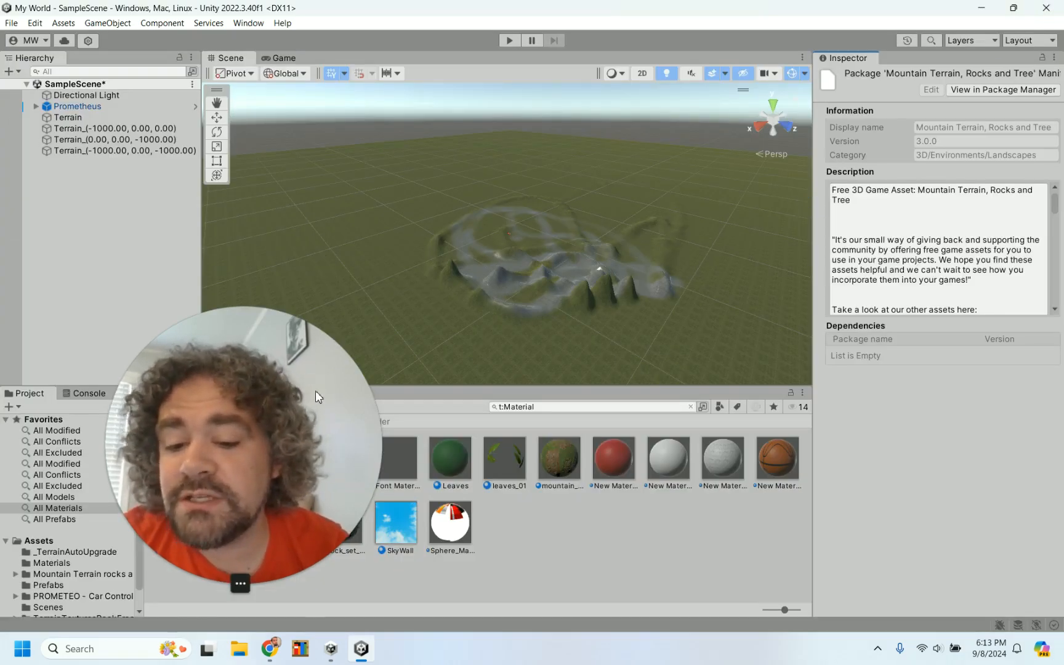
Select the main terrain and add the tree_01 model from the imported package as its paintable tree.
click(655, 319)
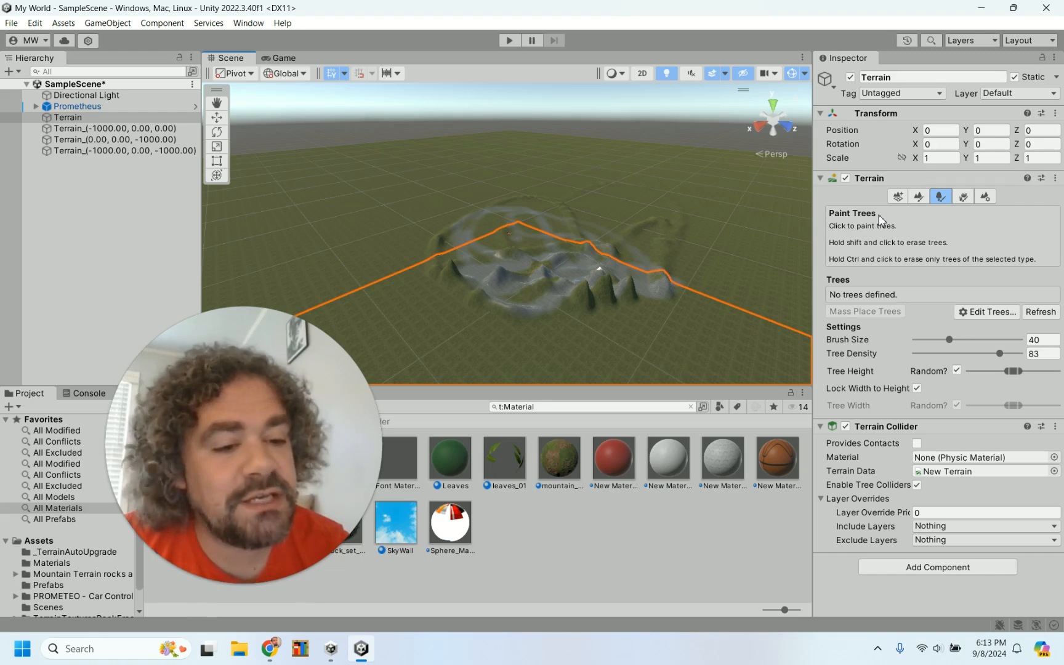
click(999, 313)
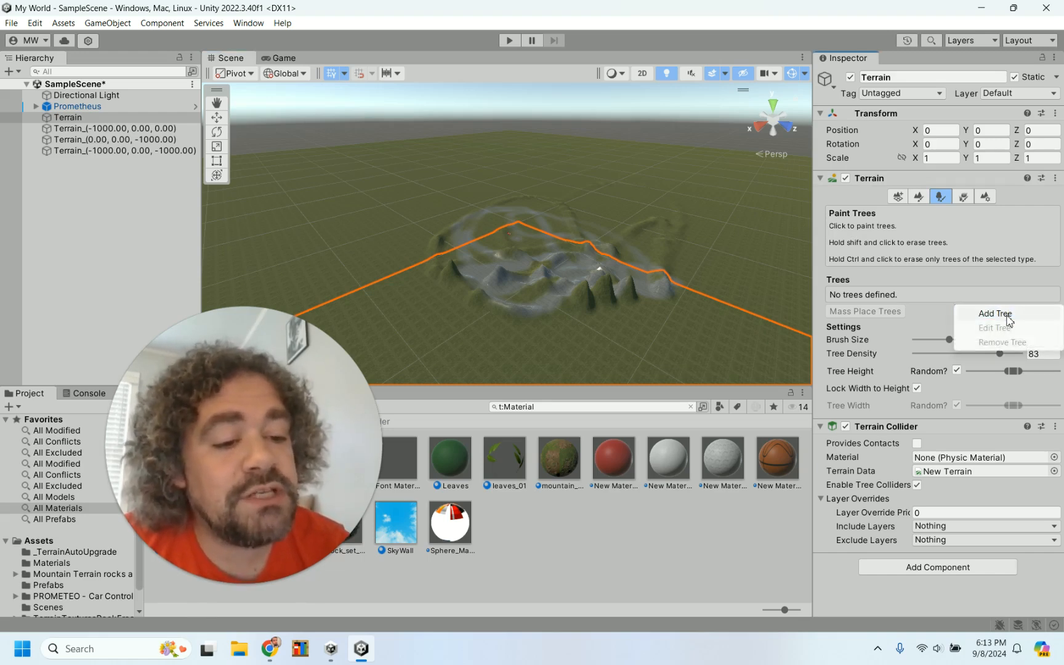
click(1001, 315)
click(1050, 269)
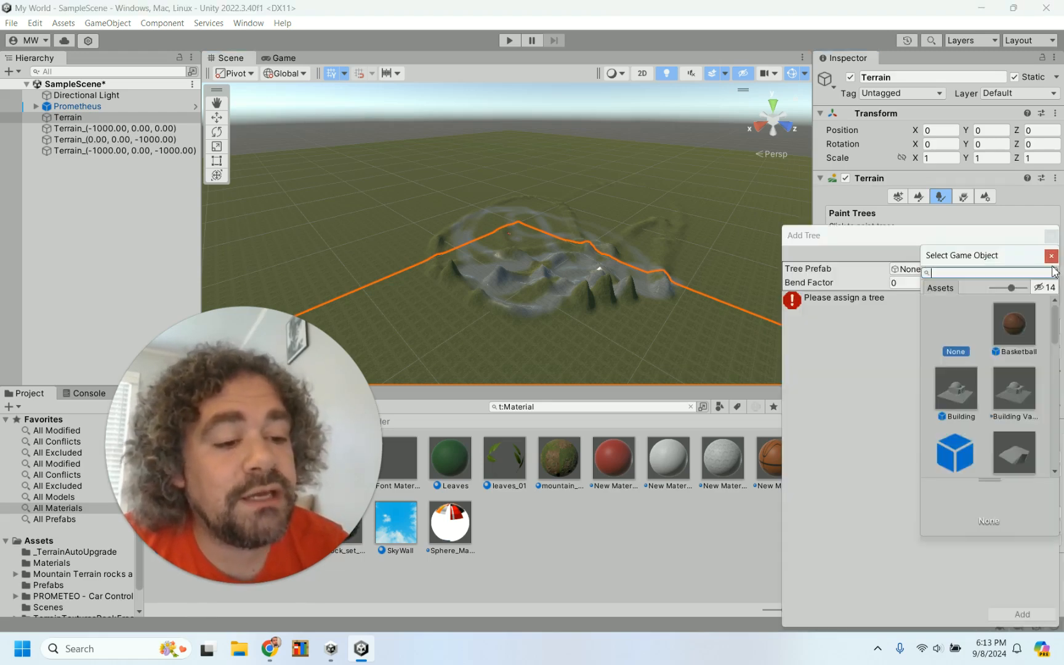
scroll(1018, 426, down, 5)
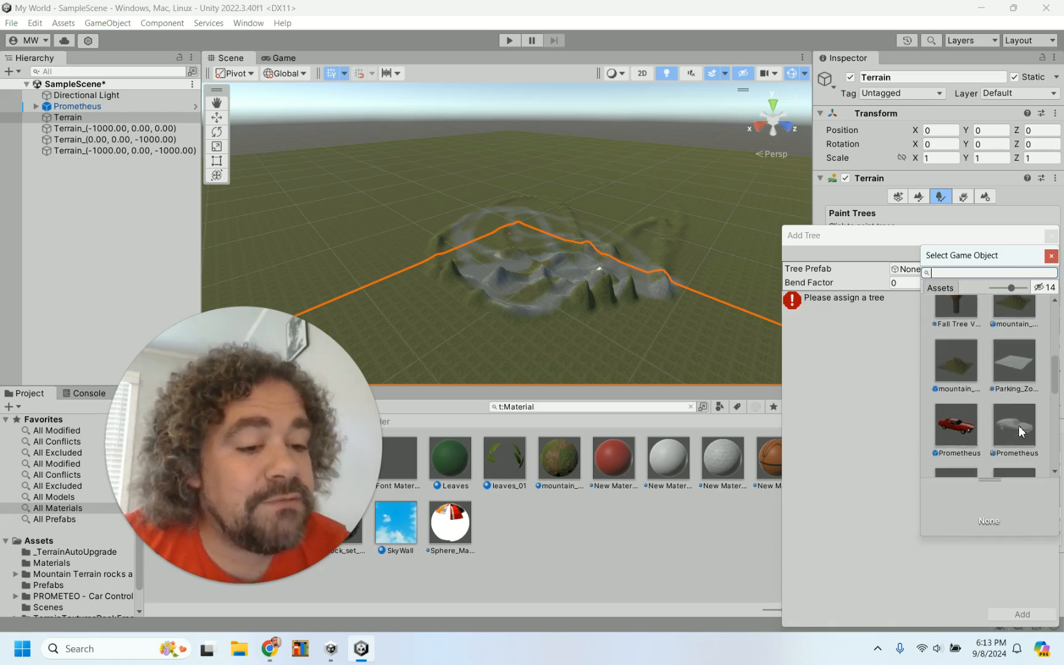
scroll(1019, 425, down, 6)
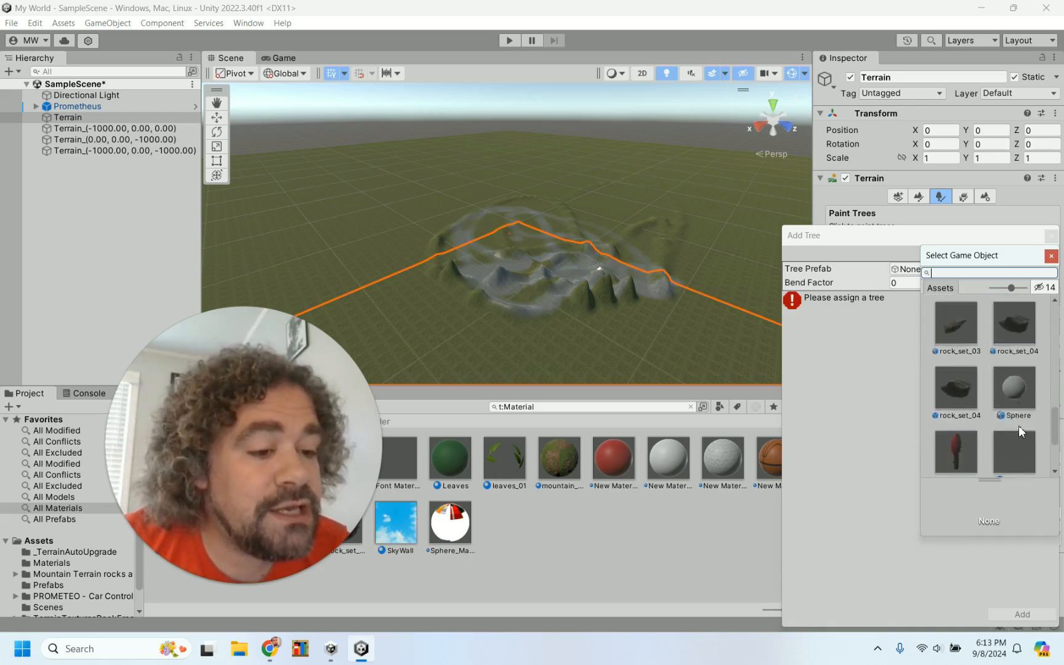
scroll(1018, 426, down, 4)
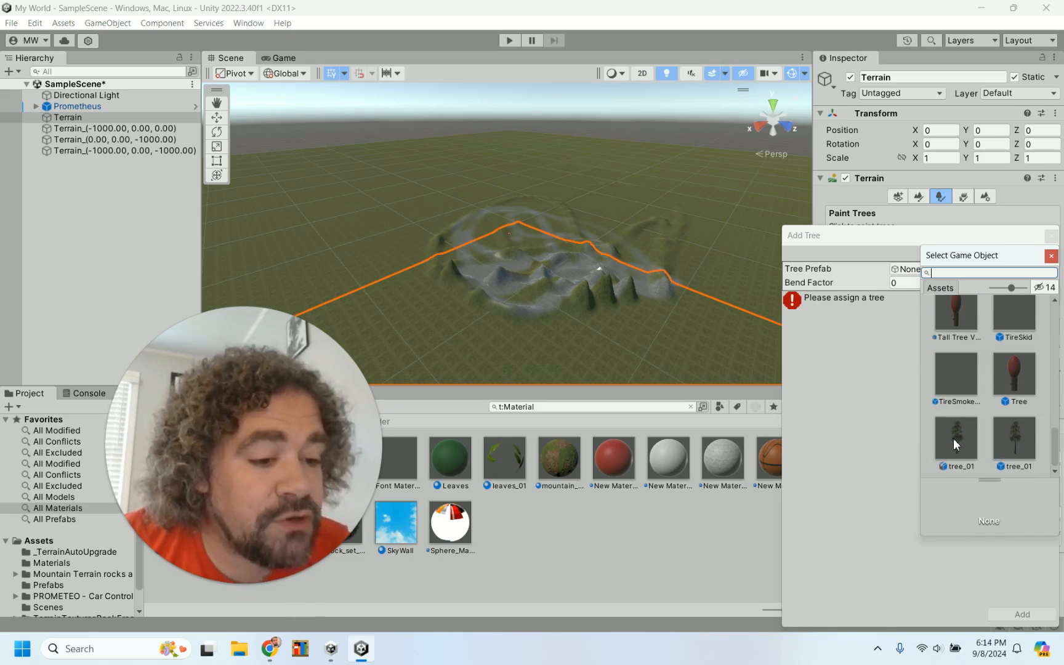
click(953, 438)
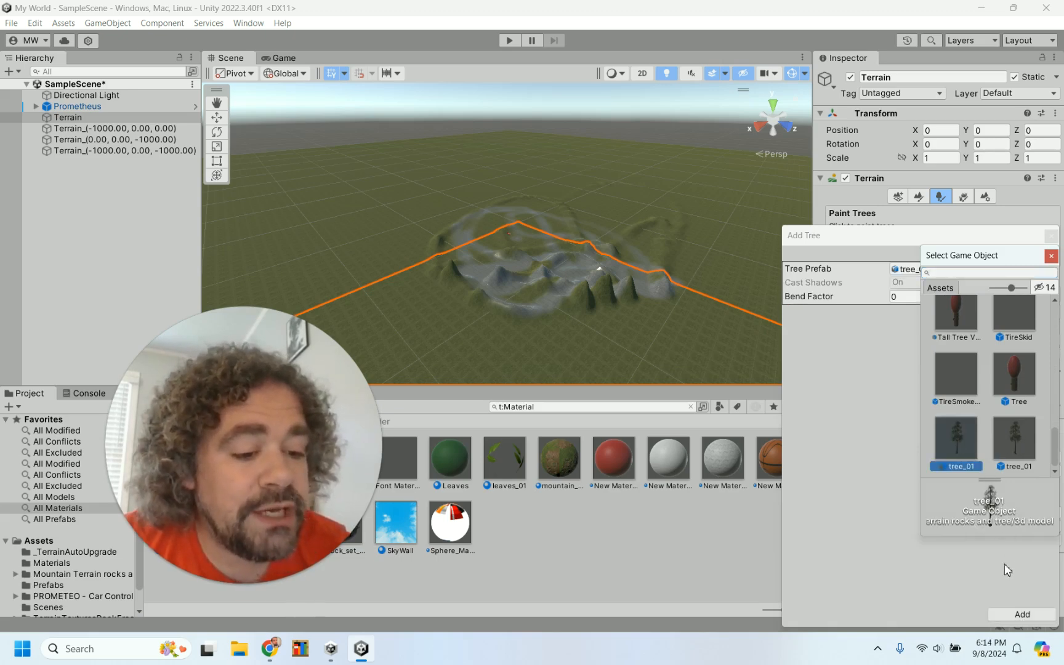
click(1022, 615)
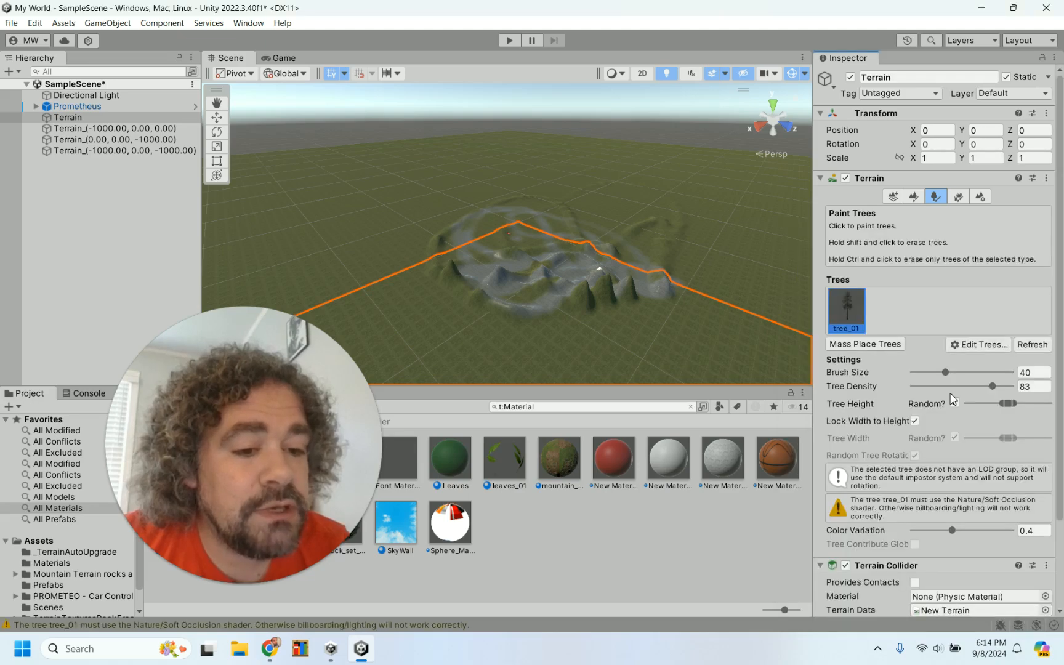
Set the tree brush size to 65 and density to 26, and paint a patch of trees beside the red car.
scroll(434, 288, up, 10)
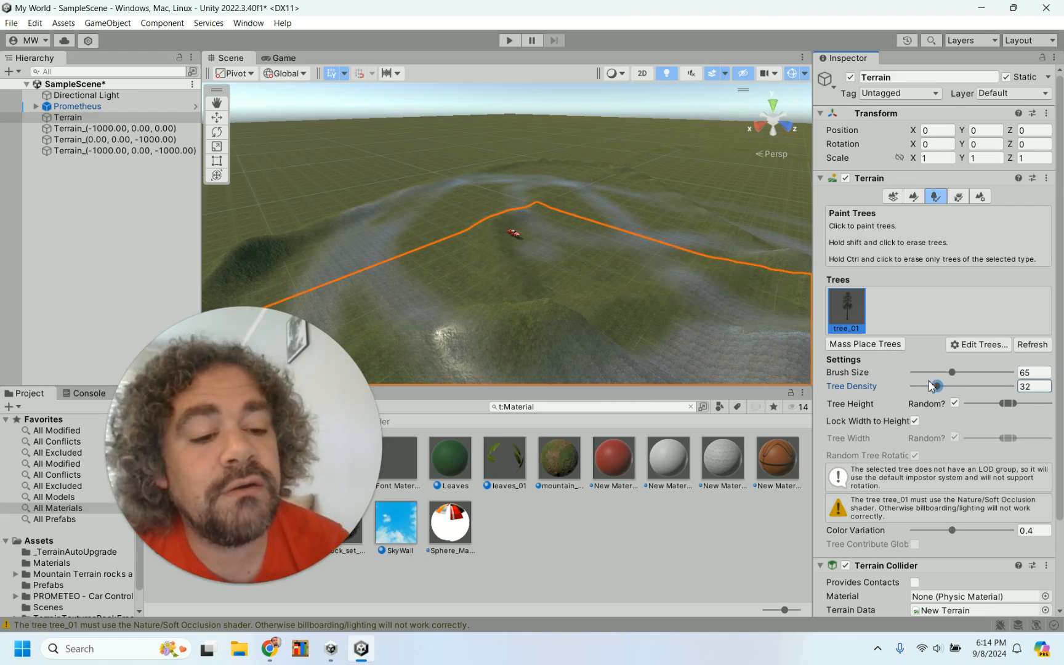
drag(933, 385, 929, 385)
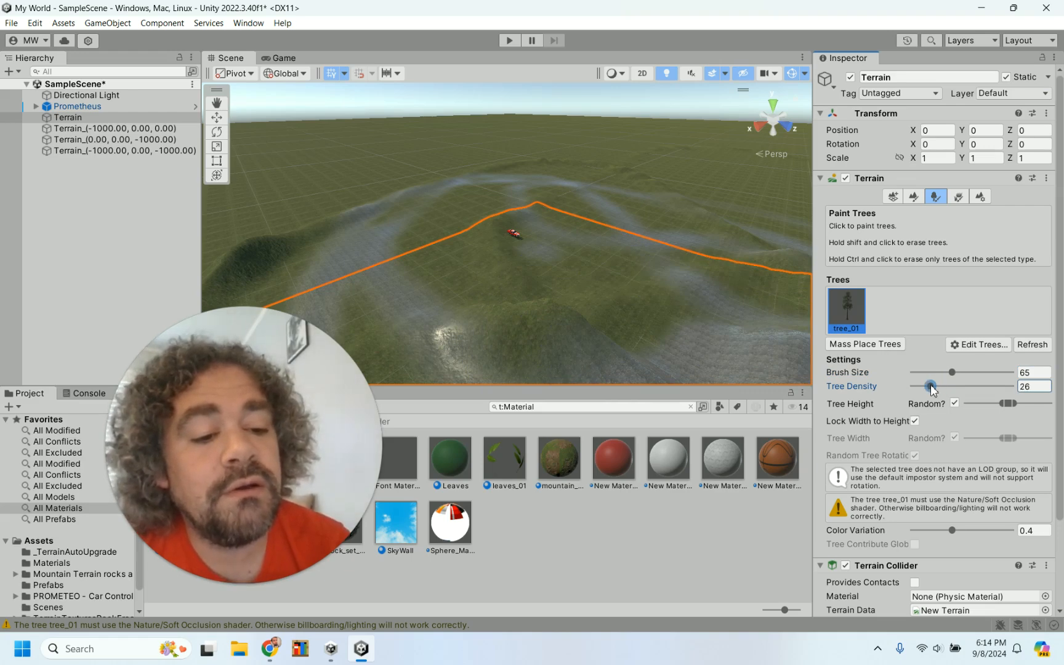
click(622, 289)
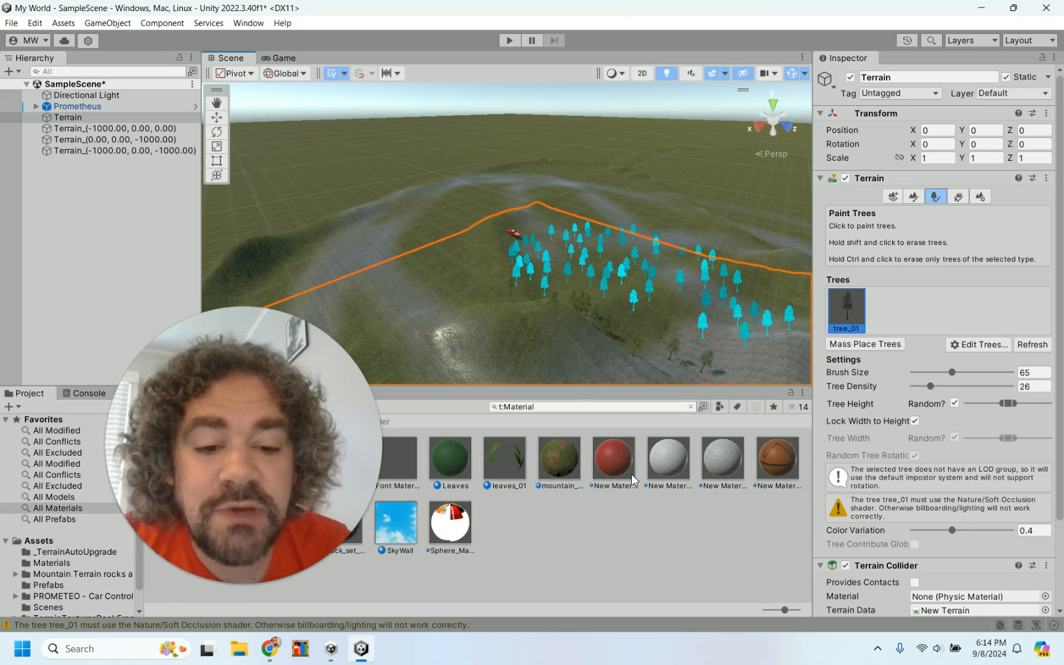
Paint a wide, dense band of tree_01 trees over the flat ground in front of the hills, and select the neighbouring terrain behind them.
scroll(648, 333, down, 8)
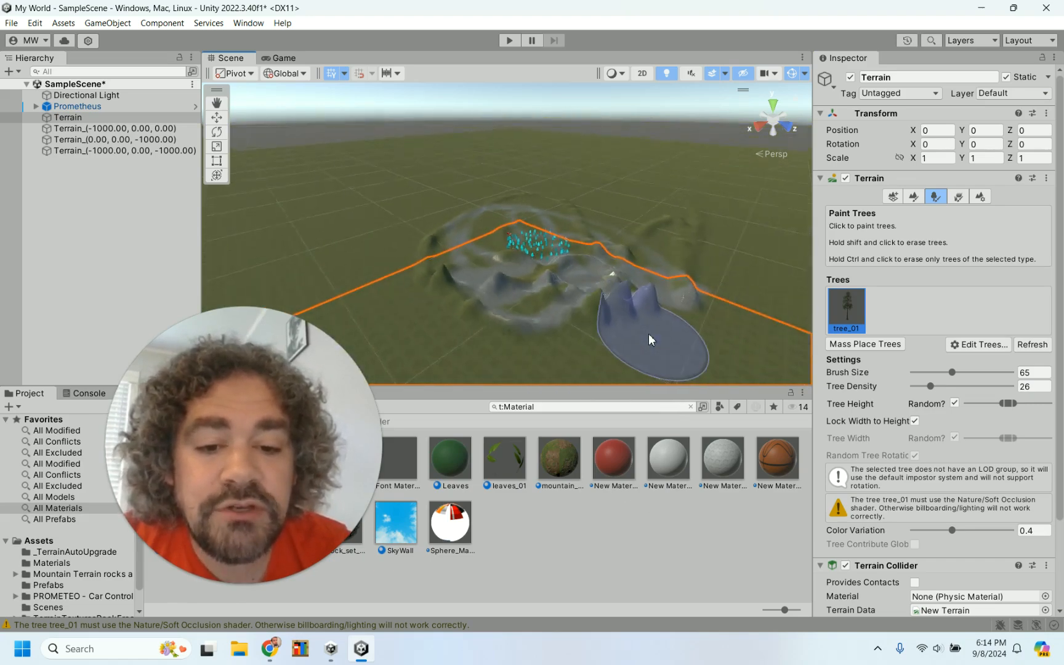
scroll(648, 333, down, 3)
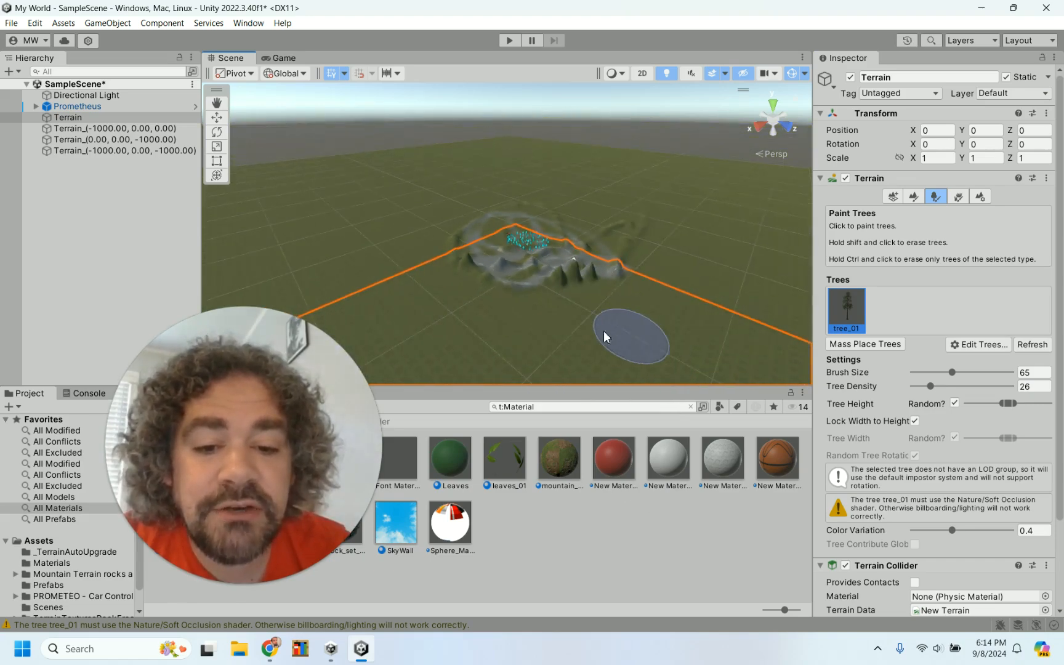
mouse_move(415, 285)
mouse_down()
mouse_move(567, 337)
mouse_move(733, 314)
mouse_up()
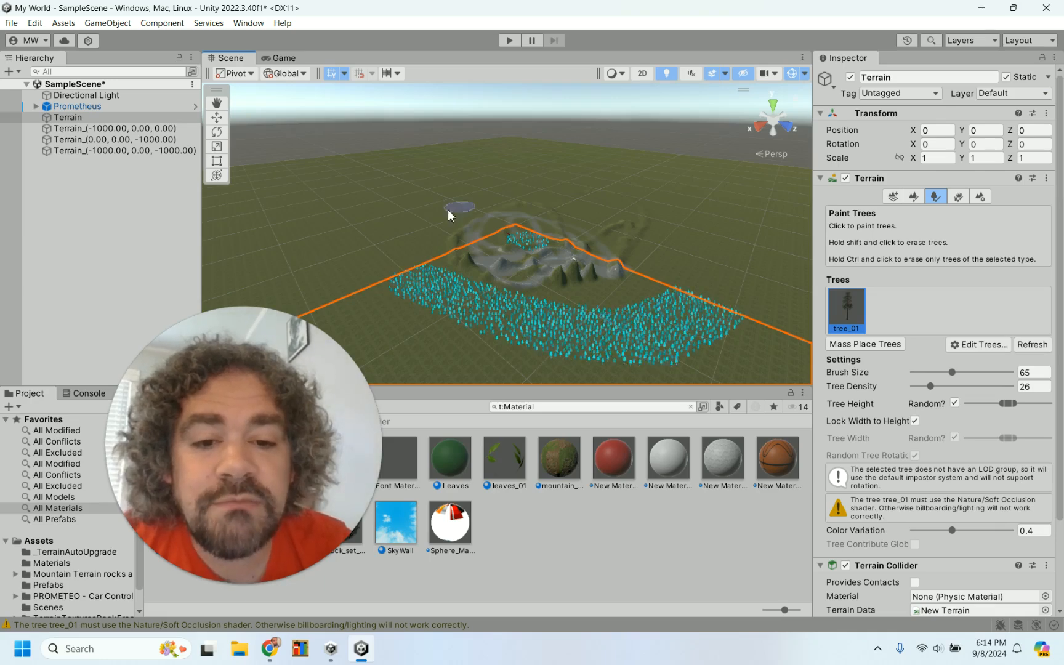
drag(347, 266, 516, 392)
click(679, 184)
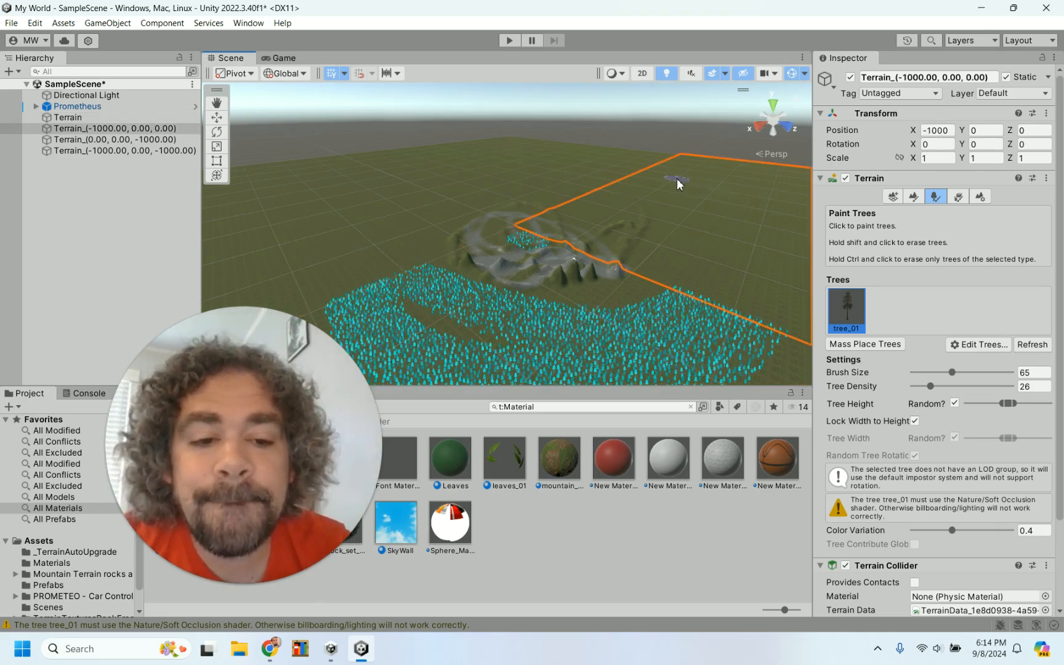
Test the scene in play mode by driving the car between the painted trees and up to the hills, and stop playing.
click(509, 41)
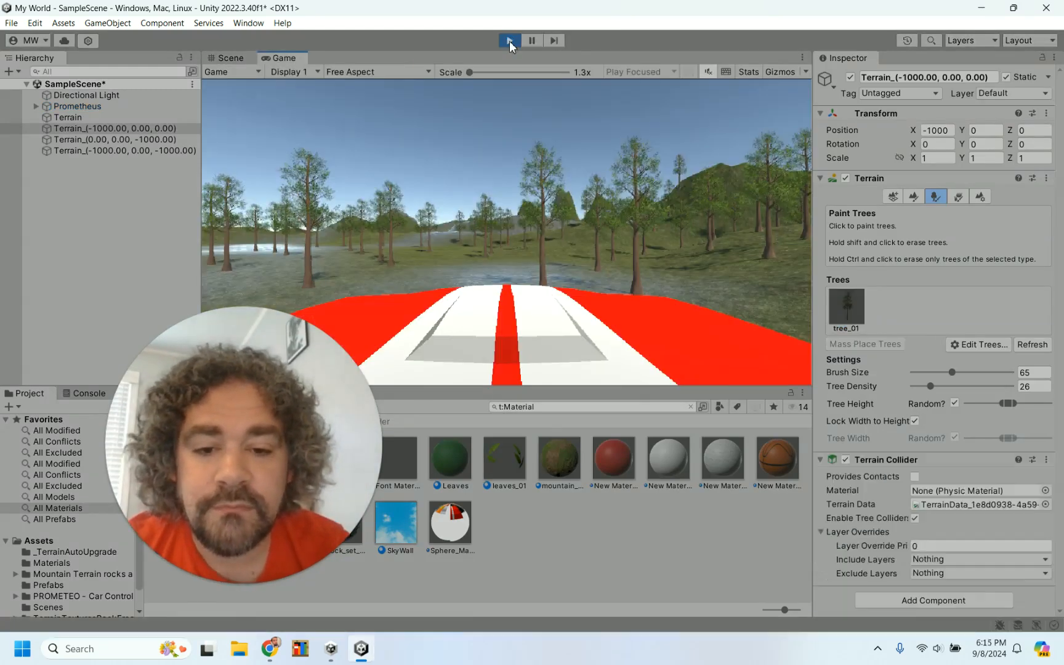
key(w)
key(a)
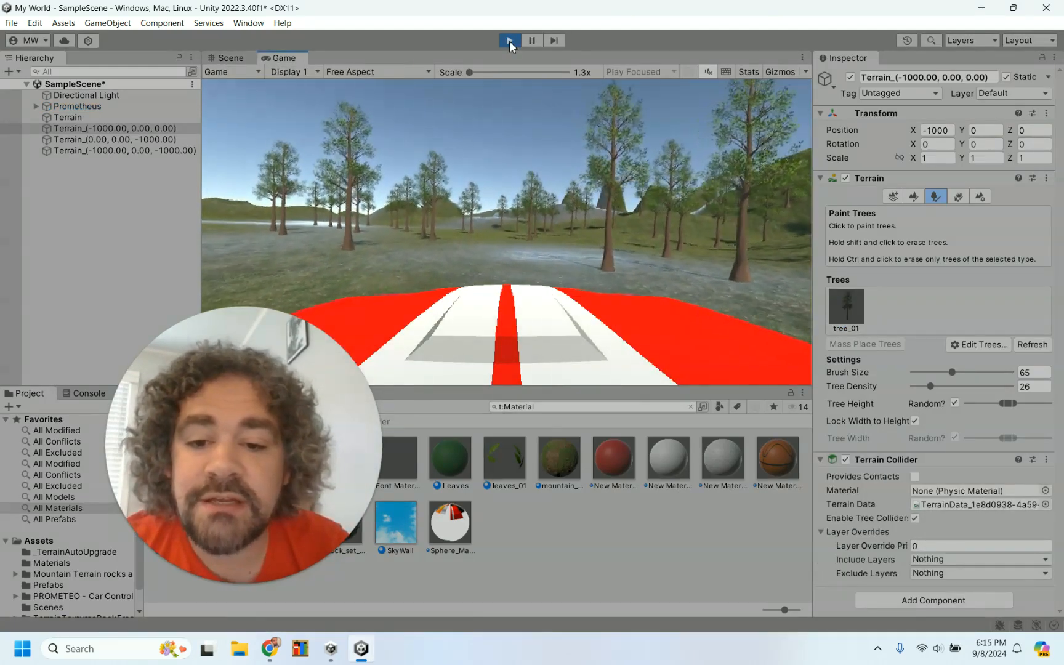
key(w)
key(d)
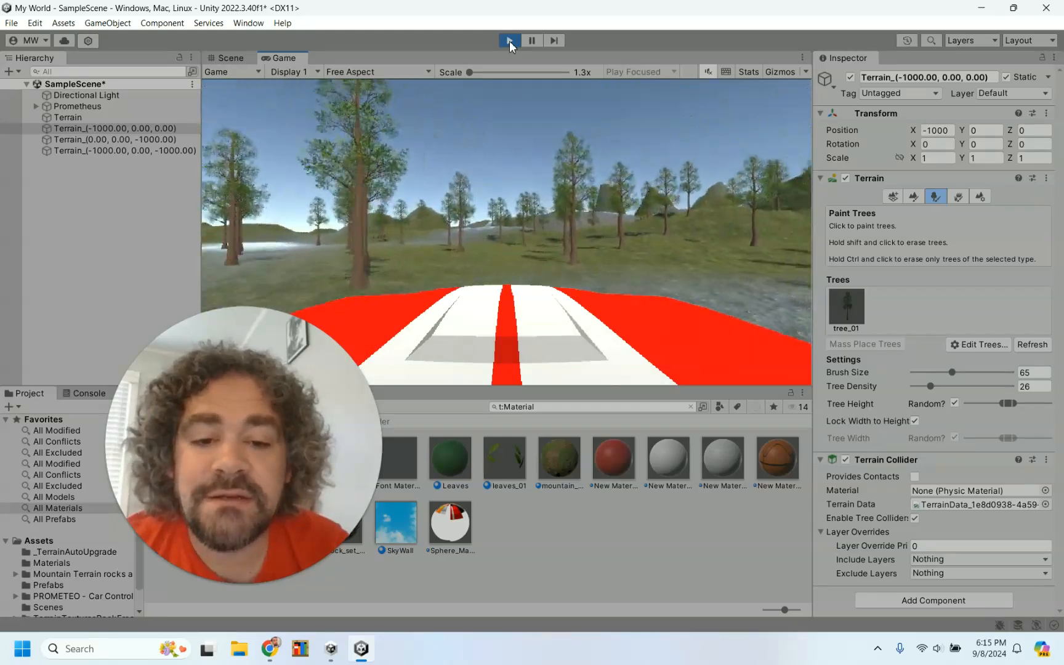
key(a)
key(w)
key(d)
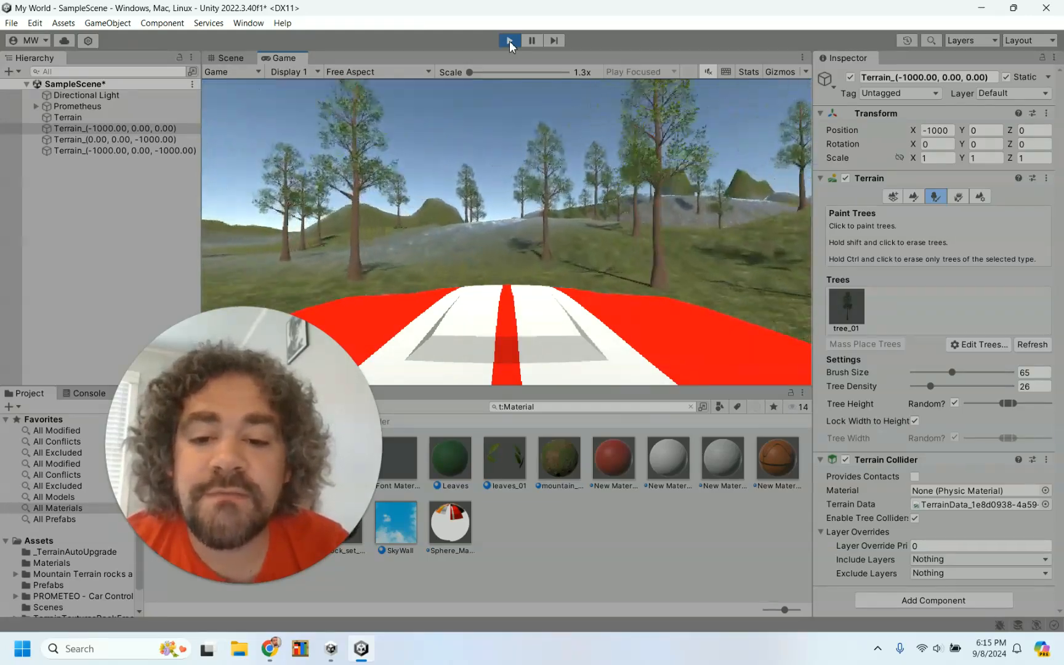
key(w)
key(d)
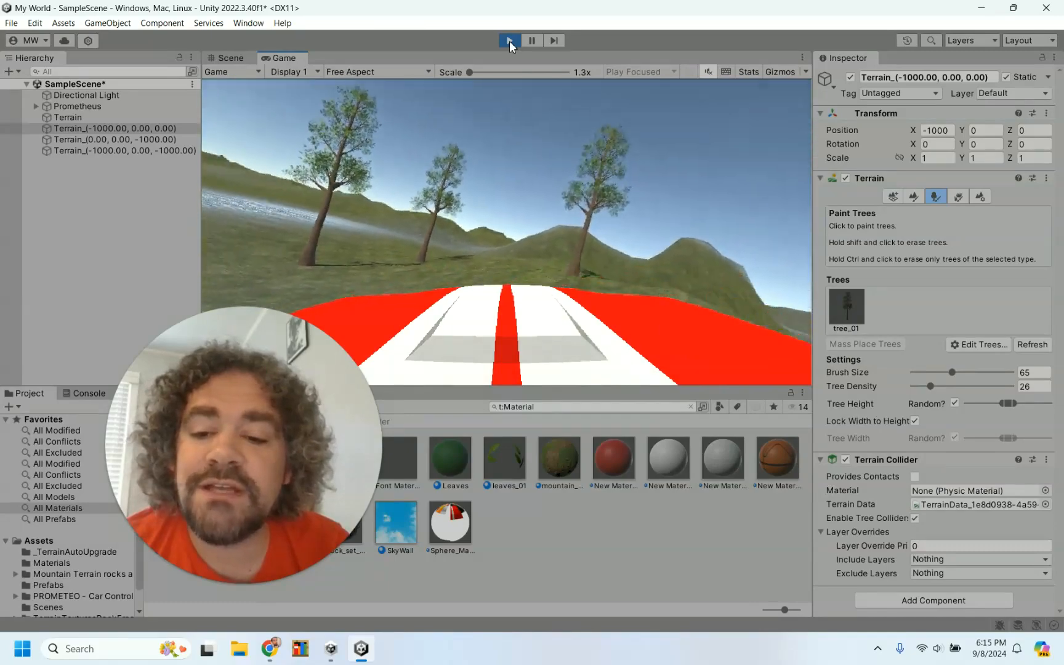
key(w)
key(d)
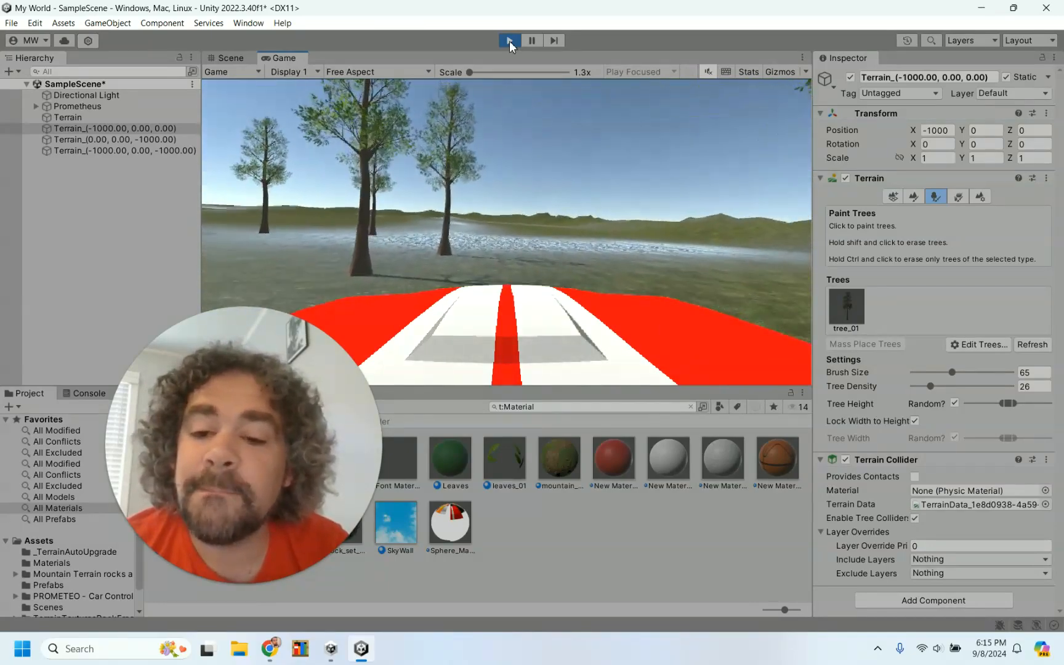
key(w)
key(a)
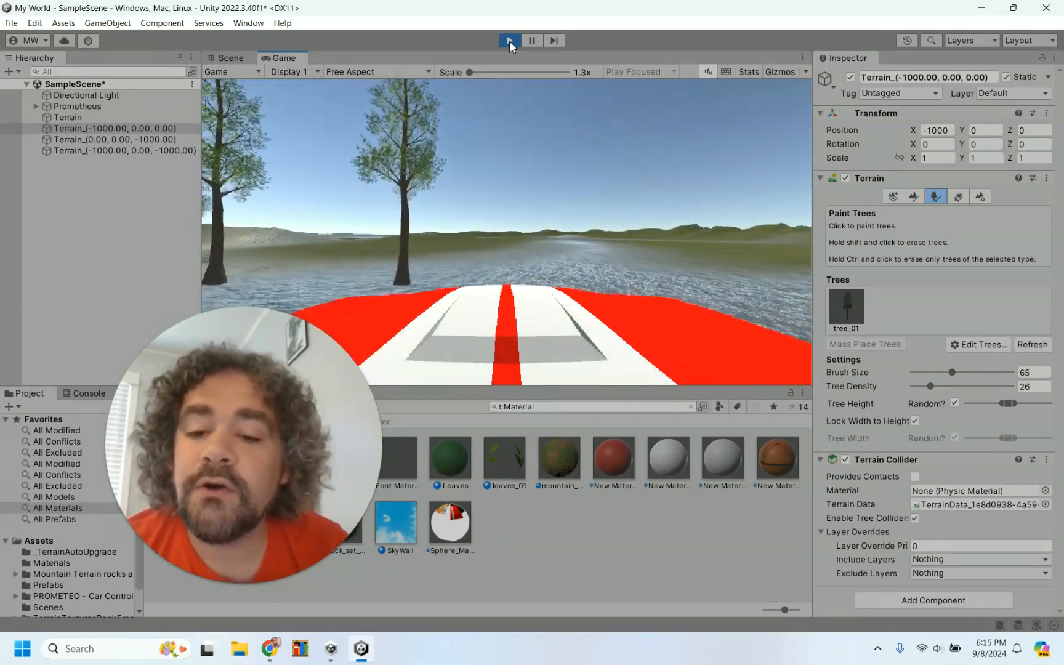
key(w)
key(a)
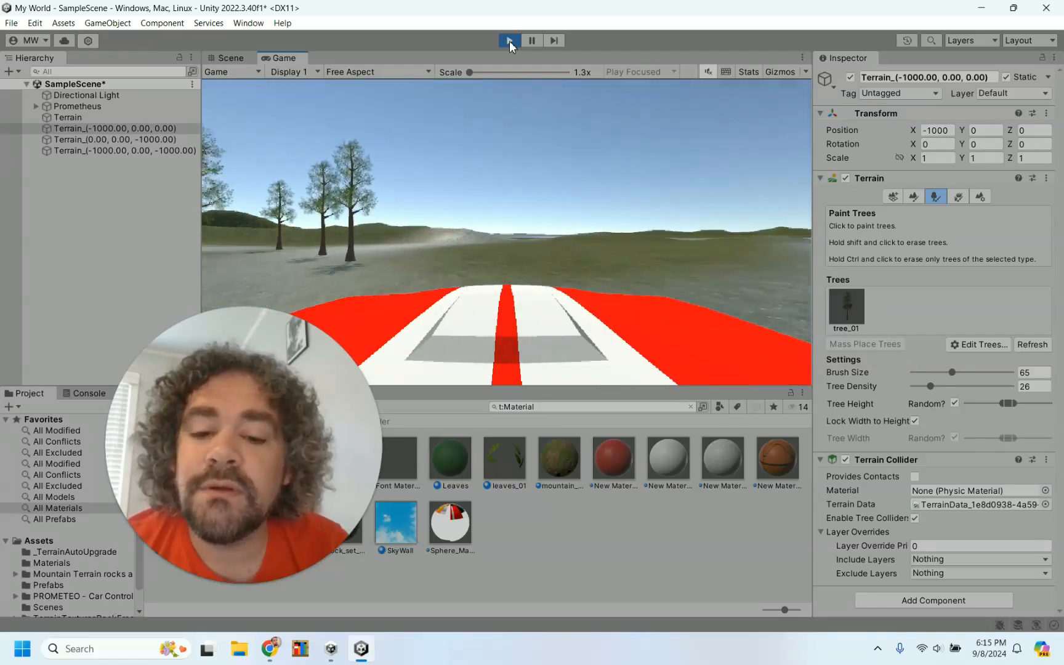
key(w)
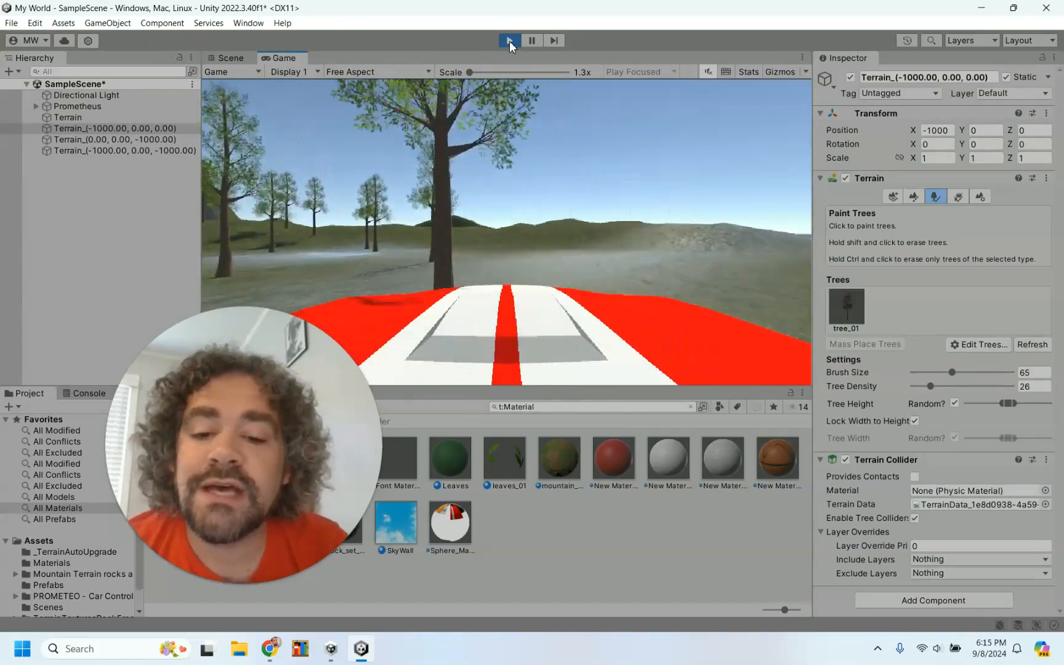
key(w)
key(a)
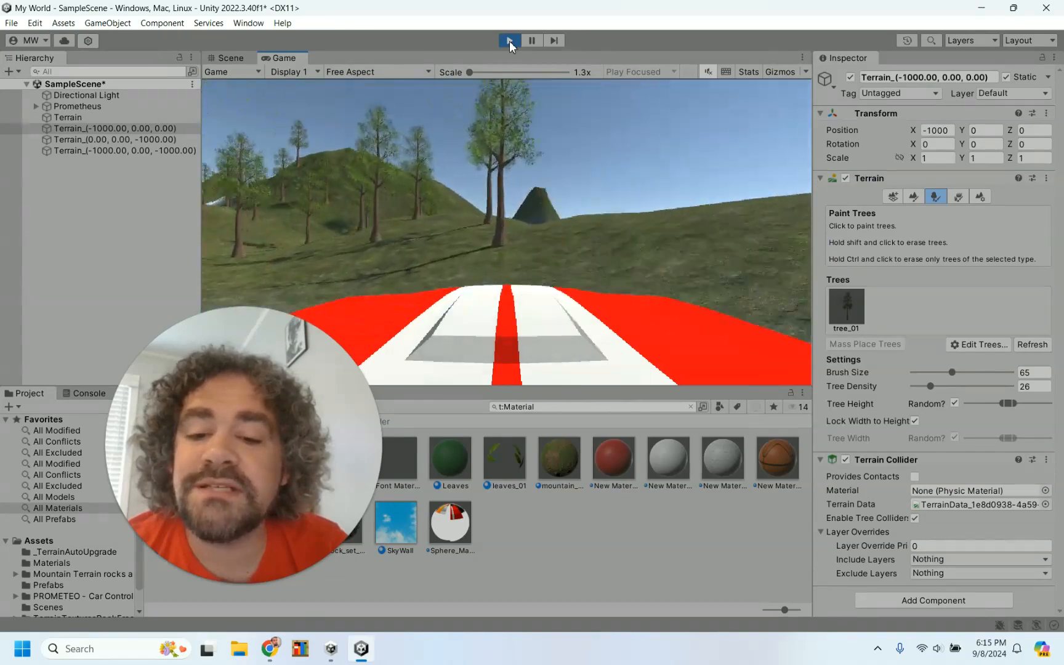
key(w)
key(a)
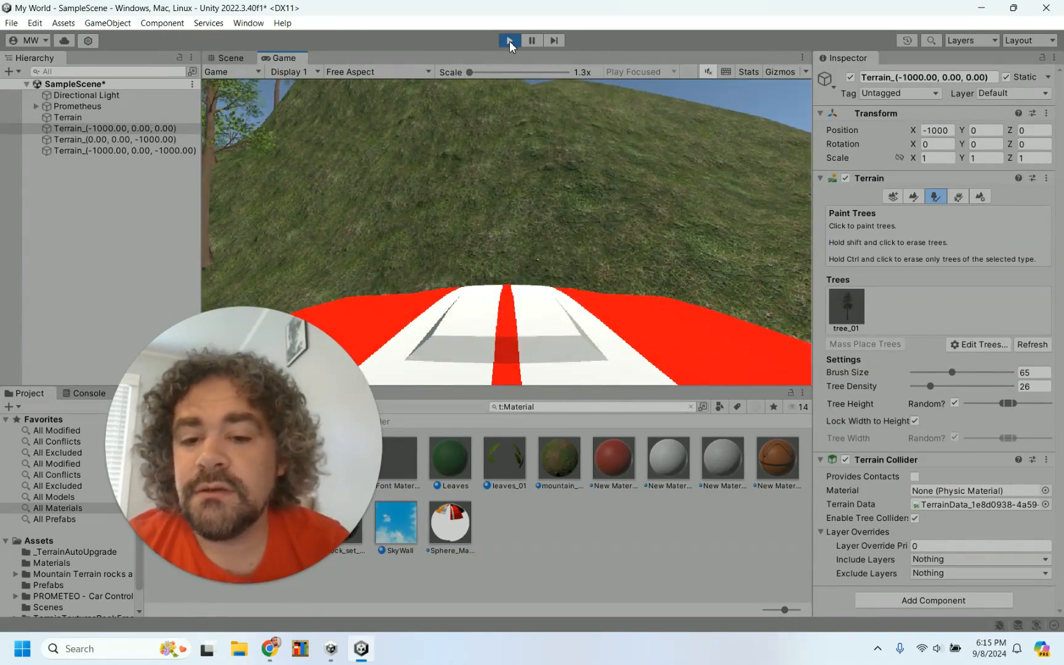
click(510, 41)
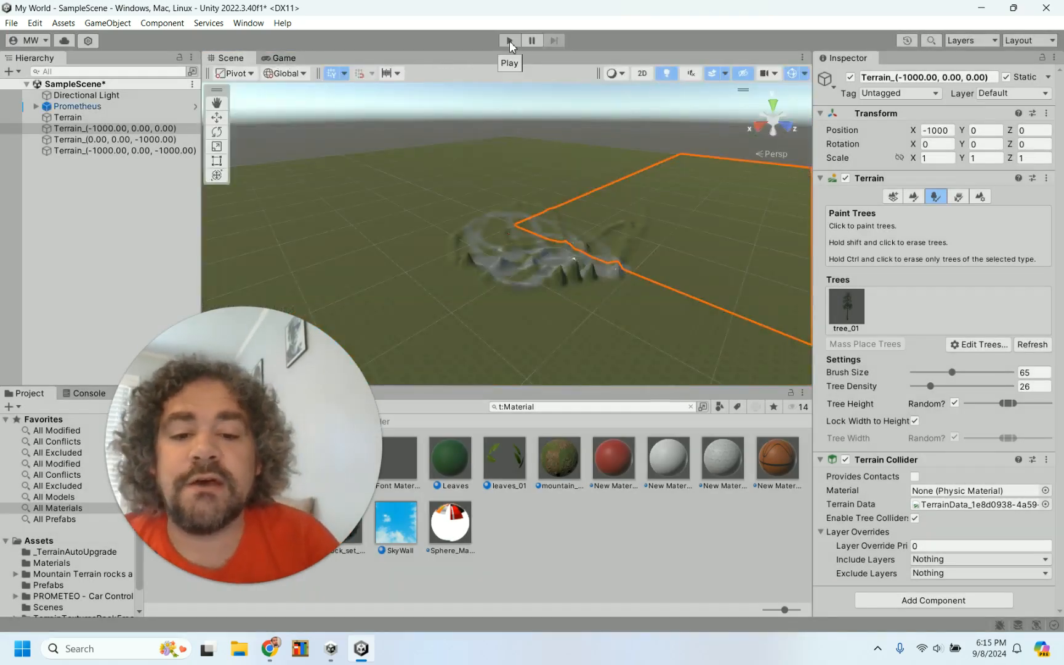
Search the project for tree_01, open its prefab to inspect the collider around the tree, and return to the scene.
scroll(541, 315, down, 4)
scroll(541, 315, up, 5)
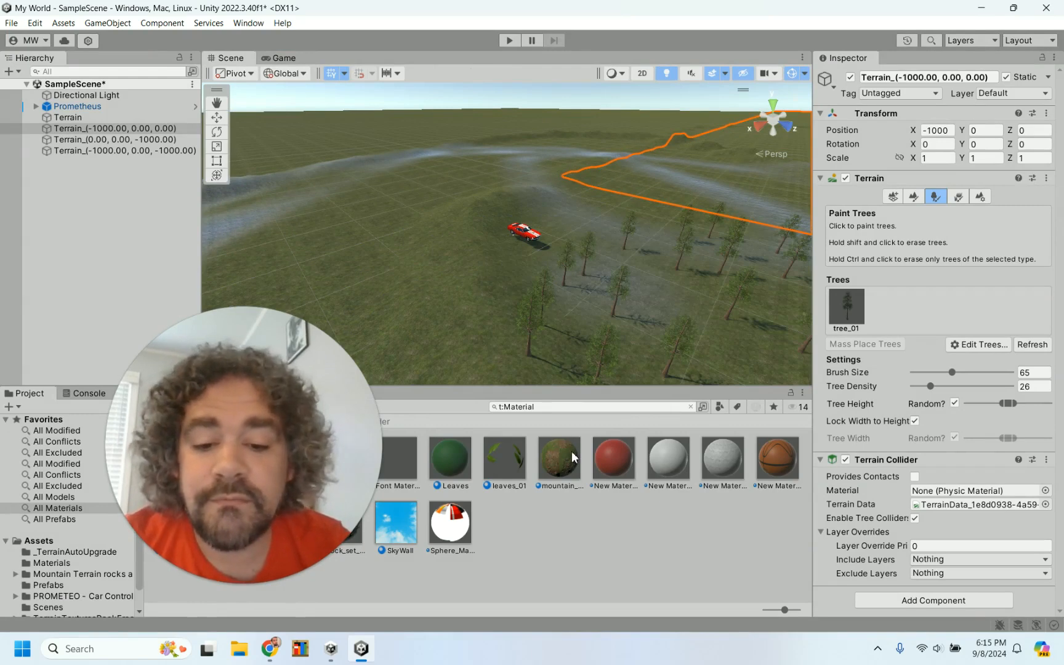
click(590, 407)
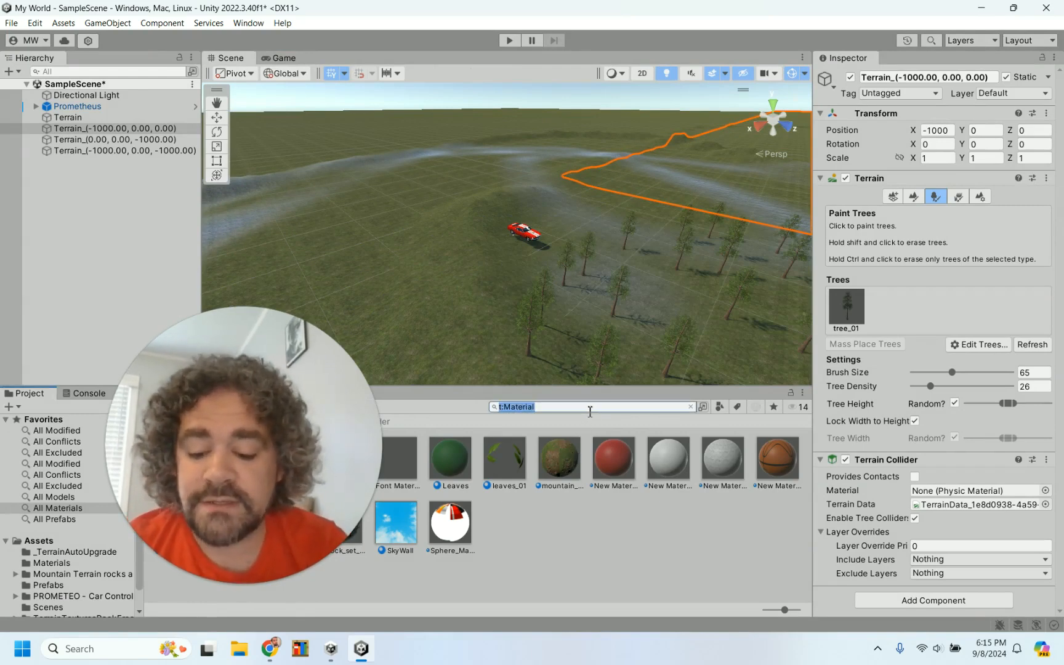
text(tr)
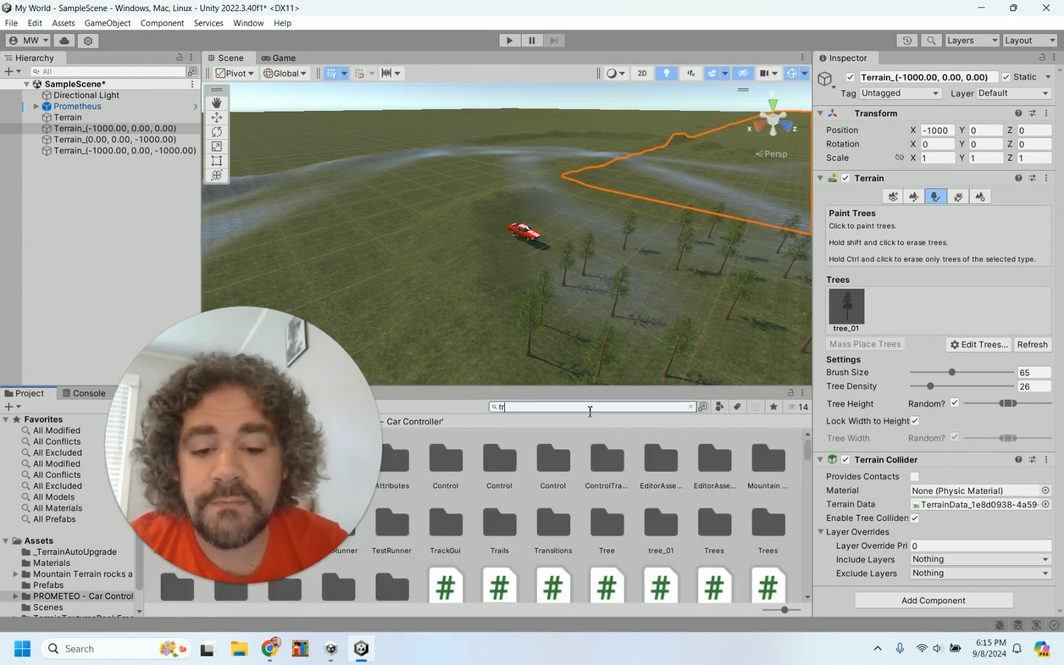
text(ee_01)
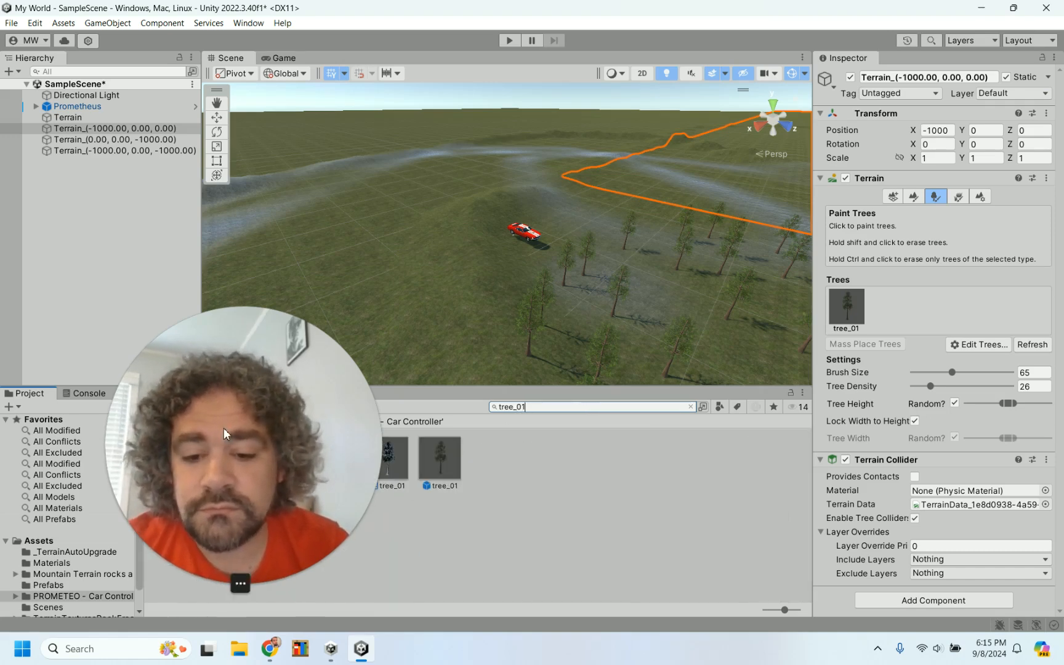
drag(593, 457, 146, 203)
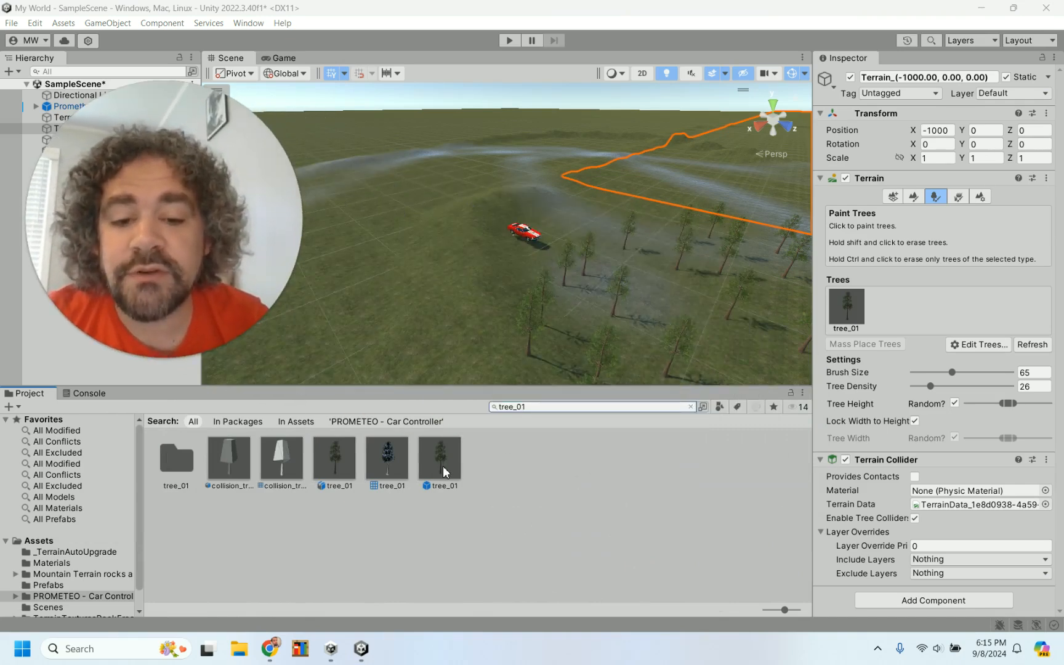
click(443, 465)
double_click(443, 466)
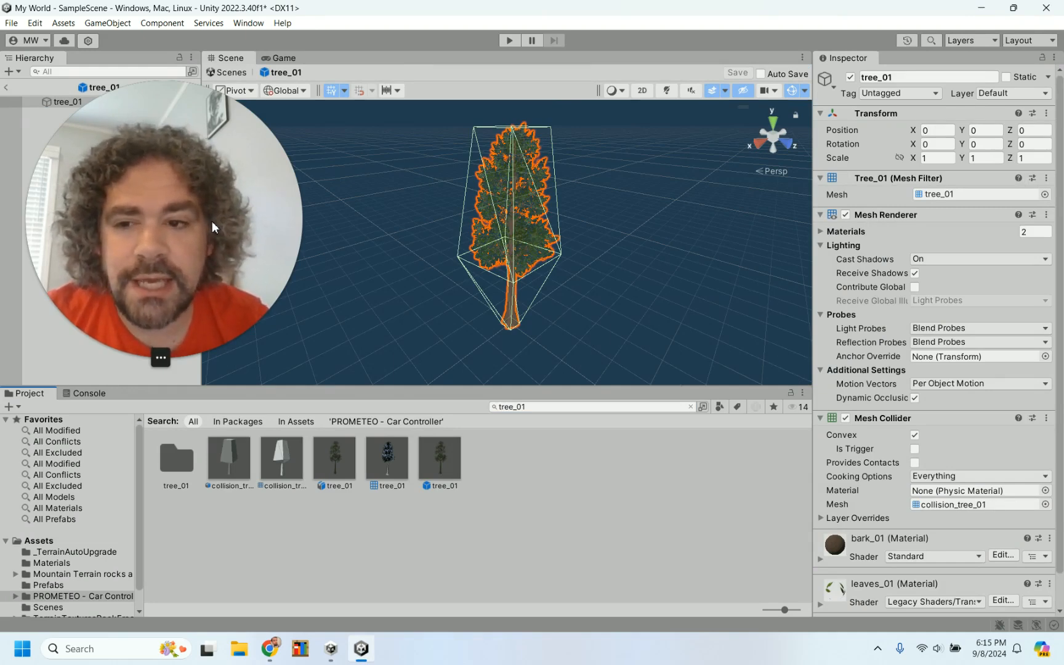
drag(212, 221, 182, 242)
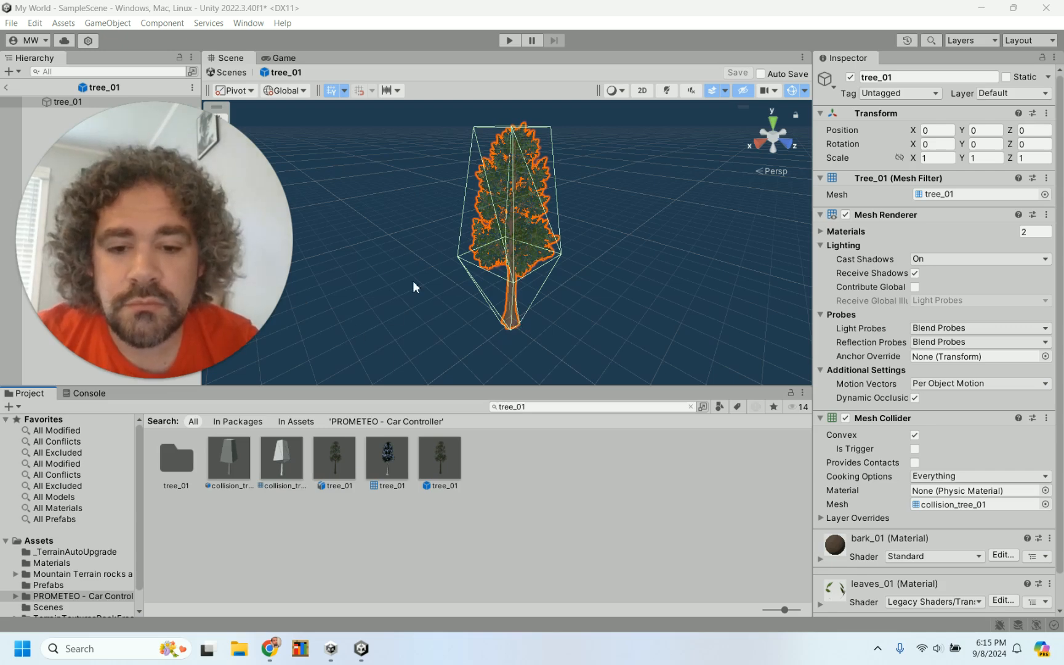
click(6, 87)
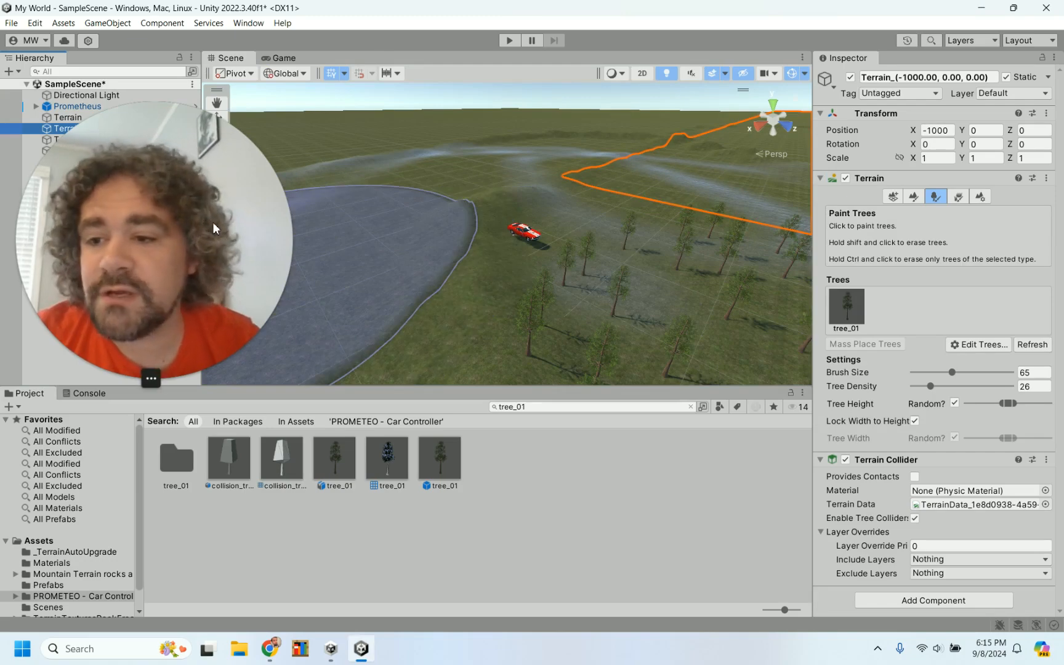
Frame the Prometheus car, look through its Rigidbody and car controller settings, and reselect the main terrain.
drag(213, 228, 203, 378)
click(92, 106)
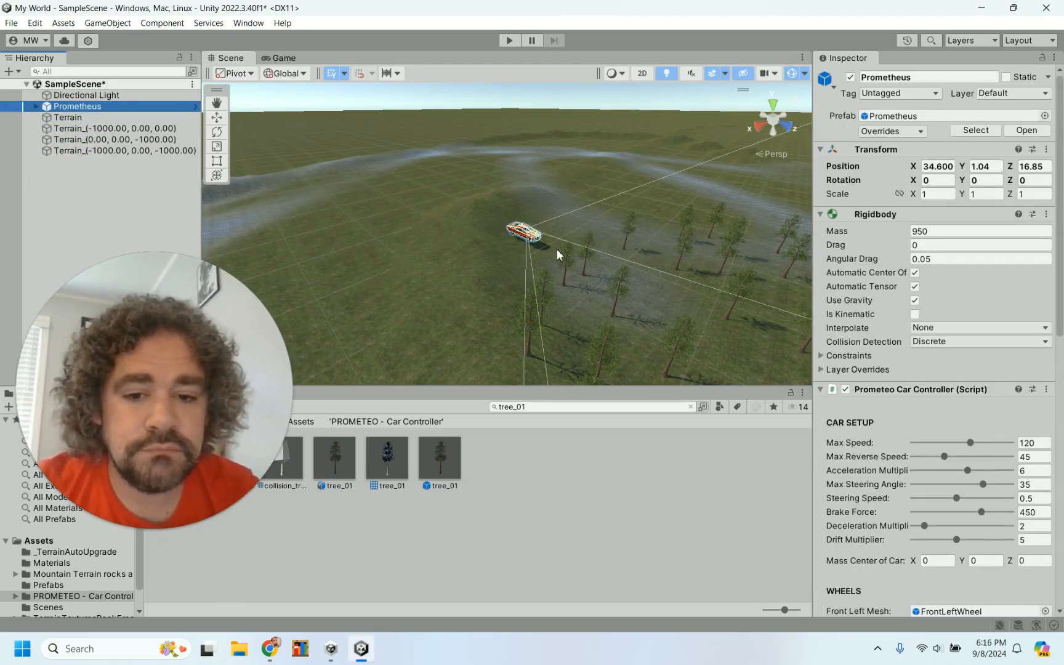
key(f)
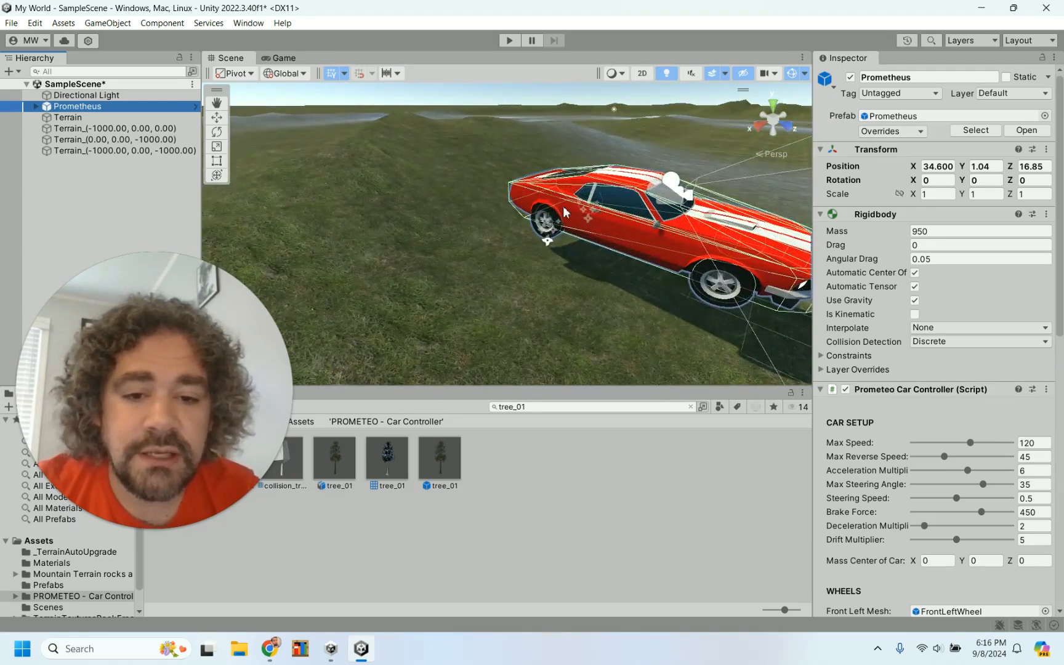
scroll(875, 345, down, 10)
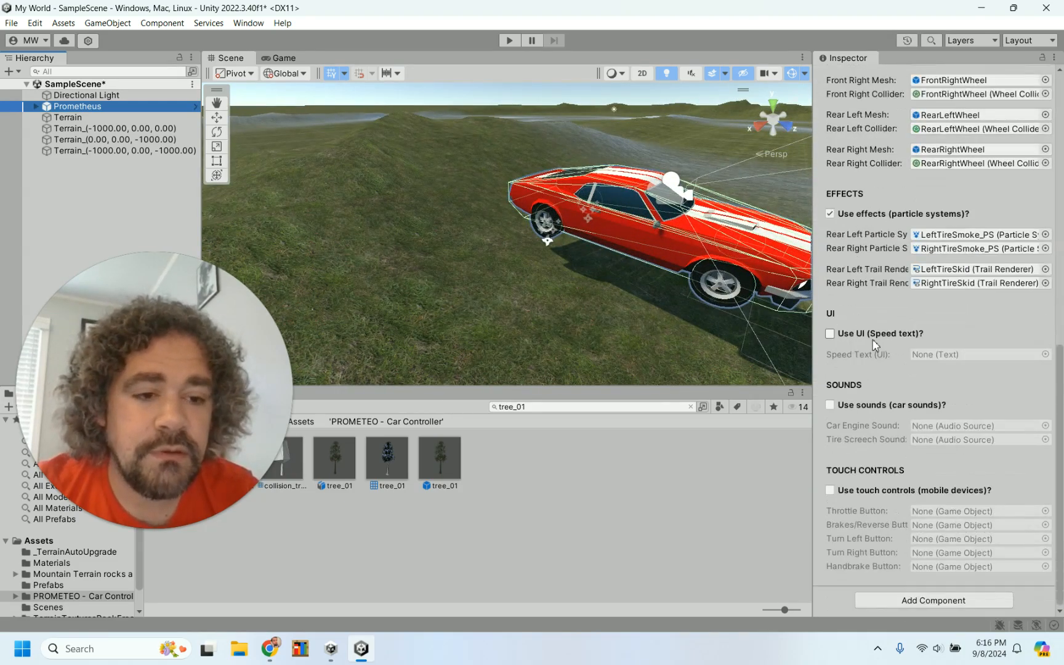
scroll(436, 269, down, 10)
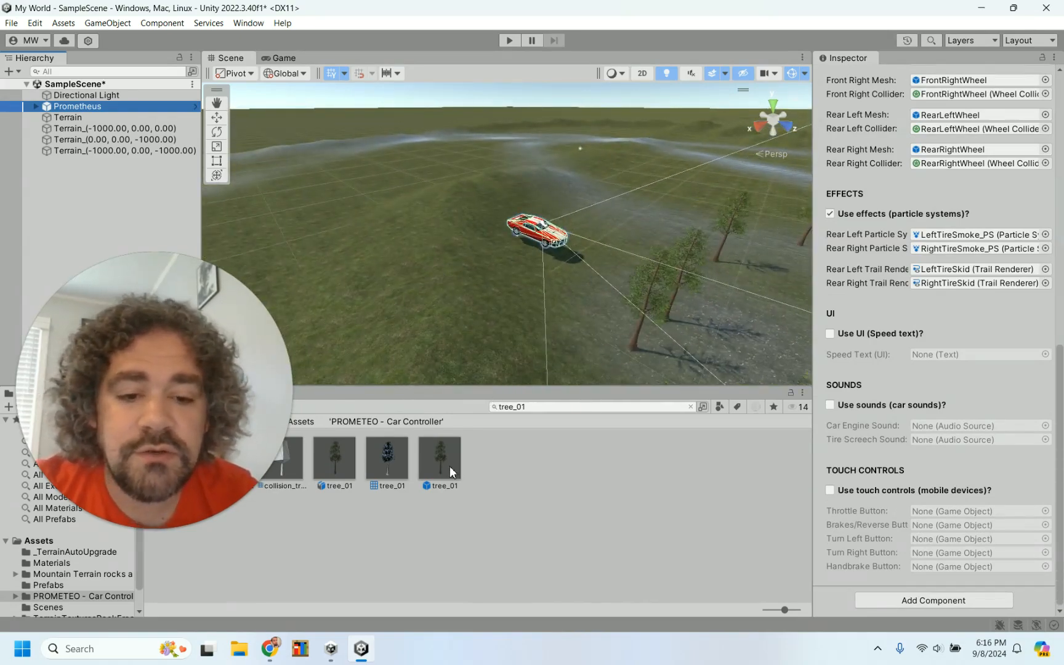
click(479, 327)
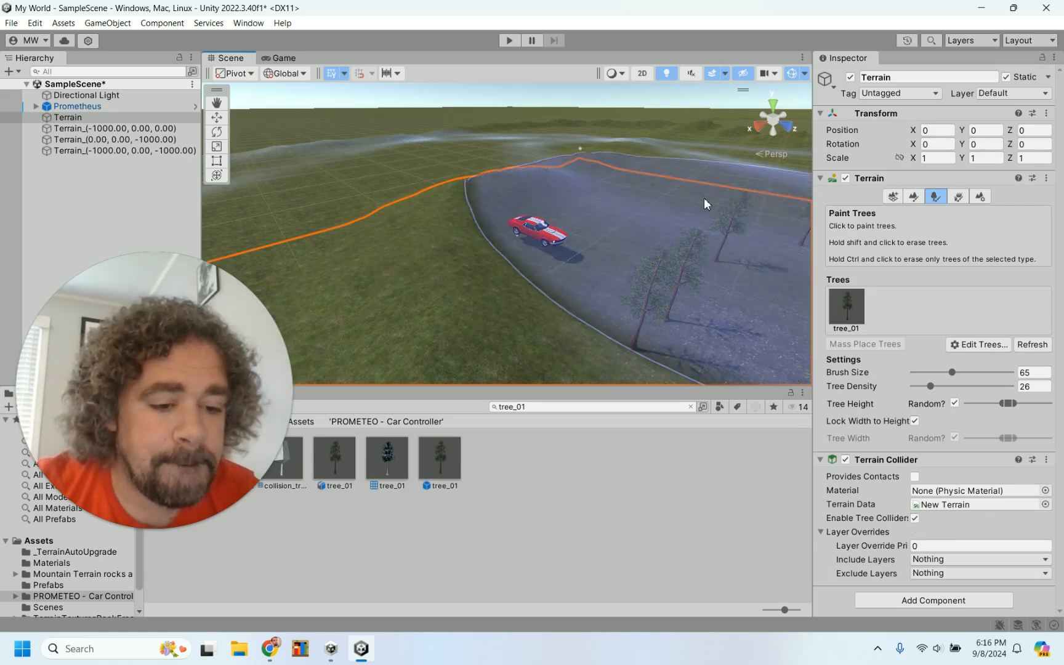
Test in play mode whether the car collides with the painted trees by driving into them, and stop playing.
click(514, 43)
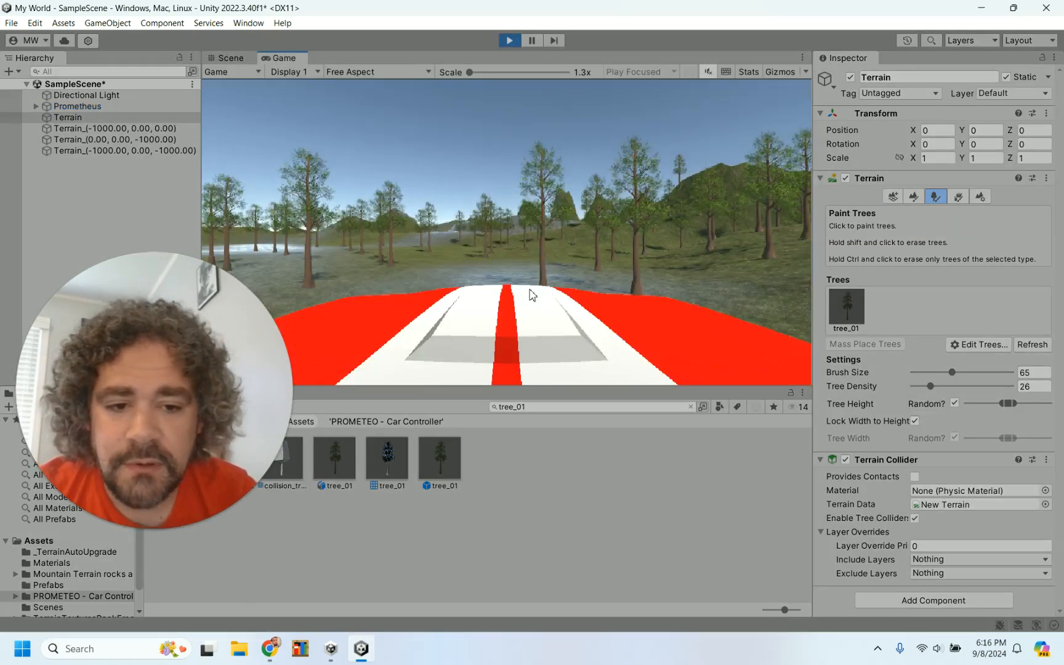
key(w)
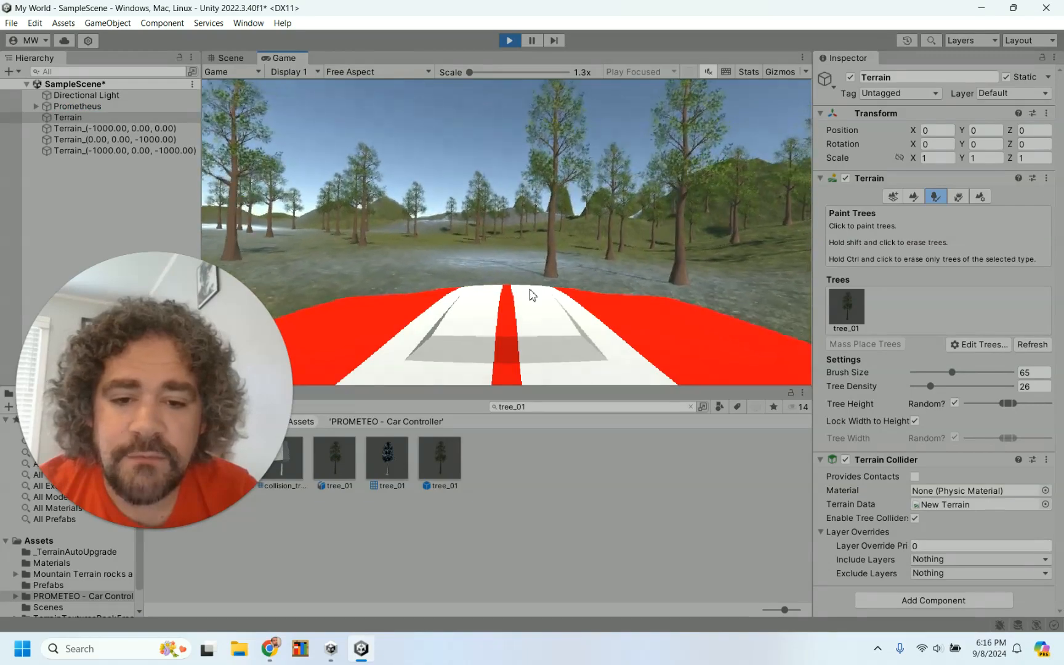
key(d)
key(a)
key(w)
key(d)
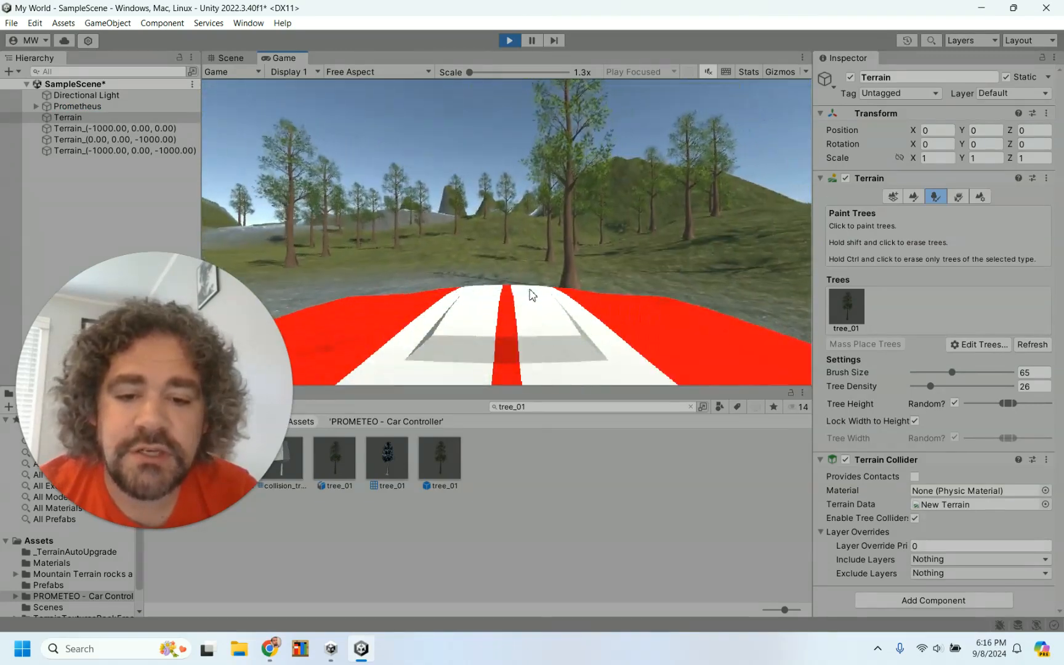
key(w)
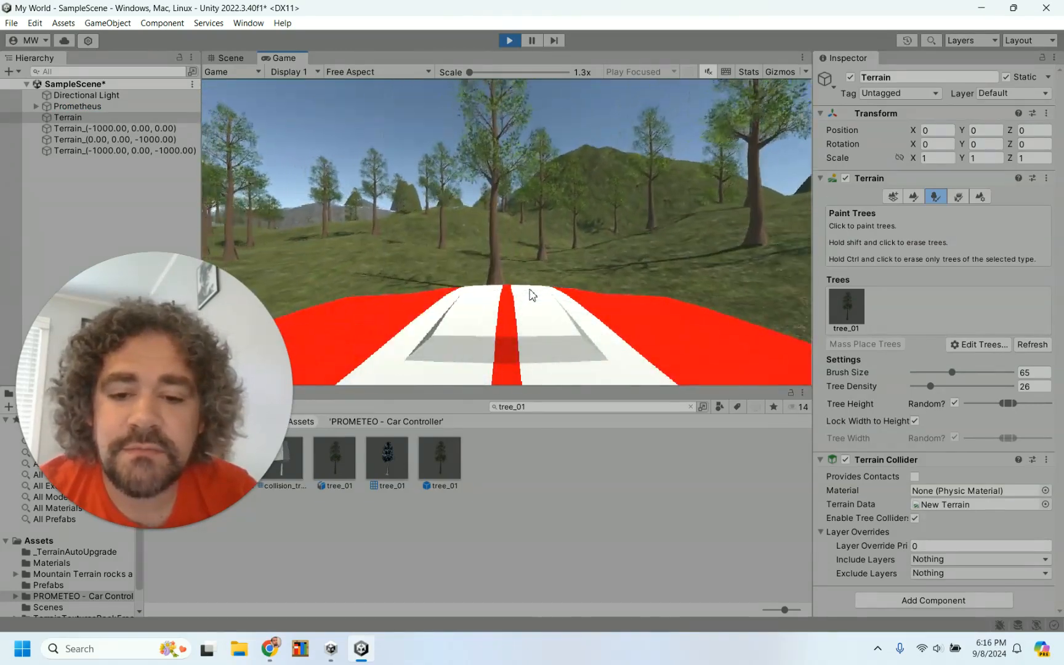
key(w)
key(a)
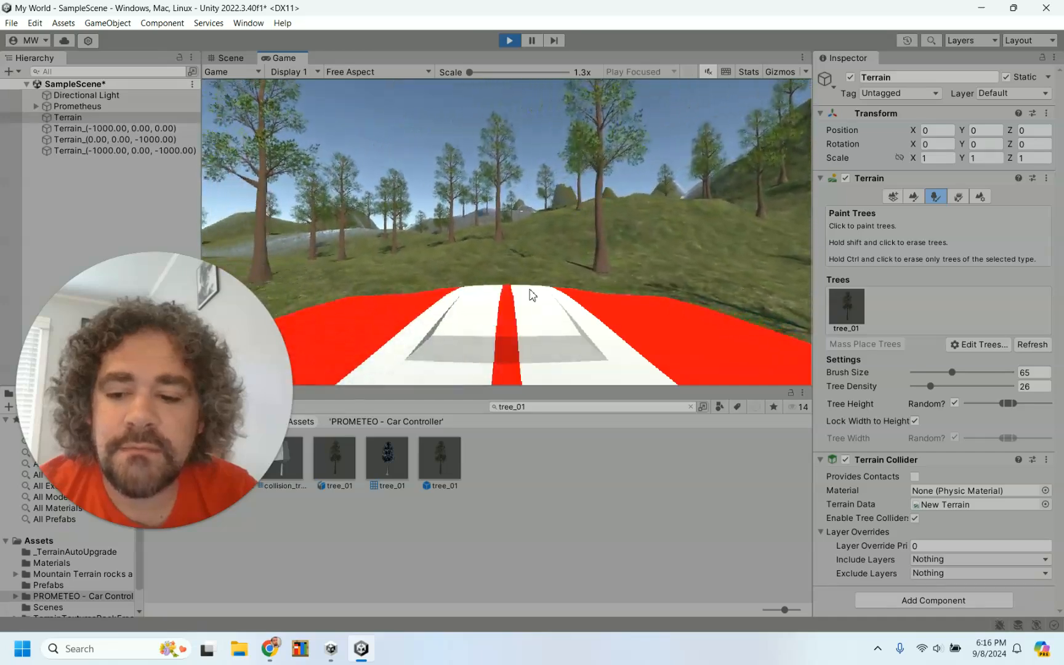
key(w)
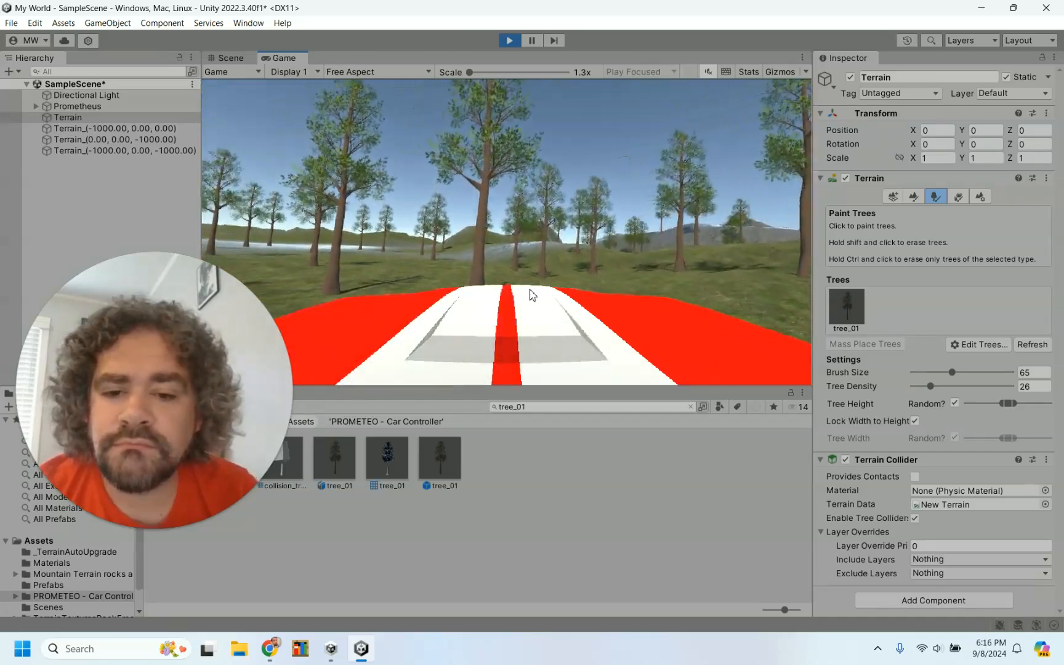
key(w)
key(a)
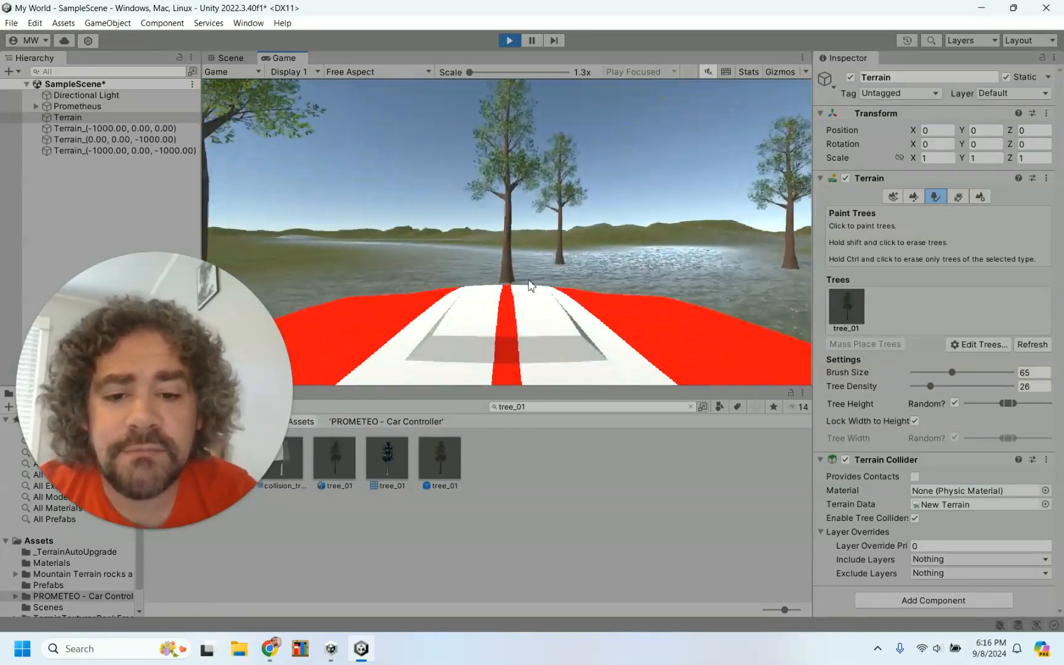
click(509, 40)
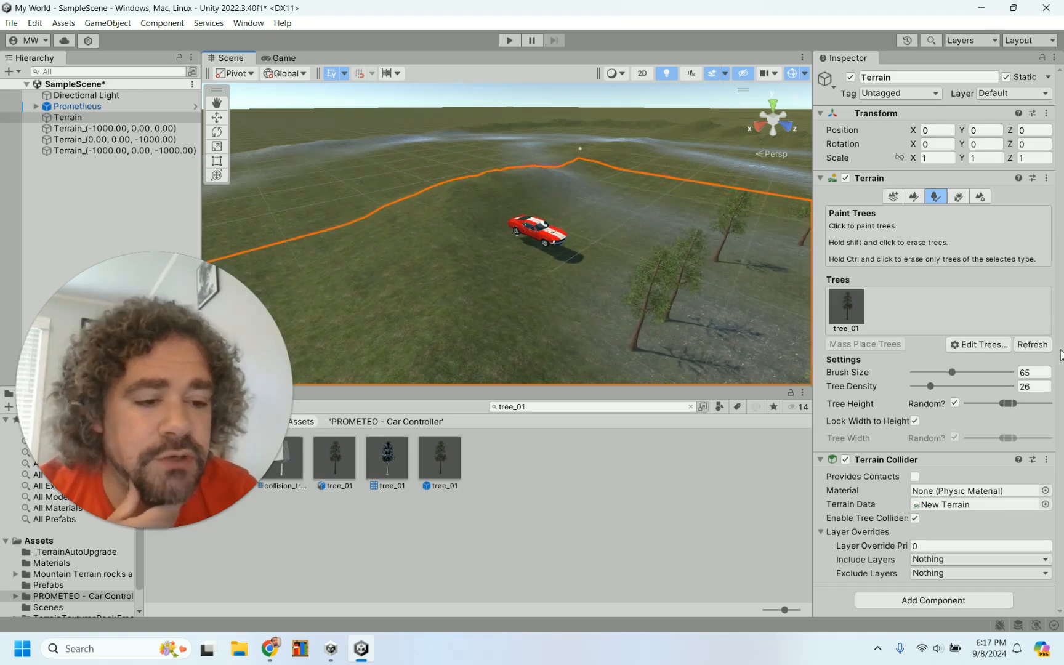
click(982, 345)
click(997, 352)
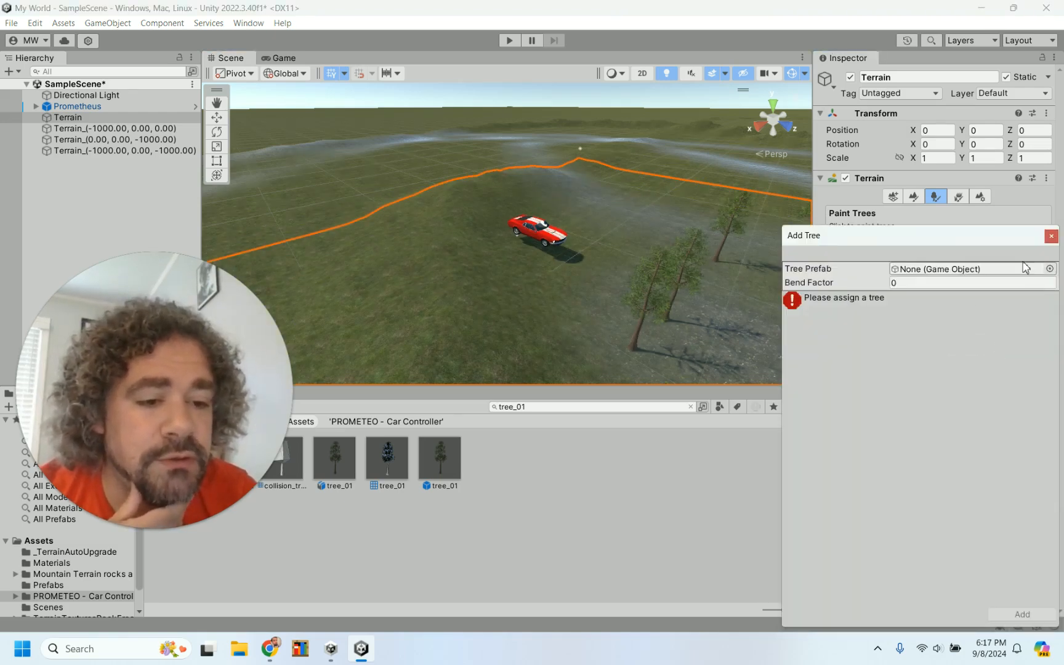
click(1049, 268)
scroll(1026, 460, down, 5)
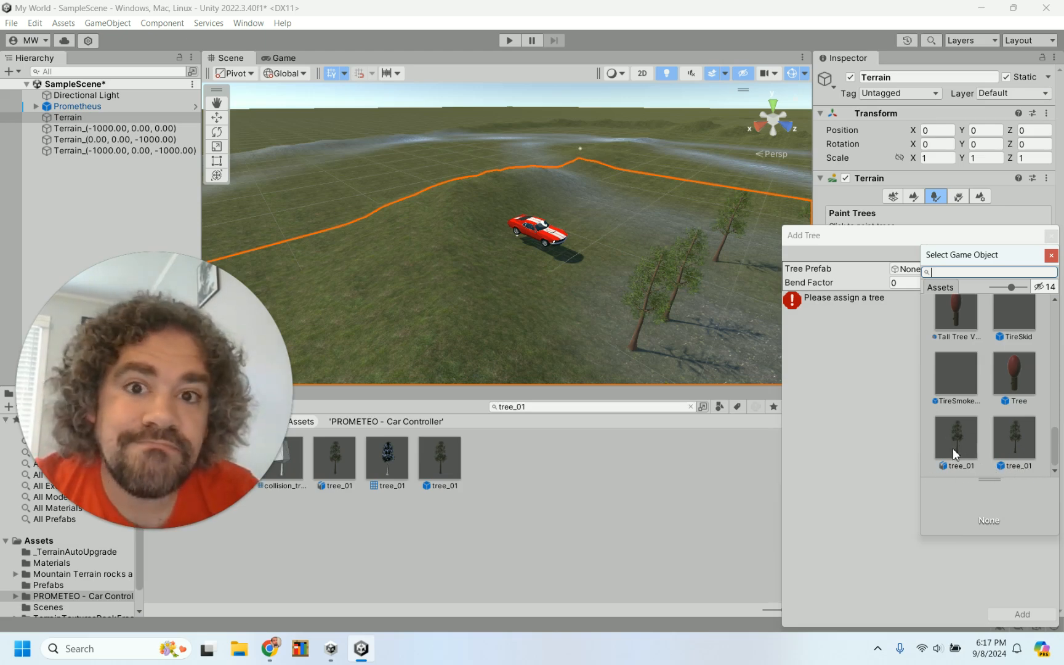
click(1052, 255)
click(1050, 236)
Undo the recent edits step by step, back through the tree painting, to clear the painted tree_01 trees from the terrain.
click(842, 311)
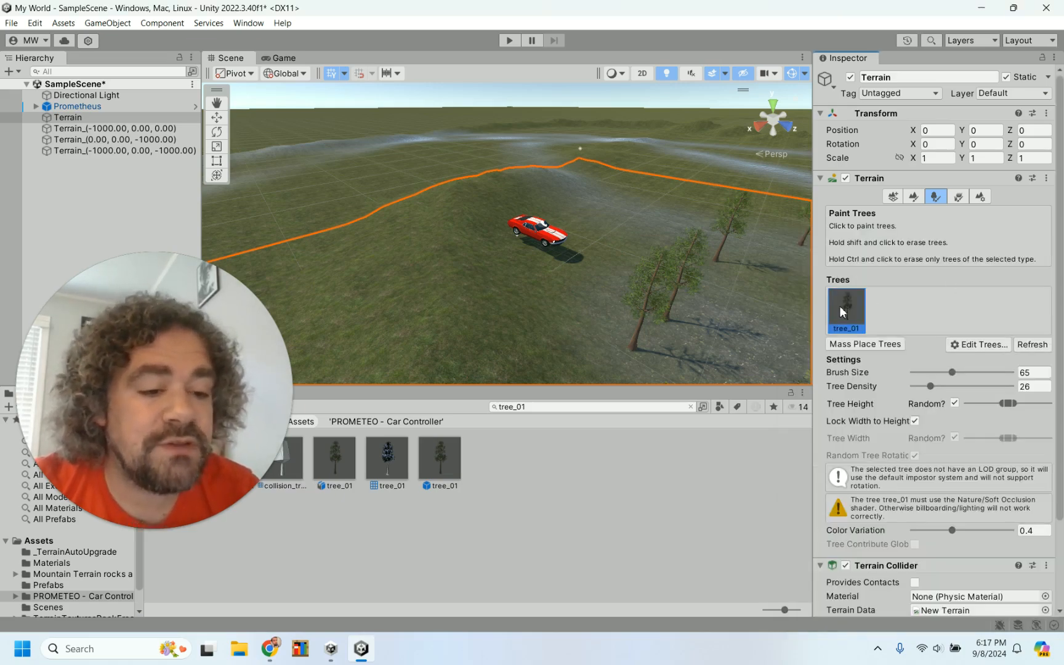
click(35, 23)
click(53, 35)
click(37, 23)
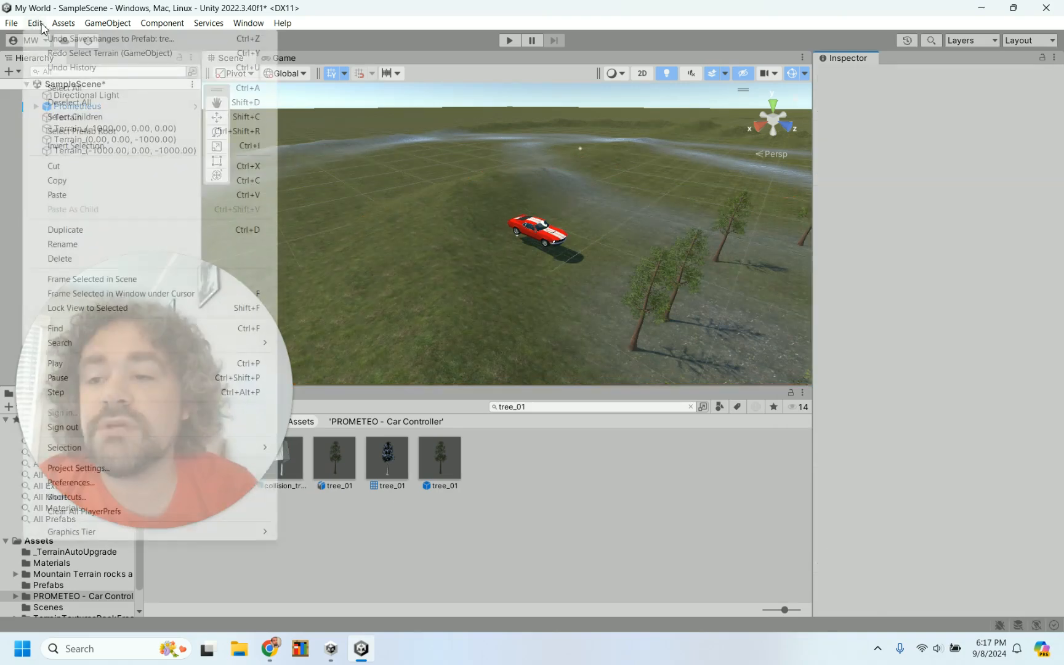
click(52, 37)
key(ctrl+z)
key(ctrl+z)
key(ctrl+z)
key(ctrl+z)
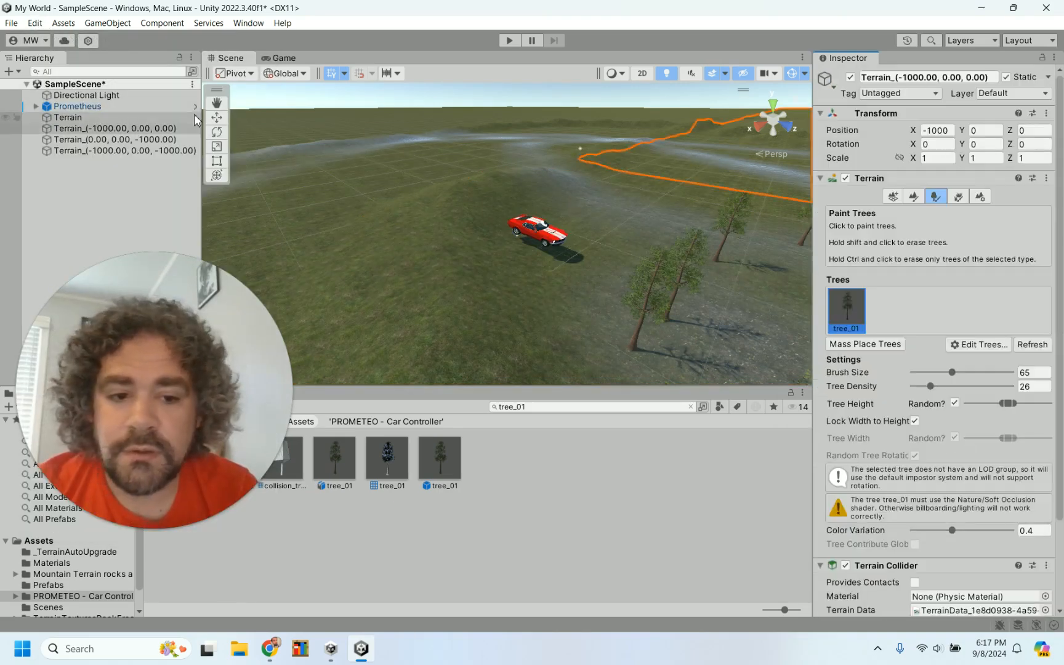
key(ctrl+z)
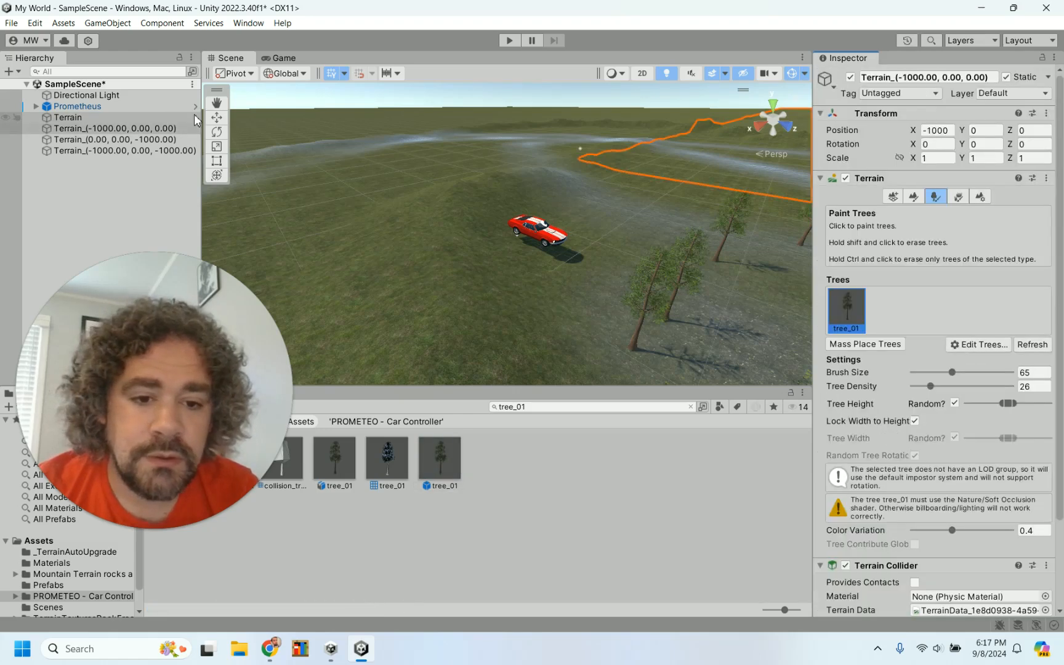
key(ctrl+z)
key(ctrl+z)
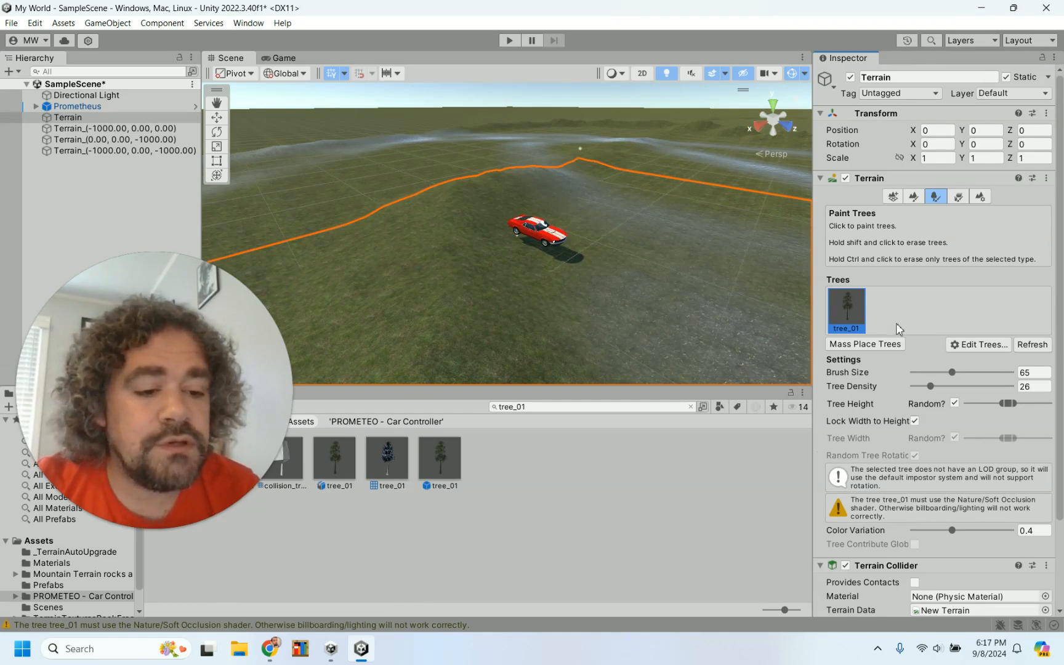
Remove tree_01 from the main terrain's paintable trees and add the tree_01 prefab from the mountain terrain package instead.
click(953, 344)
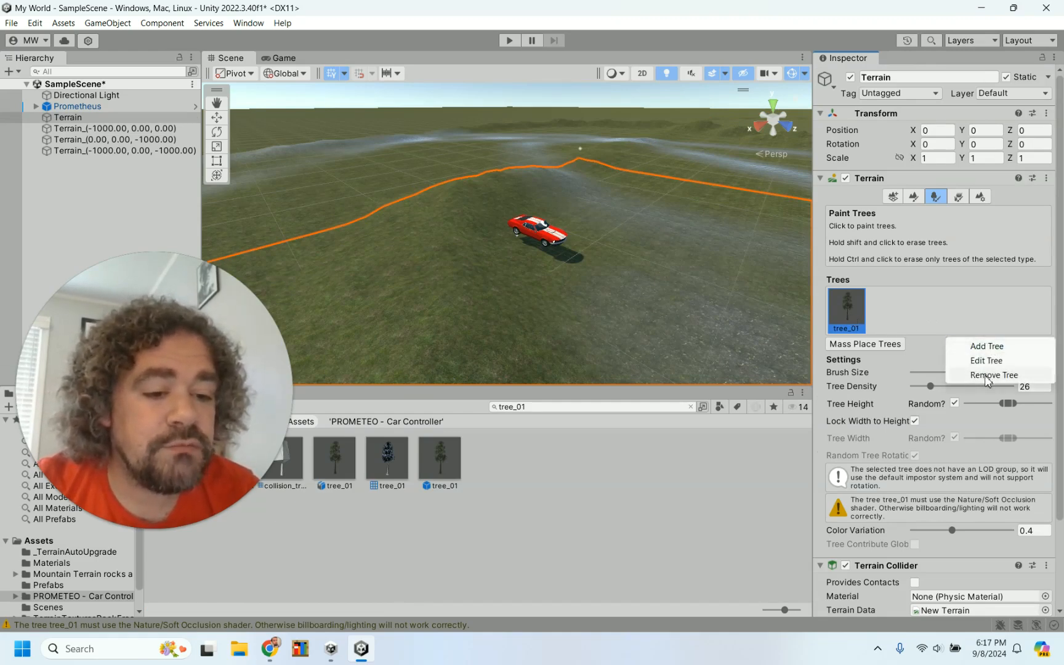
click(987, 376)
click(986, 313)
click(988, 324)
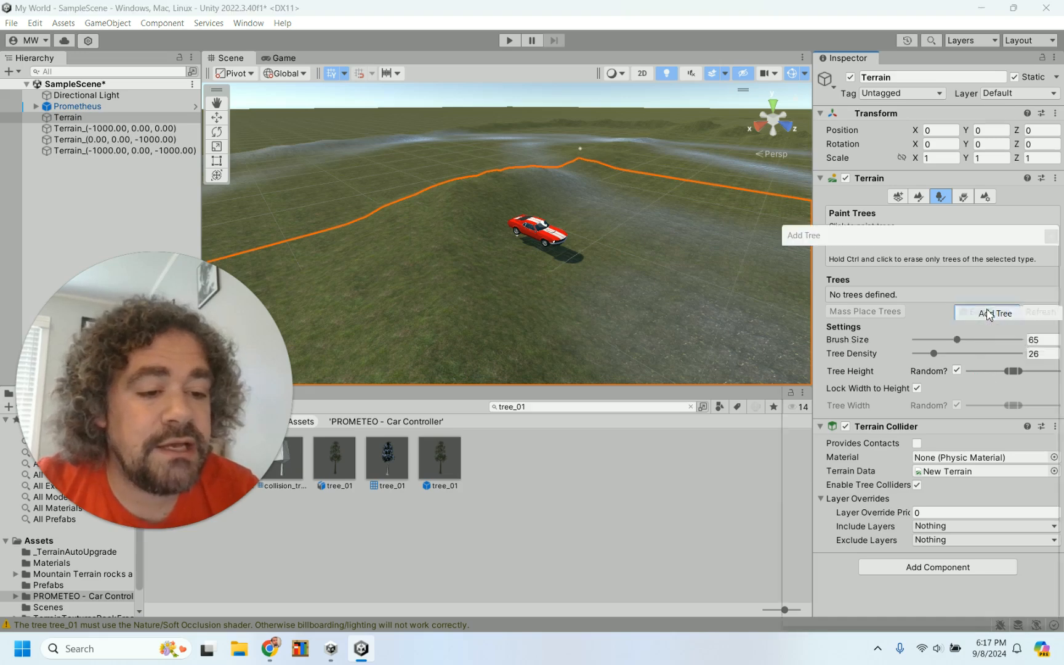
click(1050, 269)
scroll(997, 392, down, 5)
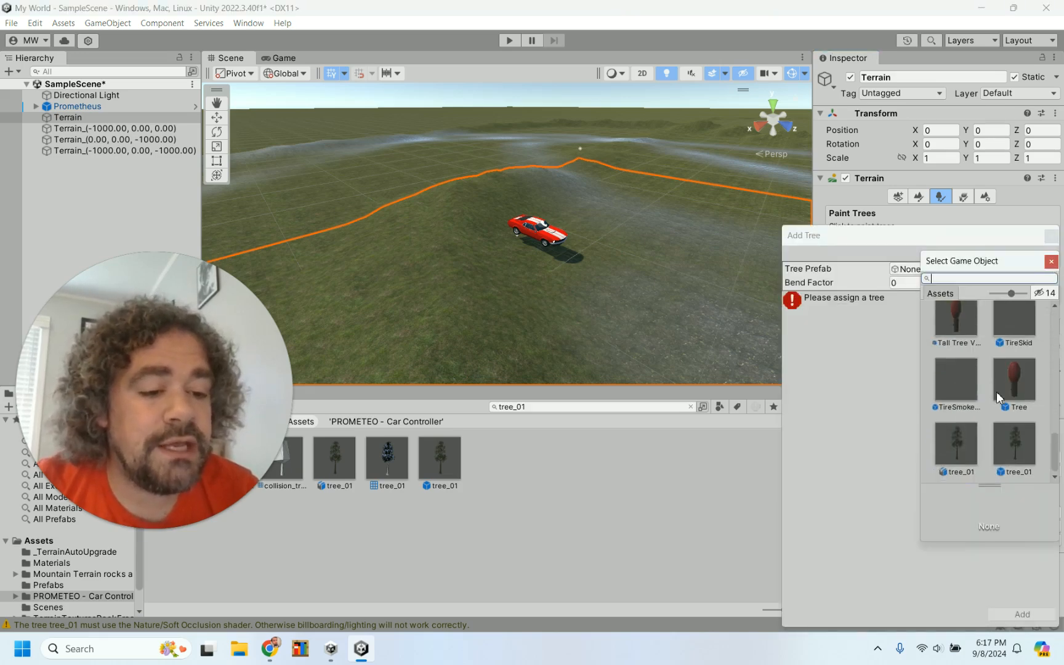
click(1019, 456)
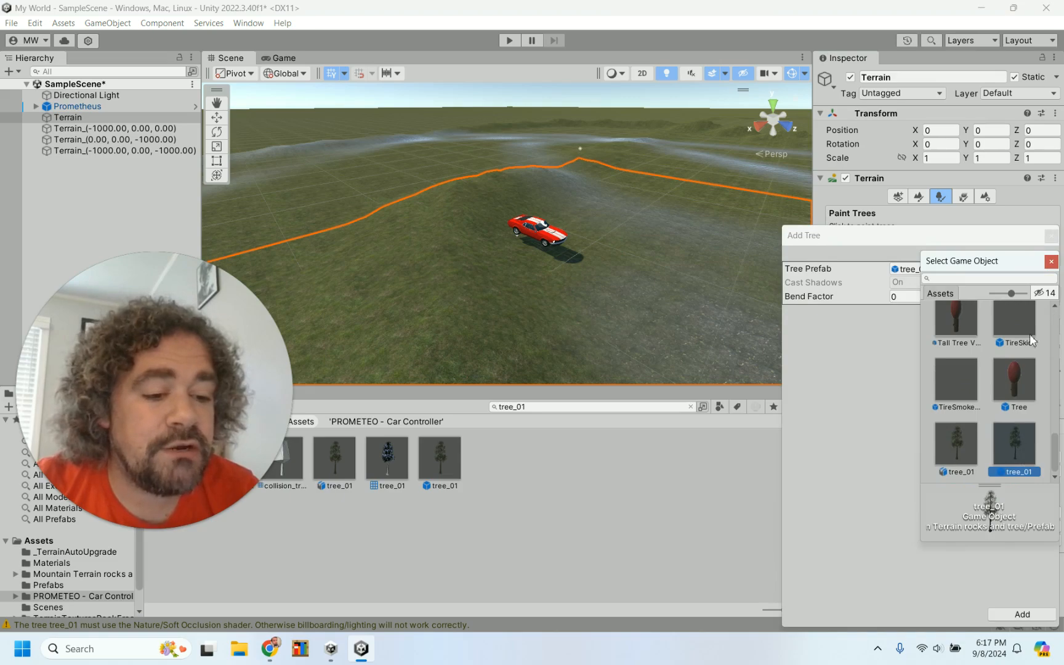
click(1022, 614)
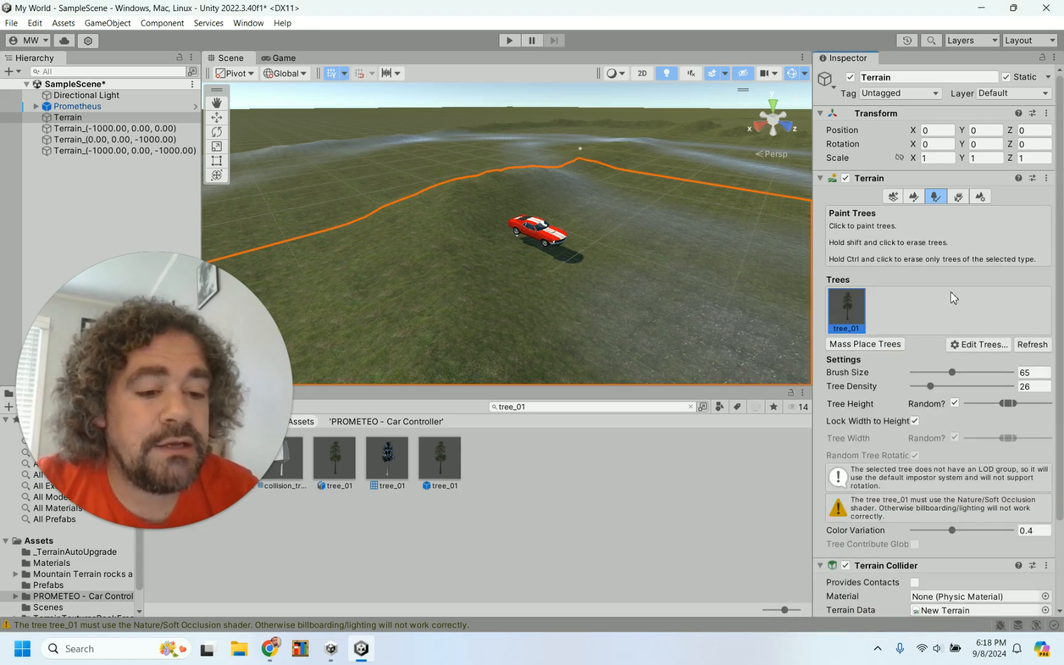
Paint tree_01 trees on the terrain beside the car and test in play mode by driving, and stop playing.
scroll(741, 311, down, 5)
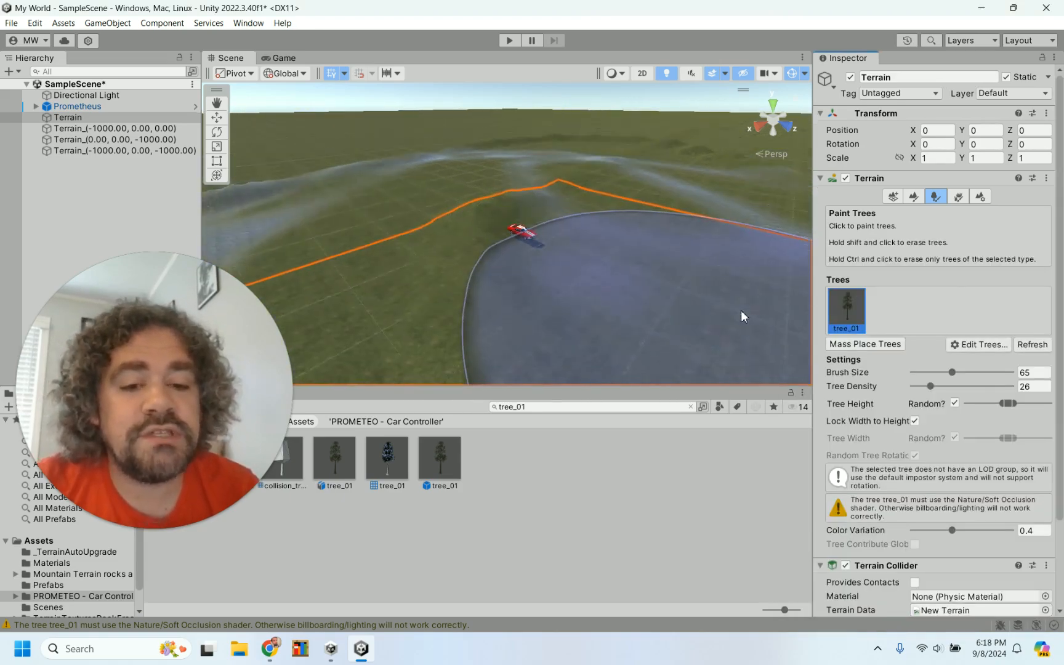
mouse_move(741, 310)
mouse_down()
mouse_move(635, 288)
mouse_move(639, 300)
mouse_up()
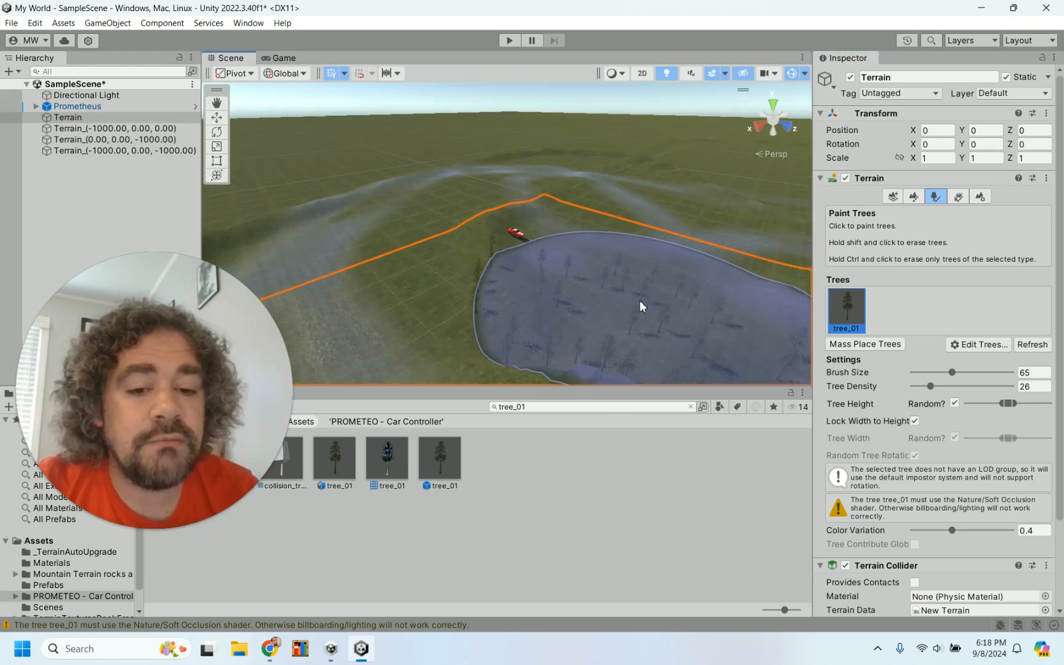
click(509, 40)
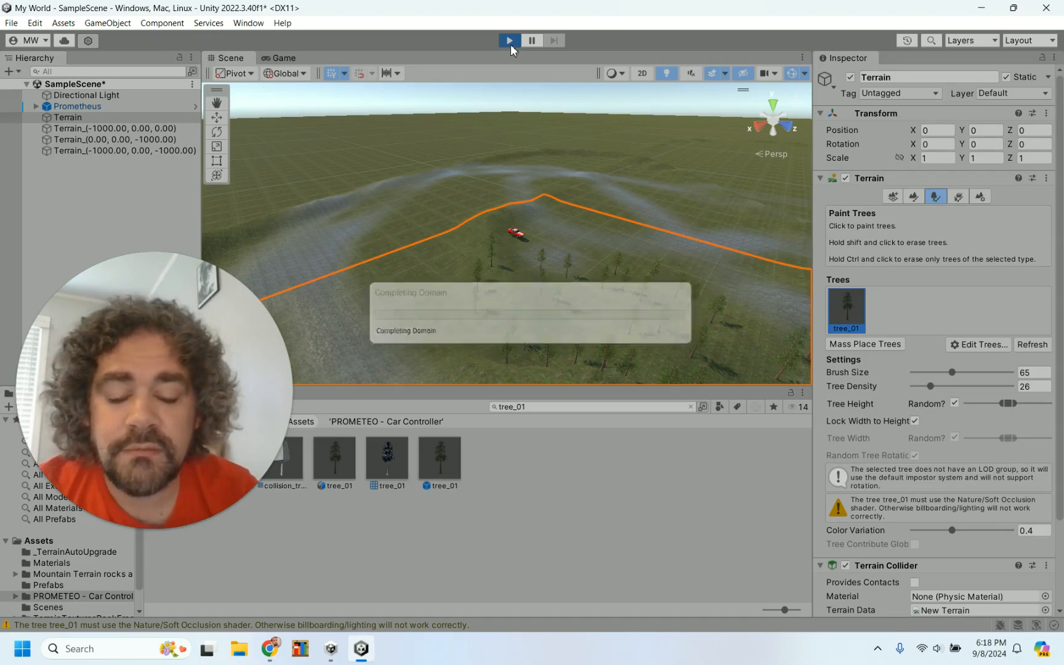
key(w)
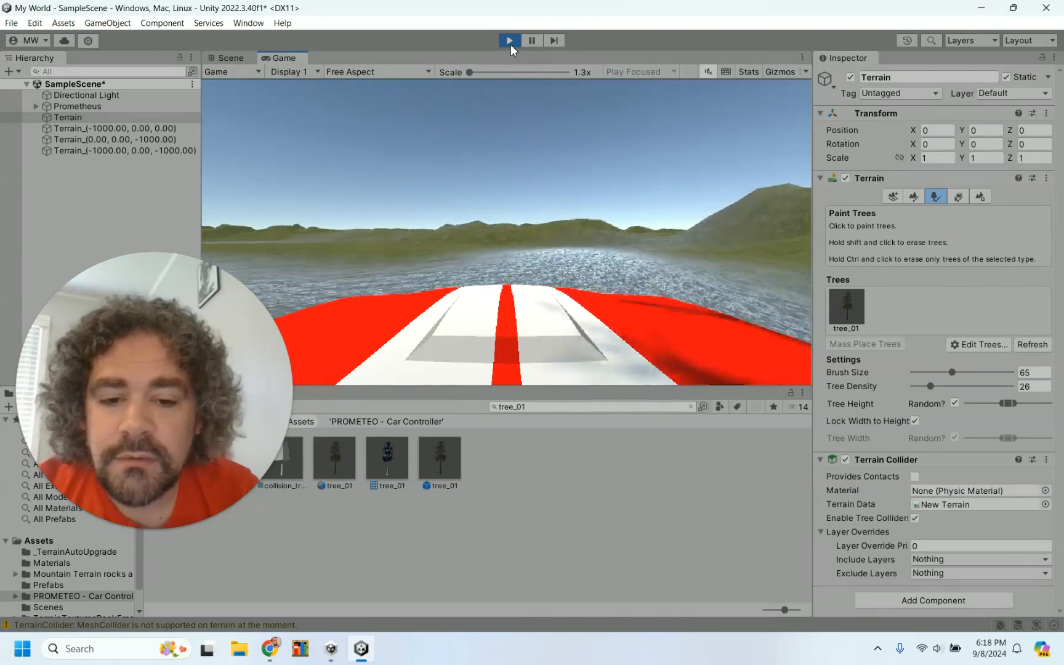
click(509, 40)
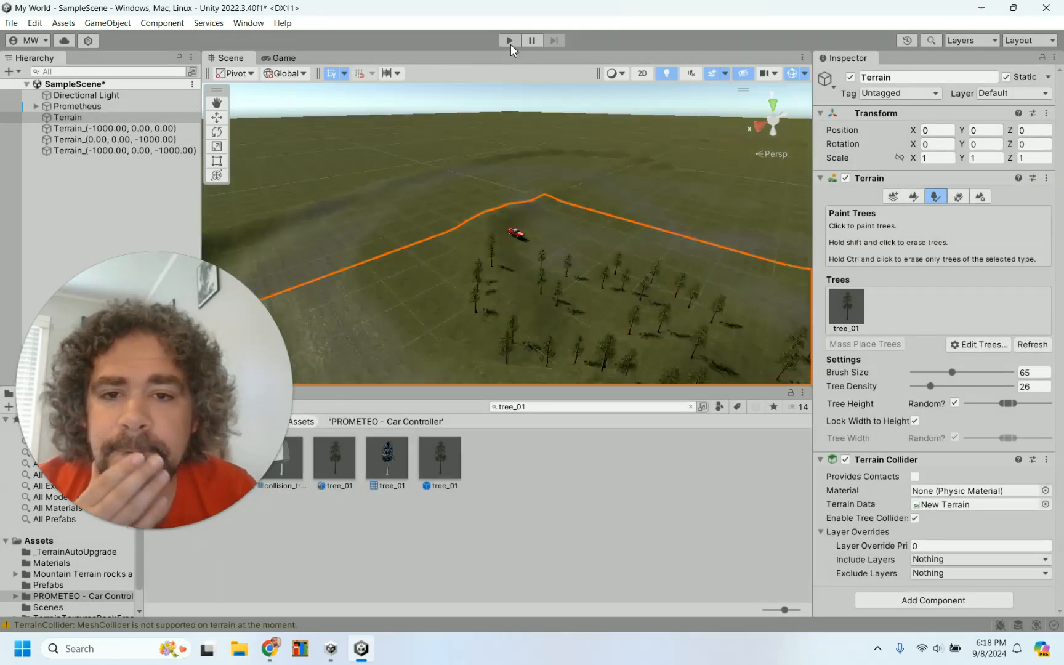
Open the tree_01 prefab for editing, add a Box Collider to it and disable its Mesh Collider.
click(439, 459)
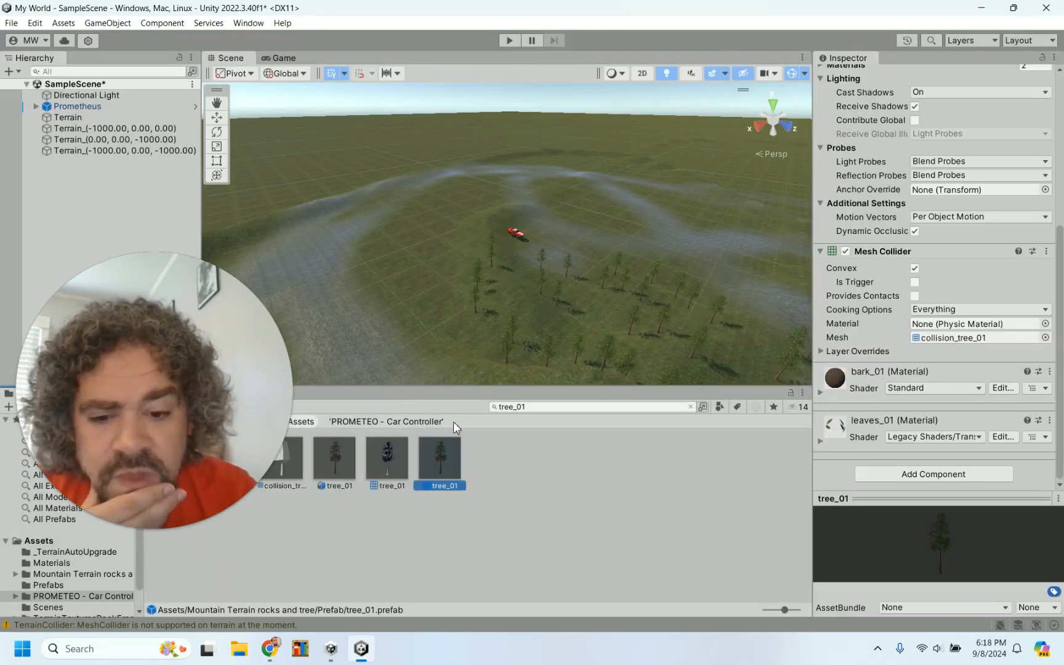
double_click(452, 470)
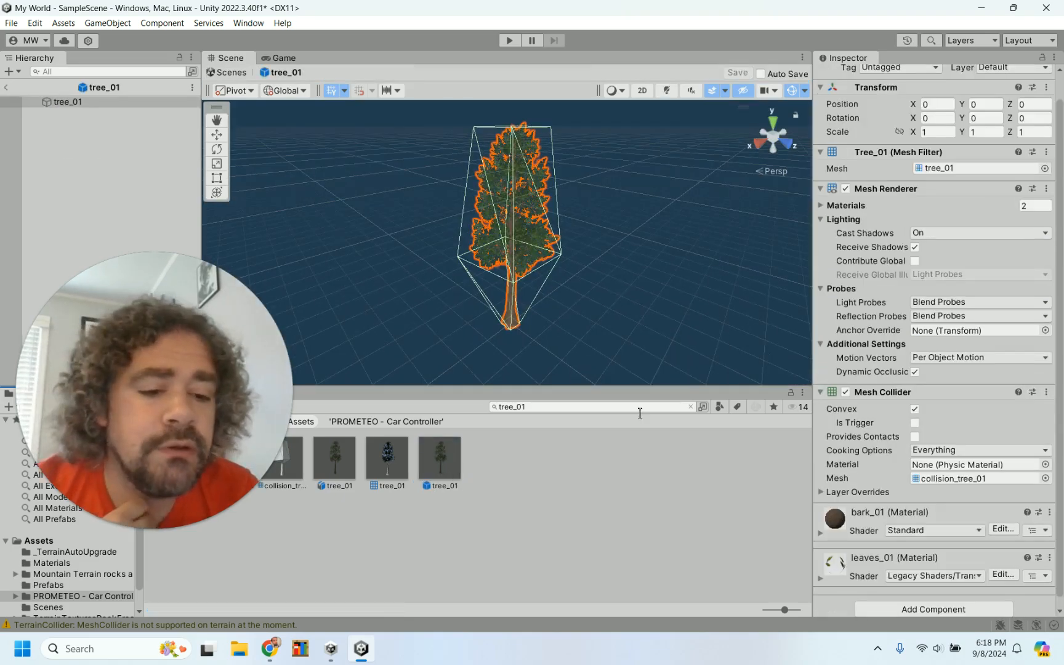
scroll(900, 443, down, 1)
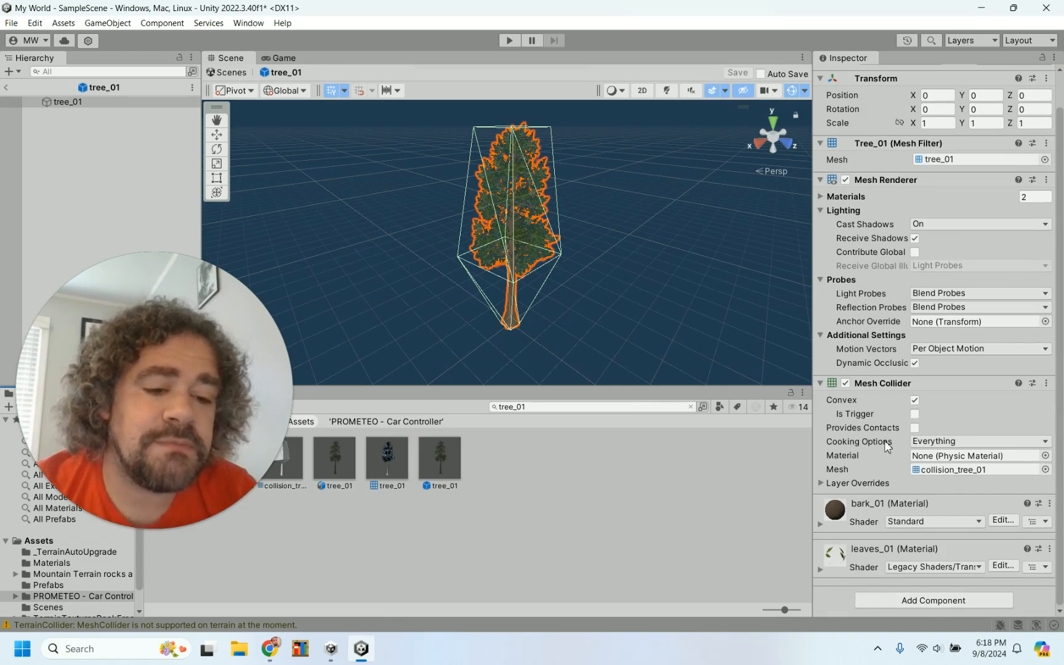
click(893, 603)
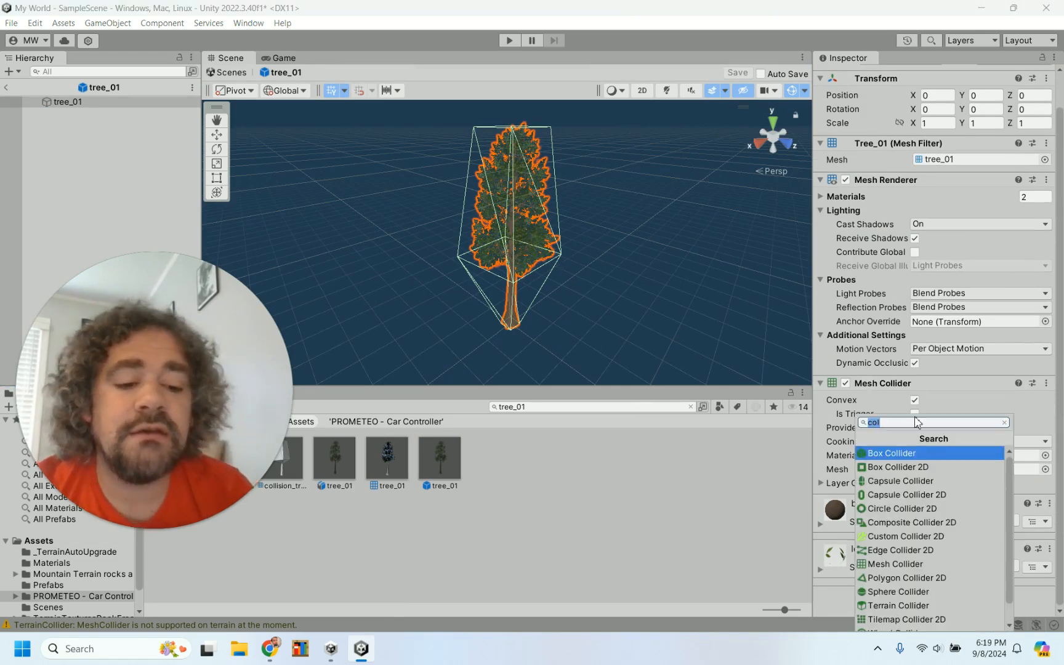
click(892, 453)
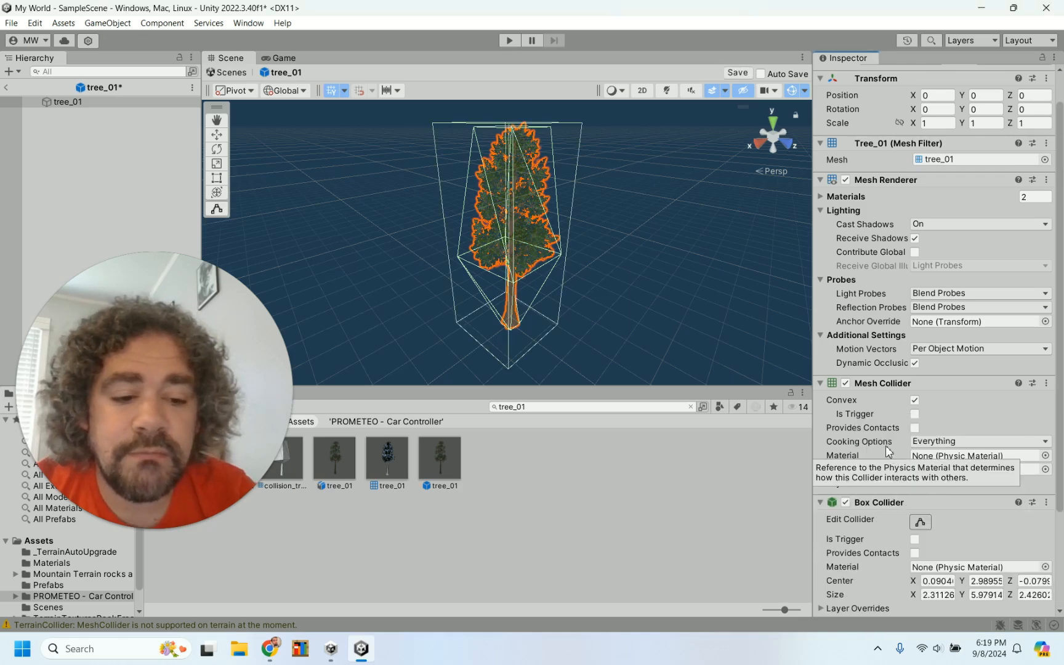
click(845, 383)
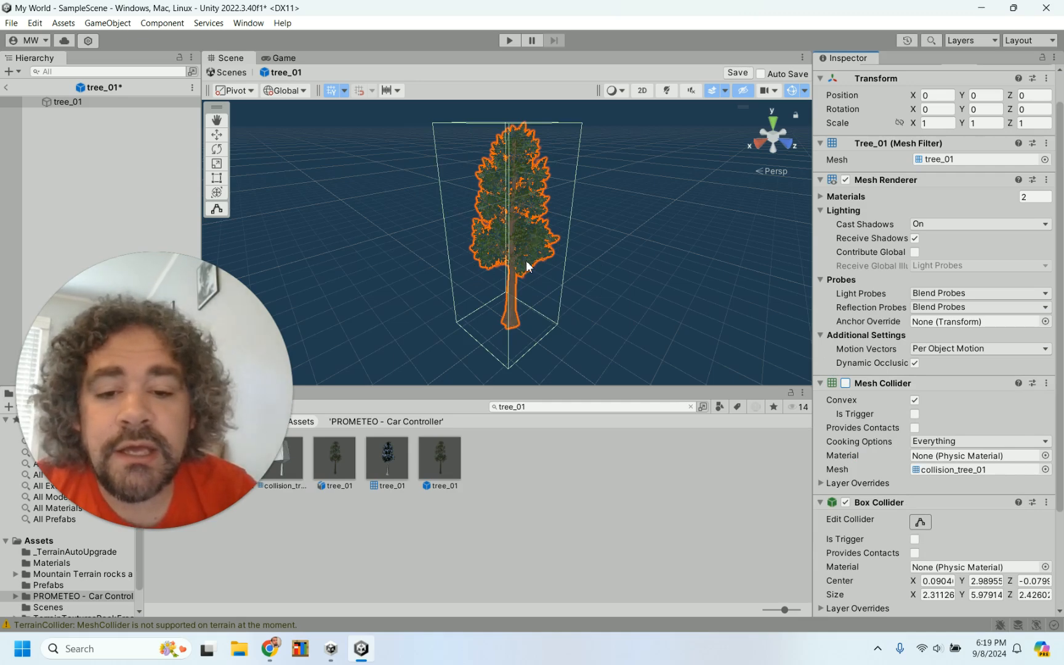
Shrink the Box Collider around the tree trunk to about 0.46 × 5.98 × 0.39, and save the prefab on leaving it.
scroll(850, 441, down, 3)
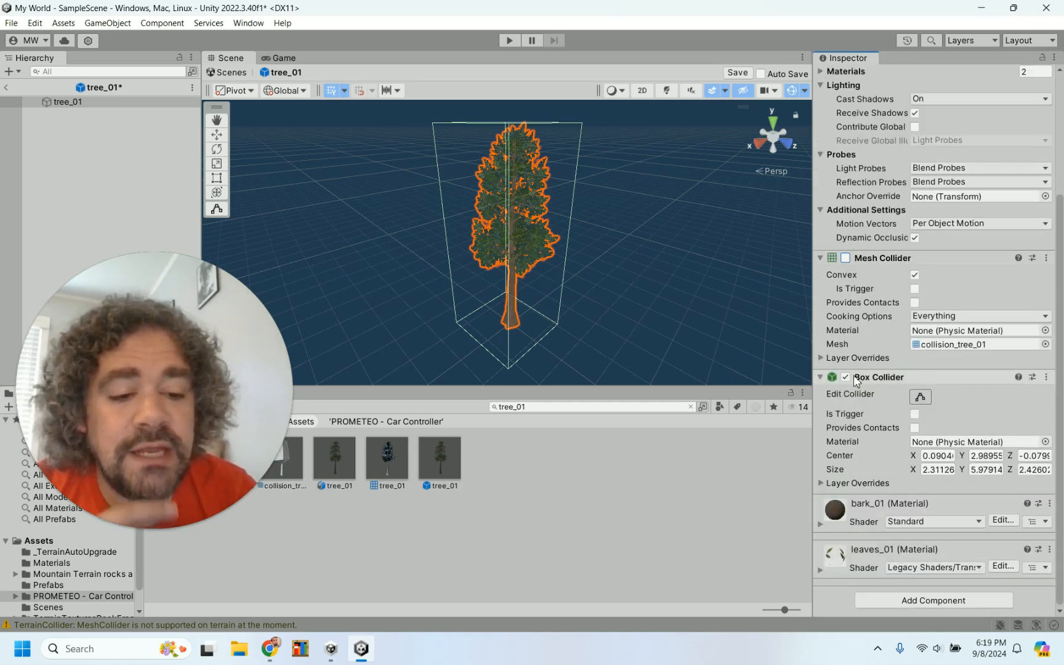
click(921, 397)
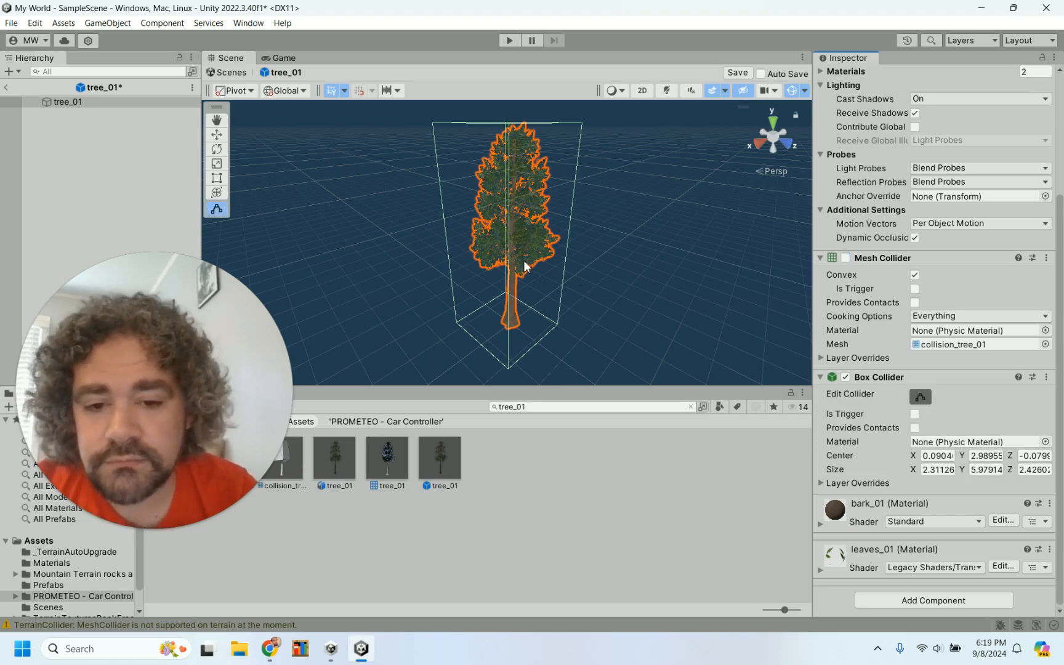
alt+drag(487, 264, 640, 183)
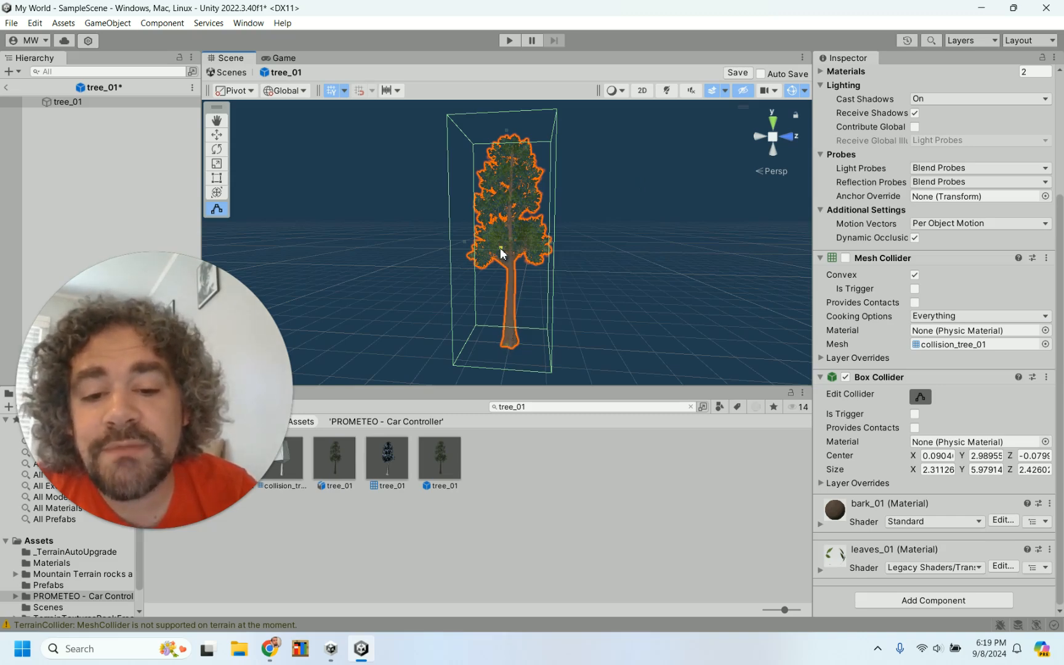
drag(502, 252, 504, 246)
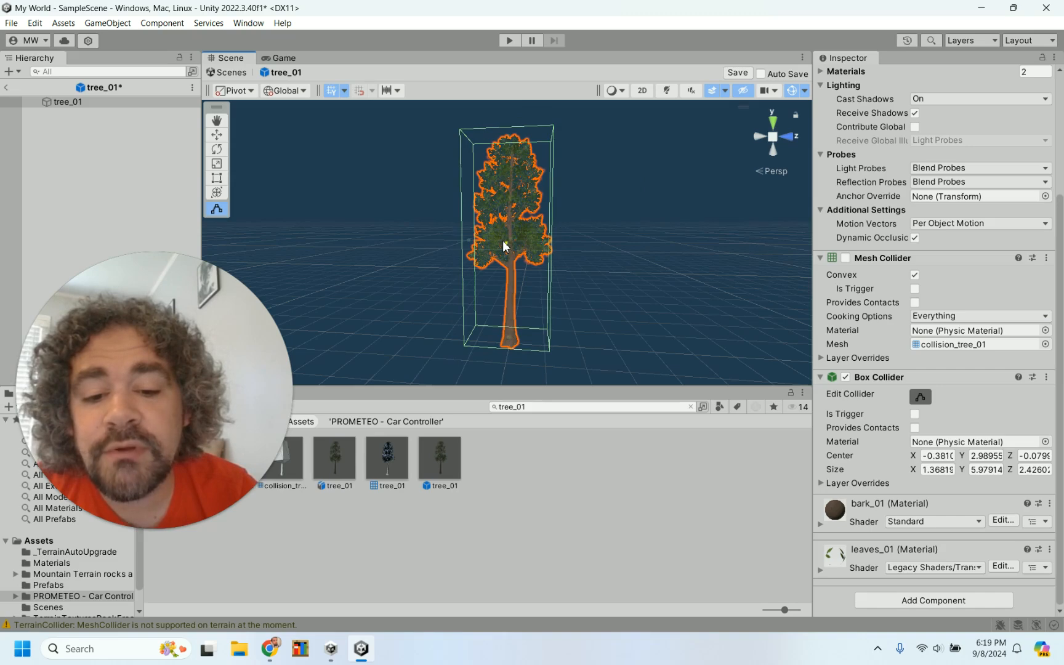
alt+drag(601, 274, 478, 310)
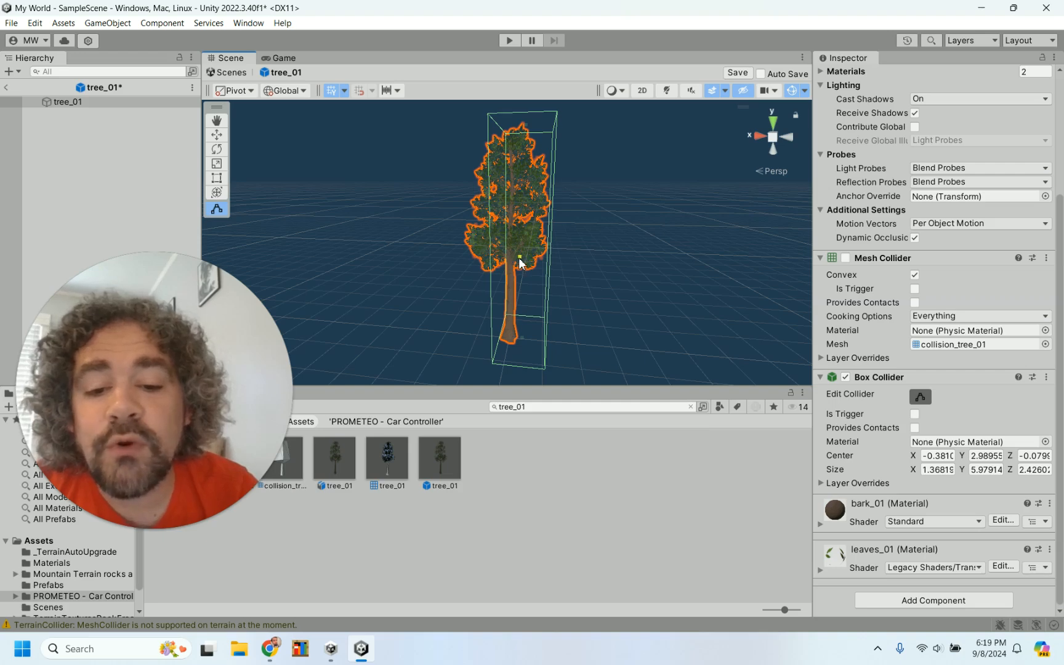
drag(519, 262, 528, 252)
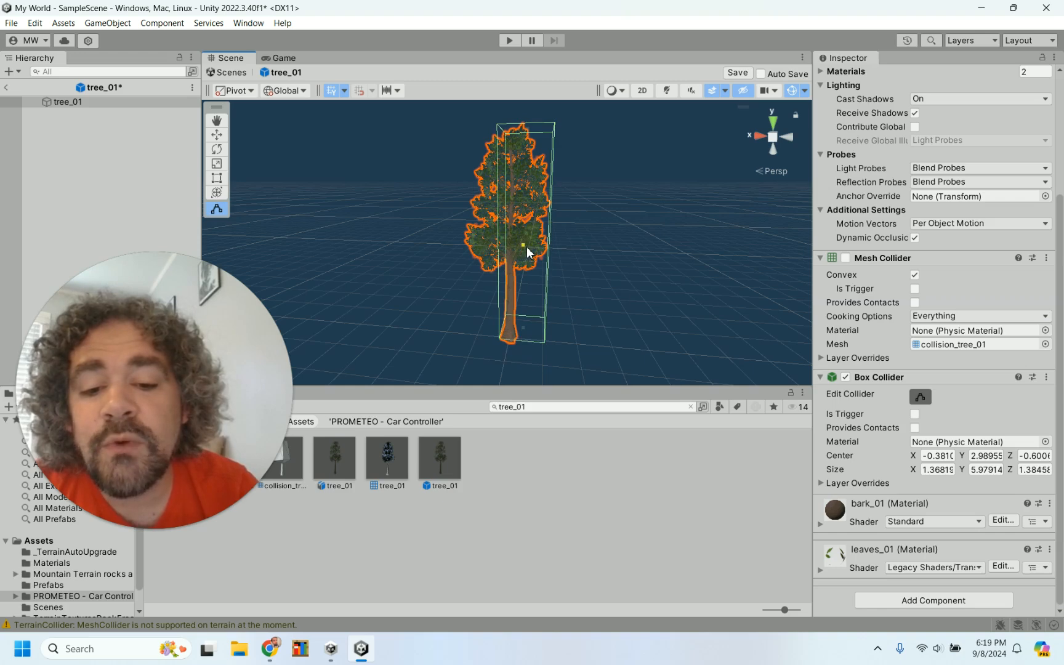
alt+drag(607, 263, 442, 310)
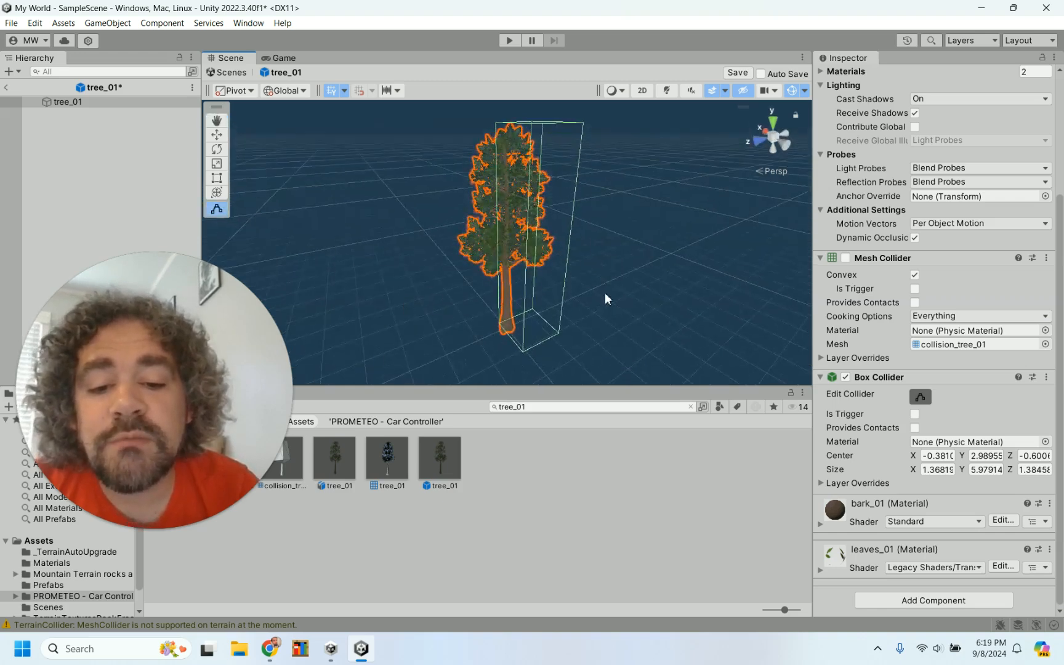
mouse_move(606, 300)
alt+mouse_down()
mouse_move(508, 306)
mouse_move(527, 252)
alt+mouse_up()
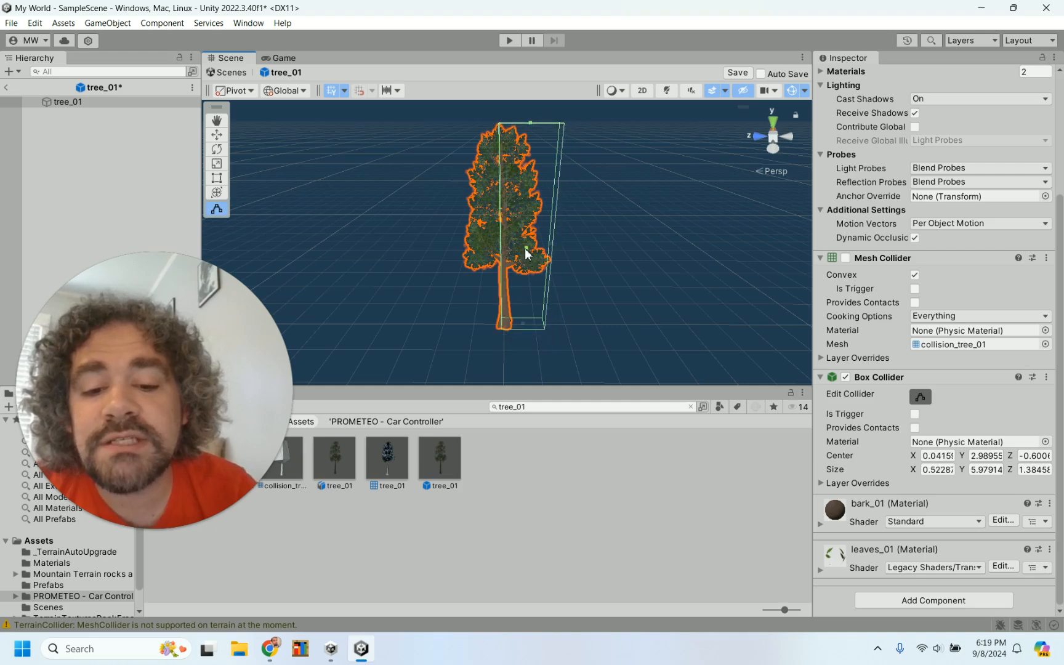
alt+drag(624, 282, 509, 258)
alt+drag(541, 292, 690, 313)
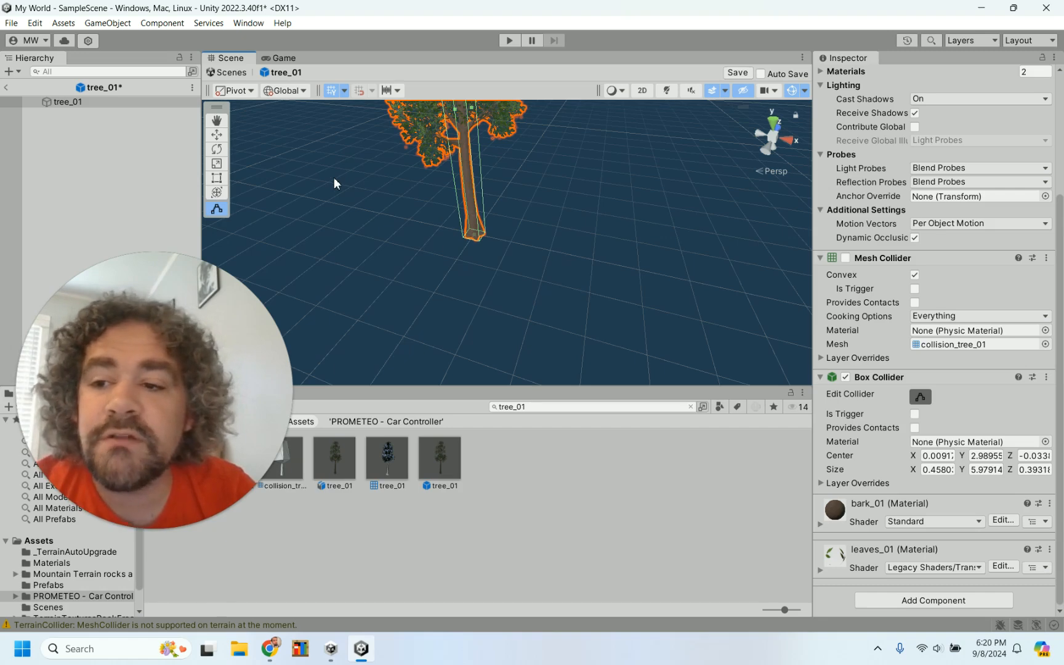
click(6, 89)
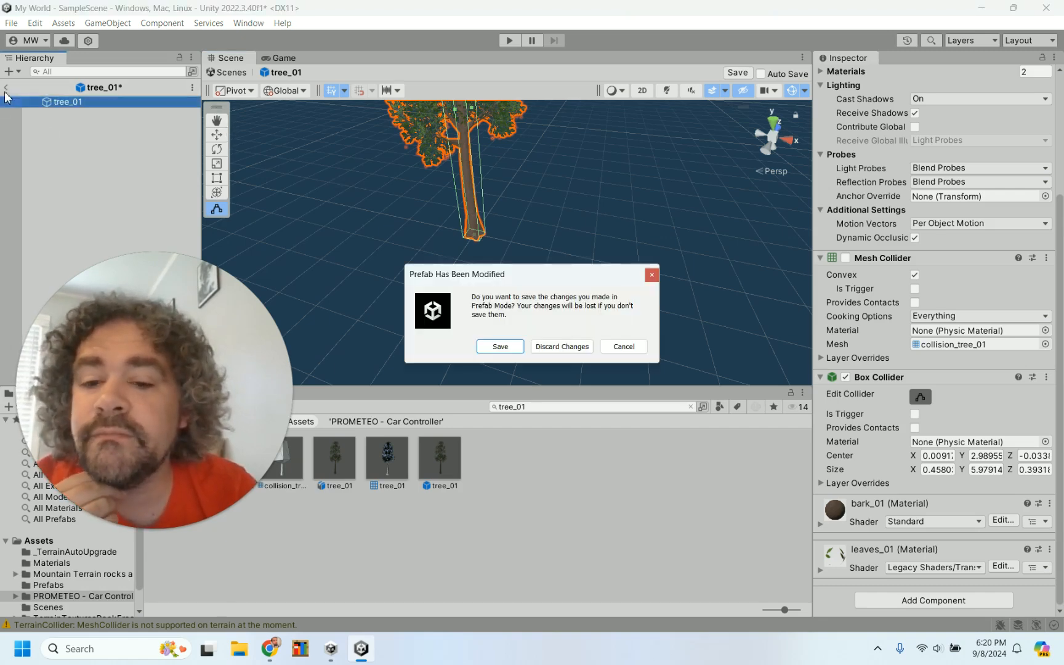
click(507, 348)
Test in play mode whether the car hits the painted trees by driving and steering into several trunks, and stop playing.
click(509, 41)
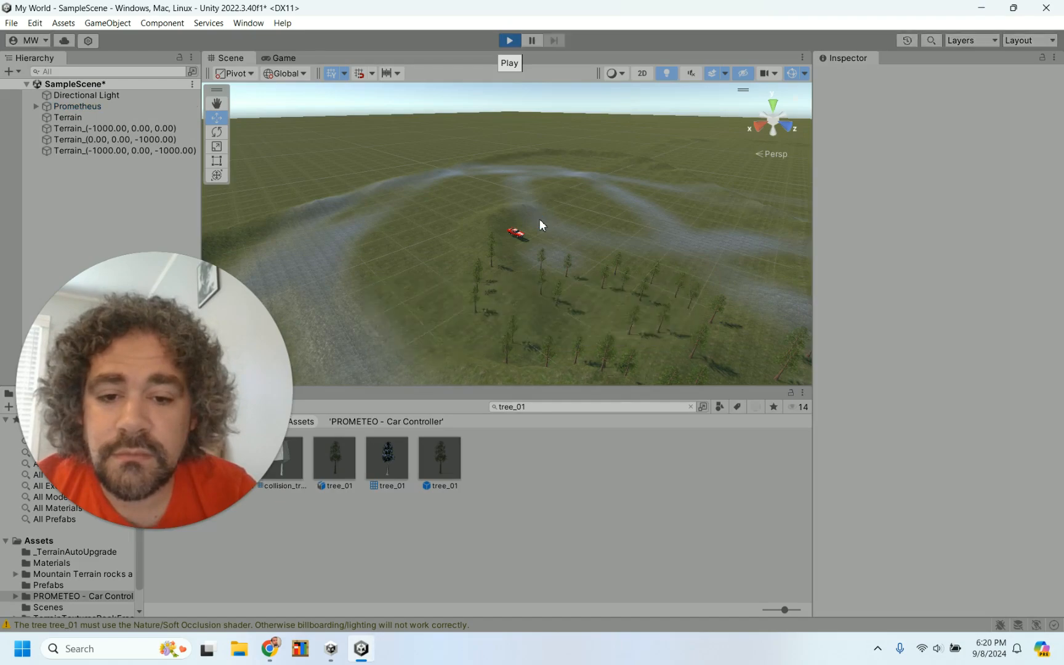
key(w)
key(a)
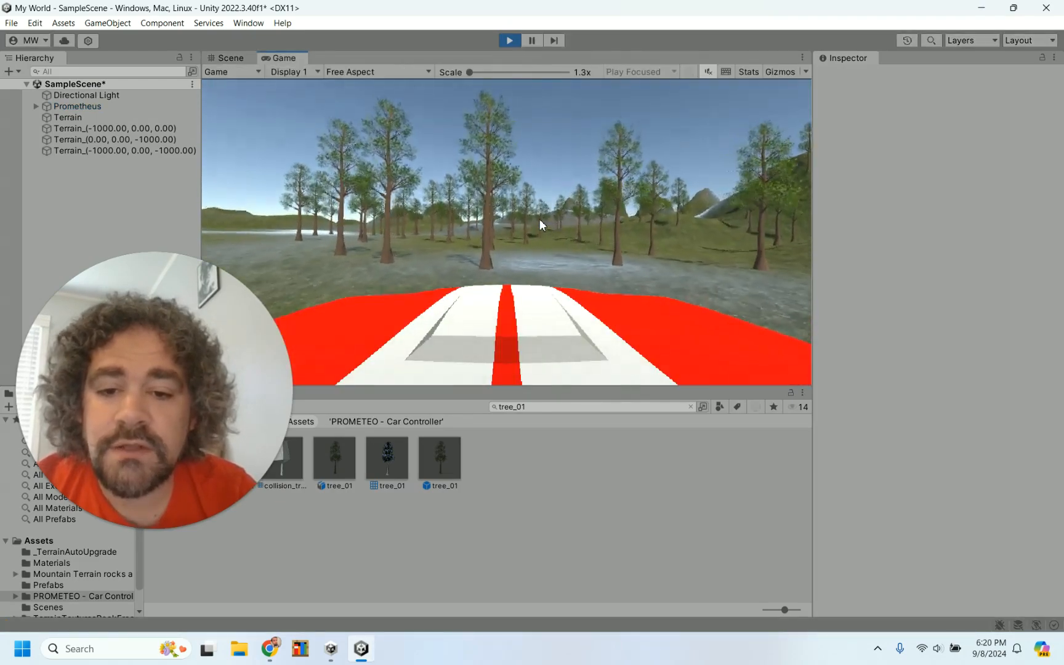
key(d)
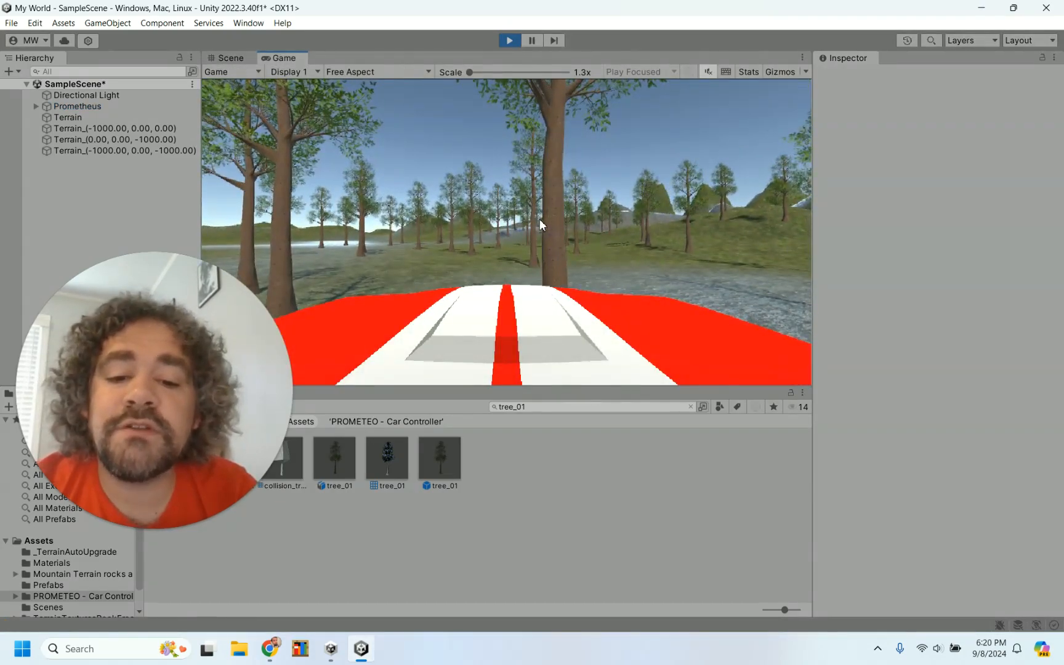
key(s)
key(a)
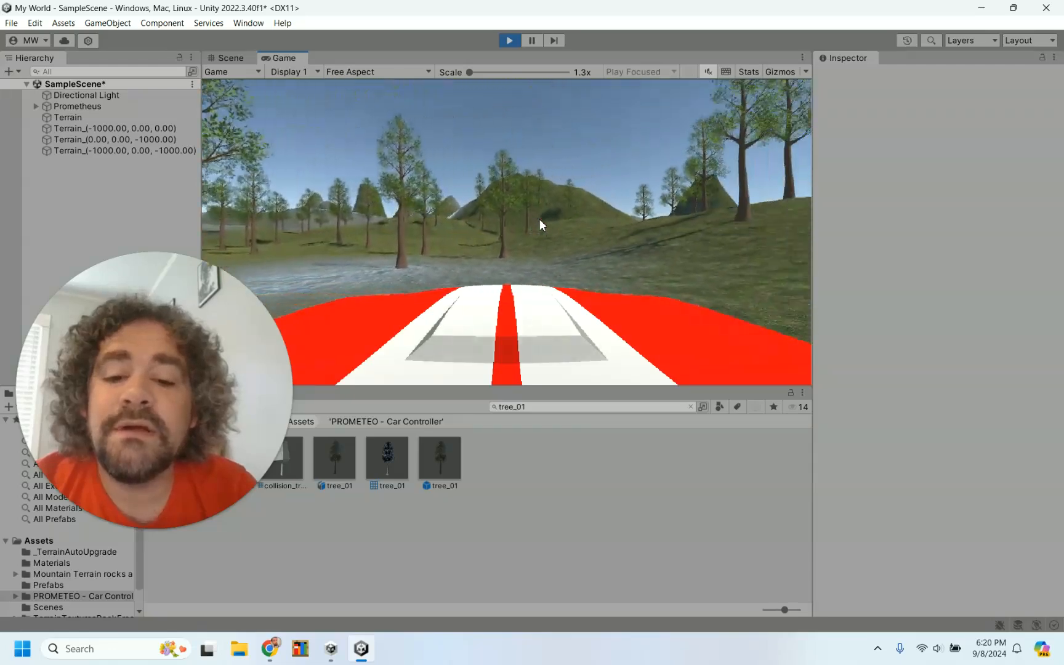
key(w)
key(d)
key(w)
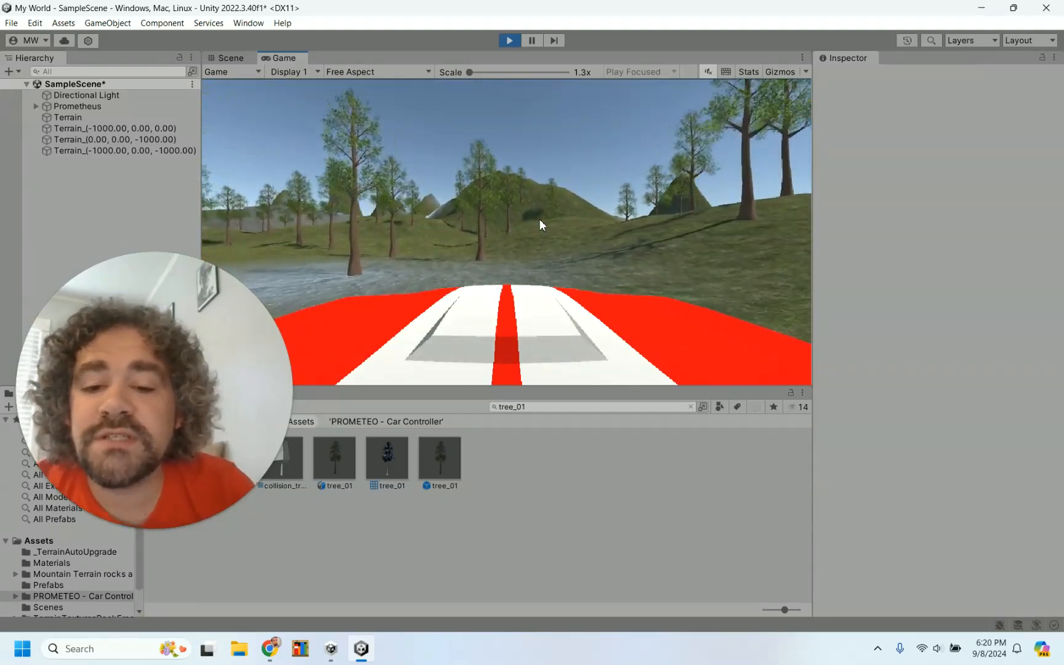
key(a)
key(w)
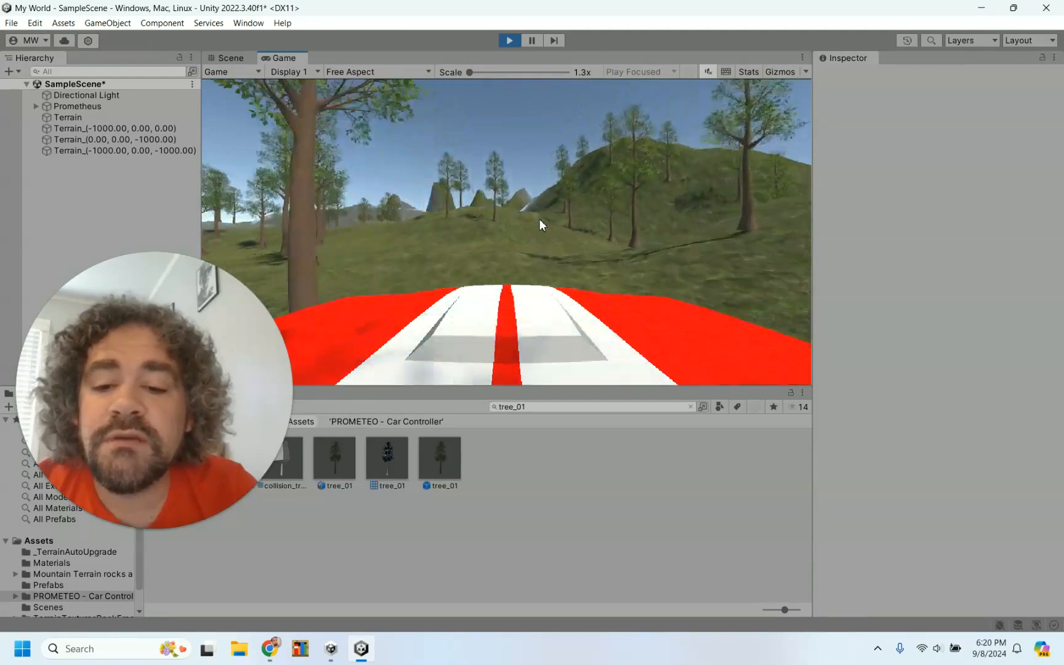
key(a)
key(d)
key(w)
key(d)
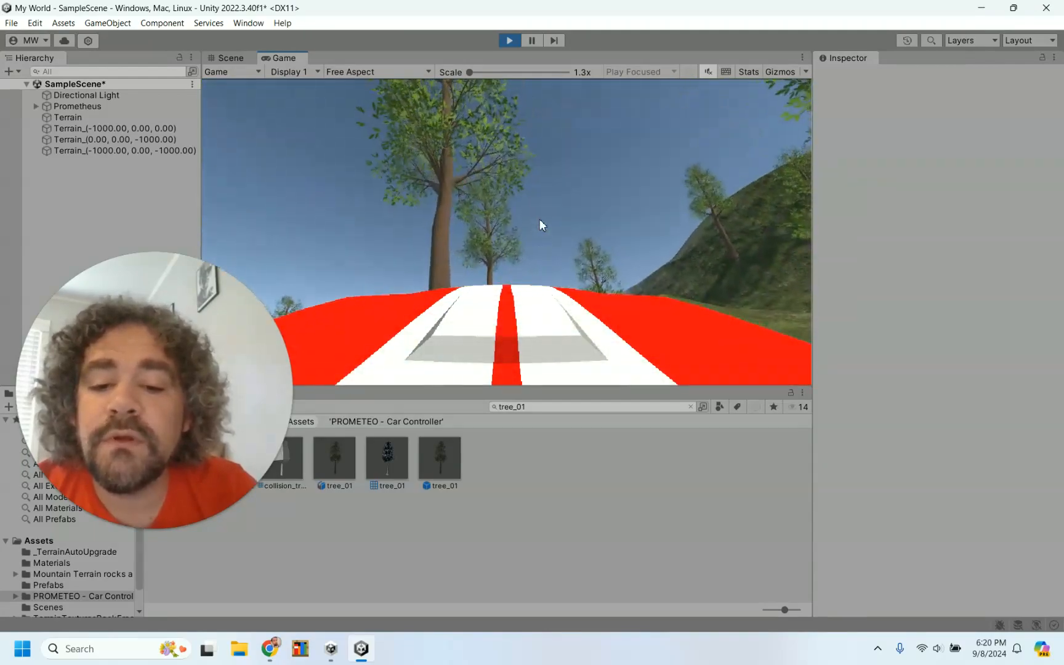
key(s)
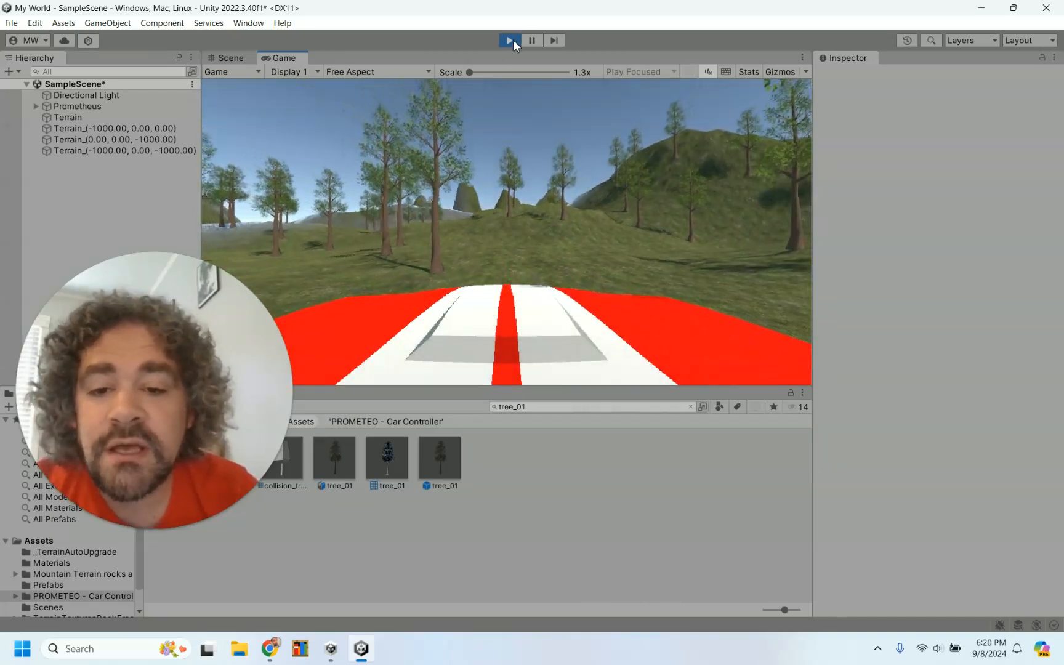
click(514, 41)
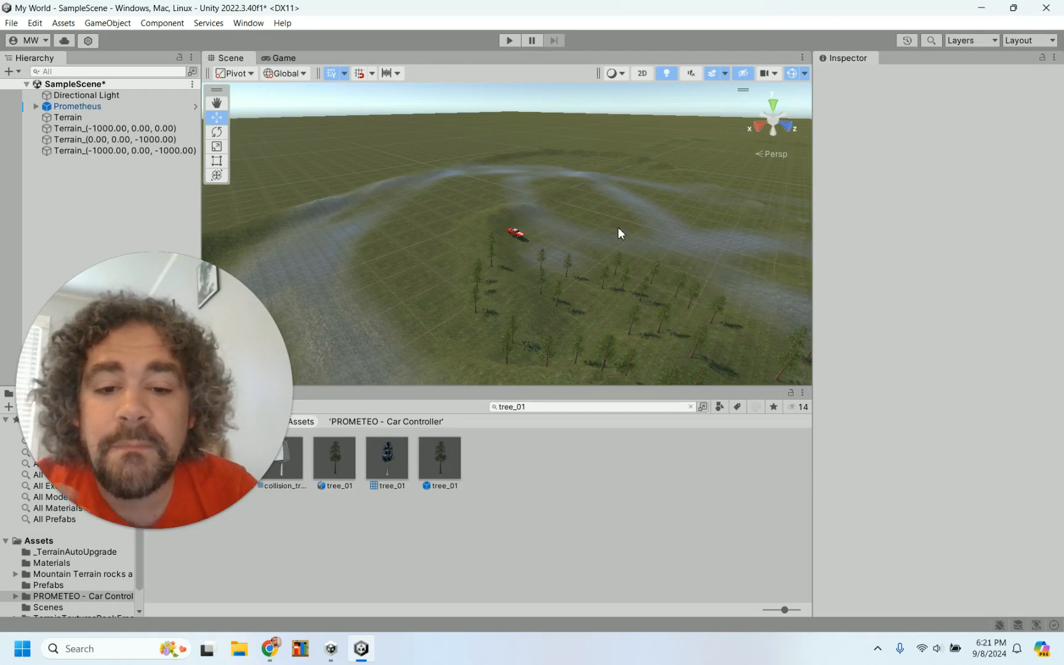
Reselect the main terrain, activate tree painting and open the options for editing its paintable trees.
click(424, 245)
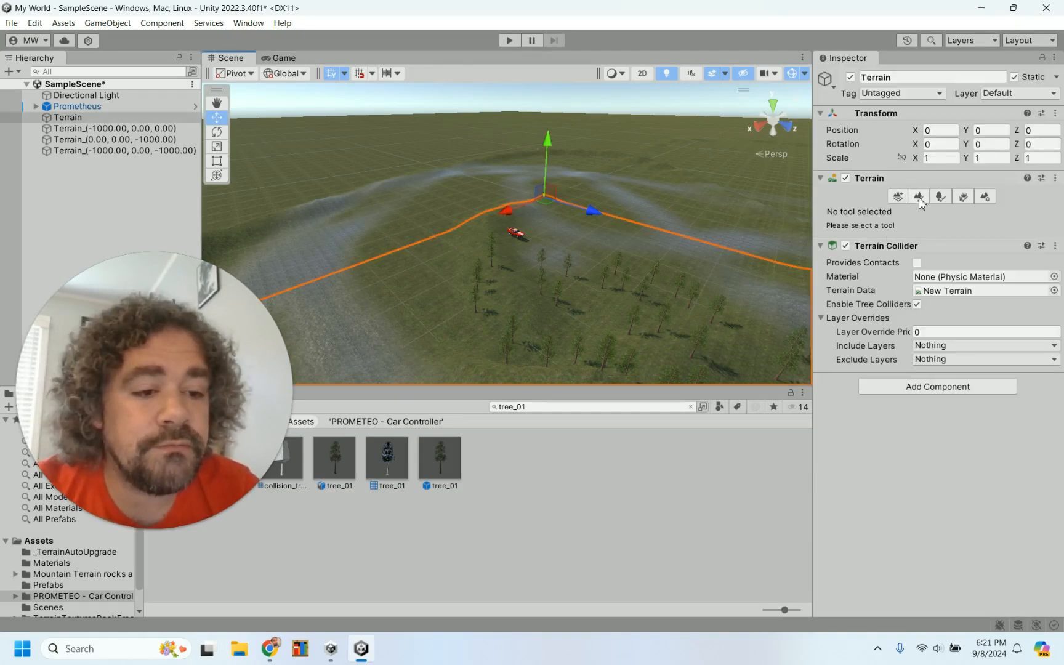
click(940, 196)
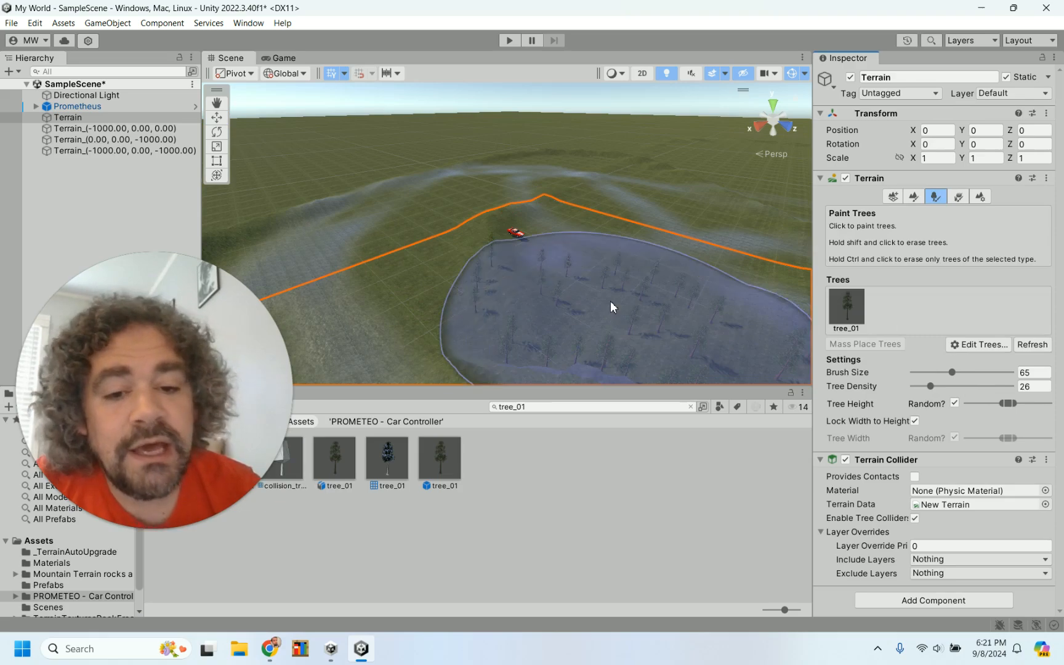
scroll(610, 300, down, 8)
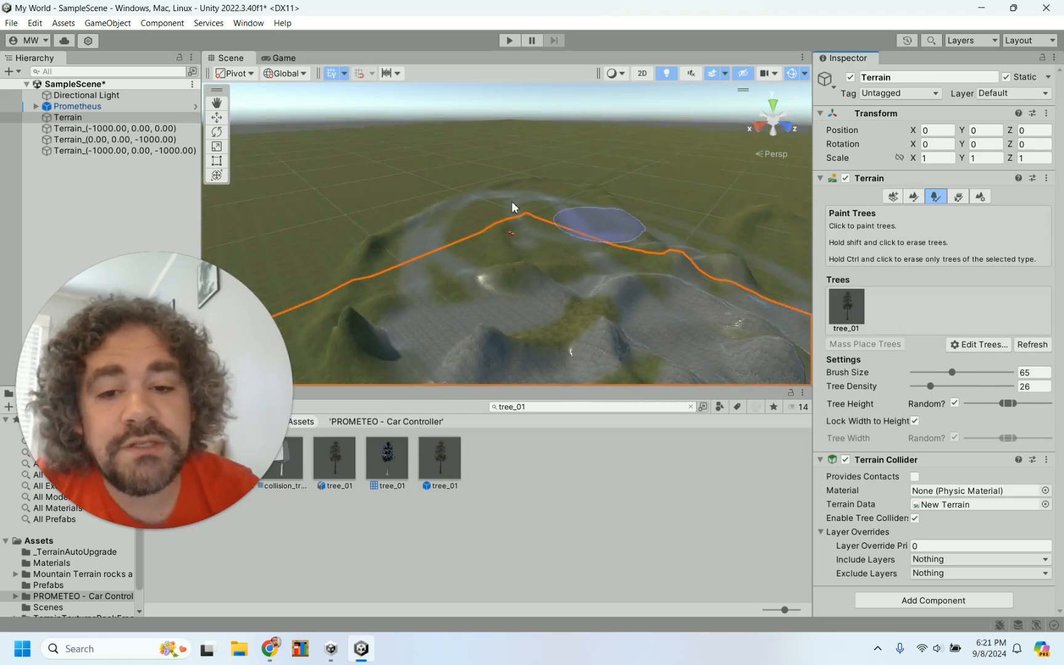
scroll(600, 253, up, 6)
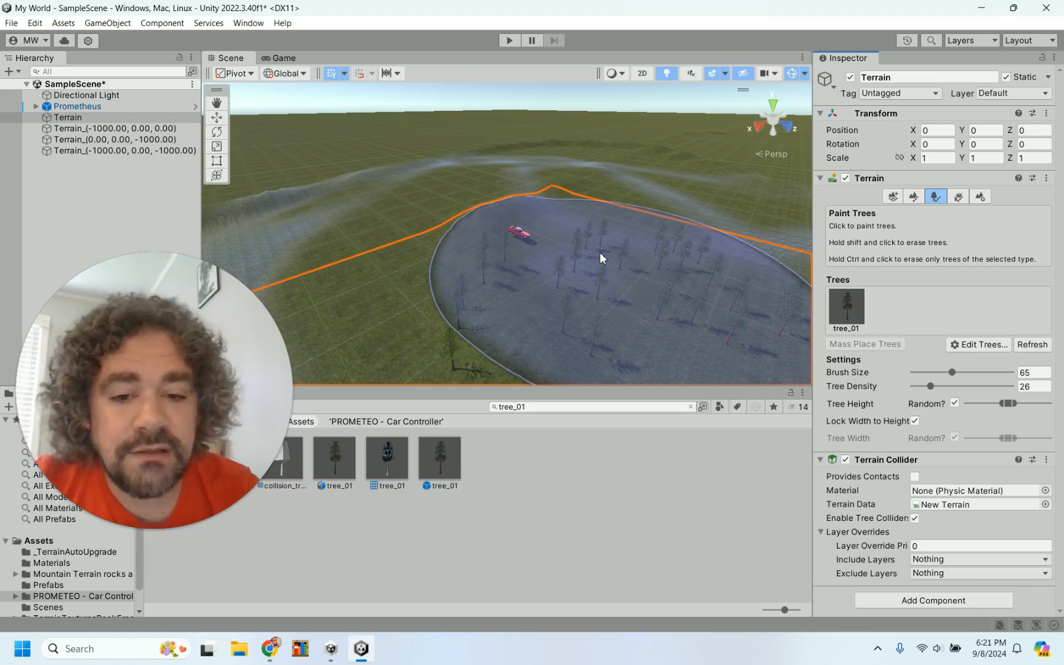
click(981, 347)
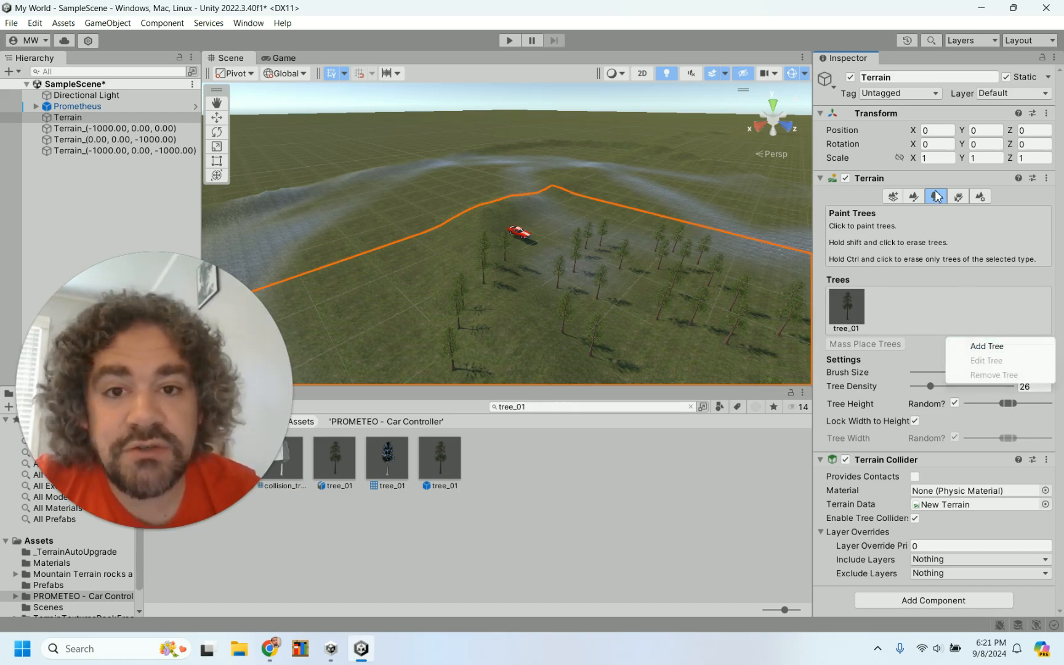
Add the rock_set_01 prefab to the terrain's paintable trees, keeping Bend Factor 0.
click(988, 347)
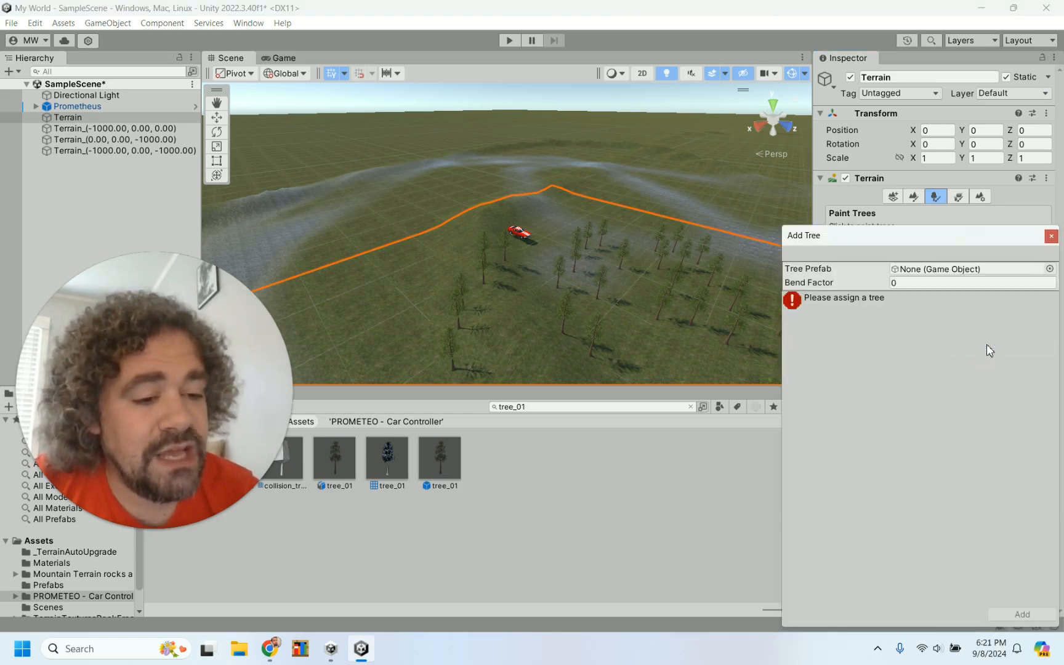
click(1050, 269)
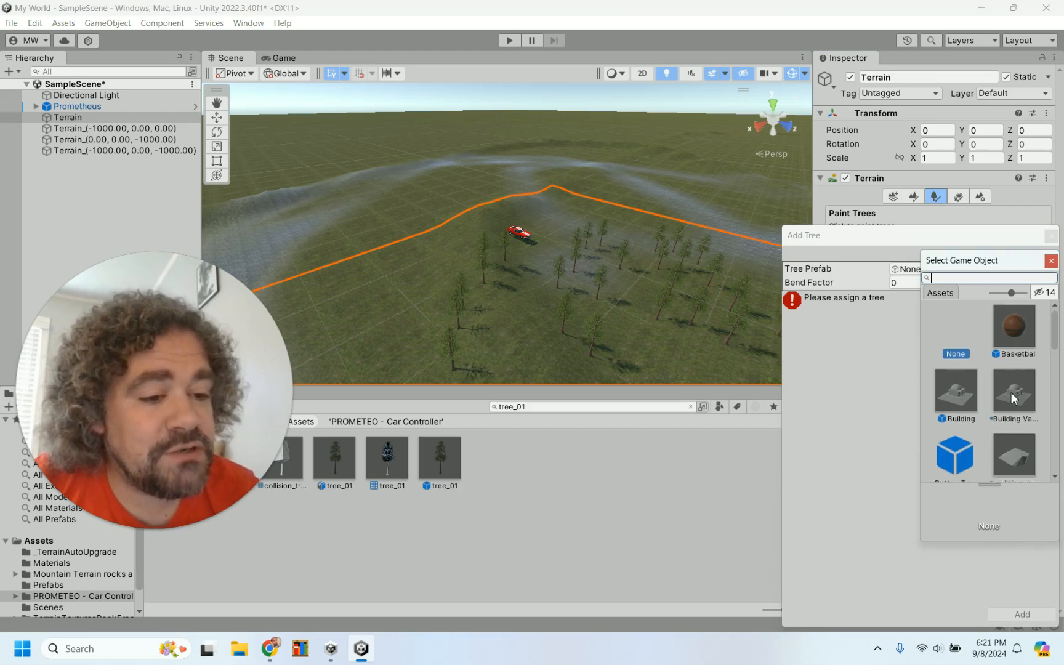
scroll(1013, 399, down, 4)
scroll(1011, 397, down, 5)
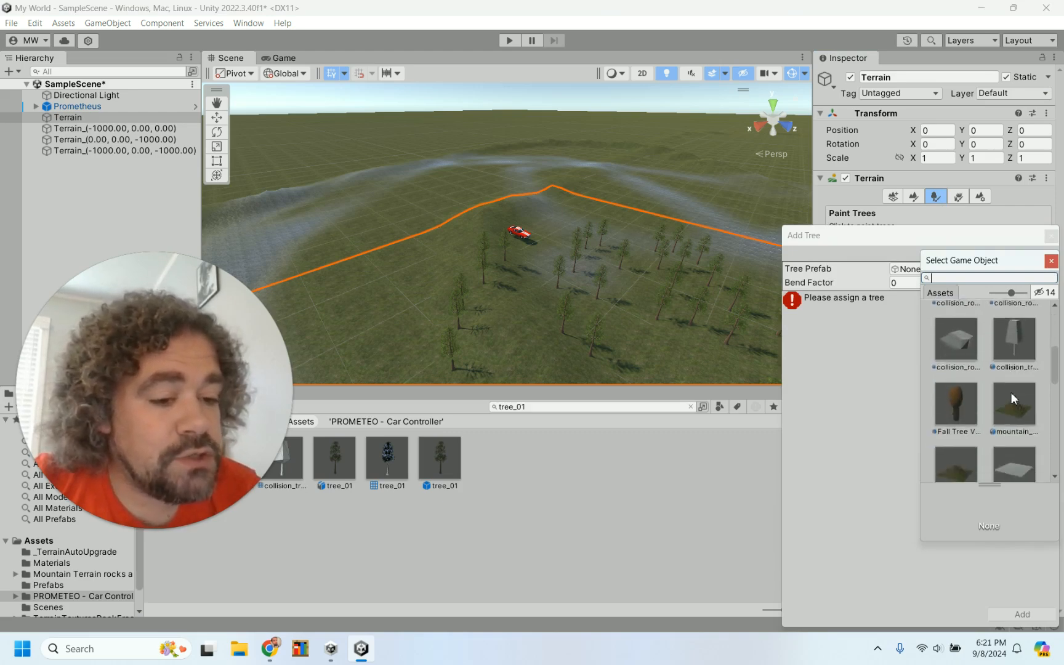
scroll(1011, 394, down, 1)
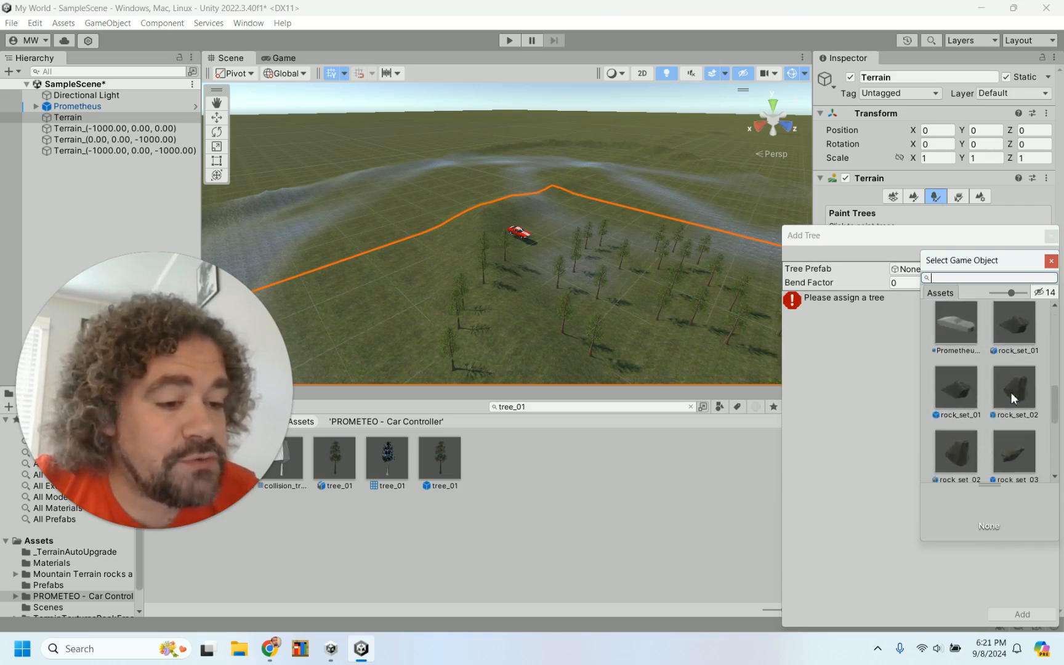
scroll(1019, 362, down, 3)
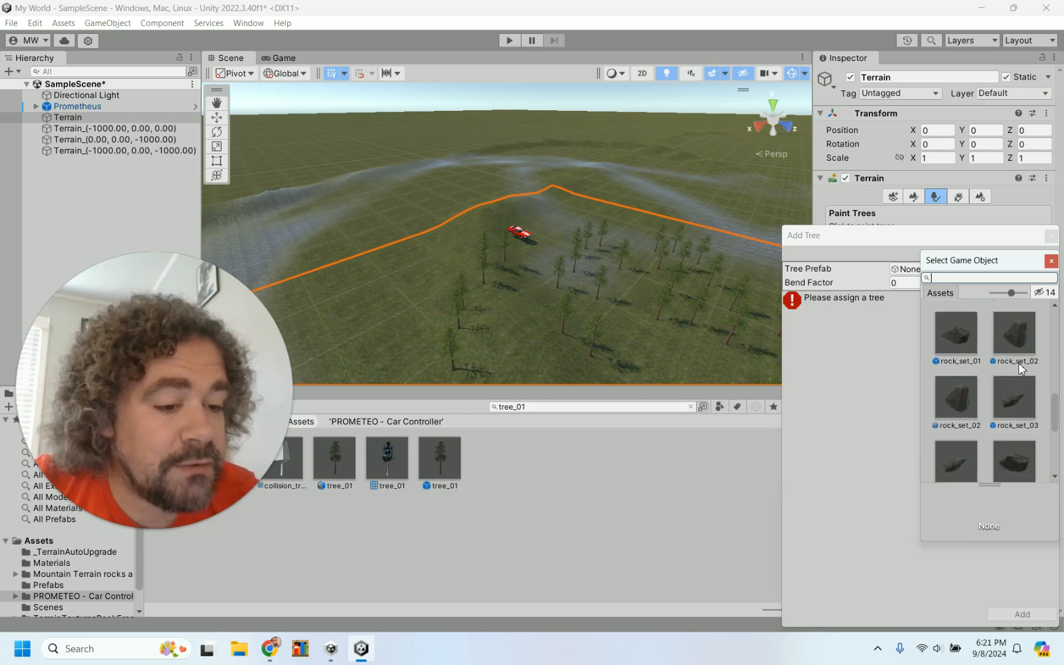
scroll(1018, 363, up, 3)
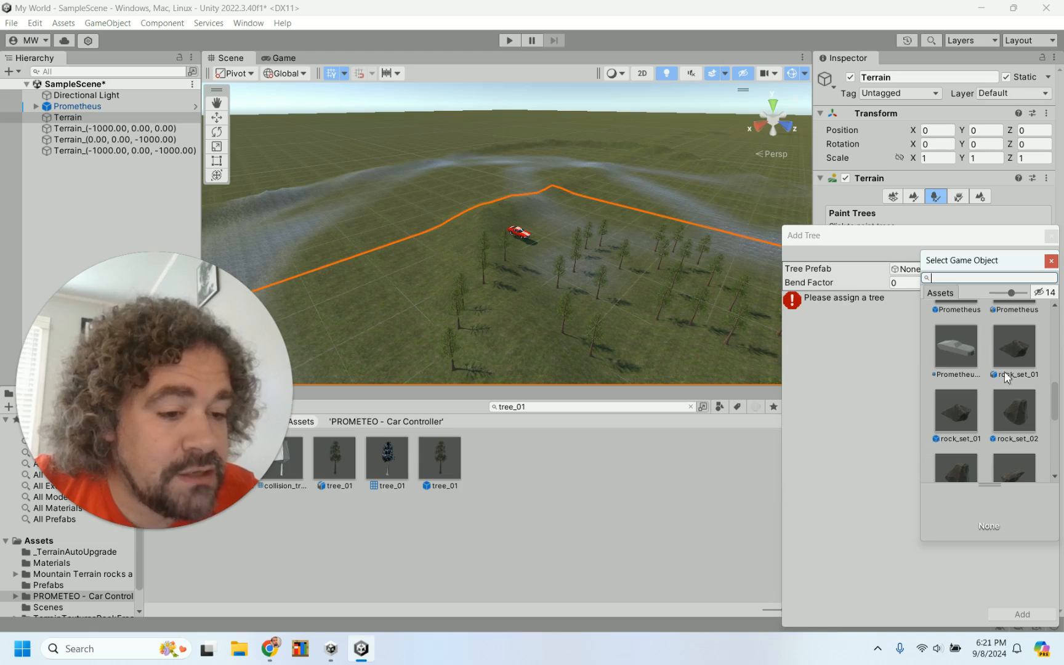
click(963, 427)
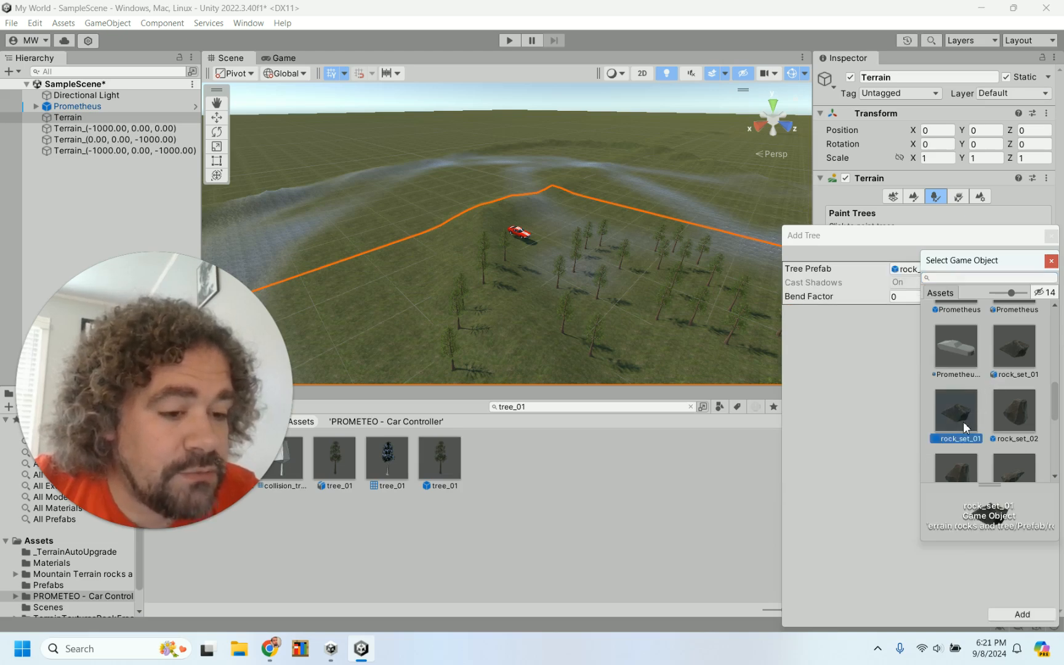
click(1004, 616)
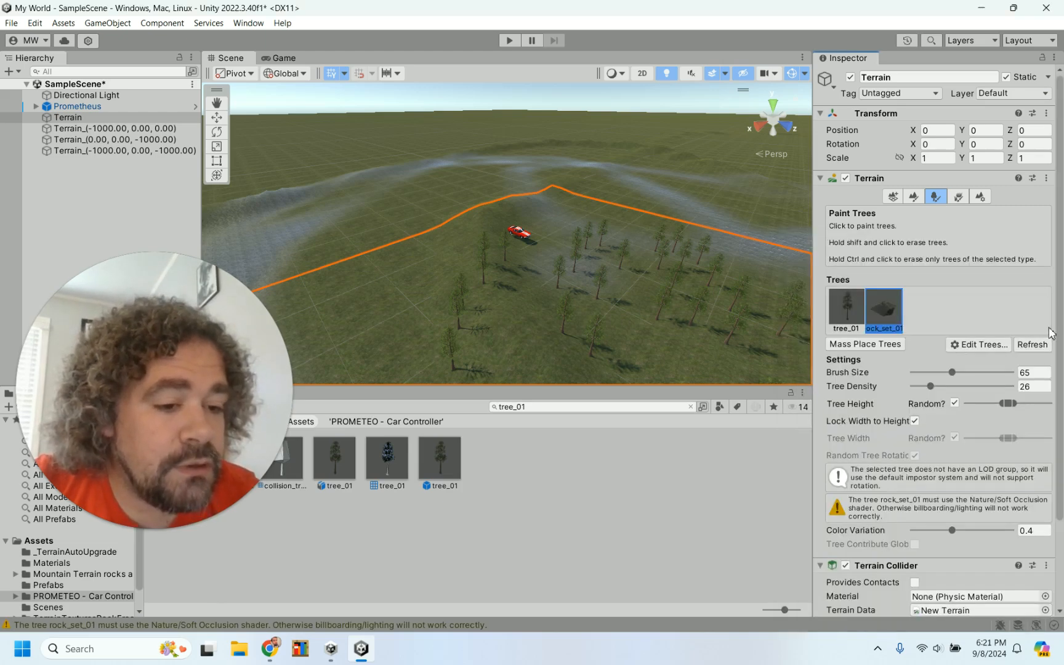
Add the rock_set_03 prefab as another paintable tree of the terrain.
click(996, 343)
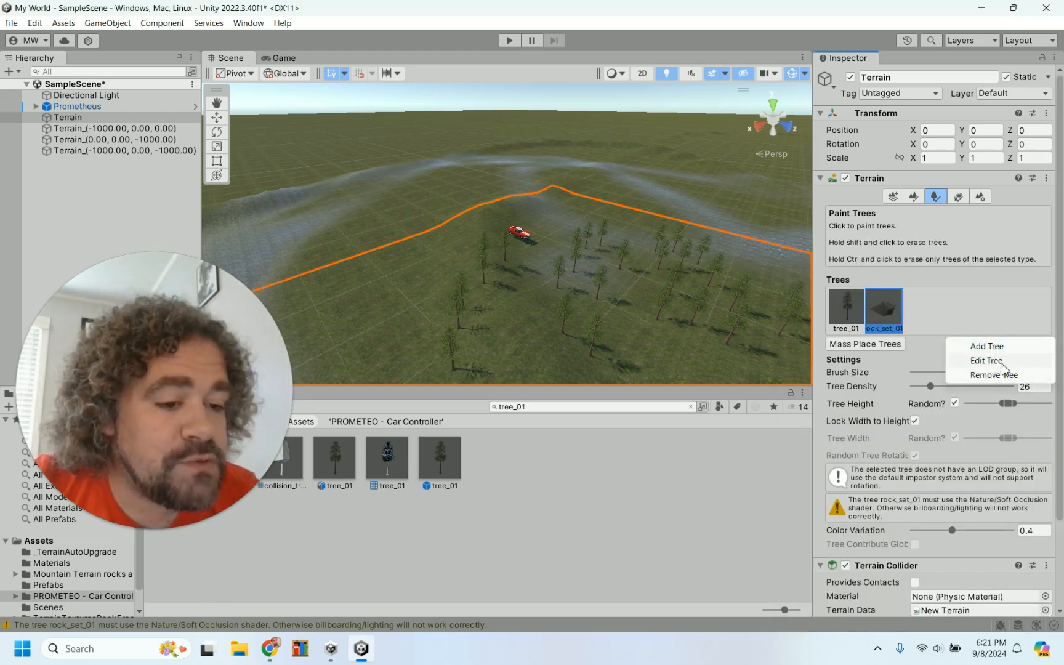
click(994, 347)
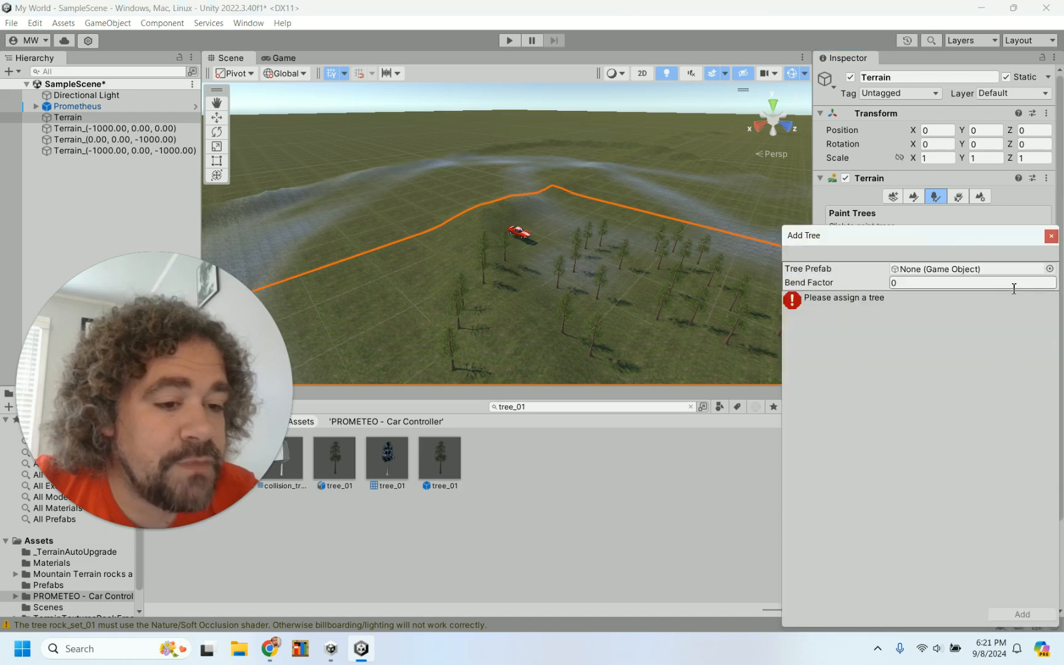
click(1046, 269)
scroll(1000, 375, down, 6)
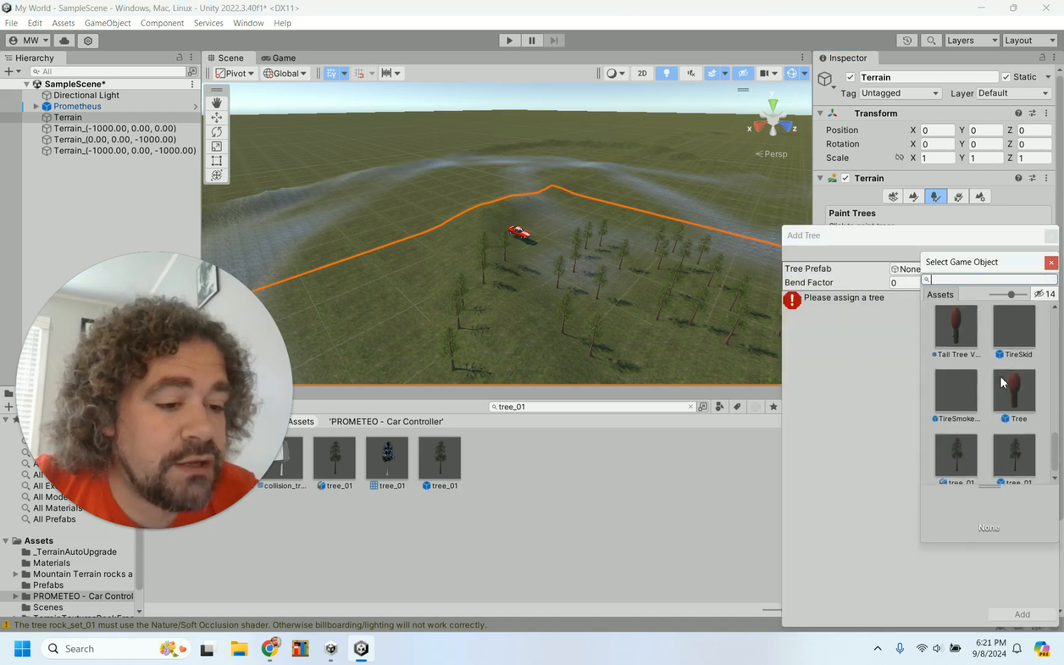
scroll(1003, 383, up, 1)
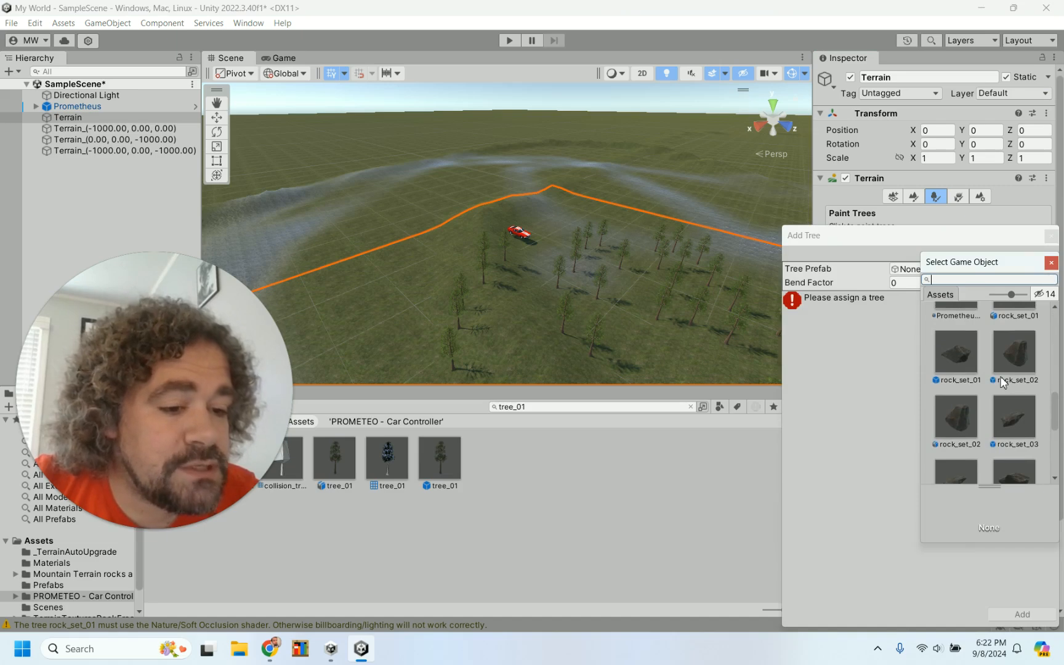
scroll(973, 343, up, 3)
scroll(974, 343, down, 3)
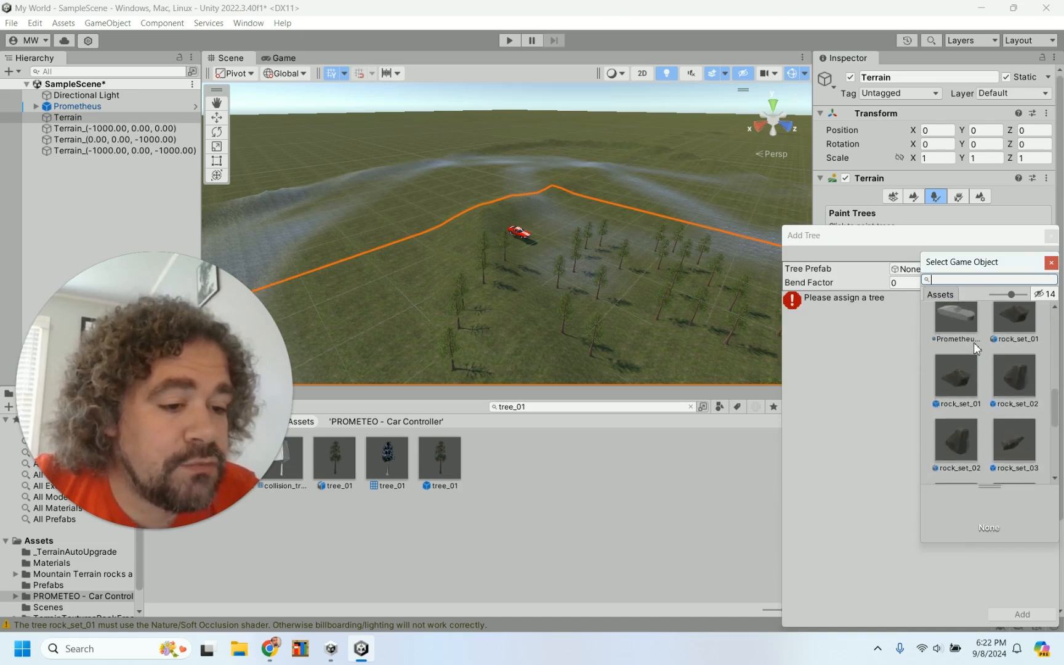
scroll(973, 342, down, 2)
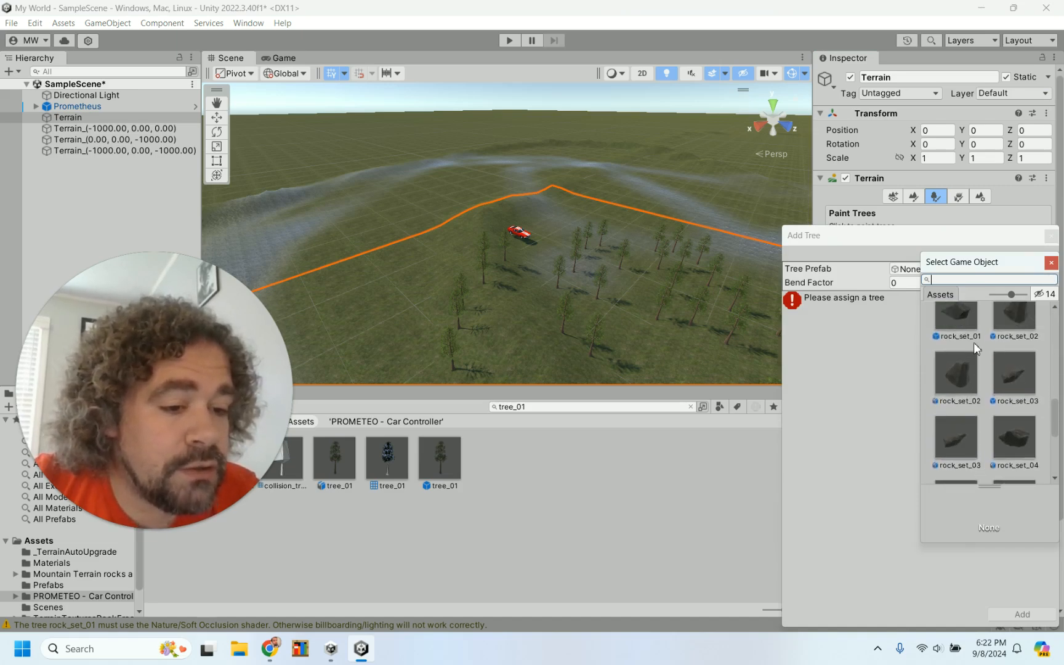
click(1013, 354)
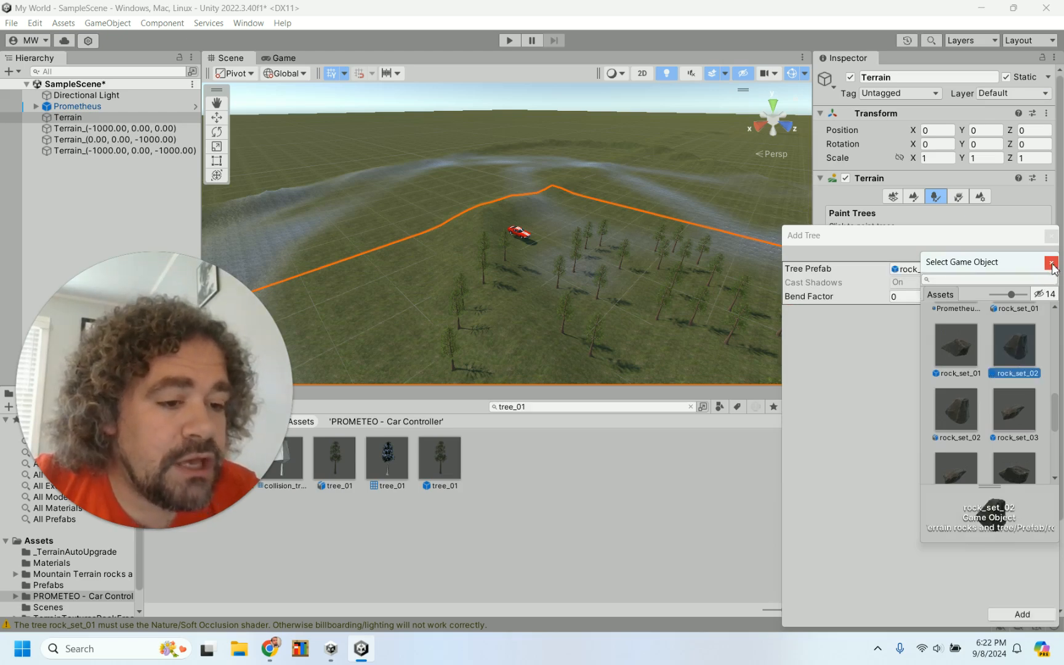
click(1006, 421)
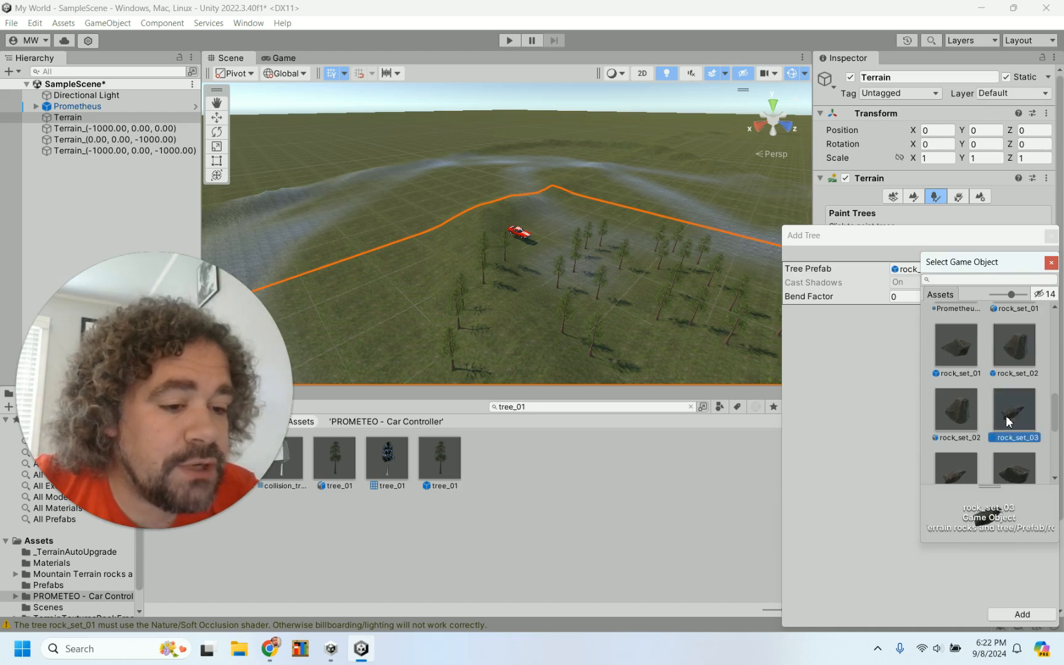
click(1017, 616)
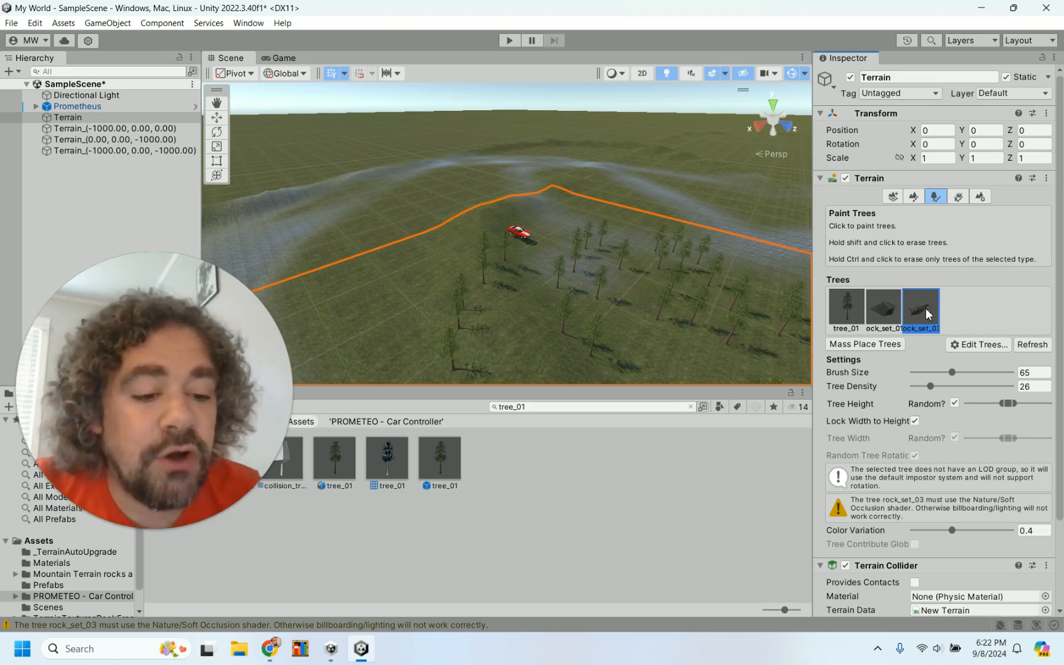
Set Tree Density to 62 and paint rock_set_01 rocks across the grey valley between the hills, keeping the scene view in 3D.
scroll(546, 340, down, 8)
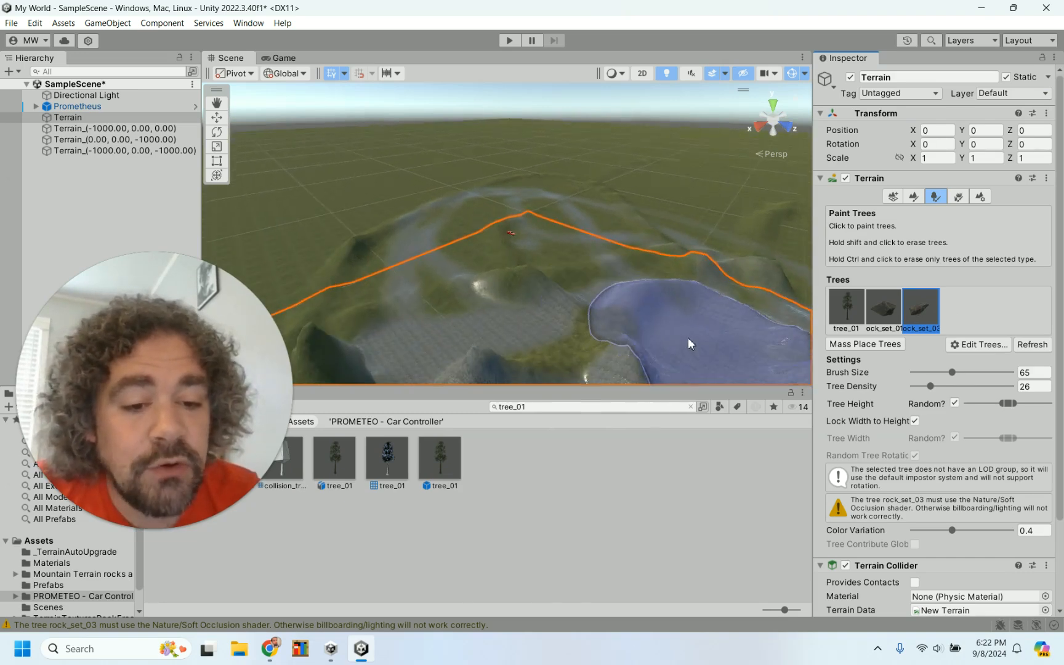
click(969, 386)
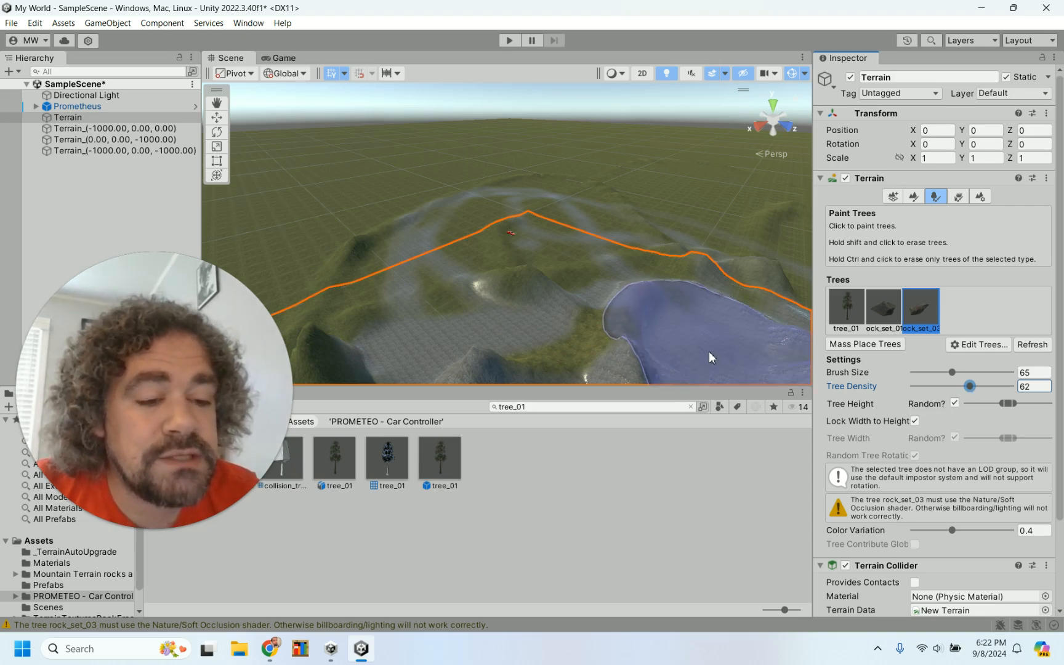
click(892, 305)
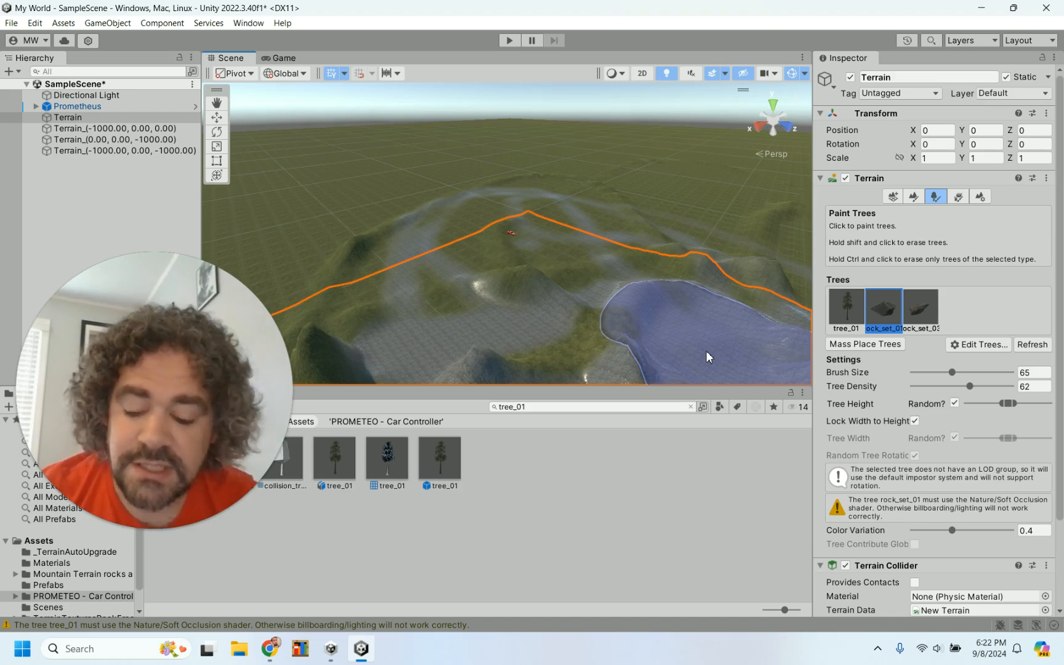
alt+drag(705, 349, 708, 353)
key(q)
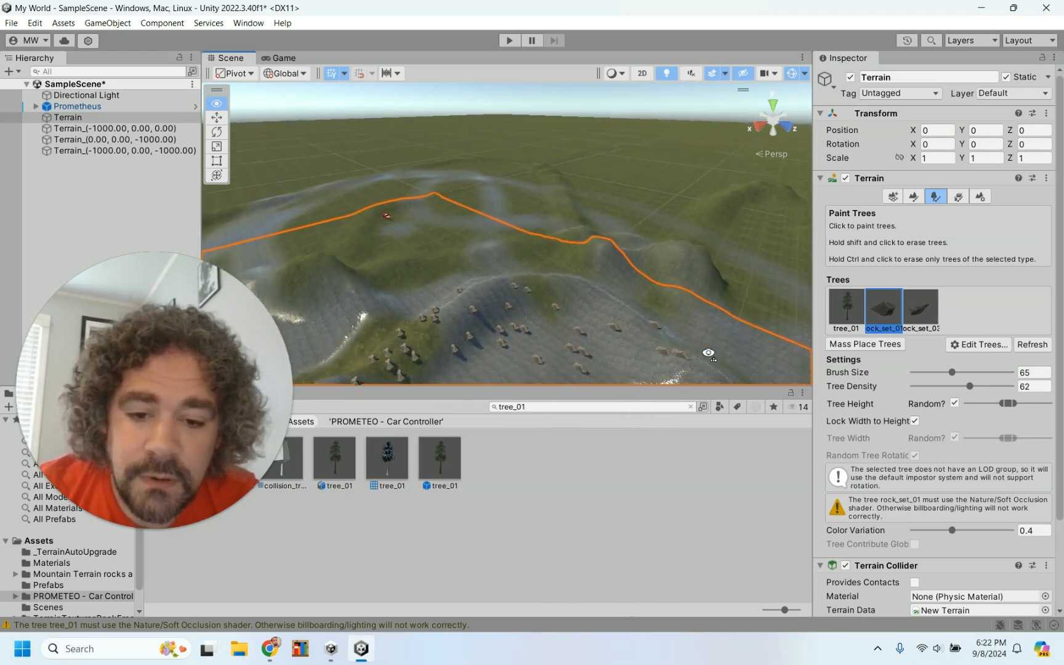
key(2)
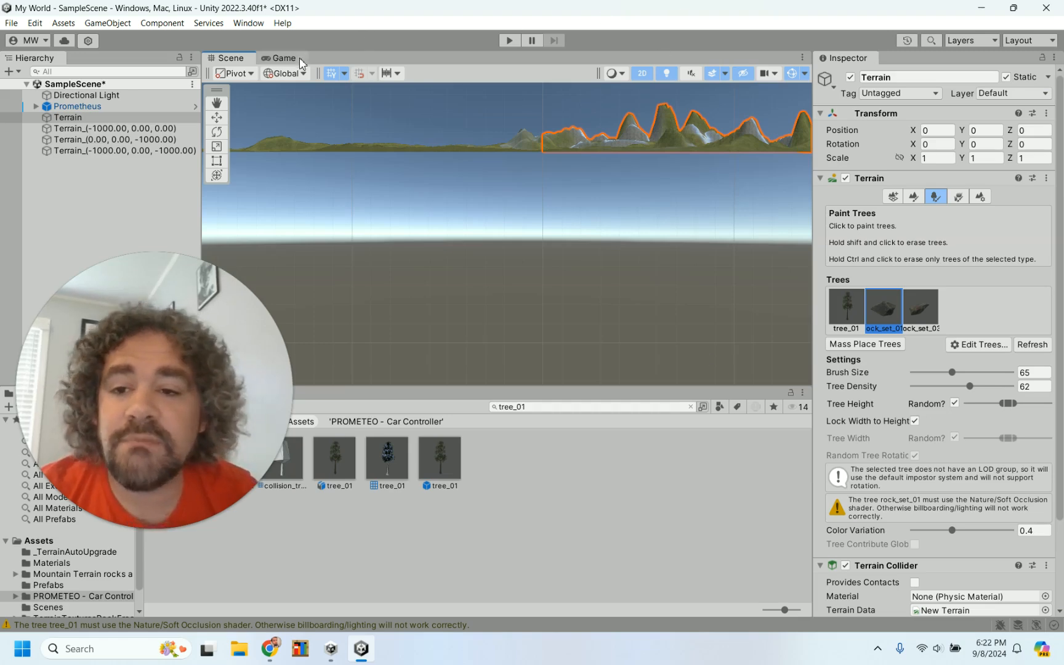
click(640, 73)
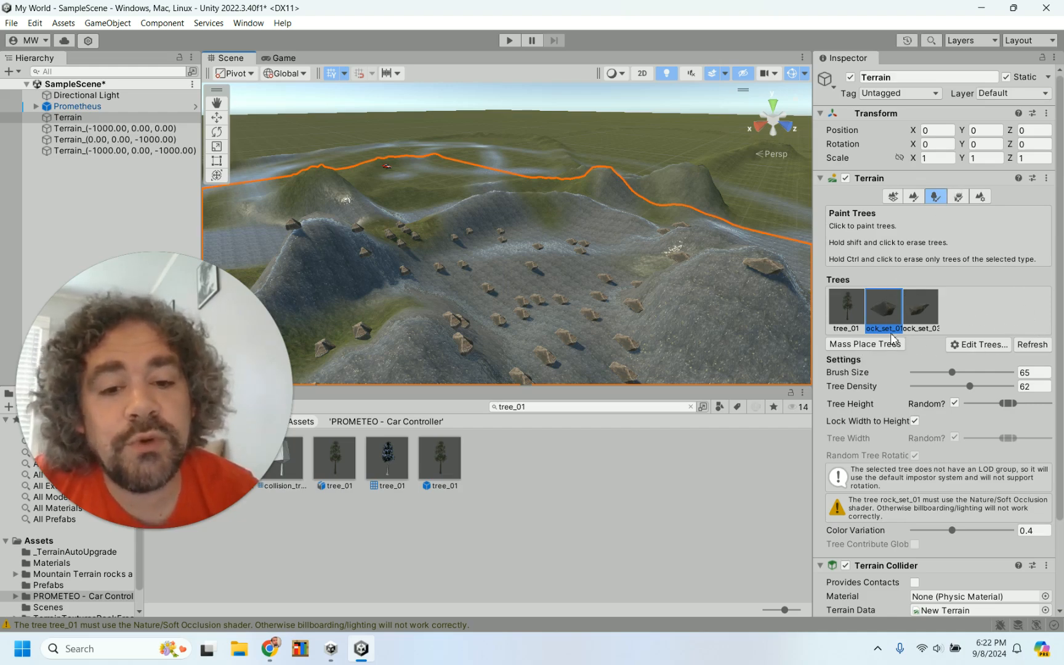
scroll(485, 258, down, 4)
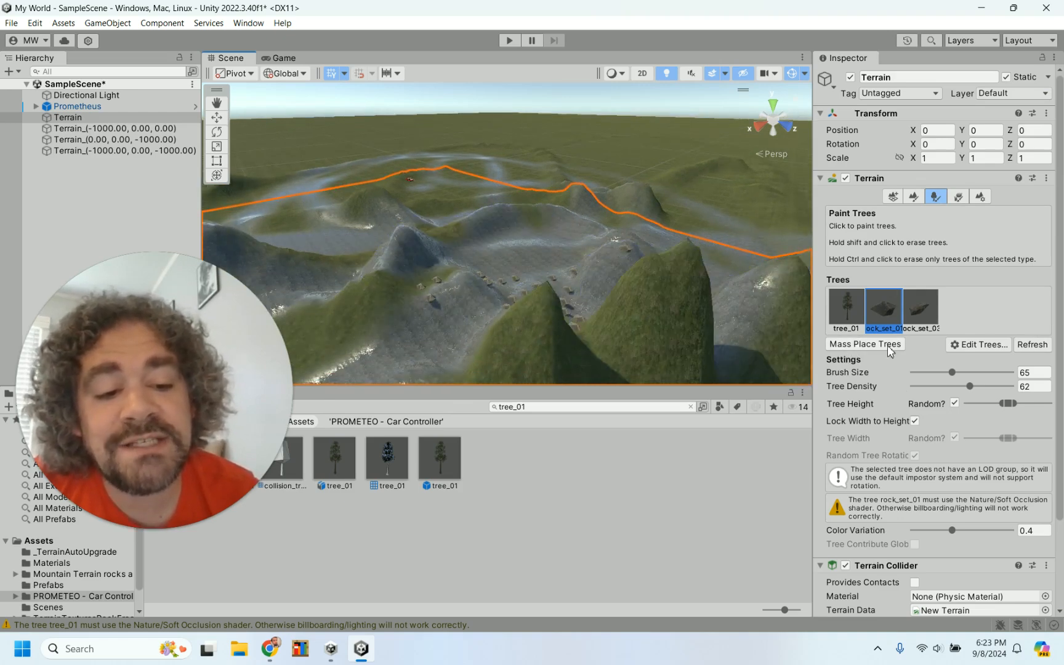
click(921, 347)
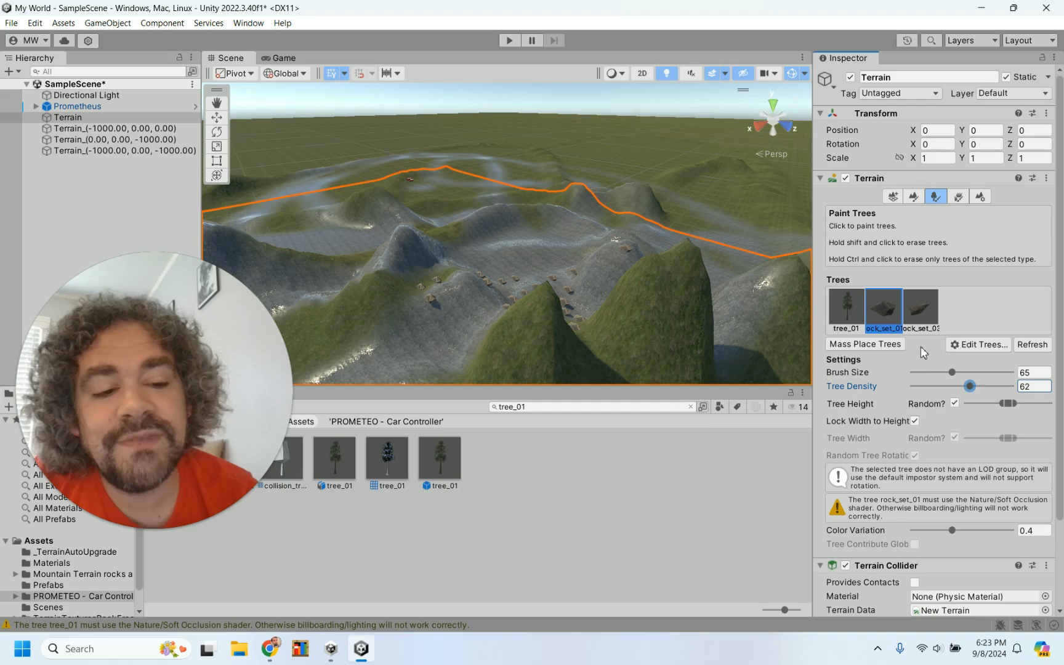
click(865, 345)
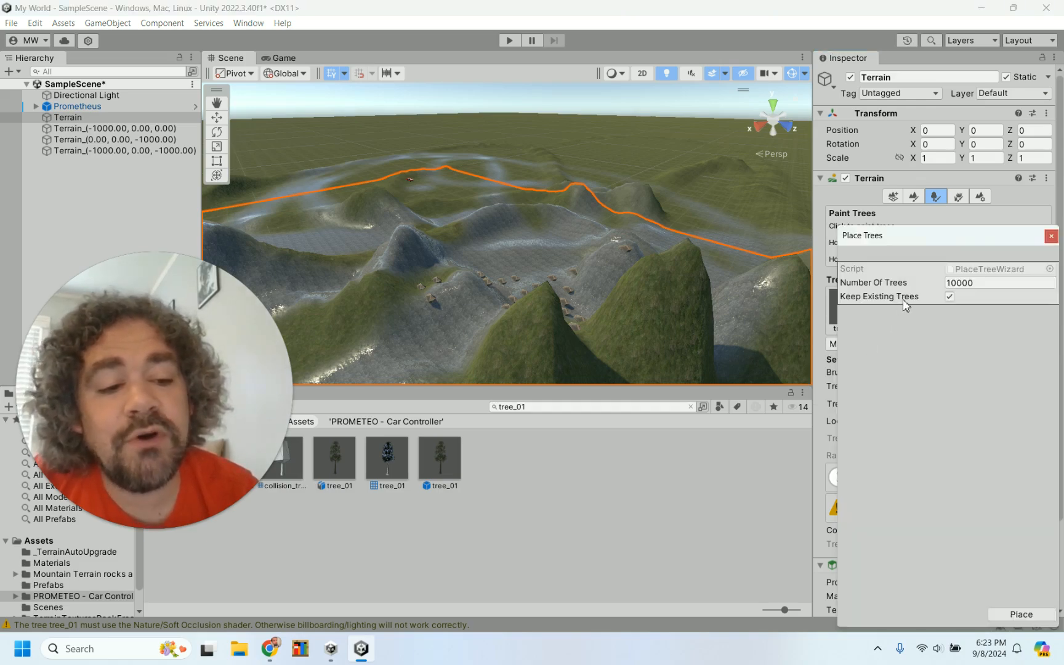
click(1051, 236)
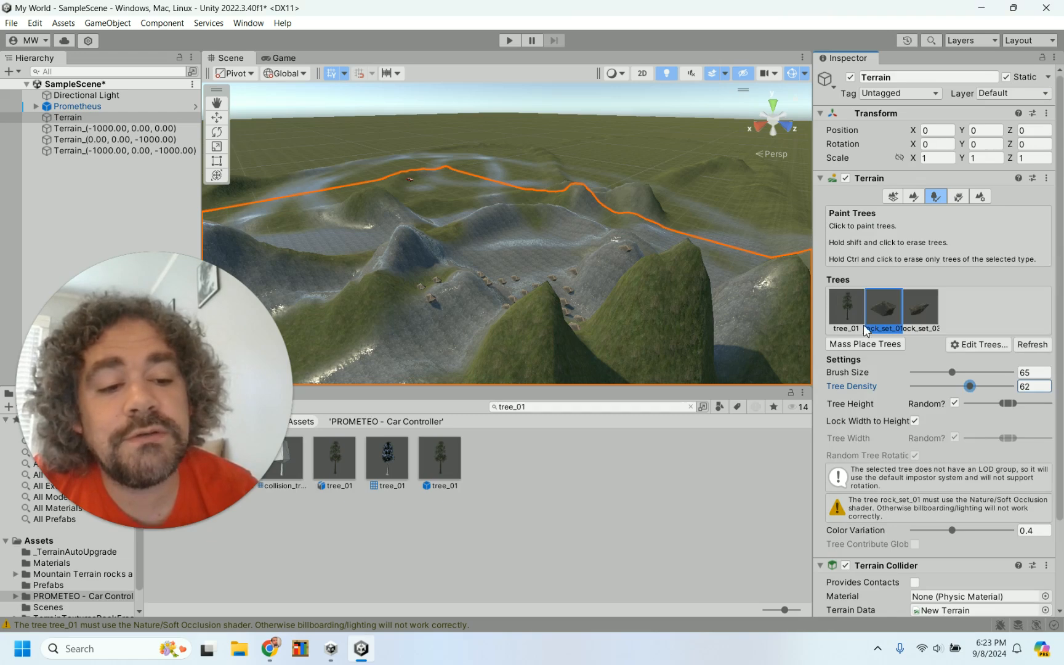
Mass place 10000 trees on the terrain with Keep Existing Trees turned off.
click(848, 310)
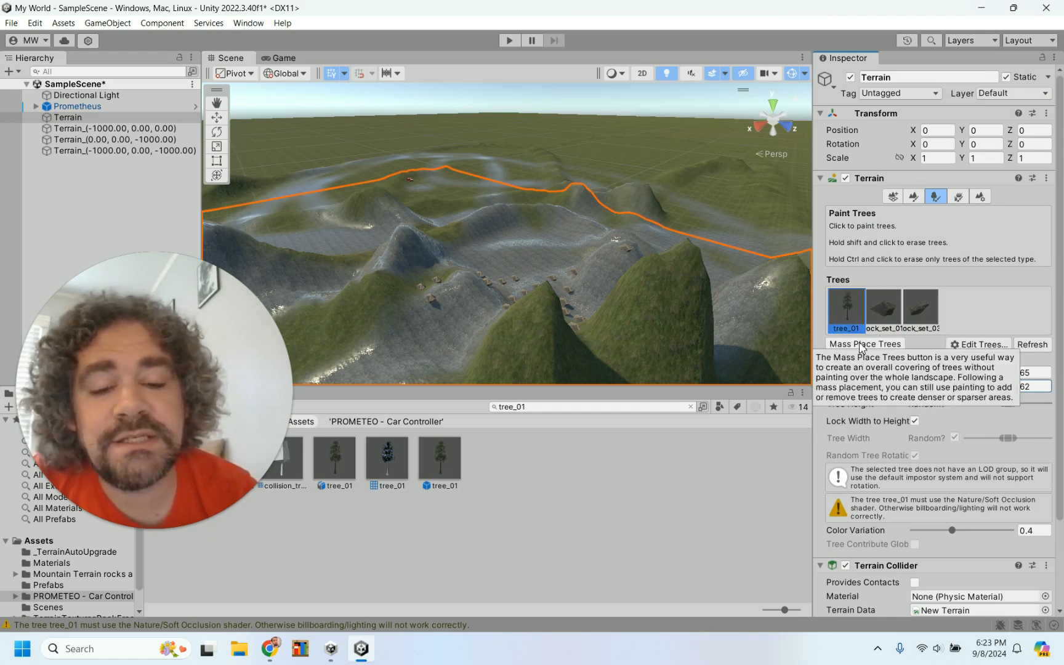
click(859, 343)
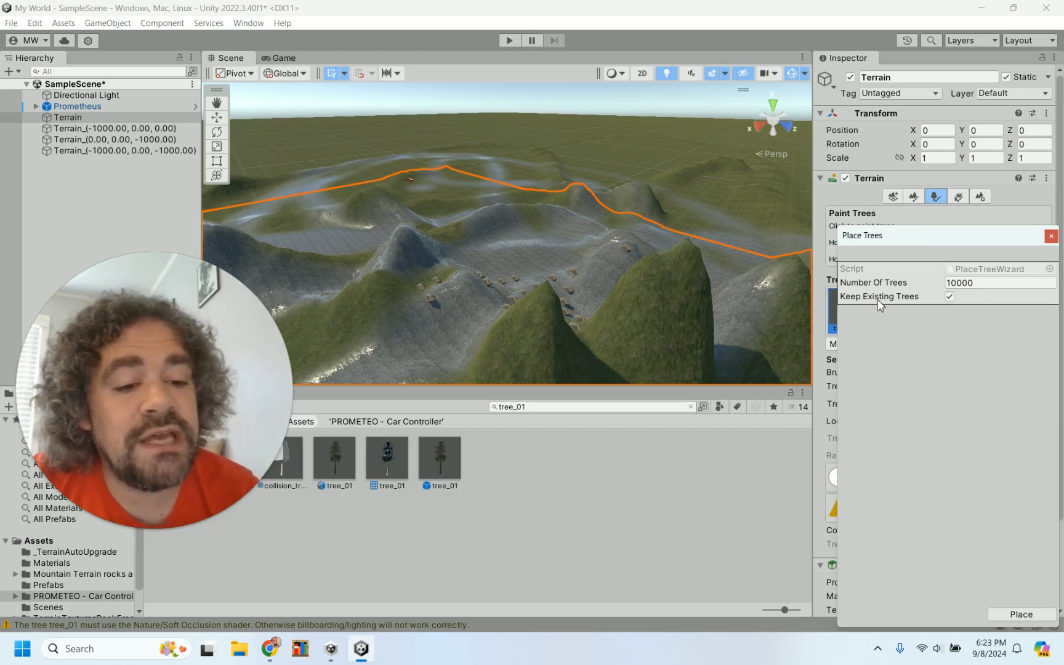
click(949, 296)
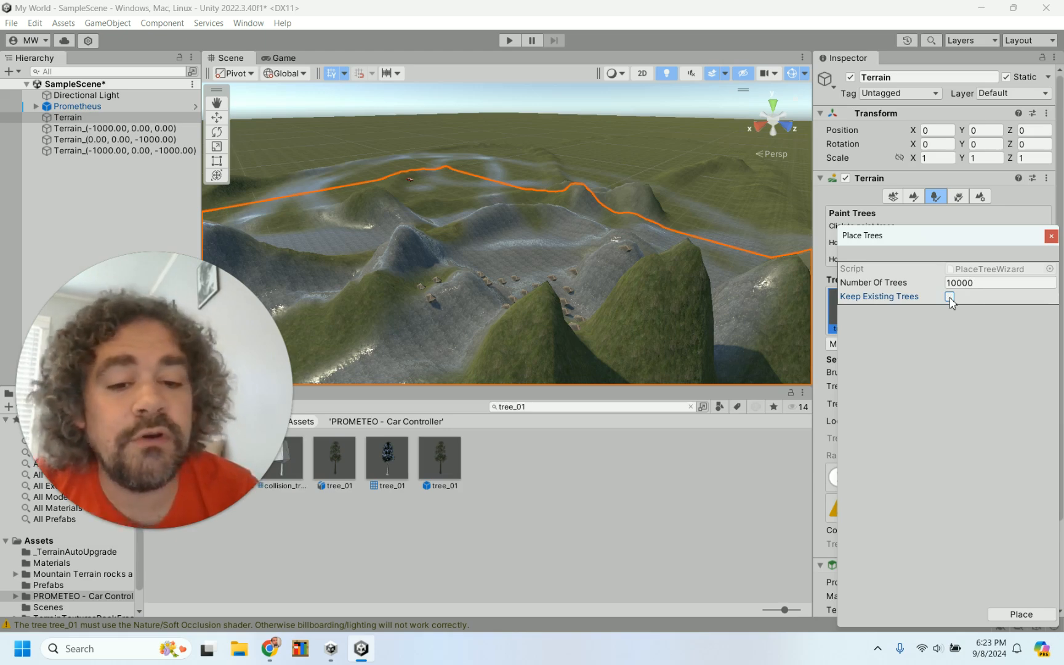
click(948, 282)
text(10000)
key(Return)
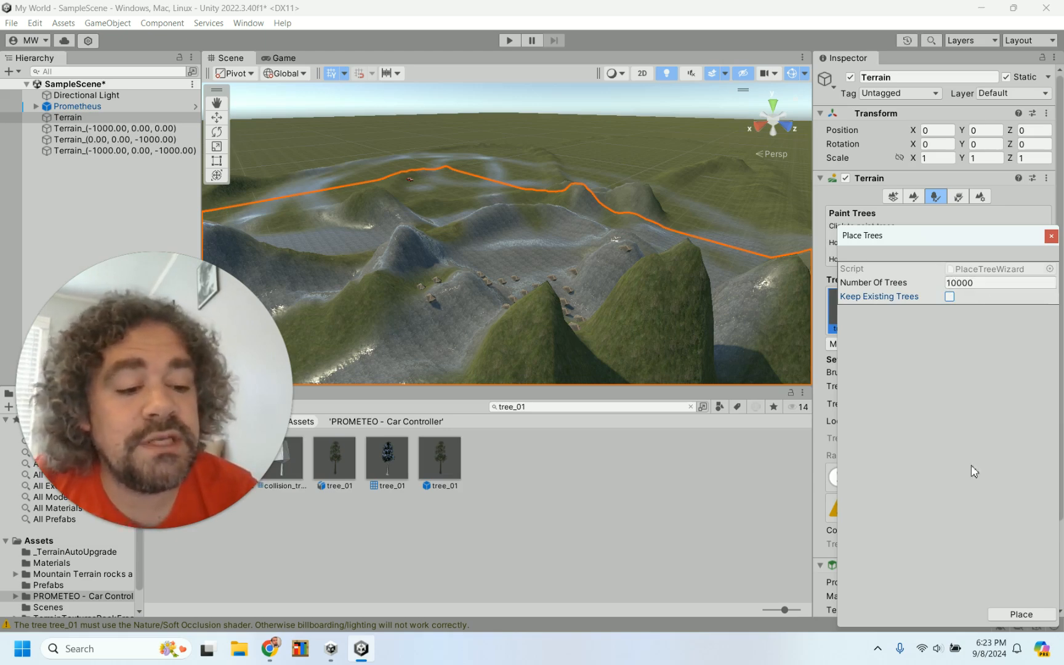
click(994, 616)
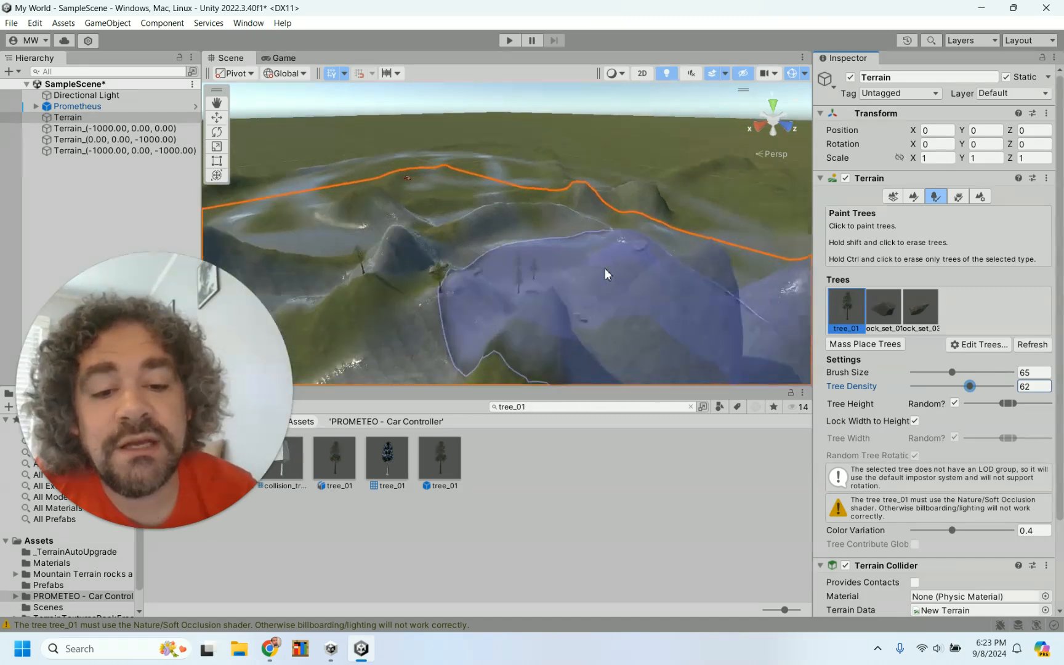
Test drive the car in play mode through the trees, rocks and hills of the main terrain, then stop playing.
scroll(604, 267, down, 6)
scroll(603, 270, up, 5)
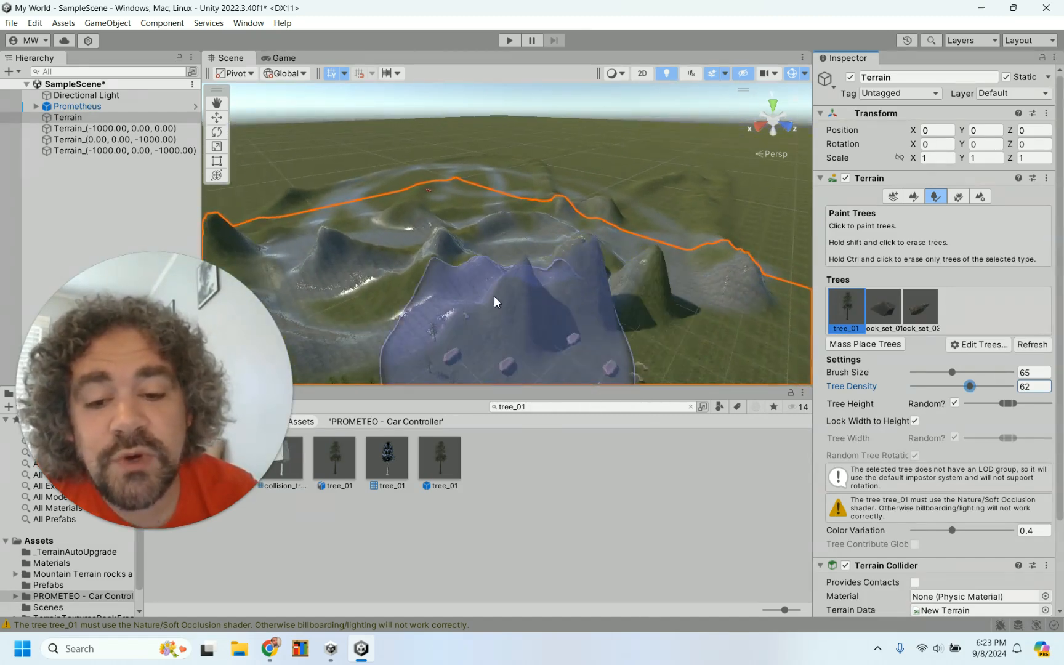
scroll(498, 222, up, 5)
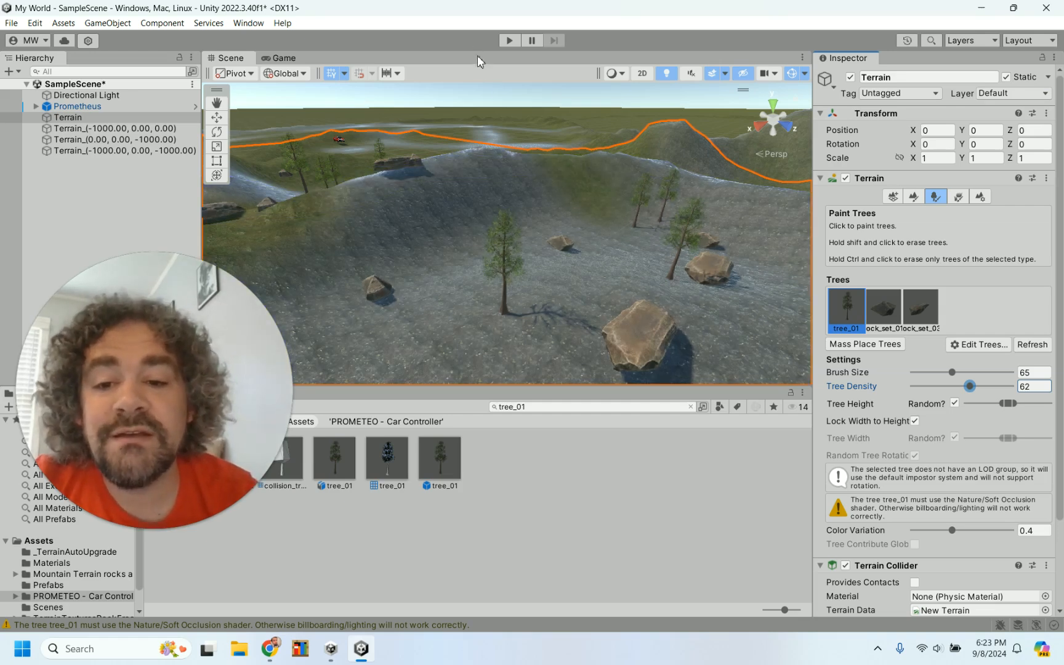
click(509, 40)
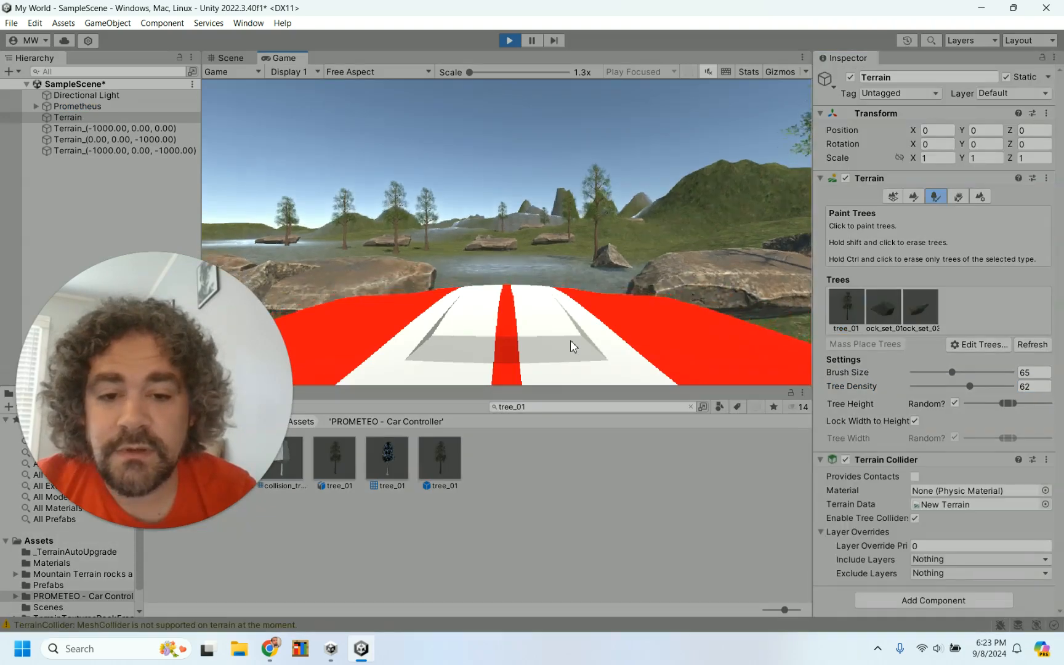
key(w)
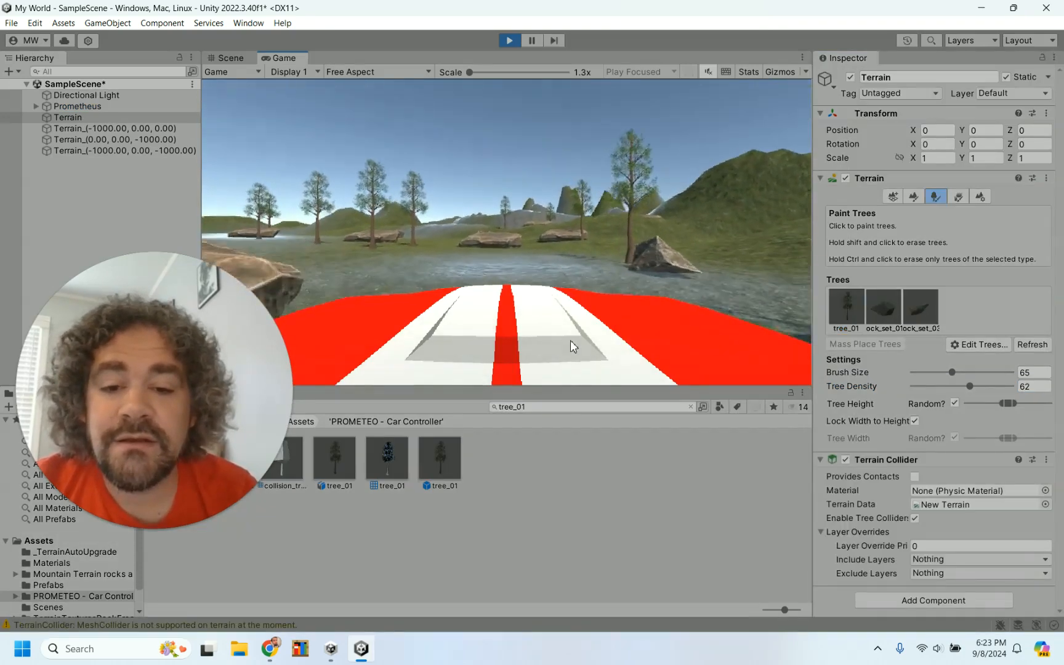
key(a)
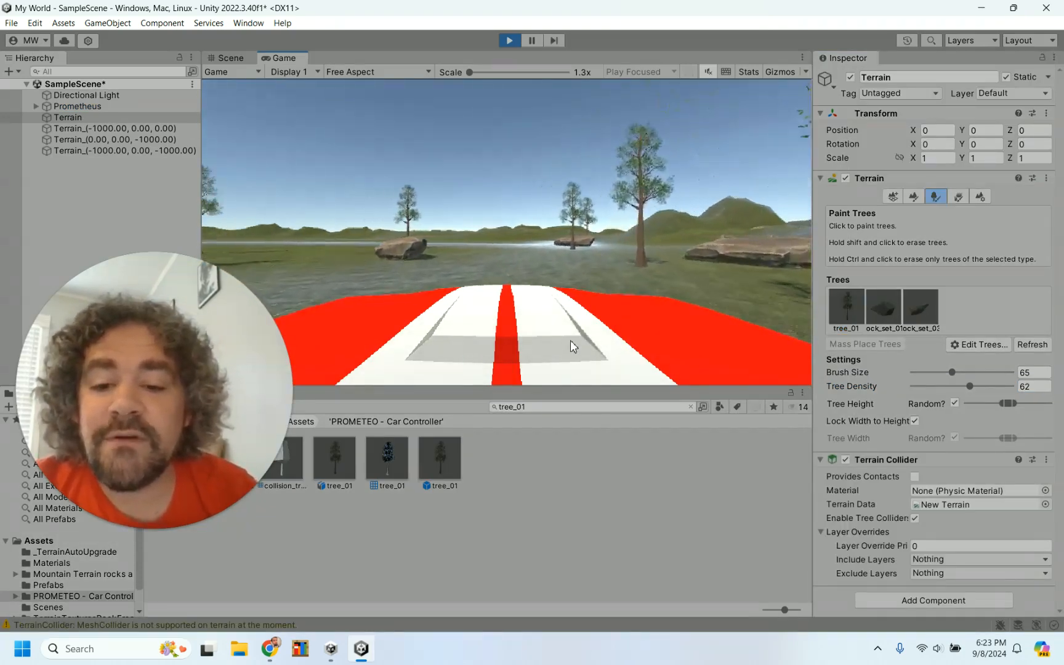
key(a)
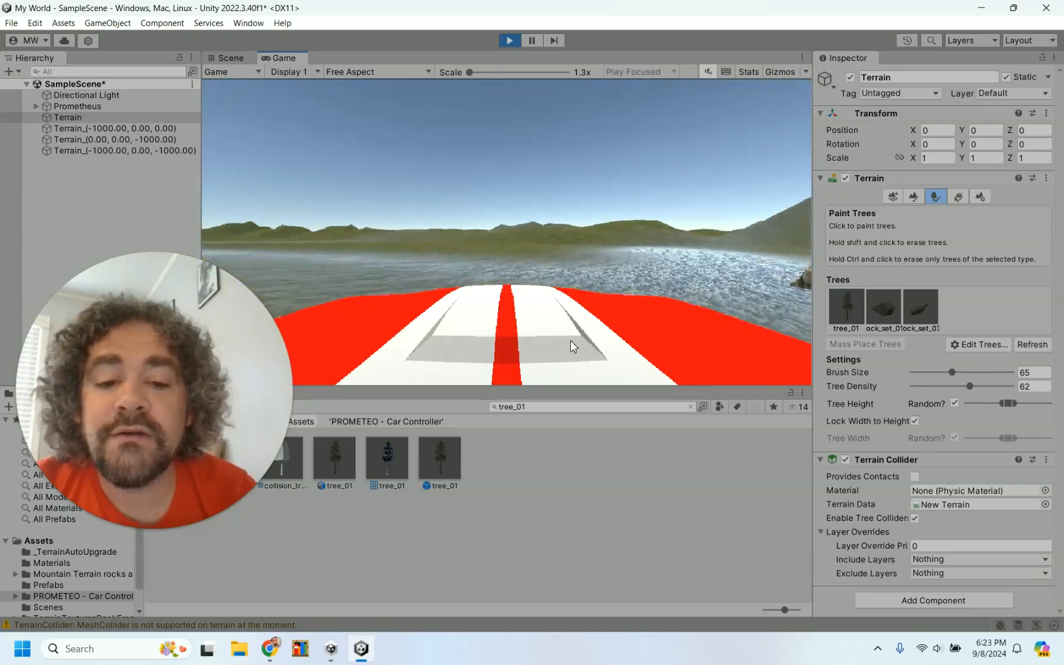
key(a)
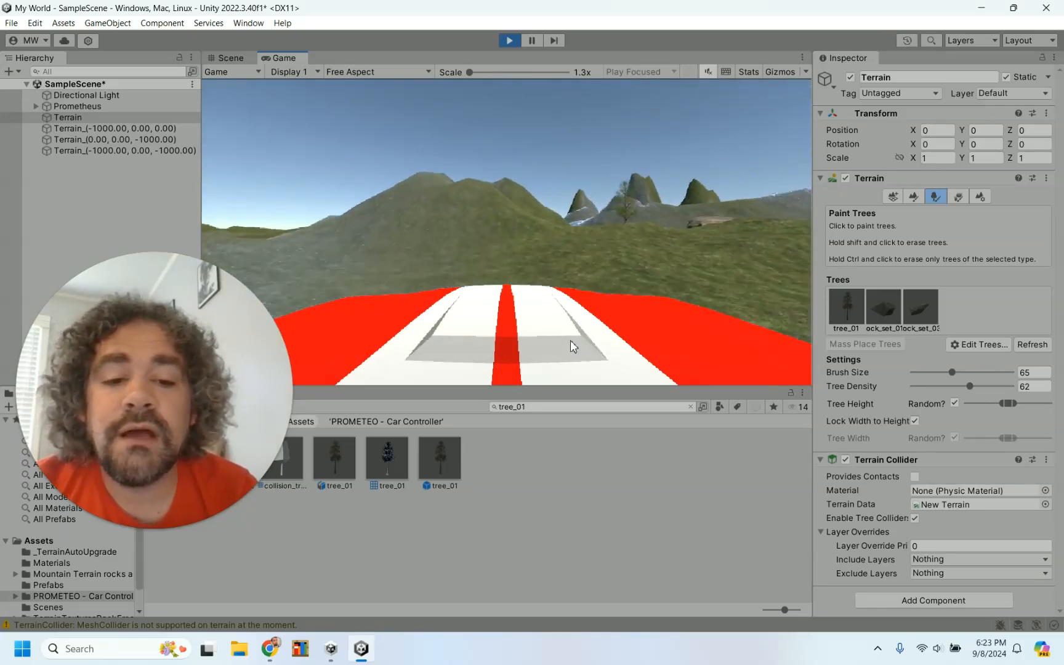
key(d)
key(a)
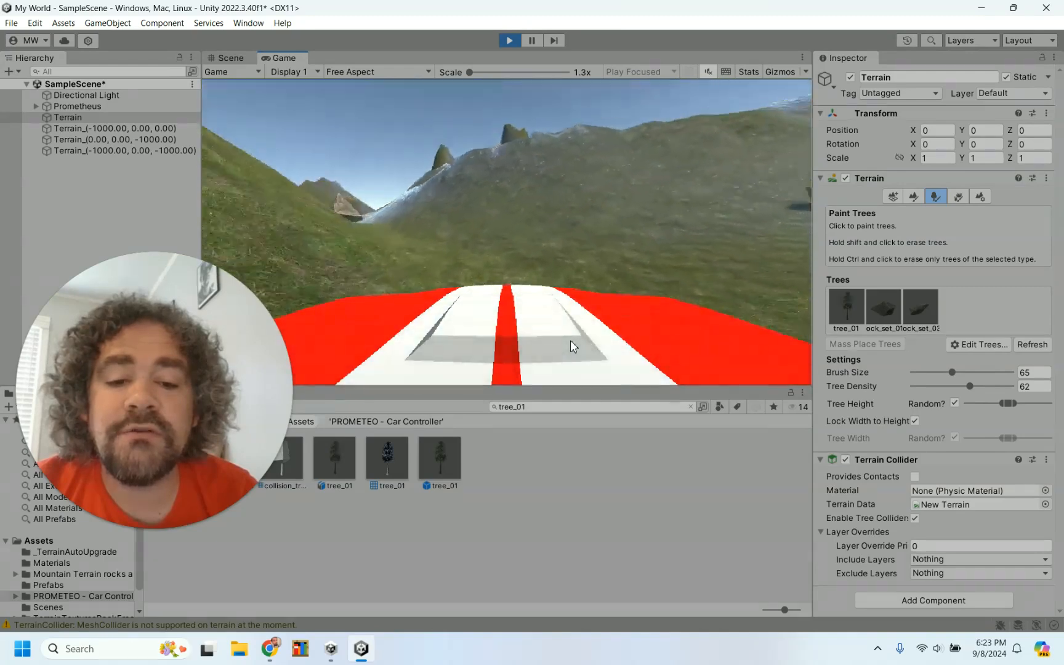
key(d)
key(d)
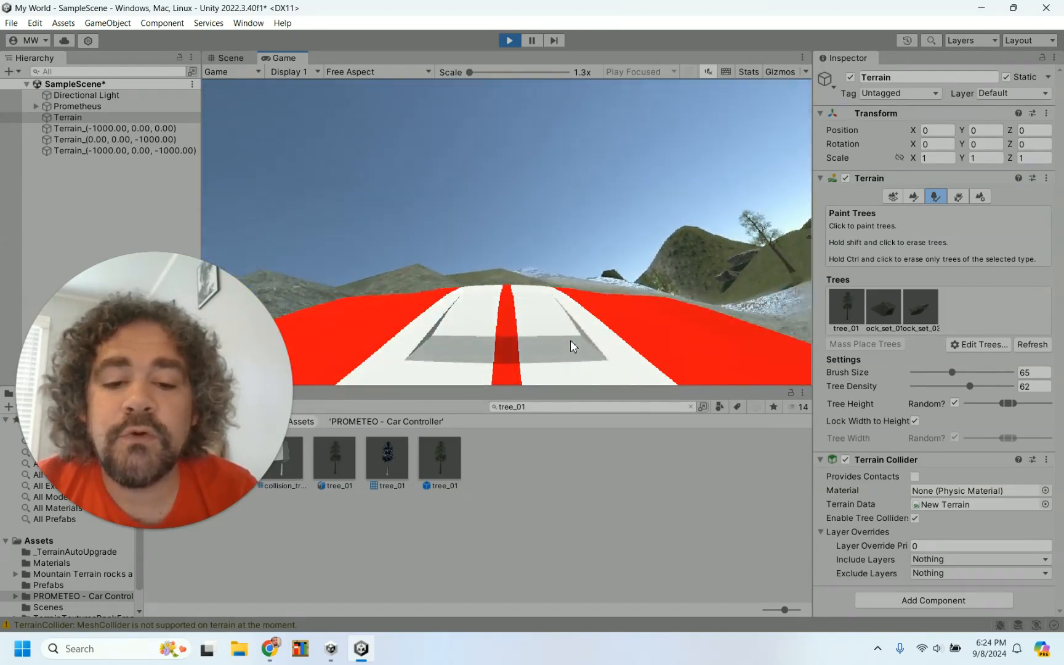
key(d)
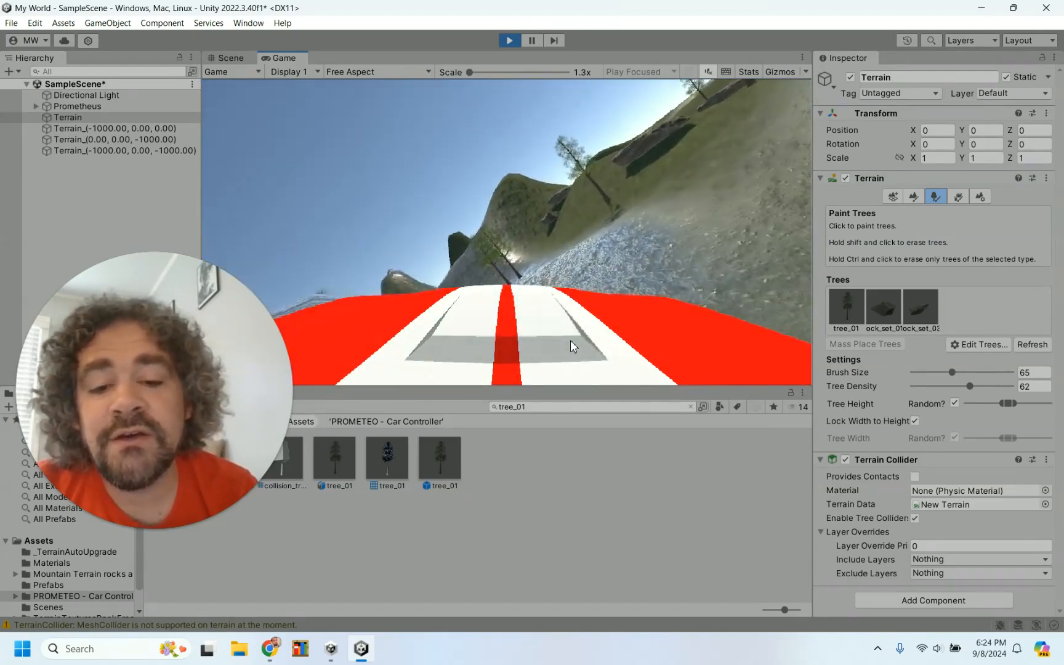
key(d)
key(a)
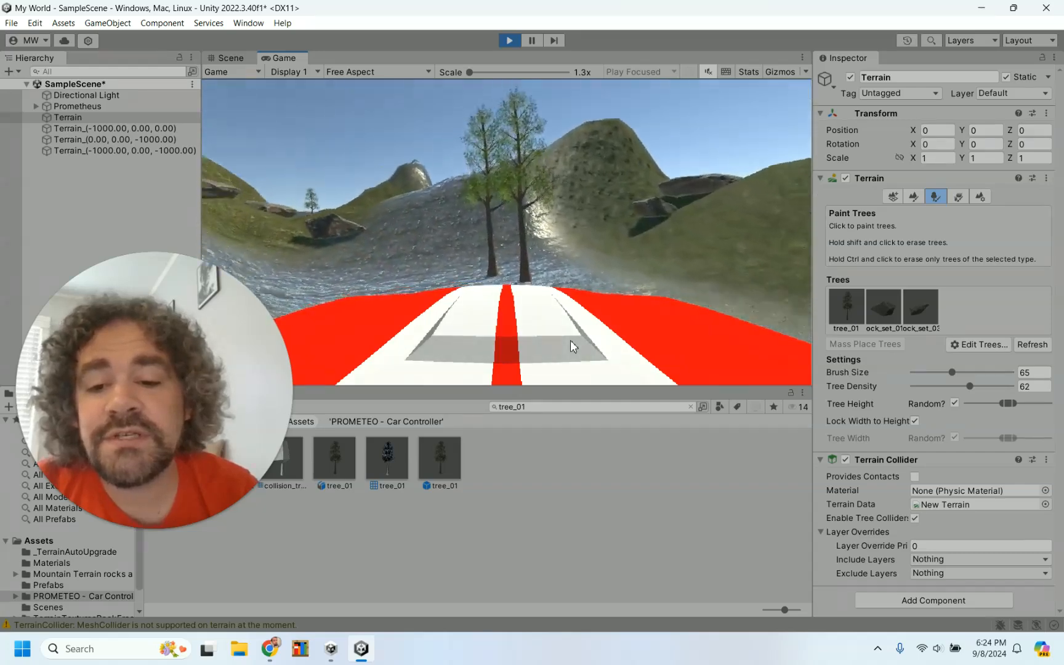
key(a)
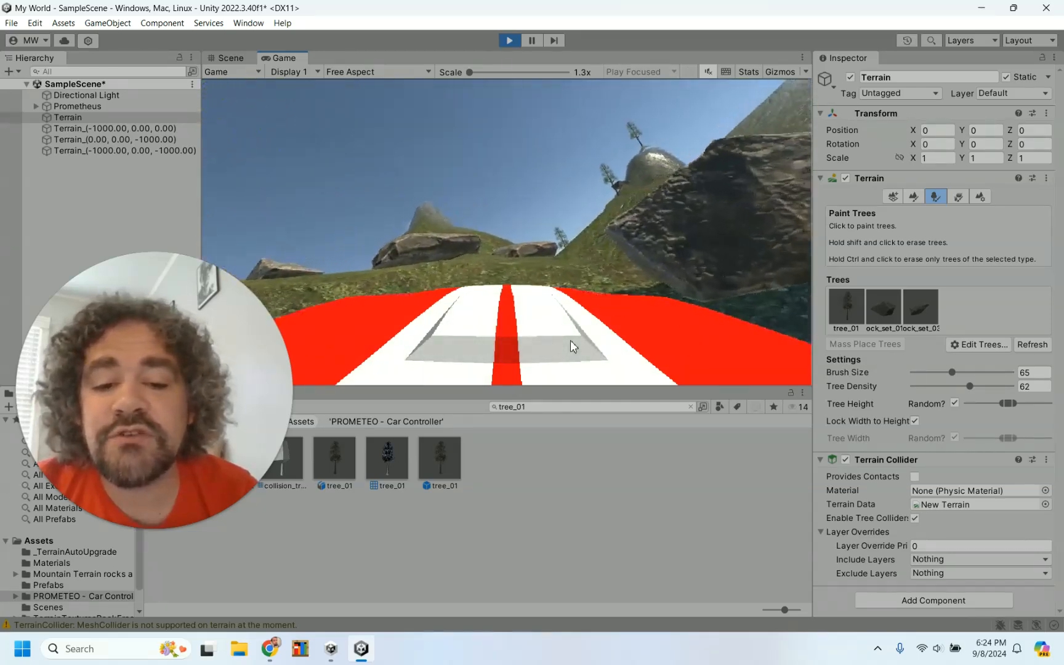
key(d)
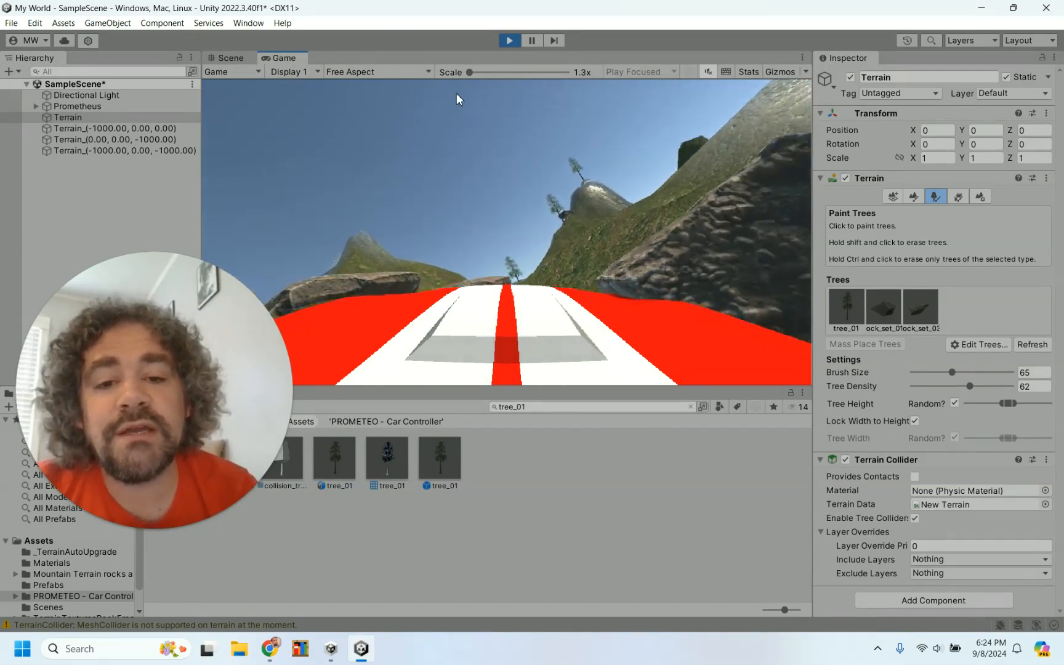
click(510, 40)
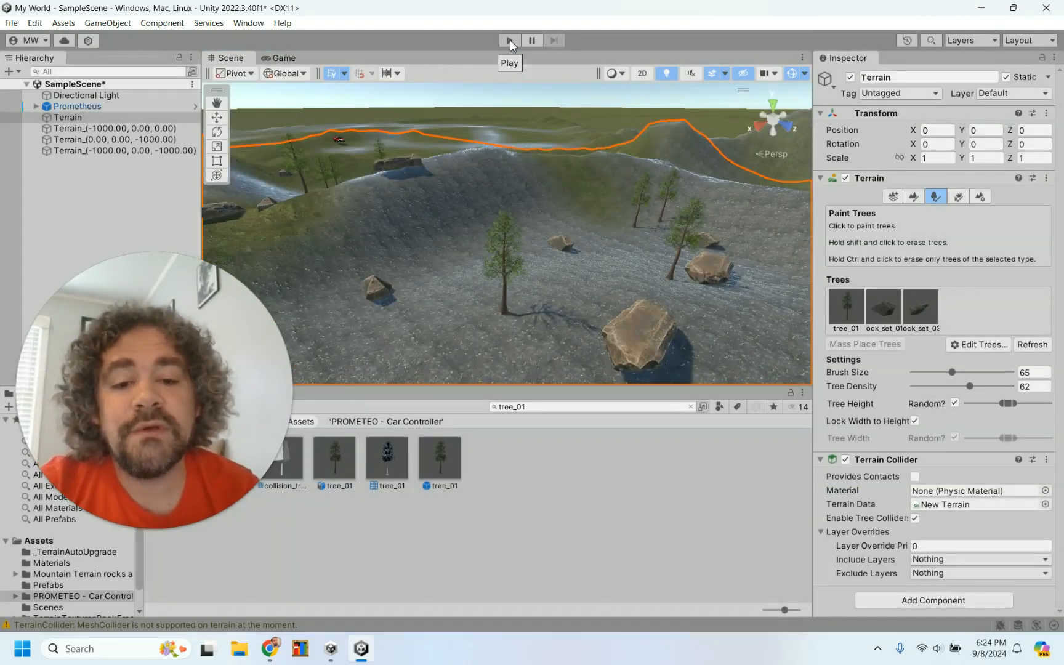
Mass place 10000 trees on Terrain_(-1000.00, 0.00, 0.00) with Keep Existing Trees turned on.
scroll(559, 275, down, 5)
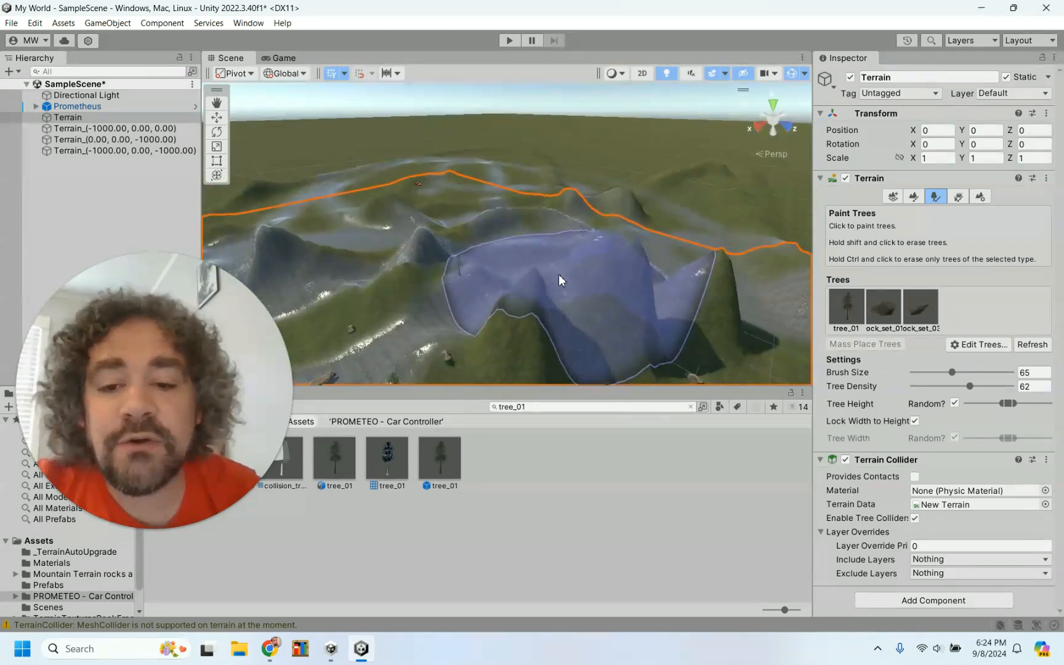
click(616, 171)
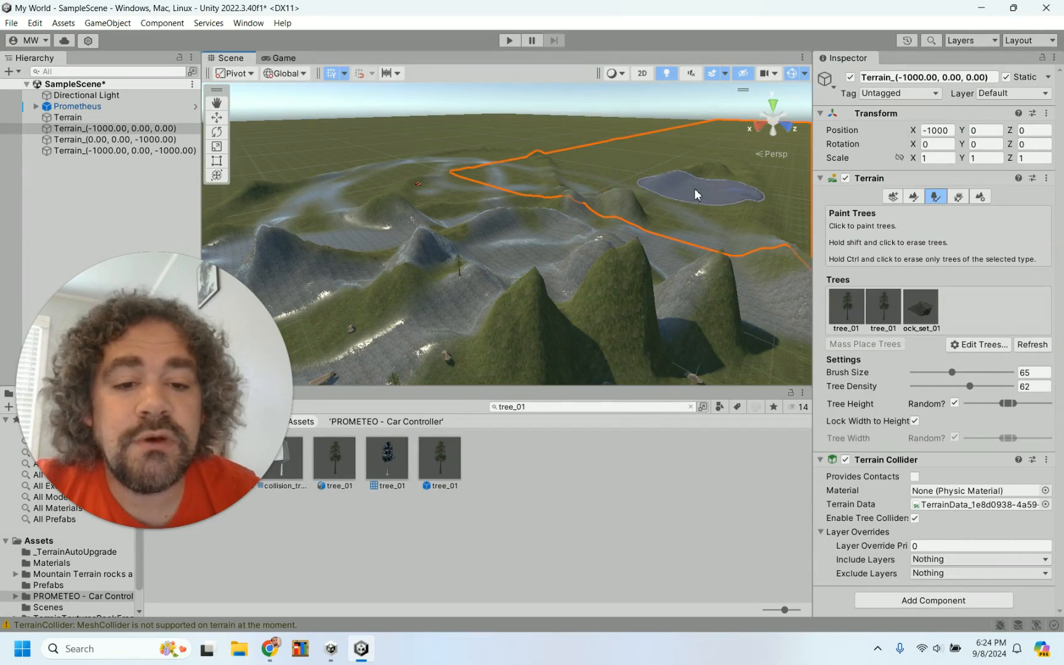
scroll(695, 188, down, 3)
scroll(695, 188, up, 10)
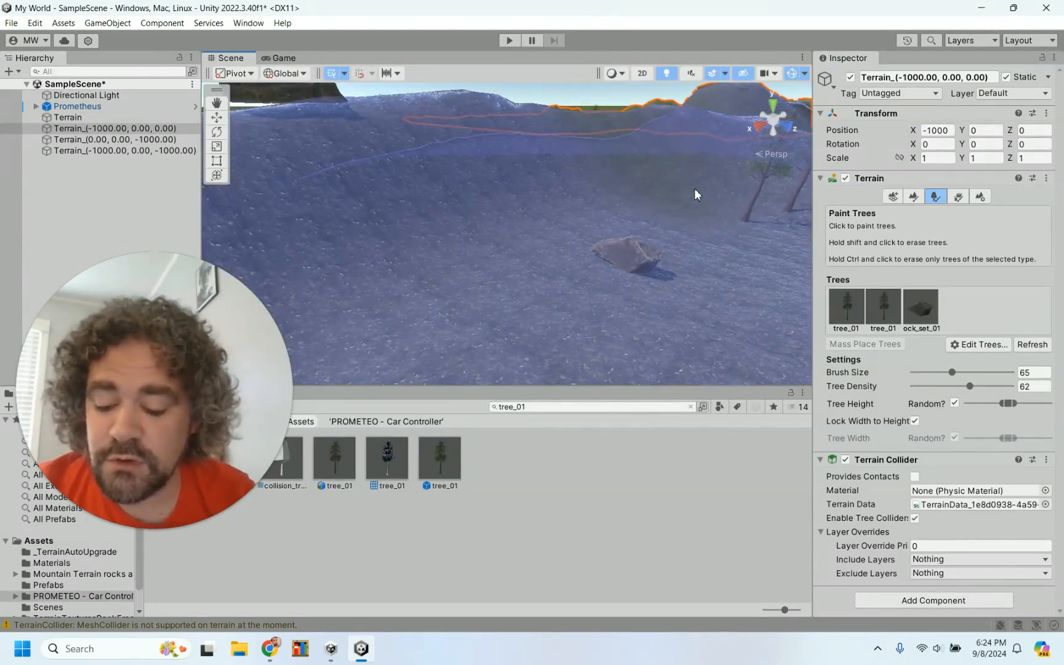
right_drag(695, 188, 695, 188)
key(w)
key(s)
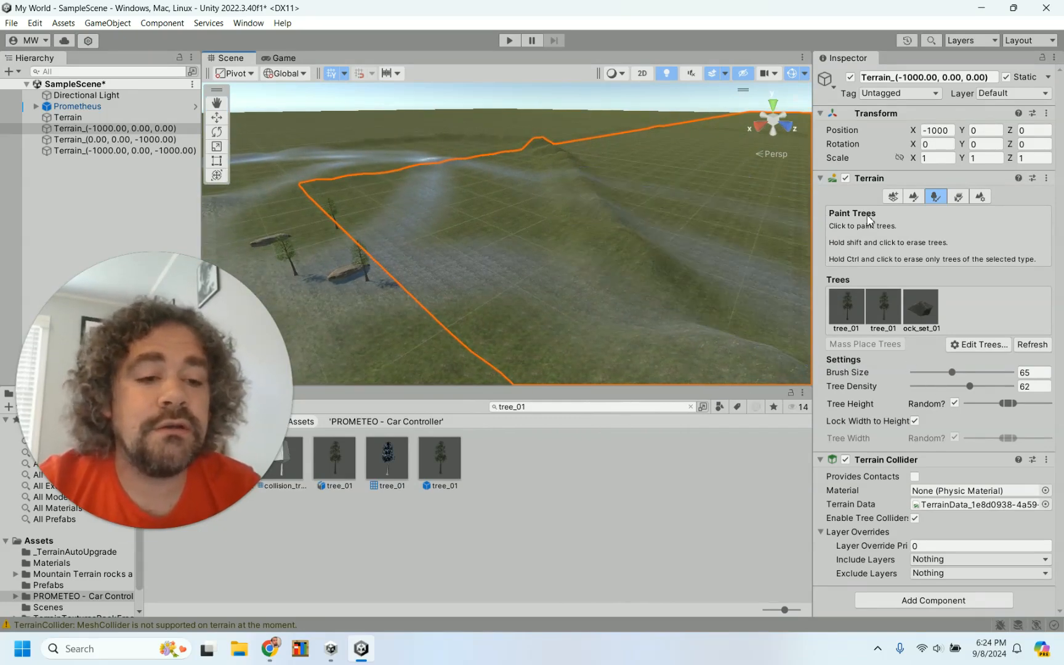
click(845, 304)
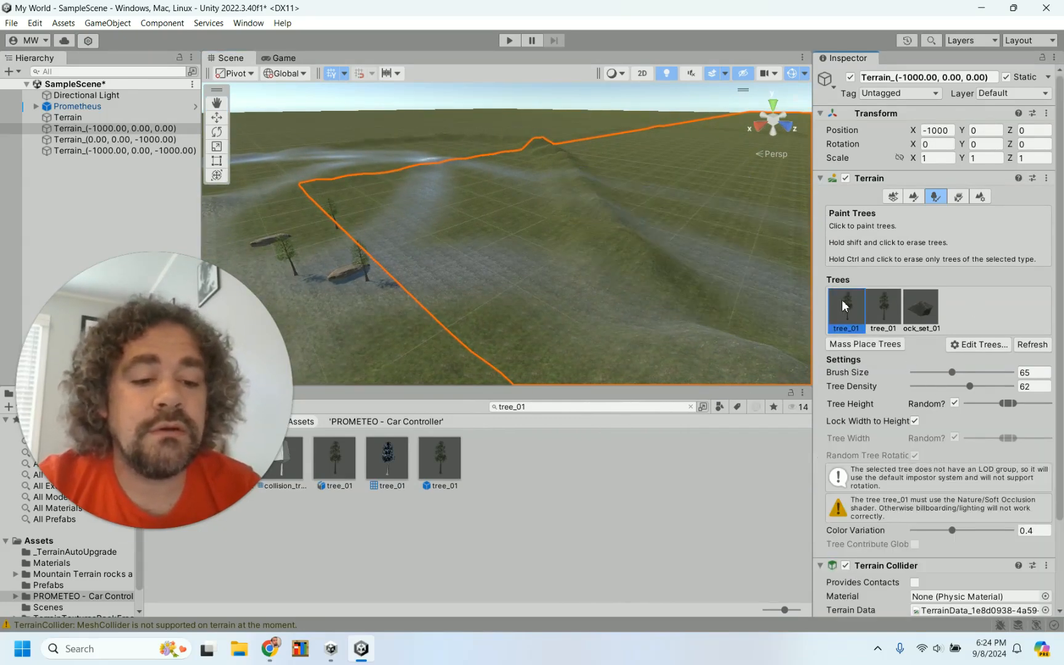
click(866, 345)
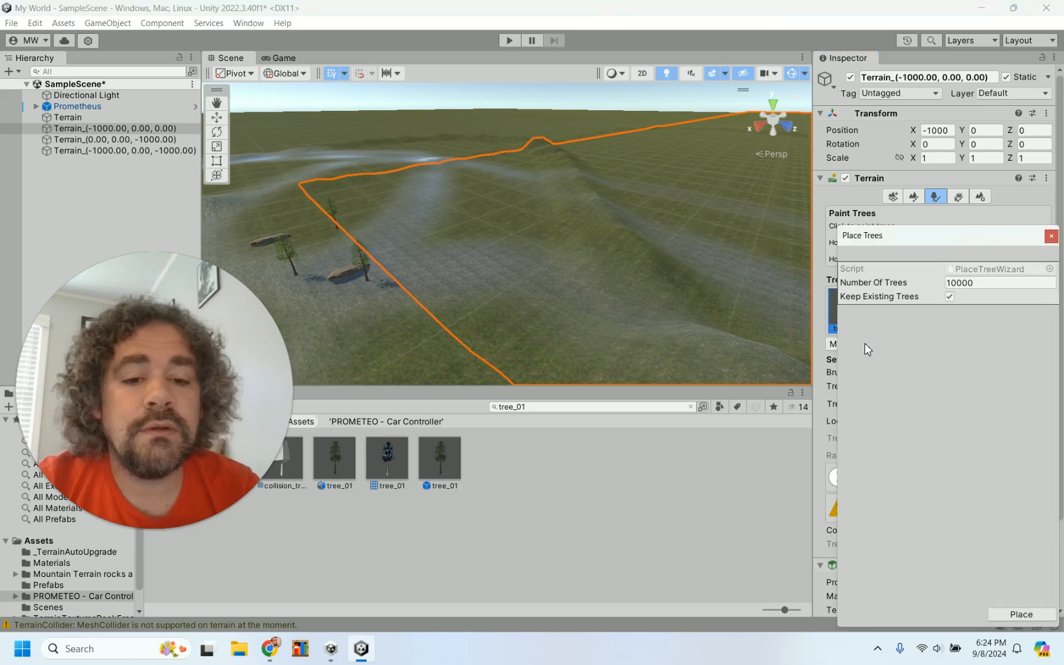
click(1050, 618)
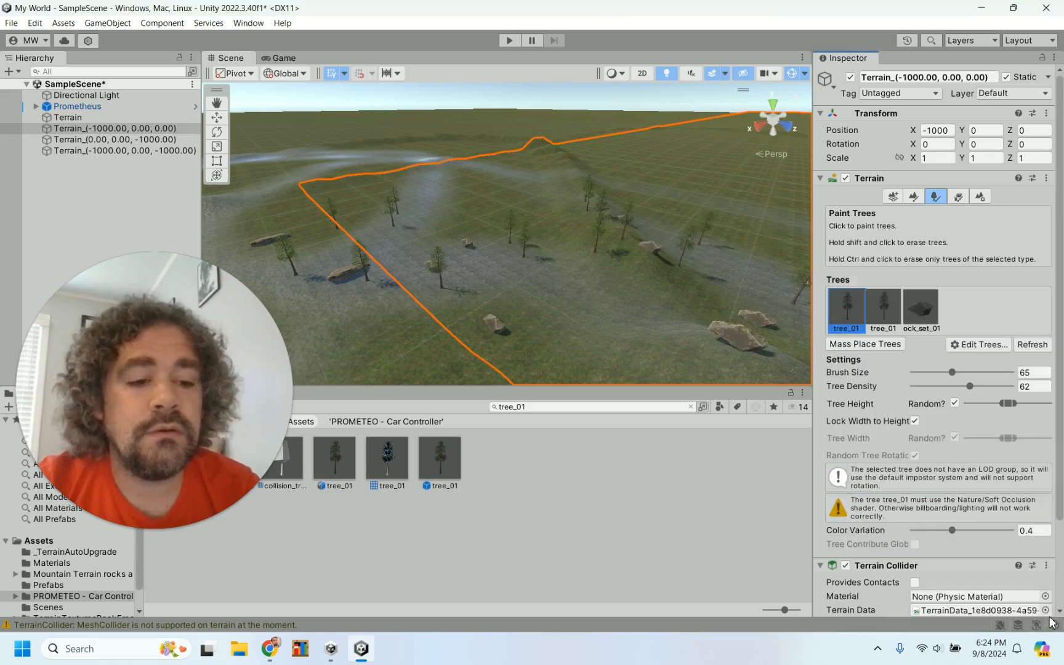
Mass place 10000 trees on Terrain_(-1000.00, 0.00, -1000.00), keeping its existing trees.
click(414, 138)
click(865, 345)
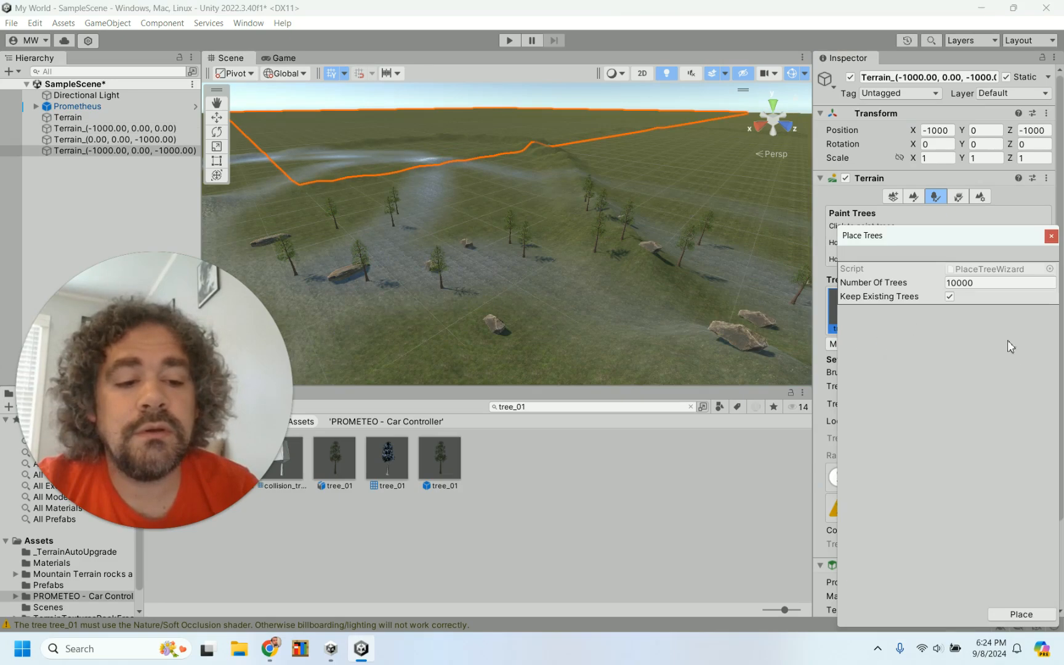
click(1014, 615)
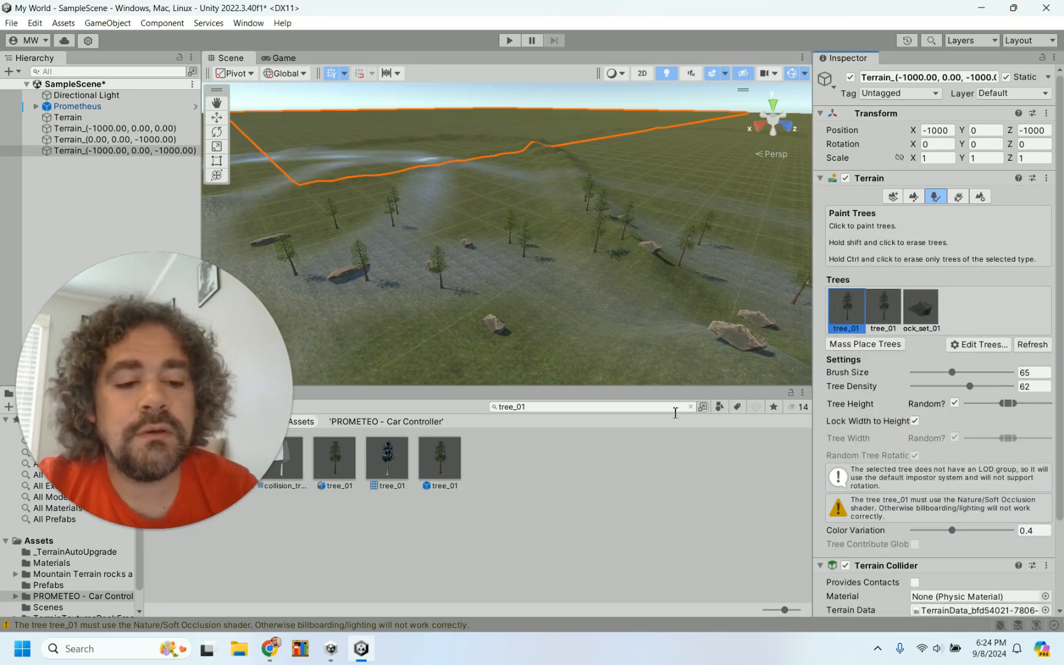
Mass place 10000 trees on Terrain_(0.00, 0.00, -1000.00), keeping its existing trees.
click(249, 163)
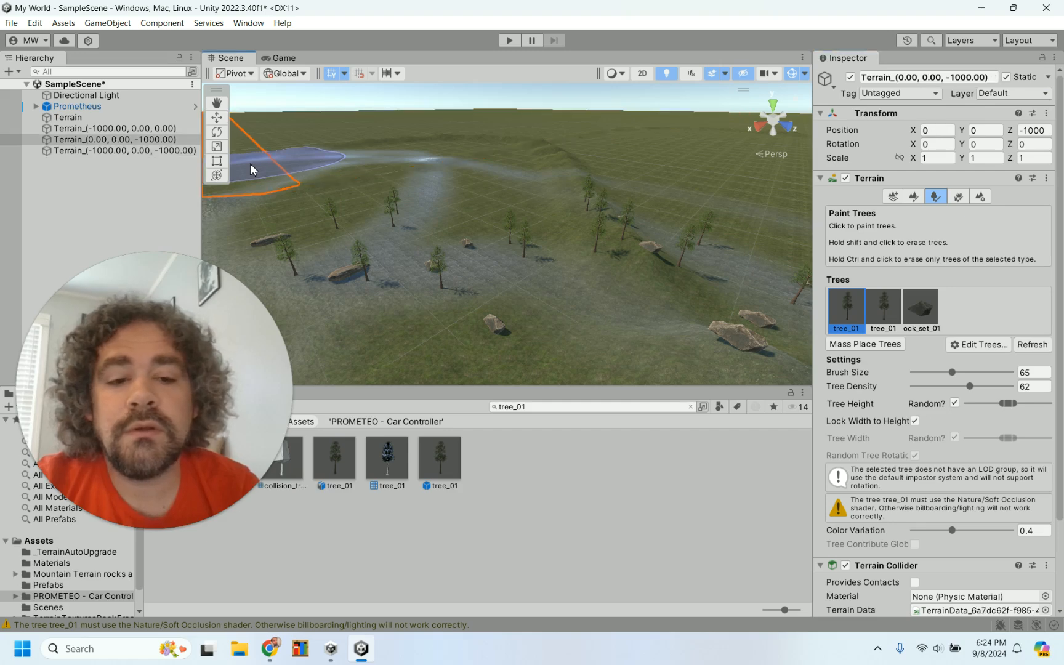
click(976, 350)
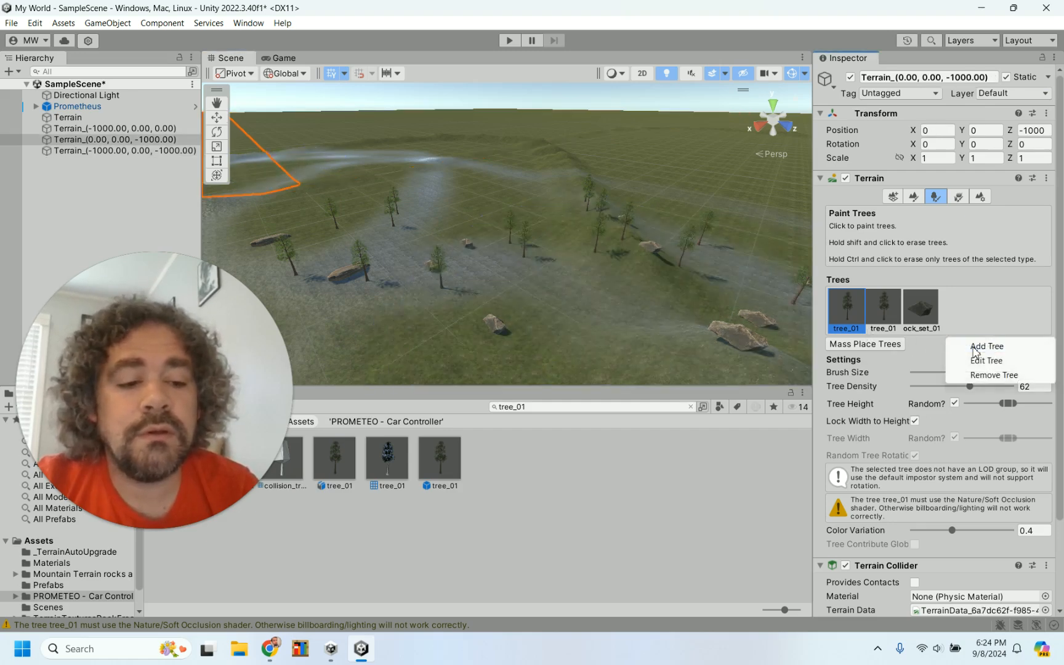
click(870, 346)
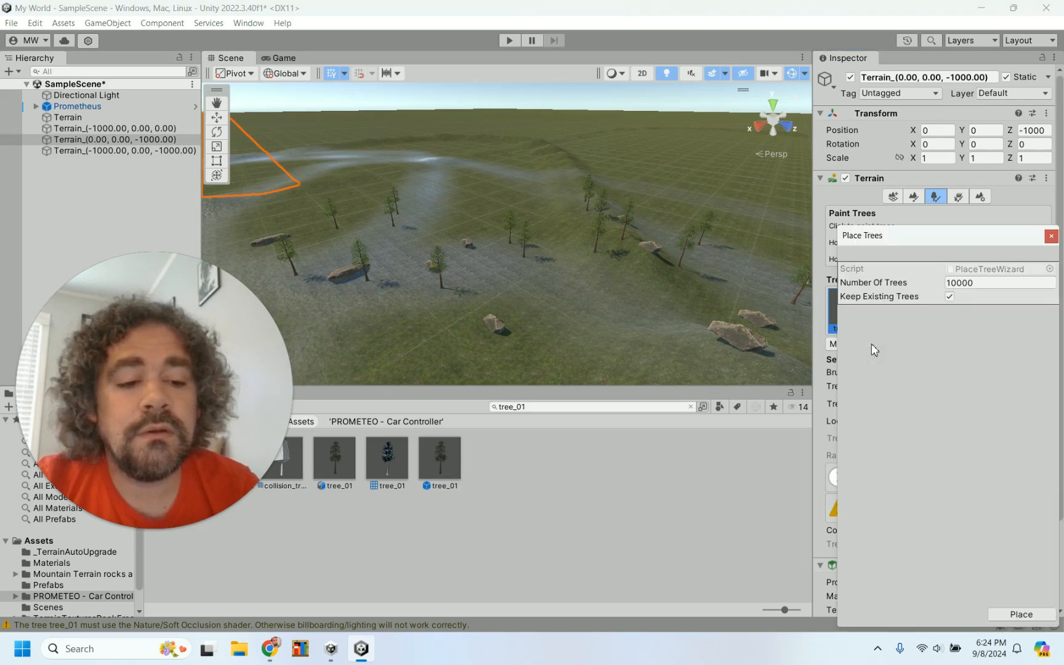
click(1021, 615)
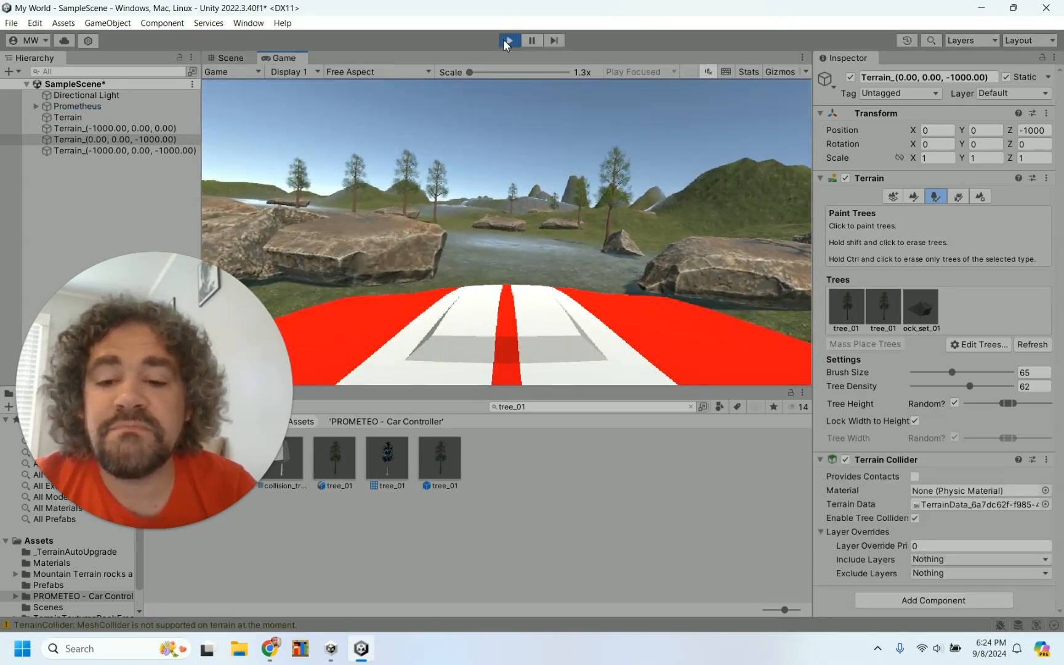
Test drive the car in play mode across the newly populated neighbouring terrains, then stop playing.
key(s)
key(d)
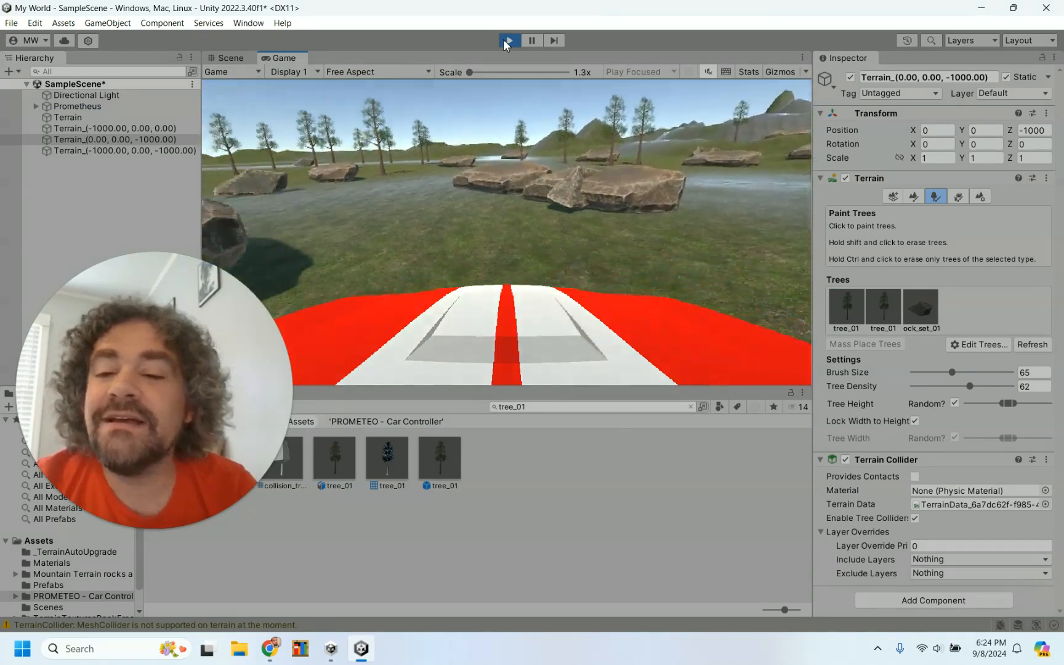
key(w)
key(a)
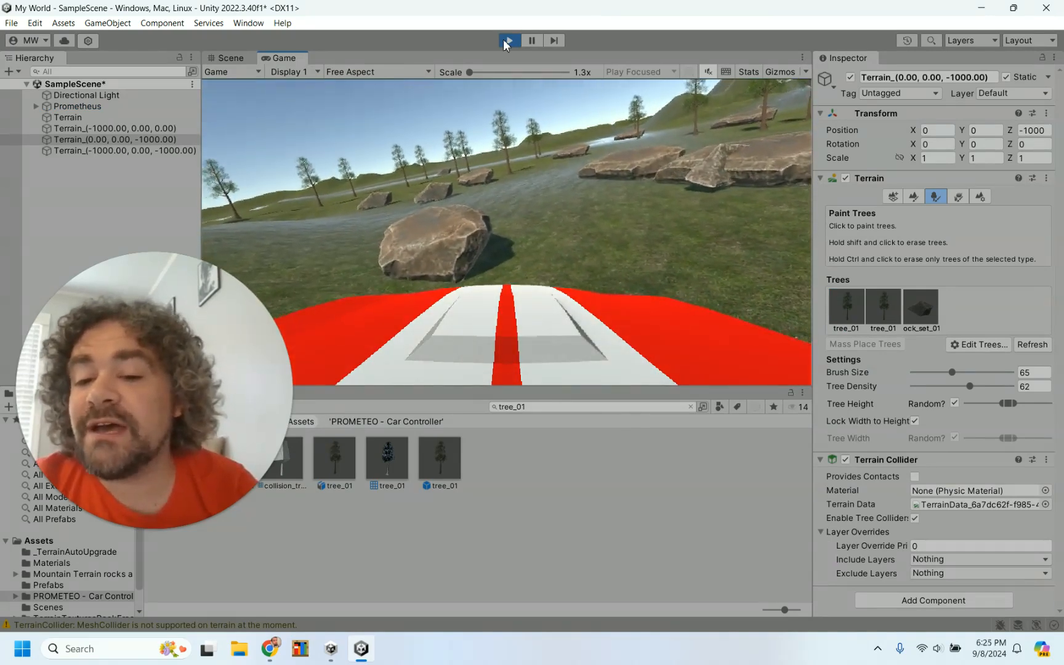
key(w)
key(a)
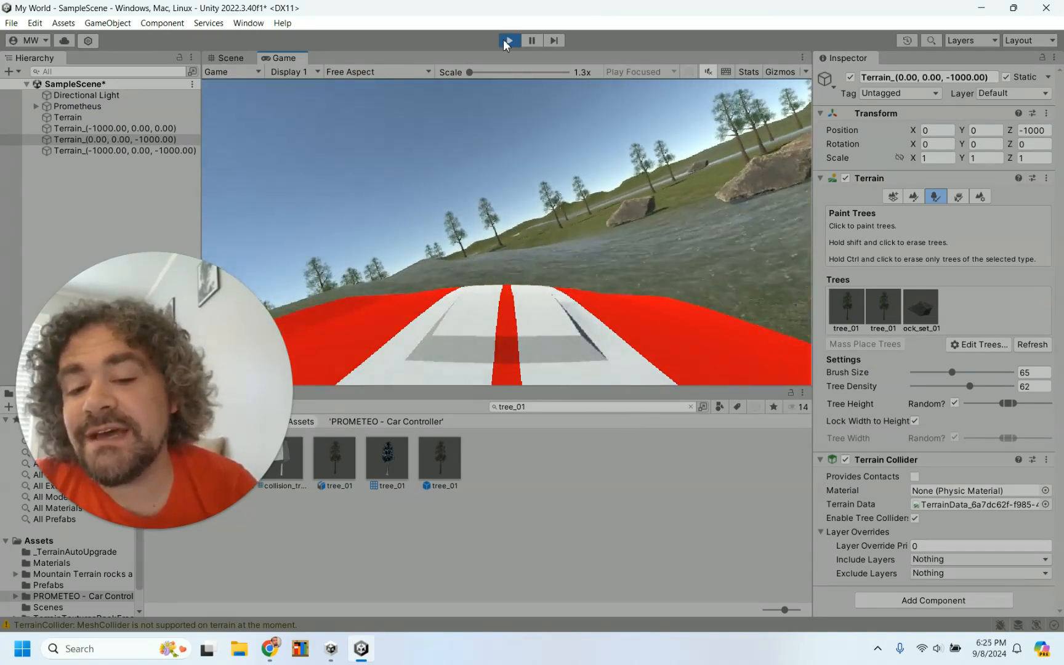
key(w)
key(a)
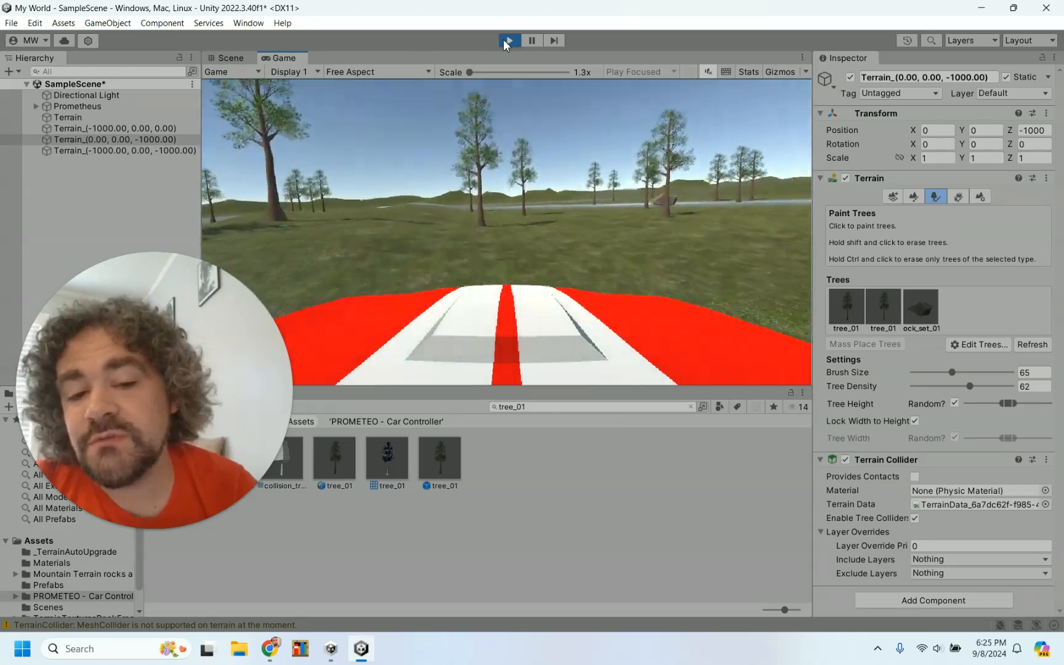
key(w)
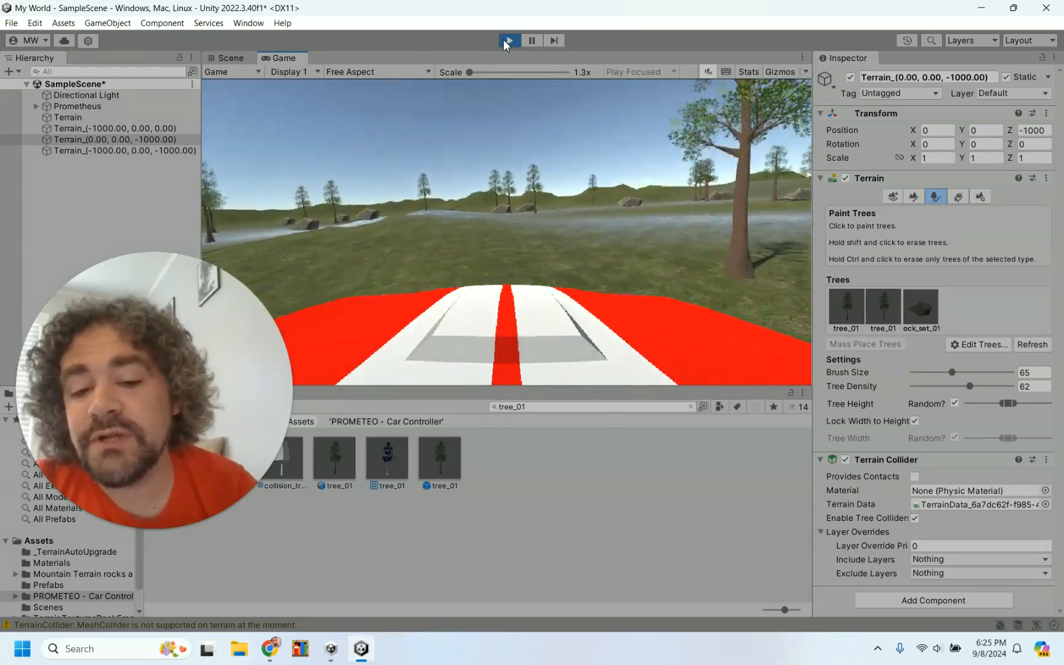
key(w)
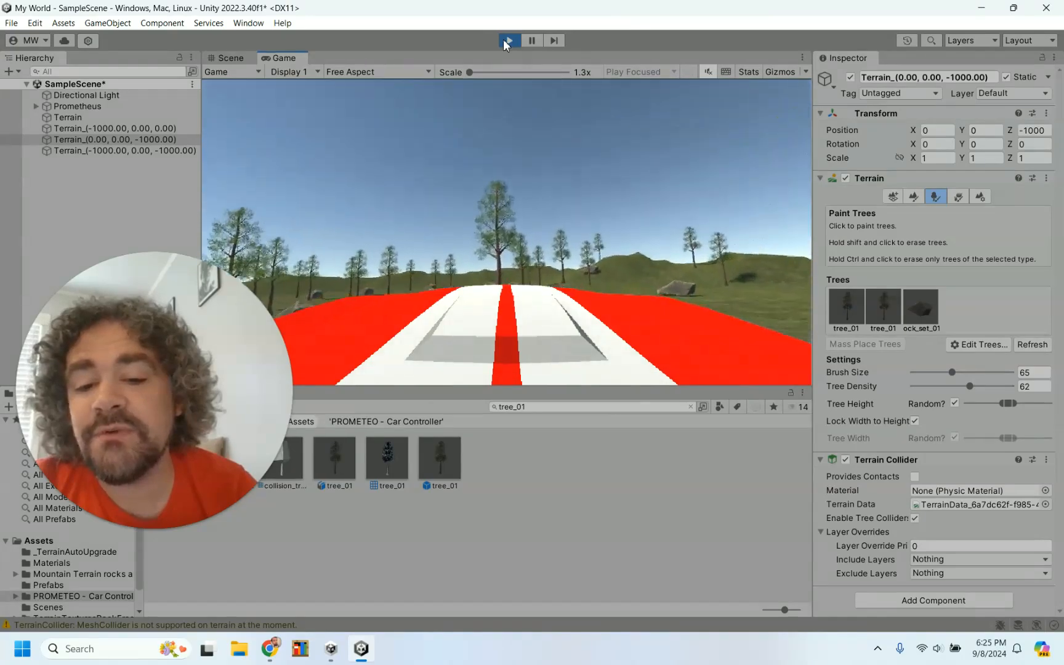
key(w)
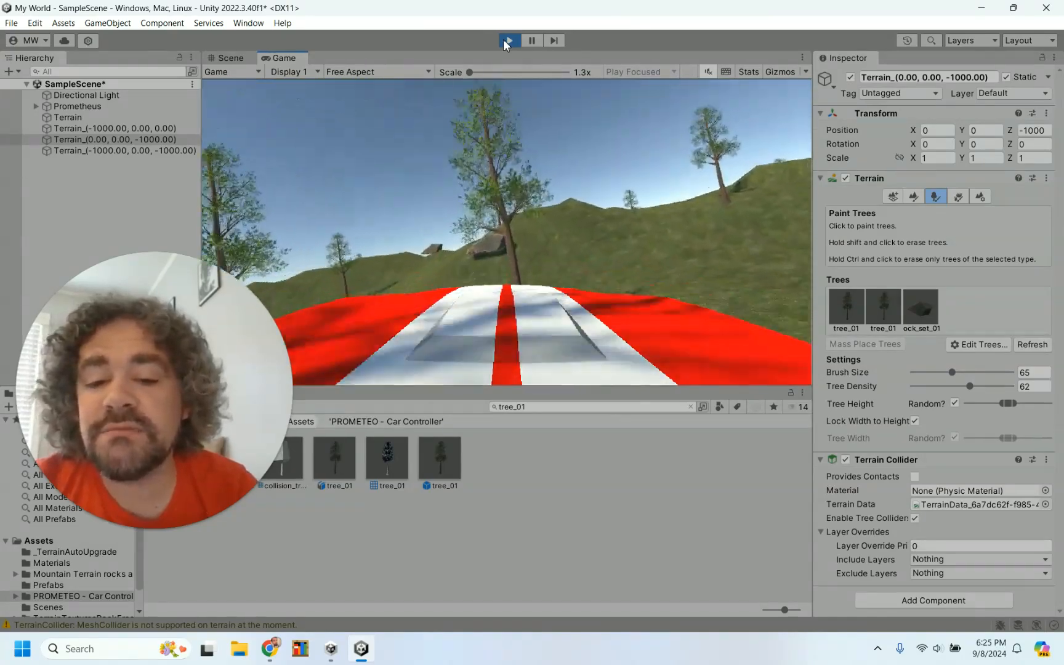
click(508, 41)
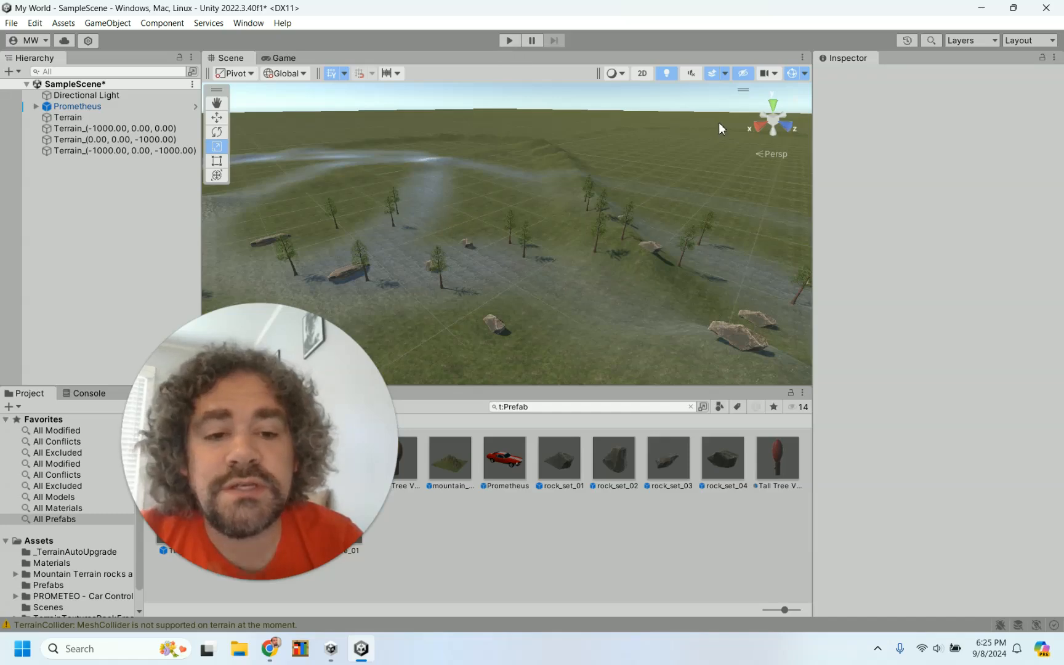
Review the tools of Terrain_(-1000.00, 0.00, 0.00), from Paint Details and terrain settings to neighbor creation, terrain painting and Paint Trees.
click(472, 201)
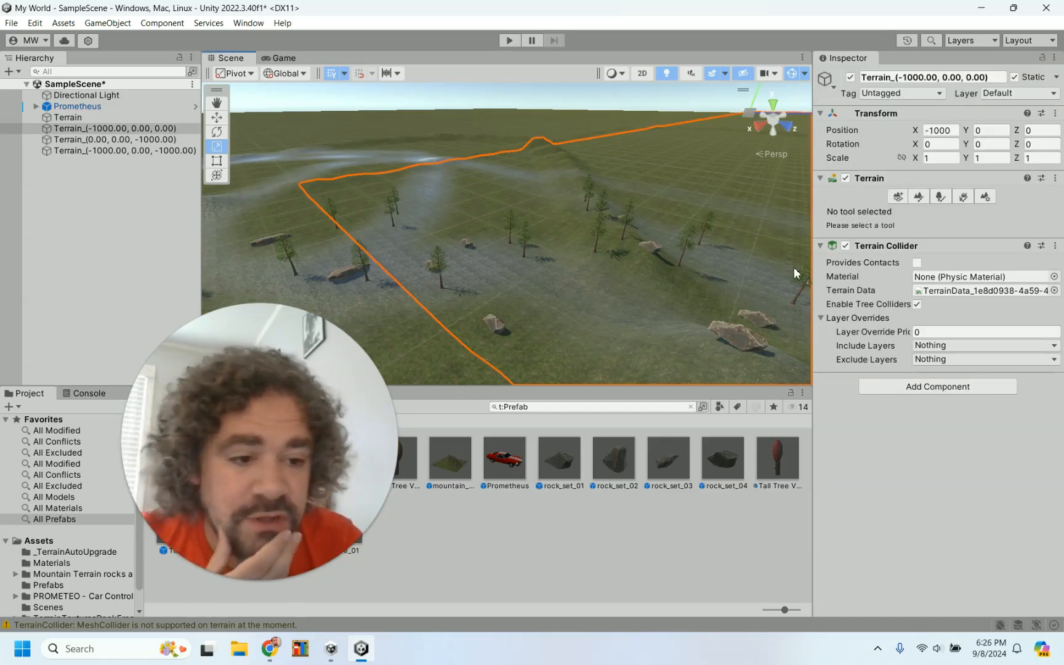
click(966, 198)
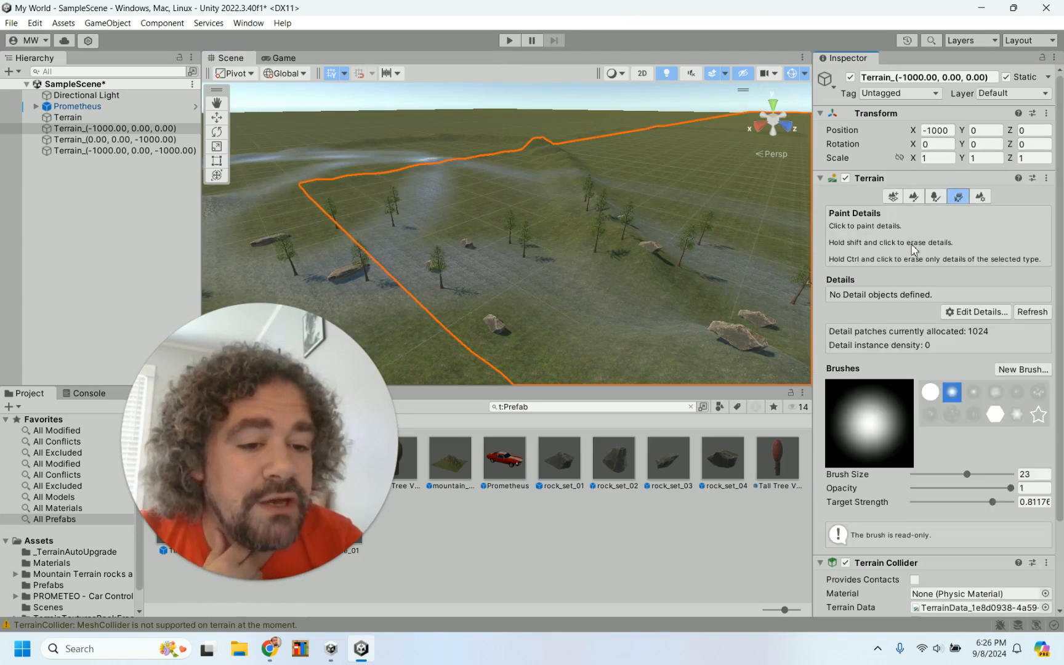
click(981, 197)
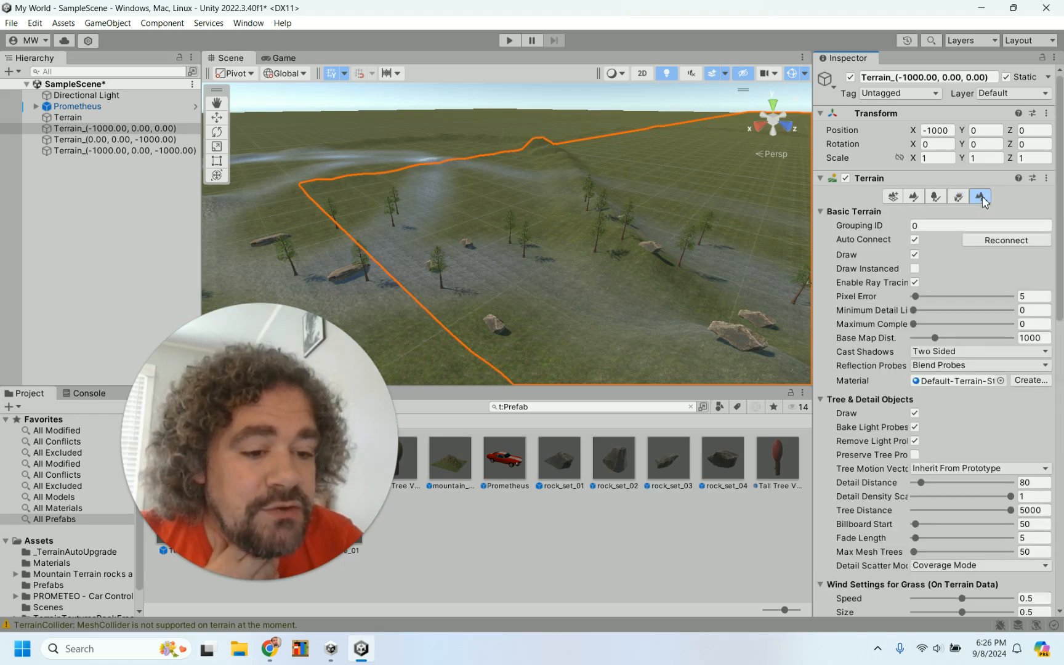
click(936, 198)
click(915, 202)
click(897, 197)
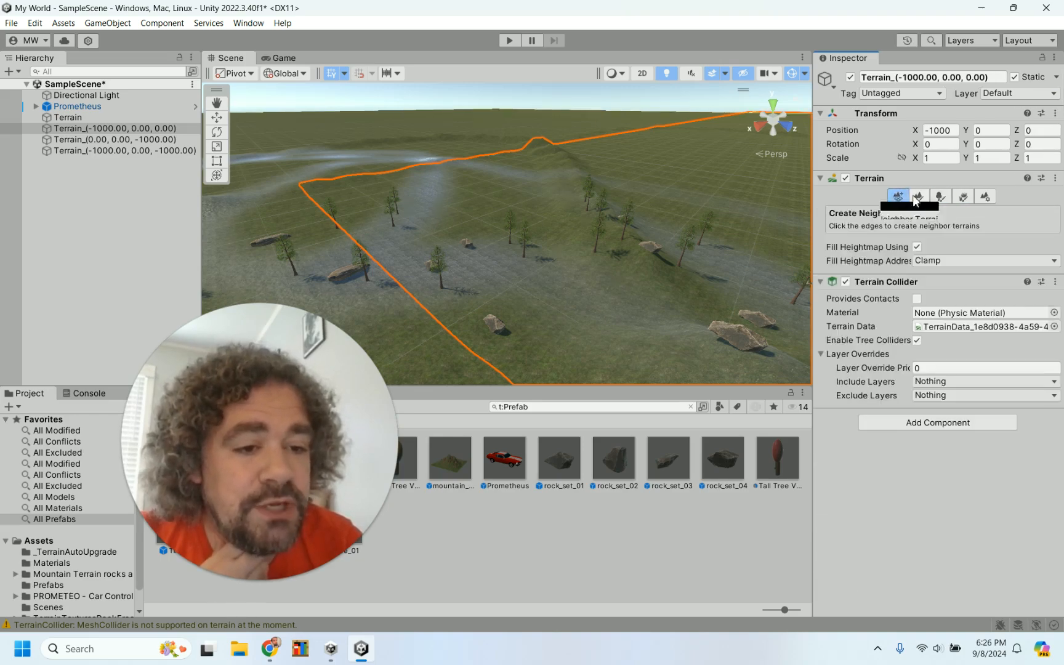
click(917, 197)
click(940, 197)
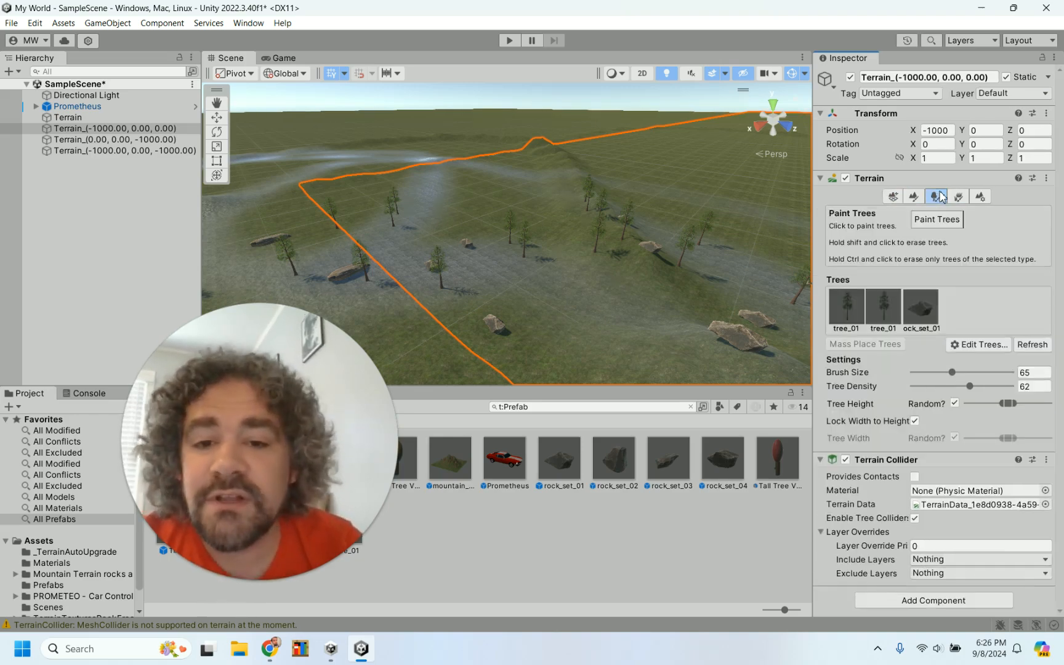